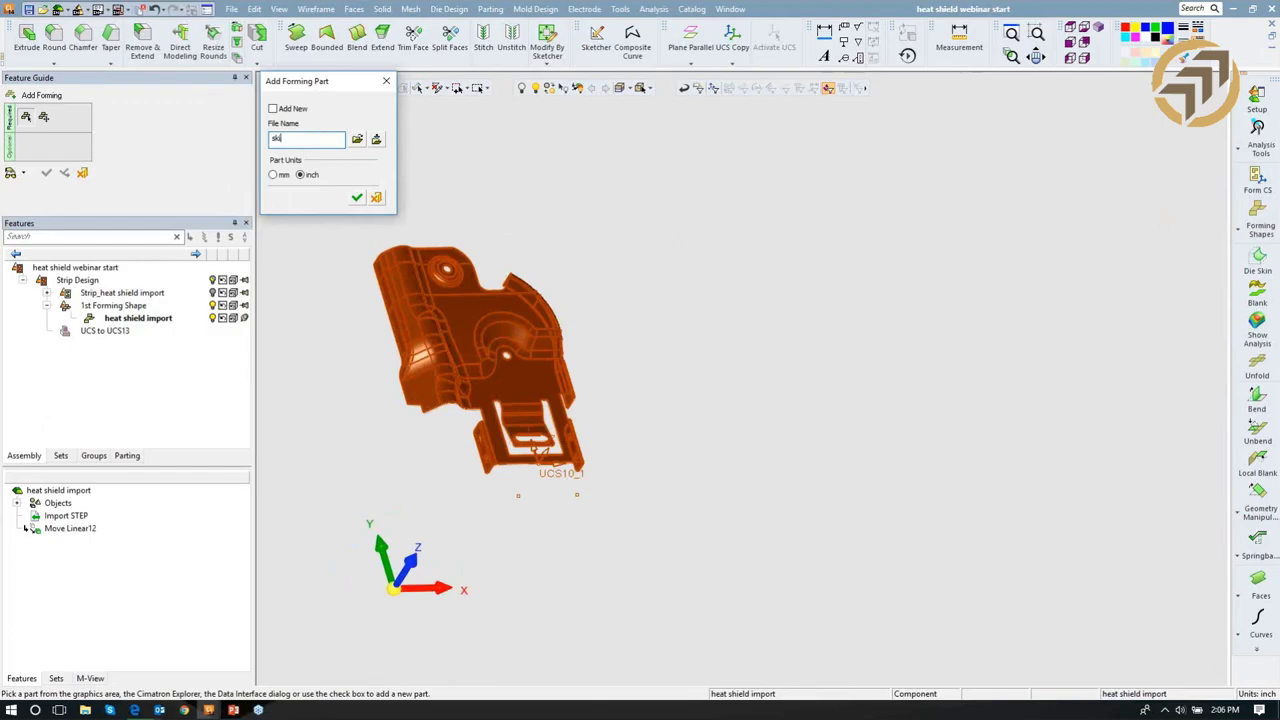
# Add a forming part named skin as a copy of the heat shield import, with a forming progression of 18 inches.
pyautogui.click(356, 197)
pyautogui.click(374, 153)
pyautogui.write('18')
pyautogui.press('Return')
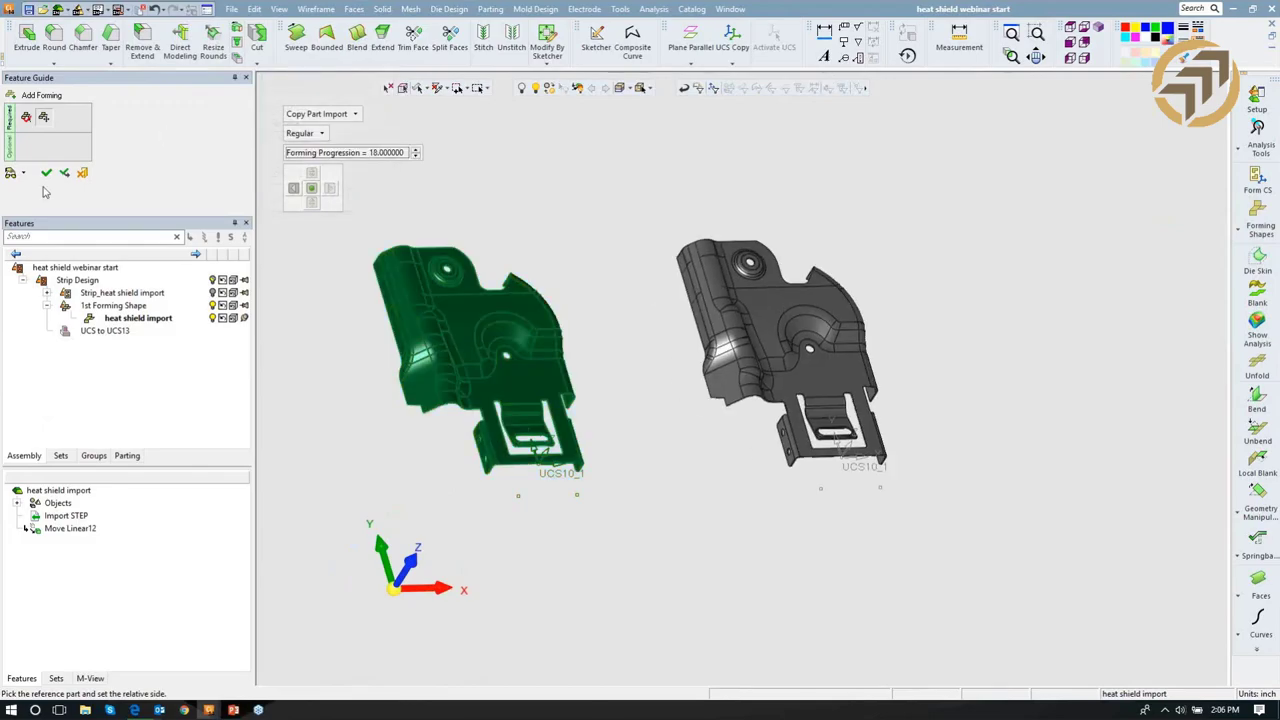
pyautogui.click(46, 172)
pyautogui.click(407, 243)
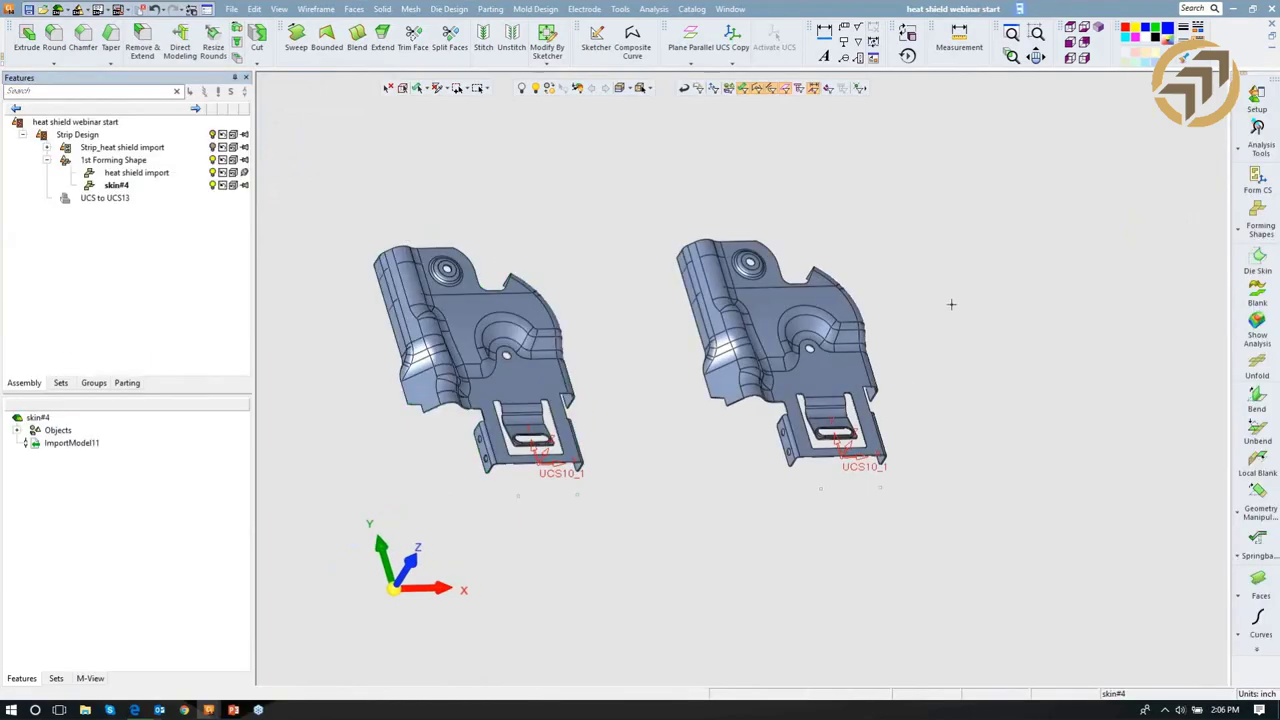
# Create a die skin from the copied heat shield part and update the setup thickness to match the original 0.074.
pyautogui.click(1257, 262)
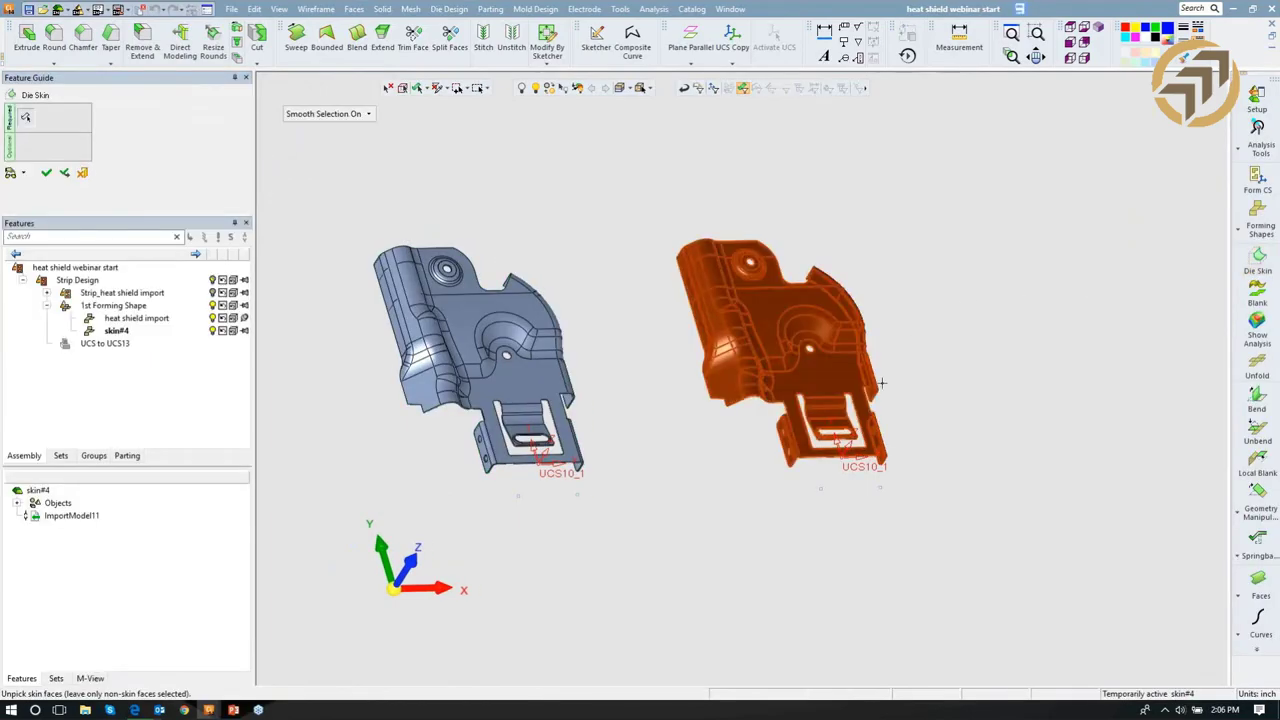
pyautogui.moveTo(886, 196); pyautogui.dragTo(937, 146, button='middle')
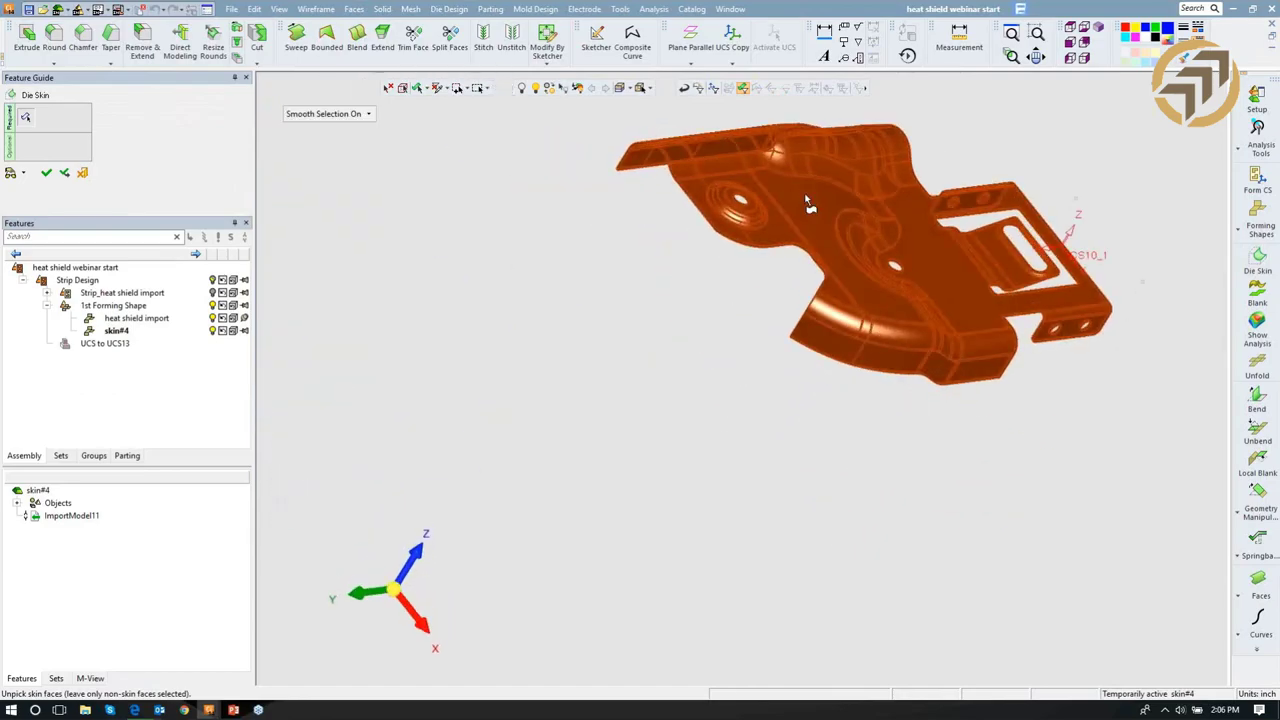
pyautogui.moveTo(680, 254); pyautogui.dragTo(453, 297, button='middle')
pyautogui.click(46, 172)
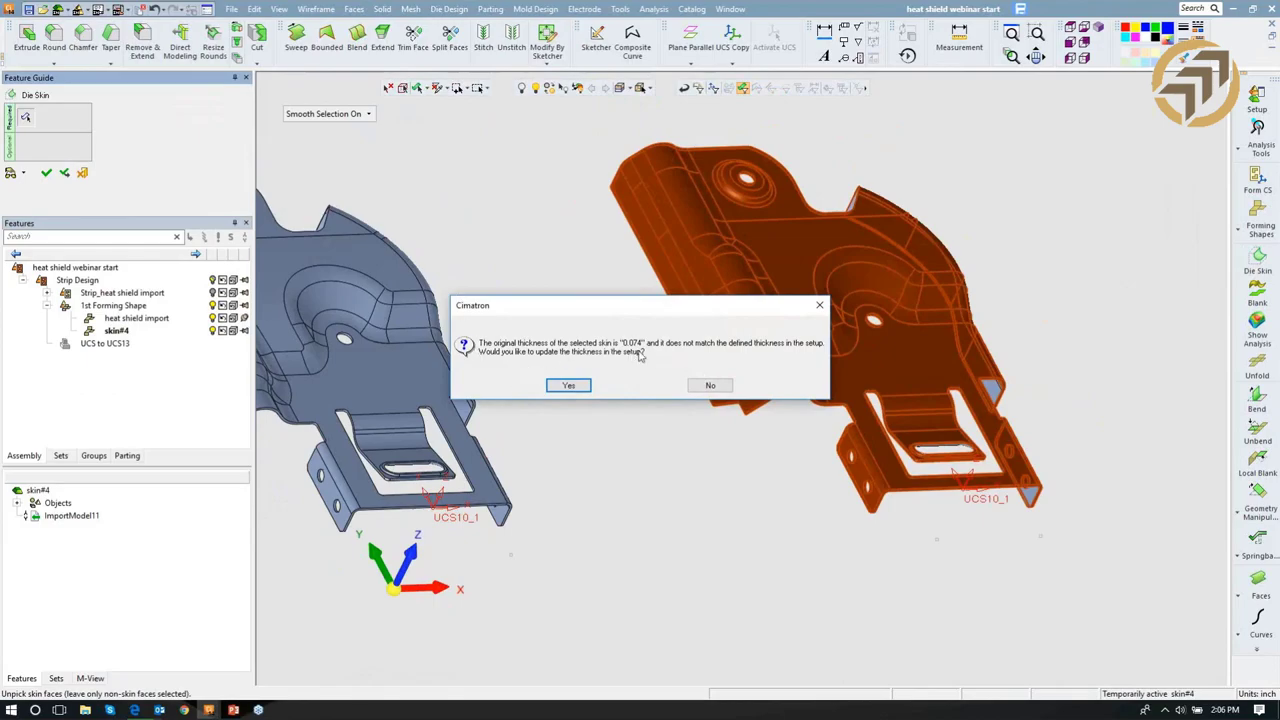
pyautogui.click(569, 386)
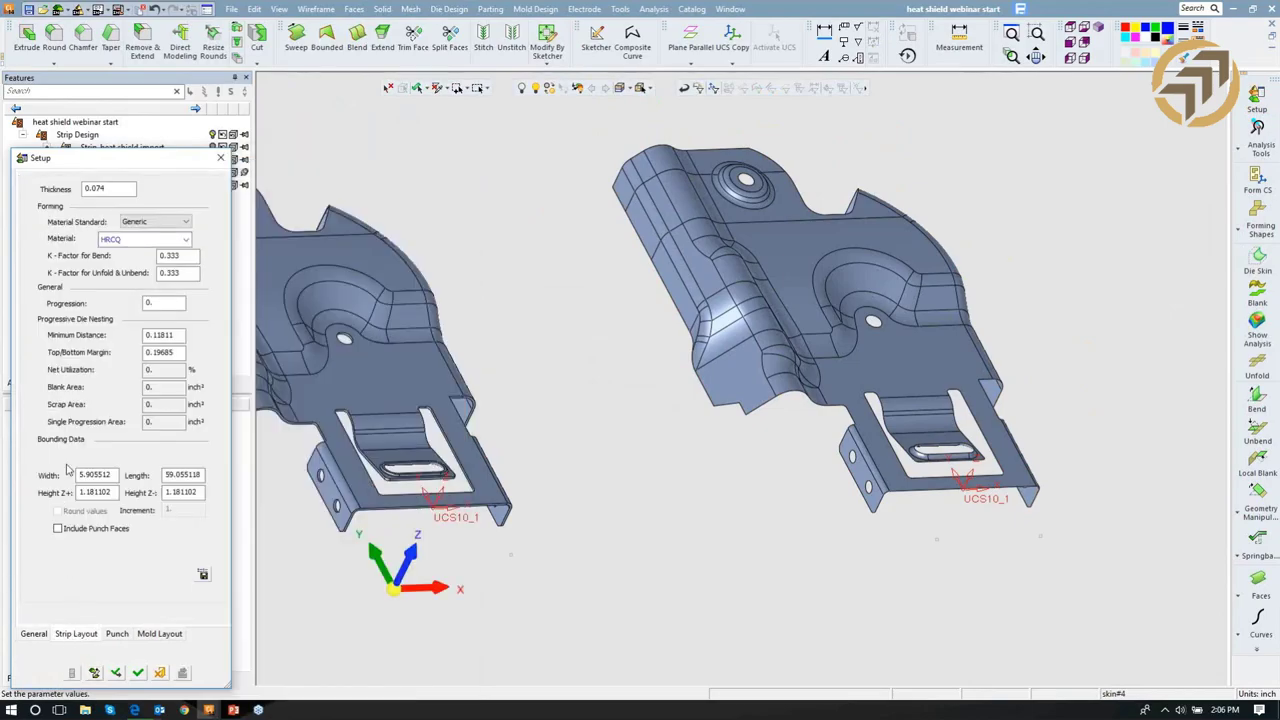
# Set the strip layout's forming material to HSLA 350.
pyautogui.click(147, 245)
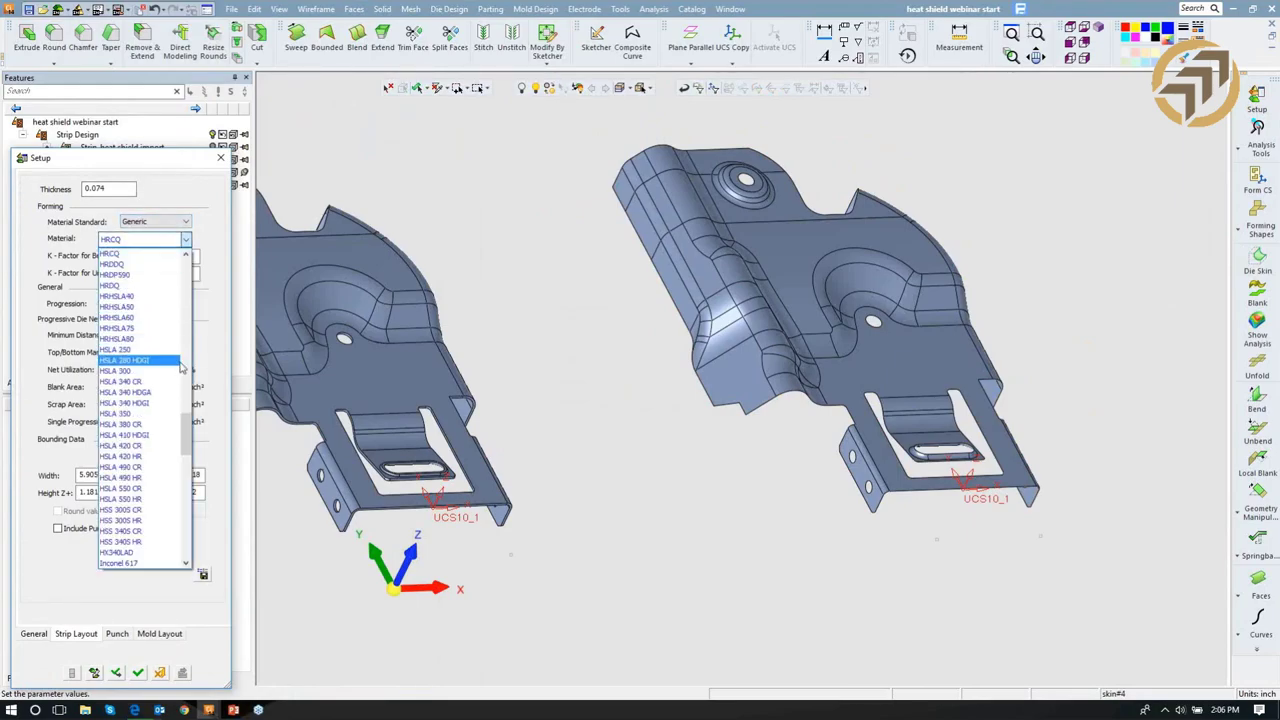
pyautogui.moveTo(187, 432)
pyautogui.mouseDown()
pyautogui.moveTo(184, 484)
pyautogui.moveTo(182, 417)
pyautogui.moveTo(183, 428)
pyautogui.mouseUp()
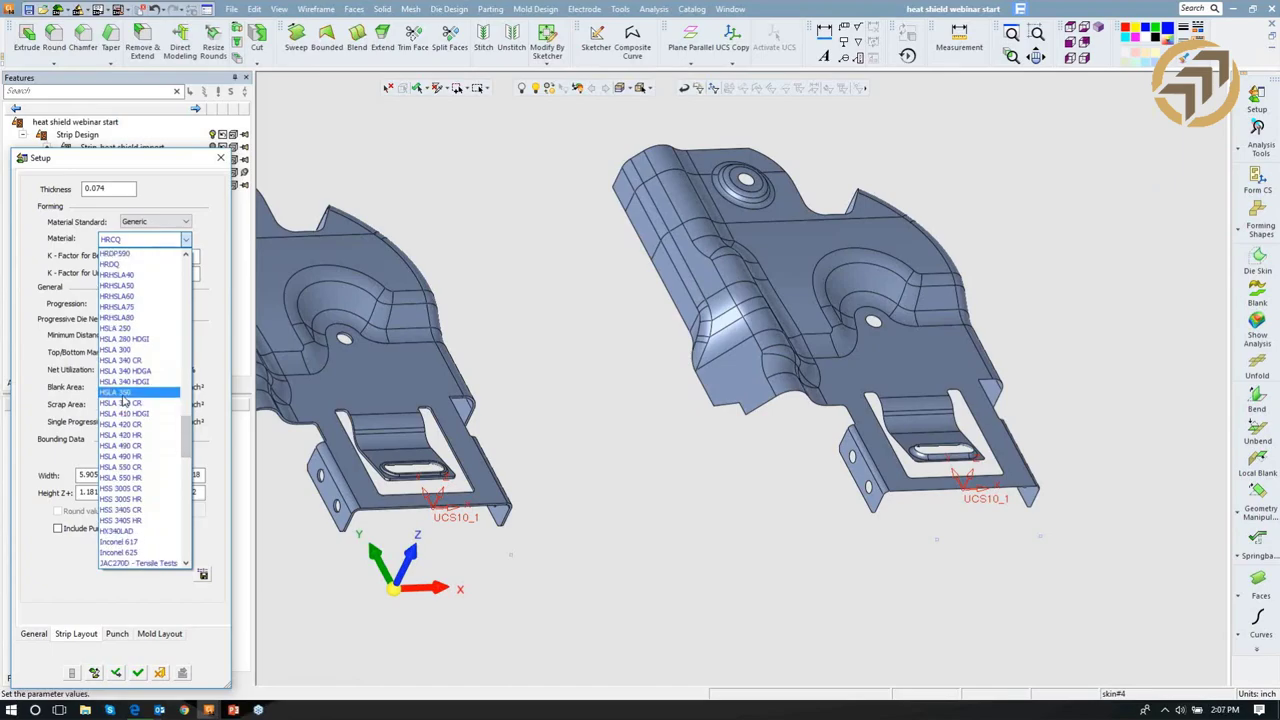
pyautogui.click(123, 393)
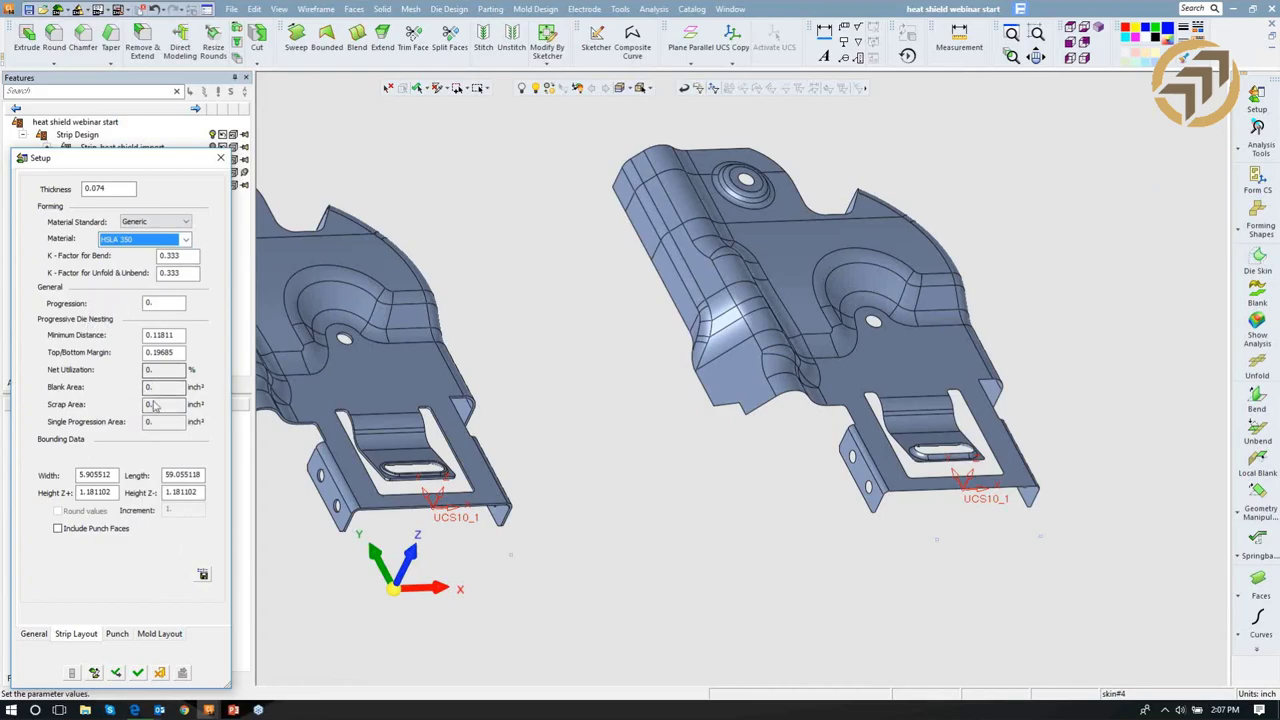
# In the punch setup, show the reference picture and set the through depth to 0.375 and the die shoes offset to 0.06.
pyautogui.click(117, 634)
pyautogui.click(175, 190)
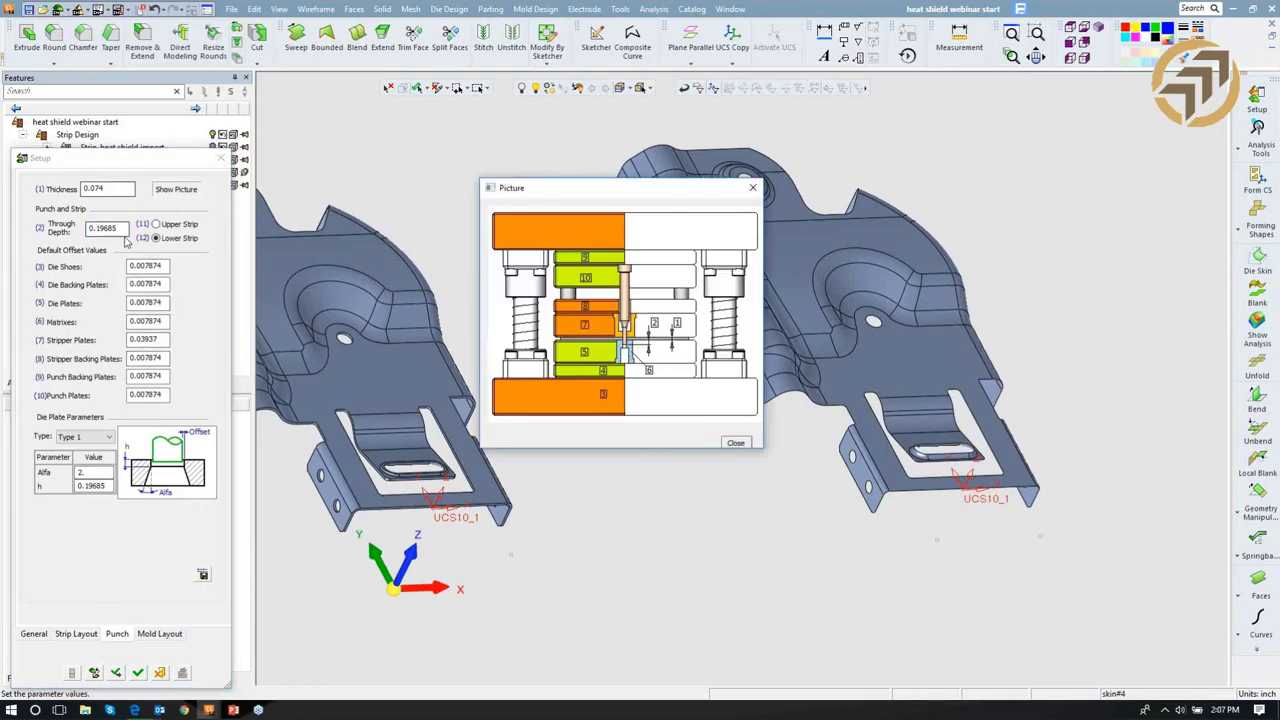
pyautogui.moveTo(119, 228); pyautogui.dragTo(58, 230)
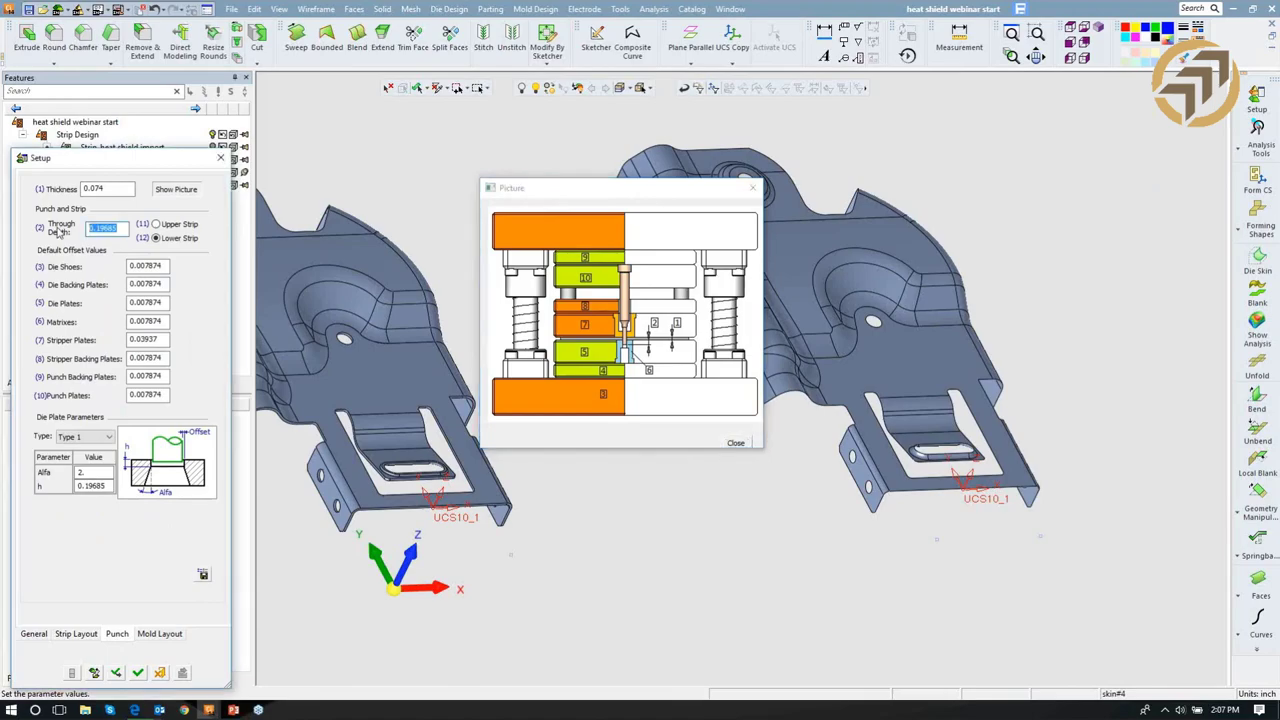
pyautogui.write('.375')
pyautogui.press('Tab')
pyautogui.write('.')
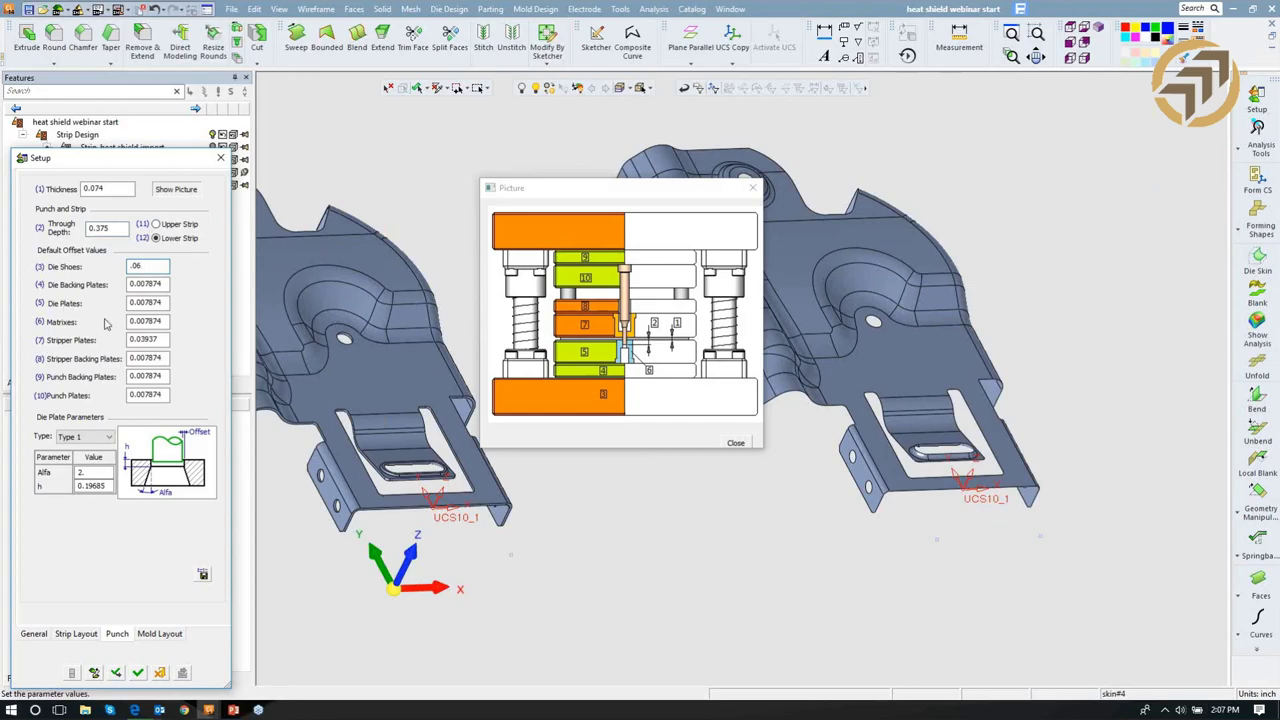
# Try die plate Types 3 and 2 and return the die plate parameters to Type 1.
pyautogui.click(88, 440)
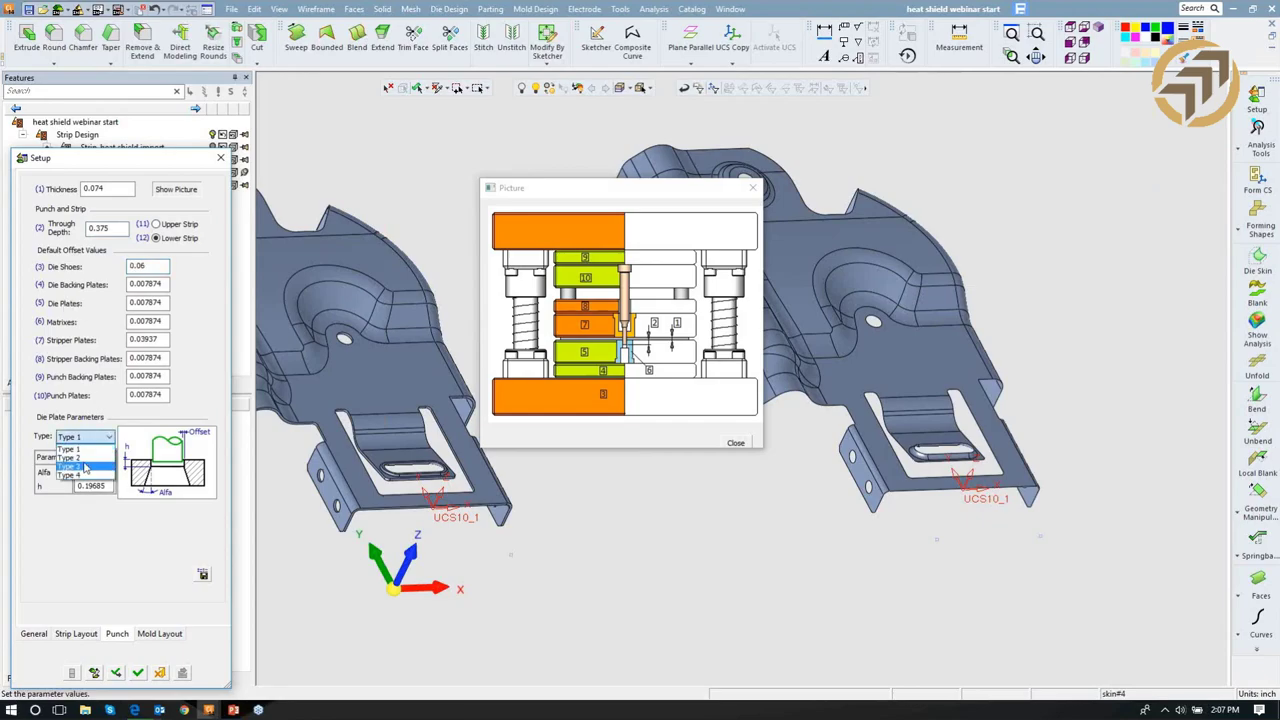
pyautogui.click(85, 466)
pyautogui.click(71, 438)
pyautogui.click(74, 458)
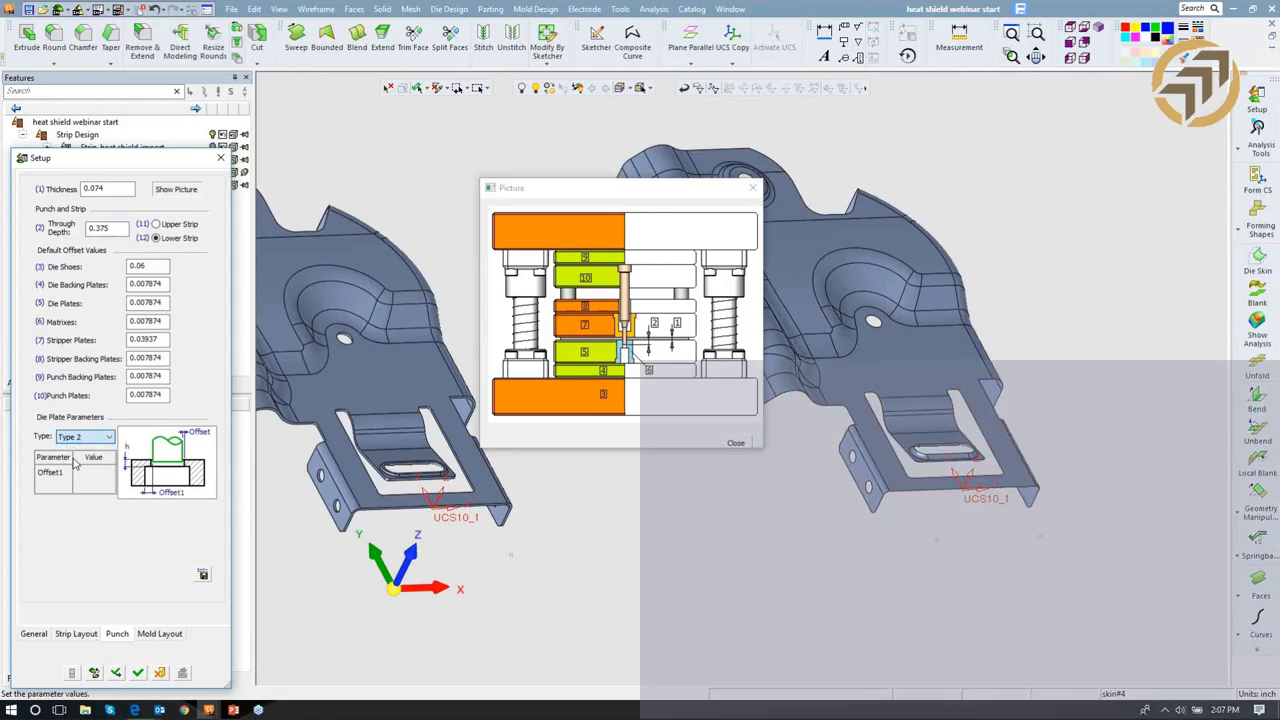
pyautogui.click(74, 438)
pyautogui.click(70, 449)
# Set the Type 1 die plate's Alfa to 1 and h to 0.25, and apply the setup.
pyautogui.click(68, 473)
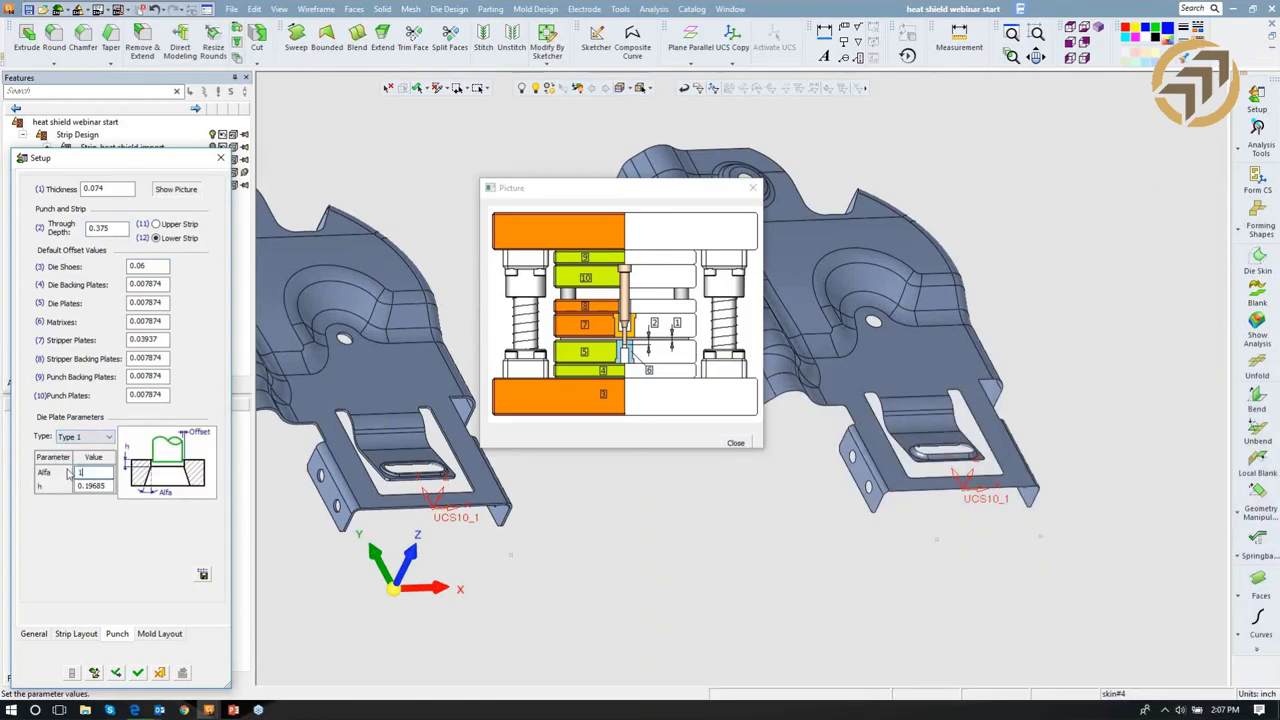
pyautogui.click(108, 485)
pyautogui.moveTo(106, 485); pyautogui.dragTo(47, 485)
pyautogui.write('.25')
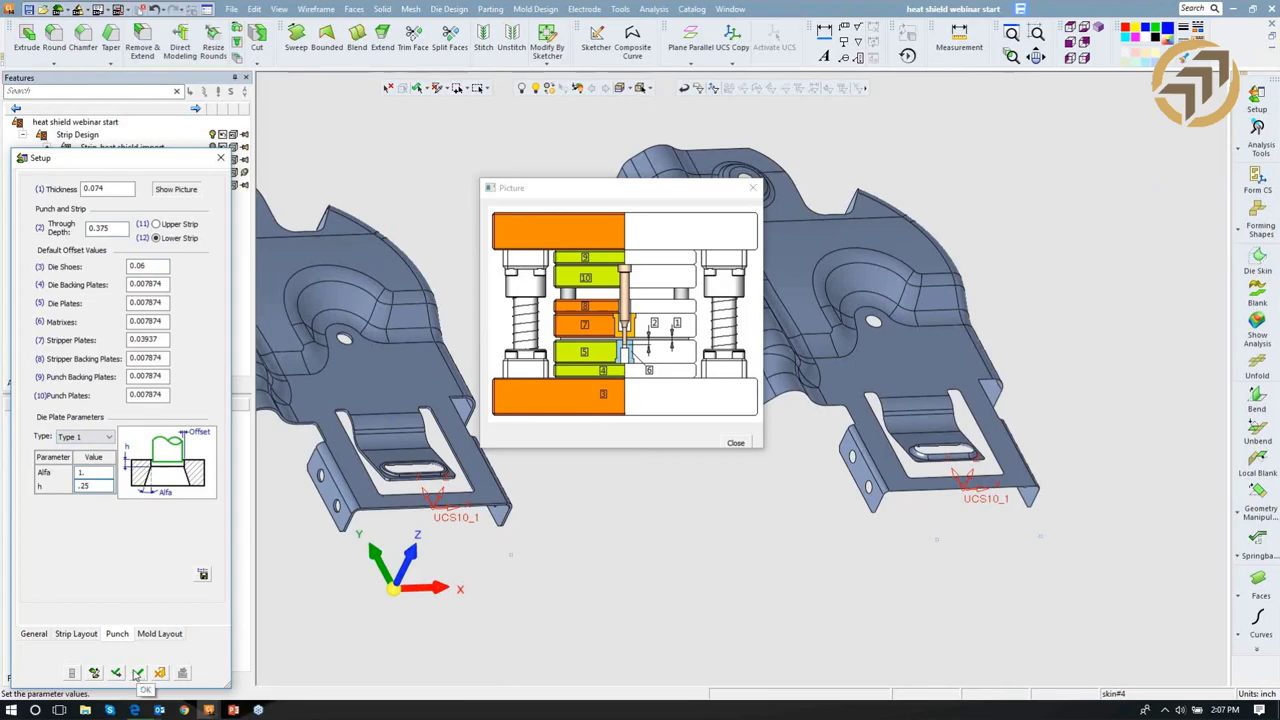
pyautogui.click(138, 673)
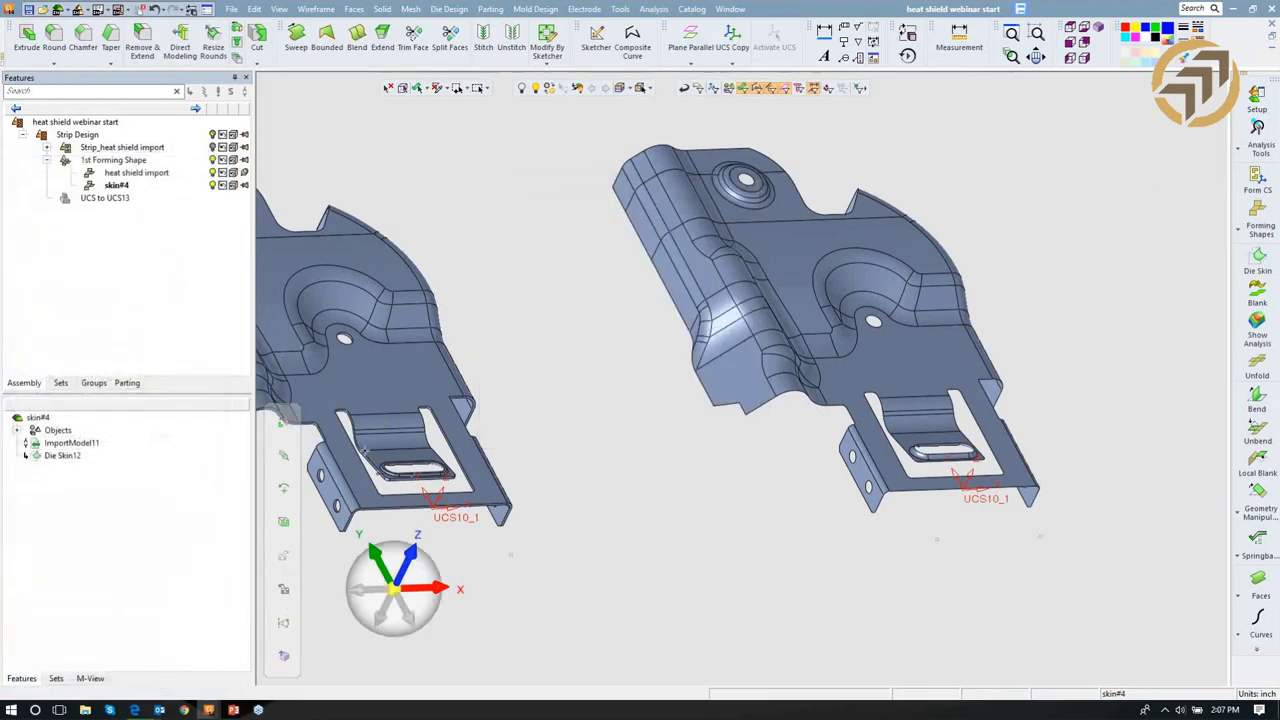
# Add a forming part named flange as a copy of the skin part, with a forming progression of 18 inches.
pyautogui.moveTo(624, 354); pyautogui.dragTo(466, 370, button='middle')
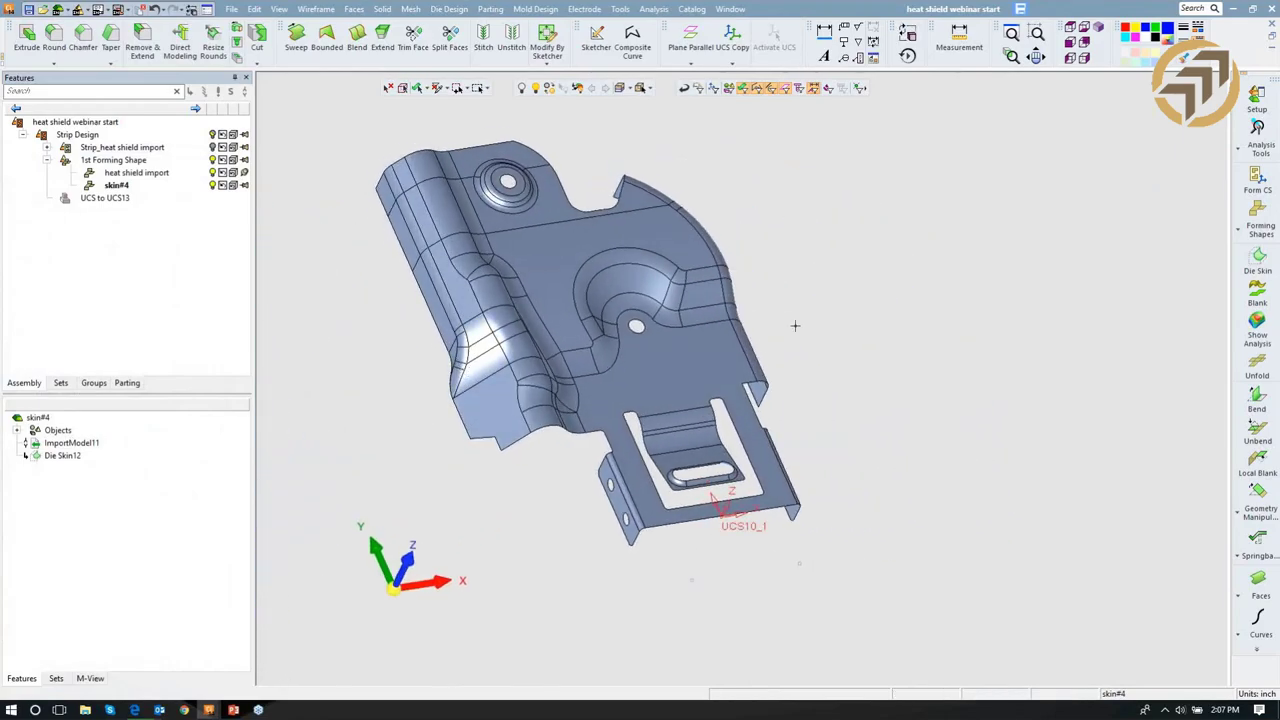
pyautogui.click(1259, 222)
pyautogui.click(1183, 210)
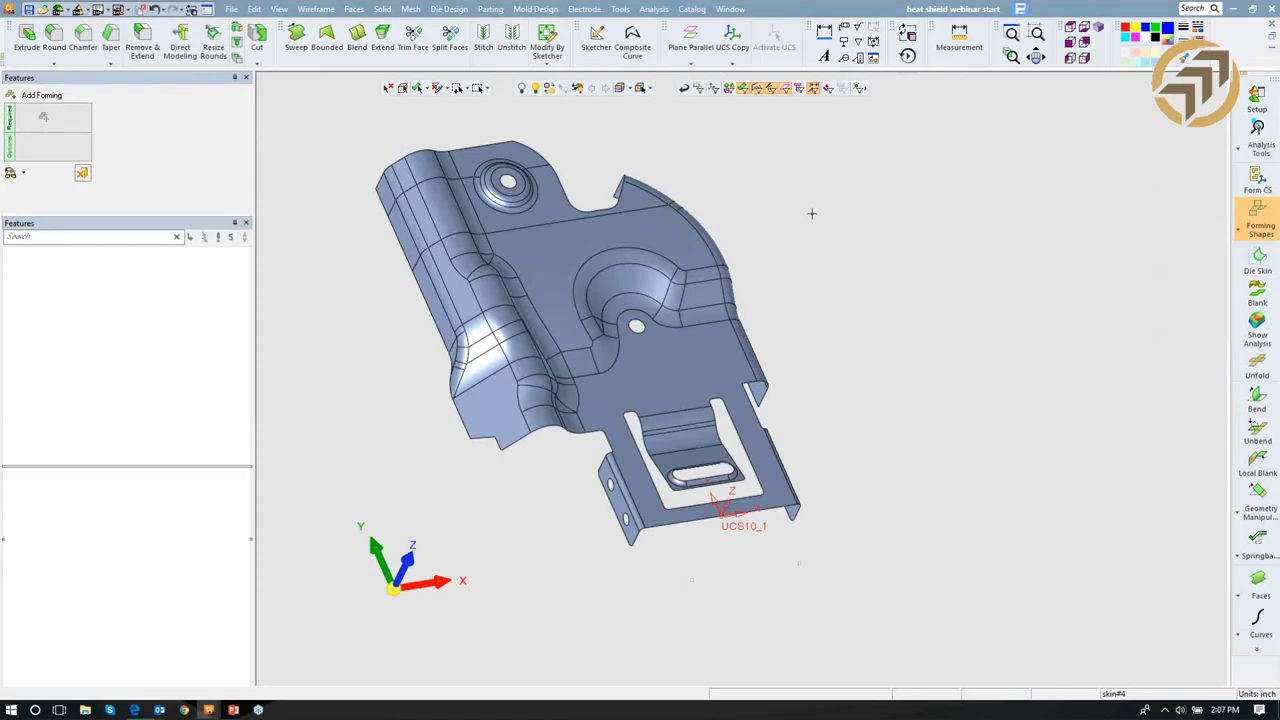
pyautogui.click(650, 298)
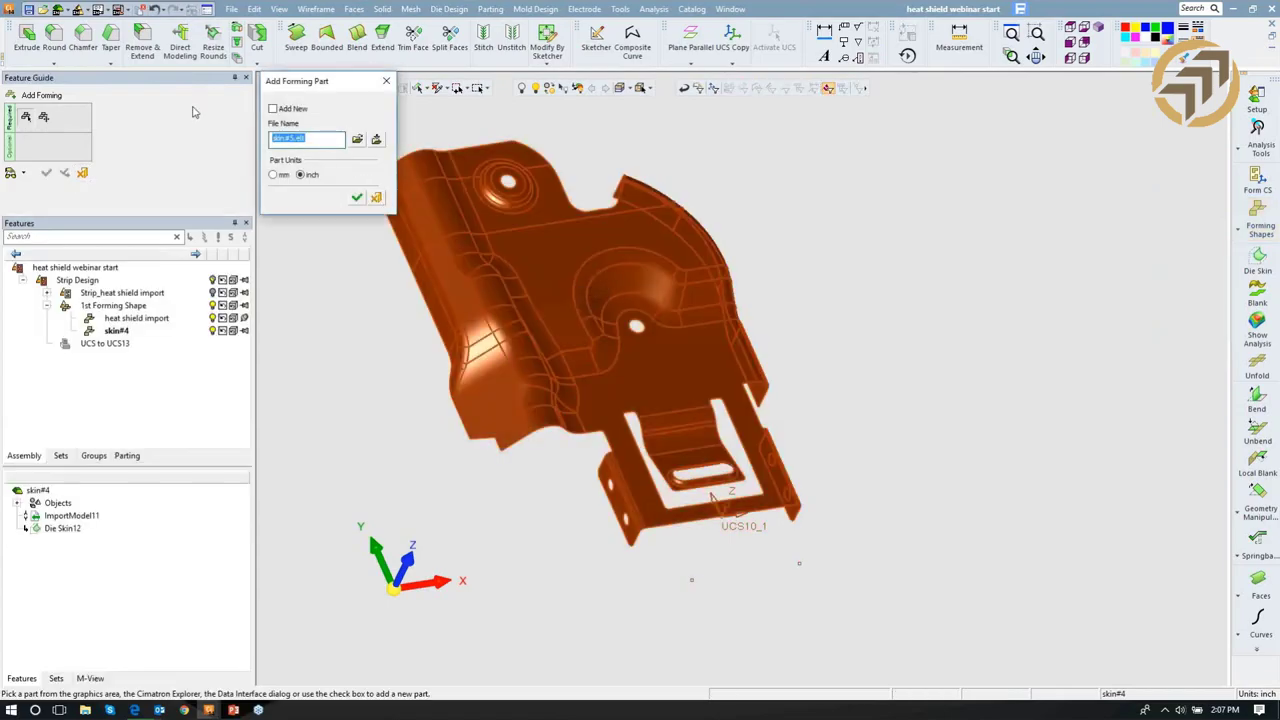
pyautogui.write('flange')
pyautogui.press('Return')
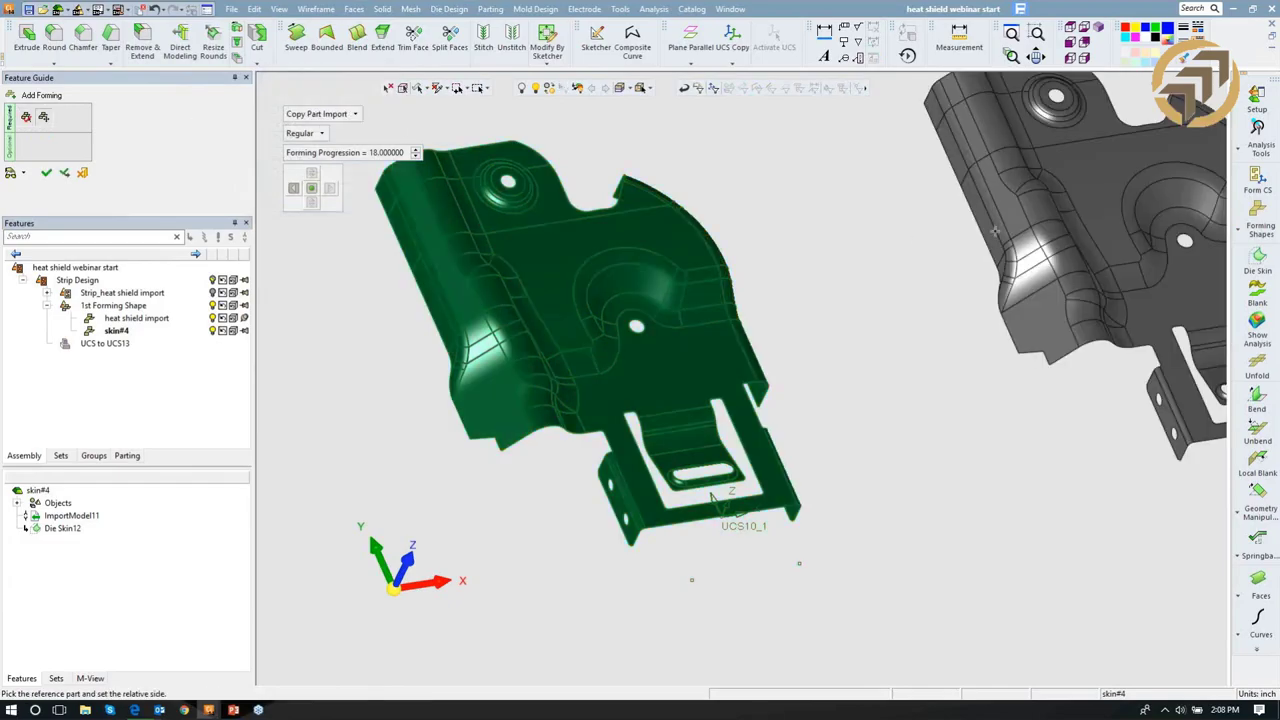
pyautogui.keyDown('ctrl'); pyautogui.moveTo(937, 225); pyautogui.dragTo(746, 297, button='middle'); pyautogui.keyUp('ctrl')
pyautogui.click(46, 173)
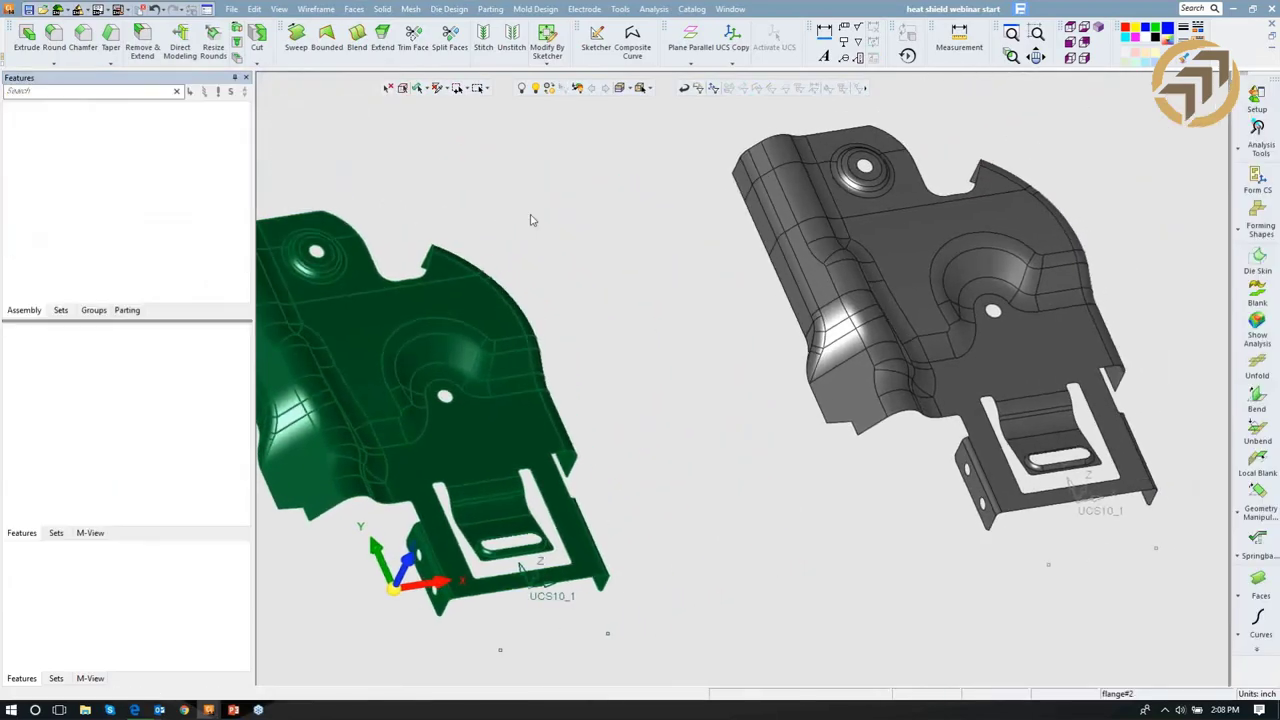
# Start Auto Blank on Binder for the flange part and choose the sloped faces beside the long side flange as fixed faces.
pyautogui.moveTo(683, 198); pyautogui.dragTo(559, 233, button='middle')
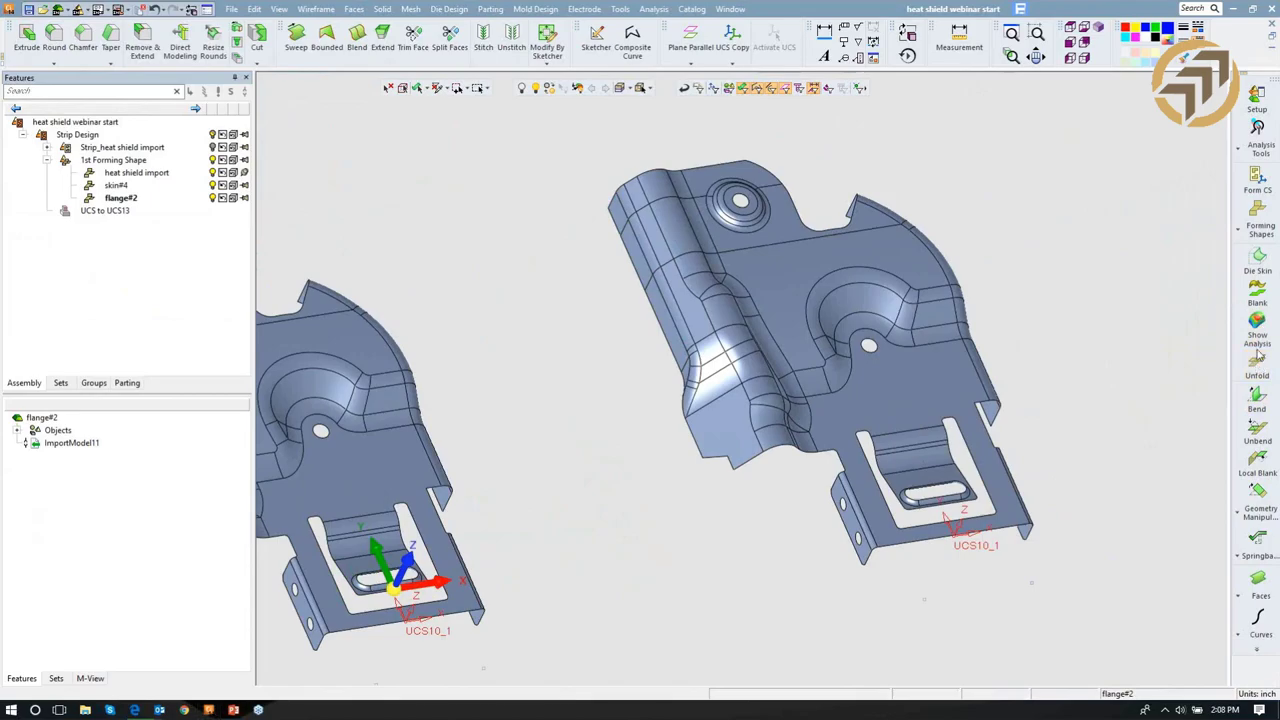
pyautogui.click(1264, 508)
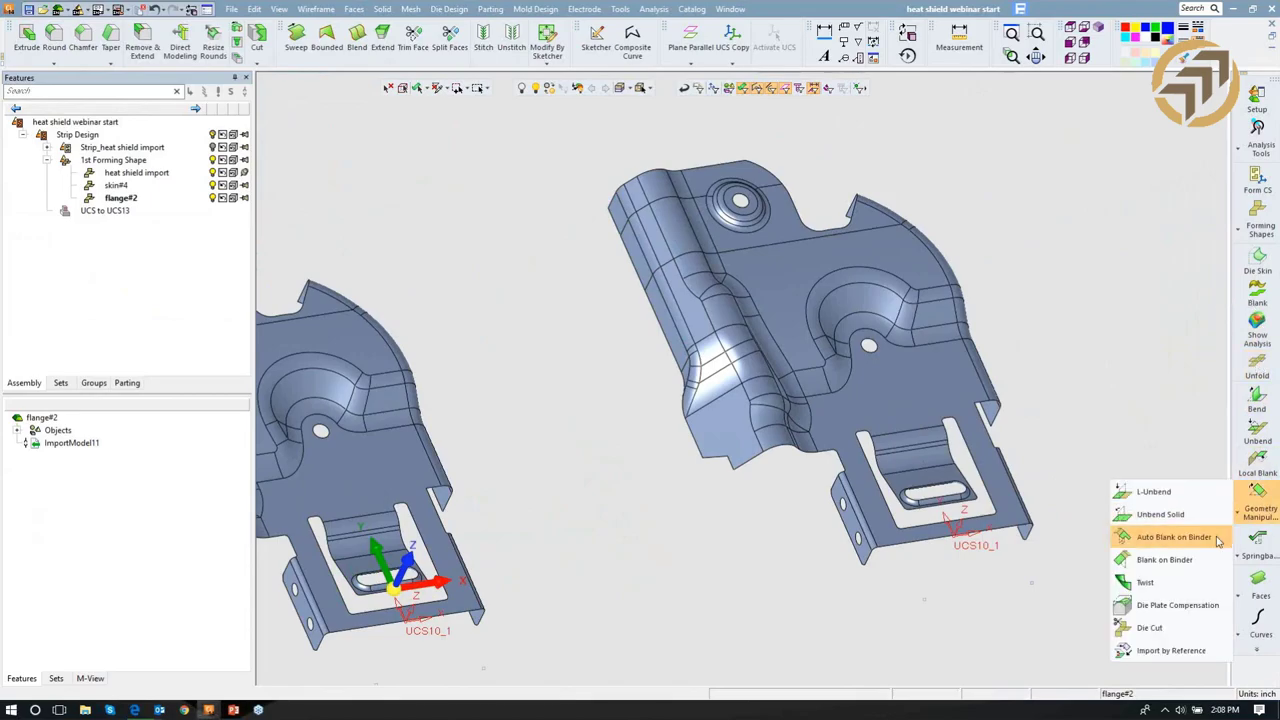
pyautogui.click(1175, 537)
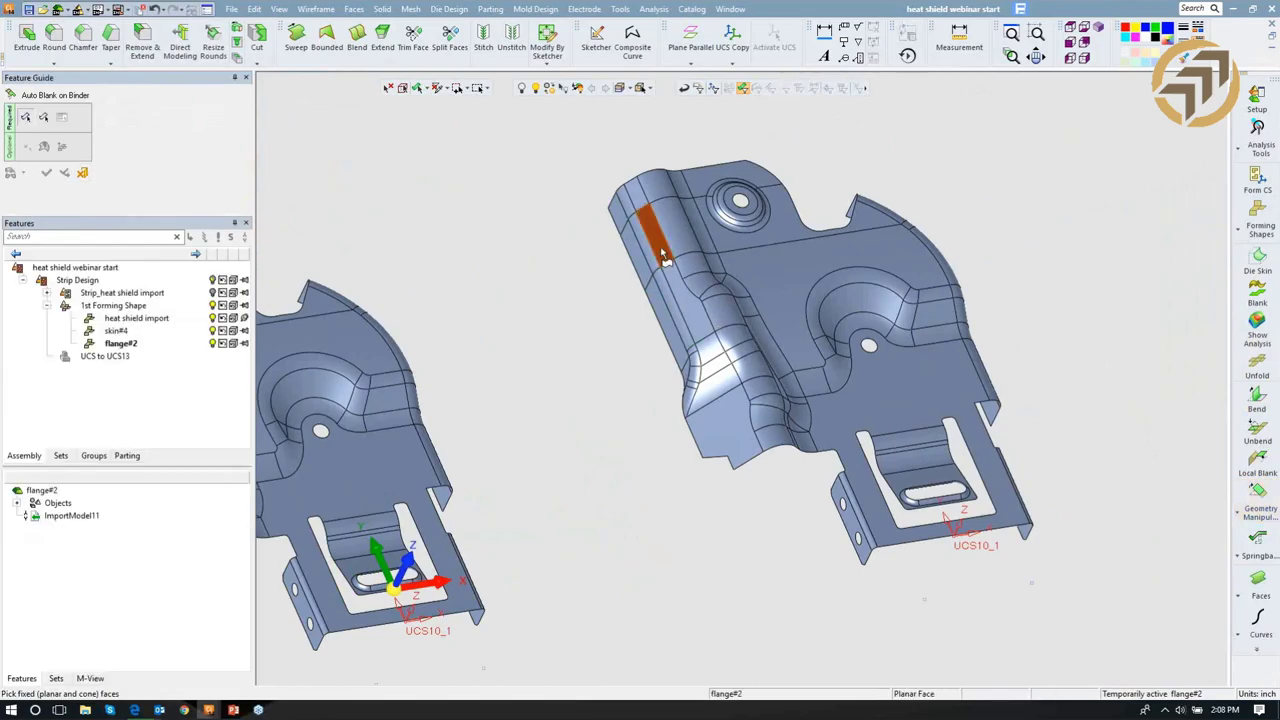
pyautogui.click(725, 303)
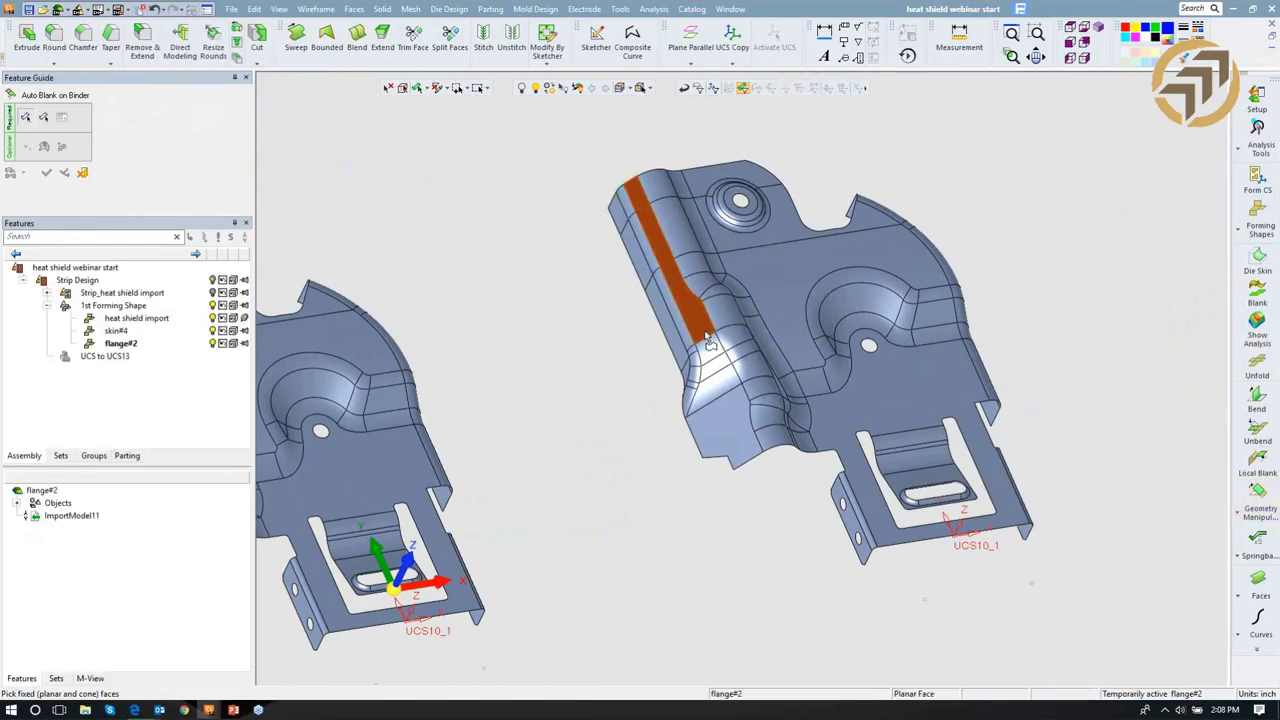
pyautogui.click(723, 386)
pyautogui.click(730, 403)
pyautogui.middleClick(637, 334)
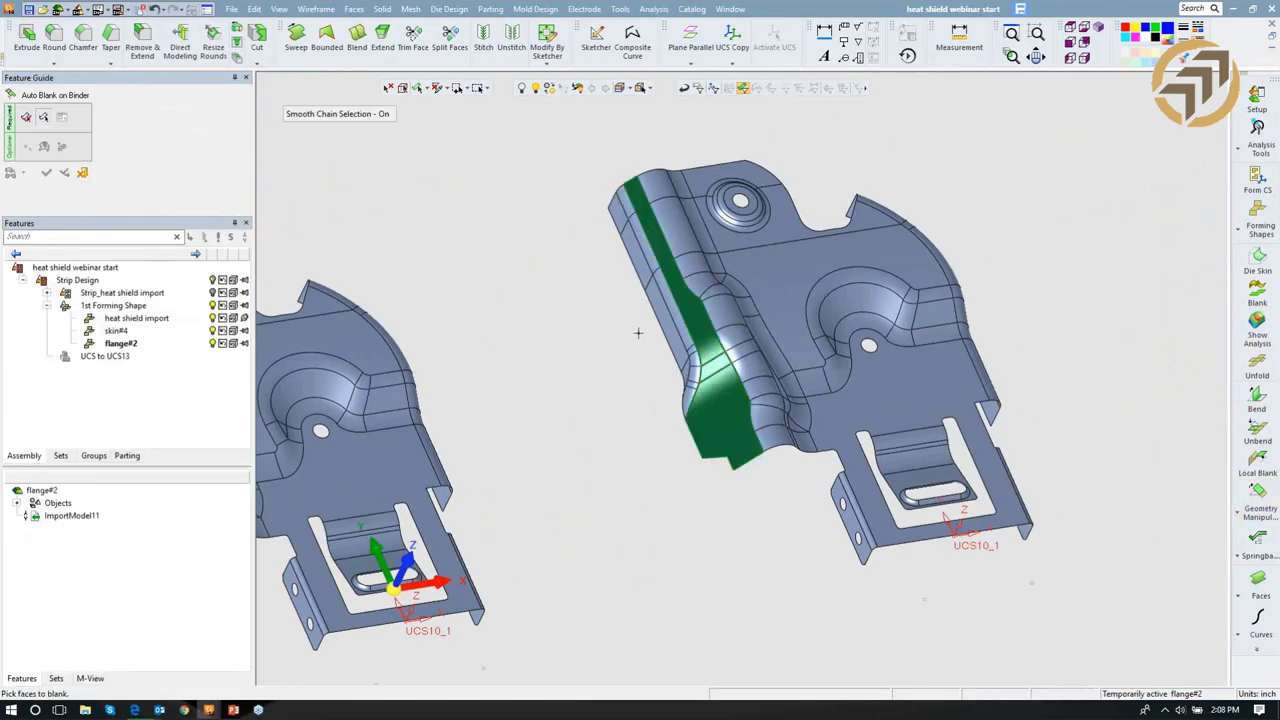
# Choose the smooth chain of long side flange faces to blank and unfold them onto the fixed faces.
pyautogui.click(662, 316)
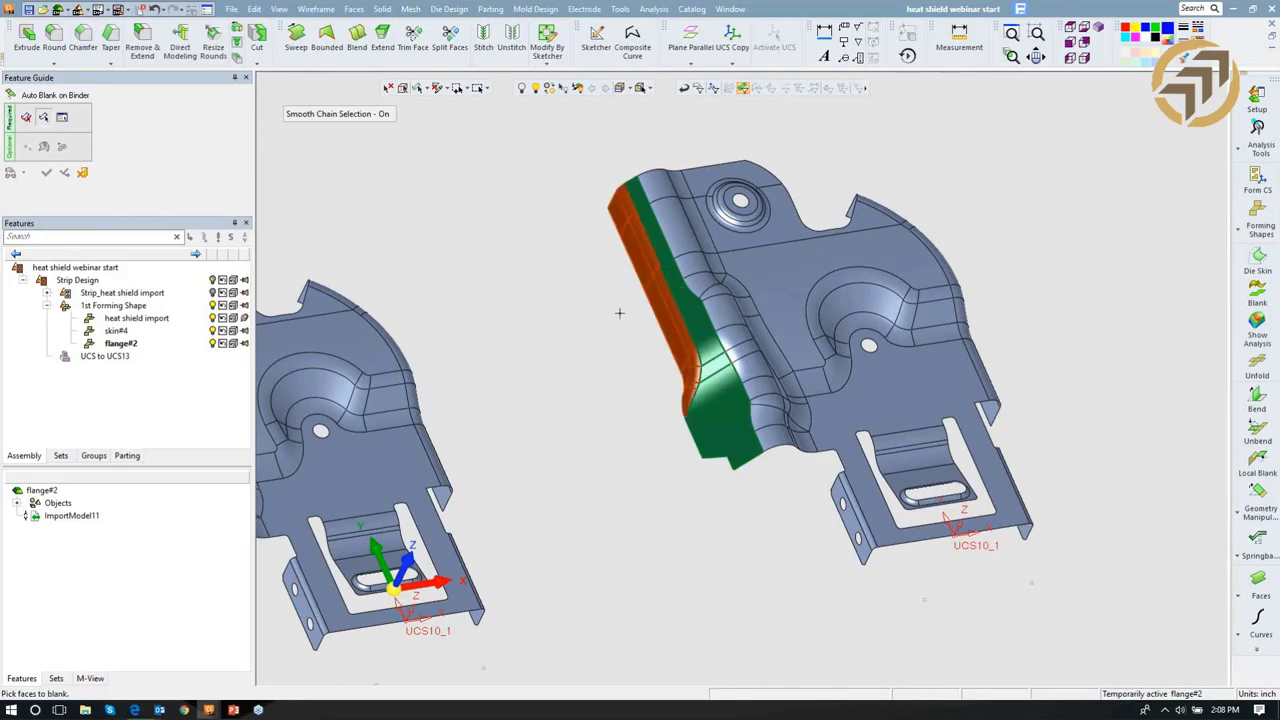
pyautogui.scroll(3, 545, 210)
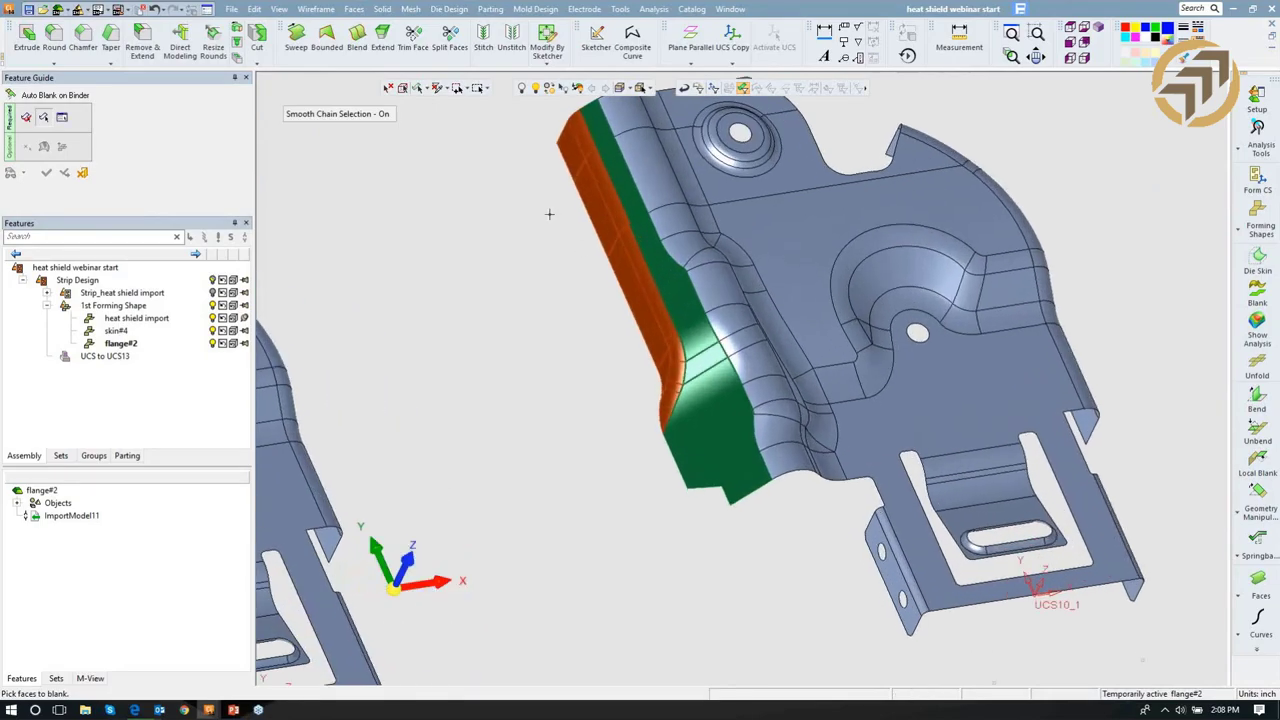
pyautogui.middleClick(543, 210)
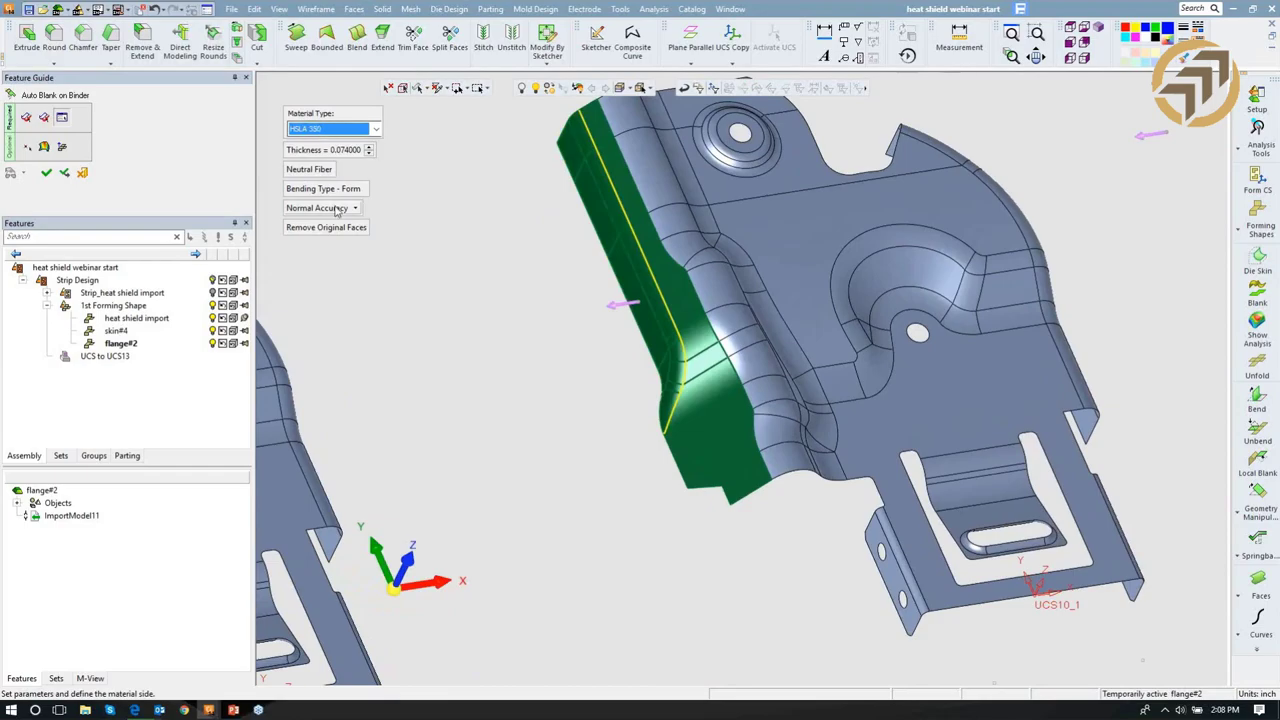
pyautogui.click(46, 172)
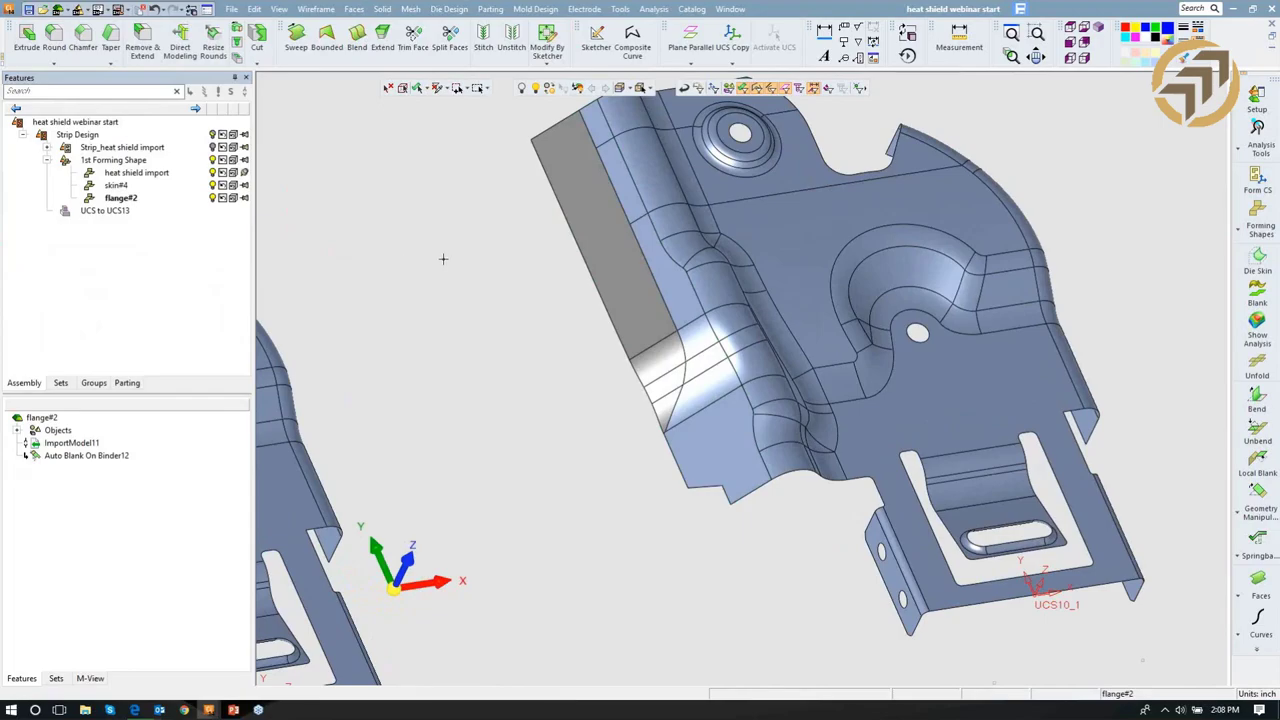
# Start Extend by Draft Angle on the smooth chain of bend faces along the curved flange opposite the blanked side.
pyautogui.moveTo(646, 363); pyautogui.dragTo(641, 288, button='middle')
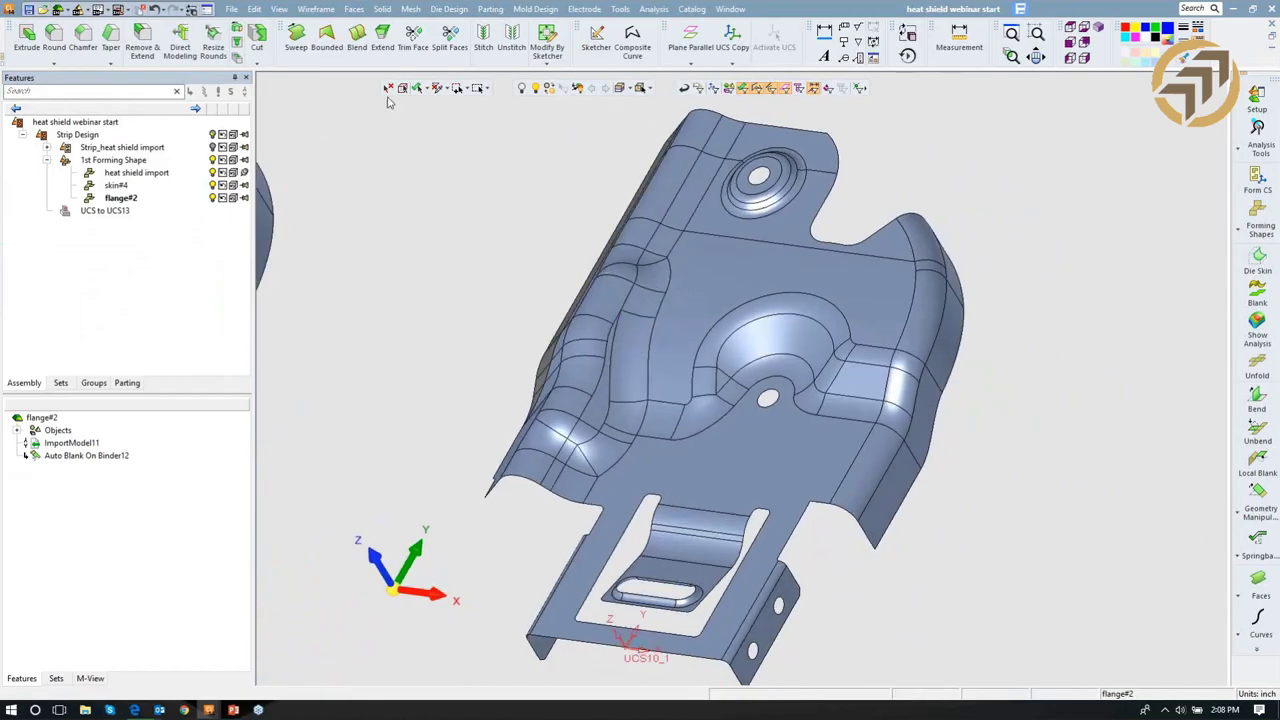
pyautogui.click(354, 9)
pyautogui.click(556, 175)
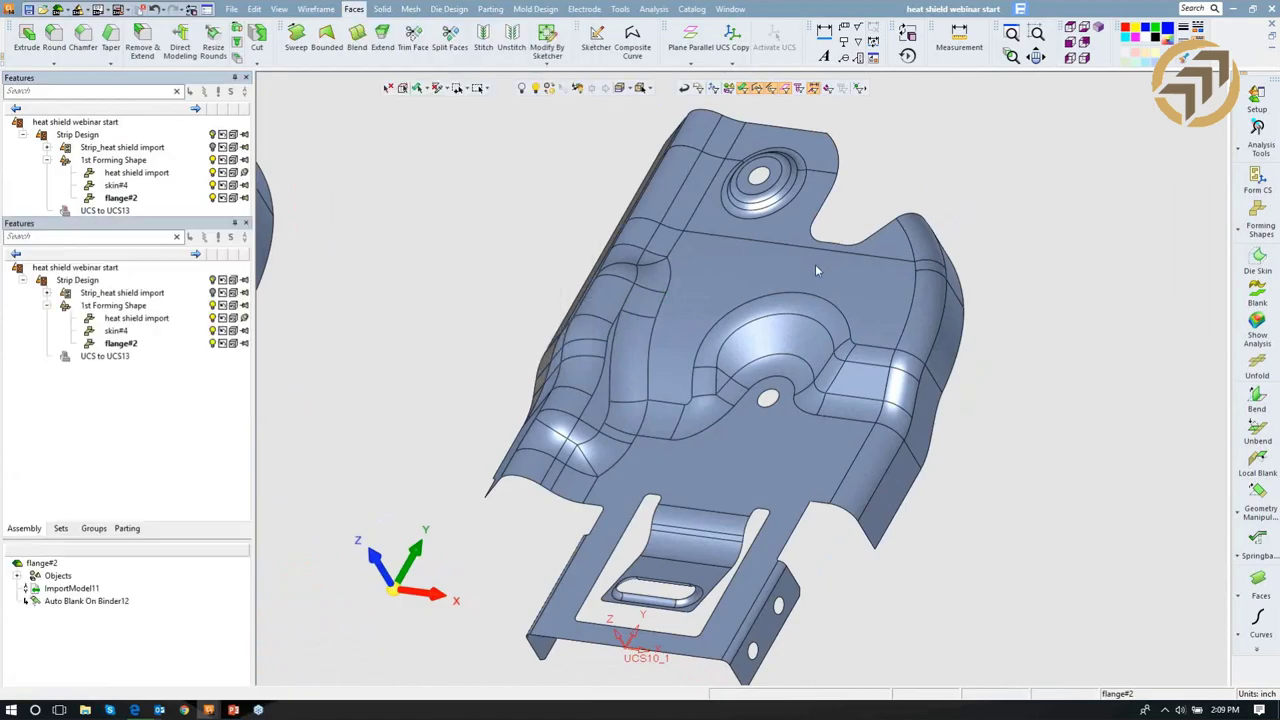
pyautogui.click(922, 326)
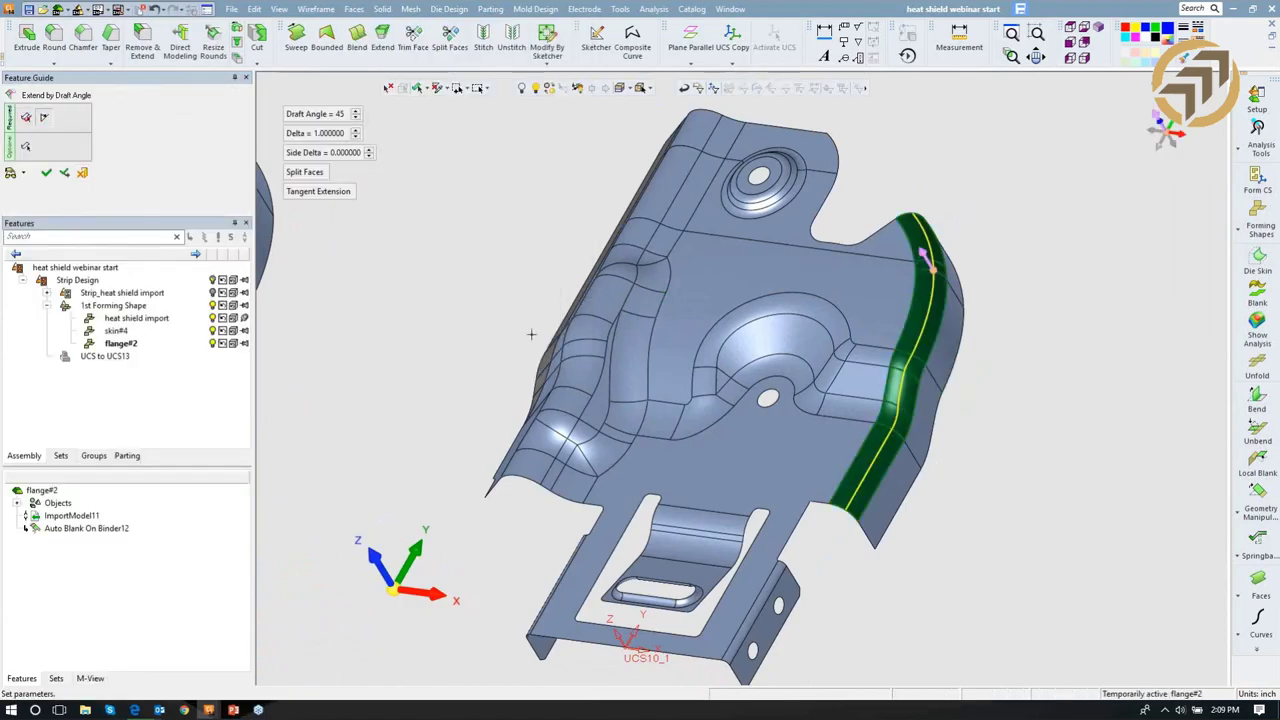
# Set the draft extension's delta to 2 inches and side delta to 0.5 inch, and preview the extended surface.
pyautogui.click(331, 139)
pyautogui.write('2')
pyautogui.press('Return')
pyautogui.click(342, 157)
pyautogui.write('0.5')
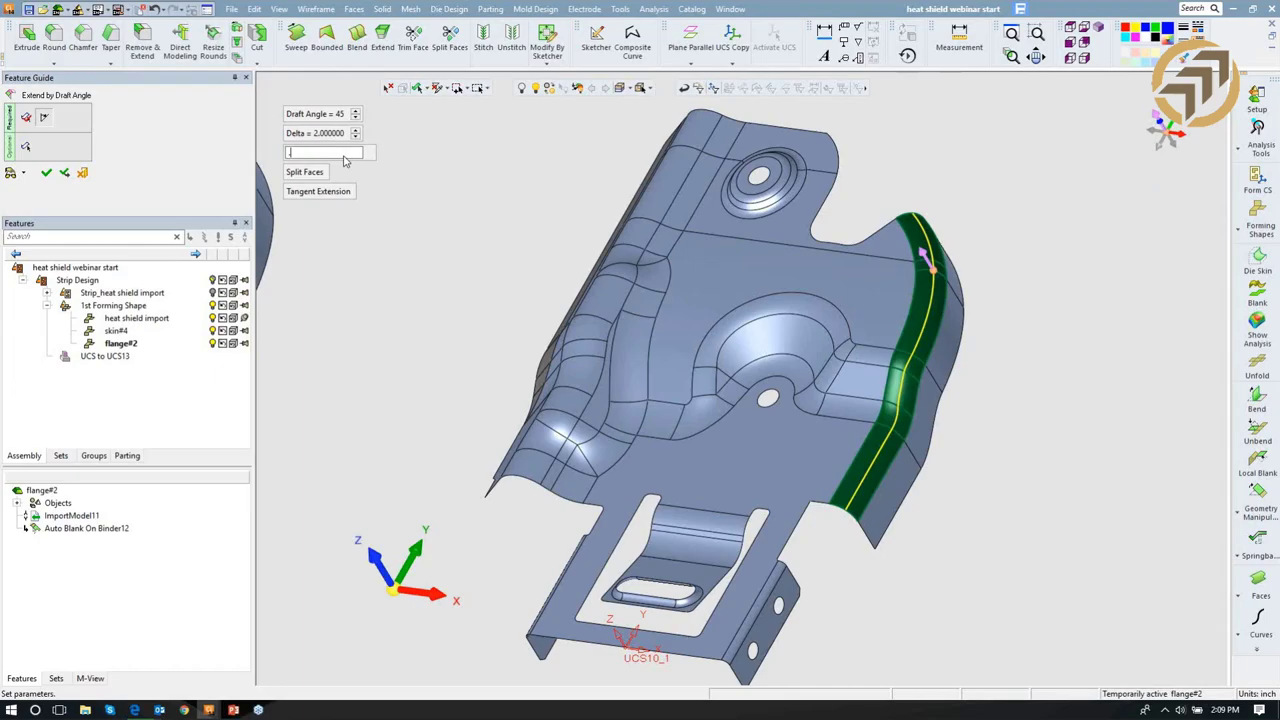
pyautogui.press('Return')
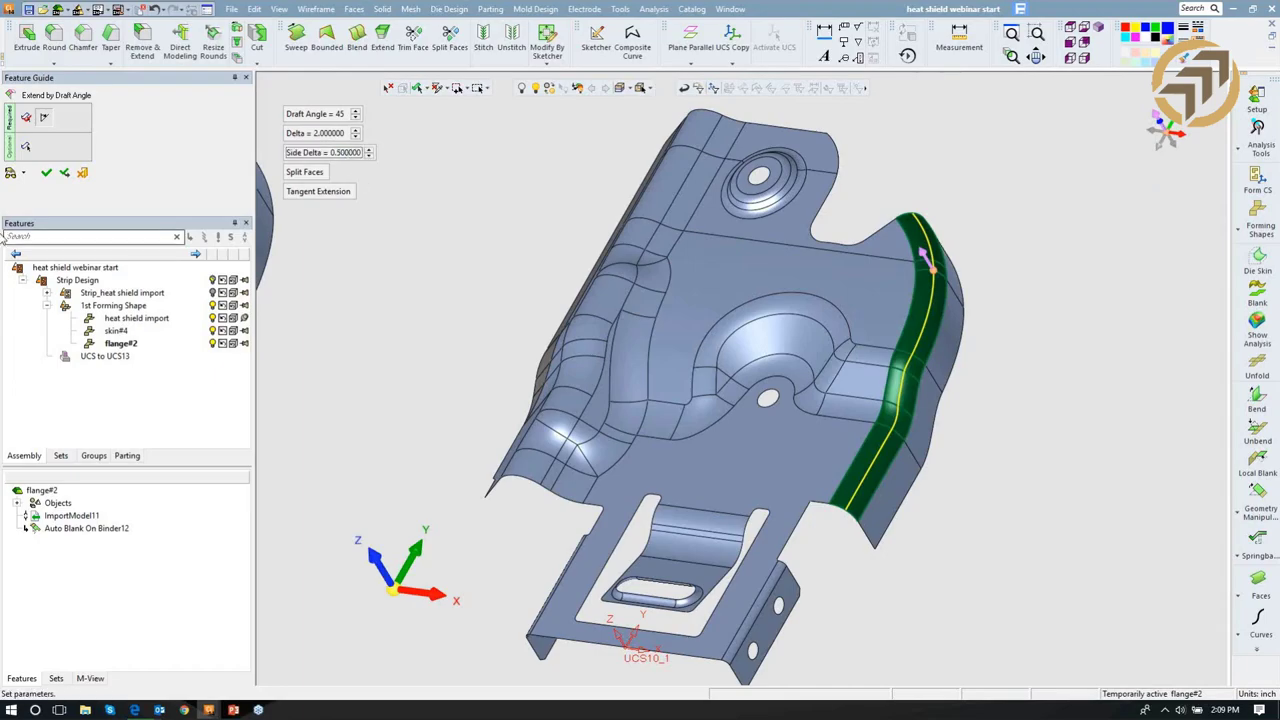
pyautogui.click(11, 173)
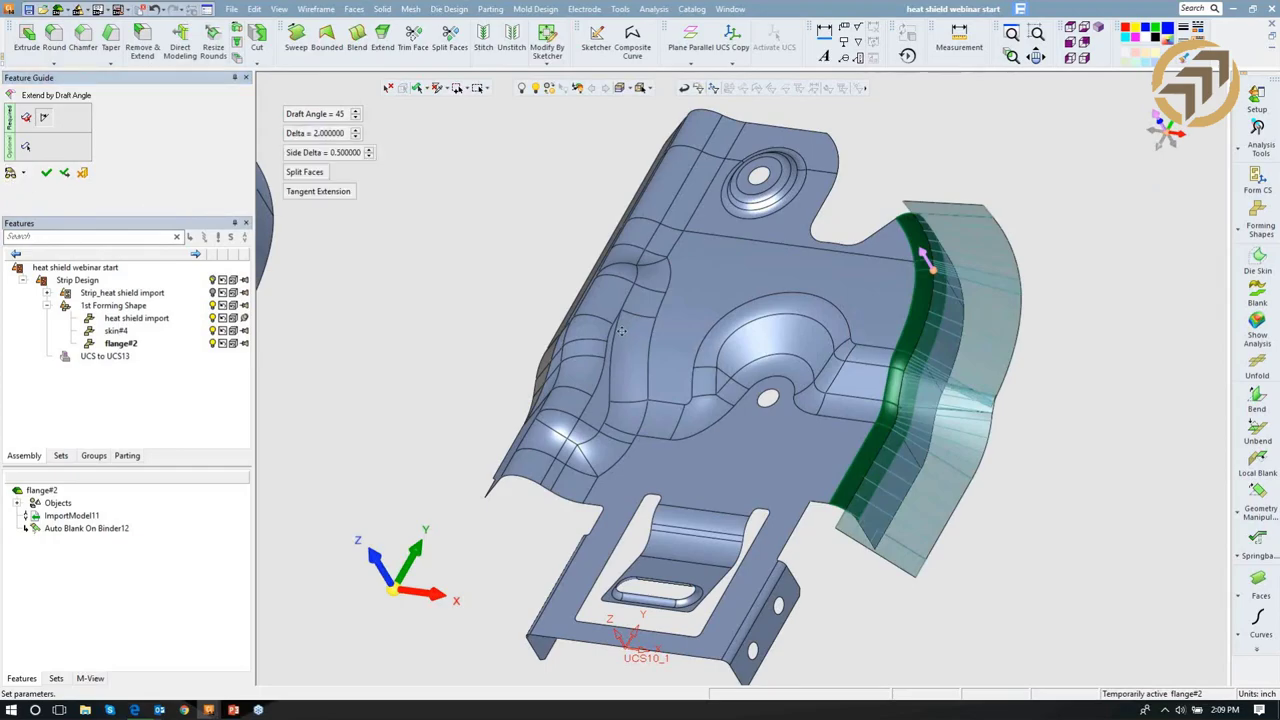
pyautogui.scroll(4, 872, 396)
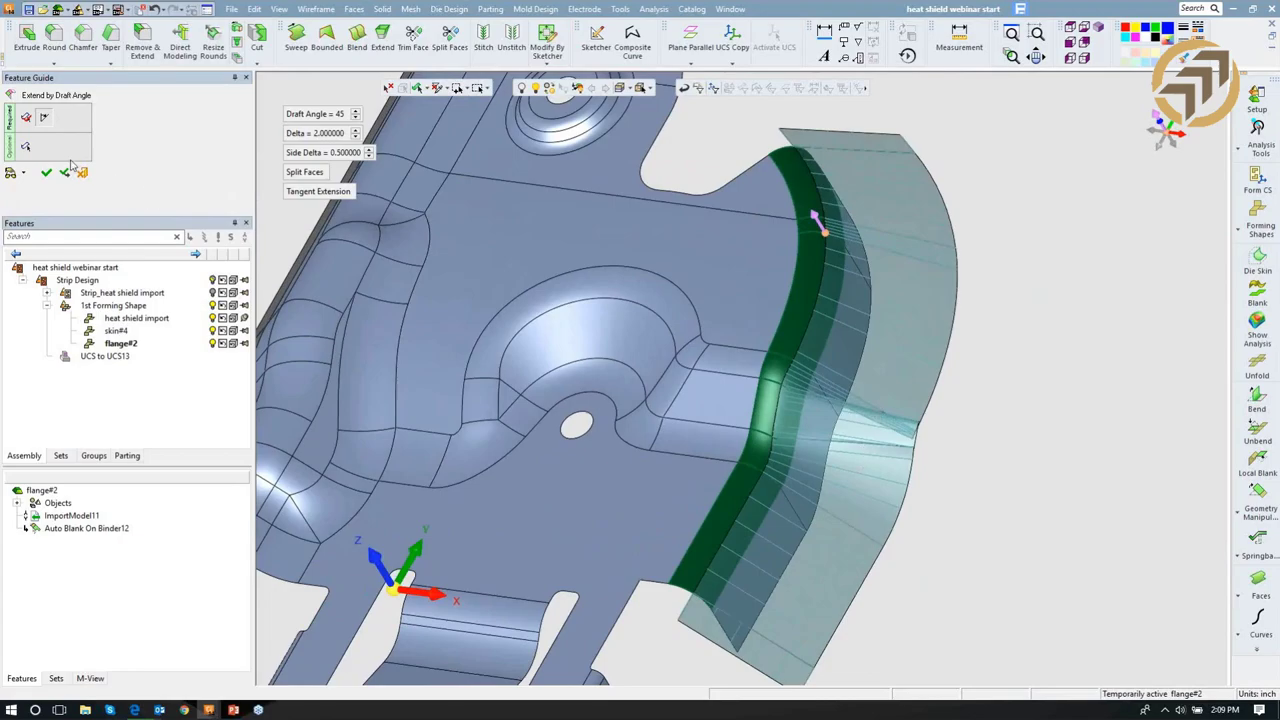
# Exclude the bend faces at the middle of the curved flange from the extension, preview it, and apply Extend by Draft Angle.
pyautogui.click(25, 146)
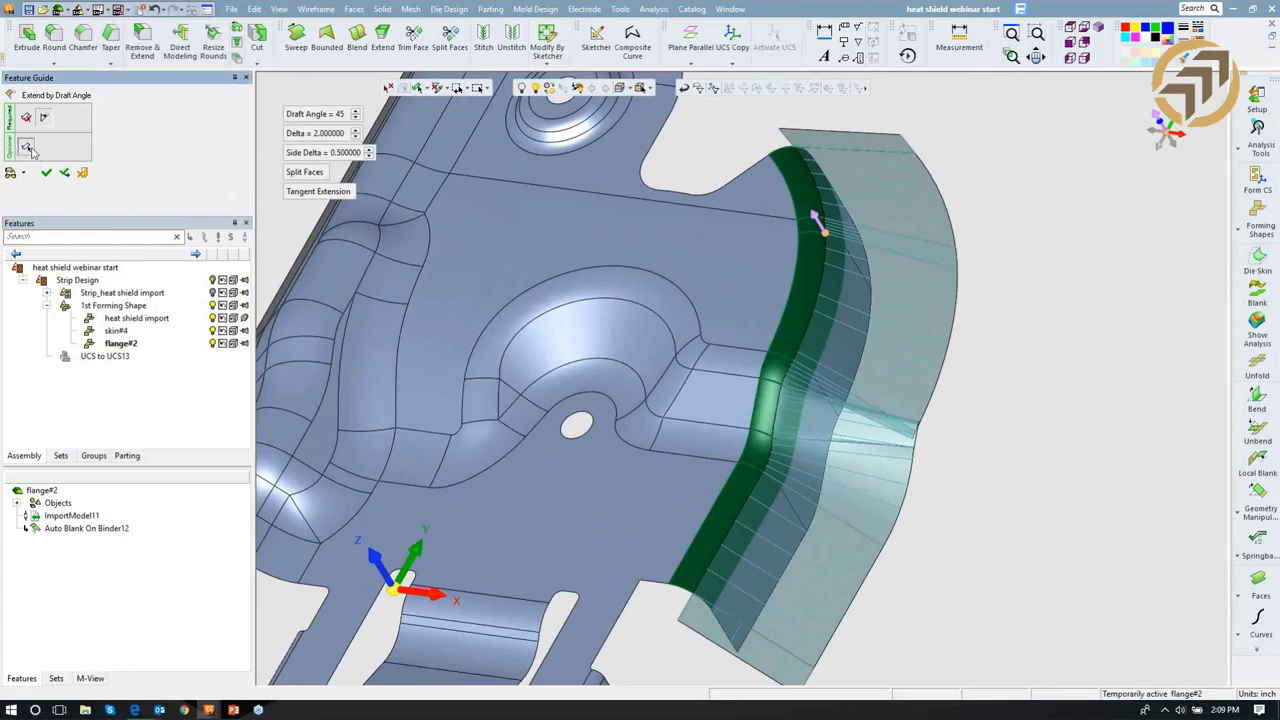
pyautogui.click(775, 378)
pyautogui.click(771, 420)
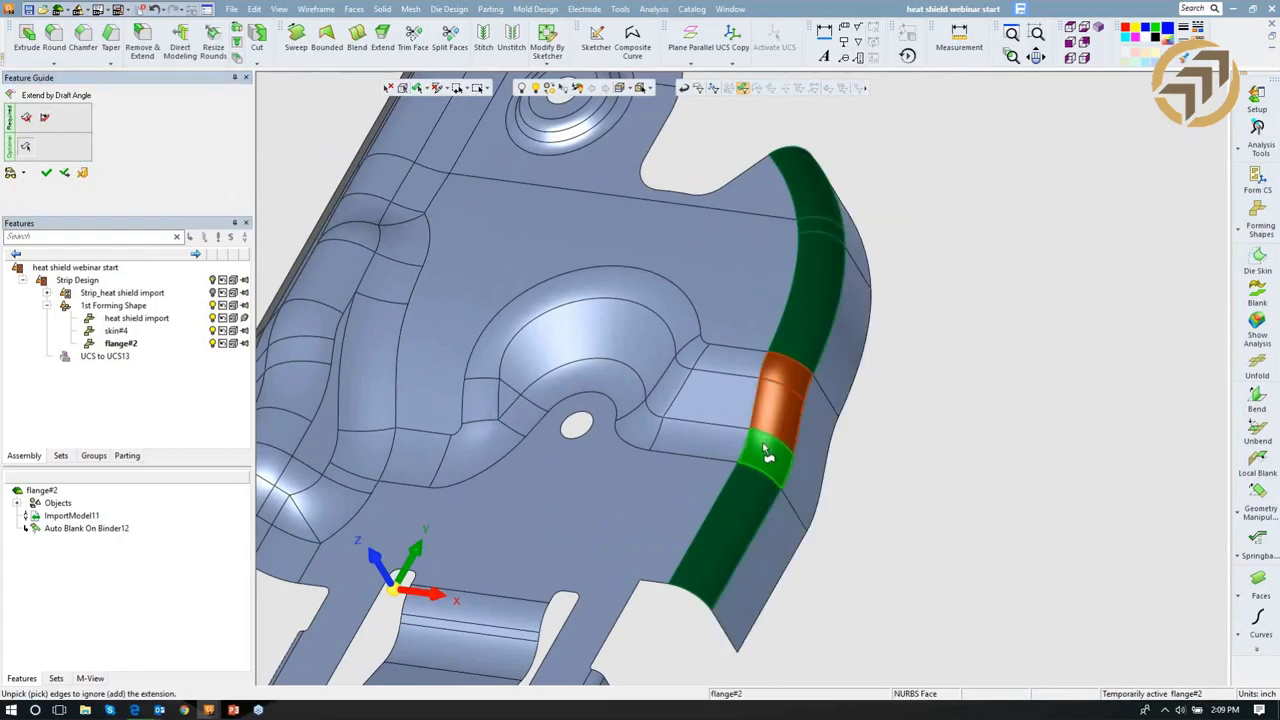
pyautogui.click(8, 172)
pyautogui.click(10, 175)
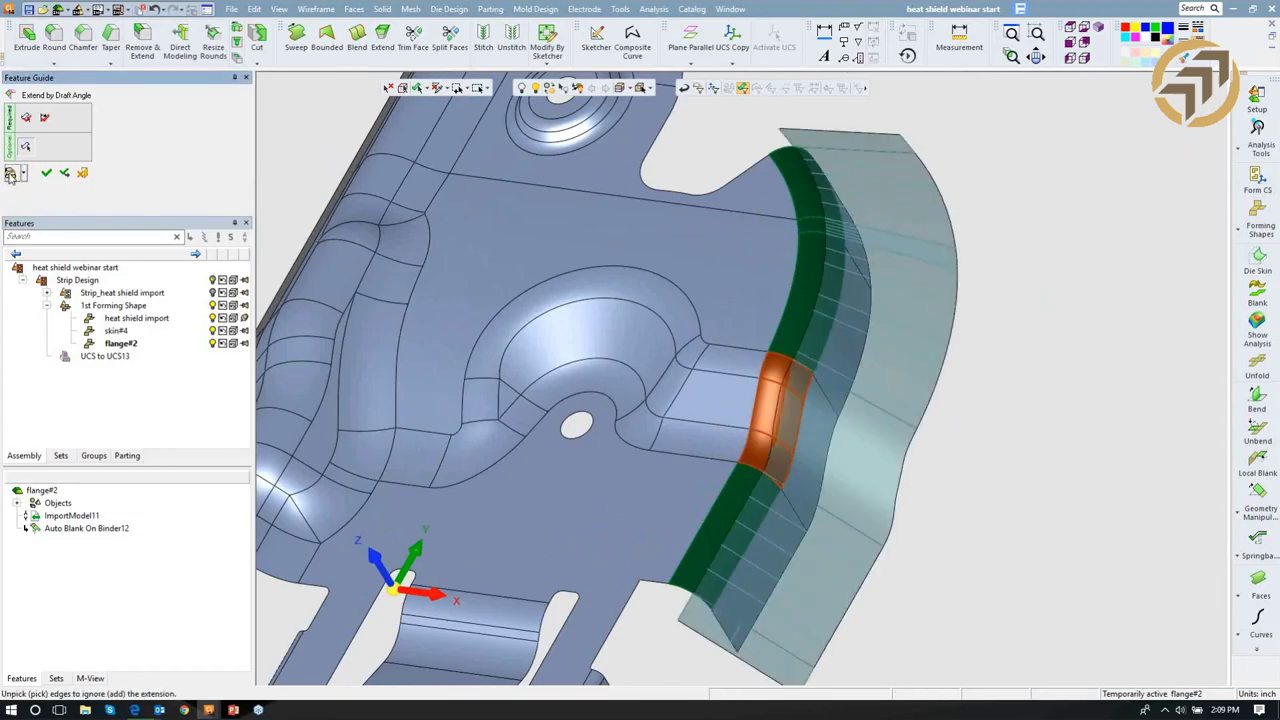
pyautogui.keyDown('ctrl'); pyautogui.moveTo(519, 226); pyautogui.dragTo(504, 335, button='right'); pyautogui.keyUp('ctrl')
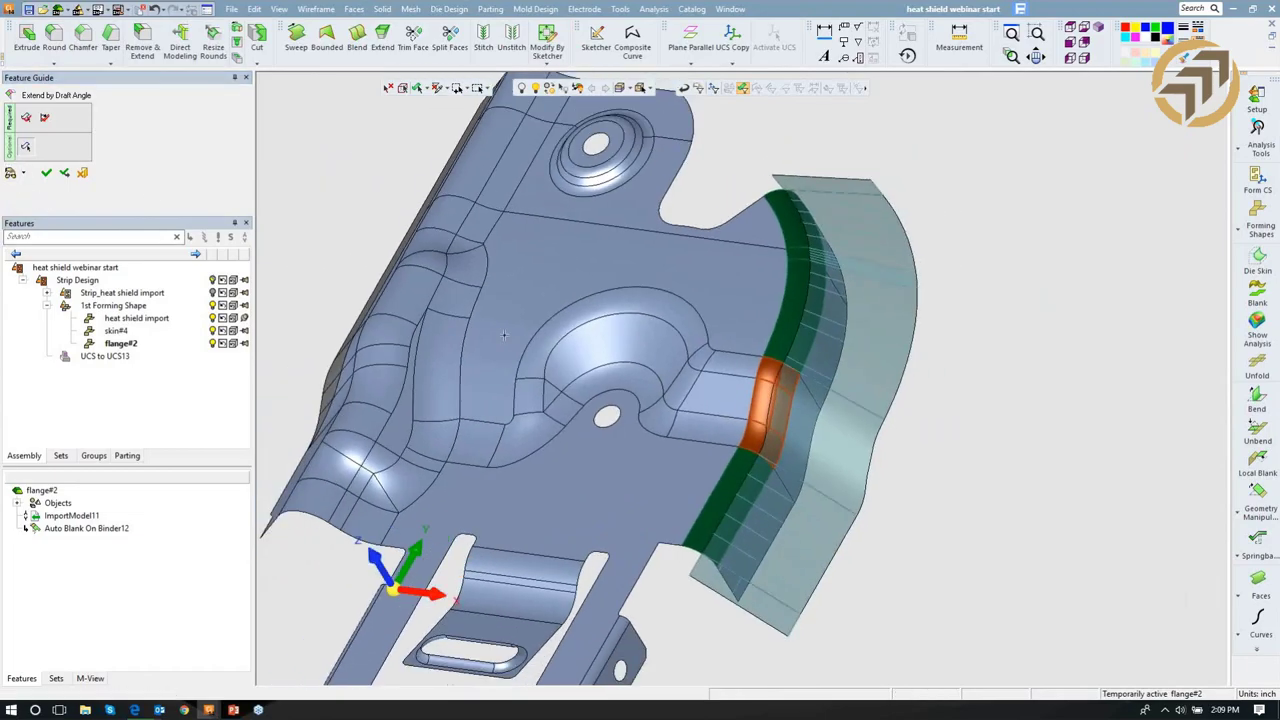
pyautogui.click(46, 173)
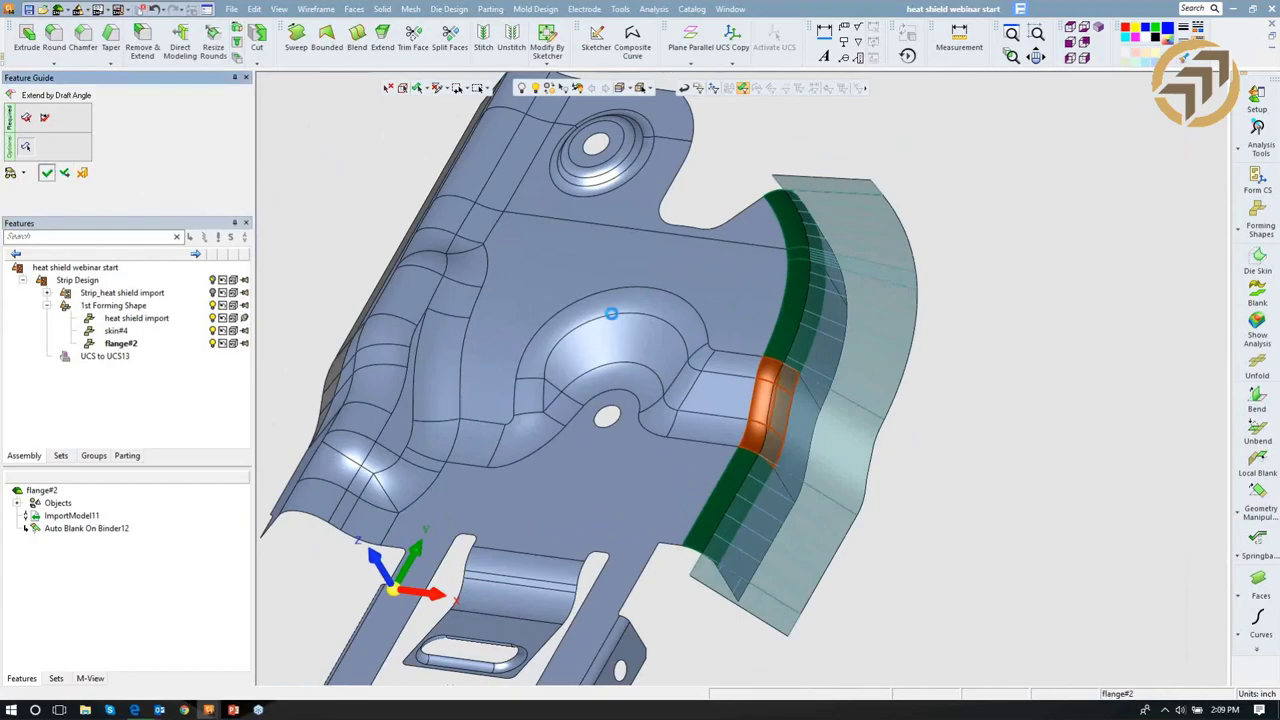
# Blank the chain of curved flange faces onto the extended draft surface with Blank on Binder, keeping their shared edge fixed.
pyautogui.click(1246, 508)
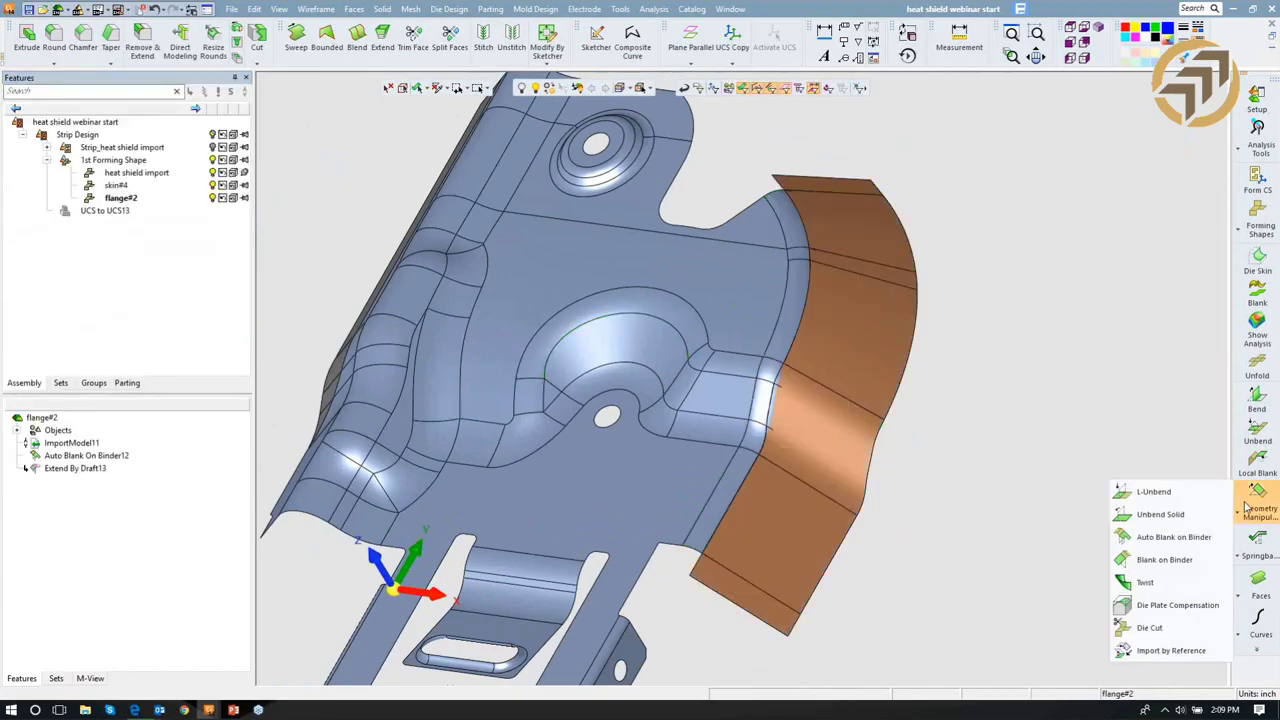
pyautogui.click(1200, 559)
pyautogui.click(860, 389)
pyautogui.moveTo(860, 389); pyautogui.dragTo(908, 396, button='middle')
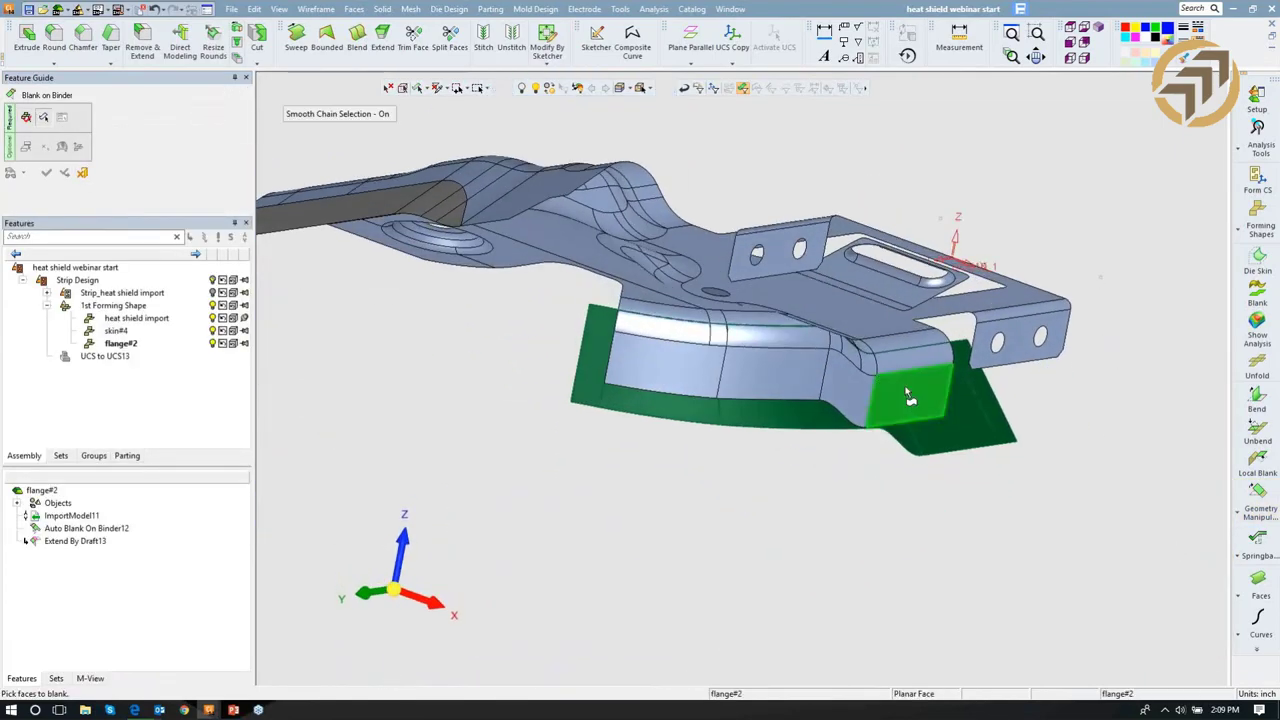
pyautogui.click(811, 384)
pyautogui.moveTo(811, 384); pyautogui.dragTo(676, 393, button='middle')
pyautogui.click(676, 393)
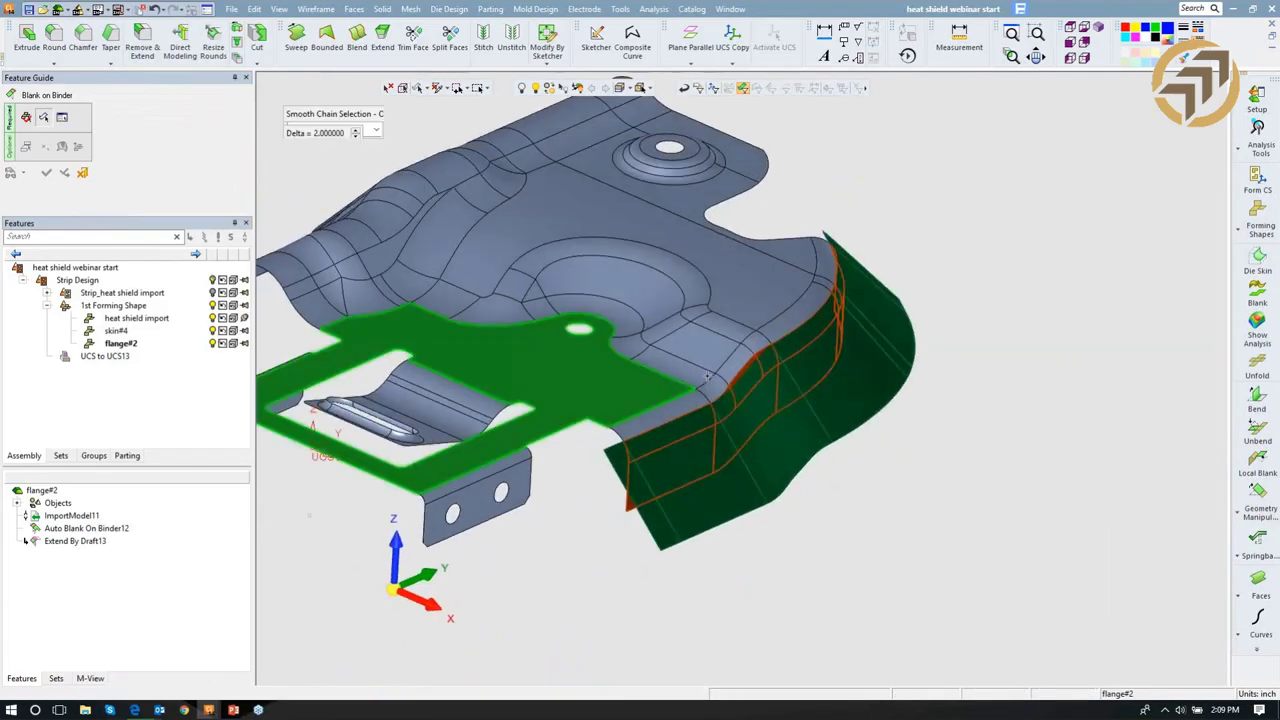
pyautogui.middleClick(707, 376)
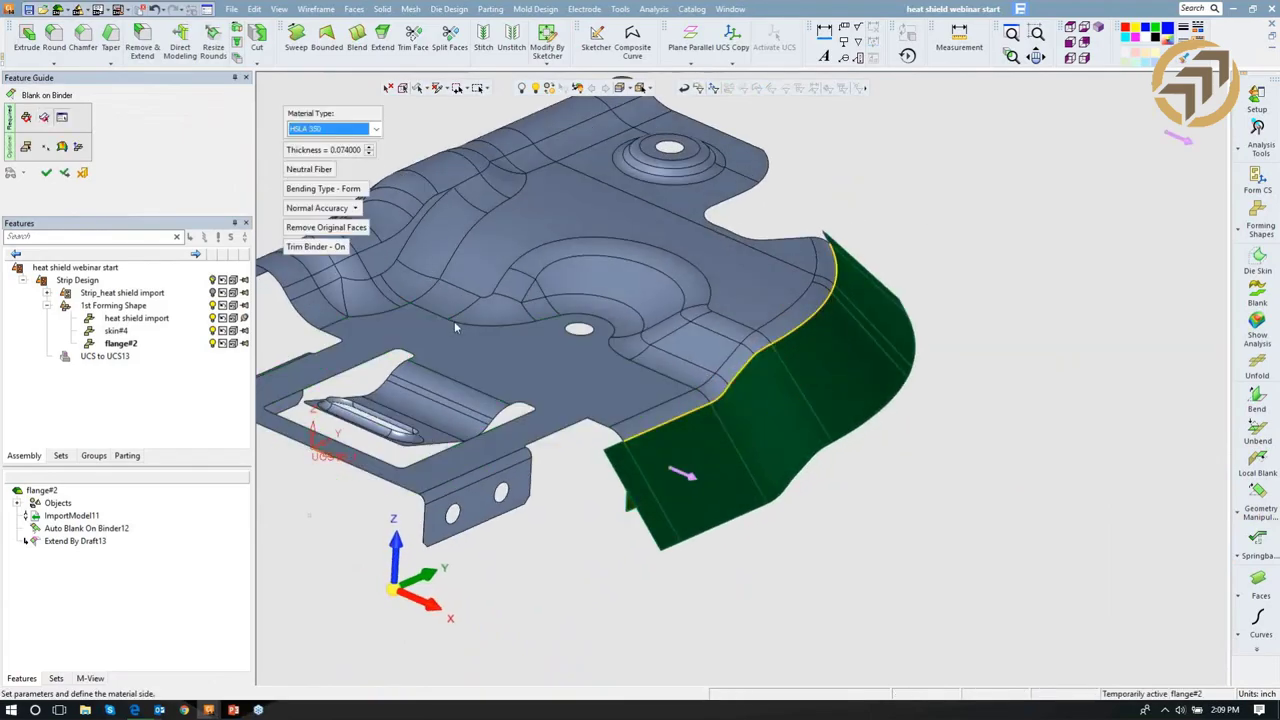
pyautogui.click(46, 173)
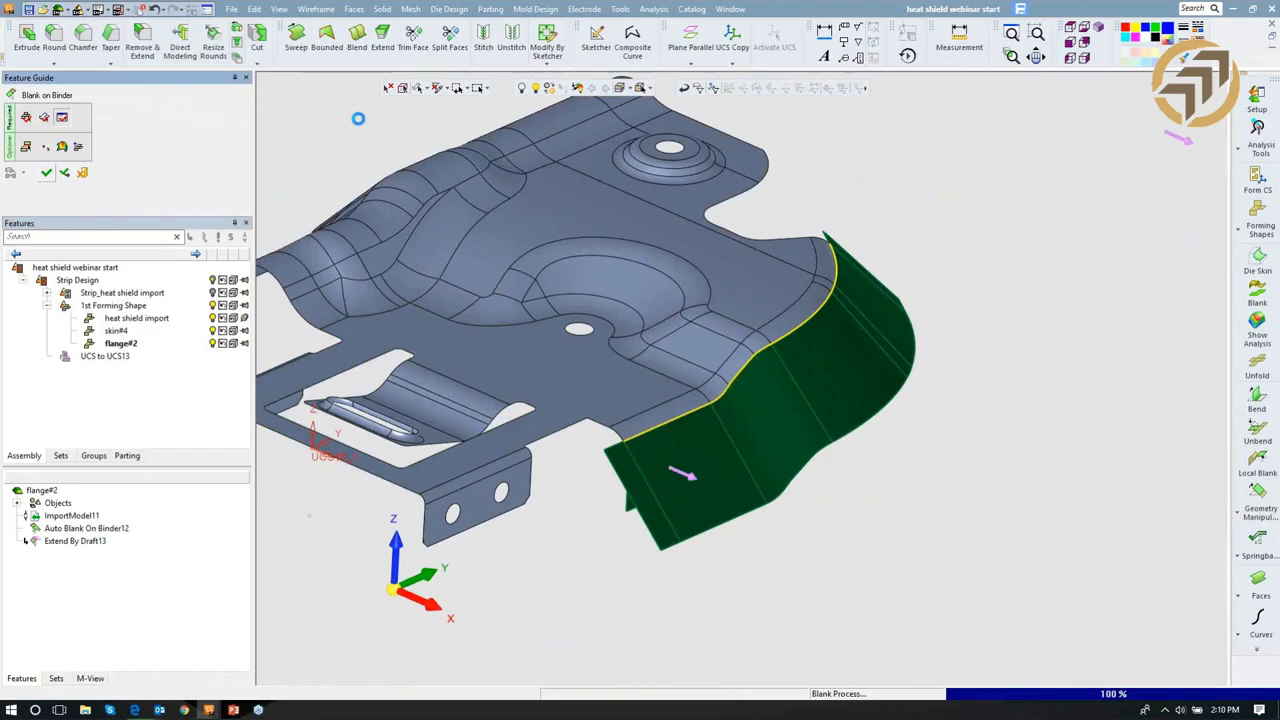
pyautogui.moveTo(512, 126); pyautogui.dragTo(740, 530, button='middle')
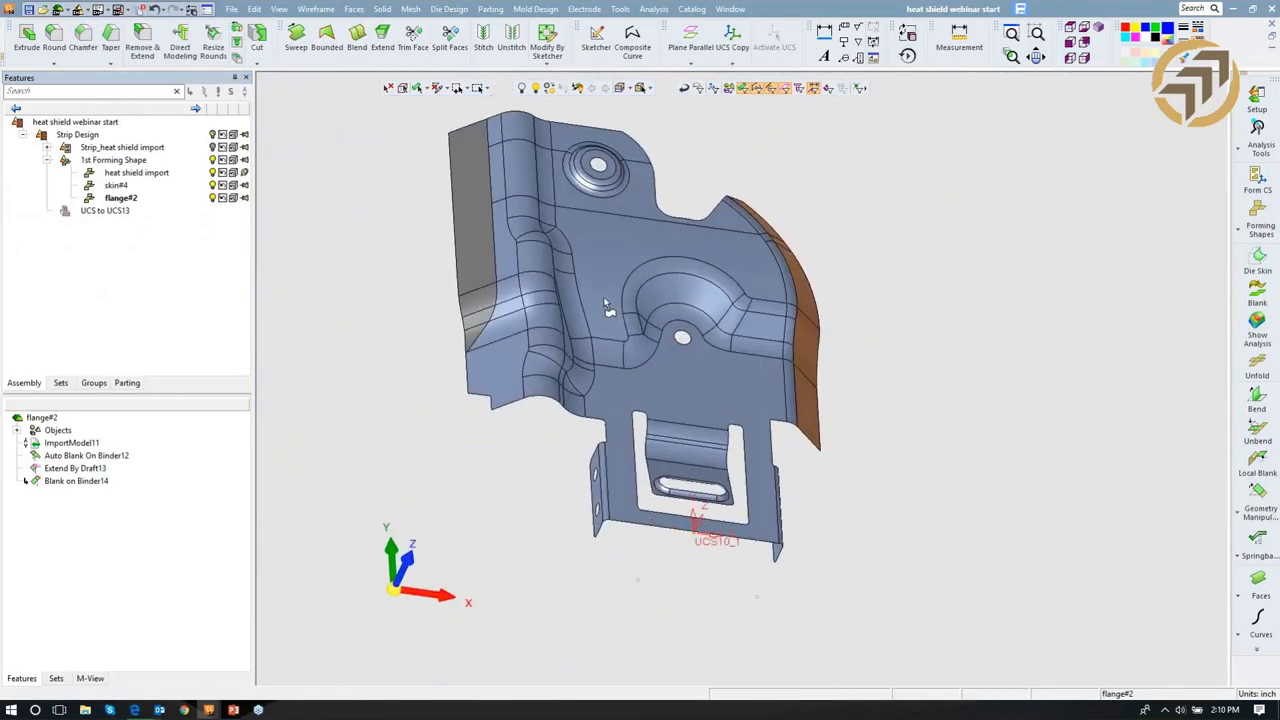
# Add a forming part named flange2 as a copy of the flange part.
pyautogui.click(1258, 212)
pyautogui.click(1160, 207)
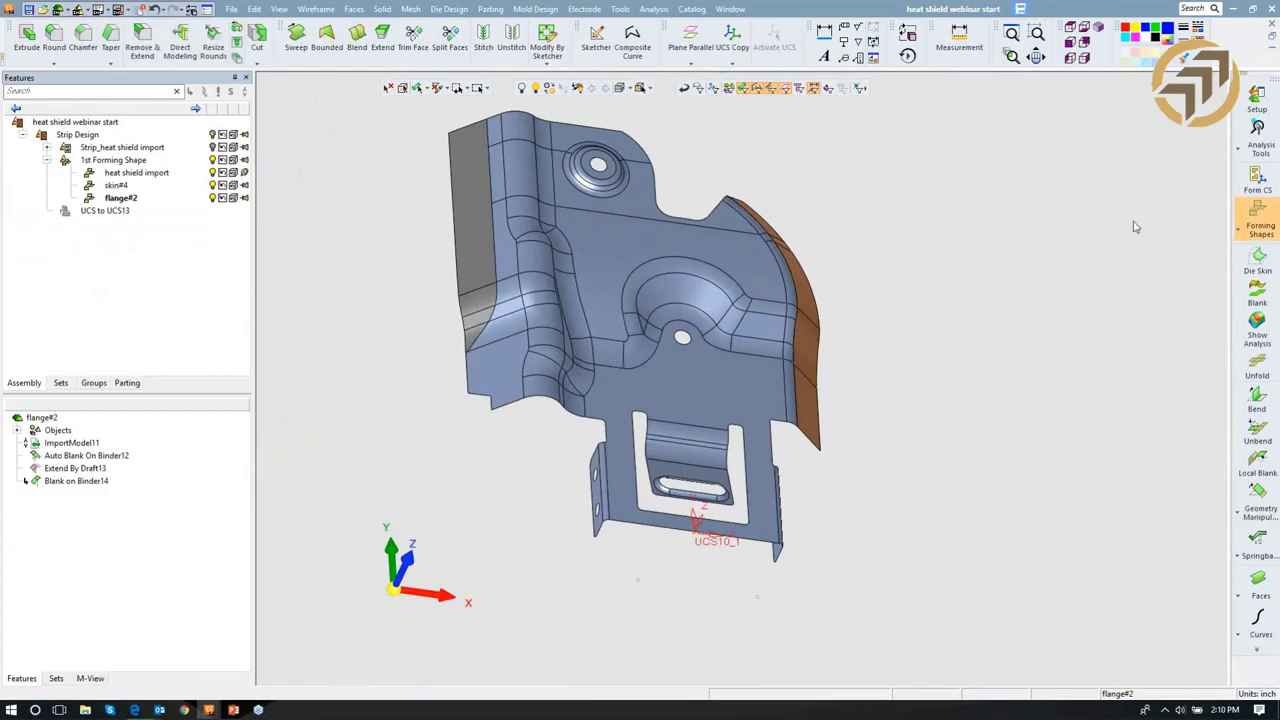
pyautogui.click(543, 237)
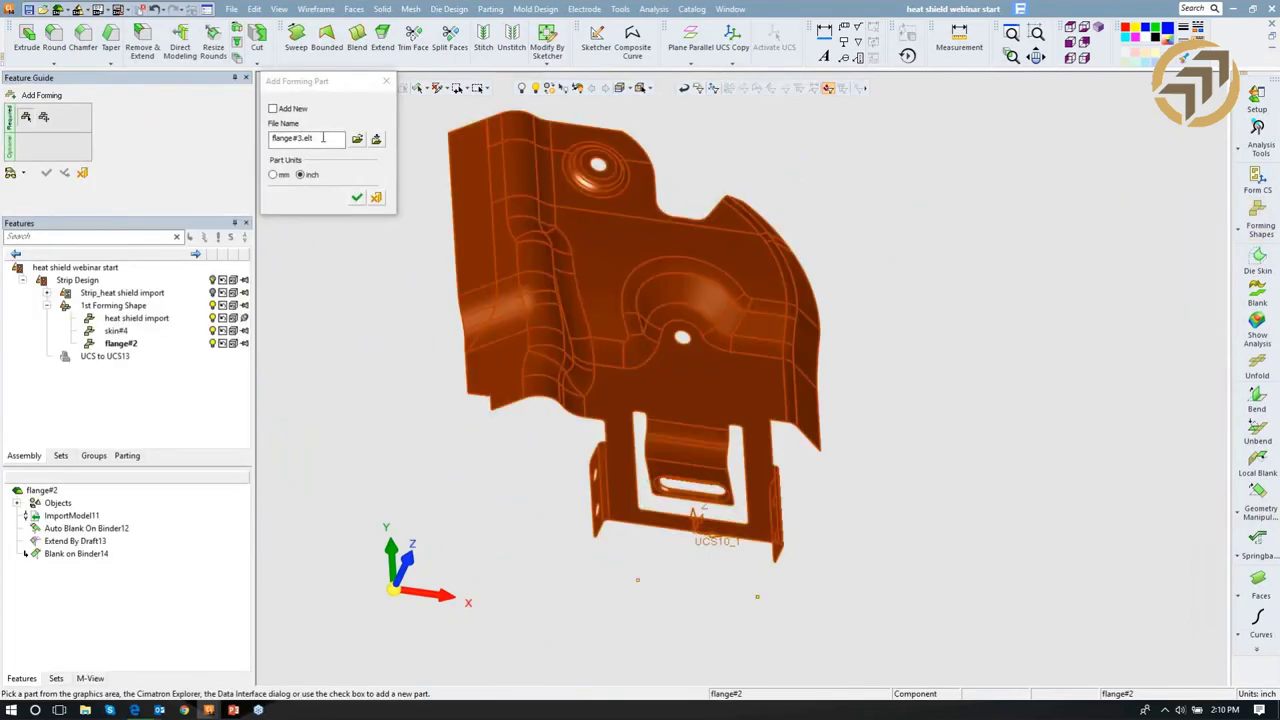
pyautogui.click(323, 138)
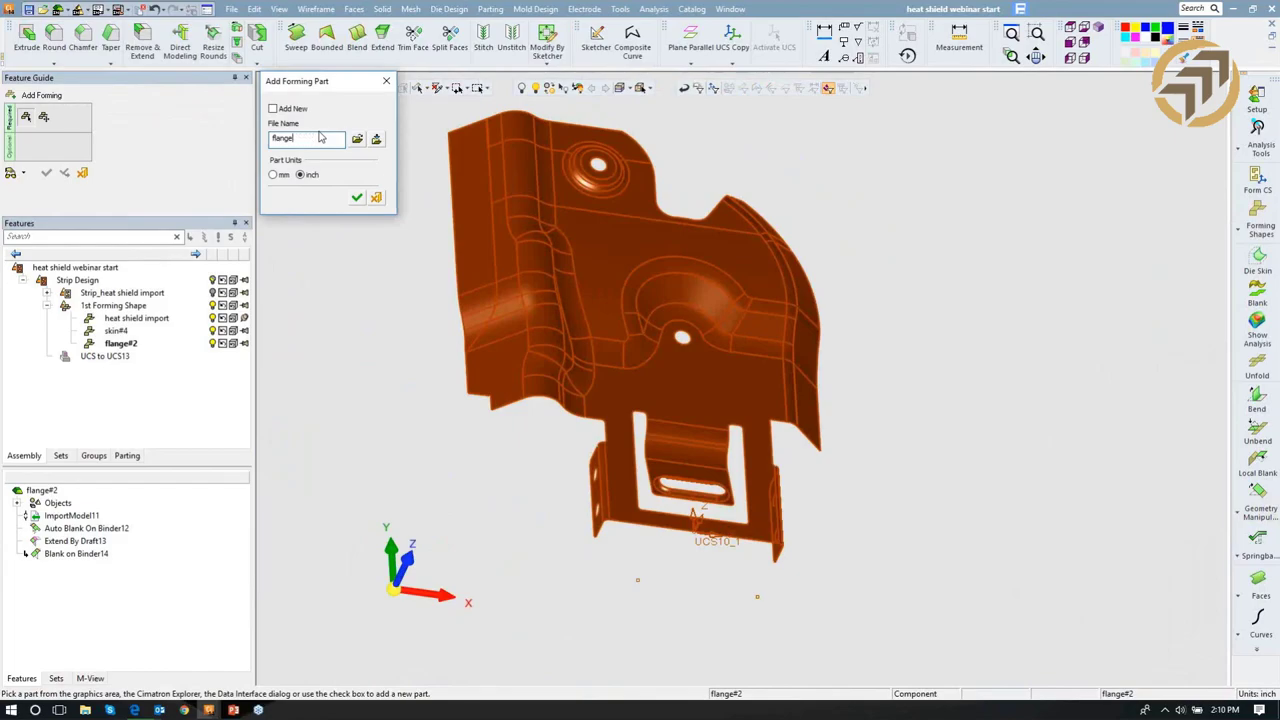
pyautogui.press('Return')
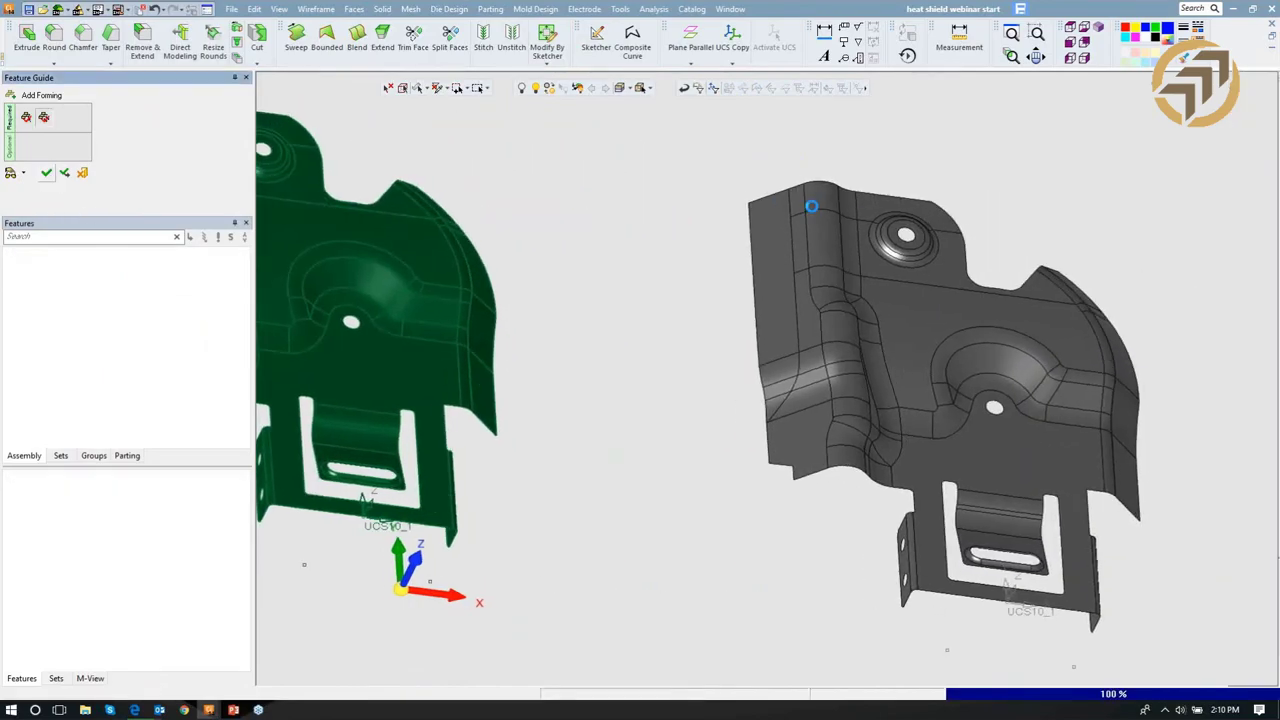
# Create a composite curve on flange2 along the inner edge of the formed ridge, chained from the upper to the lower part edge.
pyautogui.click(631, 40)
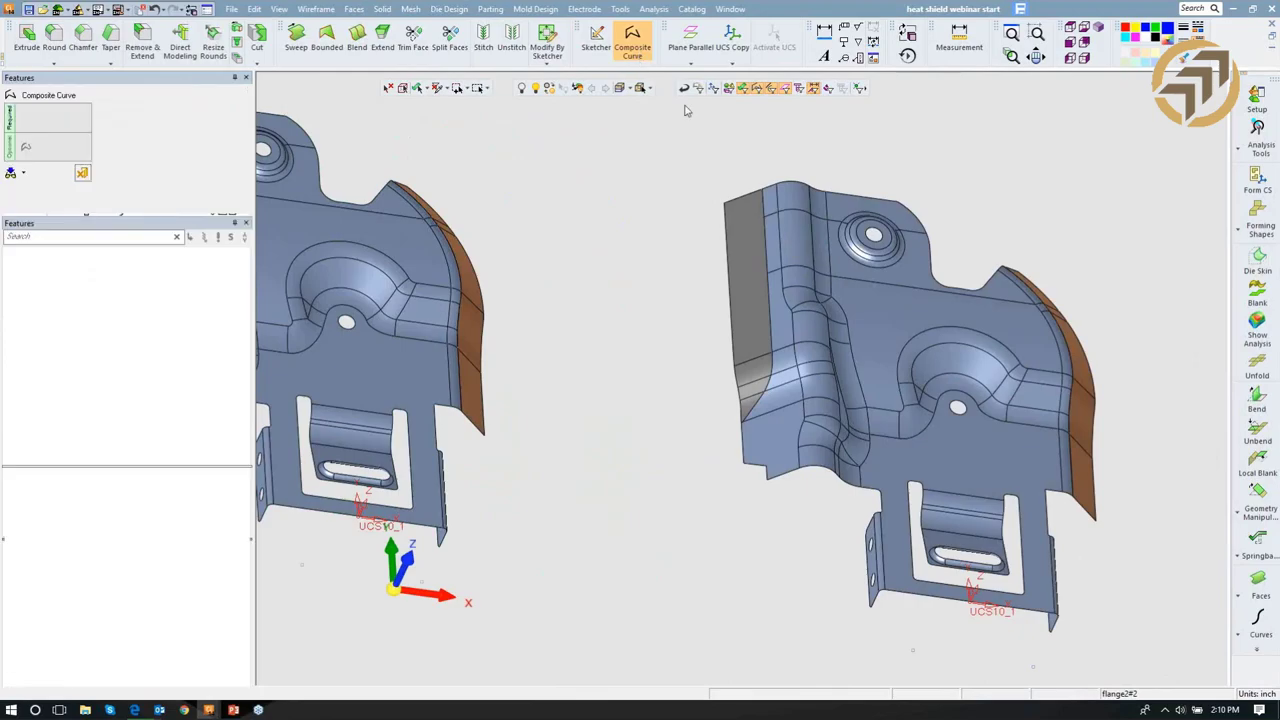
pyautogui.click(829, 212)
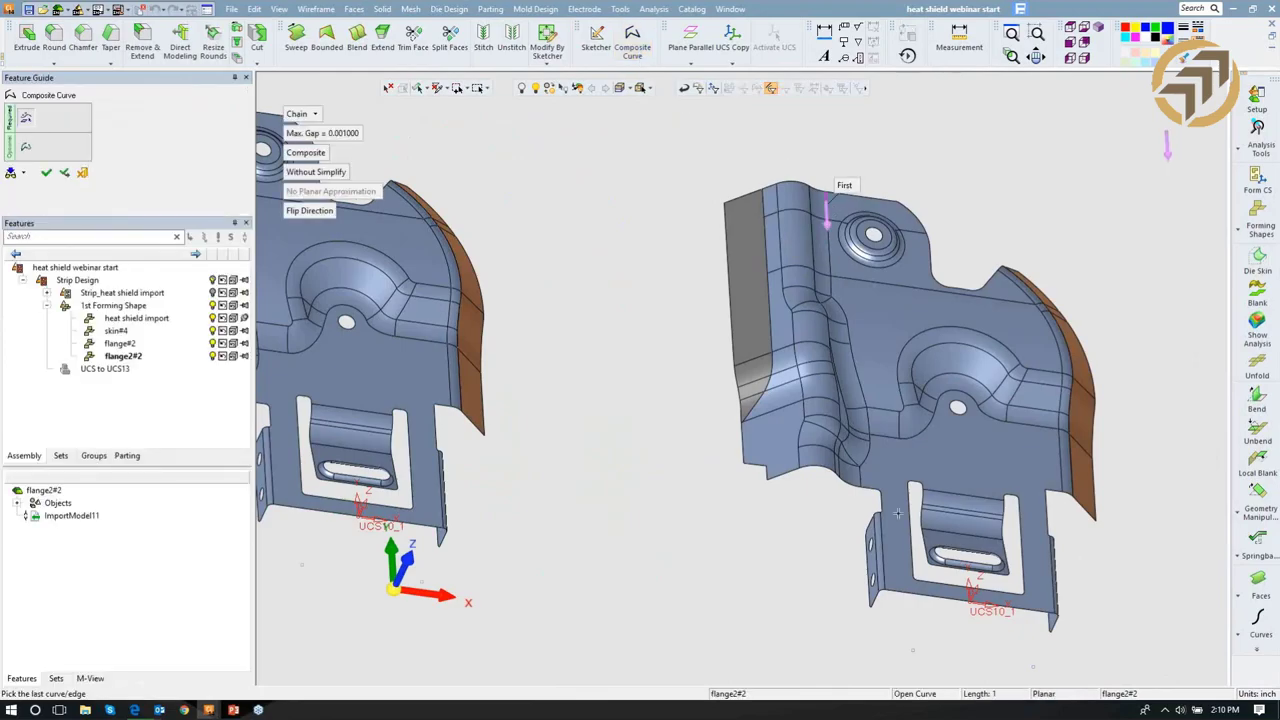
pyautogui.click(861, 480)
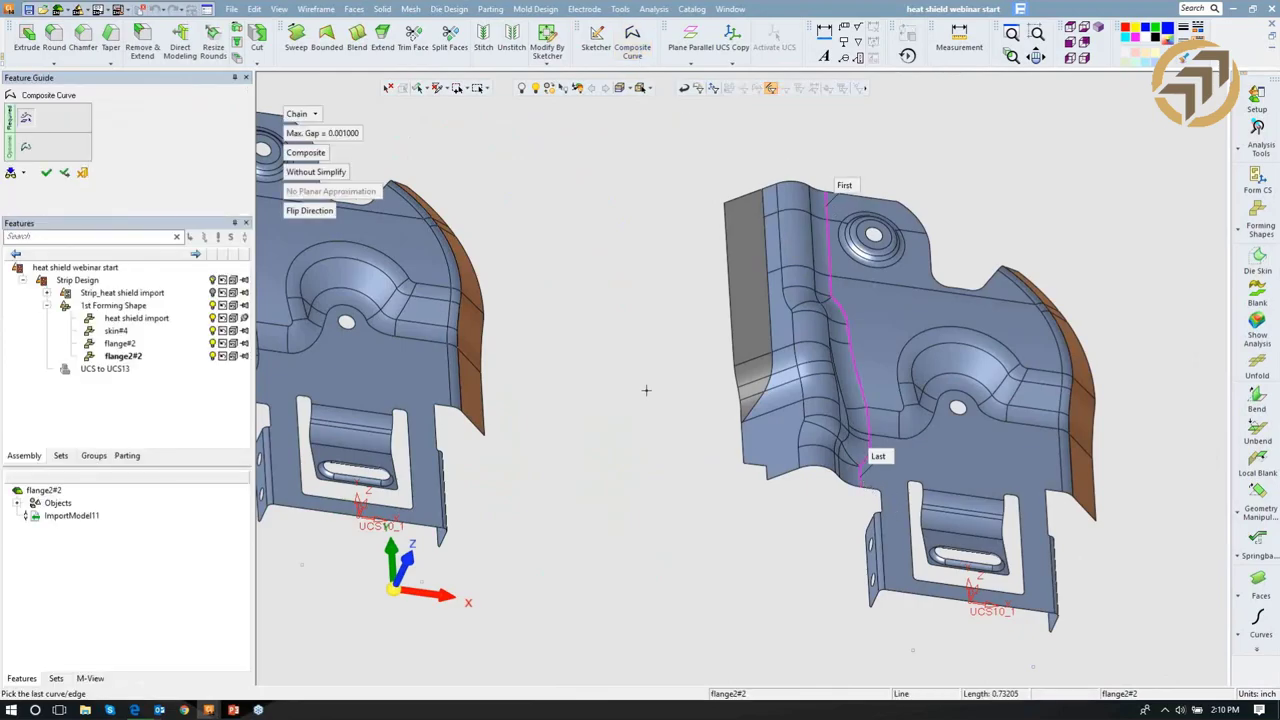
pyautogui.click(46, 174)
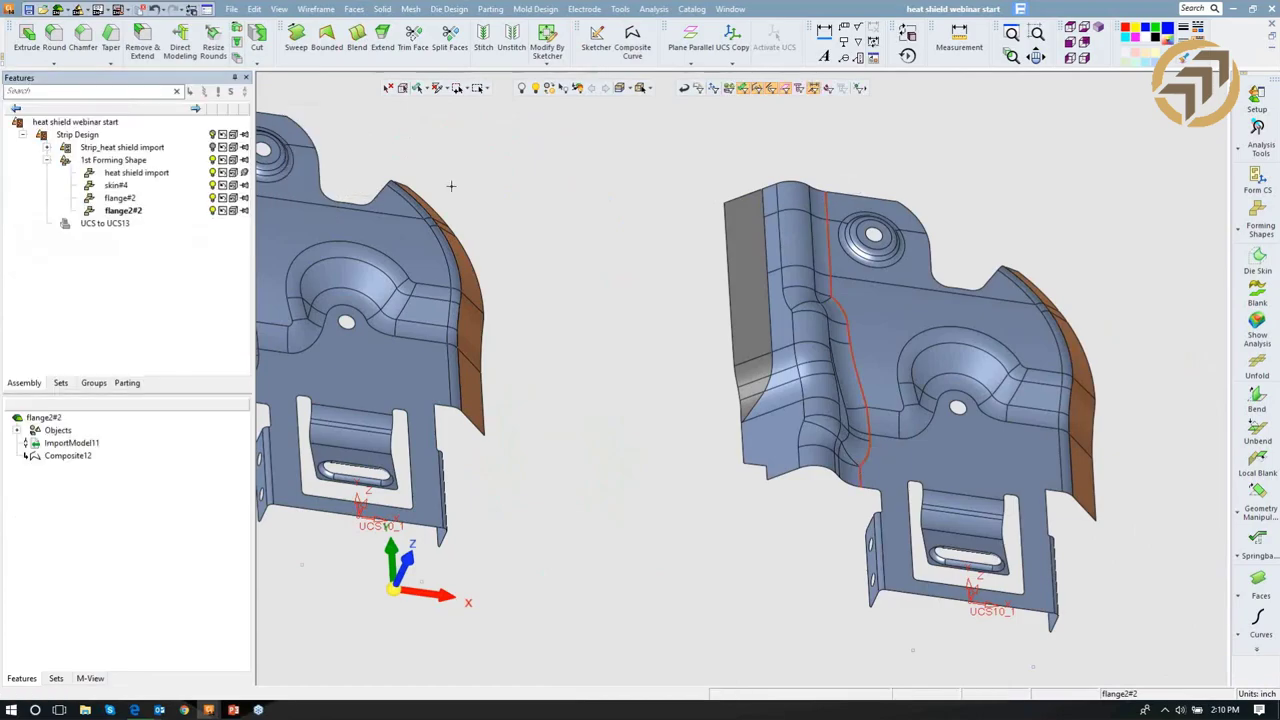
# Sweep the composite curve 6 inches in the negative X direction, past the long side flange.
pyautogui.click(297, 38)
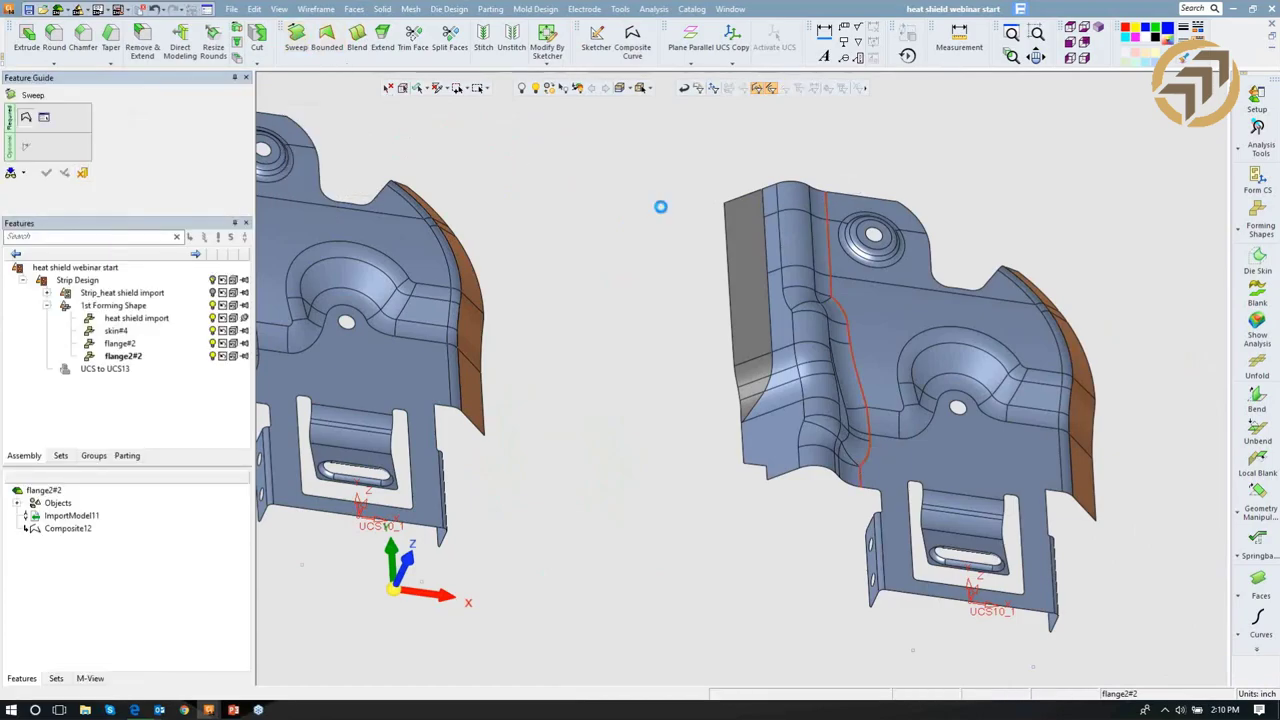
pyautogui.click(1140, 129)
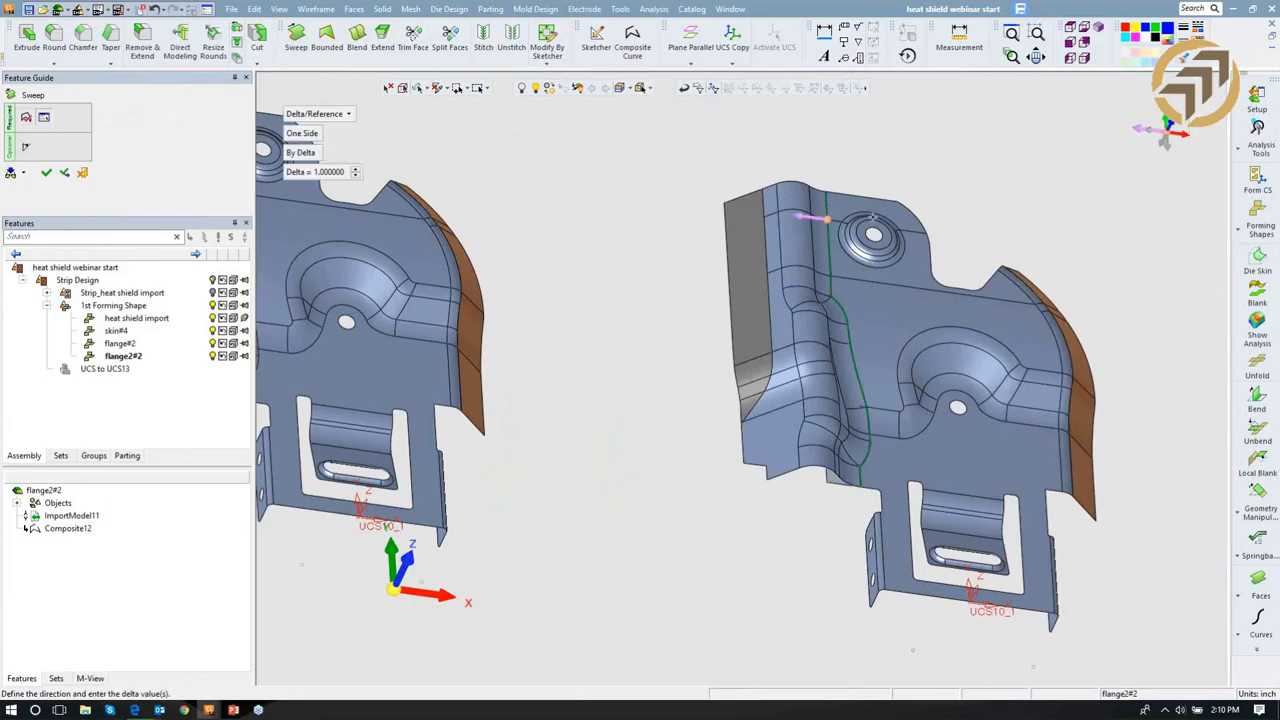
pyautogui.click(316, 172)
pyautogui.write('6')
pyautogui.press('Return')
pyautogui.click(46, 174)
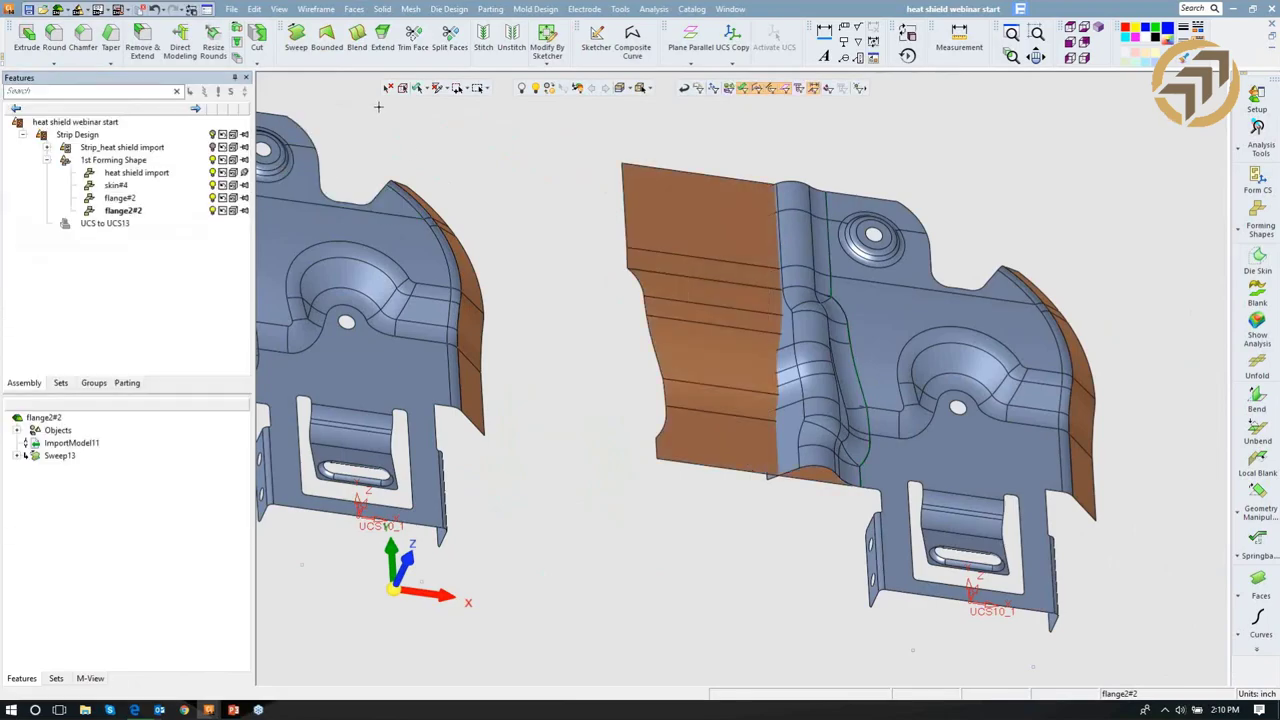
# Extend both end edges of the swept surface by 0.5 inch, using the Natural, Continuous and Same Face options.
pyautogui.click(382, 38)
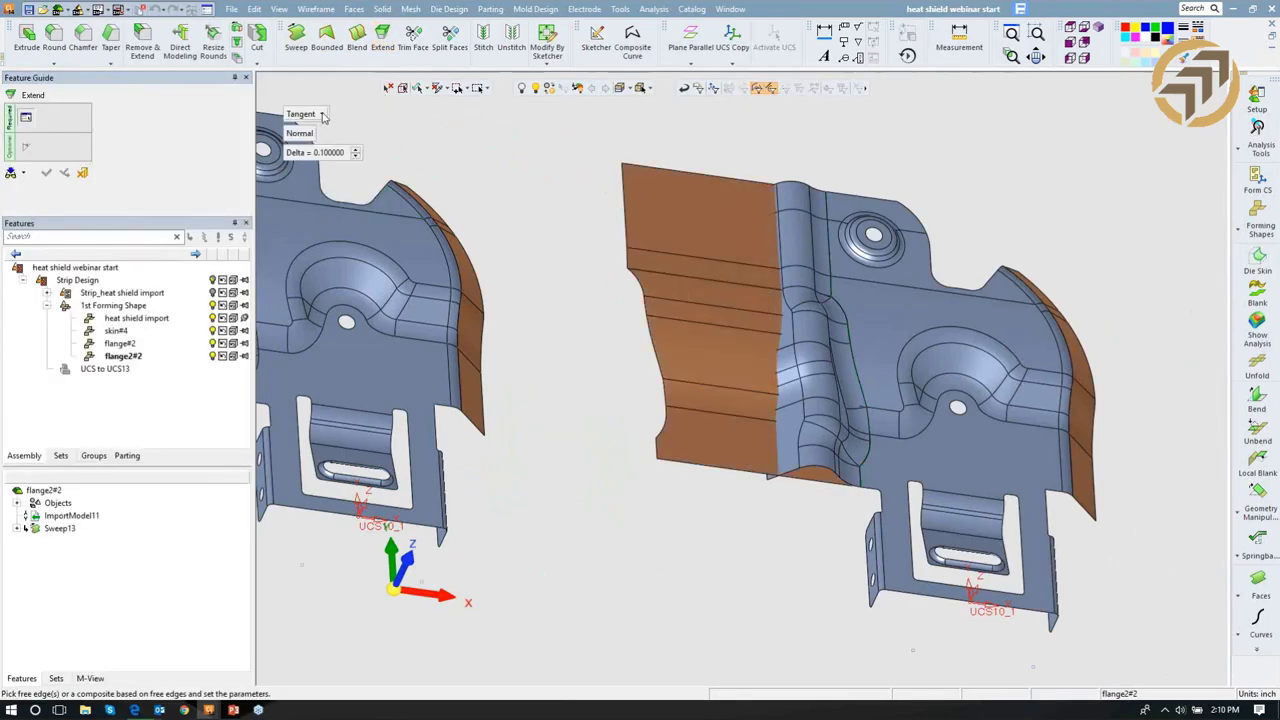
pyautogui.click(322, 114)
pyautogui.click(305, 141)
pyautogui.click(305, 156)
pyautogui.write('.')
pyautogui.write('.5')
pyautogui.press('Return')
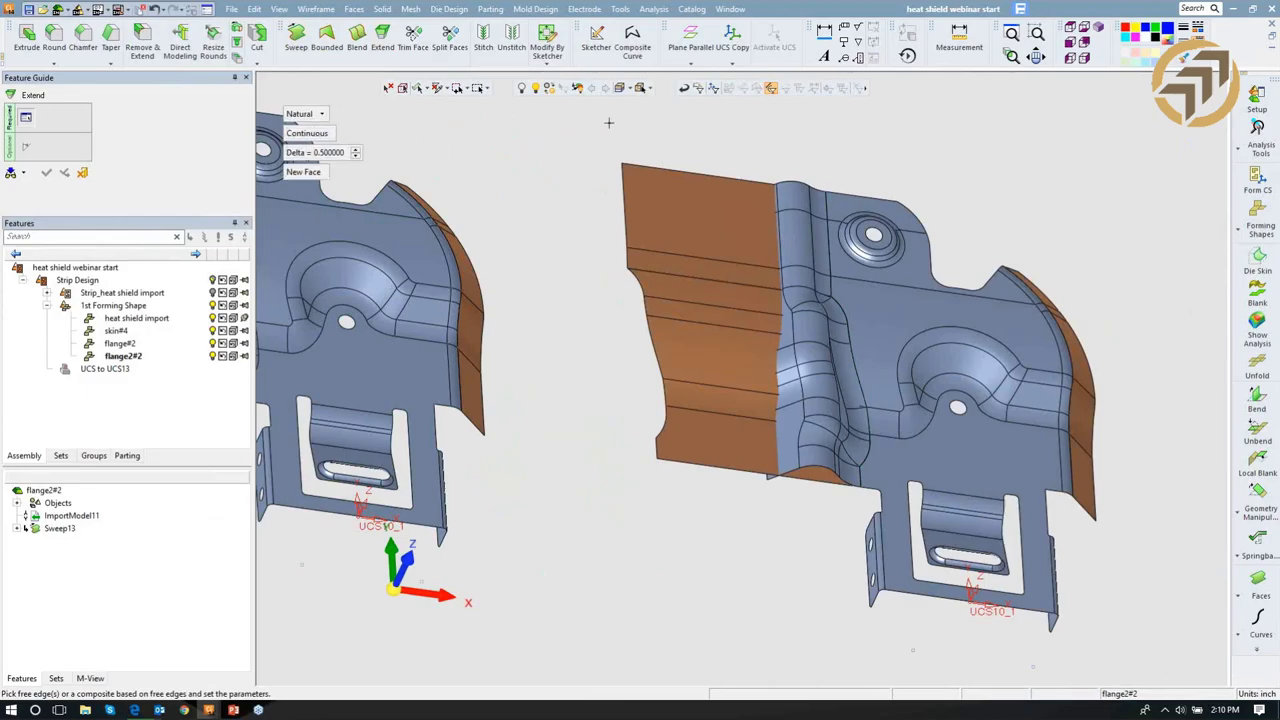
pyautogui.click(633, 165)
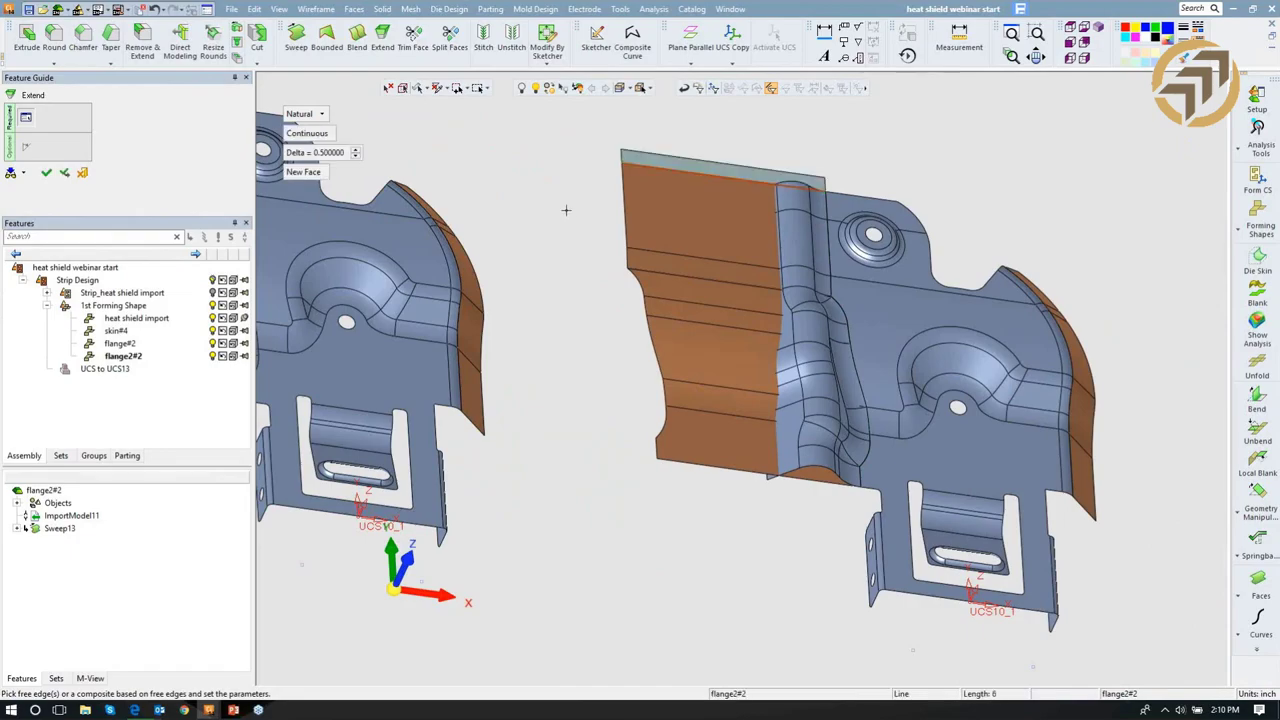
pyautogui.click(305, 172)
pyautogui.middleClick(480, 174)
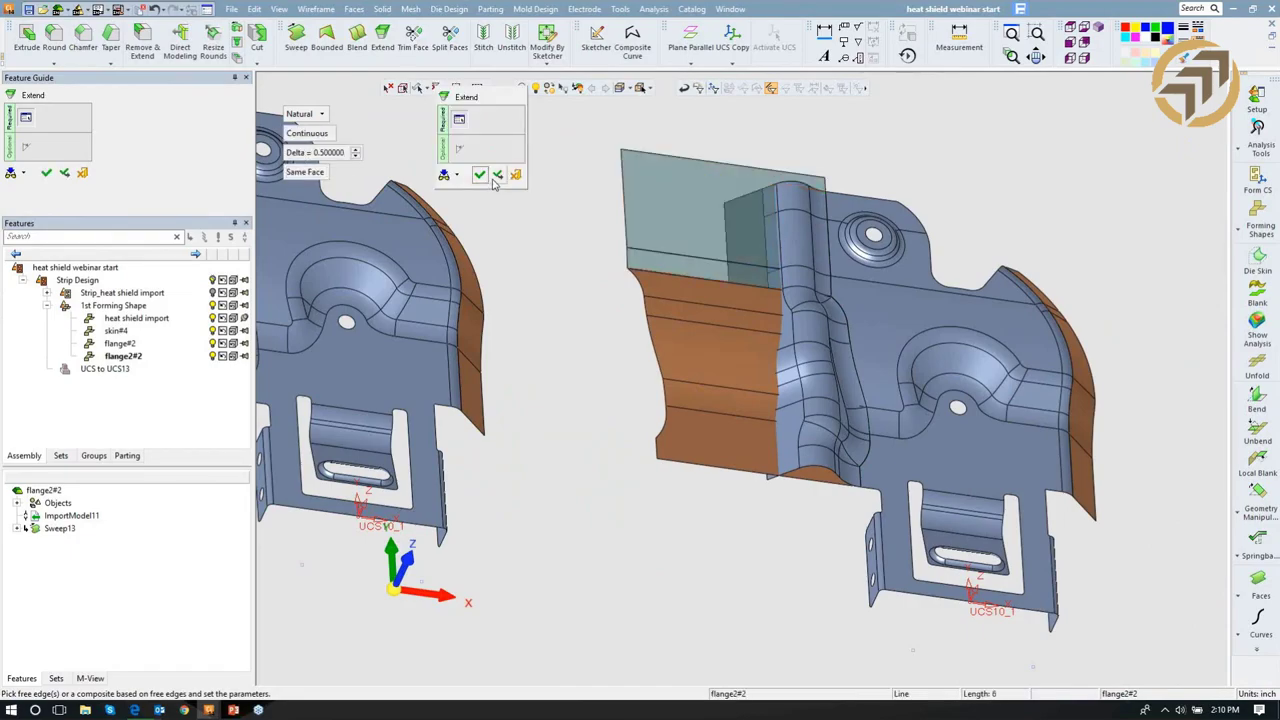
pyautogui.click(497, 175)
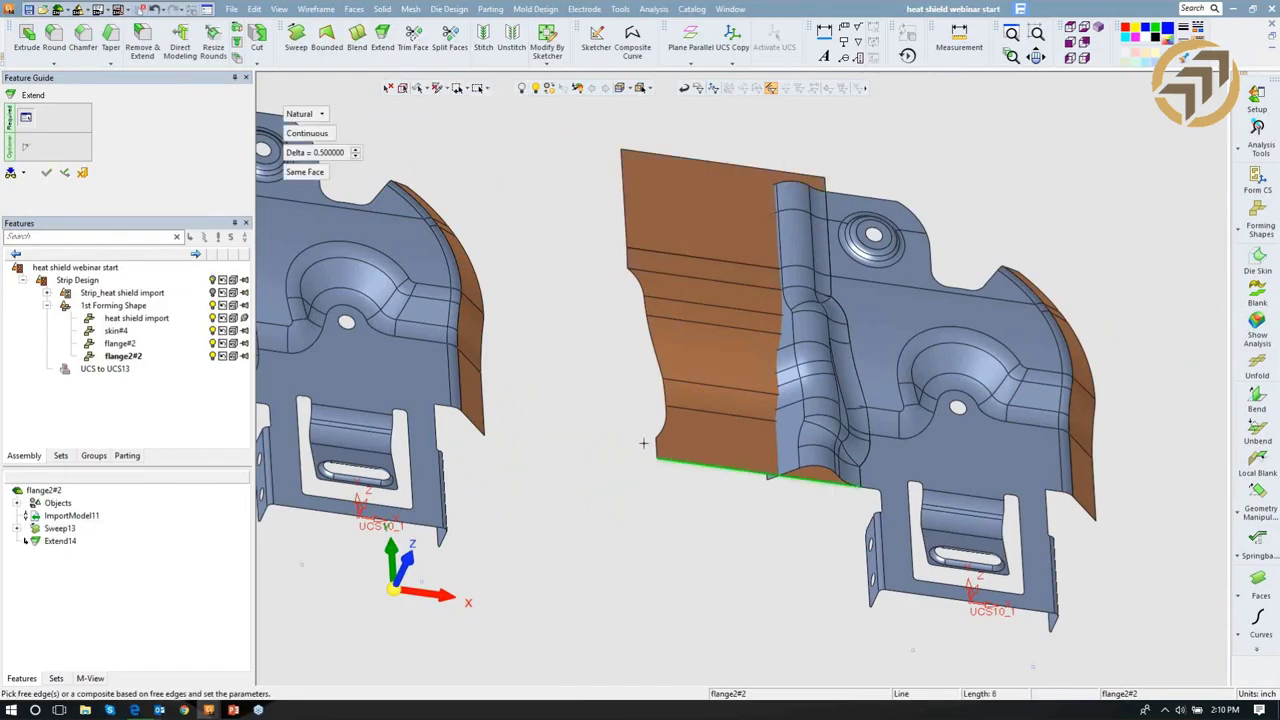
pyautogui.click(680, 466)
pyautogui.click(599, 391)
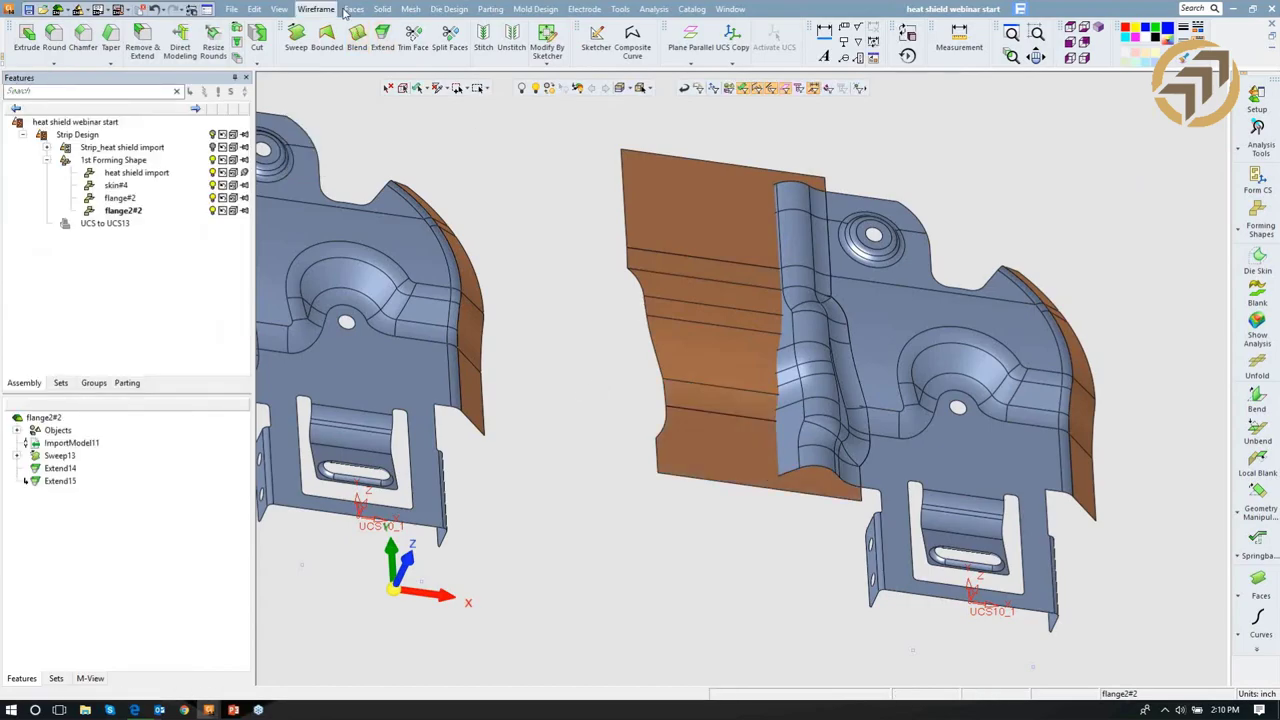
# Stitch the swept and extended surfaces of flange2 together.
pyautogui.click(351, 12)
pyautogui.click(440, 85)
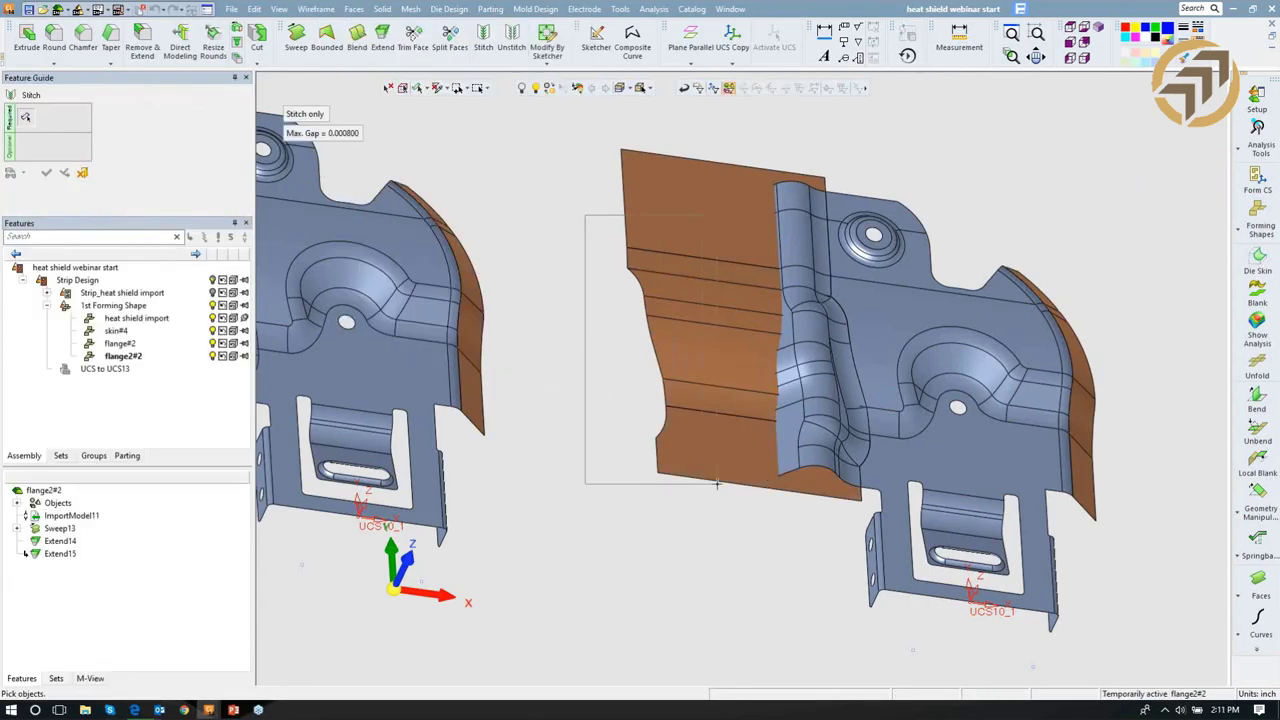
pyautogui.click(688, 451)
pyautogui.click(600, 292)
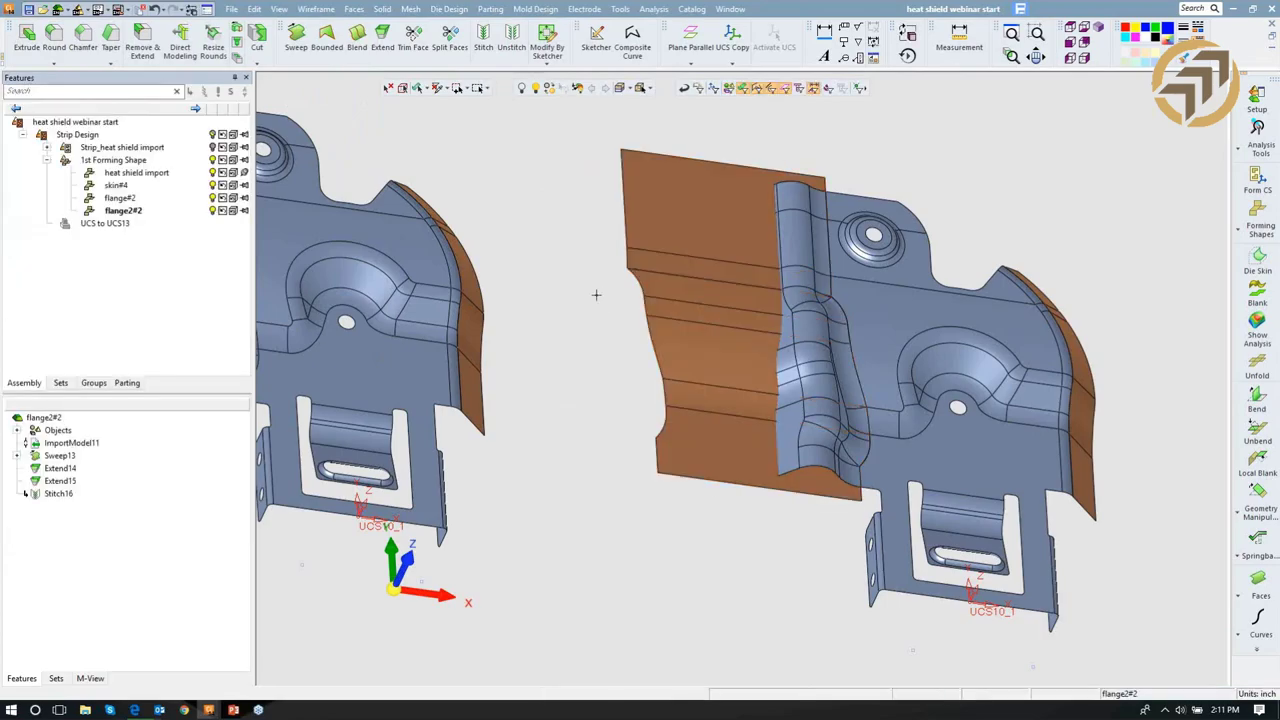
# Blank the long side flange's faces on flange2#2 onto the stitched binder surface using Blank on Binder.
pyautogui.click(1259, 510)
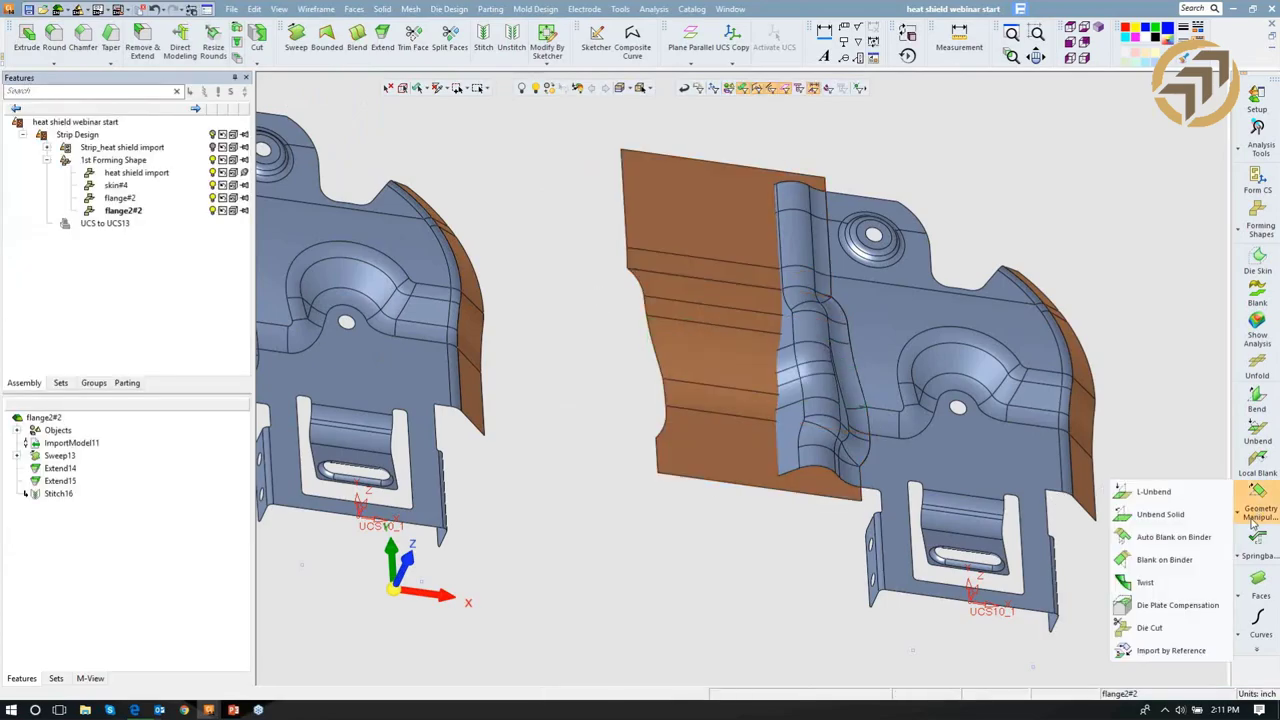
pyautogui.click(1197, 558)
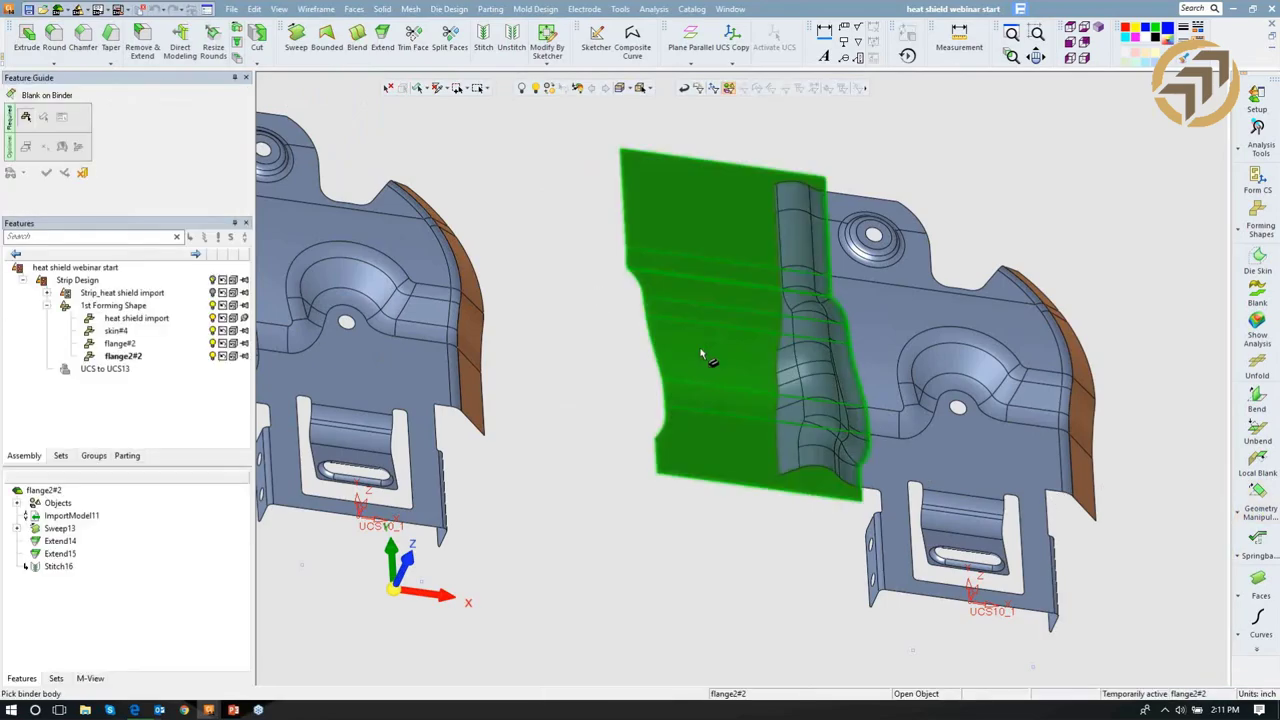
pyautogui.click(720, 357)
pyautogui.click(812, 355)
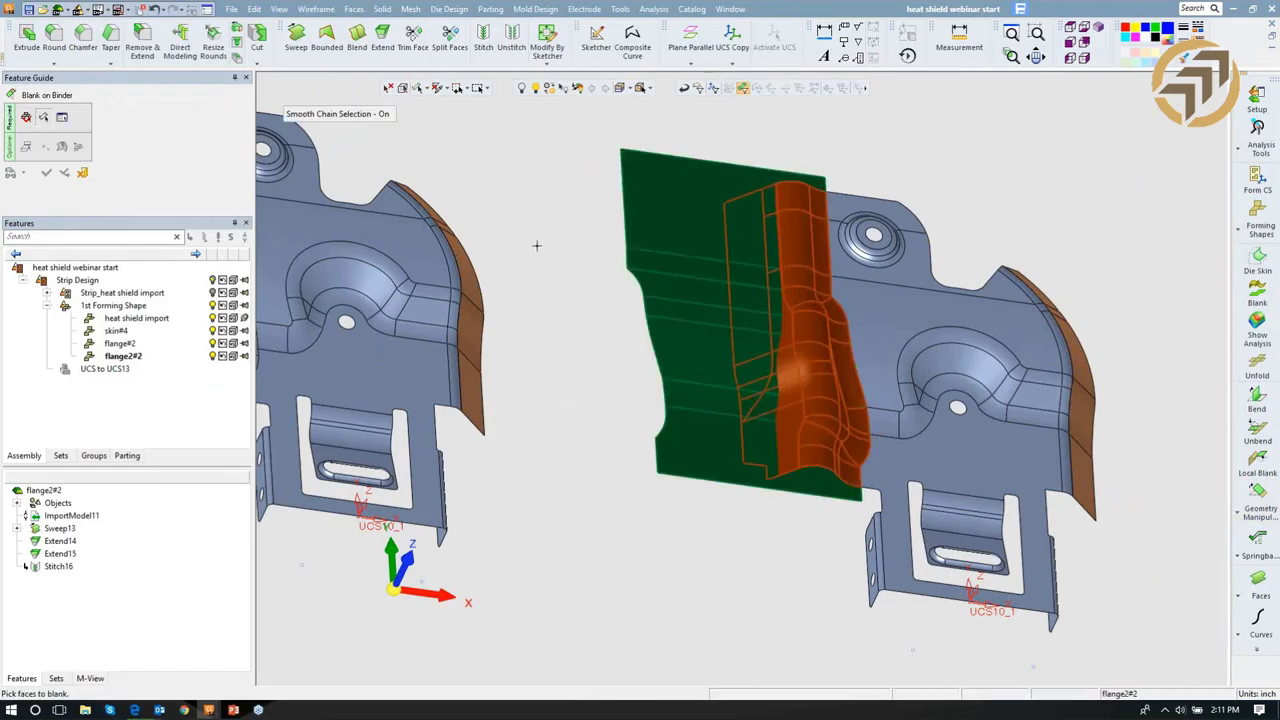
pyautogui.middleClick(537, 230)
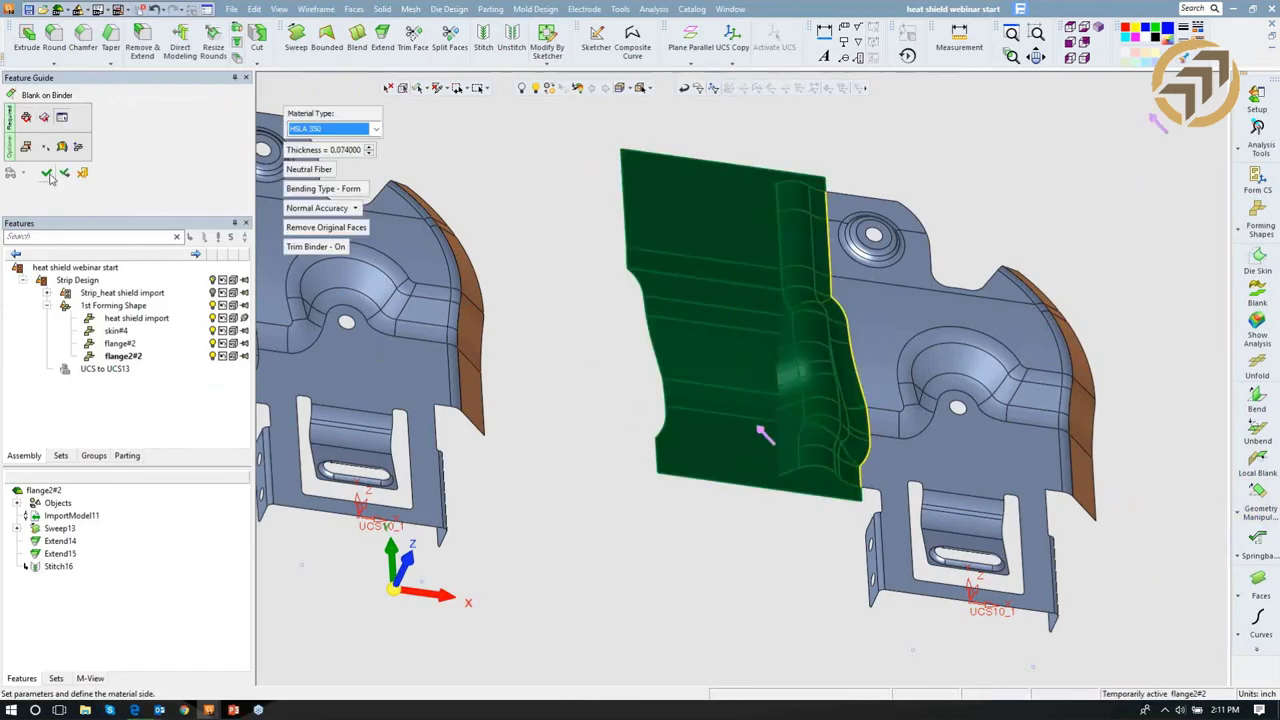
pyautogui.click(47, 172)
pyautogui.middleClick(520, 217)
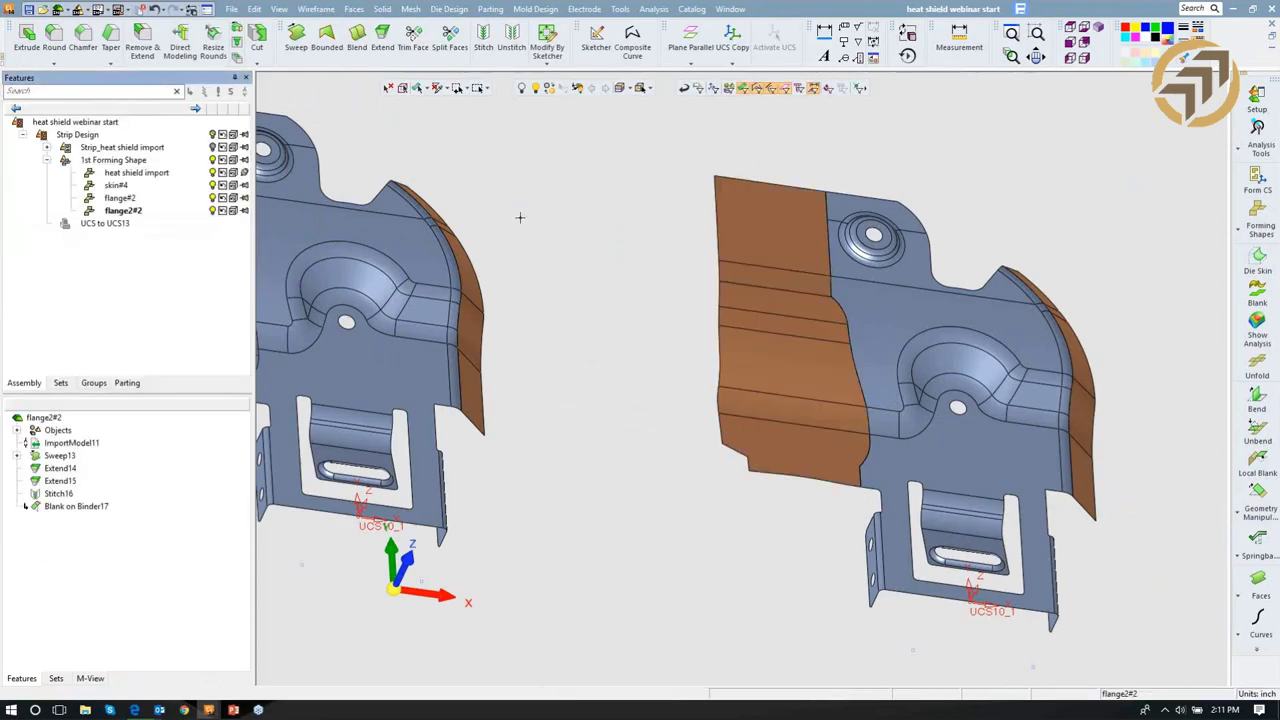
# Add a forming part named bend, copied from the flange2#2 forming stage.
pyautogui.keyDown('ctrl'); pyautogui.moveTo(688, 243); pyautogui.dragTo(709, 359, button='right'); pyautogui.keyUp('ctrl')
pyautogui.keyDown('ctrl'); pyautogui.moveTo(906, 340); pyautogui.dragTo(739, 296, button='middle'); pyautogui.keyUp('ctrl')
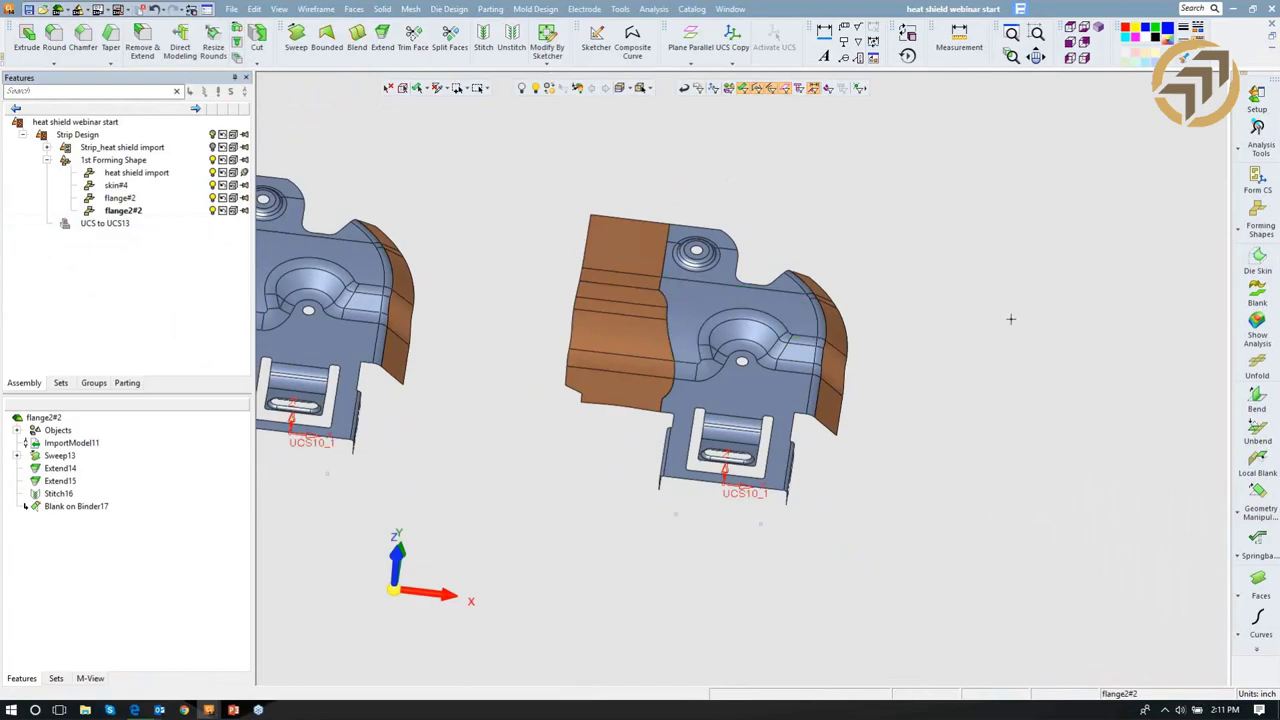
pyautogui.click(1258, 215)
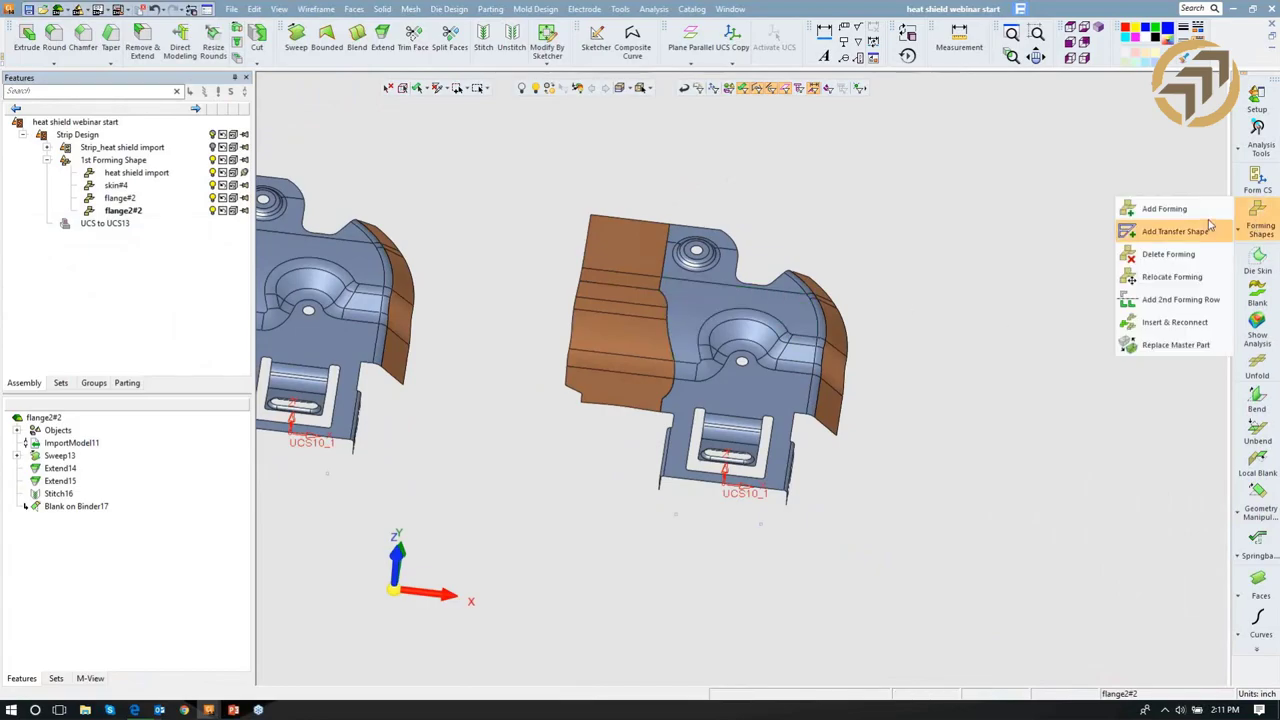
pyautogui.click(1150, 206)
pyautogui.click(760, 344)
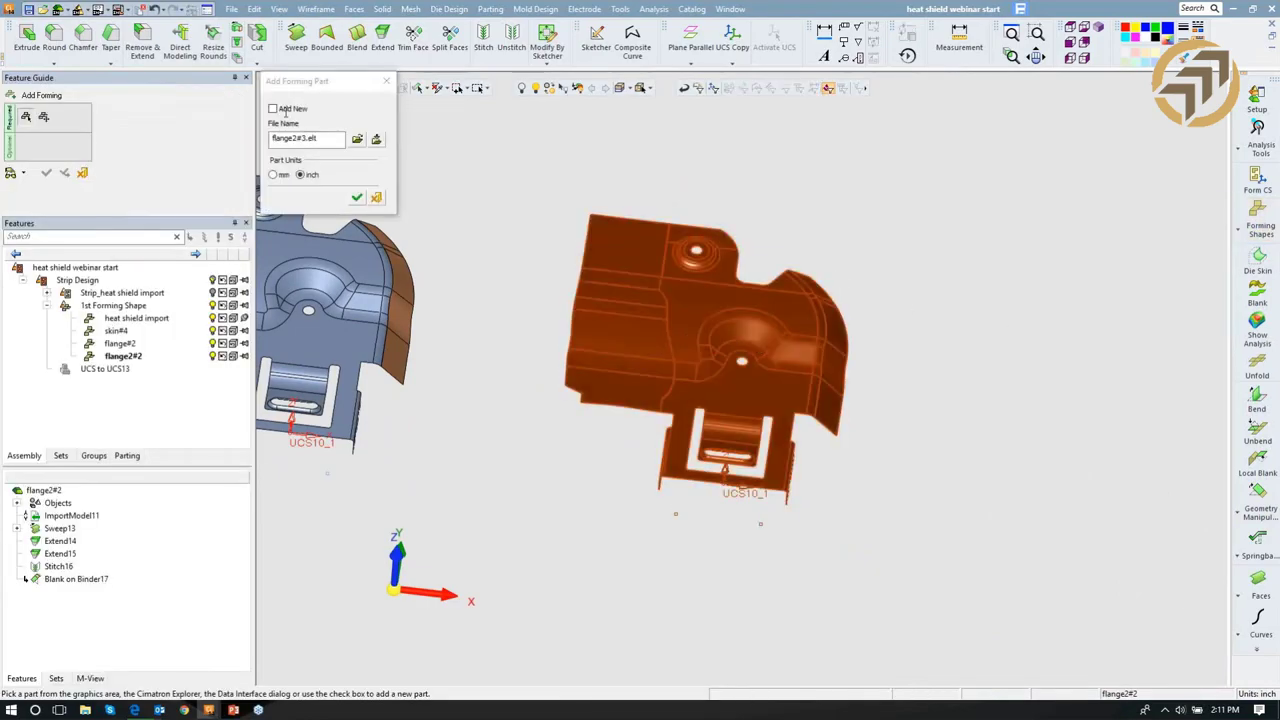
pyautogui.write('be')
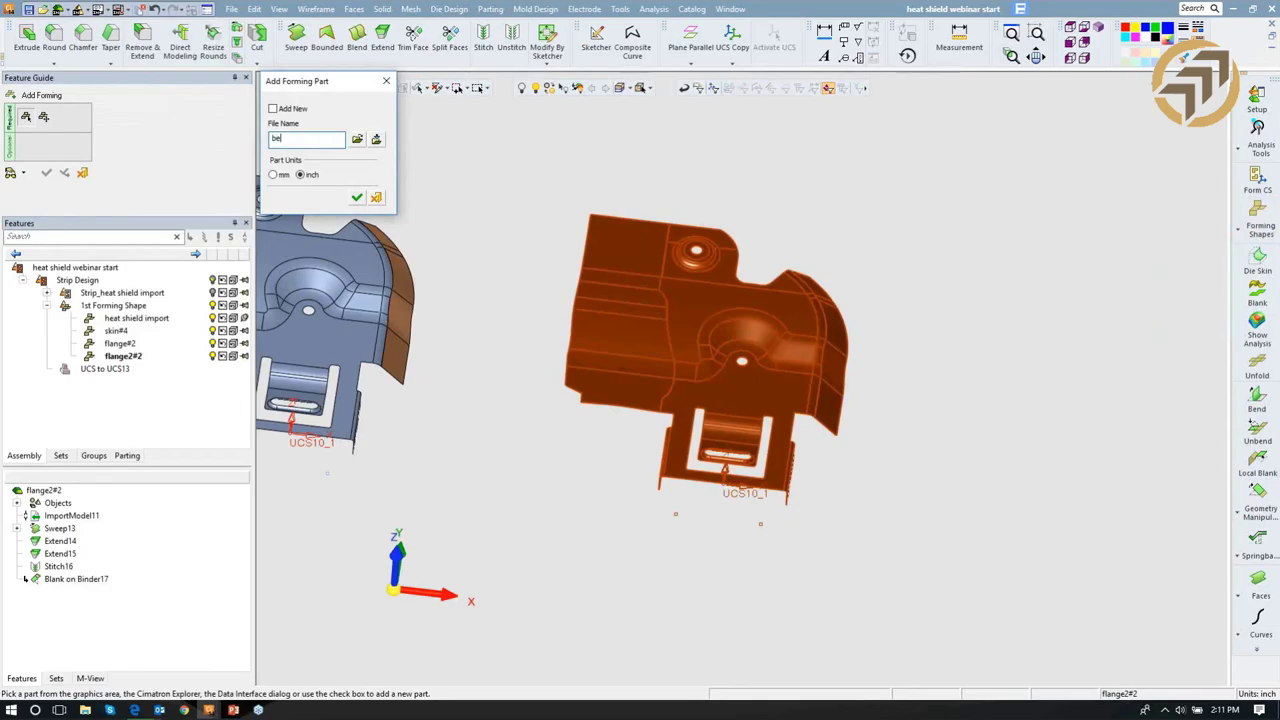
pyautogui.write('nd')
pyautogui.press('Return')
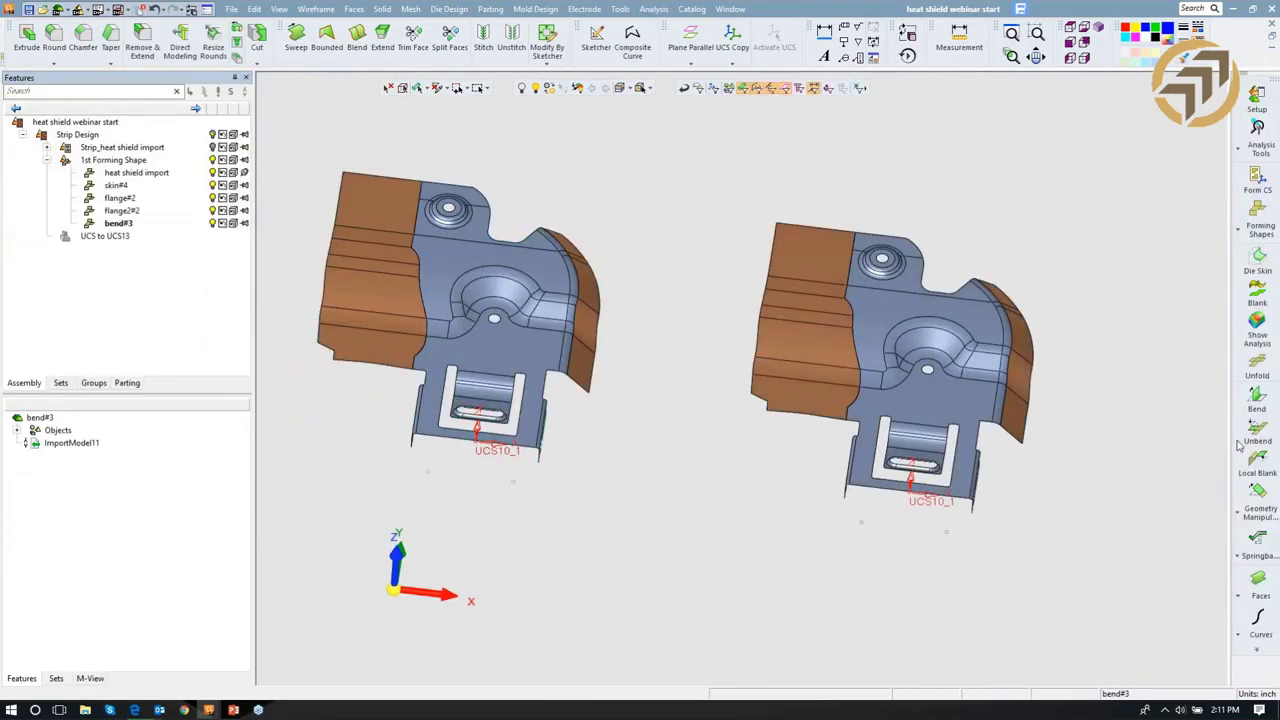
# Begin an Unbend on bend#3, using the flat bracket face as the base and the positive-X side tab's cylindrical bend.
pyautogui.click(1257, 432)
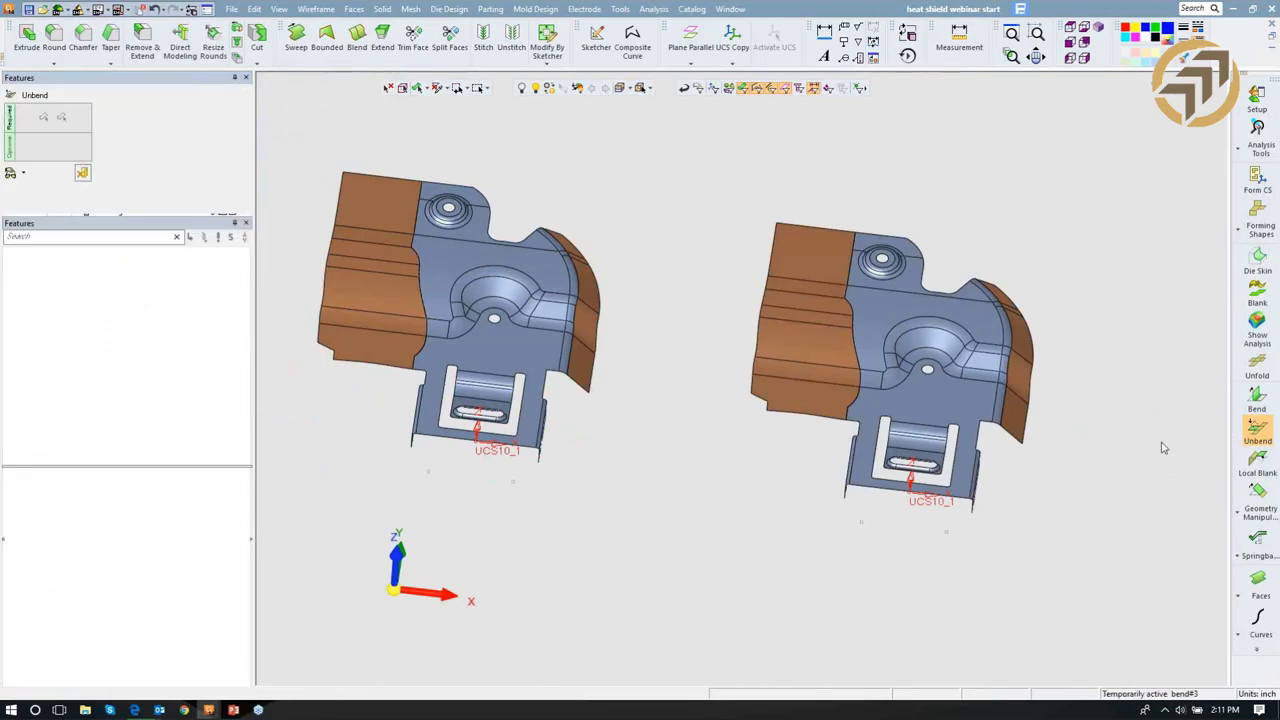
pyautogui.scroll(4, 828, 338)
pyautogui.click(828, 331)
pyautogui.moveTo(828, 331); pyautogui.dragTo(971, 418, button='middle')
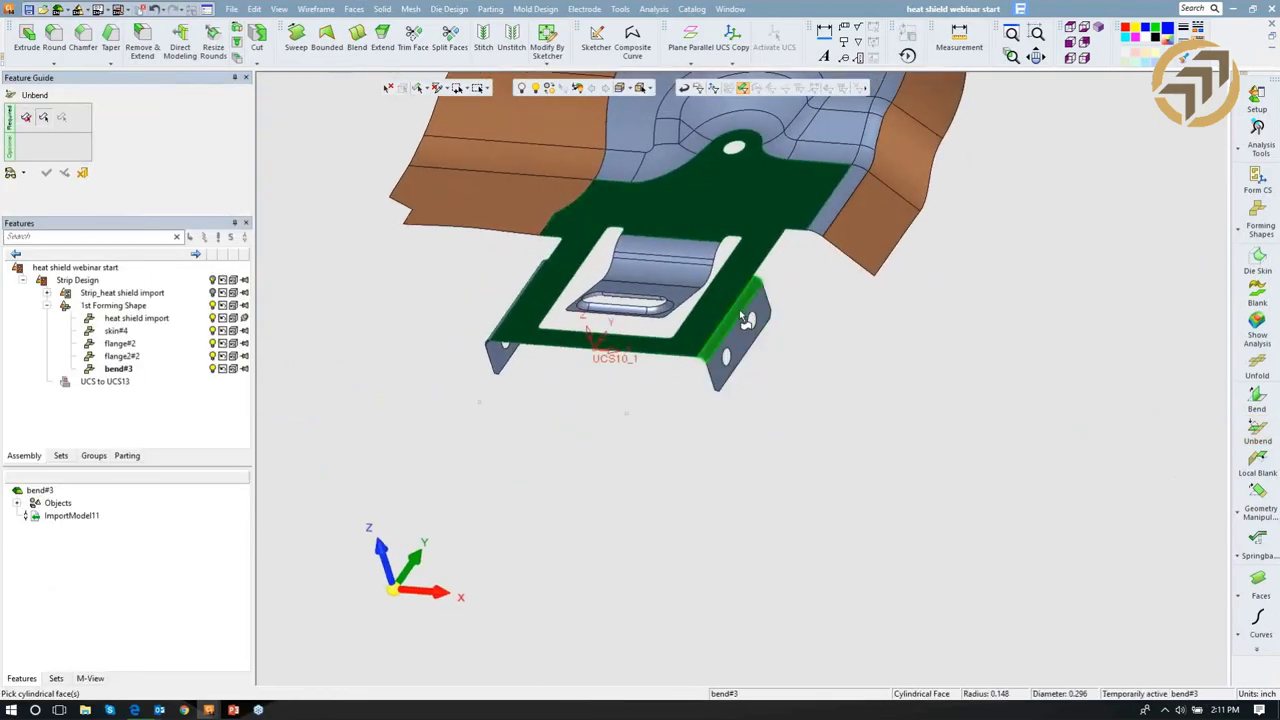
pyautogui.click(742, 314)
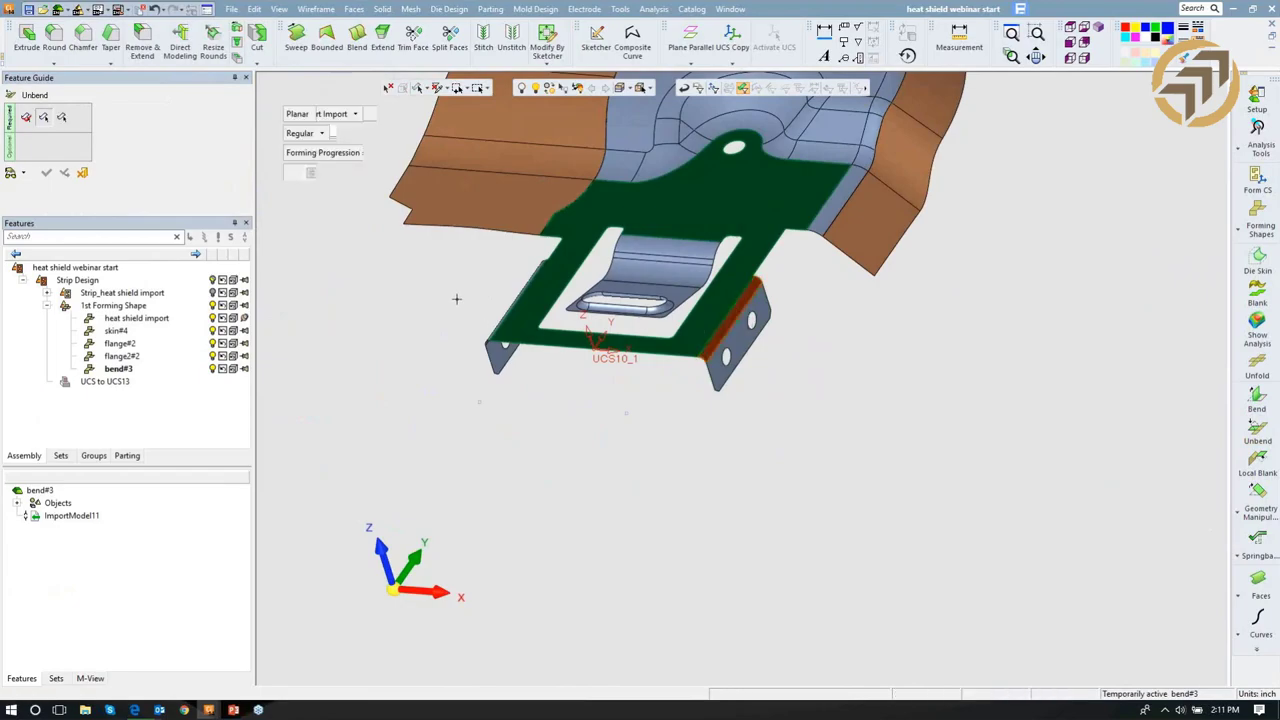
# Try a partial unbend of the side tab by a 45-degree angle and check the radius options before returning to To Flat.
pyautogui.click(298, 172)
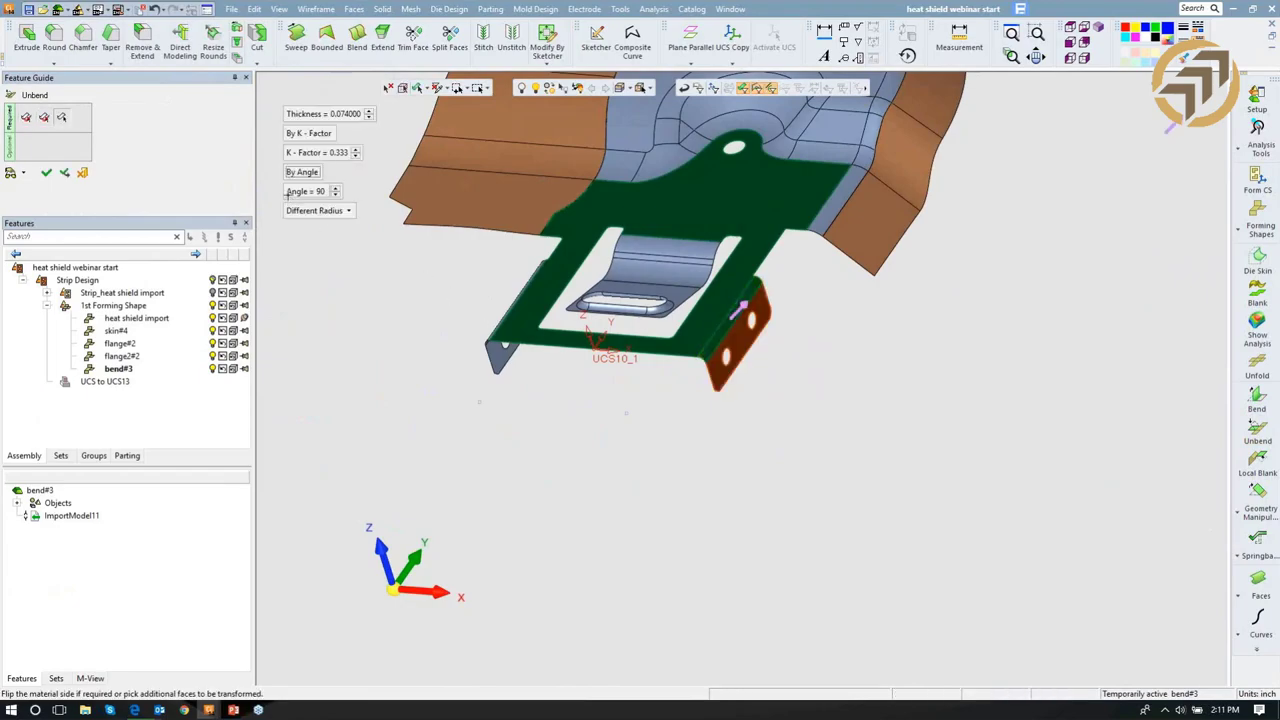
pyautogui.click(305, 191)
pyautogui.write('45')
pyautogui.press('Return')
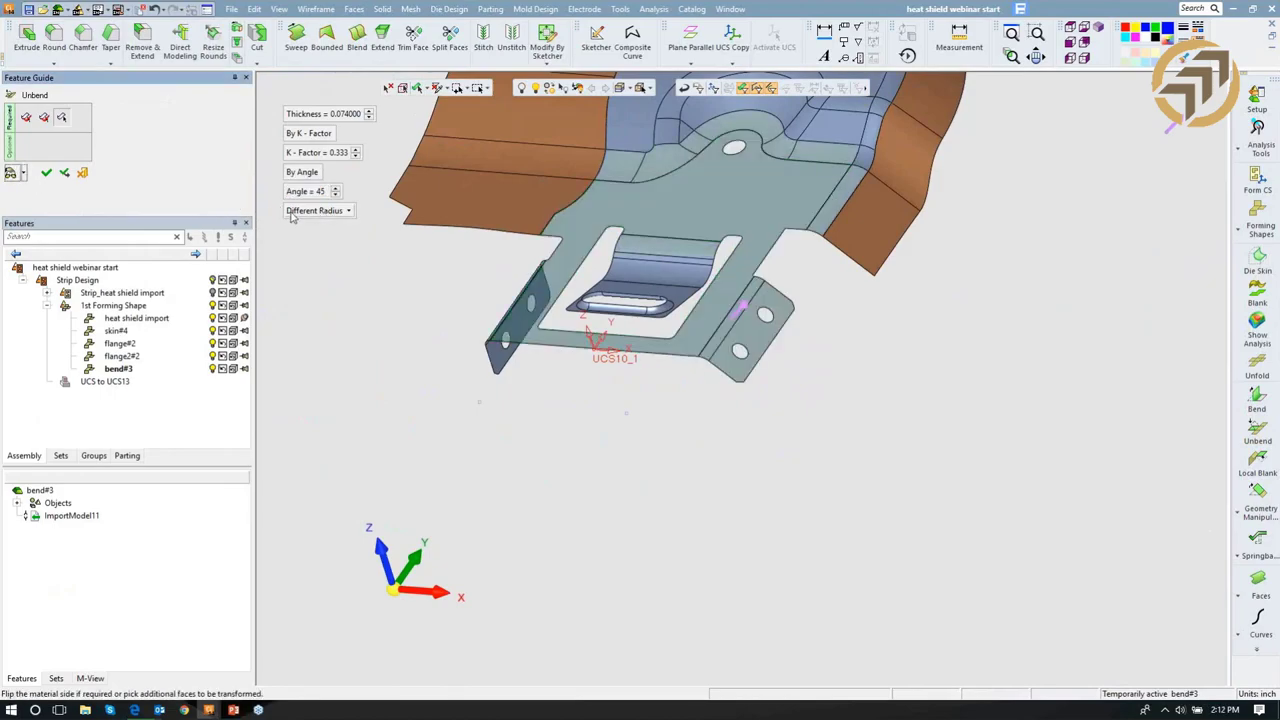
pyautogui.click(316, 210)
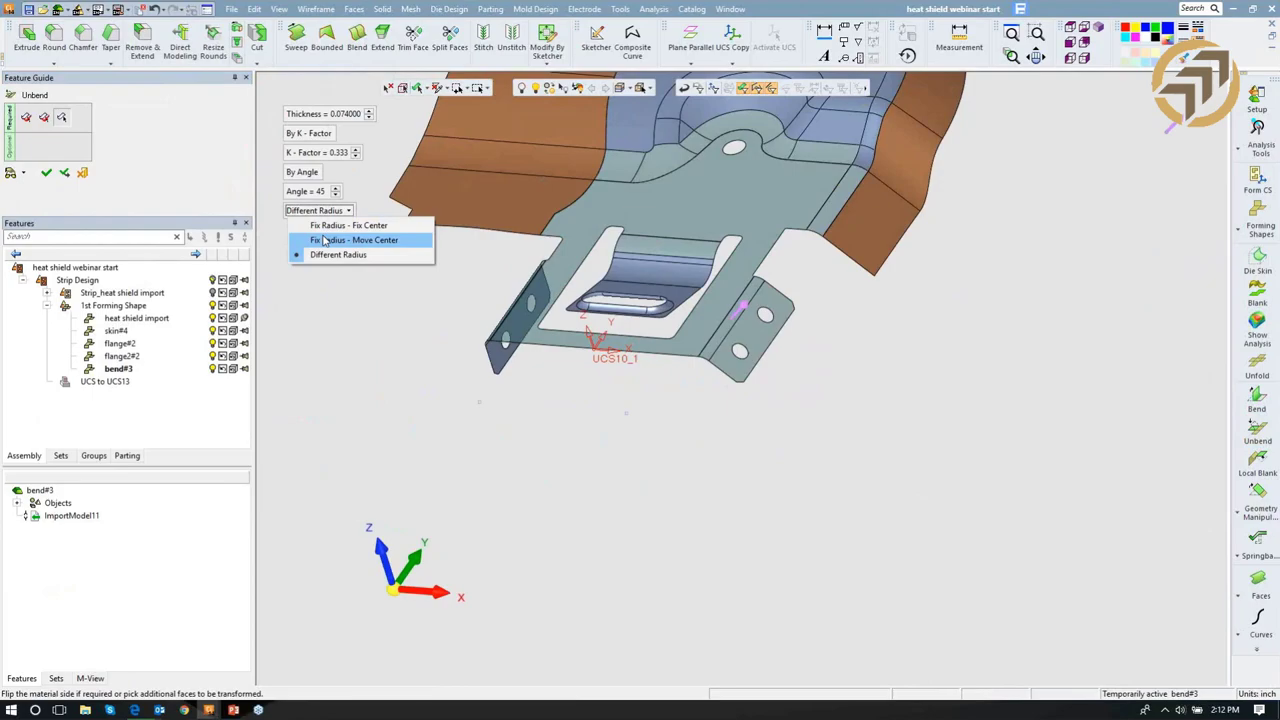
pyautogui.click(320, 282)
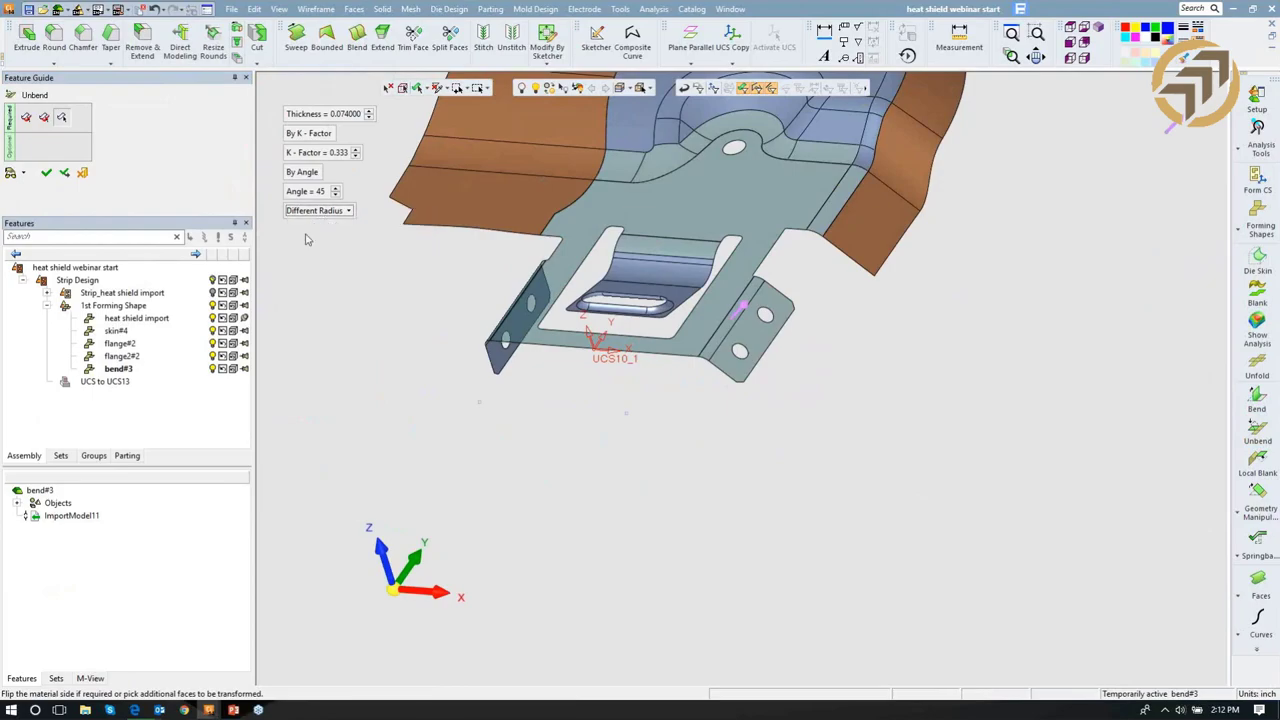
pyautogui.click(299, 172)
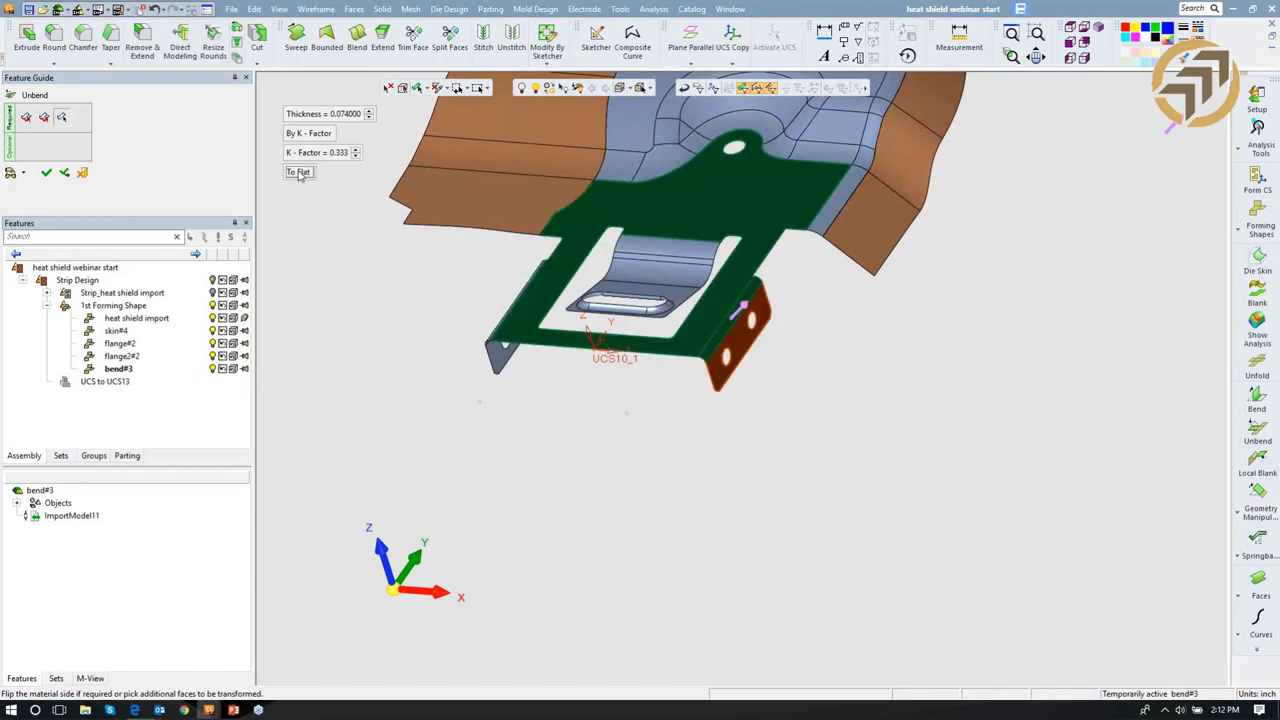
# Unbend the positive-X side tab to flat and flatten the opposite side tab the same way.
pyautogui.click(62, 176)
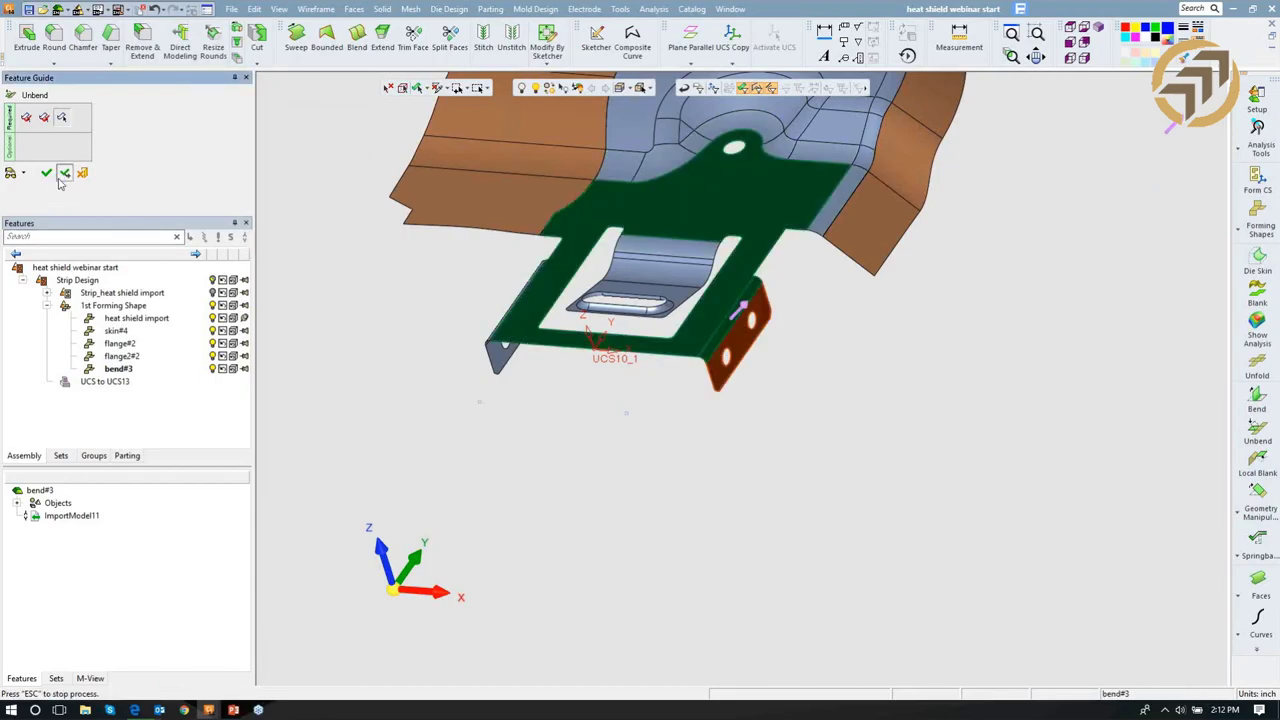
pyautogui.moveTo(532, 307); pyautogui.dragTo(640, 318, button='middle')
pyautogui.click(638, 321)
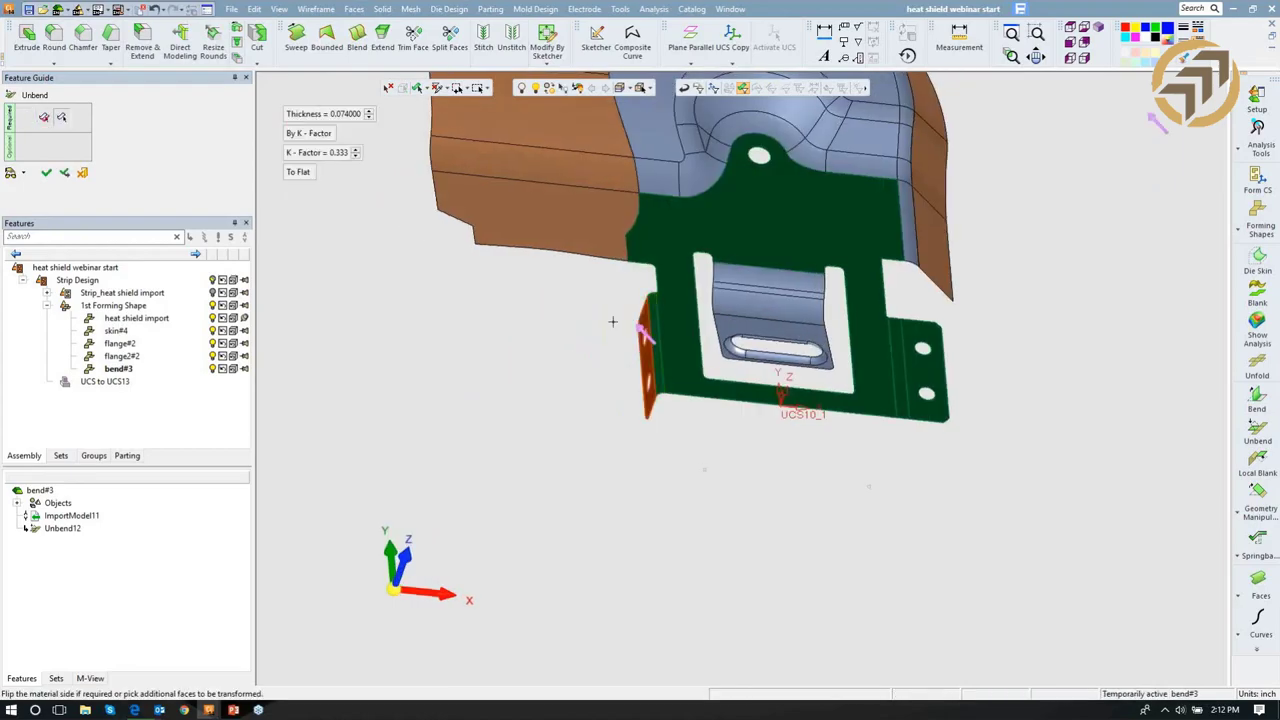
pyautogui.click(45, 173)
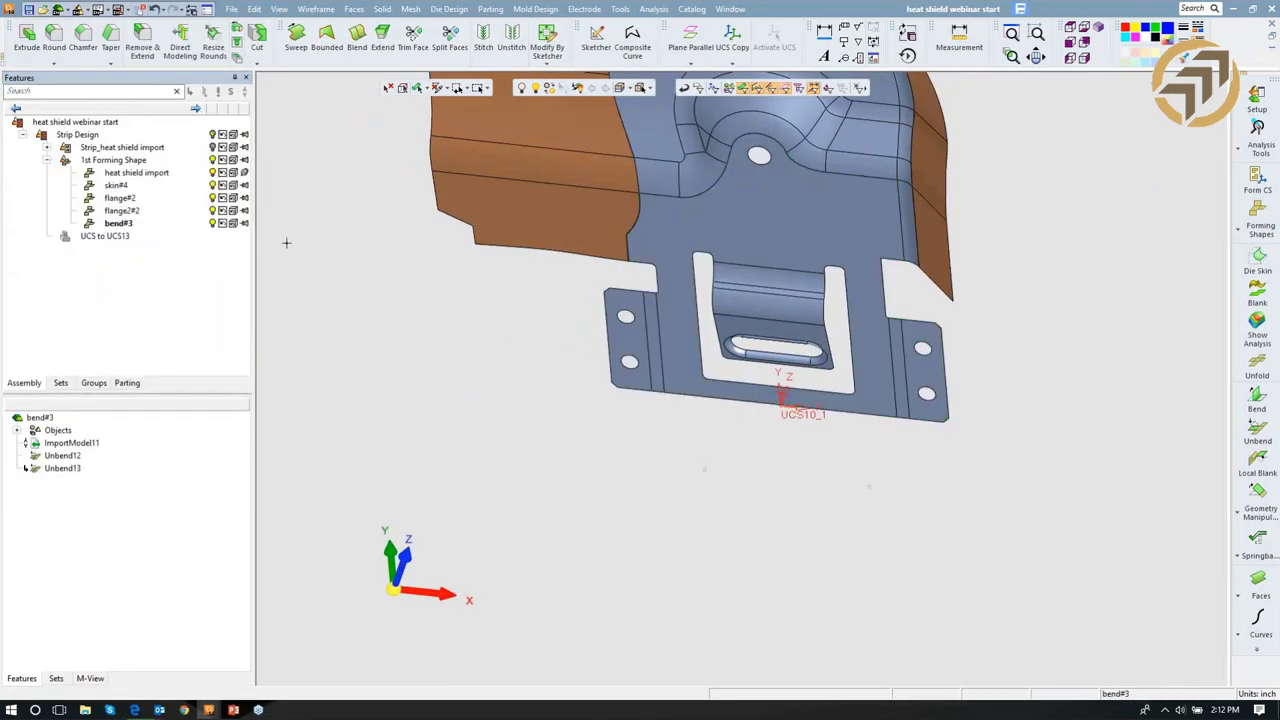
# Set up a Local Blank from the flat base face, picking the curved tongue's faces without the slot rim, with Smooth Chain Selection off.
pyautogui.moveTo(664, 381); pyautogui.dragTo(557, 402, button='middle')
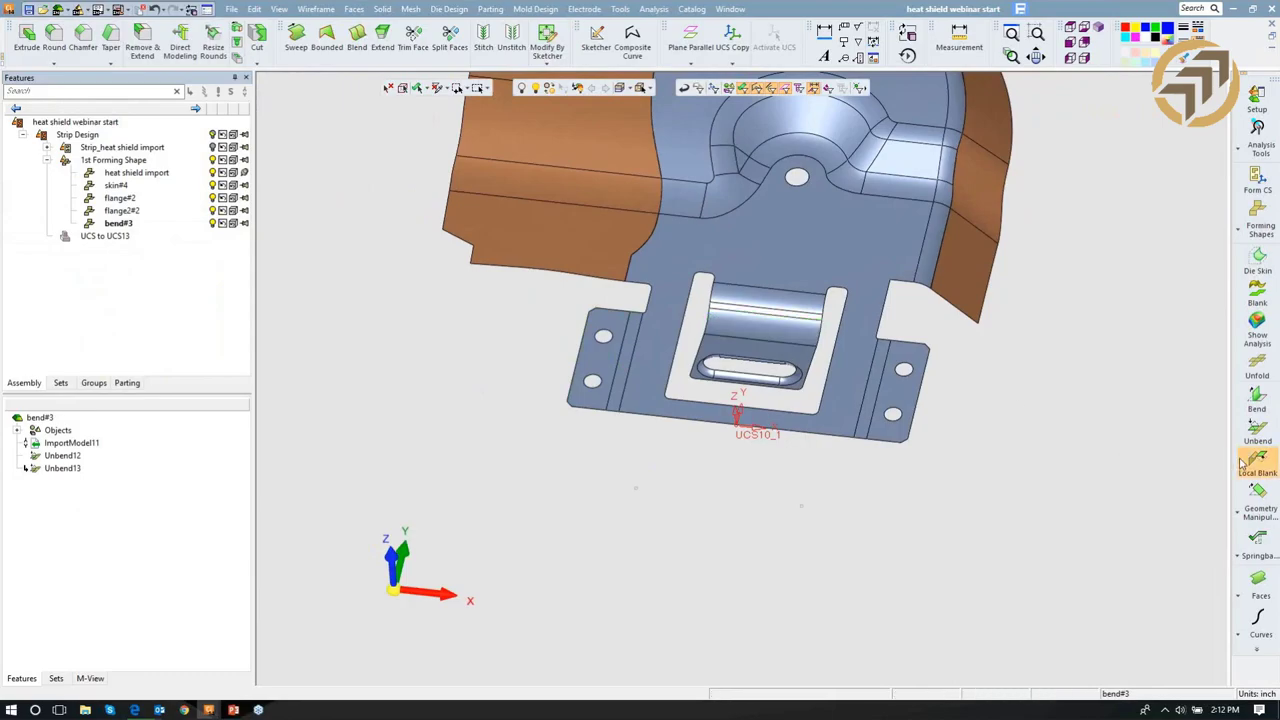
pyautogui.click(1200, 455)
pyautogui.click(777, 270)
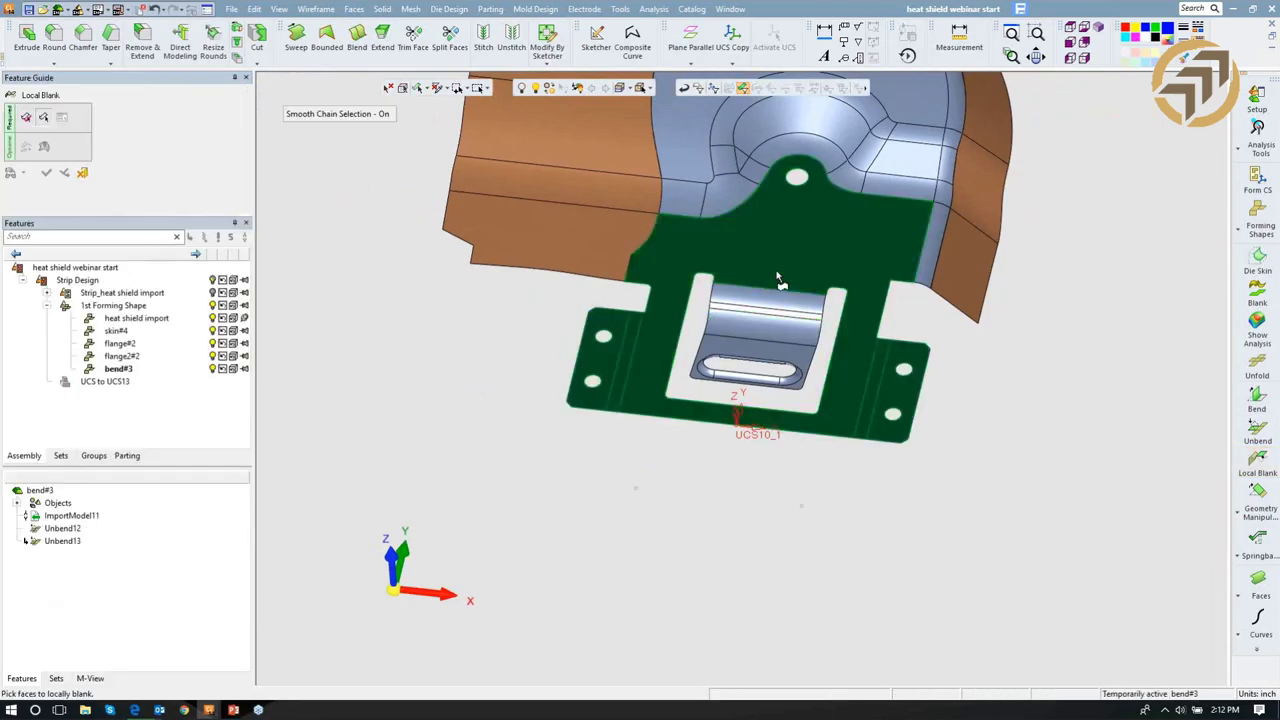
pyautogui.click(777, 328)
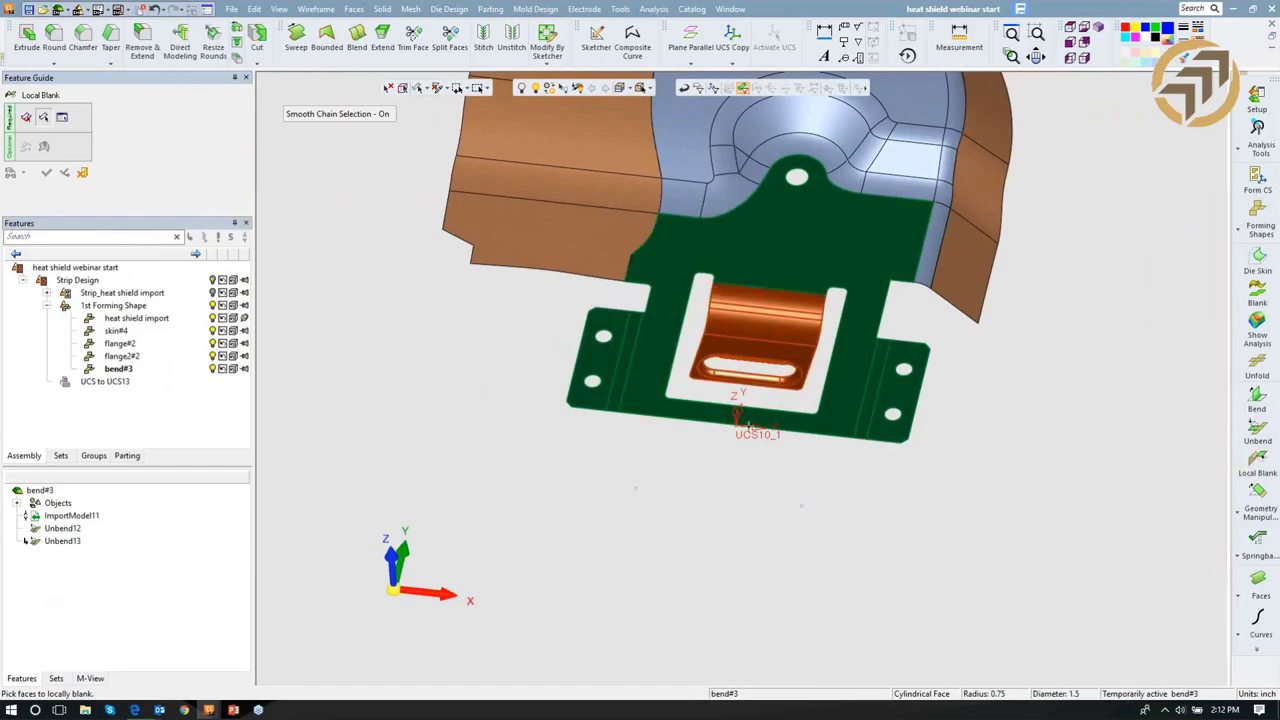
pyautogui.rightClick(703, 407)
pyautogui.click(851, 363)
pyautogui.keyDown('ctrl'); pyautogui.moveTo(760, 369); pyautogui.dragTo(760, 360, button='right'); pyautogui.keyUp('ctrl')
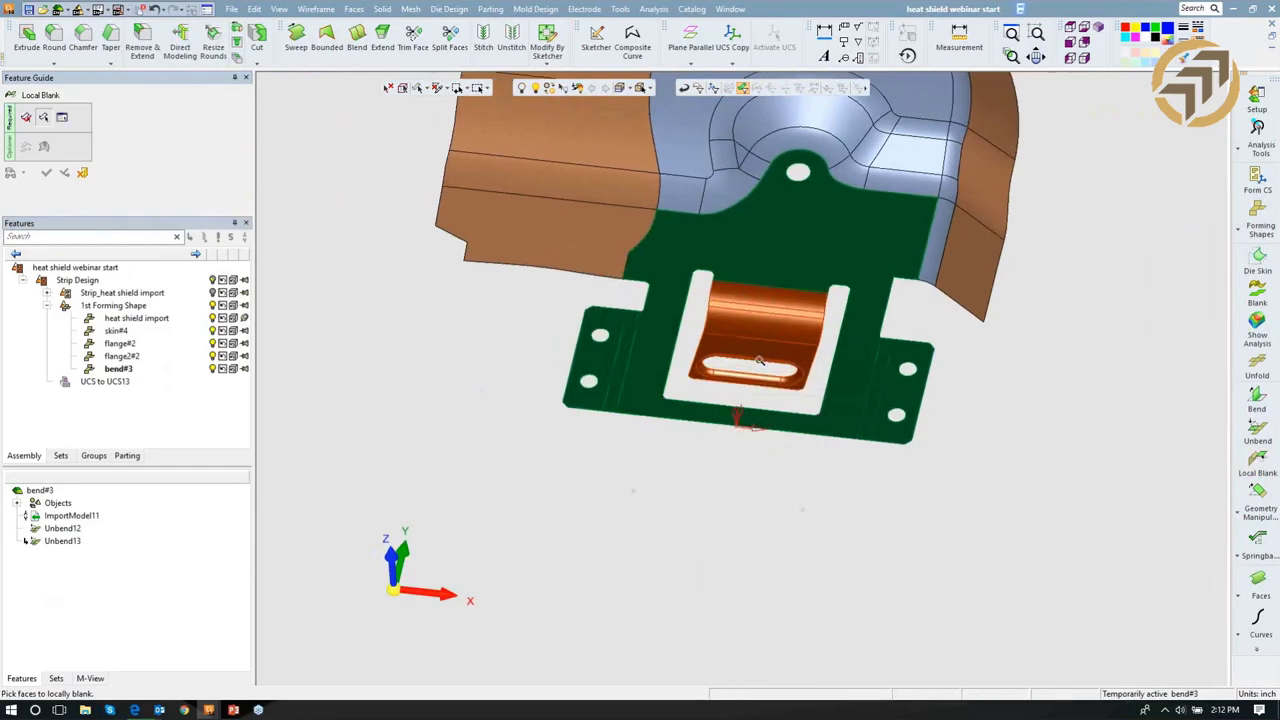
pyautogui.scroll(3, 760, 362)
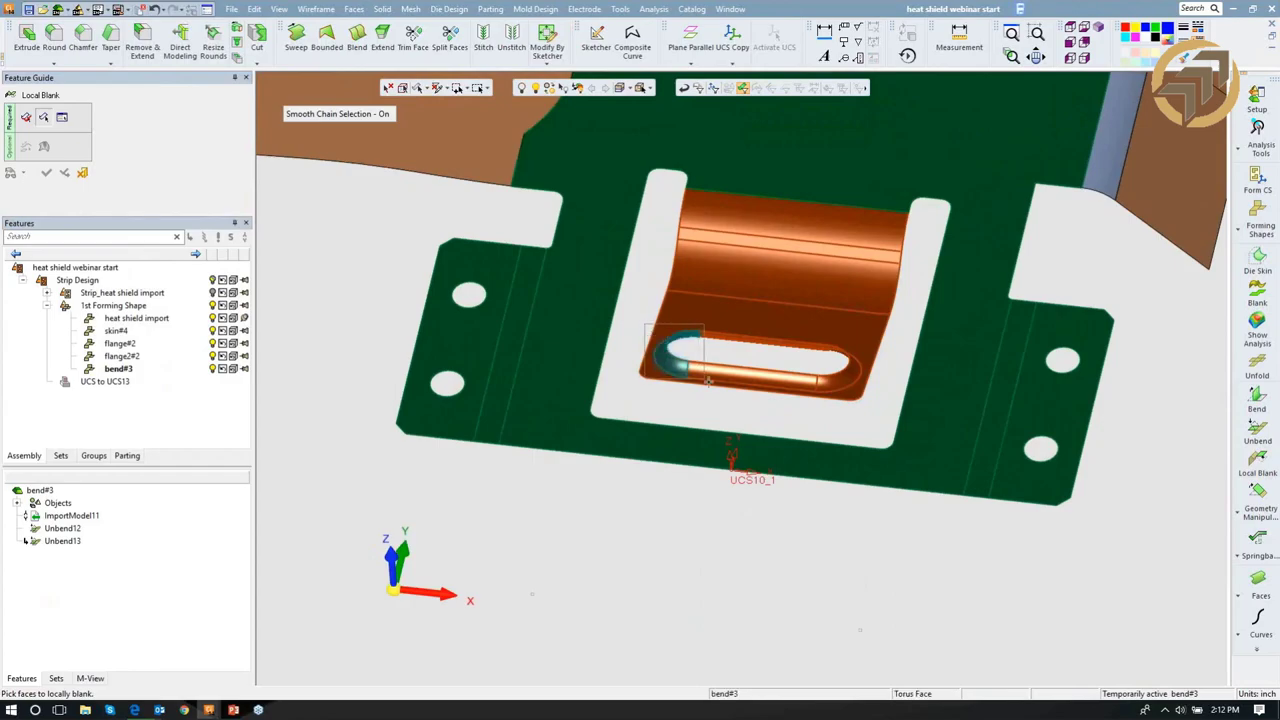
pyautogui.click(855, 393)
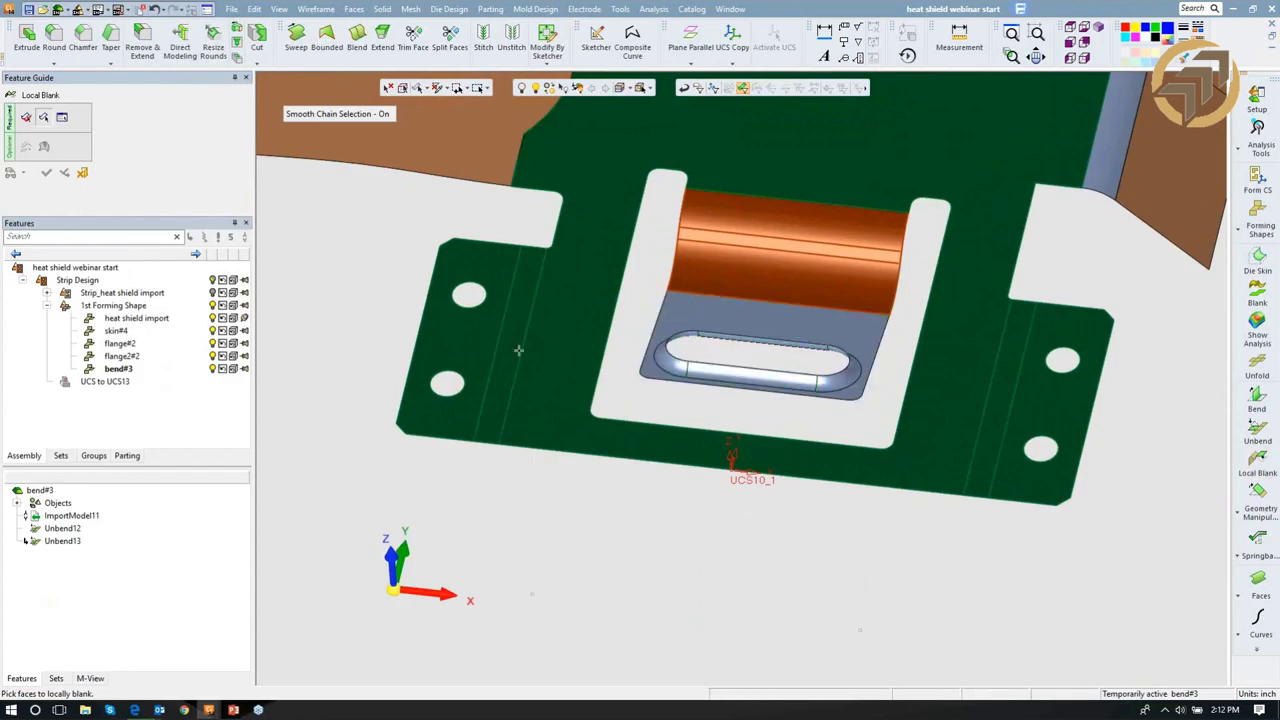
pyautogui.click(345, 118)
pyautogui.click(676, 310)
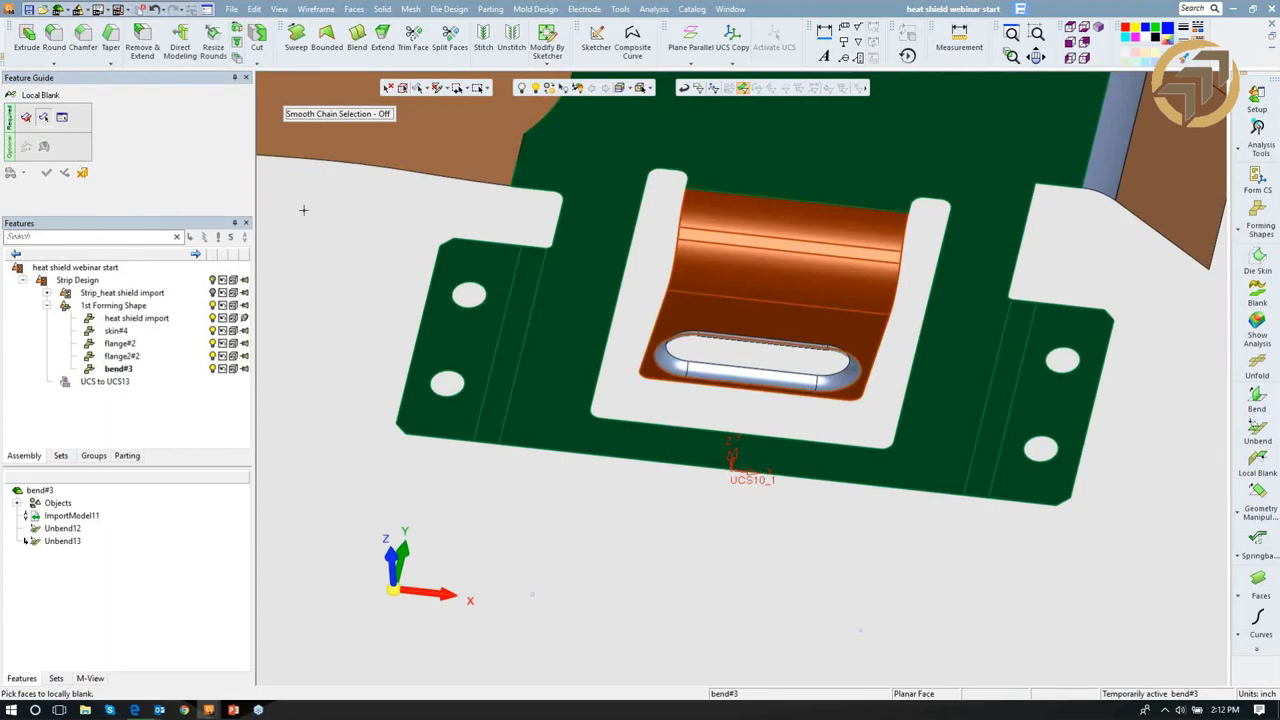
# Include the slot's raised rim faces as transferred entities and apply the Local Blank to flatten the tongue.
pyautogui.click(62, 117)
pyautogui.click(26, 146)
pyautogui.moveTo(609, 313); pyautogui.dragTo(928, 441)
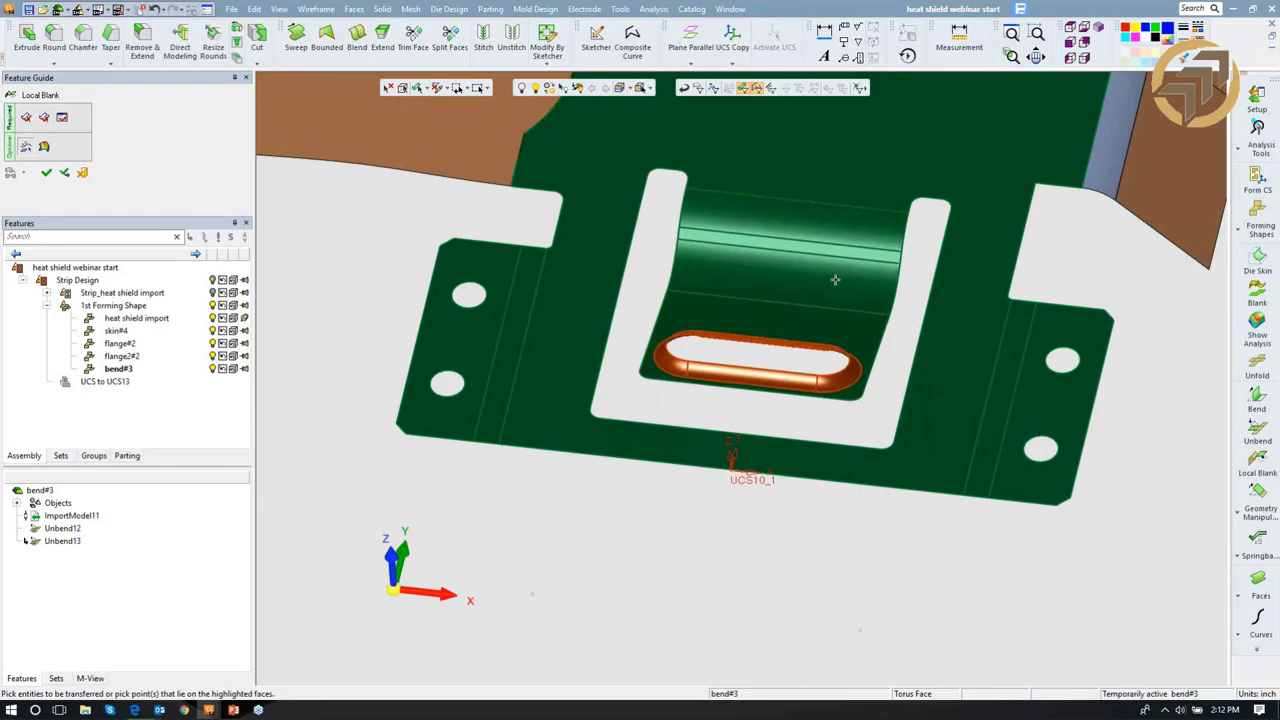
pyautogui.click(46, 172)
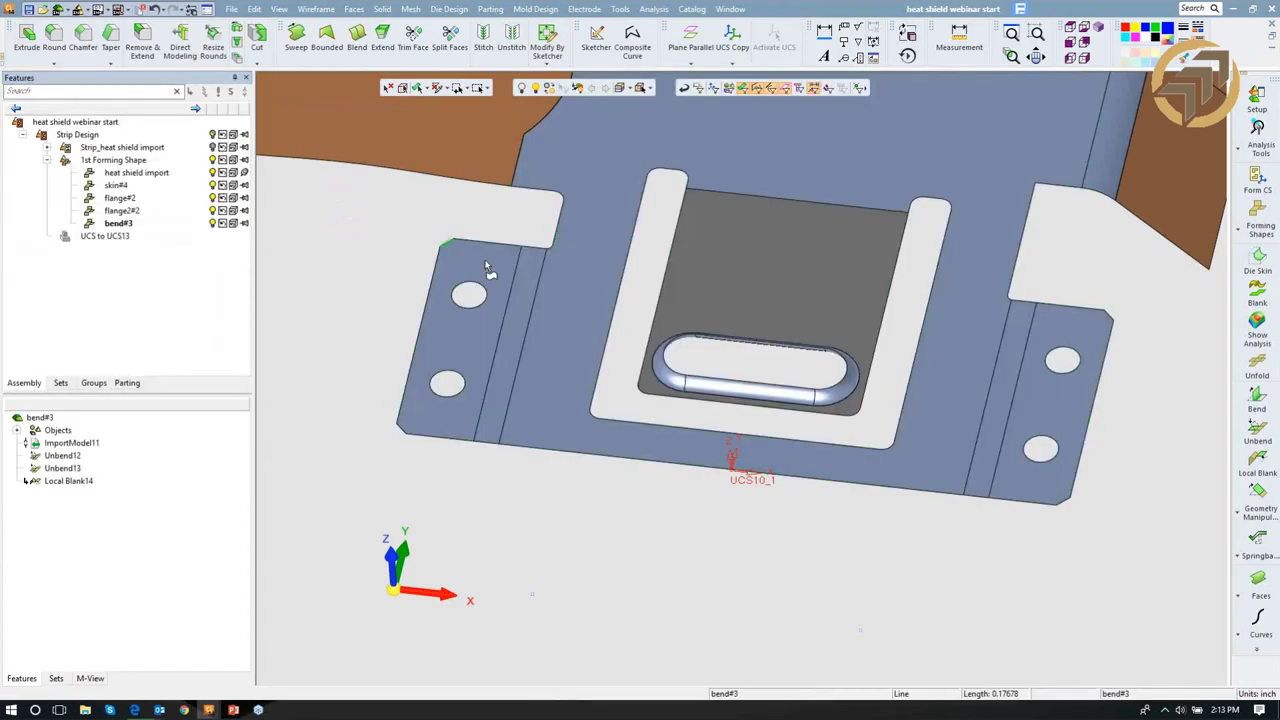
# Stitch all faces of the bend#3 part together with the Stitch only option and a 0.0008 maximum gap.
pyautogui.moveTo(488, 268); pyautogui.dragTo(584, 292, button='middle')
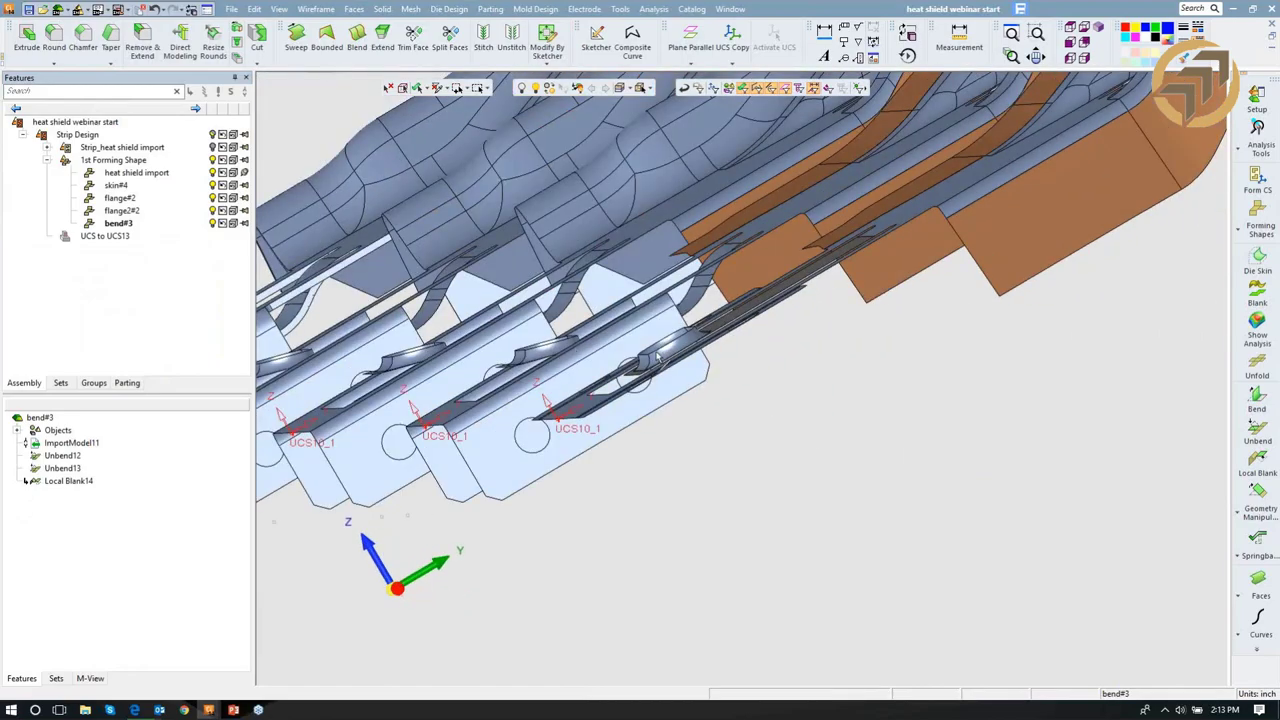
pyautogui.moveTo(650, 357); pyautogui.dragTo(686, 363, button='middle')
pyautogui.moveTo(1190, 462); pyautogui.dragTo(754, 332, button='middle')
pyautogui.moveTo(881, 331); pyautogui.dragTo(790, 325, button='middle')
pyautogui.scroll(-4, 749, 323)
pyautogui.click(358, 9)
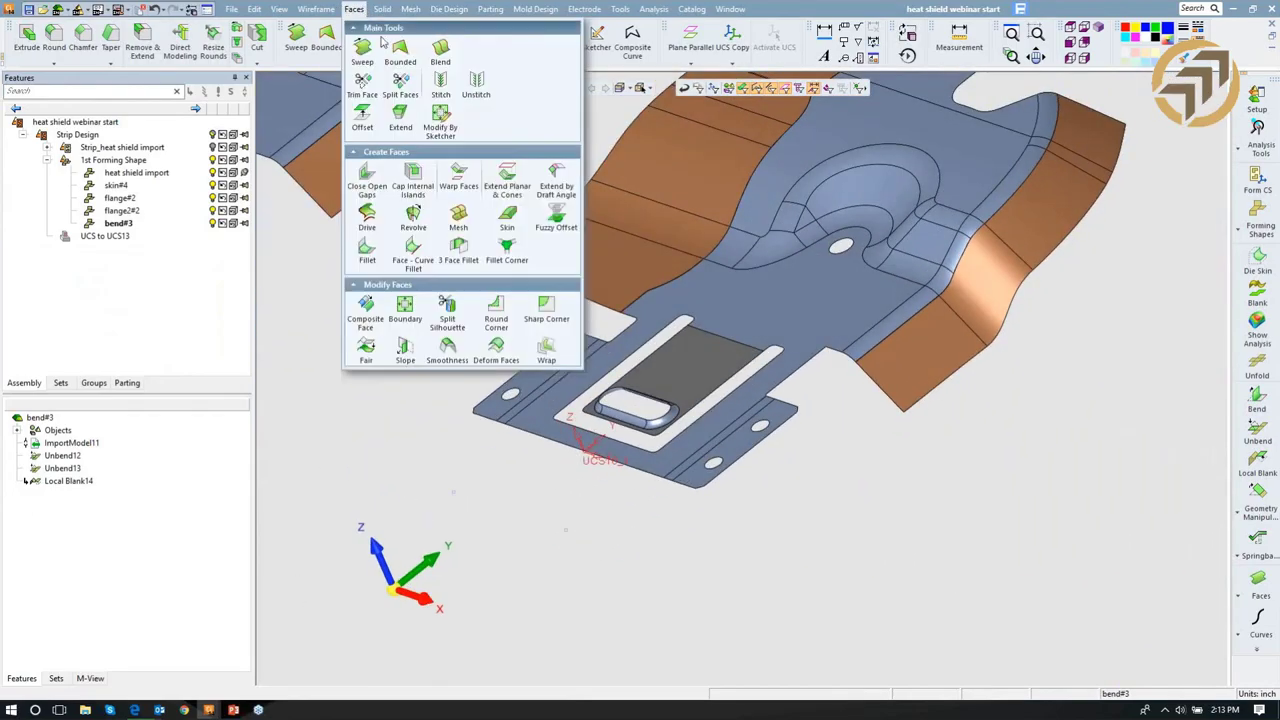
pyautogui.click(440, 86)
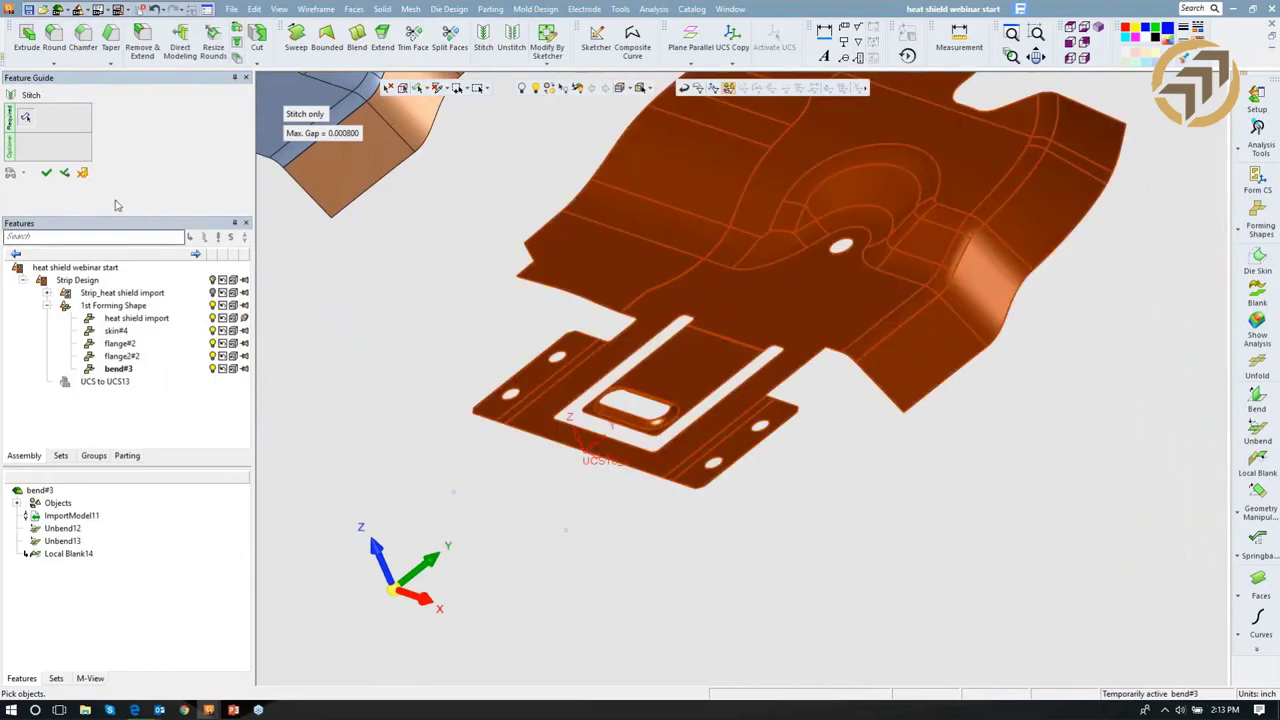
pyautogui.click(46, 172)
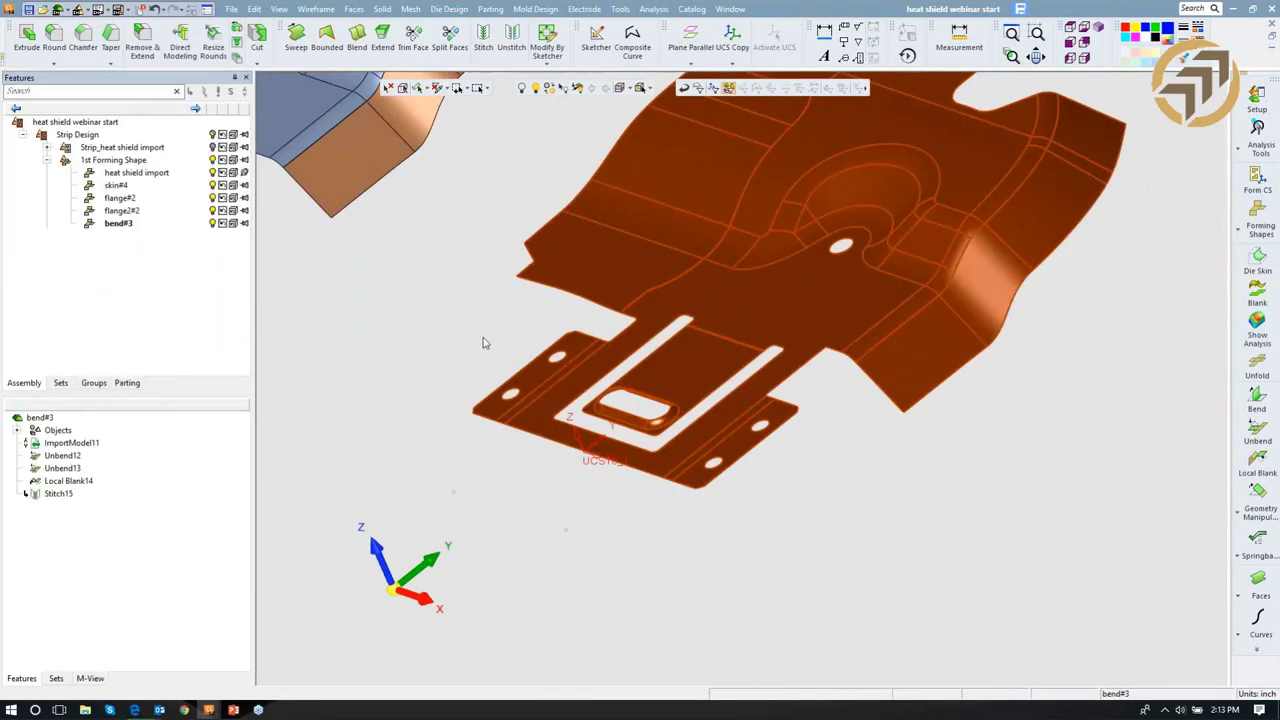
pyautogui.moveTo(489, 330); pyautogui.dragTo(542, 452, button='middle')
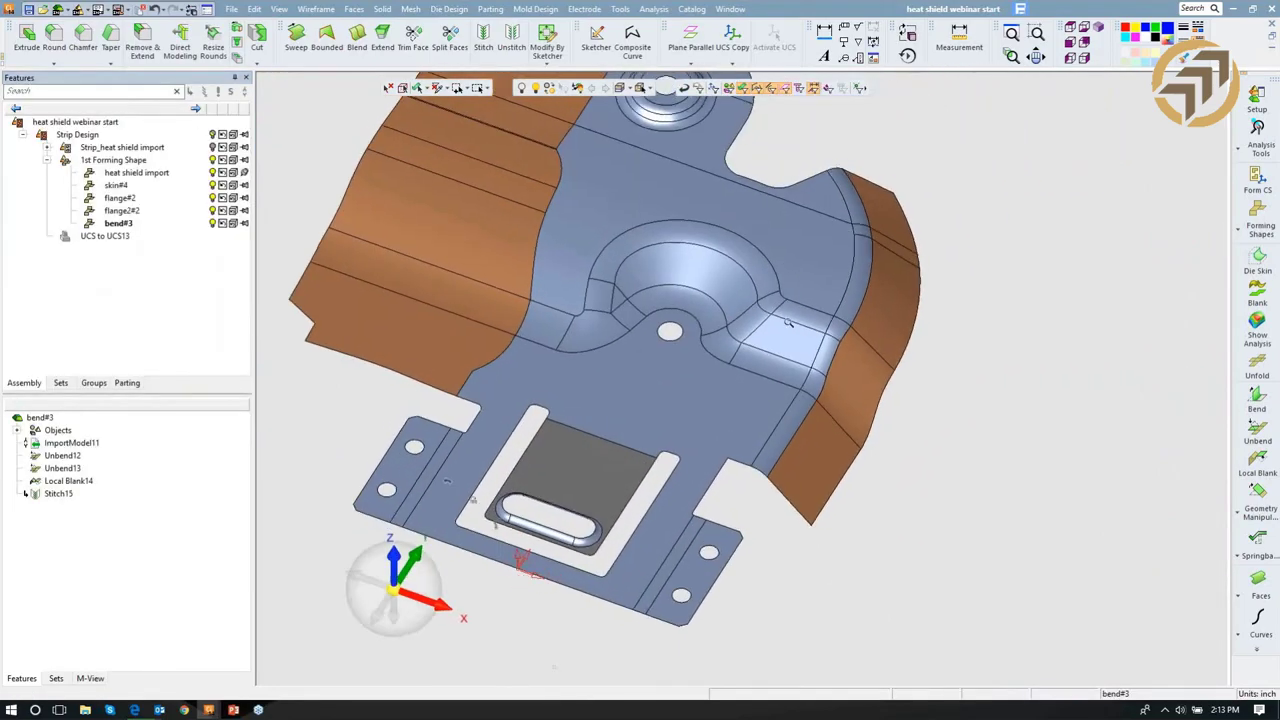
# Create a flat blank of the whole bend#3 part as a new part, with 0.074 thickness and bending type Form.
pyautogui.scroll(-3, 760, 390)
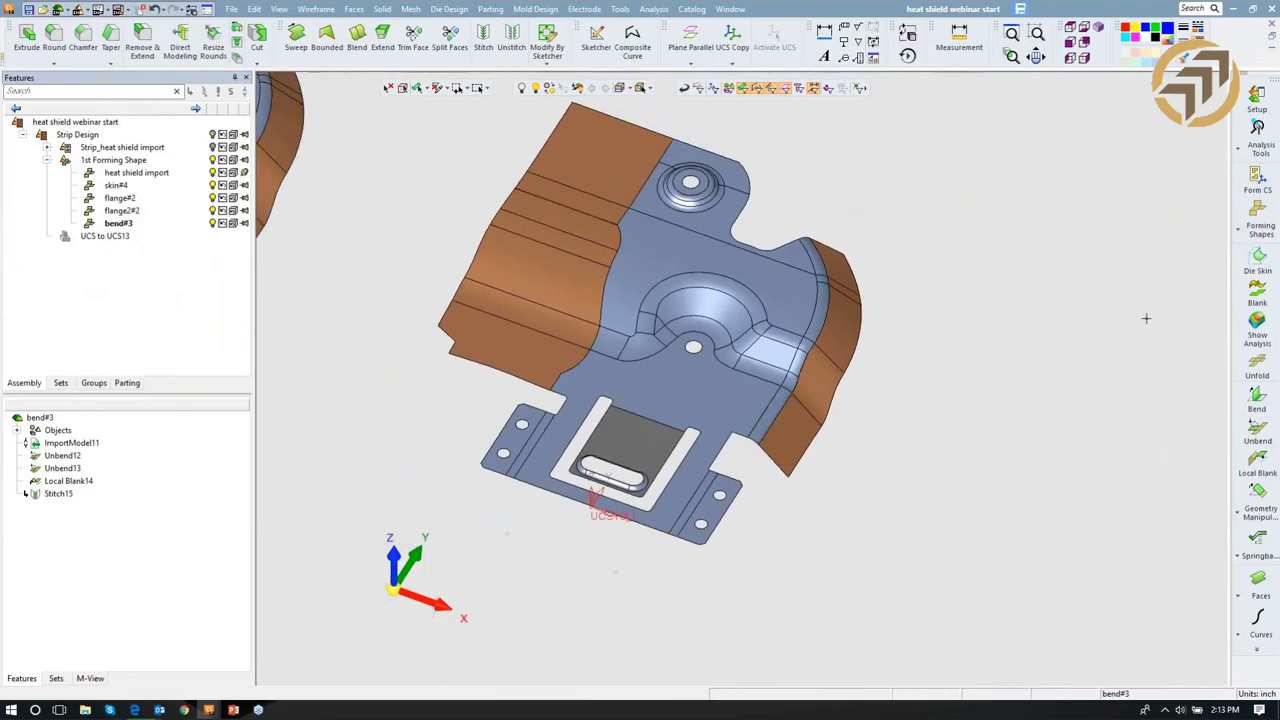
pyautogui.click(1257, 296)
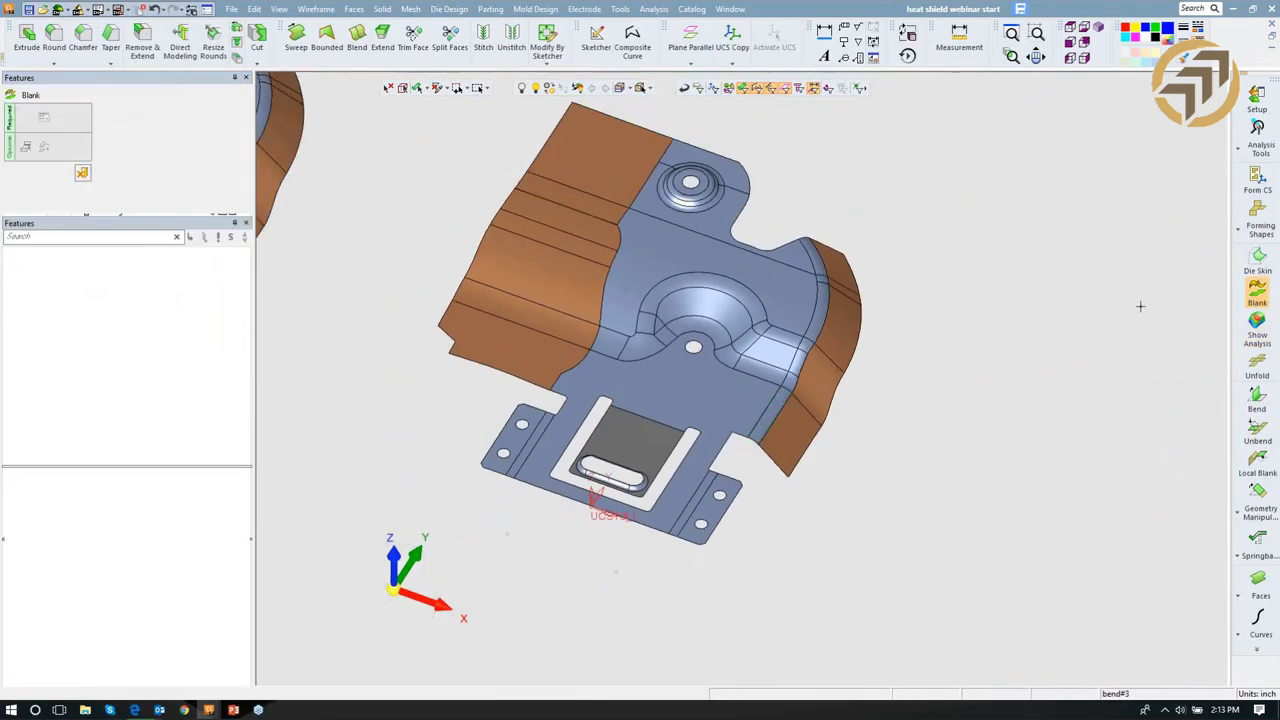
pyautogui.click(737, 326)
pyautogui.middleClick(736, 324)
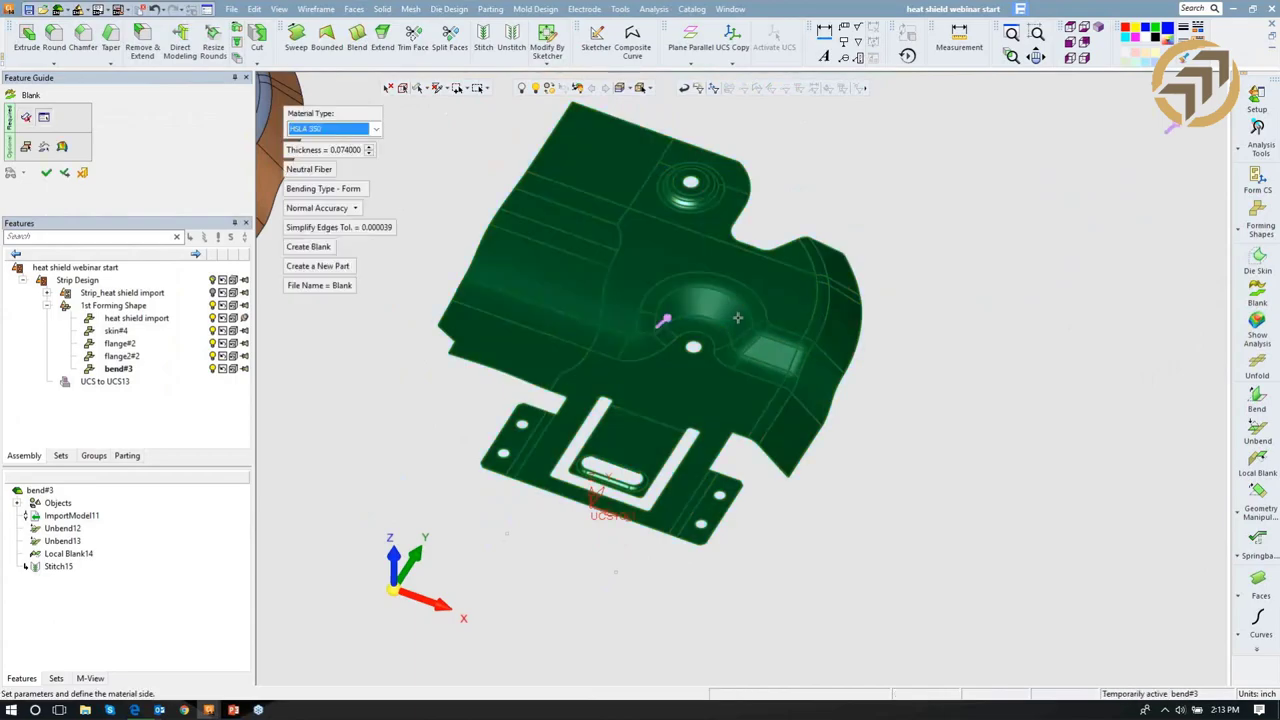
pyautogui.click(46, 174)
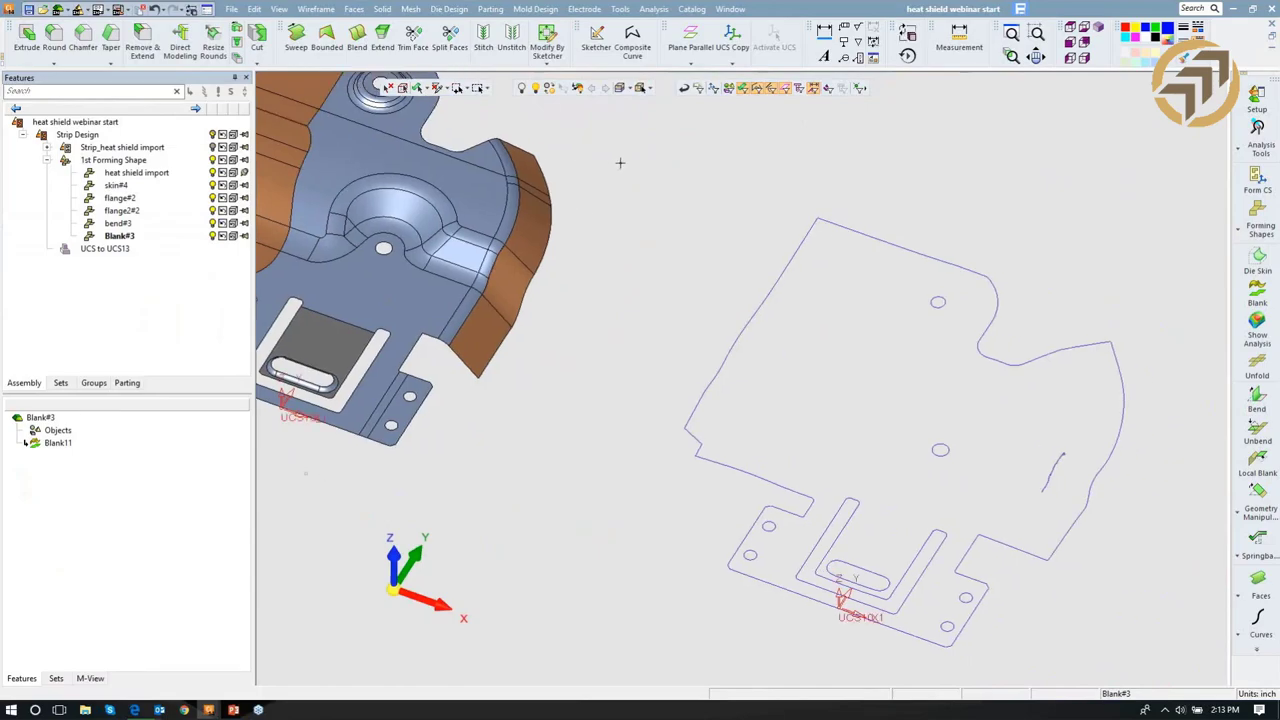
# Measure the outline of the new flat blank and close the measurement.
pyautogui.click(959, 45)
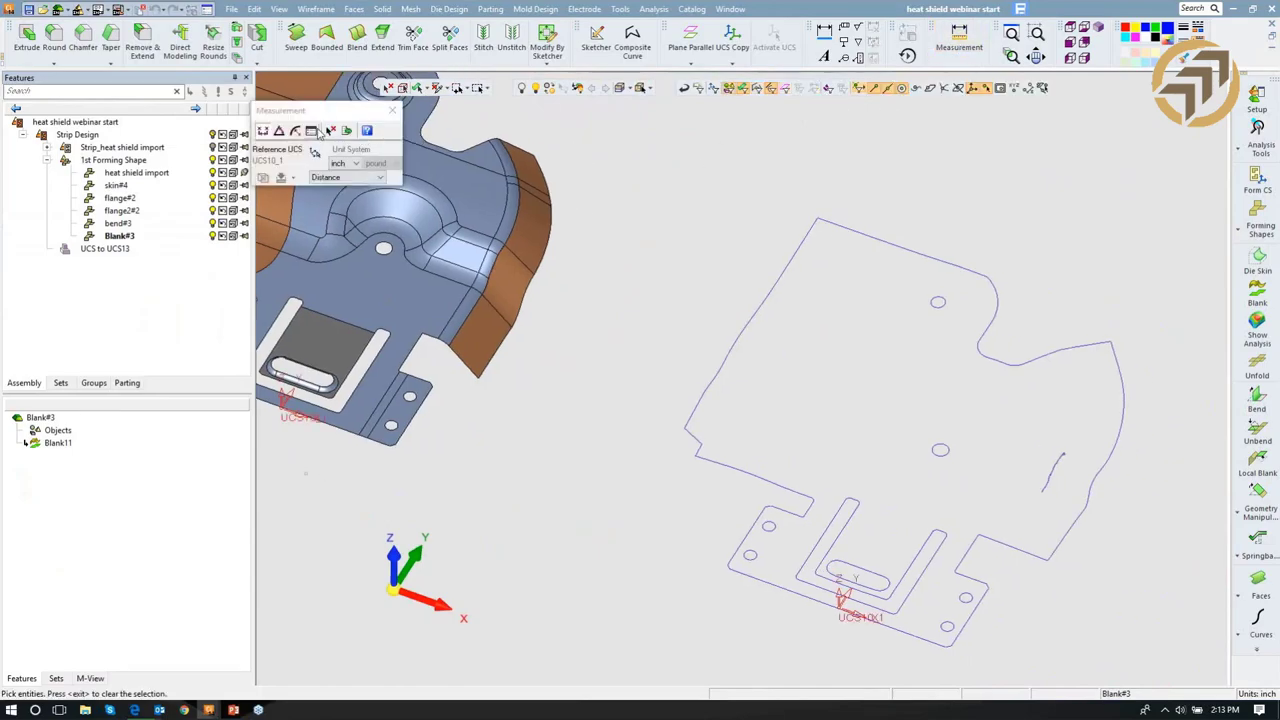
pyautogui.click(787, 270)
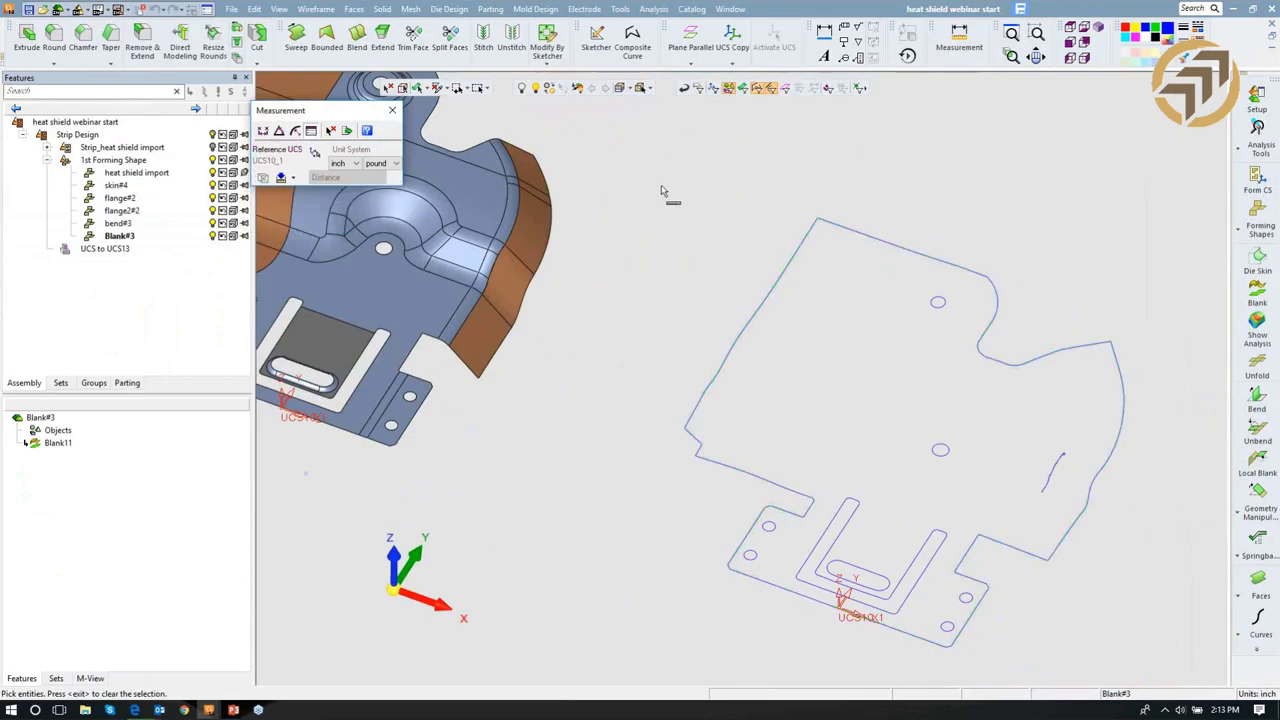
pyautogui.scroll(-1, 637, 294)
pyautogui.click(392, 110)
# Review the row of forming stages from the flat blank back to the earlier formed shapes.
pyautogui.keyDown('ctrl'); pyautogui.moveTo(754, 215); pyautogui.dragTo(854, 97, button='middle'); pyautogui.keyUp('ctrl')
pyautogui.keyDown('ctrl'); pyautogui.moveTo(940, 310); pyautogui.dragTo(714, 269, button='right'); pyautogui.keyUp('ctrl')
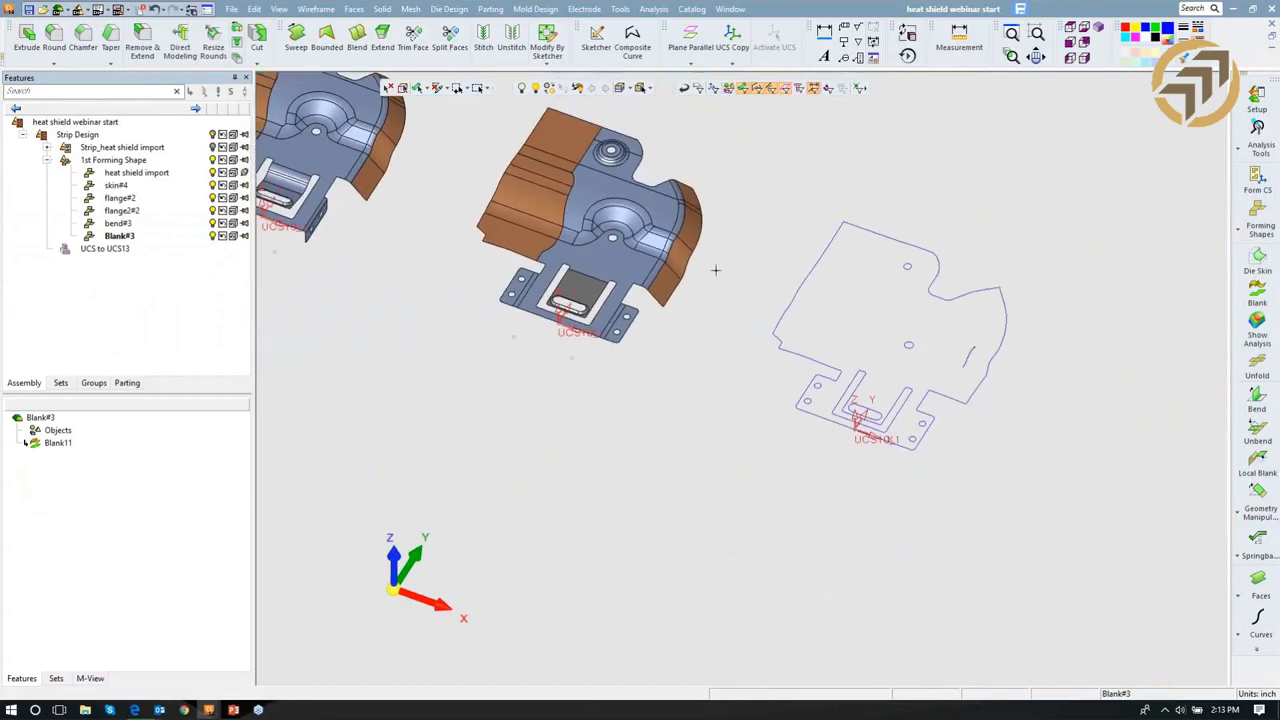
pyautogui.keyDown('ctrl'); pyautogui.moveTo(750, 288); pyautogui.dragTo(874, 349, button='middle'); pyautogui.keyUp('ctrl')
pyautogui.keyDown('ctrl'); pyautogui.moveTo(843, 301); pyautogui.dragTo(948, 354, button='middle'); pyautogui.keyUp('ctrl')
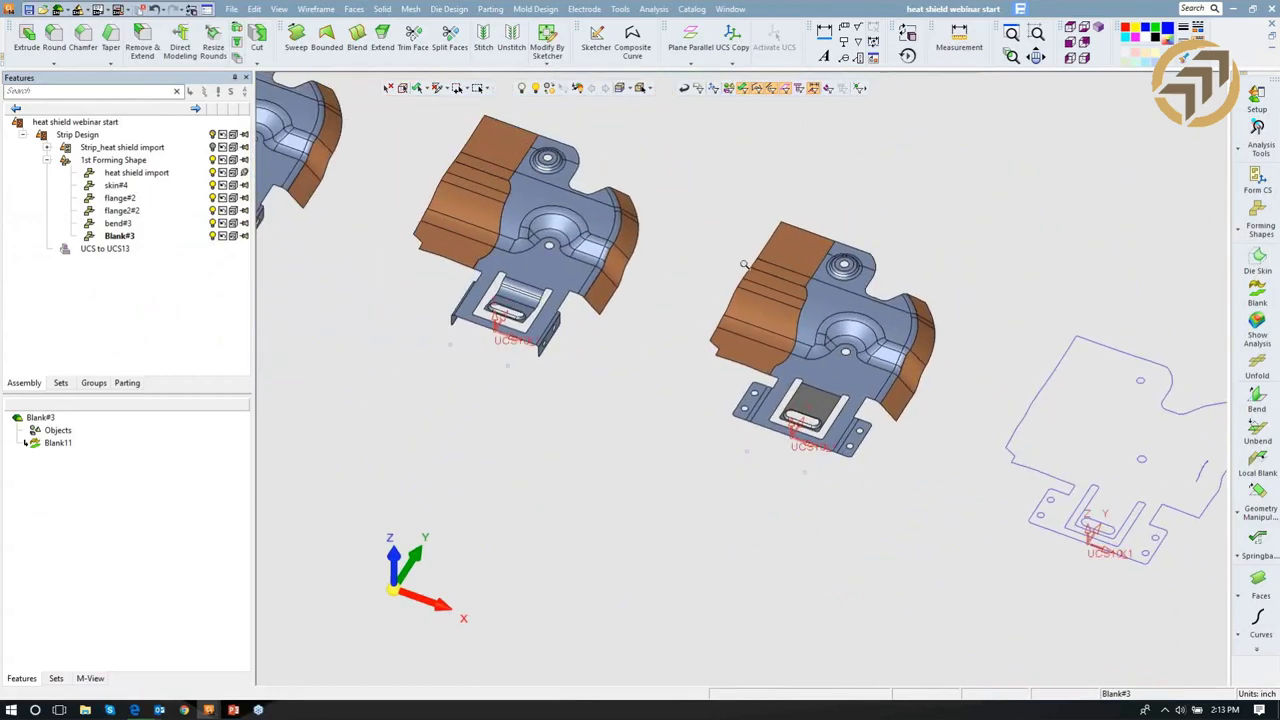
pyautogui.keyDown('ctrl'); pyautogui.moveTo(743, 263); pyautogui.dragTo(606, 348, button='right'); pyautogui.keyUp('ctrl')
pyautogui.keyDown('ctrl'); pyautogui.moveTo(654, 337); pyautogui.dragTo(804, 378, button='middle'); pyautogui.keyUp('ctrl')
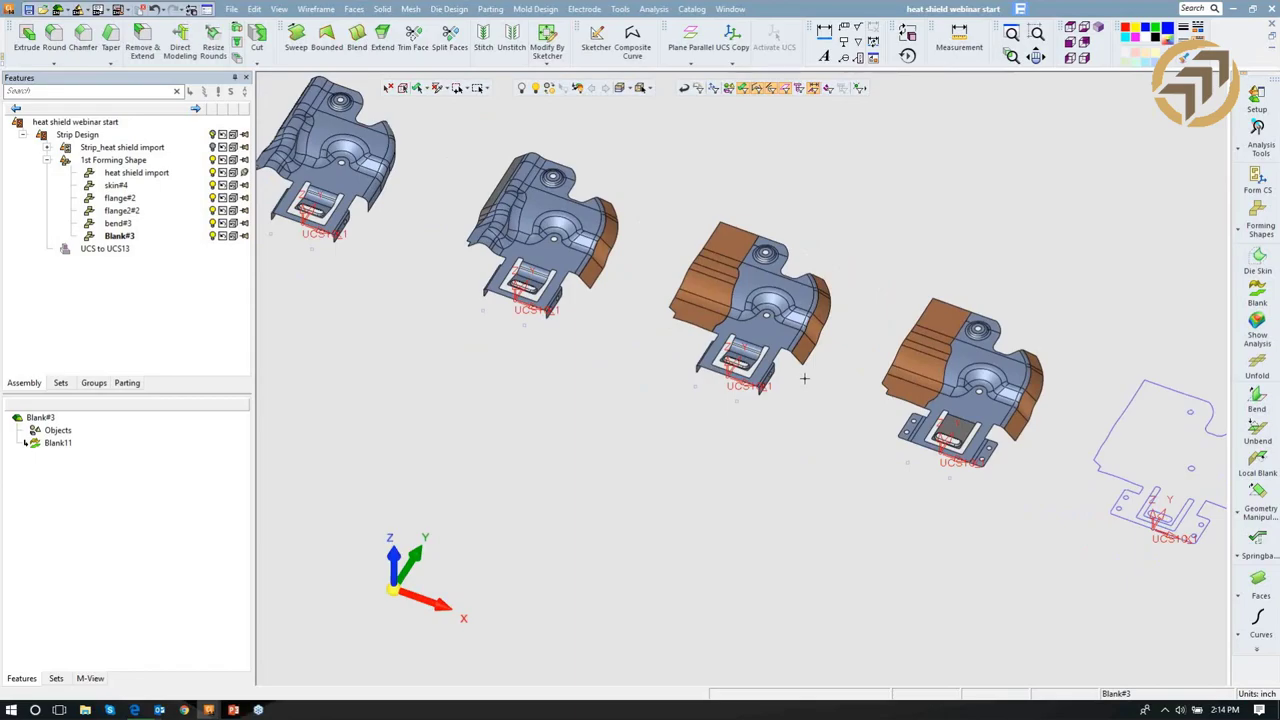
# Switch to the heat shield webinar strip document and look over its full row of forming stages.
pyautogui.hotkey('alt', 'Tab')
pyautogui.press('Tab')
pyautogui.press('Tab')
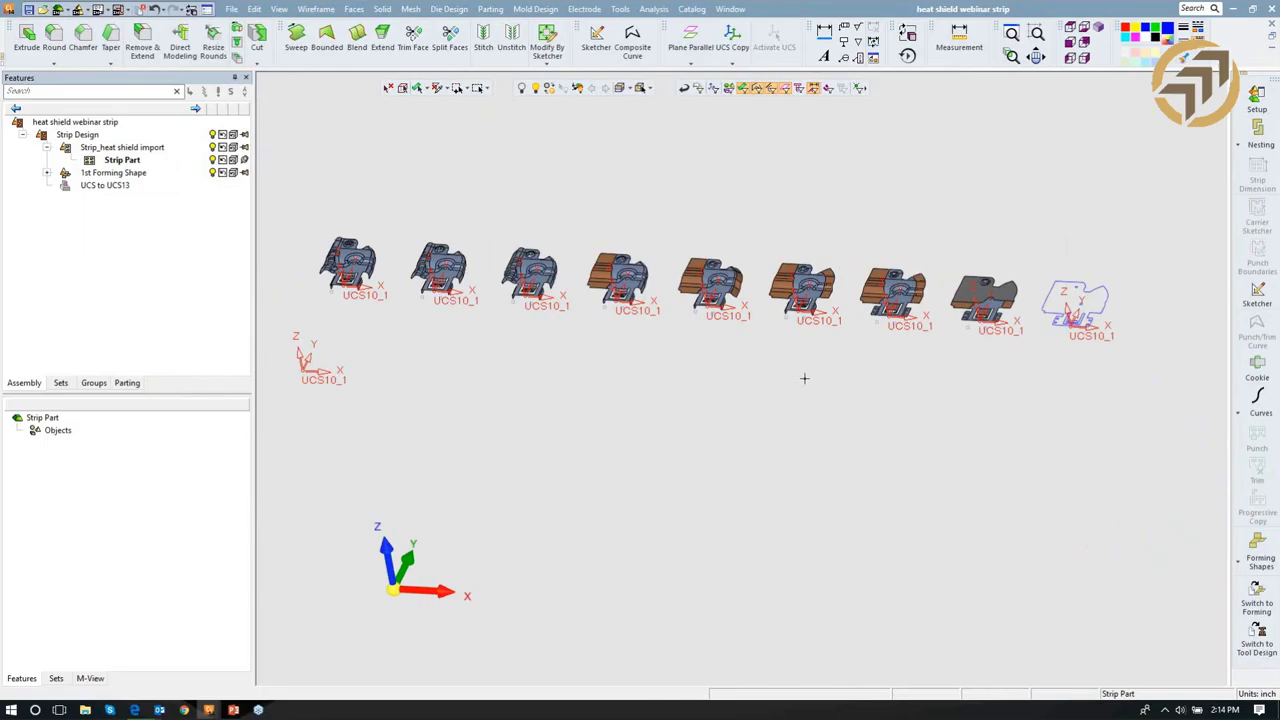
pyautogui.keyDown('ctrl'); pyautogui.moveTo(934, 388); pyautogui.dragTo(875, 324, button='right'); pyautogui.keyUp('ctrl')
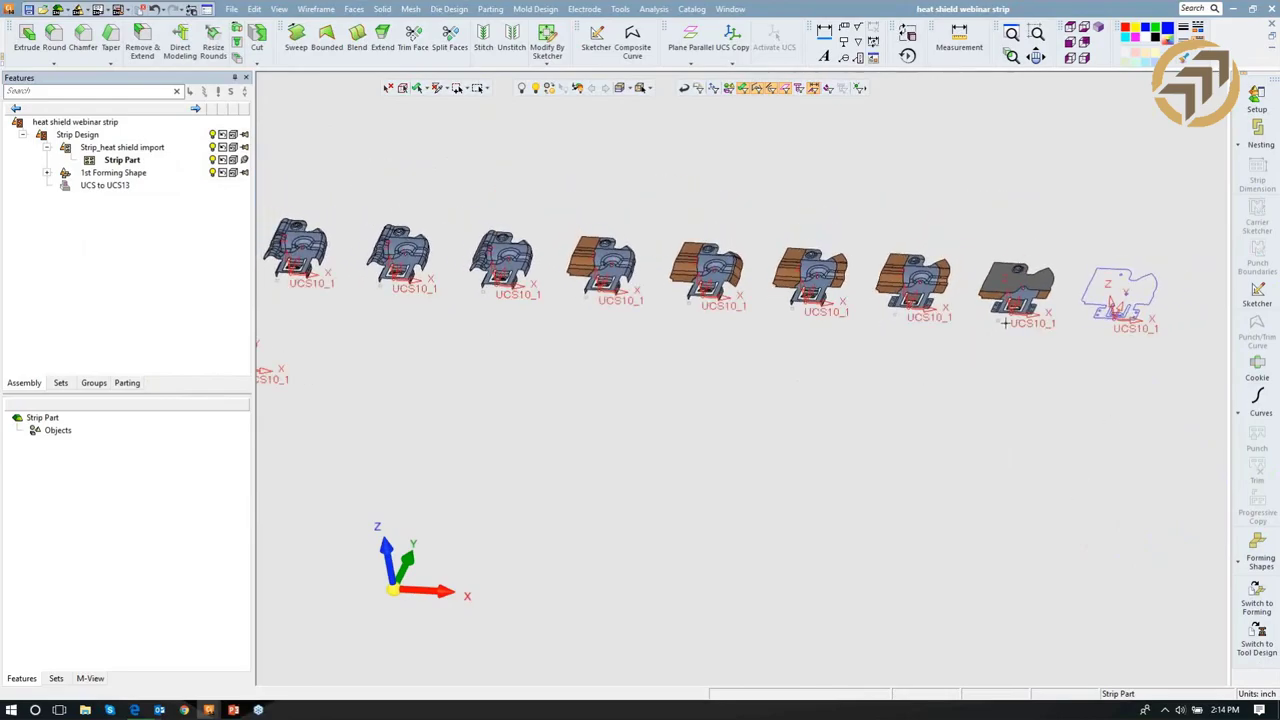
pyautogui.moveTo(748, 334); pyautogui.dragTo(737, 454, button='middle')
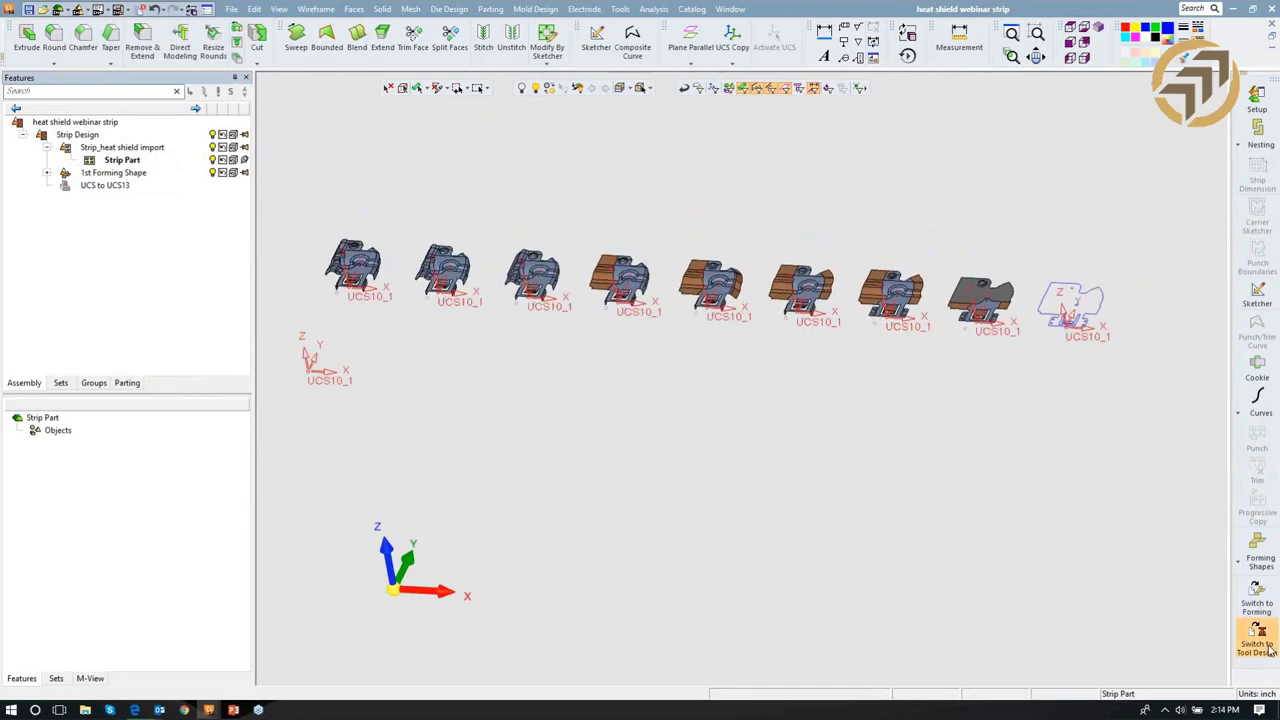
# Start a One Part nesting with the flat blank outline at the end of the stage row, viewed from above.
pyautogui.click(1257, 134)
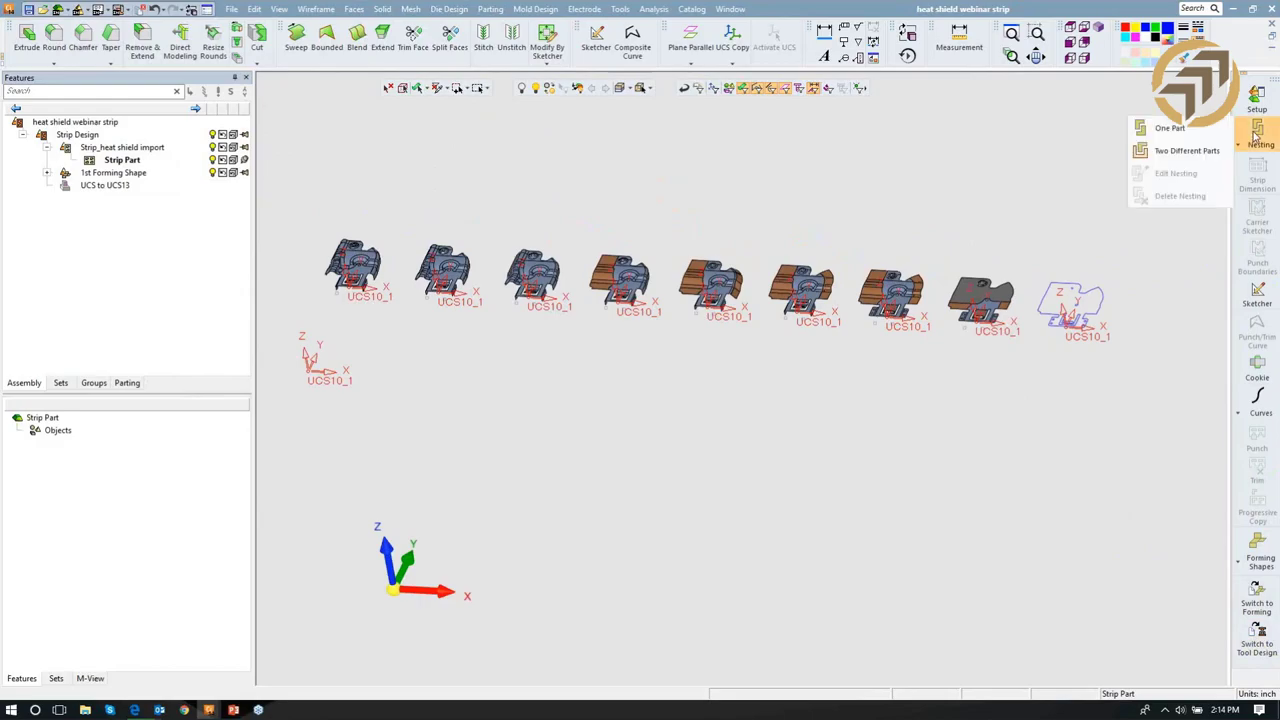
pyautogui.click(1200, 130)
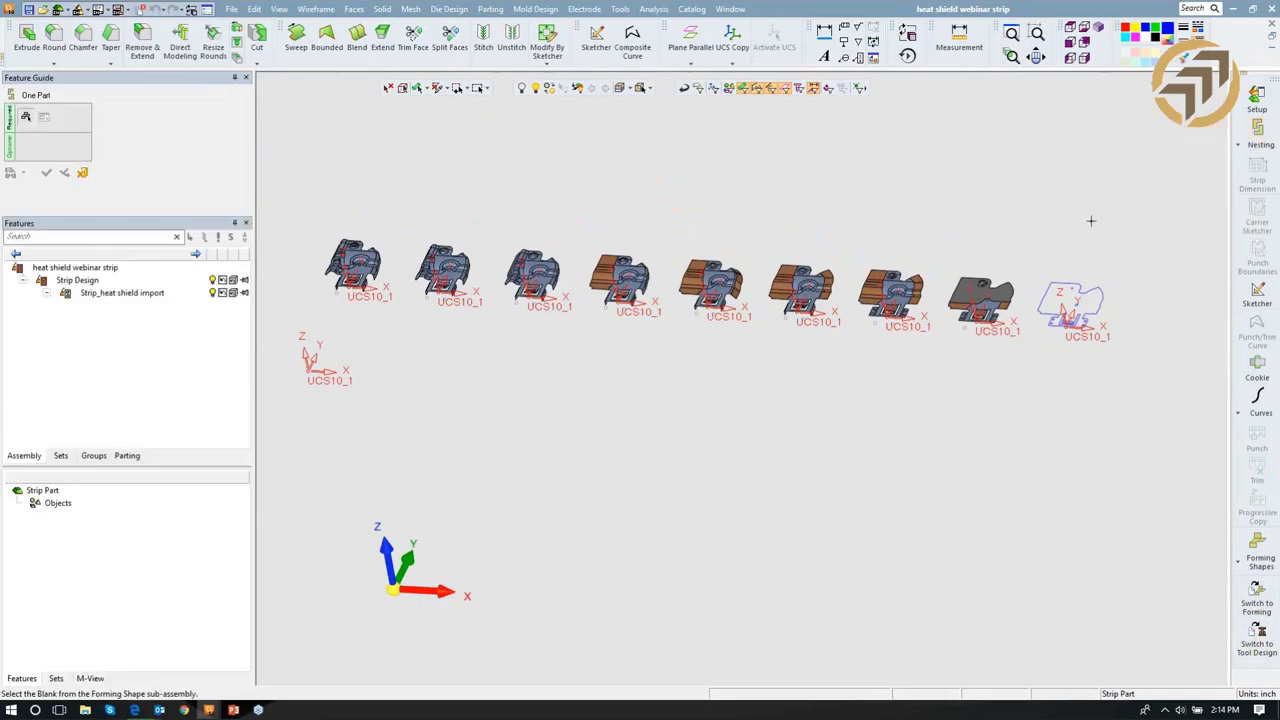
pyautogui.click(1070, 292)
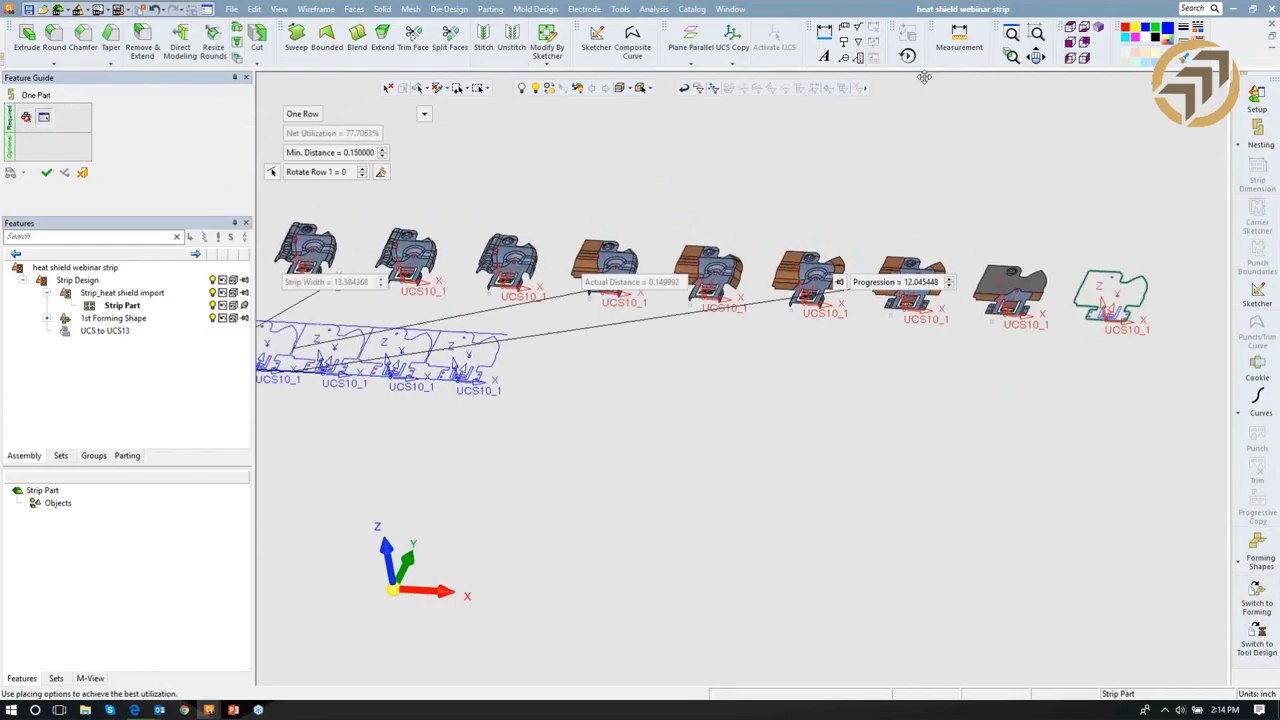
pyautogui.click(1072, 28)
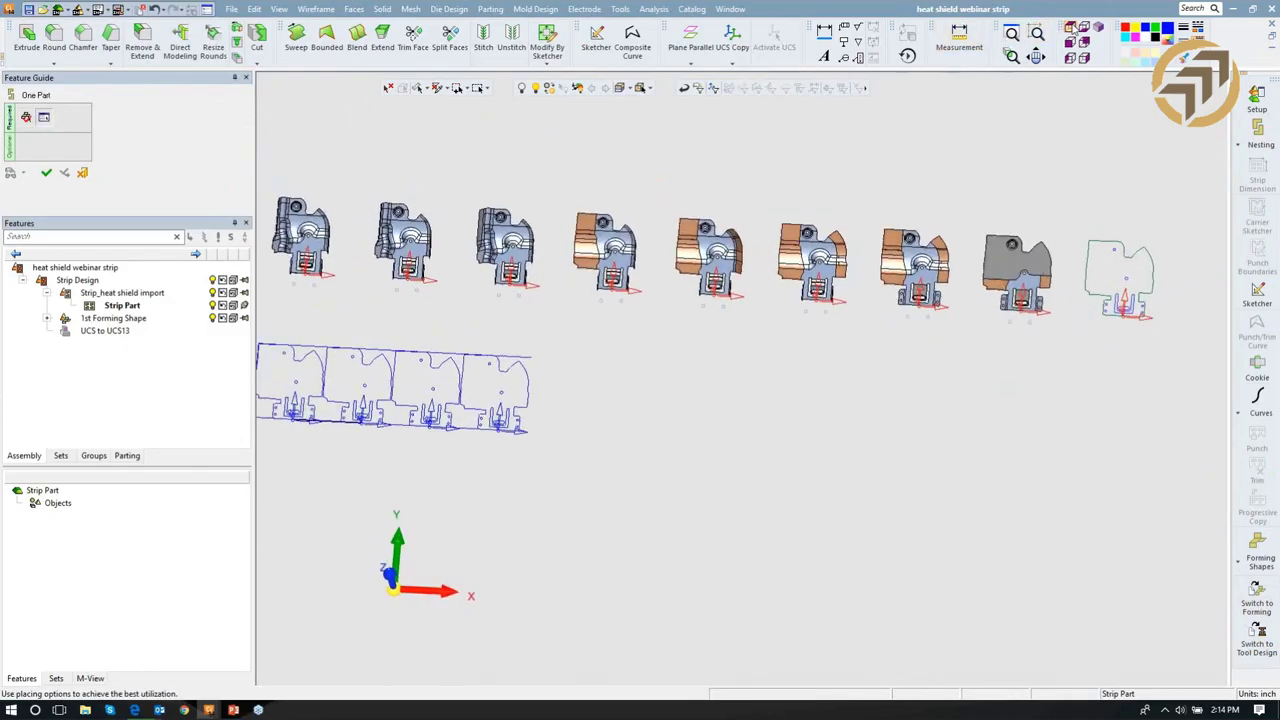
pyautogui.moveTo(600, 383); pyautogui.dragTo(845, 229, button='middle')
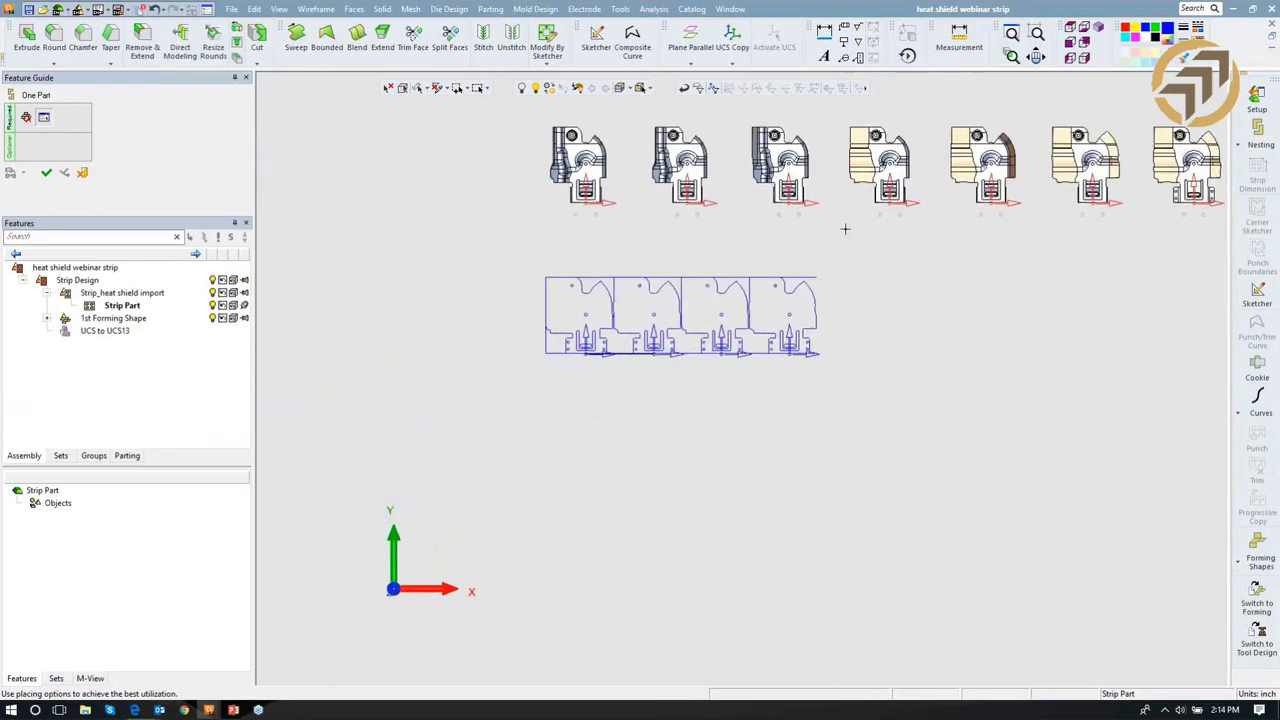
pyautogui.scroll(3, 743, 423)
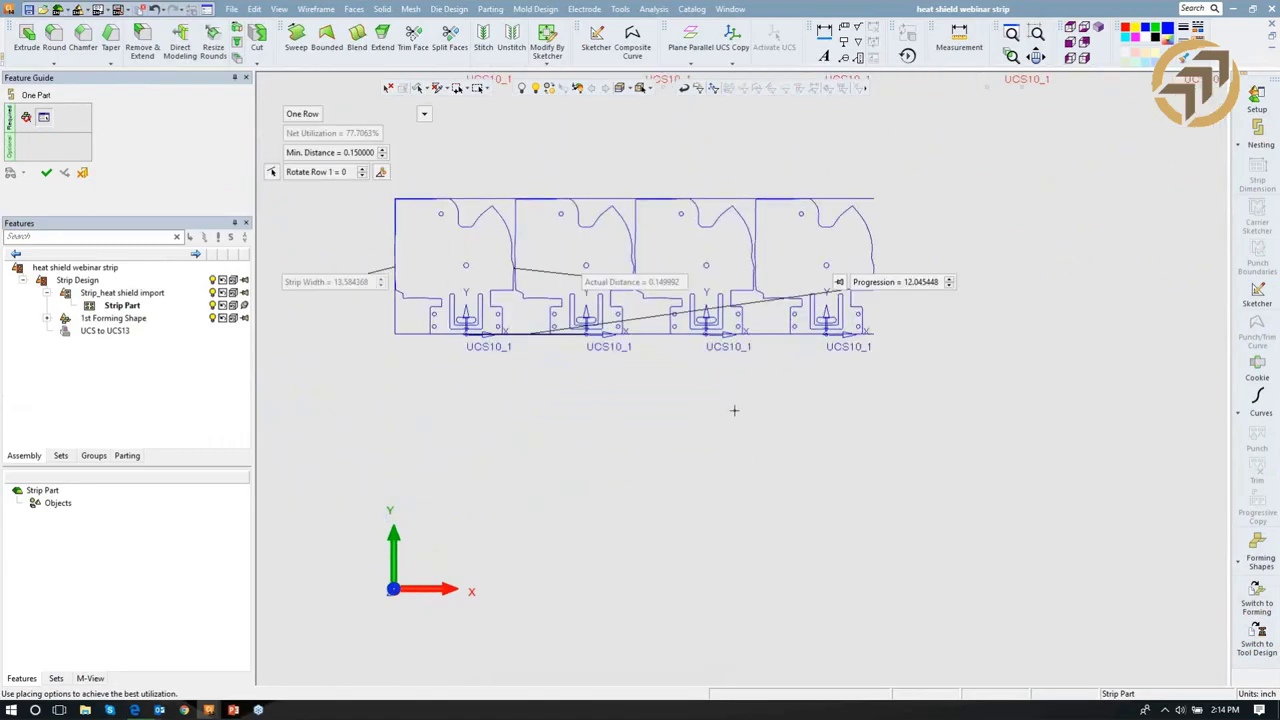
# Show the nesting's area details, then set its minimum distance to 0.5 and its progression to 14 inches.
pyautogui.click(424, 114)
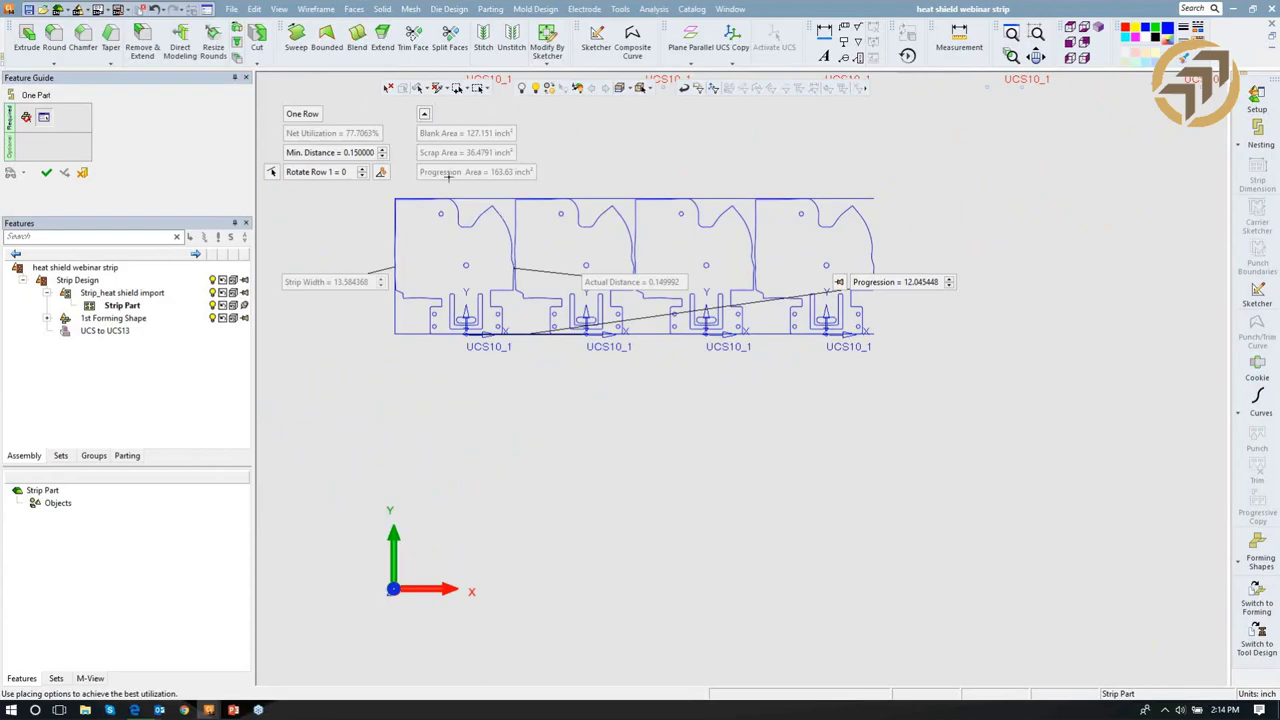
pyautogui.doubleClick(318, 152)
pyautogui.write('.5')
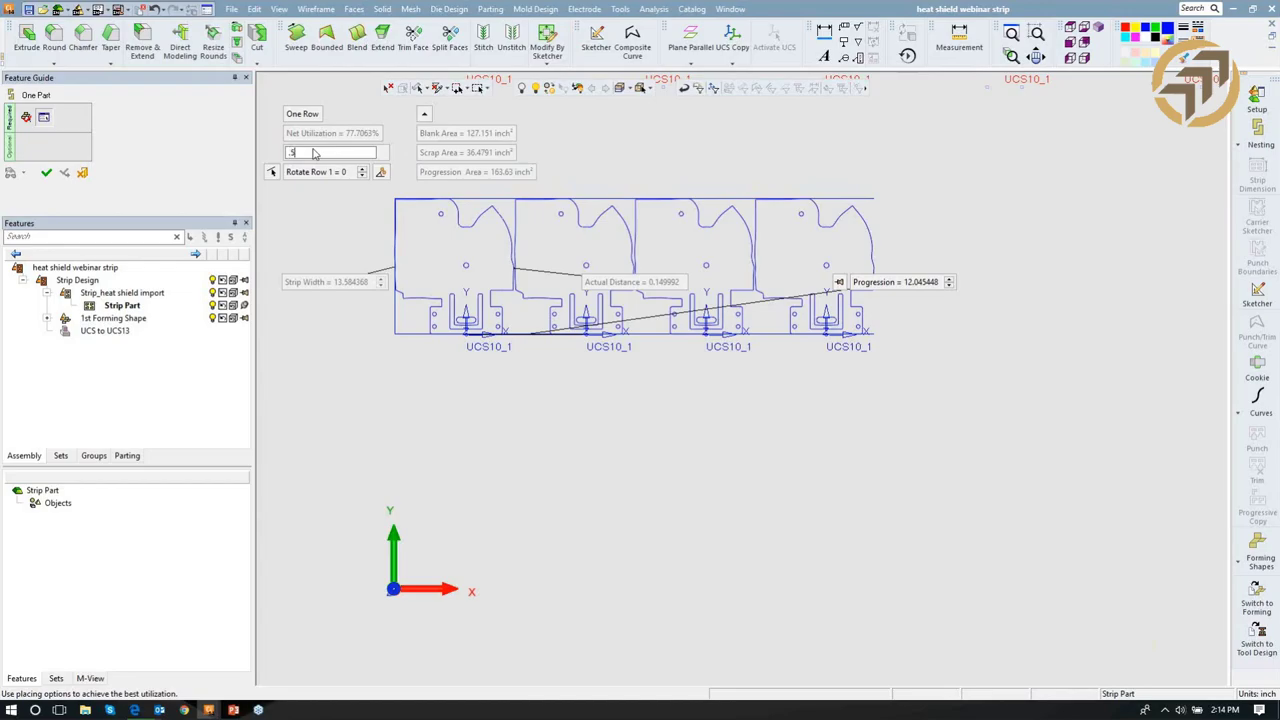
pyautogui.write('.5')
pyautogui.press('Return')
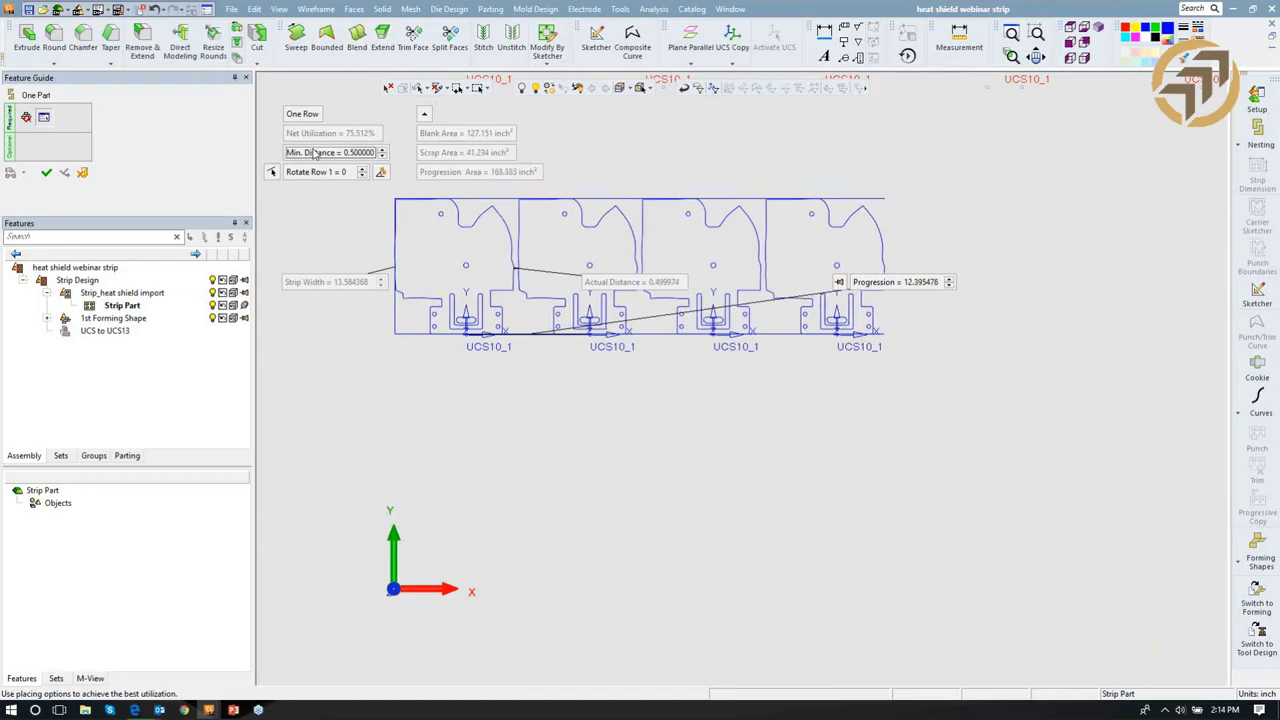
pyautogui.doubleClick(862, 283)
pyautogui.write('1')
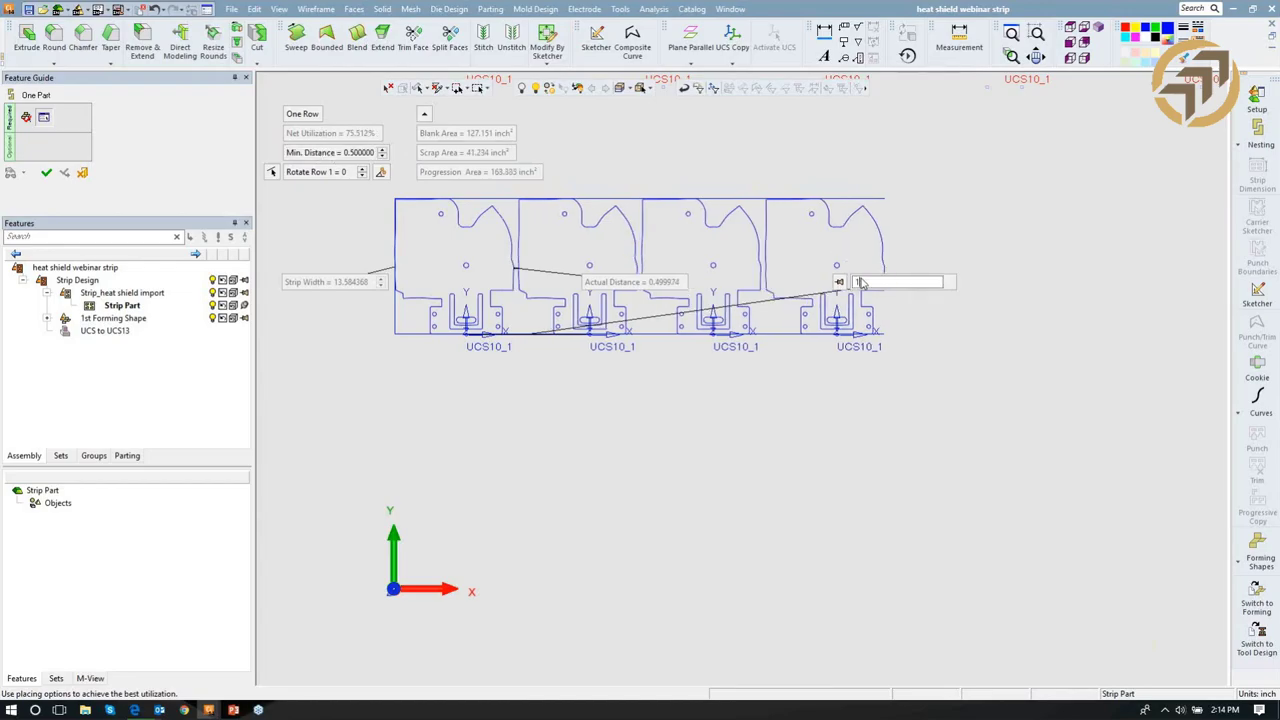
pyautogui.write('4')
pyautogui.press('Return')
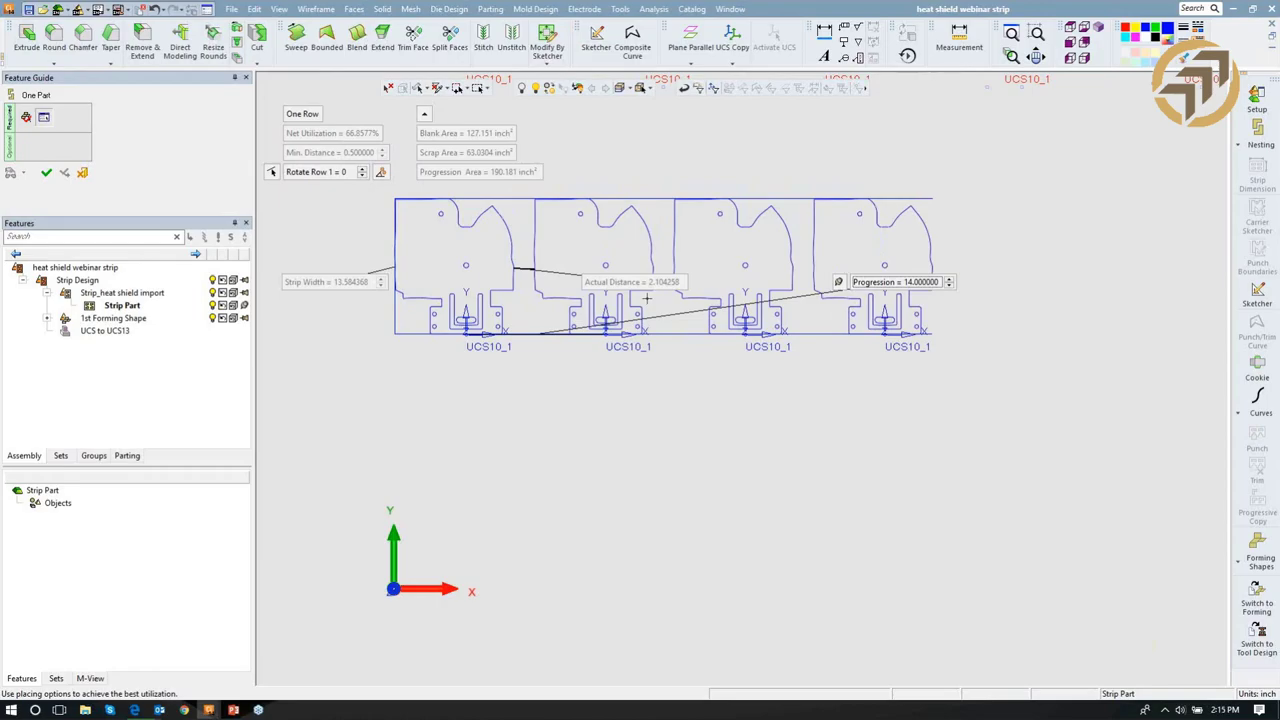
# Try a Two Rows nesting with row 2 rotated 180 degrees, then return to One Row.
pyautogui.click(305, 113)
pyautogui.click(301, 153)
pyautogui.click(314, 195)
pyautogui.write('180')
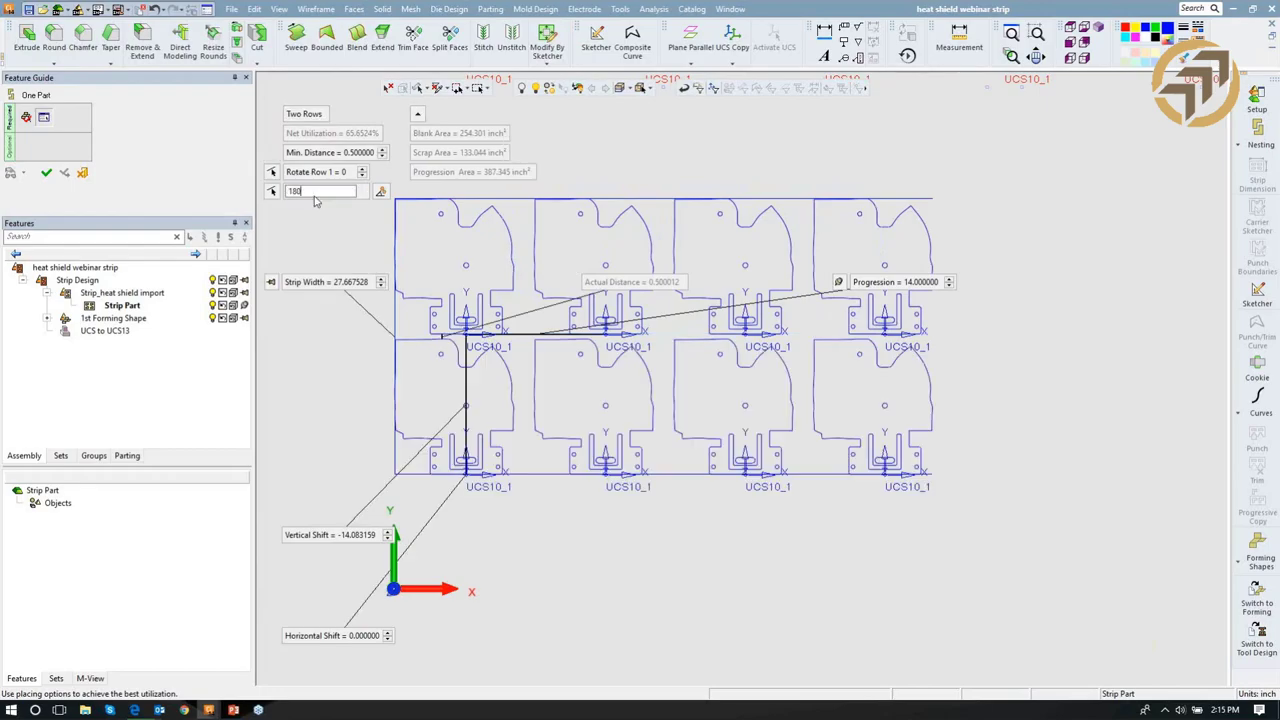
pyautogui.press('Return')
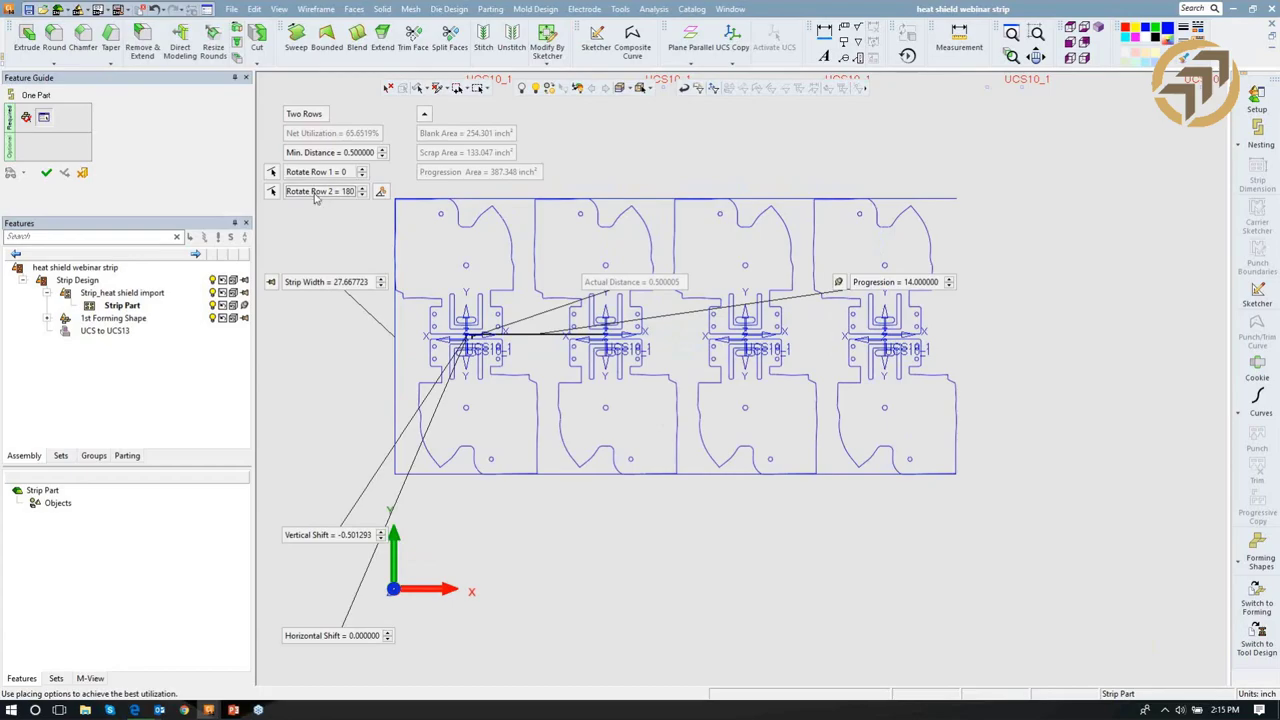
pyautogui.click(312, 114)
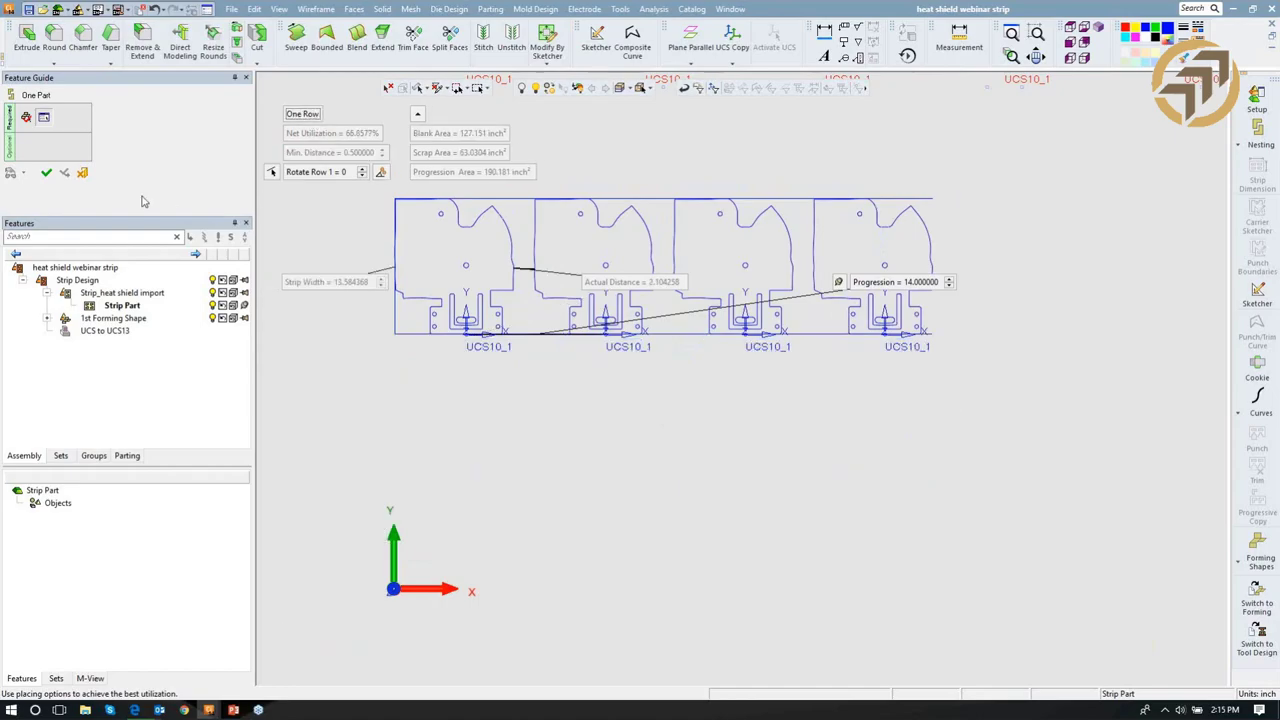
# Apply the one-row nesting and set up the Strip Dimension with 10 progressions.
pyautogui.click(47, 174)
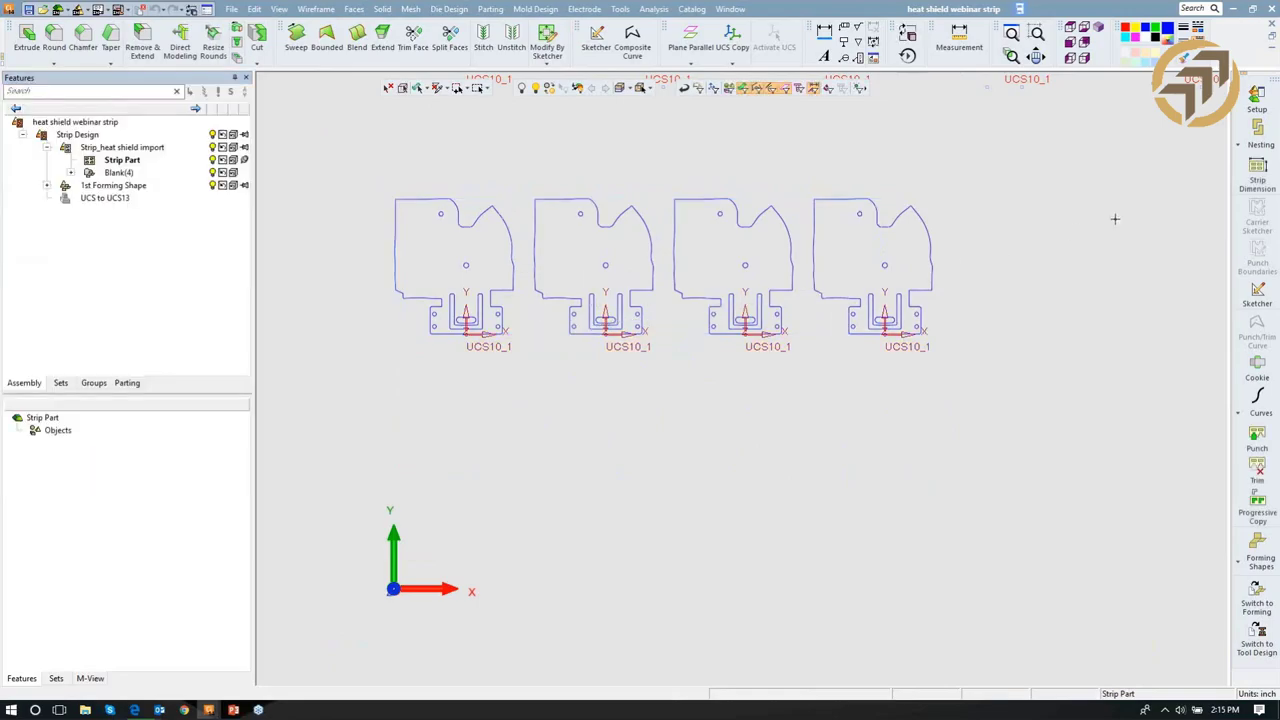
pyautogui.click(1257, 172)
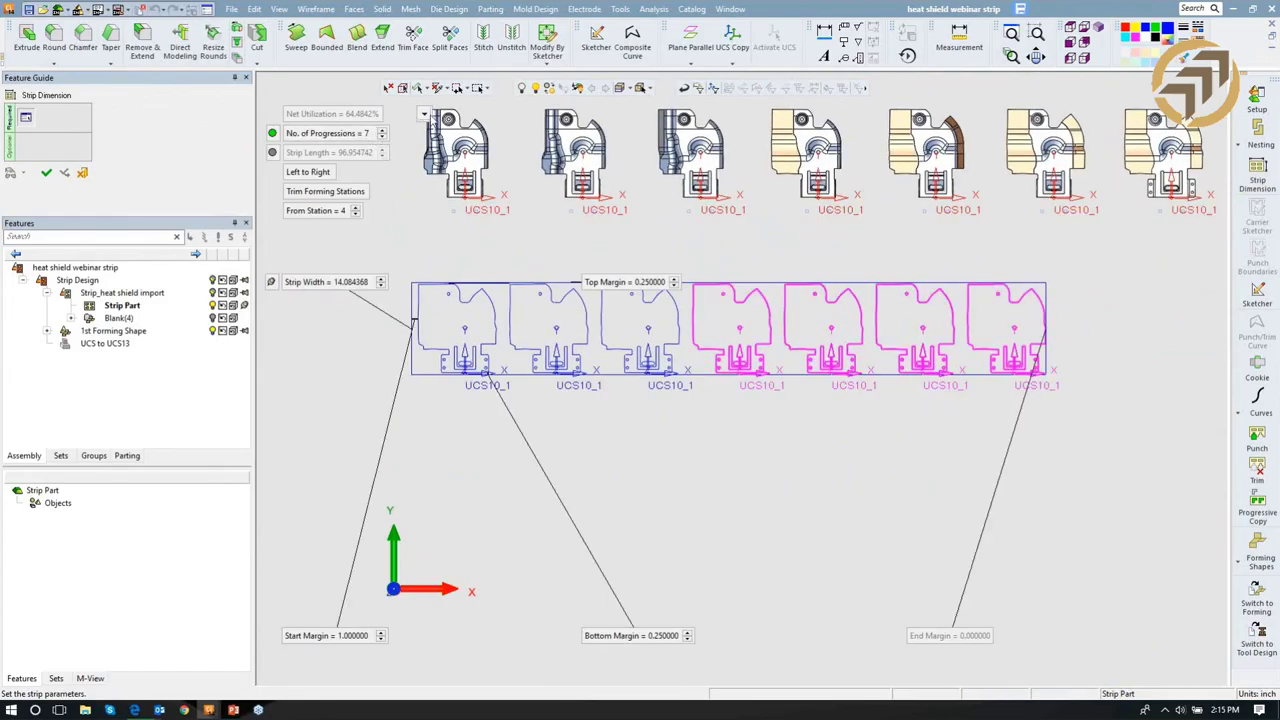
pyautogui.click(424, 114)
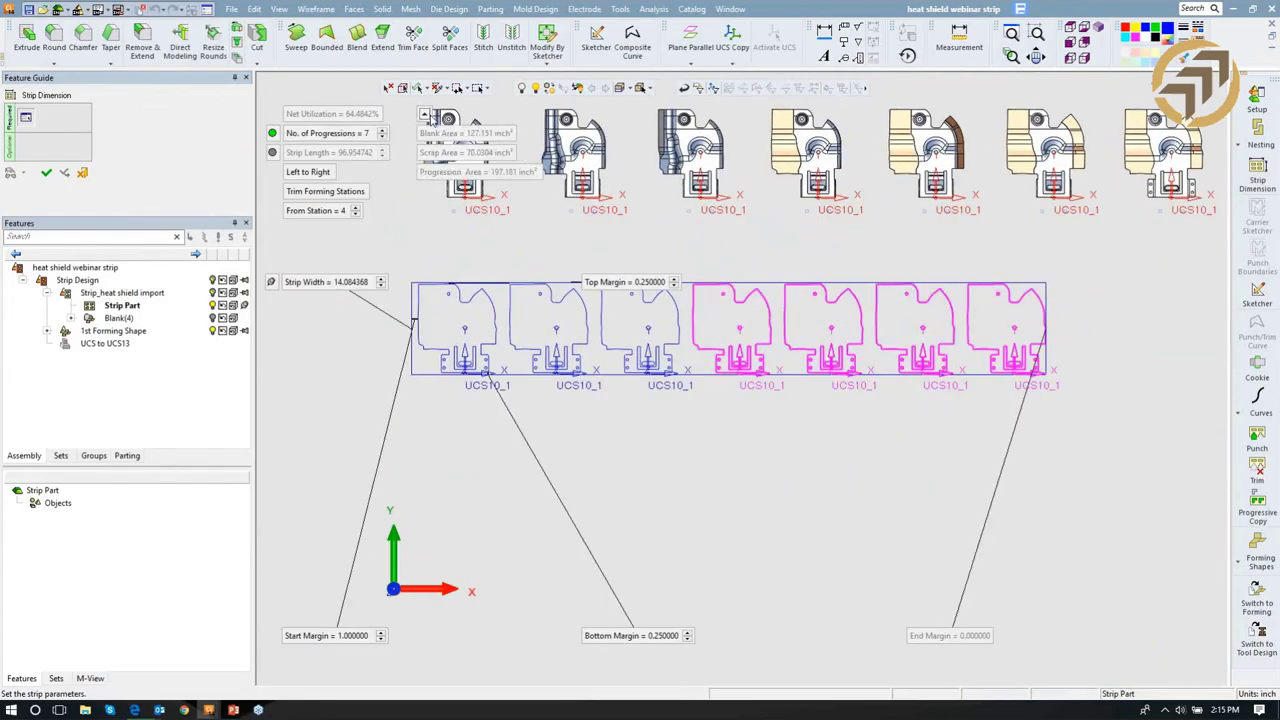
pyautogui.click(383, 131)
pyautogui.click(383, 131)
pyautogui.click(383, 131)
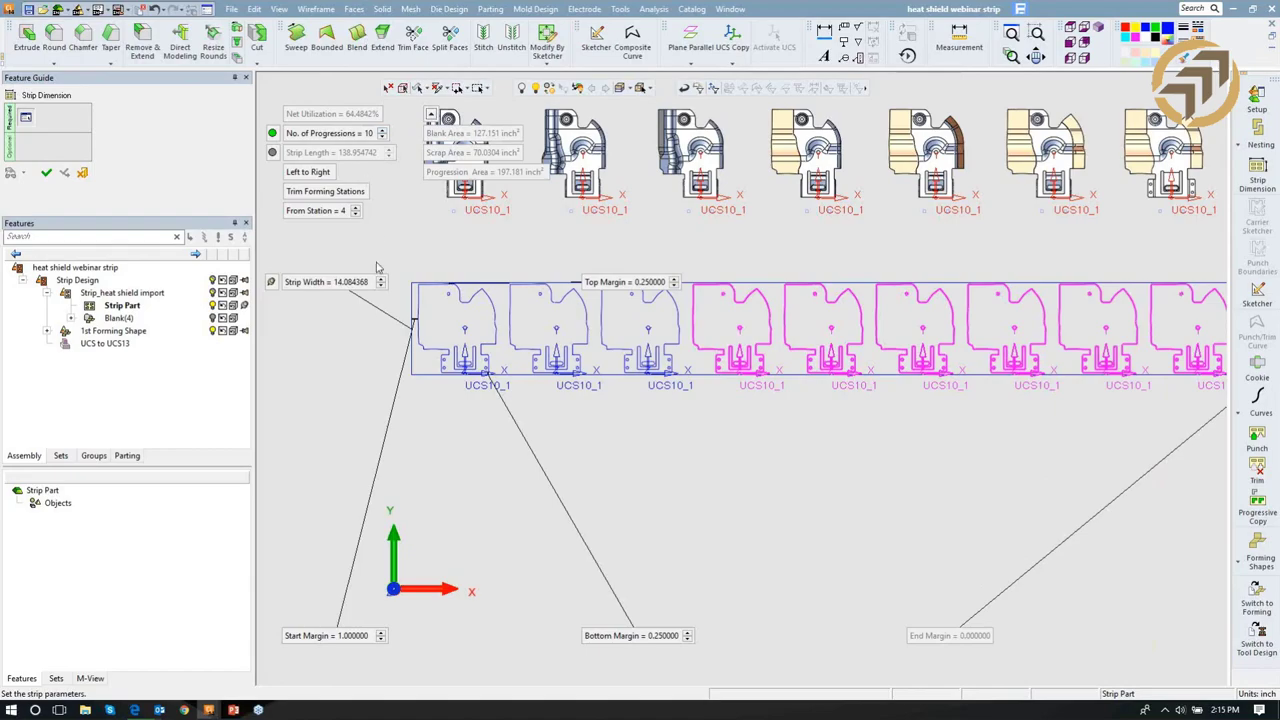
# Set the strip's top margin to 0 and its bottom margin to 2 inches.
pyautogui.moveTo(381, 306); pyautogui.dragTo(401, 243, button='middle')
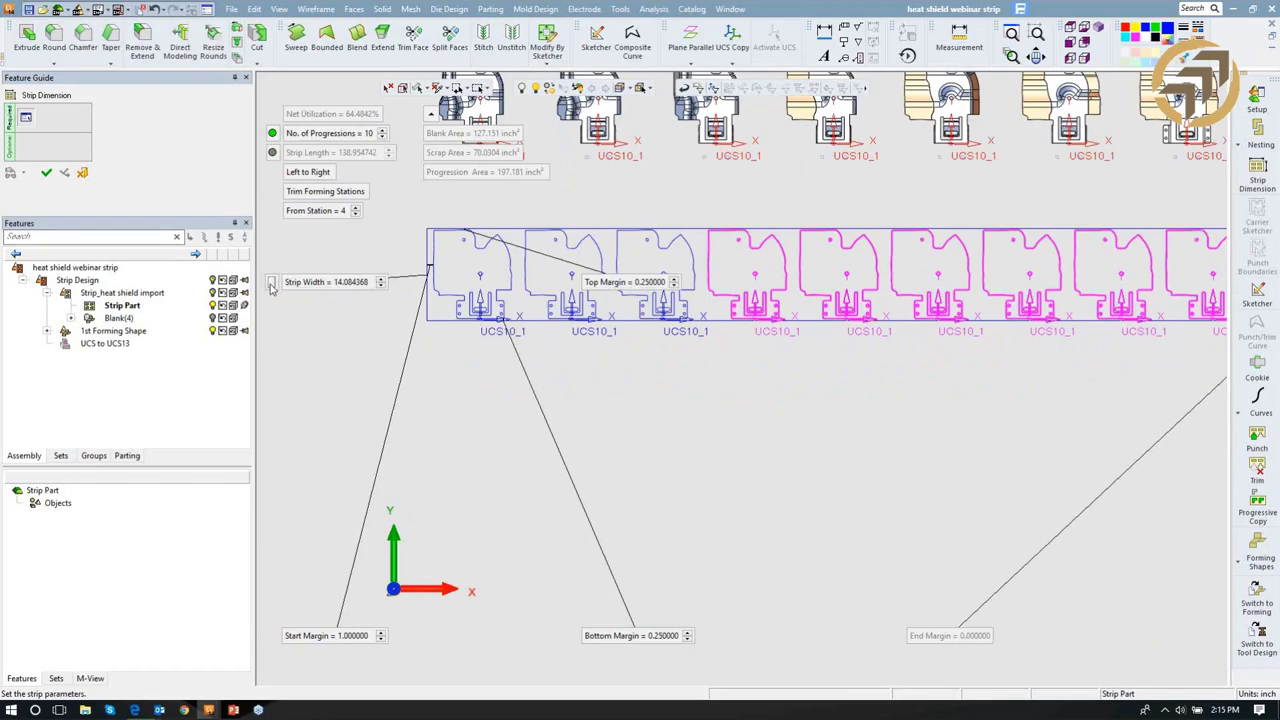
pyautogui.doubleClick(598, 284)
pyautogui.write('0')
pyautogui.press('Return')
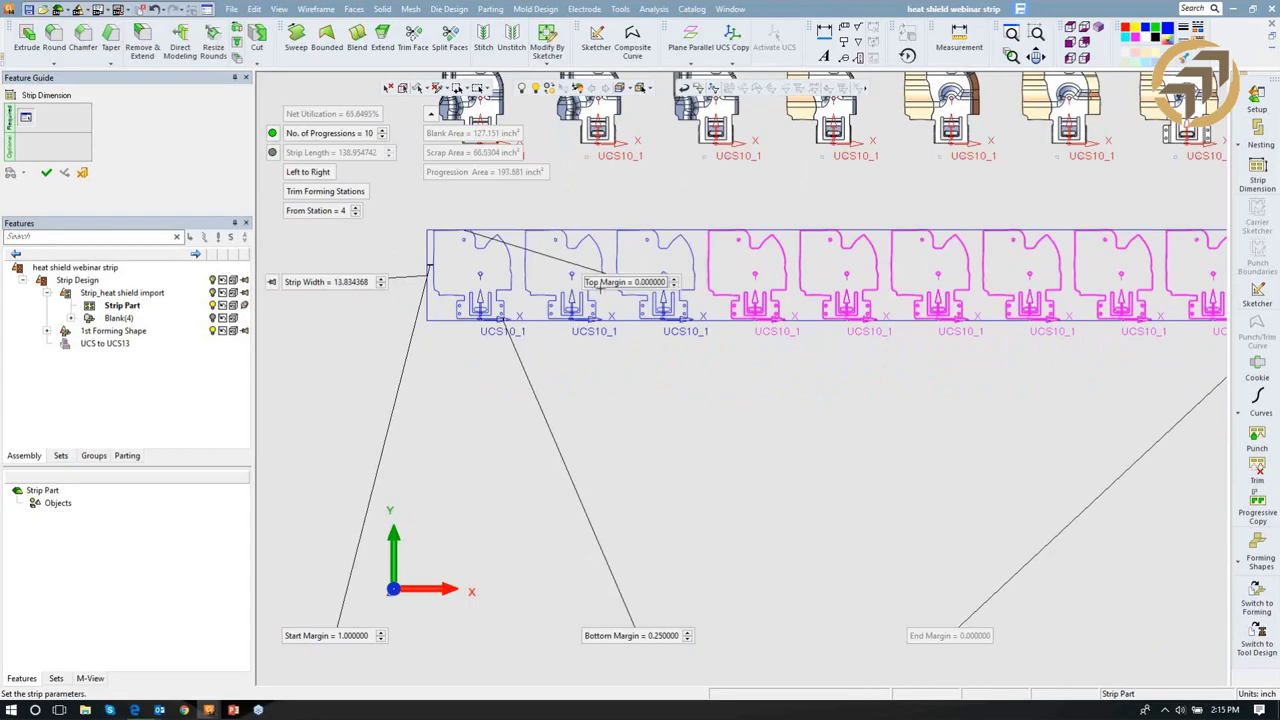
pyautogui.doubleClick(630, 637)
pyautogui.write('2')
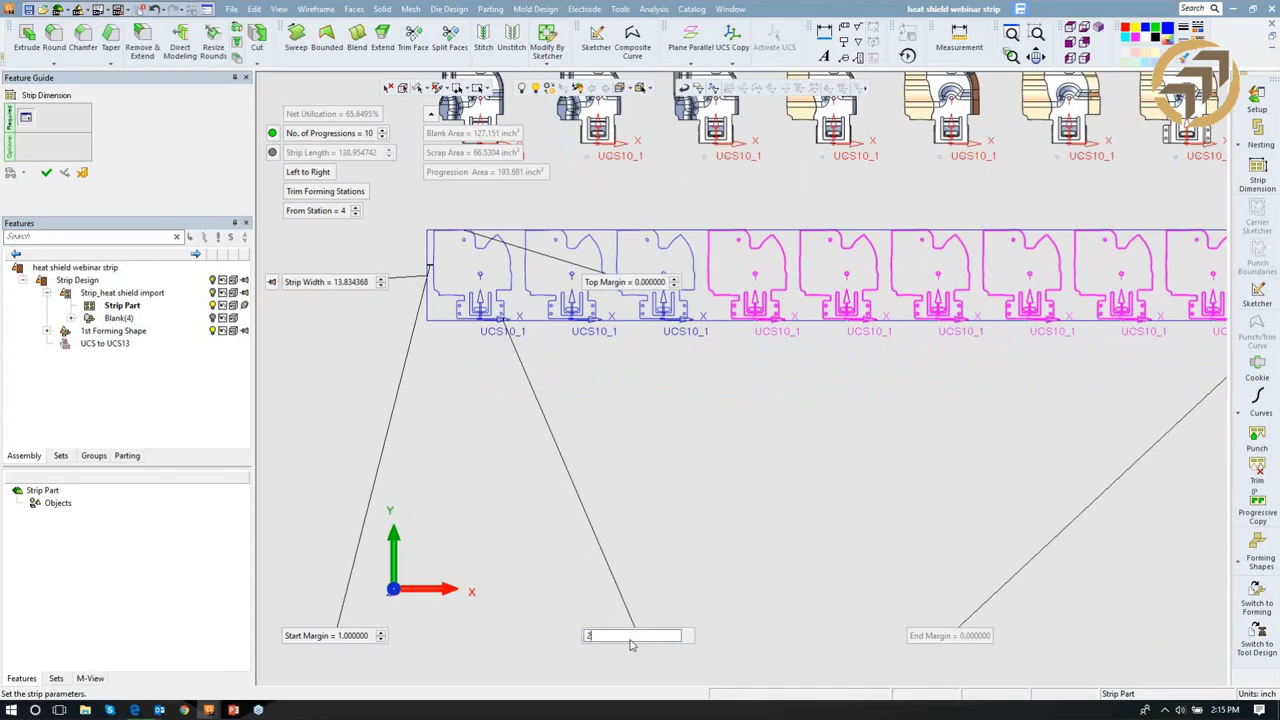
pyautogui.press('Return')
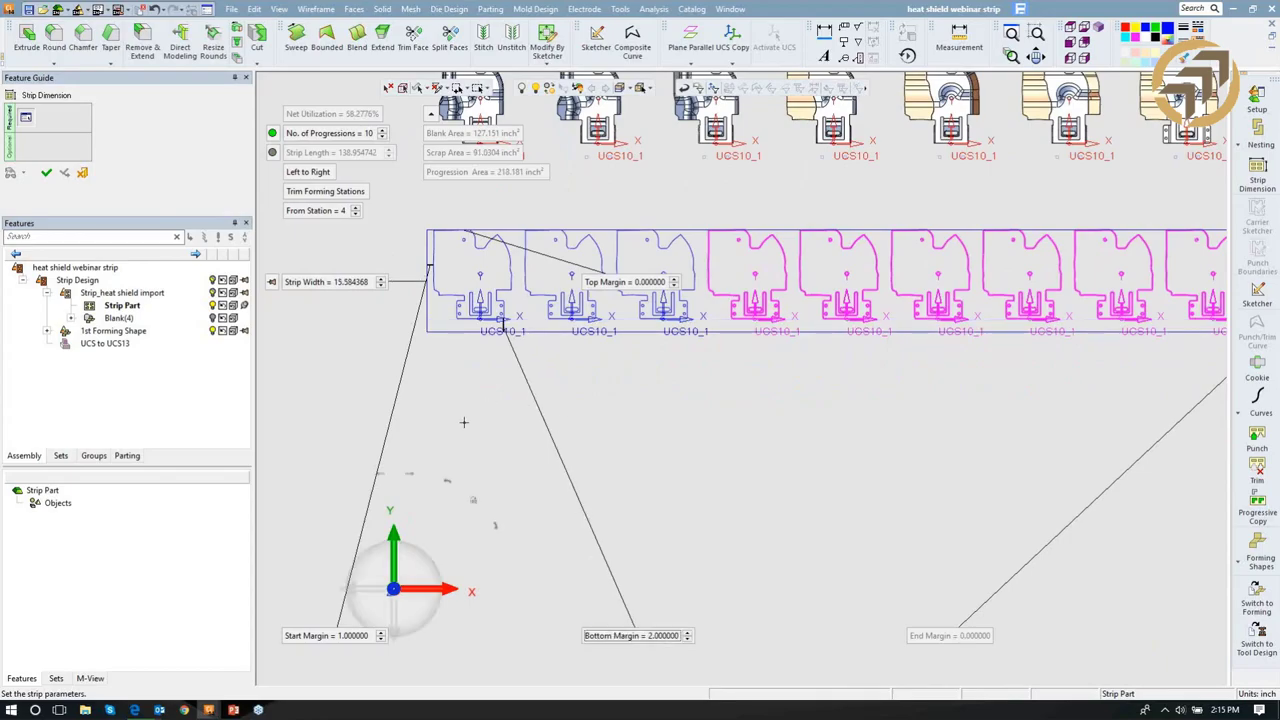
pyautogui.keyDown('ctrl'); pyautogui.moveTo(523, 370); pyautogui.dragTo(592, 280, button='middle'); pyautogui.keyUp('ctrl')
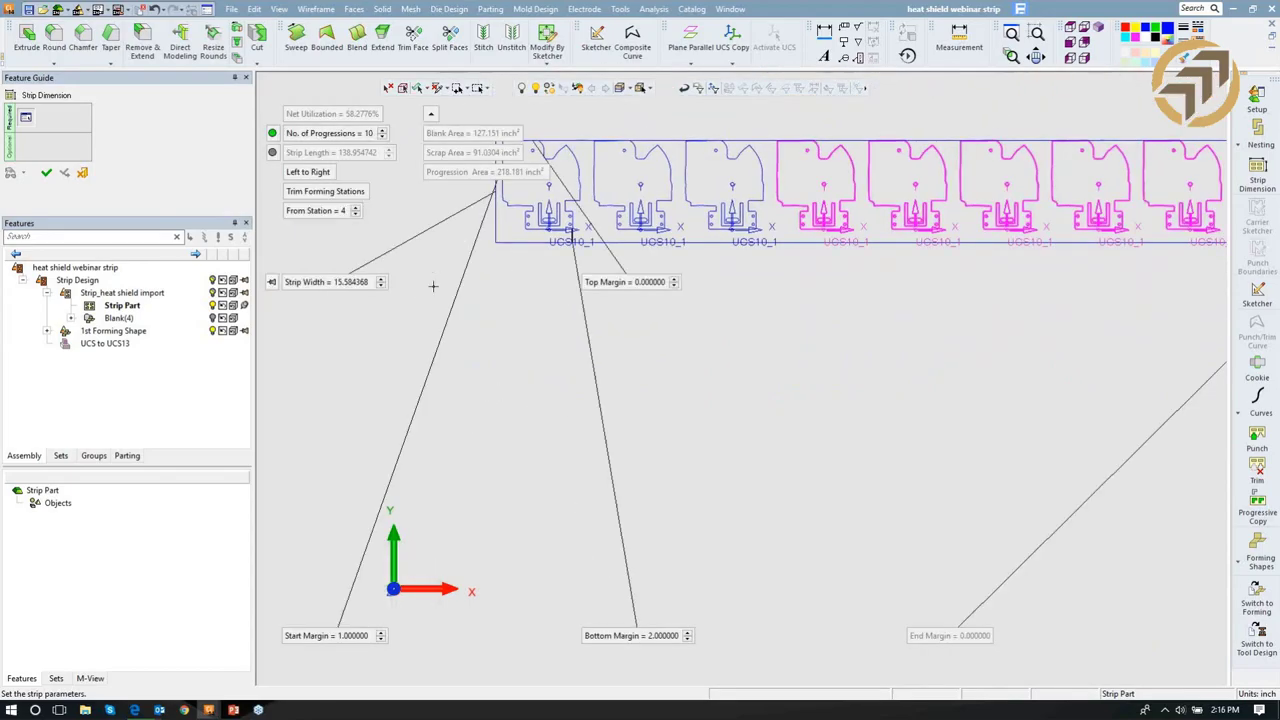
# Set the strip's start margin to 10 inches and apply the strip dimensions.
pyautogui.doubleClick(330, 635)
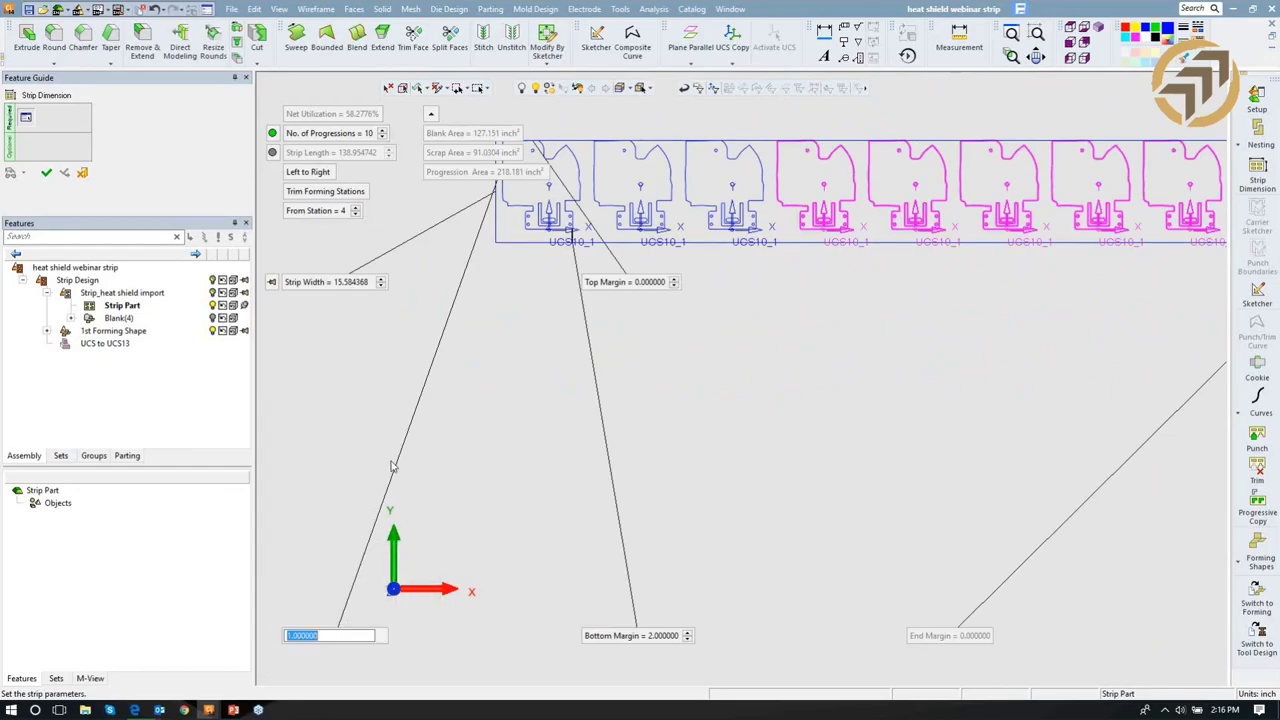
pyautogui.write('10')
pyautogui.press('Return')
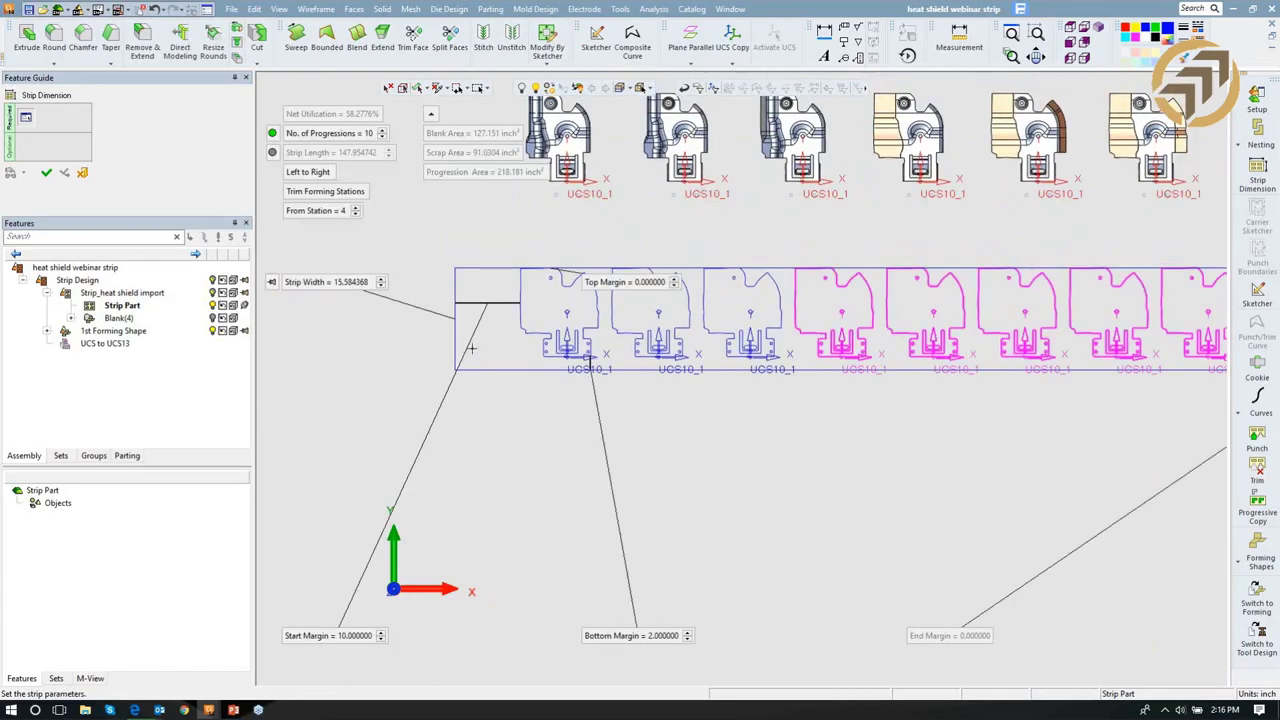
pyautogui.keyDown('ctrl'); pyautogui.moveTo(722, 364); pyautogui.dragTo(577, 355, button='middle'); pyautogui.keyUp('ctrl')
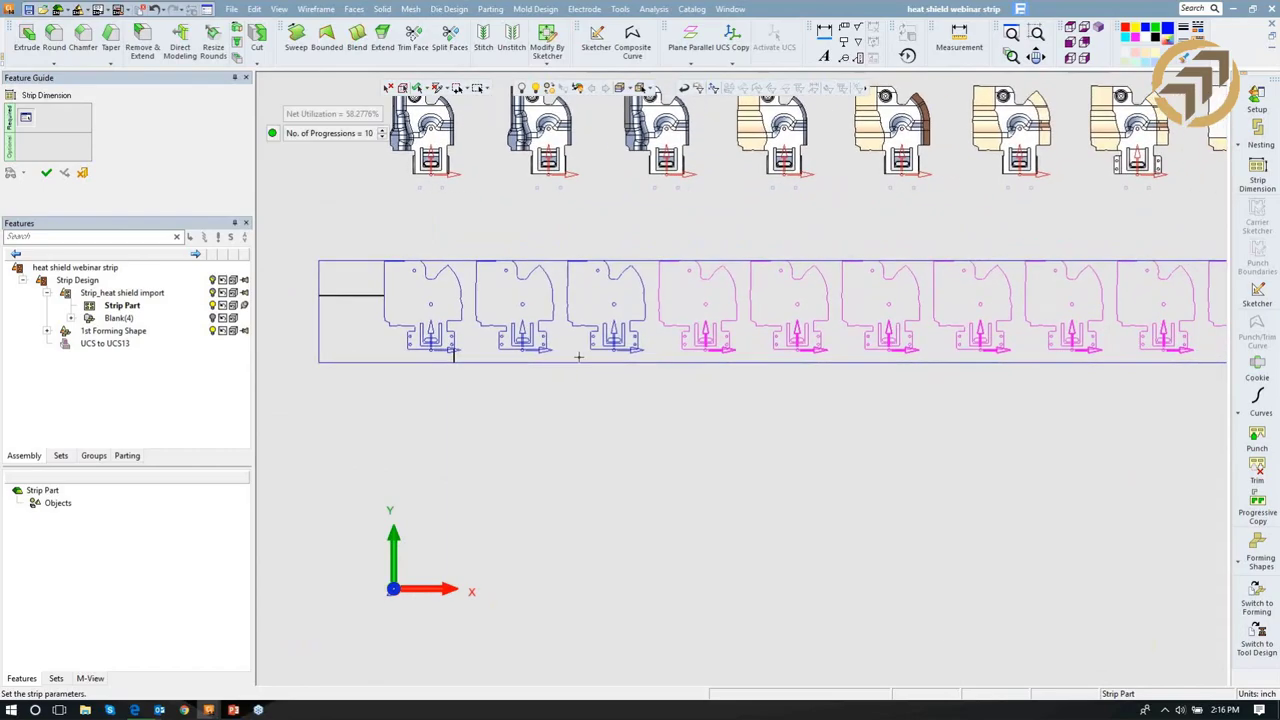
pyautogui.click(45, 173)
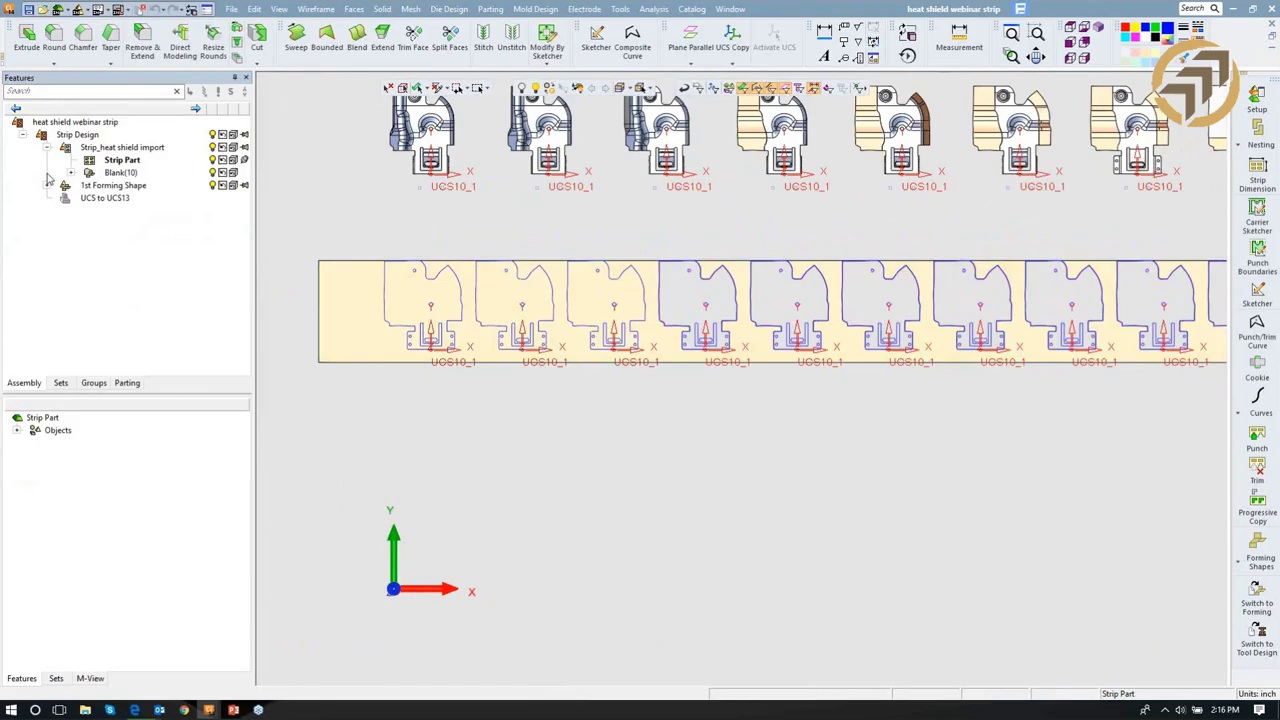
# Start a sketch on the strip and add its two long edges and the blanks' slot and corner points as reference geometry.
pyautogui.moveTo(428, 245); pyautogui.dragTo(436, 306, button='middle')
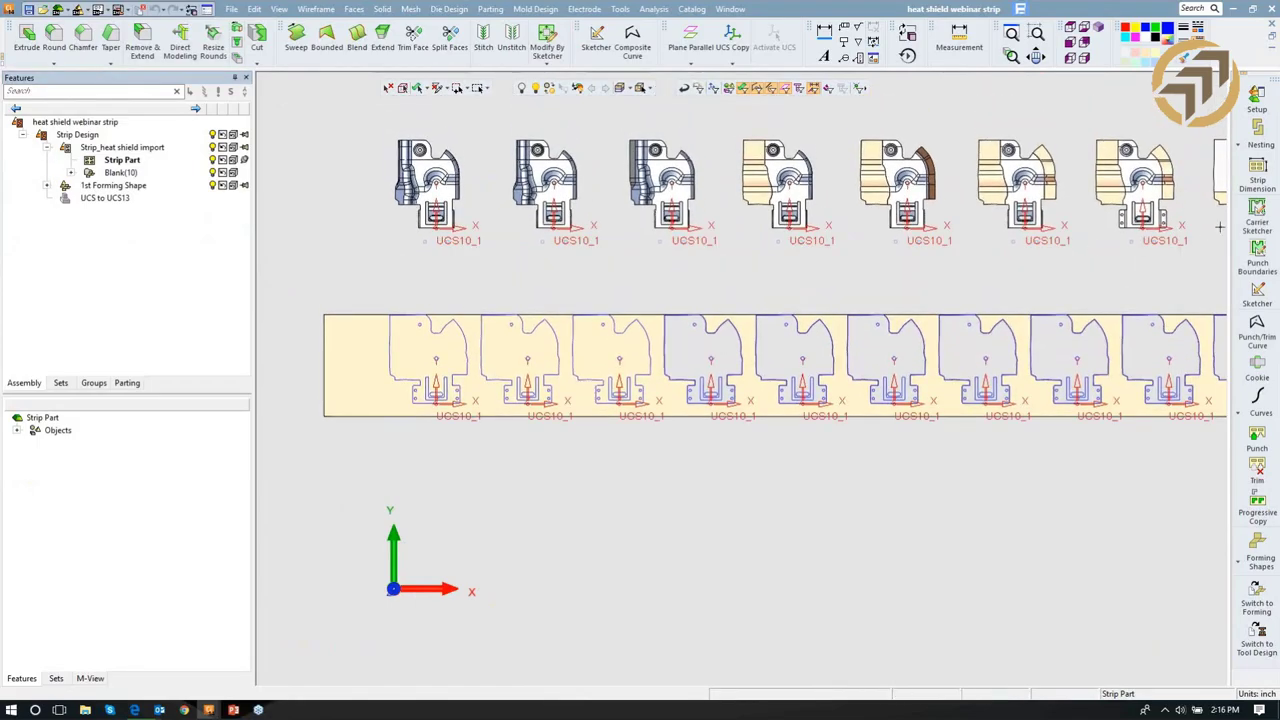
pyautogui.click(1259, 225)
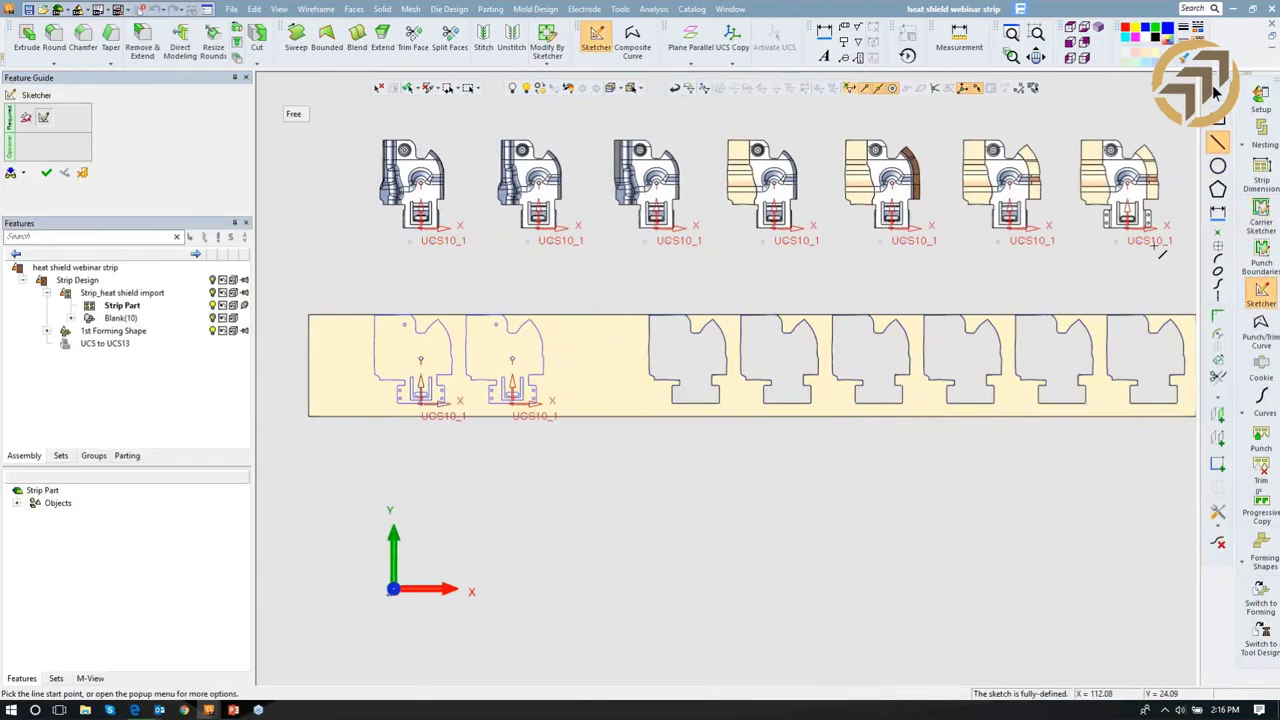
pyautogui.keyDown('ctrl'); pyautogui.moveTo(632, 383); pyautogui.dragTo(816, 375, button='middle'); pyautogui.keyUp('ctrl')
pyautogui.keyDown('ctrl'); pyautogui.moveTo(759, 476); pyautogui.dragTo(719, 161, button='right'); pyautogui.keyUp('ctrl')
pyautogui.moveTo(641, 286); pyautogui.dragTo(840, 300, button='middle')
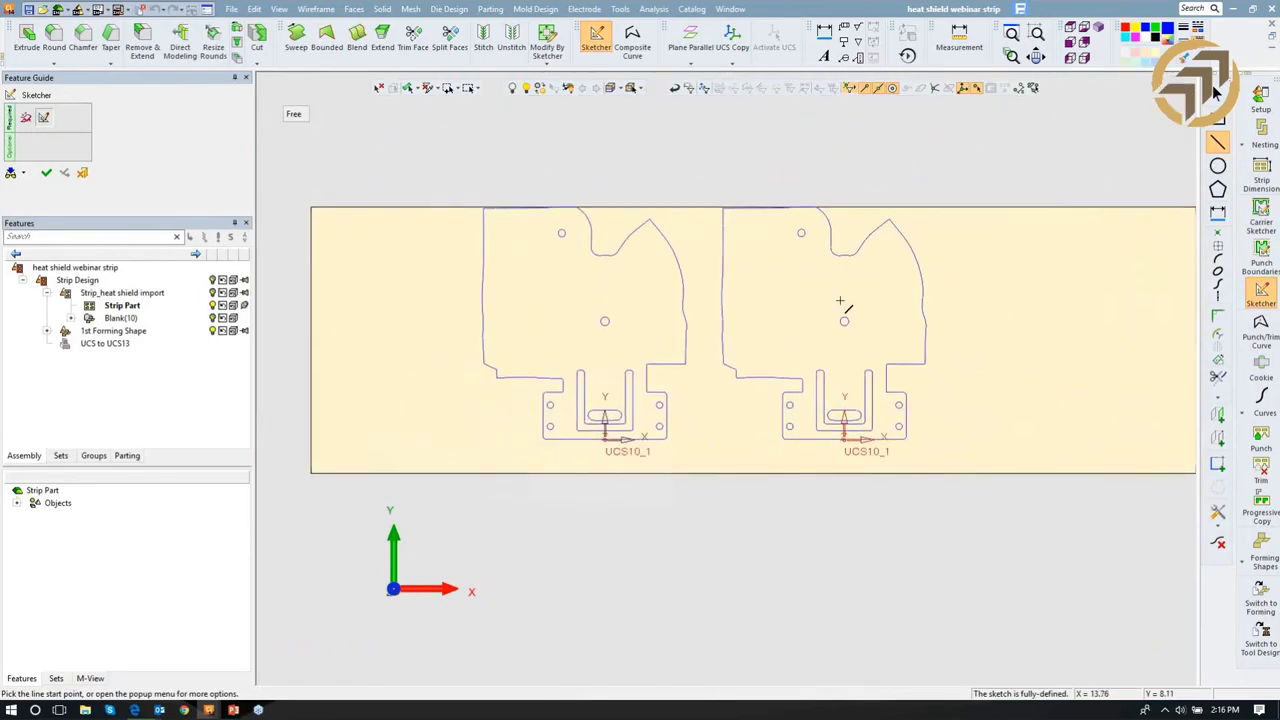
pyautogui.click(1218, 438)
pyautogui.click(597, 208)
pyautogui.click(685, 472)
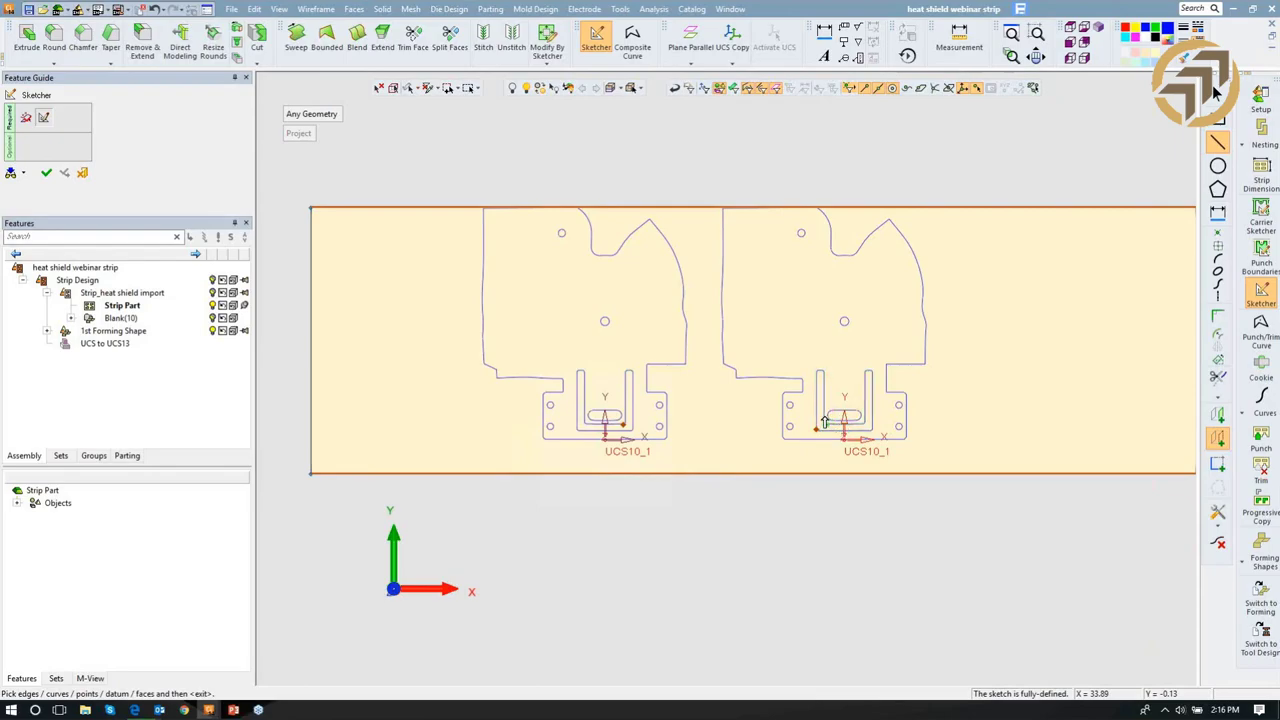
pyautogui.scroll(3, 826, 365)
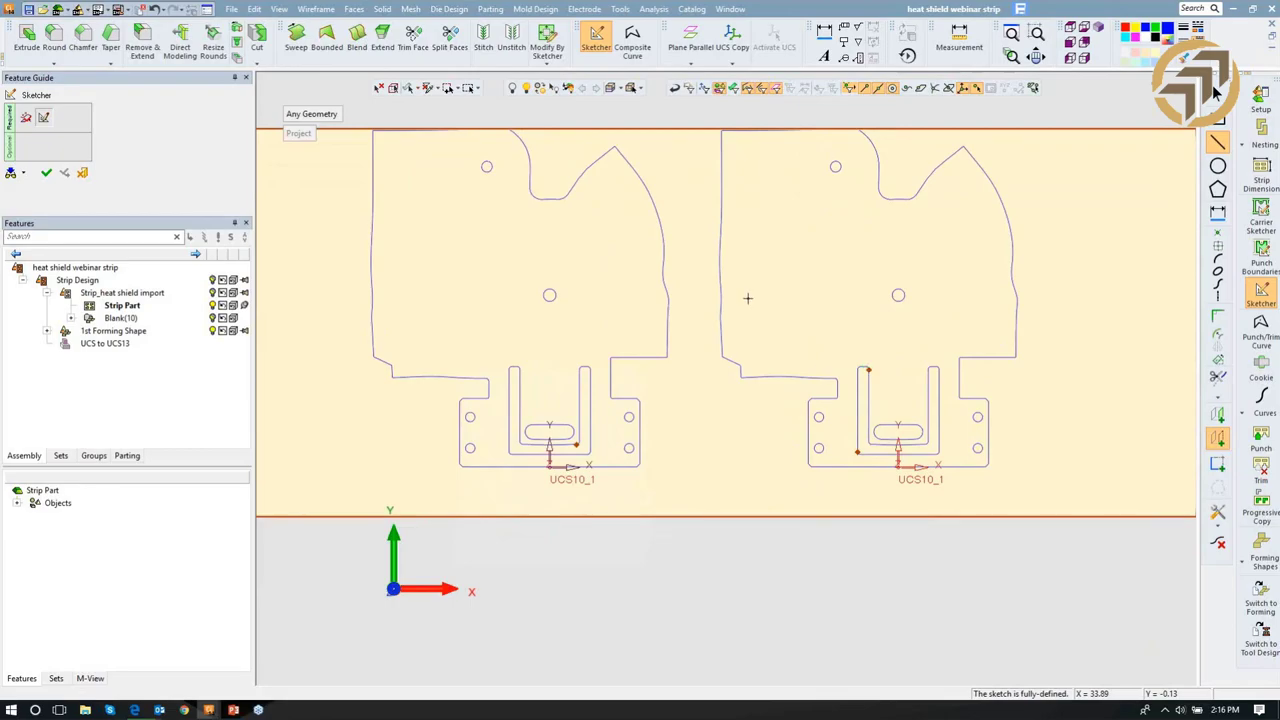
pyautogui.keyDown('ctrl'); pyautogui.moveTo(747, 363); pyautogui.dragTo(737, 517, button='middle'); pyautogui.keyUp('ctrl')
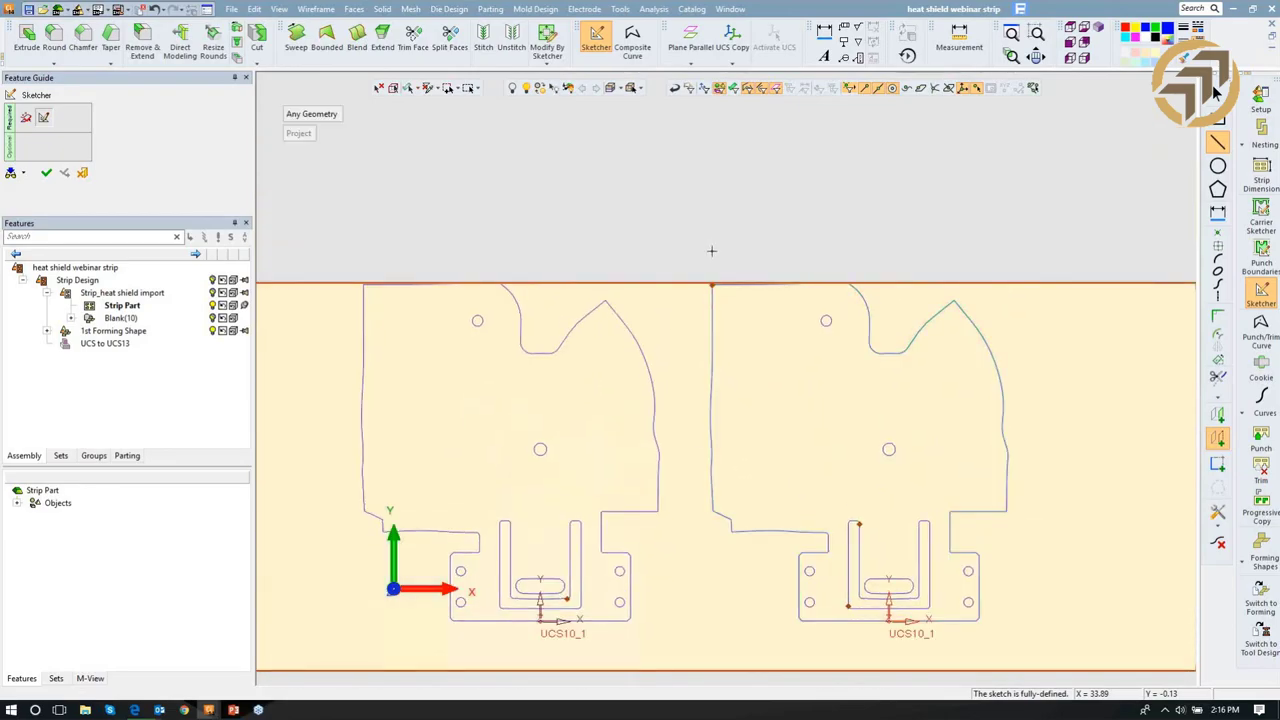
pyautogui.scroll(-3, 1038, 240)
pyautogui.middleClick(1038, 240)
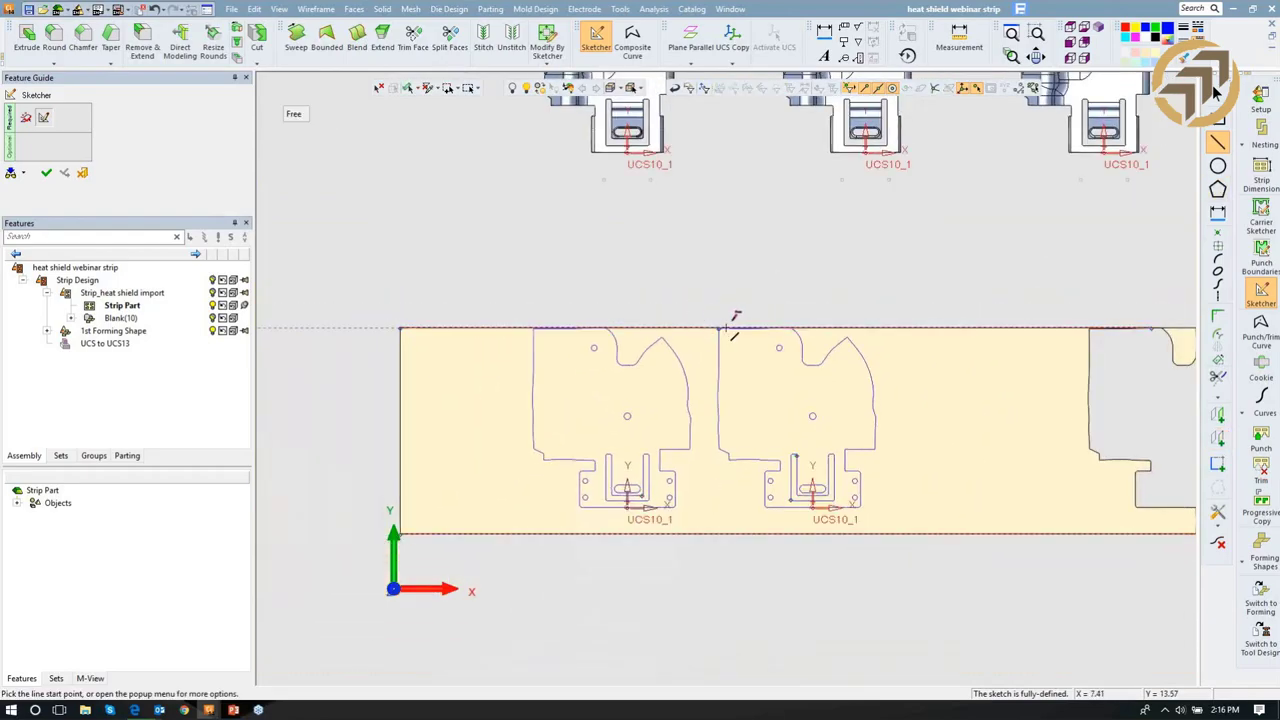
# Sketch an open three-sided profile above the strip's upper edge, from the second blank's upper-left corner back to the first blank's upper edge.
pyautogui.click(718, 300)
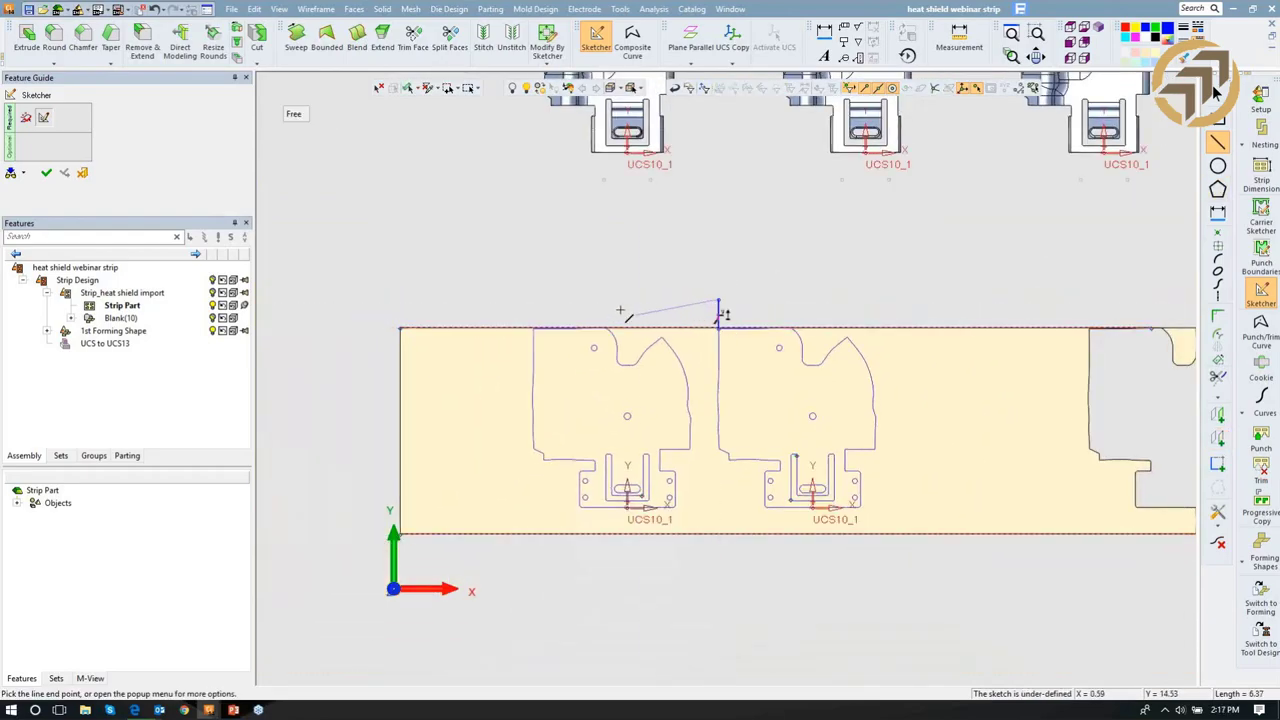
pyautogui.click(595, 300)
pyautogui.click(595, 328)
pyautogui.middleClick(614, 364)
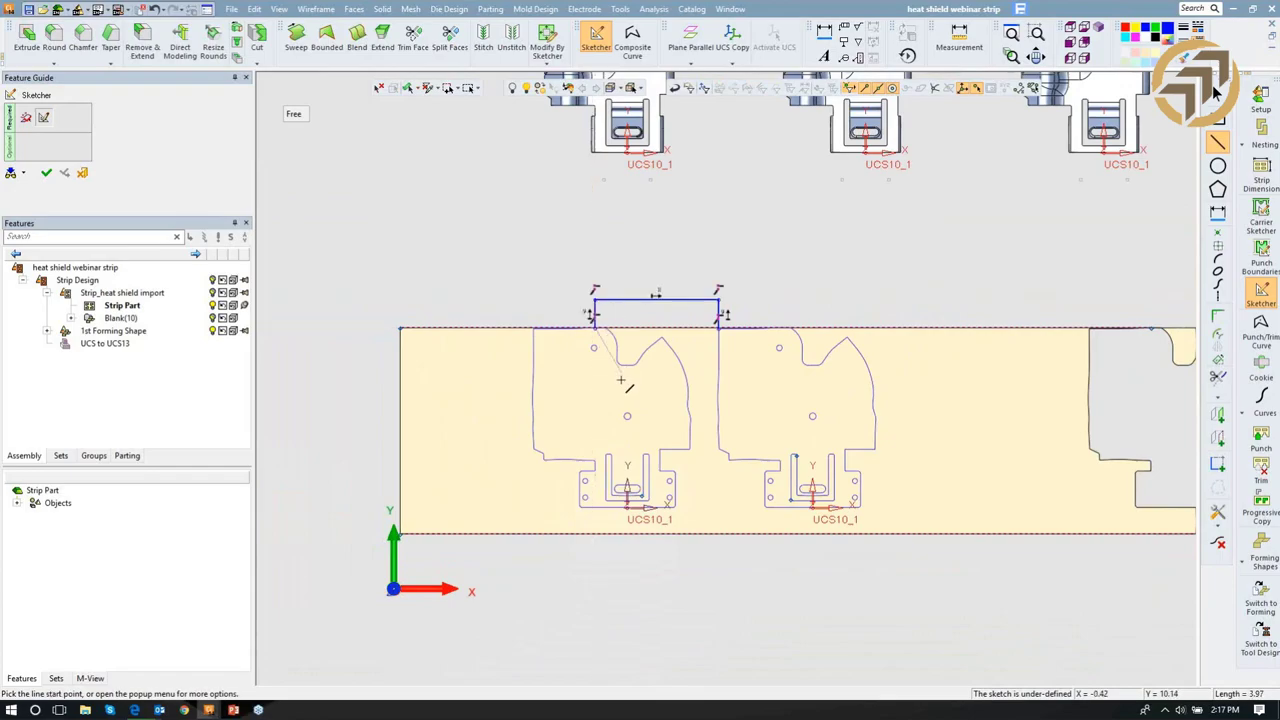
# Sketch a horizontal line across the gap between the first two blanks, overlapping both outlines.
pyautogui.click(676, 426)
pyautogui.click(730, 426)
pyautogui.middleClick(760, 454)
# Sketch a U-shaped open profile below the blanks, linking the first blank's U-slot corner to the second blank's U-slot.
pyautogui.keyDown('ctrl'); pyautogui.moveTo(722, 387); pyautogui.dragTo(691, 349, button='right'); pyautogui.keyUp('ctrl')
pyautogui.keyDown('ctrl'); pyautogui.moveTo(691, 349); pyautogui.dragTo(711, 167, button='middle'); pyautogui.keyUp('ctrl')
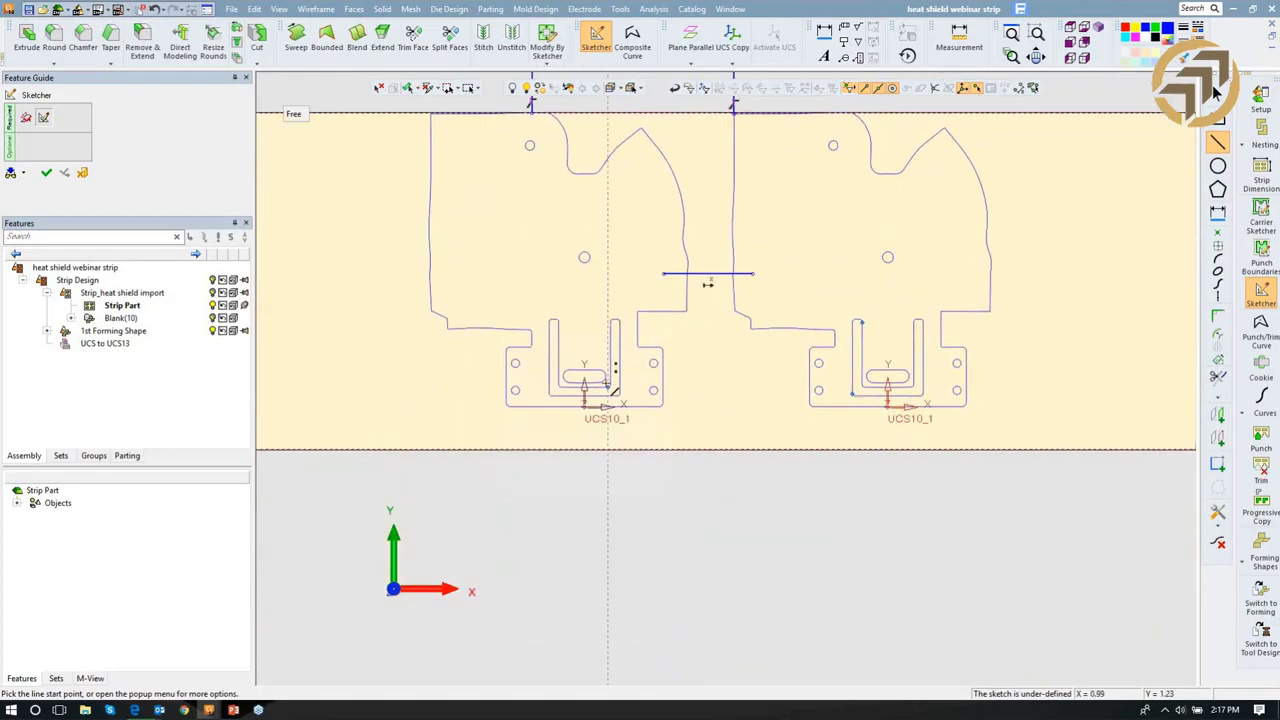
pyautogui.click(607, 428)
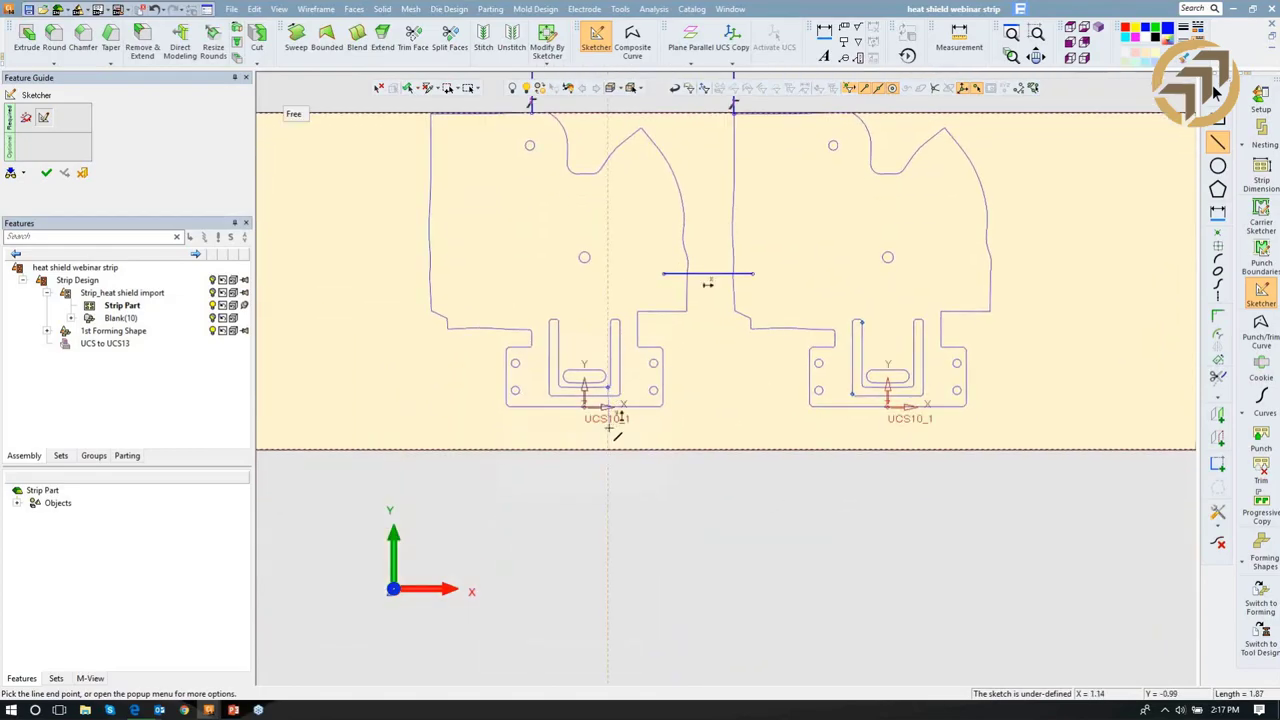
pyautogui.click(861, 428)
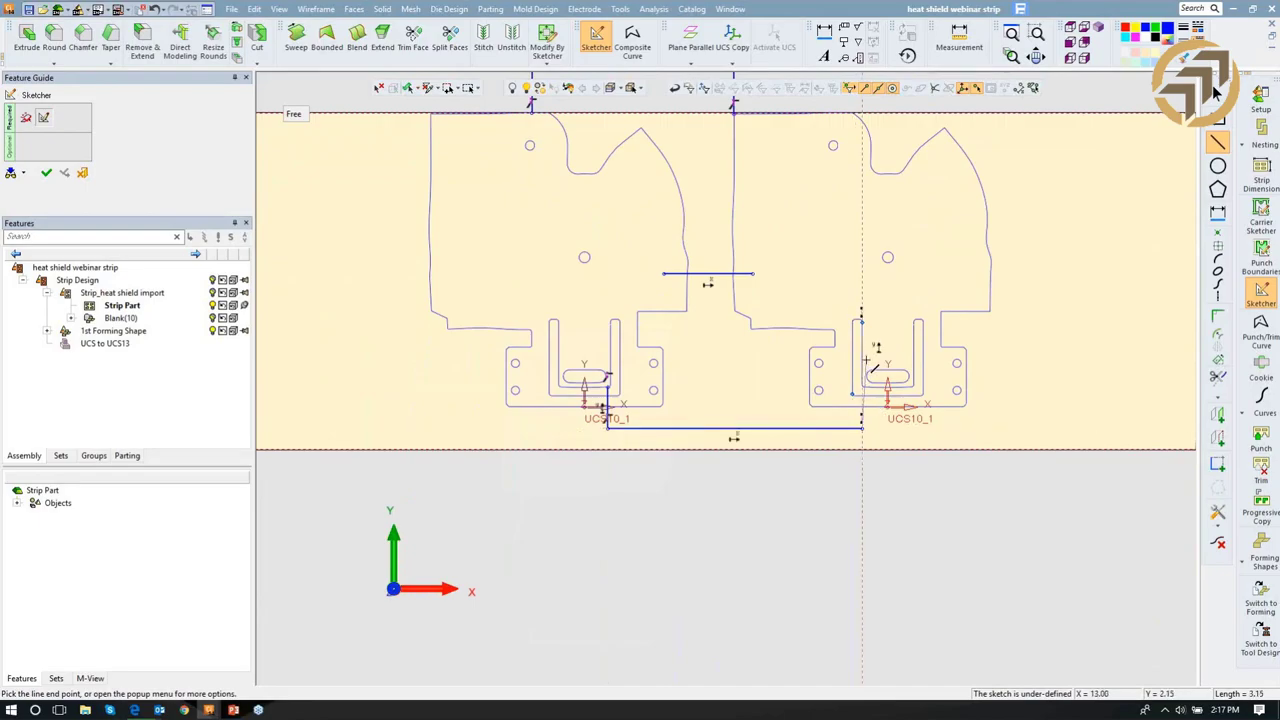
# Dimension the lower profile line 1 inch from the strip's lower edge and the upper profile line 0.5 inch from its upper edge.
pyautogui.click(1217, 212)
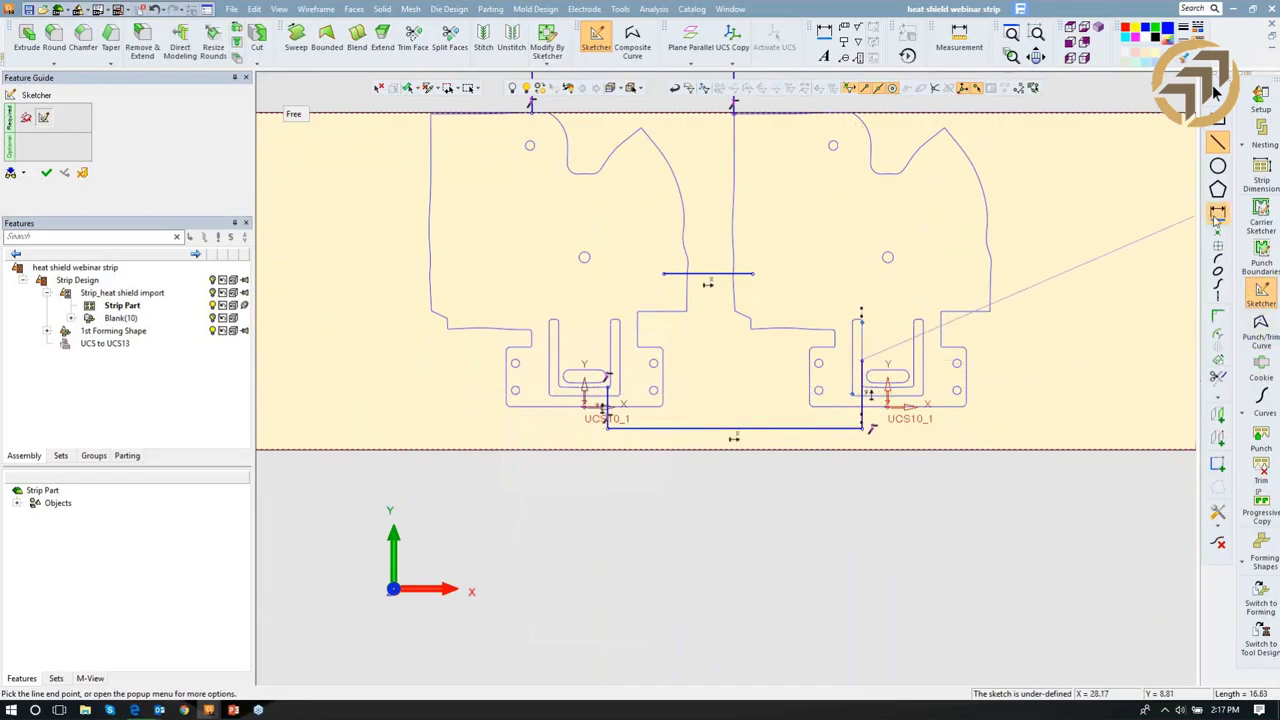
pyautogui.click(759, 440)
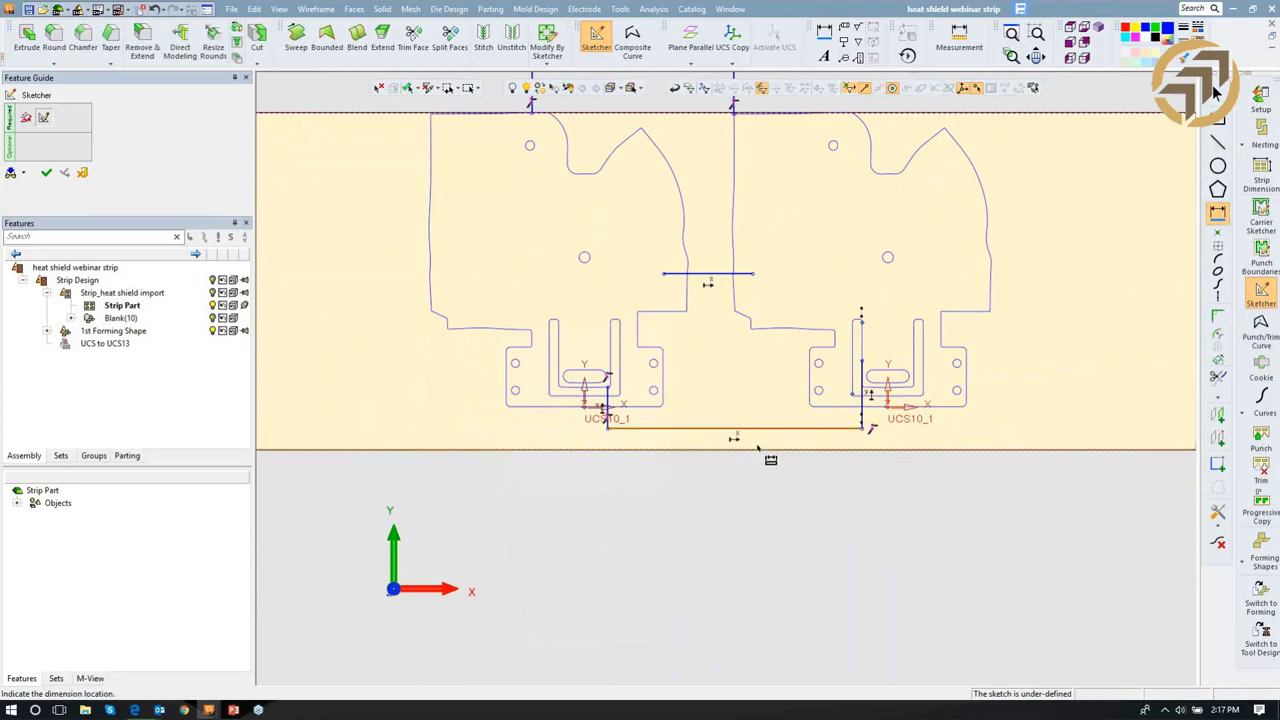
pyautogui.click(757, 444)
pyautogui.press('Return')
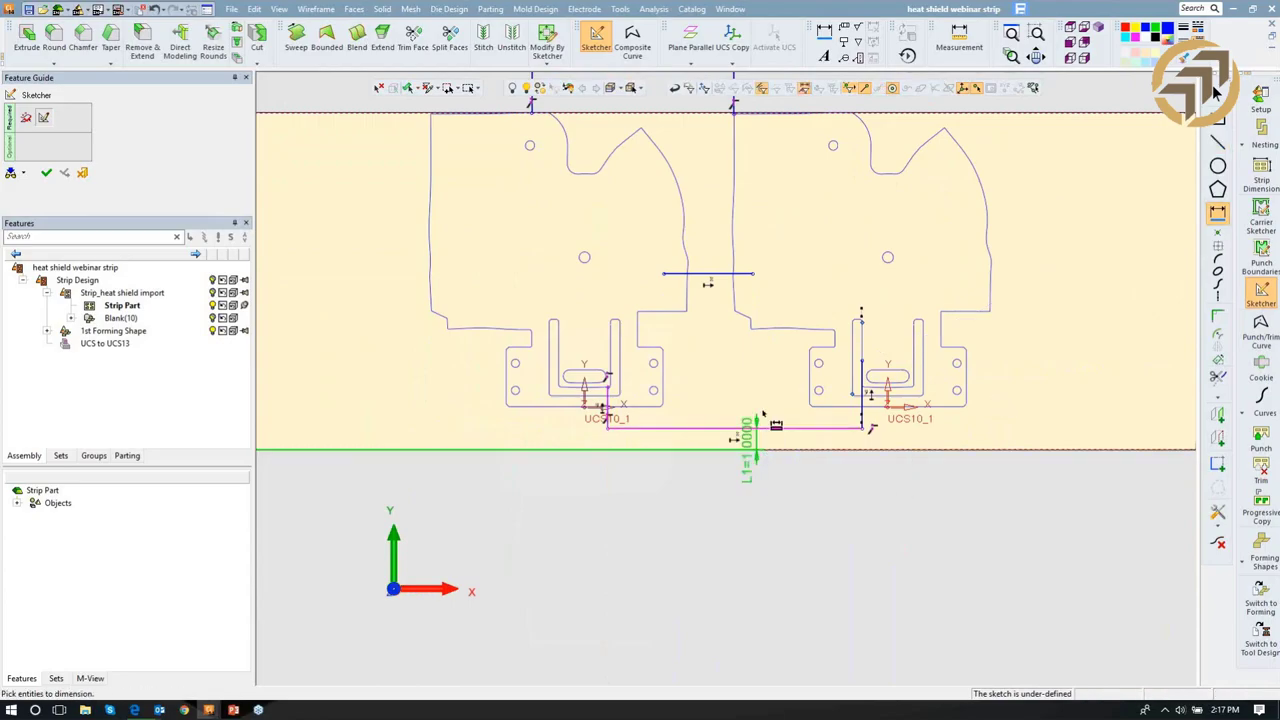
pyautogui.moveTo(697, 231); pyautogui.dragTo(709, 358, button='middle')
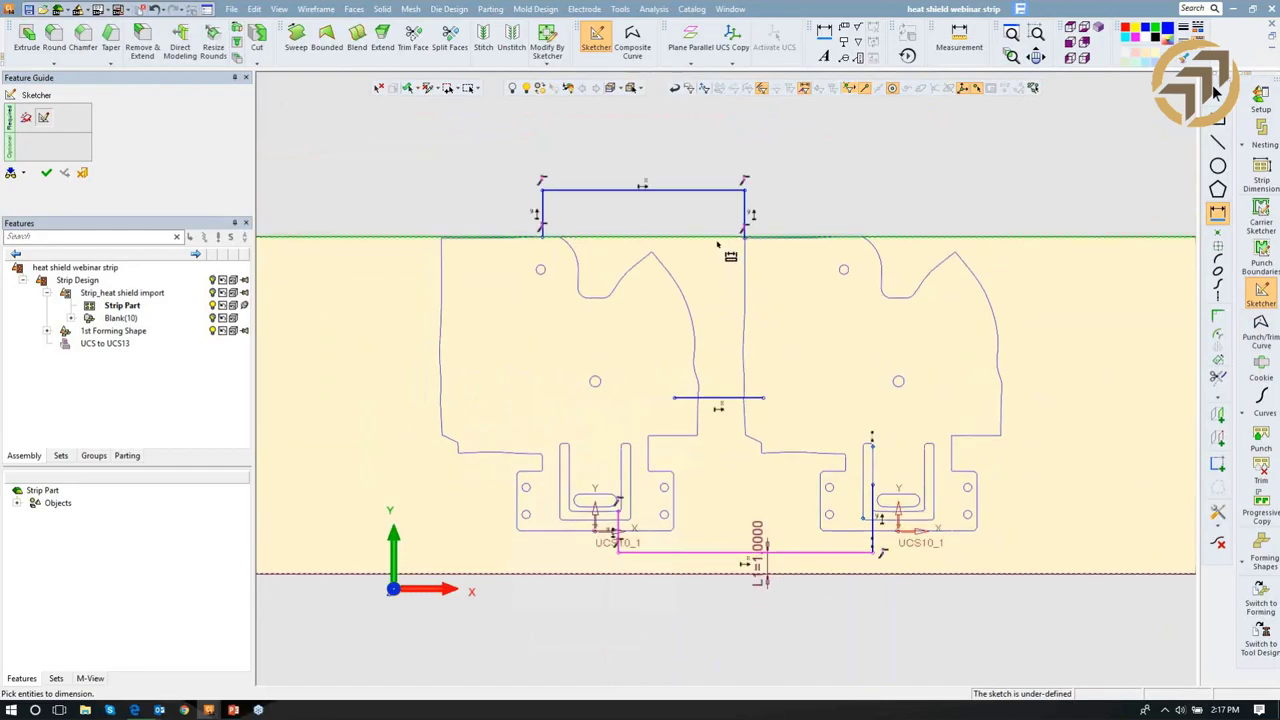
pyautogui.click(720, 191)
pyautogui.click(710, 215)
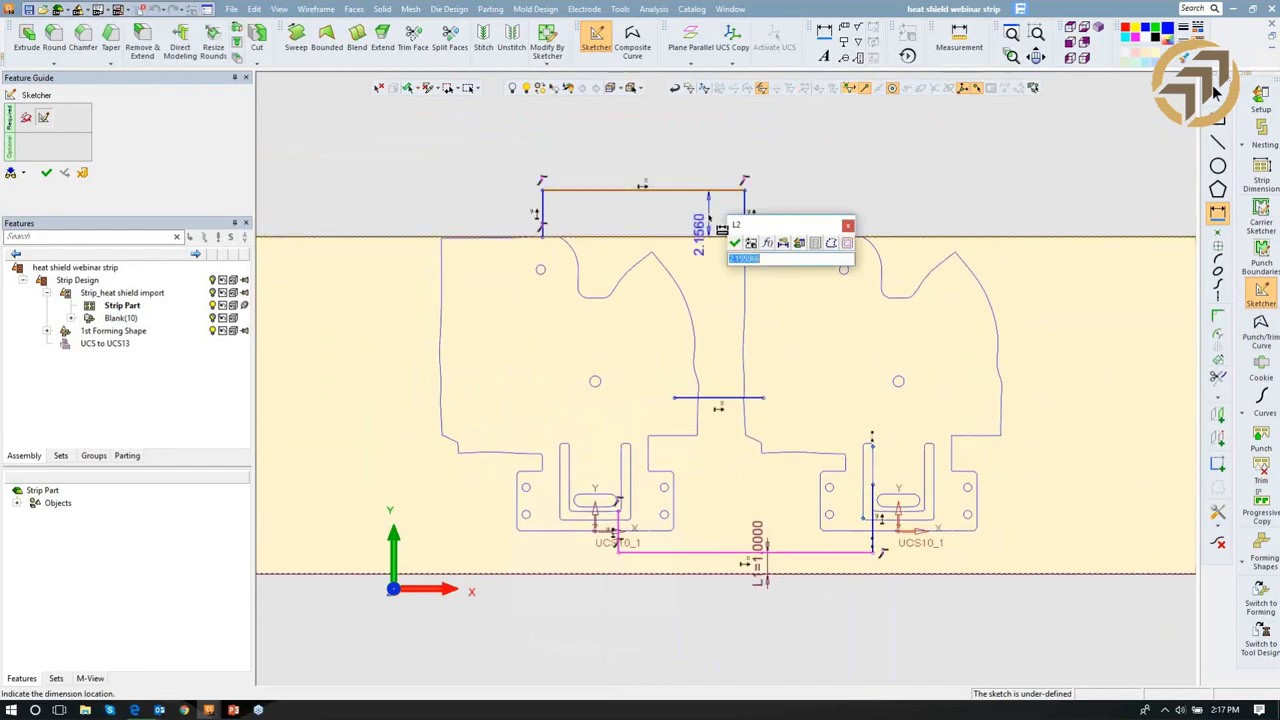
pyautogui.write('.5')
pyautogui.press('Return')
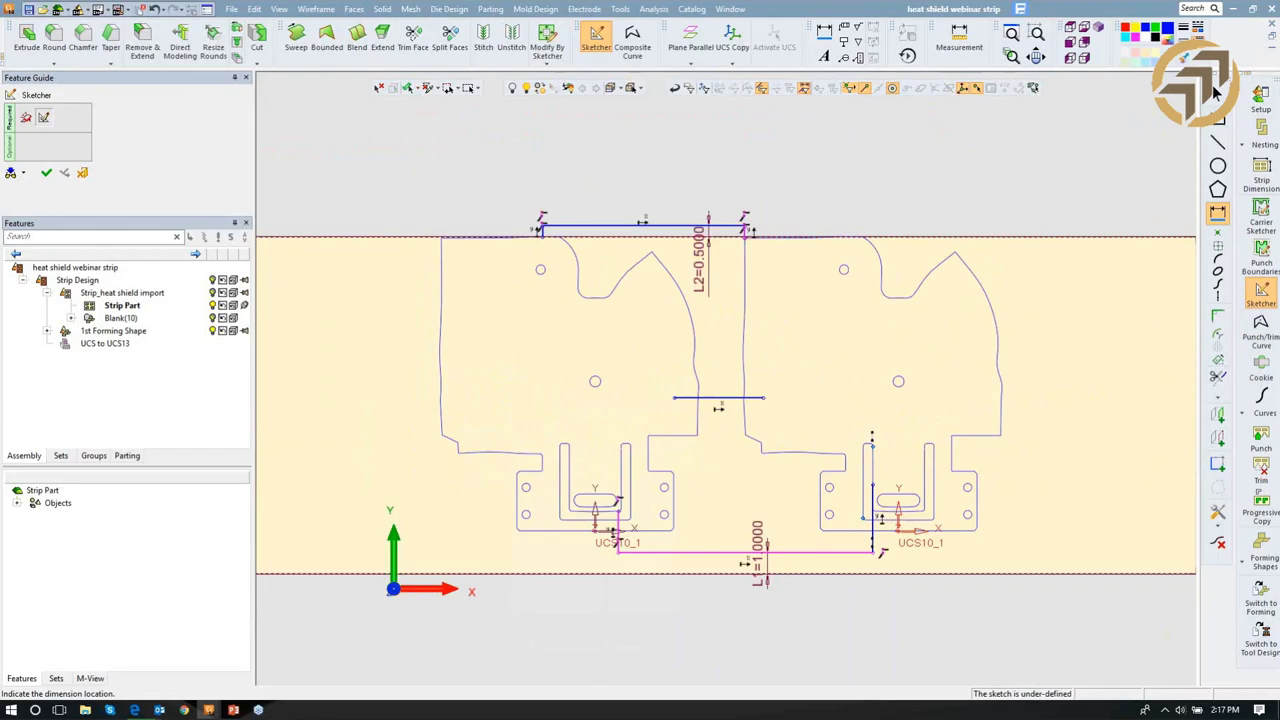
# Add a 0.5 inch diameter circle directly below the first blank's UCS origin, level with the lower profile line, and finish the sketch.
pyautogui.click(1218, 166)
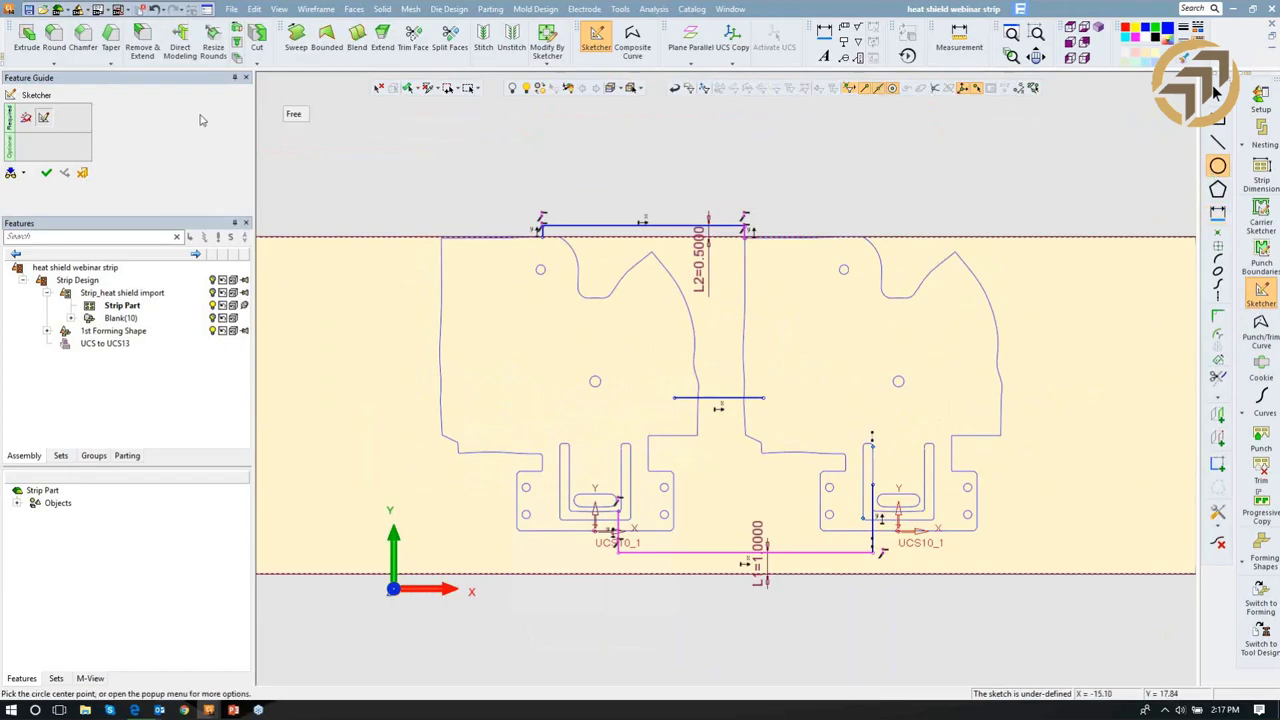
pyautogui.moveTo(294, 157)
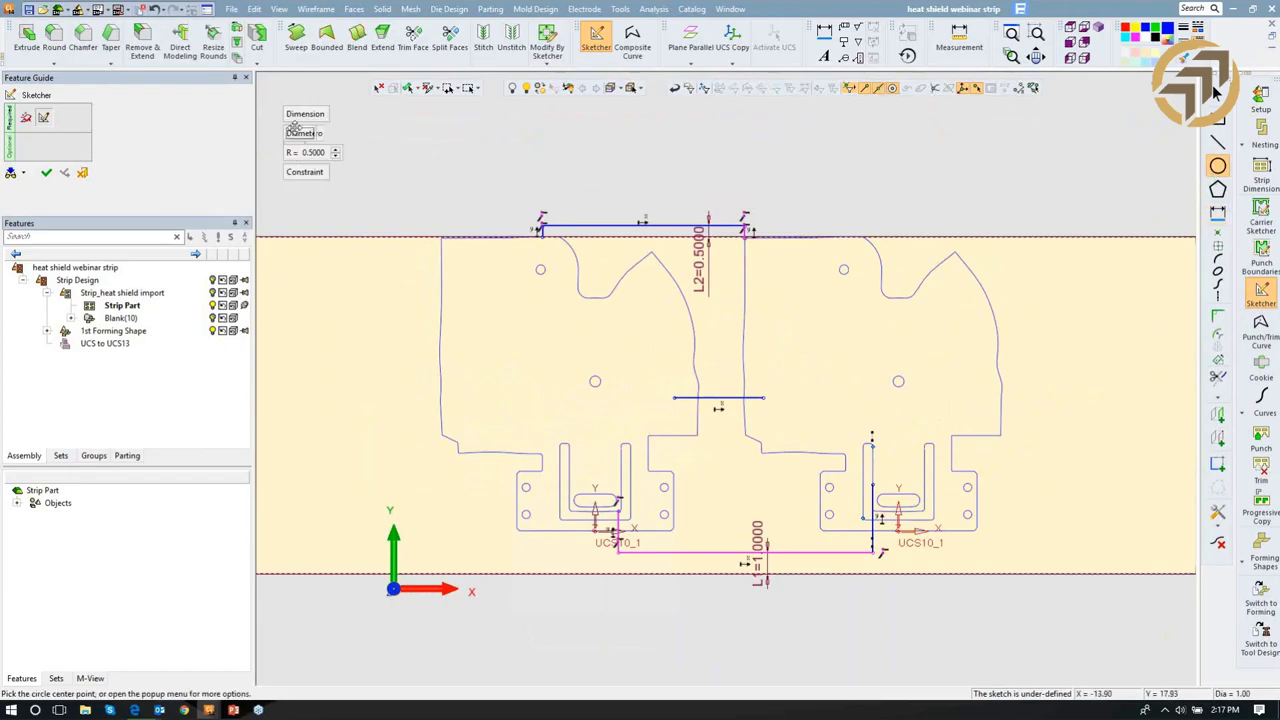
pyautogui.moveTo(406, 274)
pyautogui.mouseDown(button='middle')
pyautogui.moveTo(455, 214)
pyautogui.moveTo(545, 156)
pyautogui.mouseUp(button='middle')
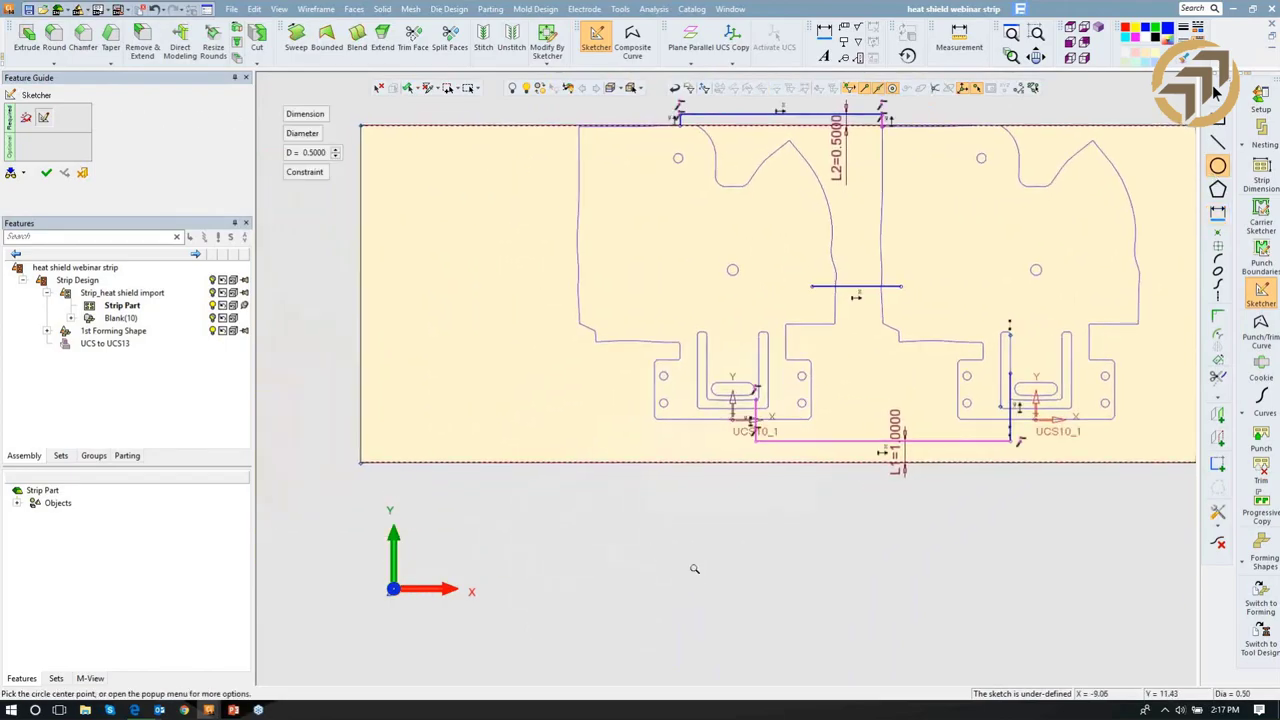
pyautogui.scroll(3, 740, 366)
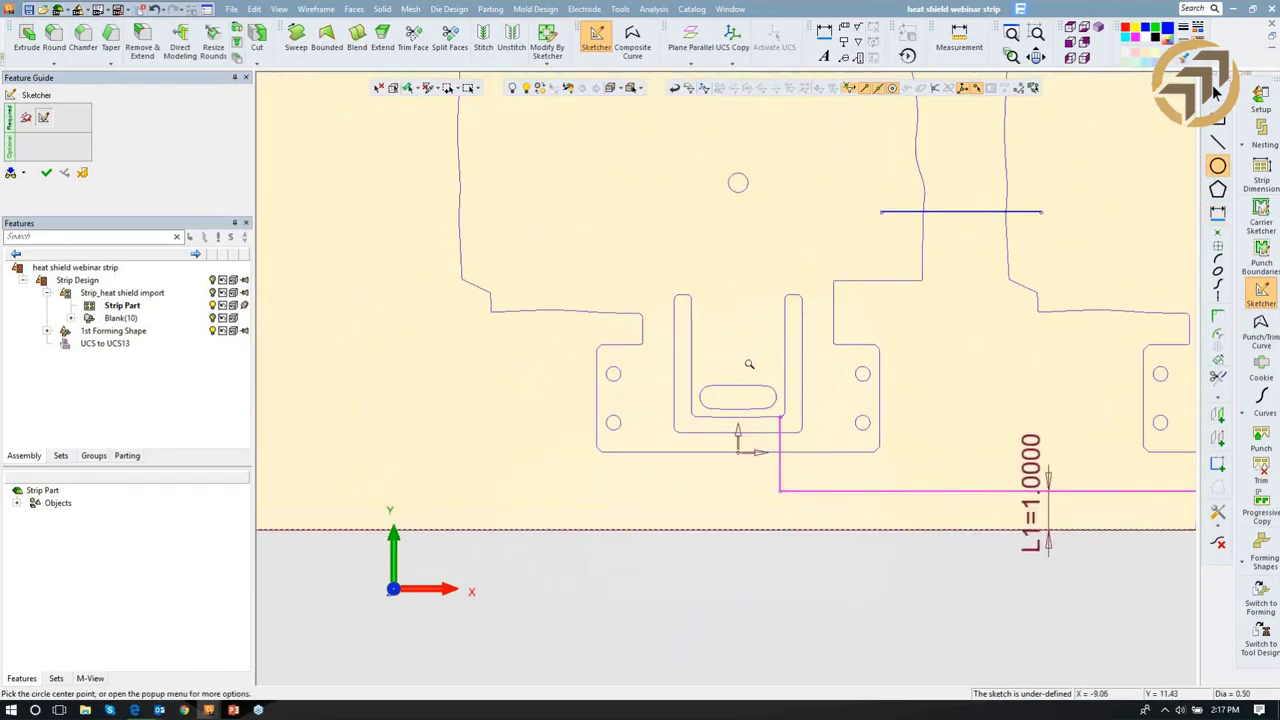
pyautogui.click(737, 495)
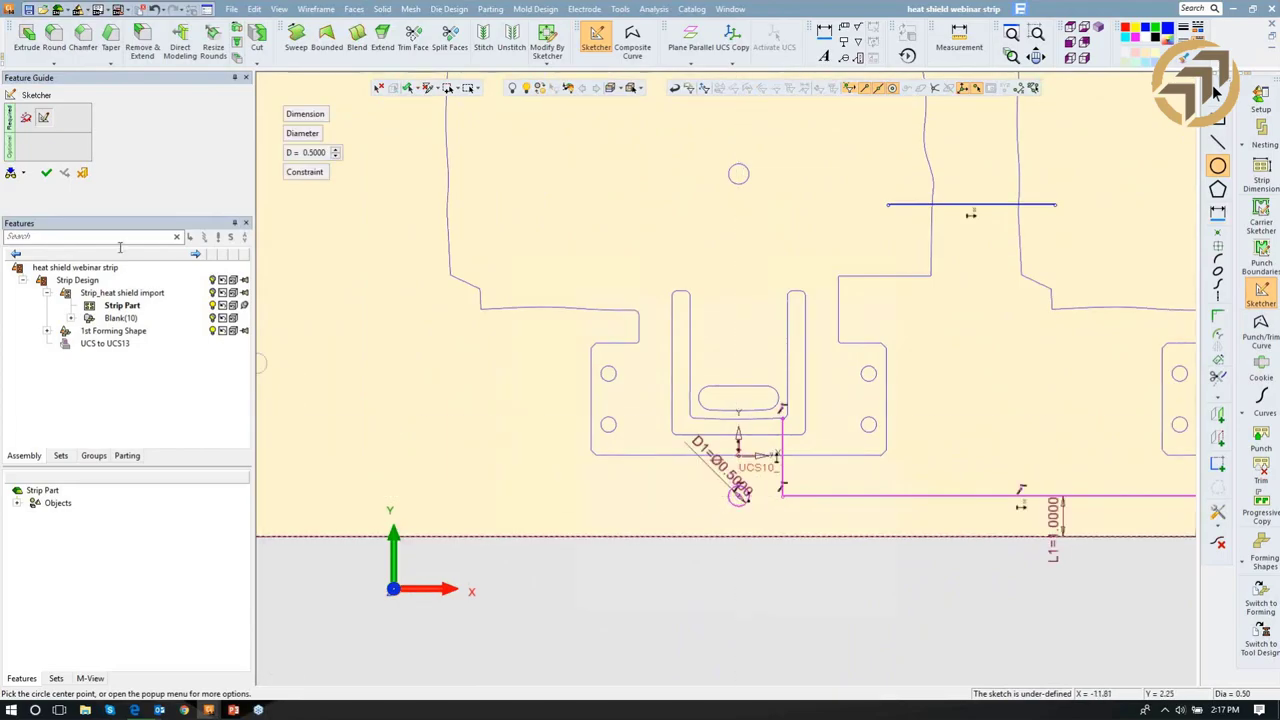
pyautogui.click(47, 175)
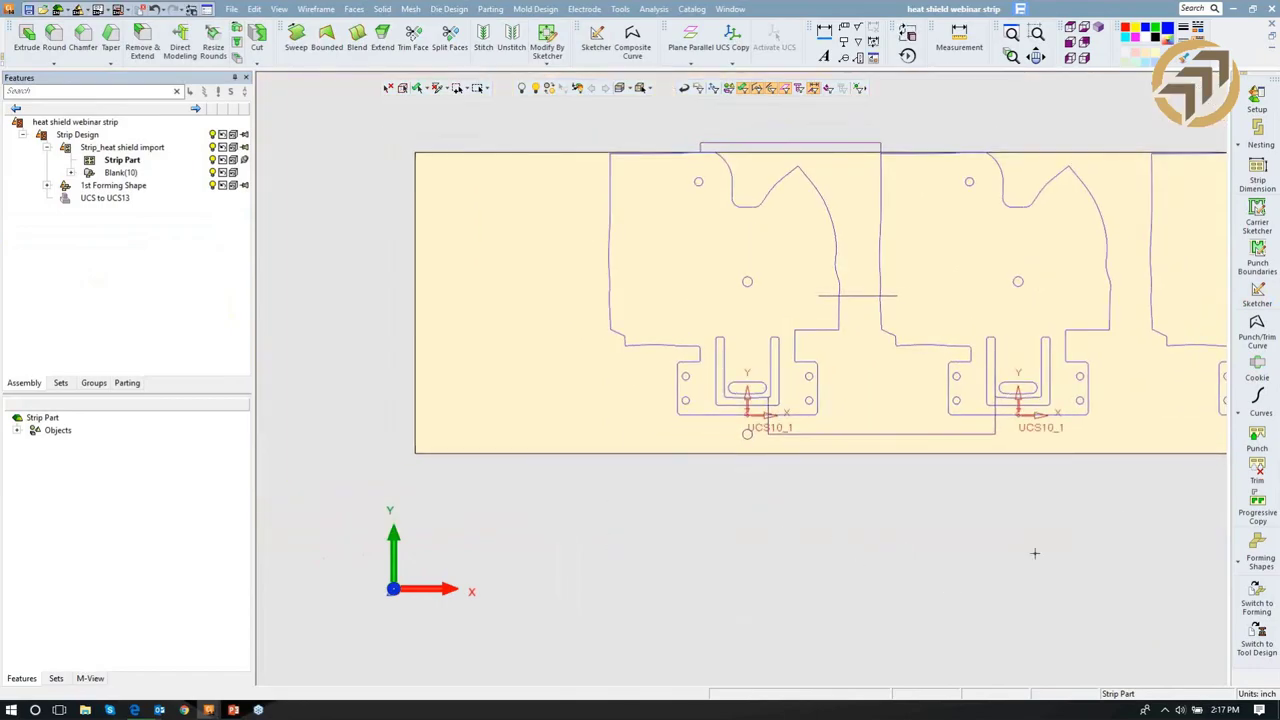
# Punch the 0.5 inch circle as a pilot hole repeated along the strip, starting one progression before the first blank.
pyautogui.click(1252, 440)
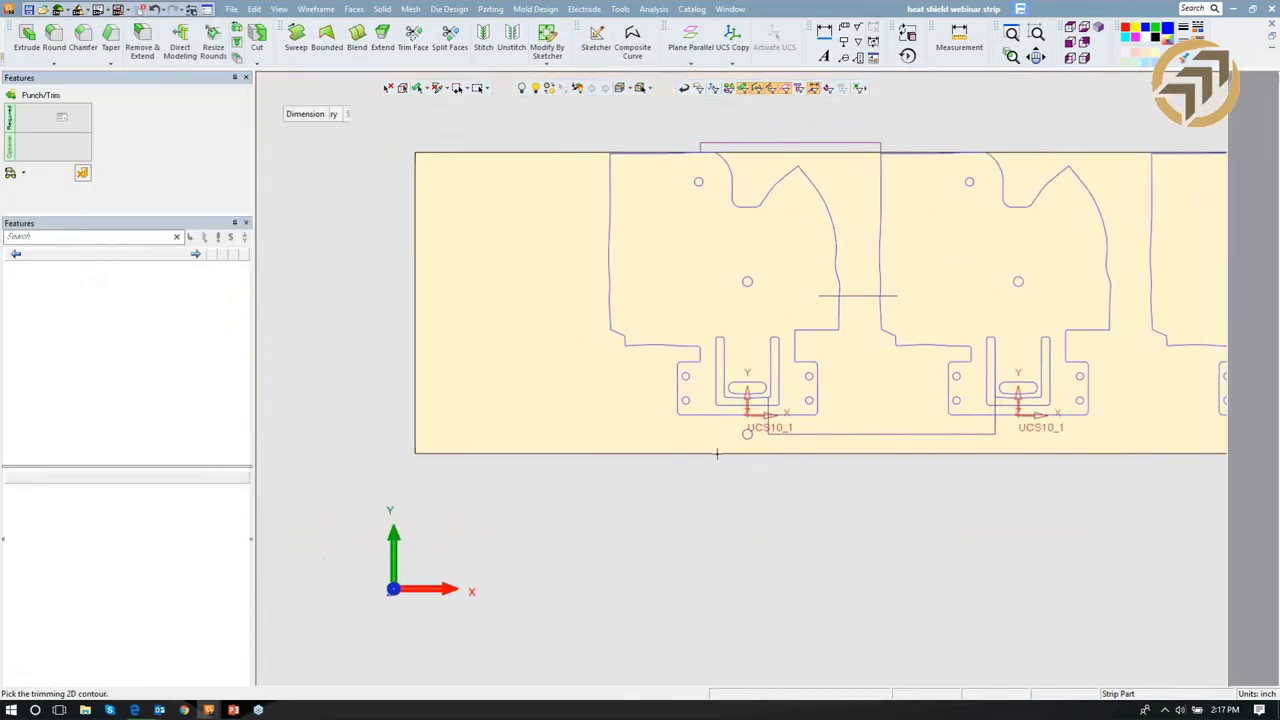
pyautogui.click(745, 440)
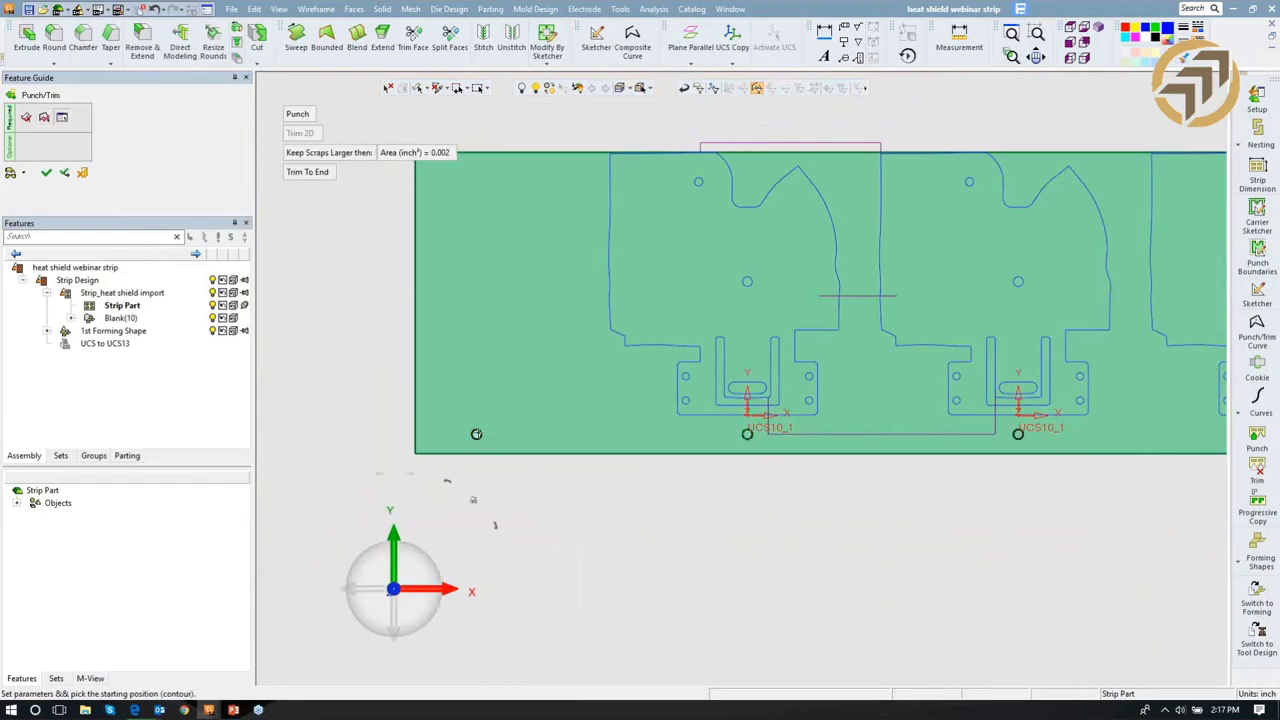
pyautogui.click(46, 172)
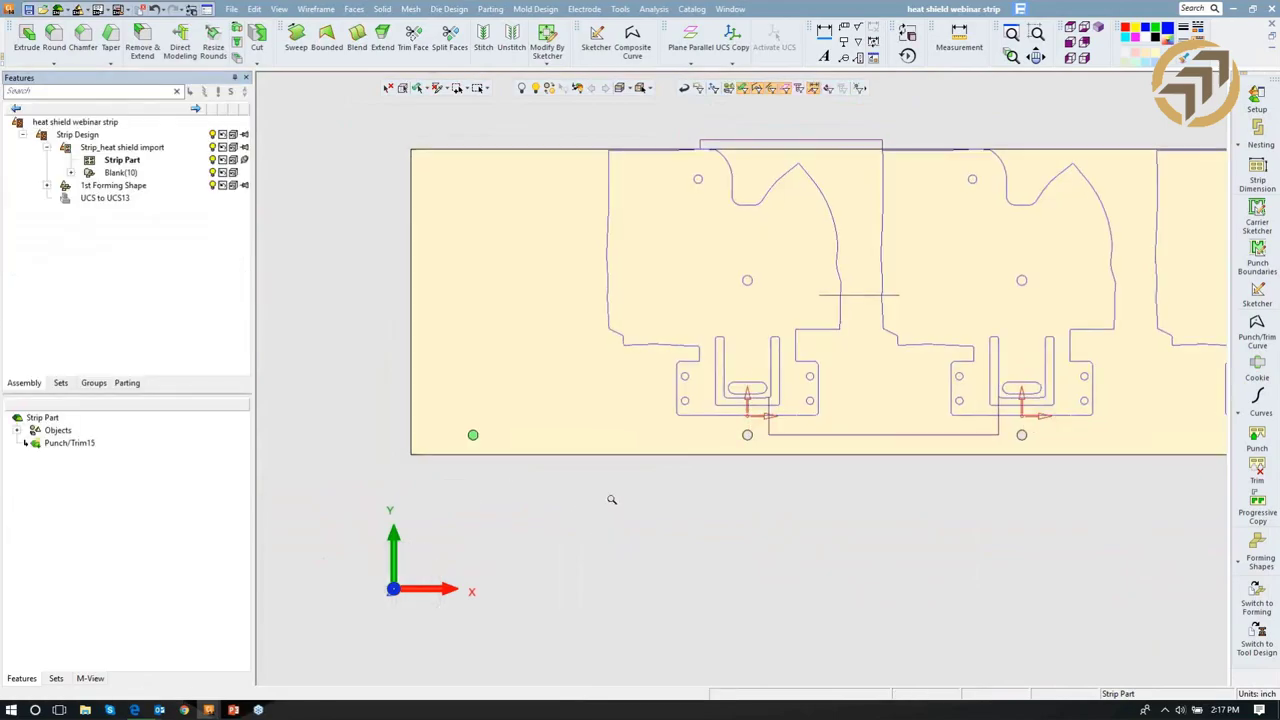
pyautogui.scroll(2, 608, 500)
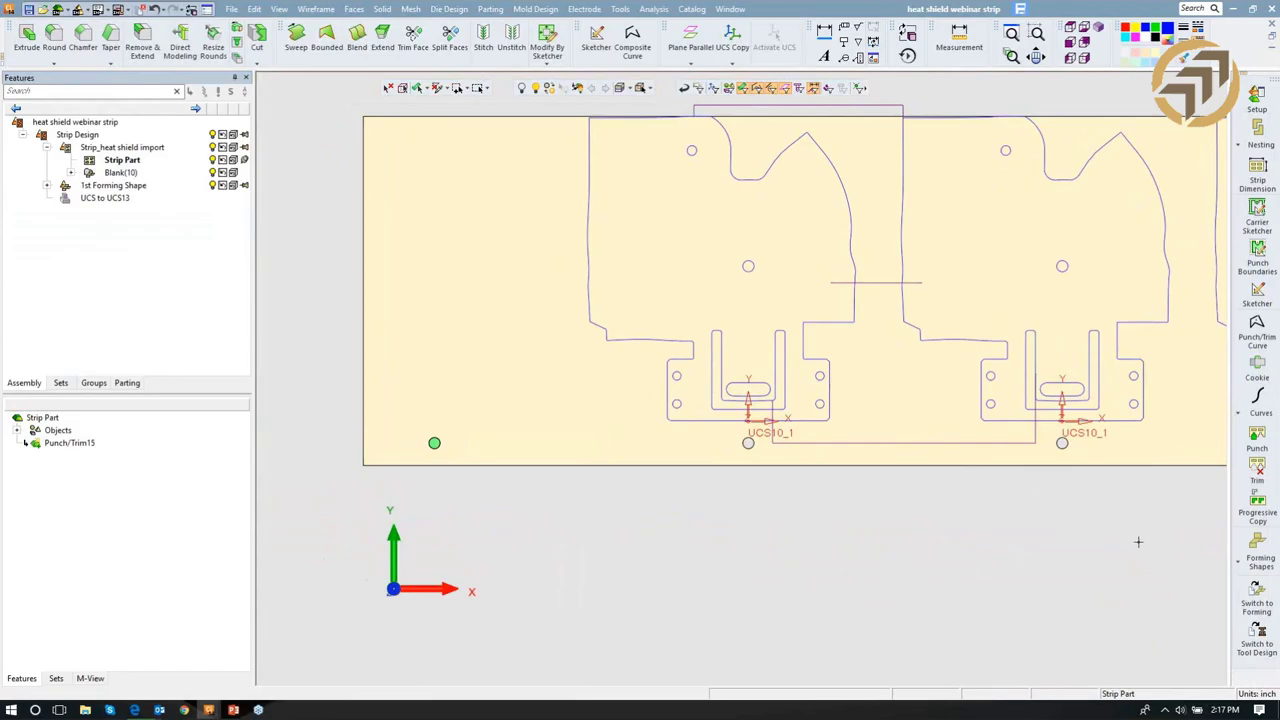
# Punch the four small holes flanking the first blank's U-slot, repeating each along the strip from the first blank.
pyautogui.click(1250, 445)
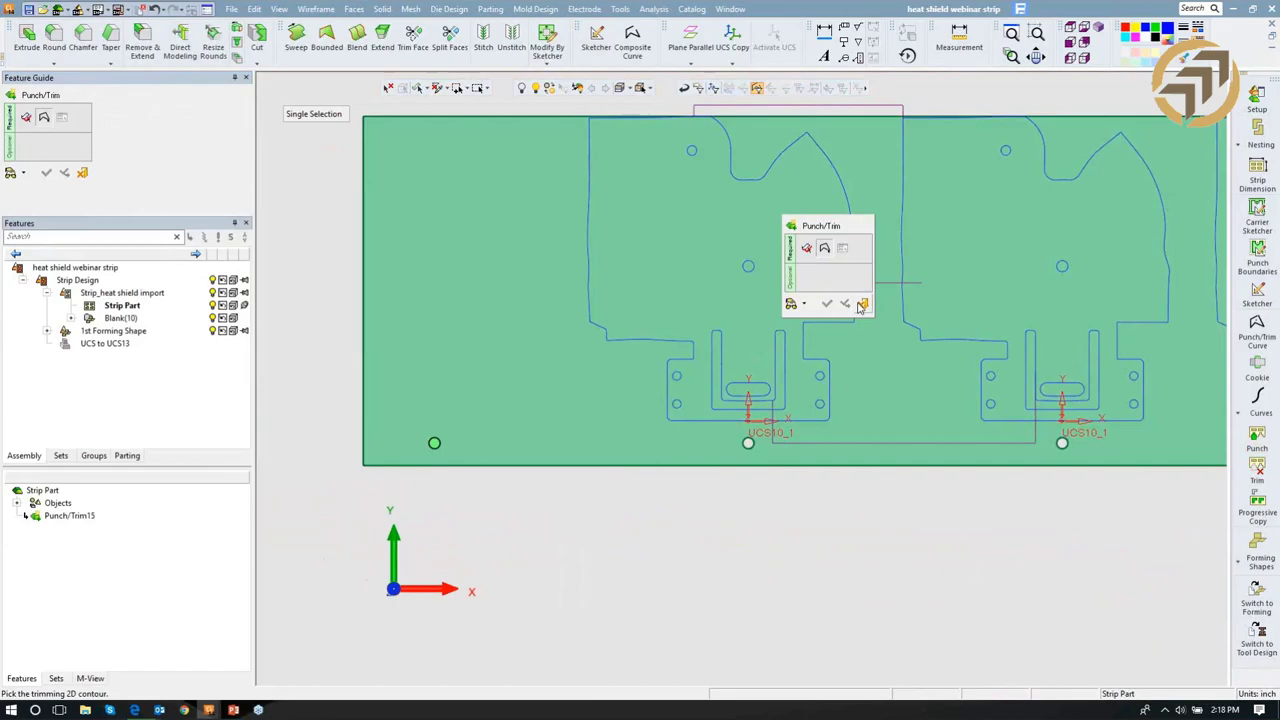
pyautogui.click(862, 305)
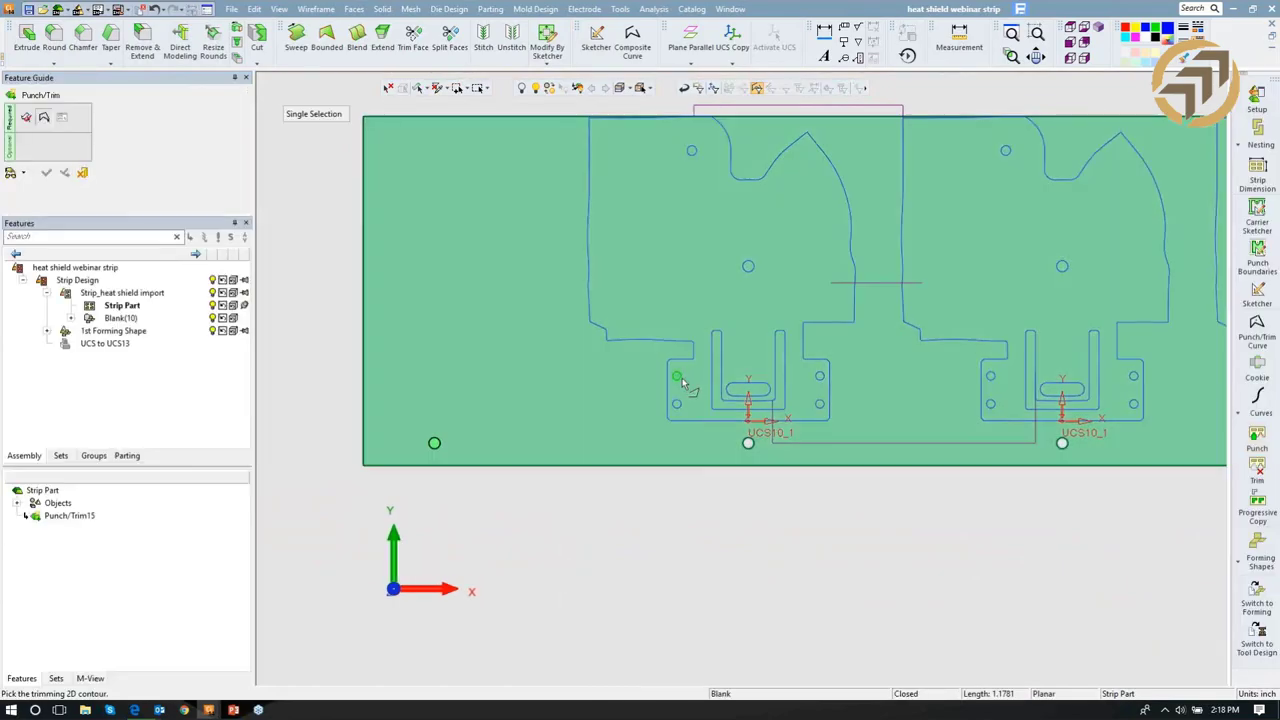
pyautogui.click(680, 378)
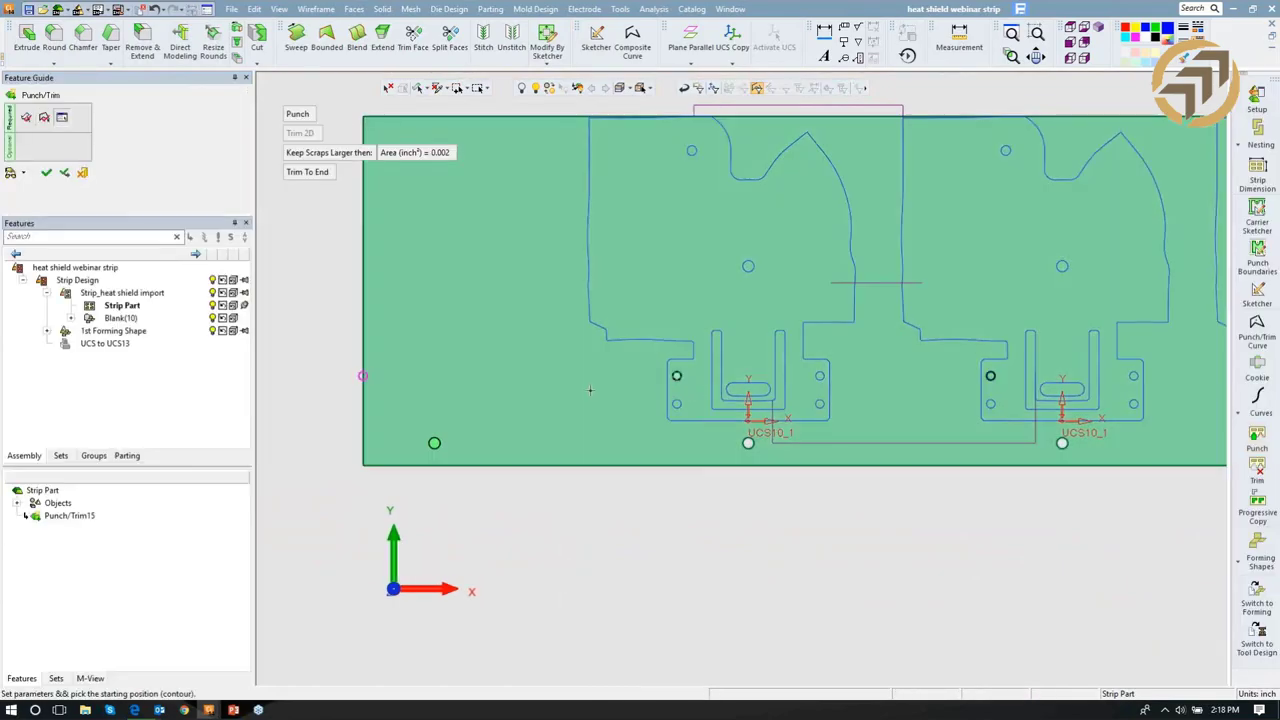
pyautogui.rightClick(590, 390)
pyautogui.click(589, 391)
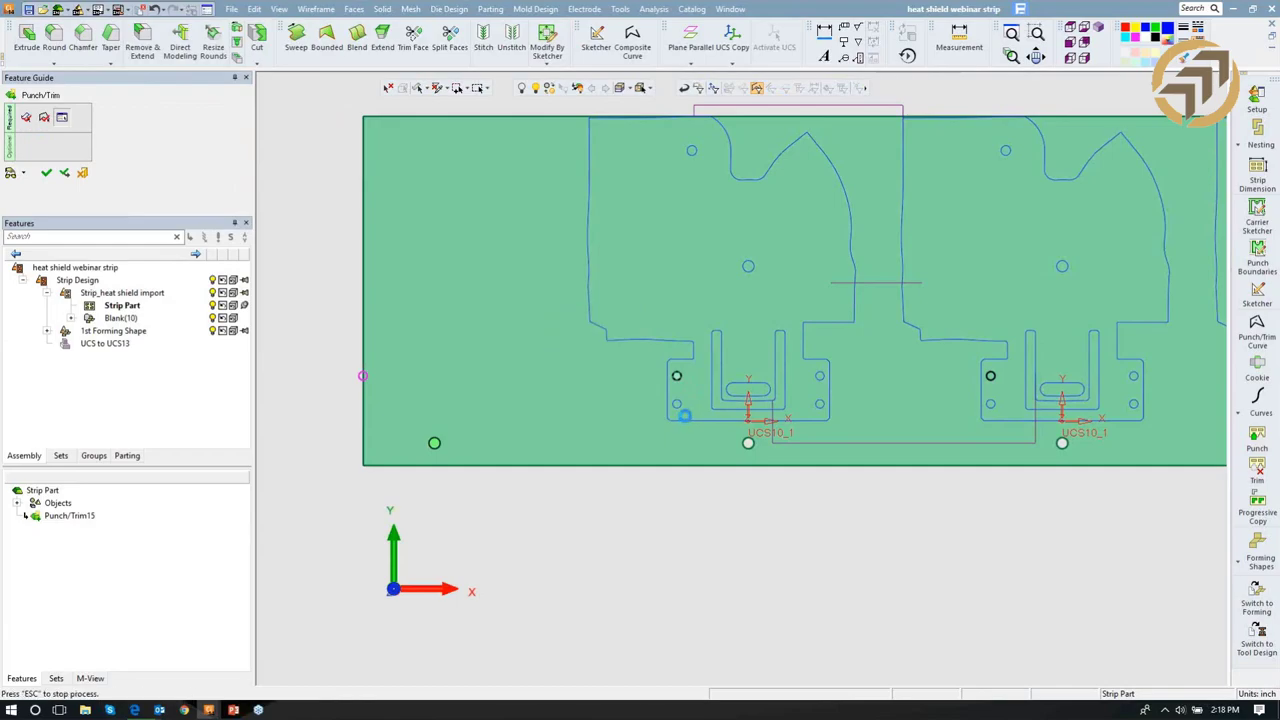
pyautogui.rightClick(622, 391)
pyautogui.click(623, 389)
pyautogui.rightClick(648, 370)
pyautogui.click(652, 369)
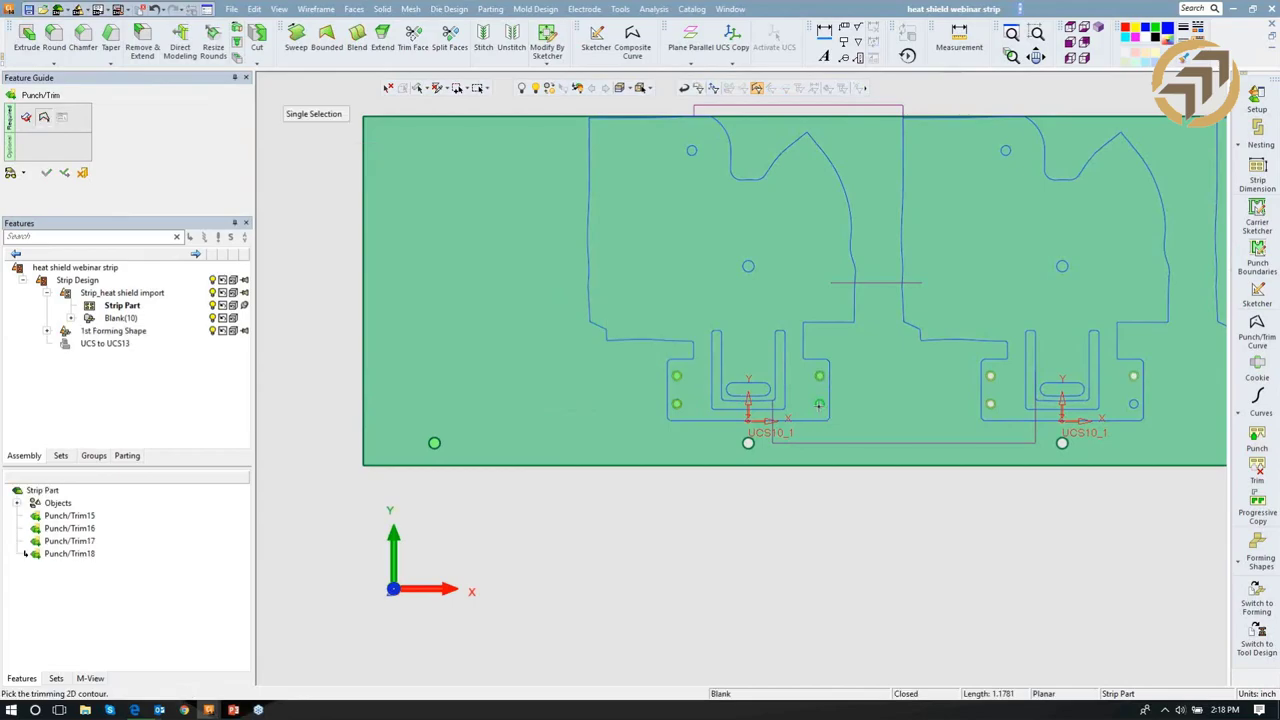
pyautogui.rightClick(648, 386)
pyautogui.click(652, 384)
# Start a punch/trim curve from the enclosed region between the first two blanks, below the short horizontal dividing line.
pyautogui.moveTo(708, 495)
pyautogui.keyDown('ctrl'); pyautogui.mouseDown(button='right')
pyautogui.moveTo(717, 423)
pyautogui.moveTo(708, 491)
pyautogui.mouseUp(button='right'); pyautogui.keyUp('ctrl')
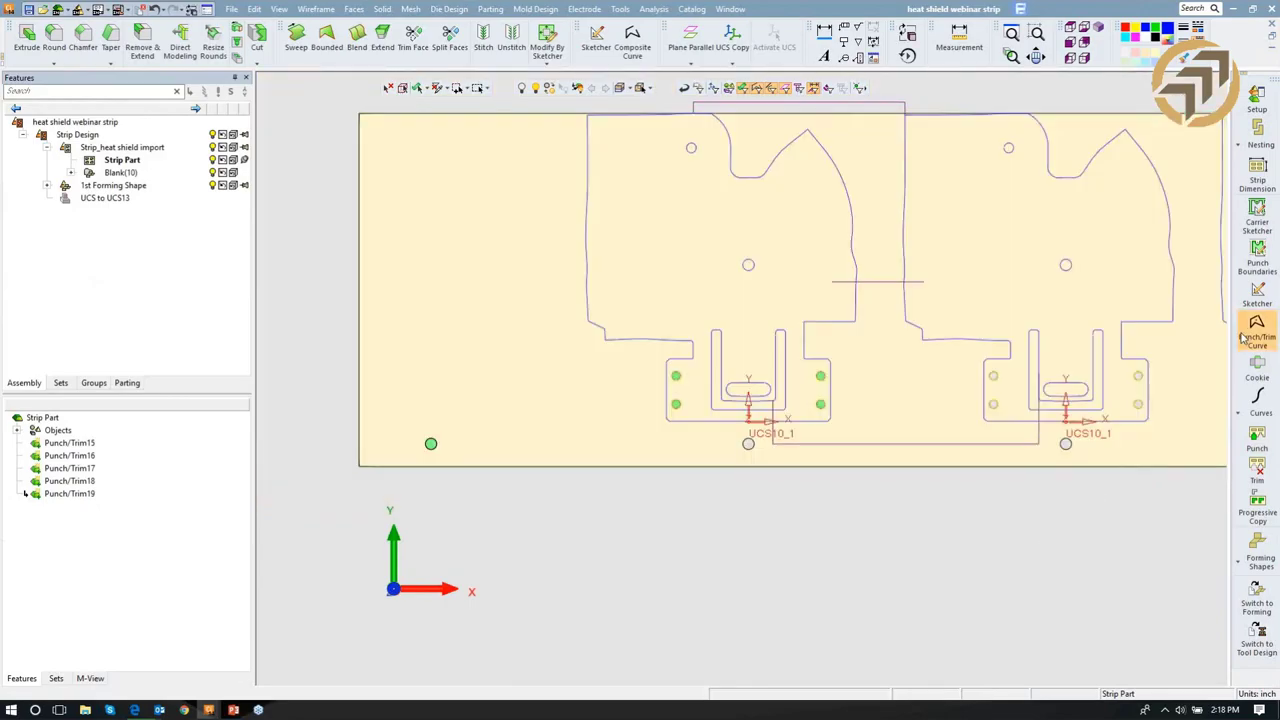
pyautogui.click(1243, 338)
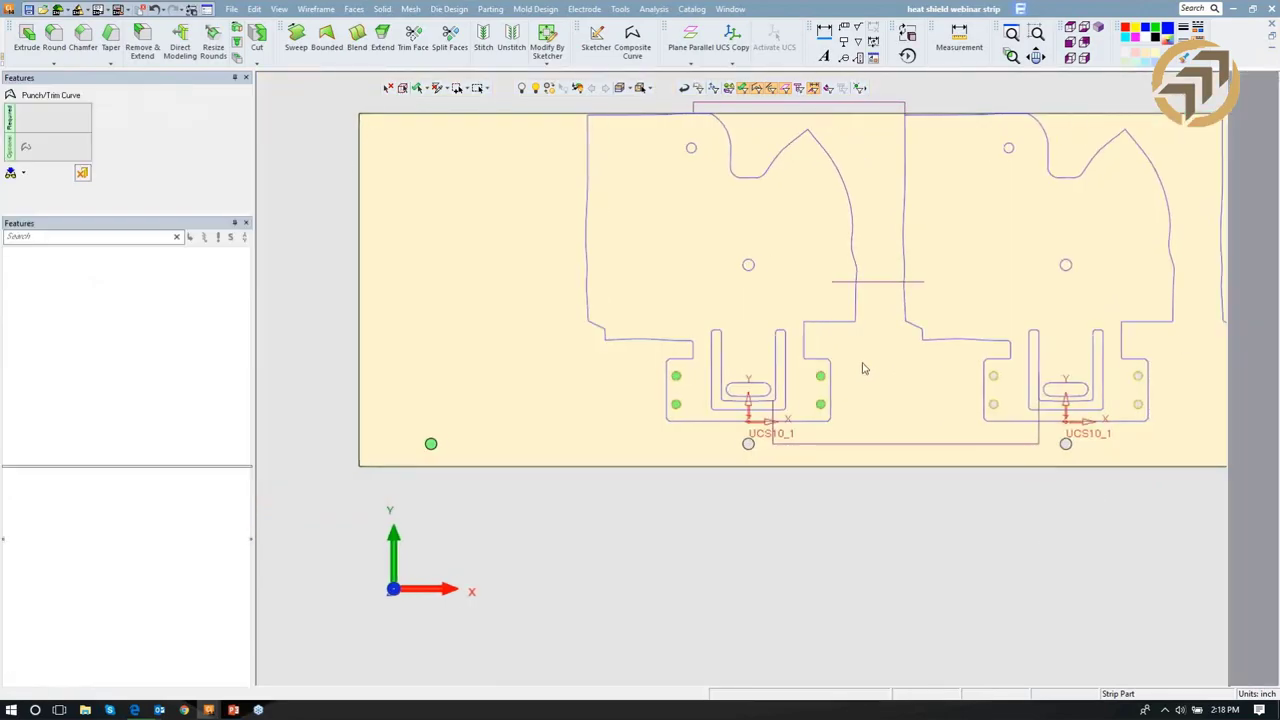
pyautogui.click(871, 365)
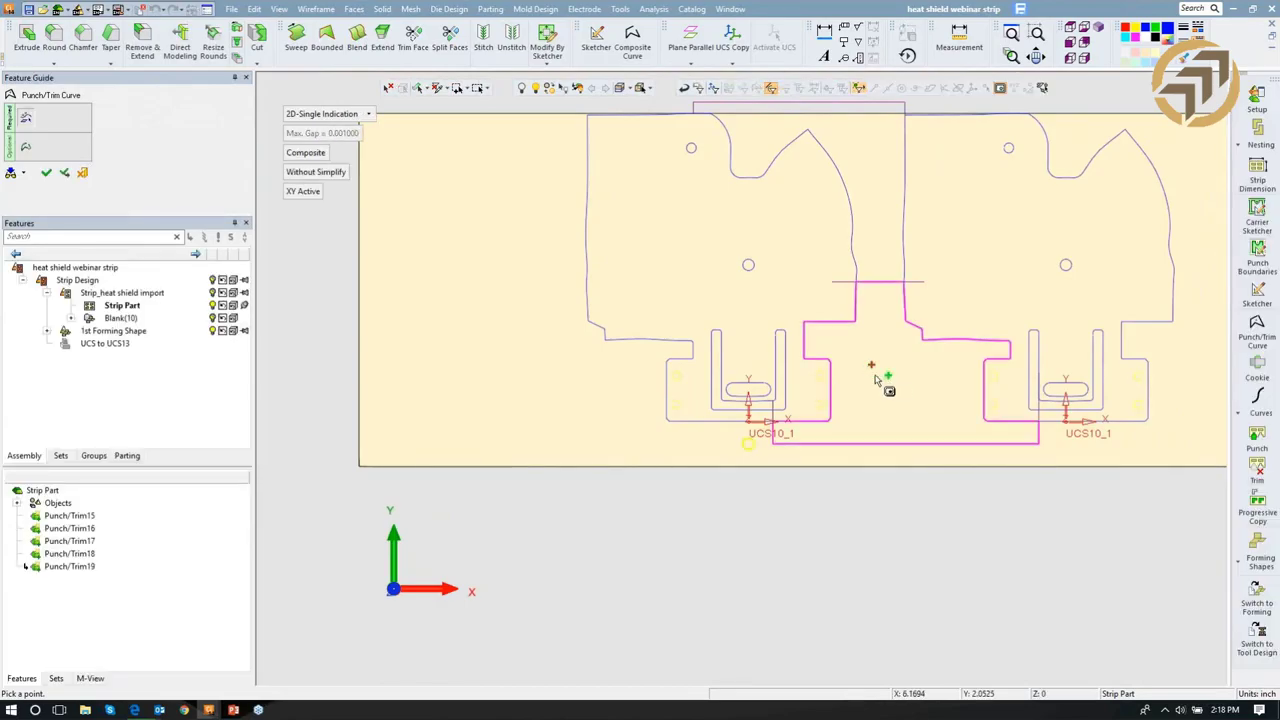
# Add 0.125 inch radii to the four corners at both ends of the curve's lower carrier section and finish the curve.
pyautogui.click(27, 149)
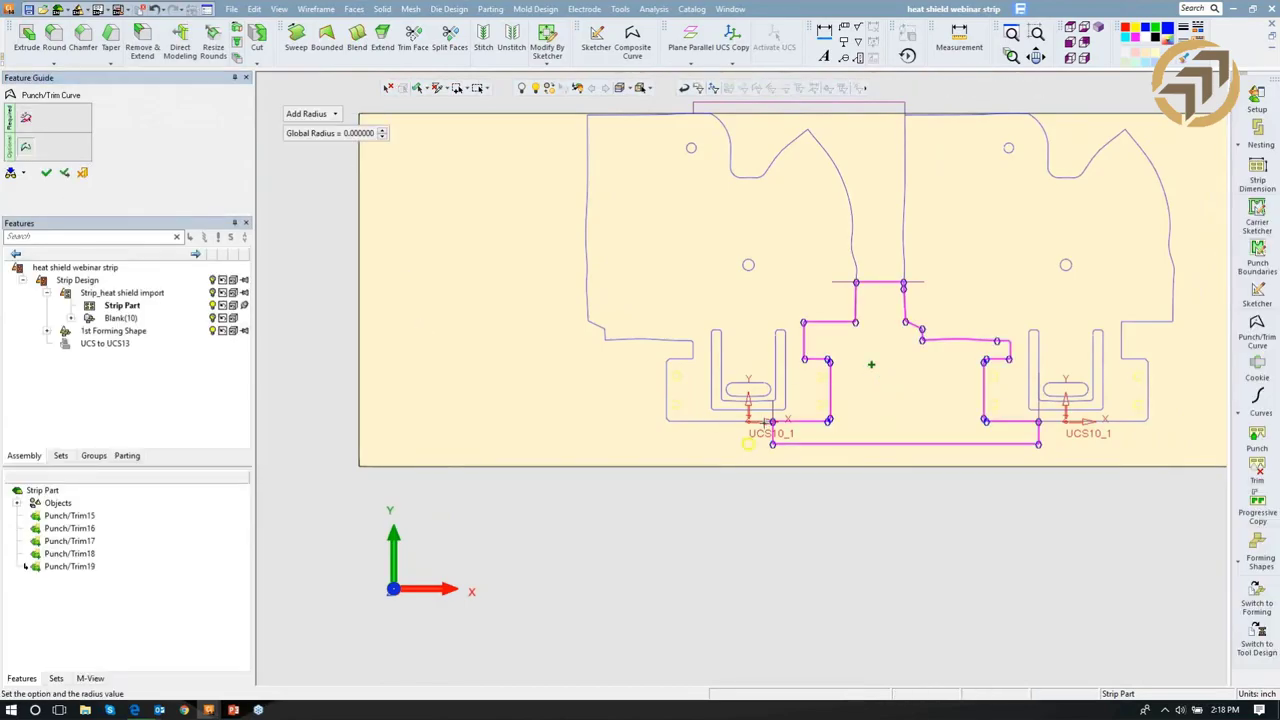
pyautogui.click(771, 421)
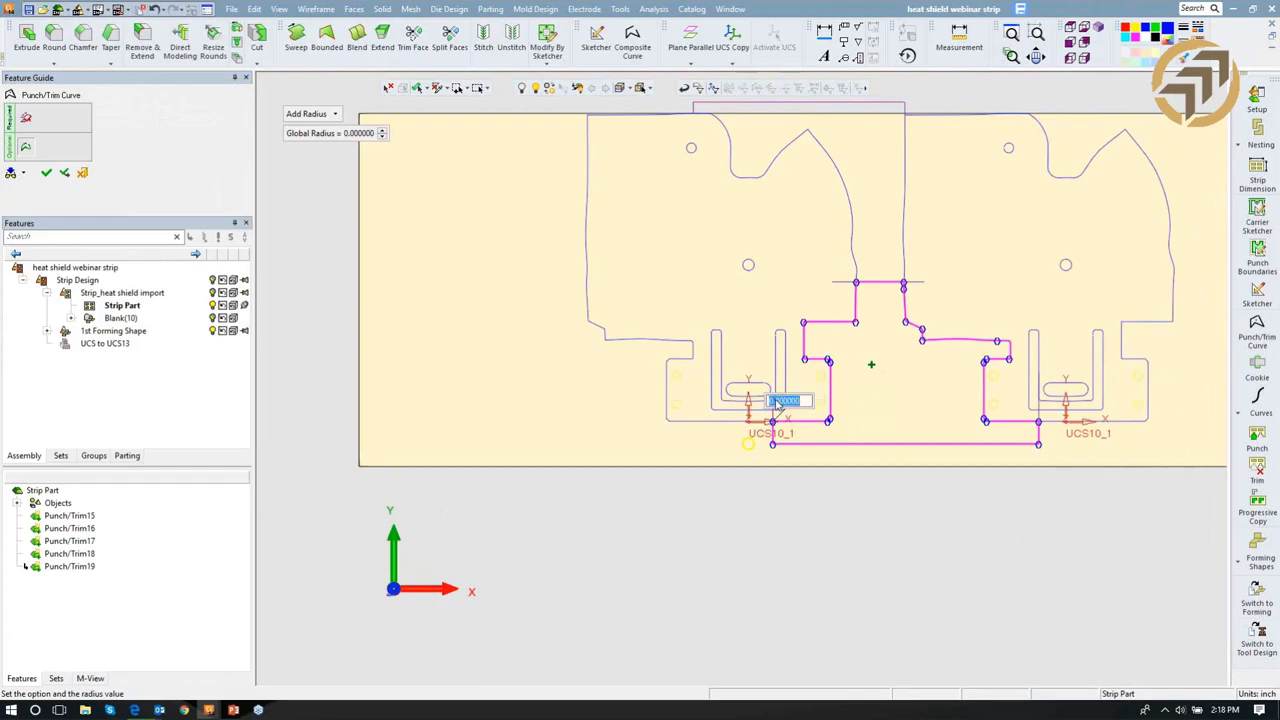
pyautogui.write('.125')
pyautogui.press('Return')
pyautogui.click(772, 444)
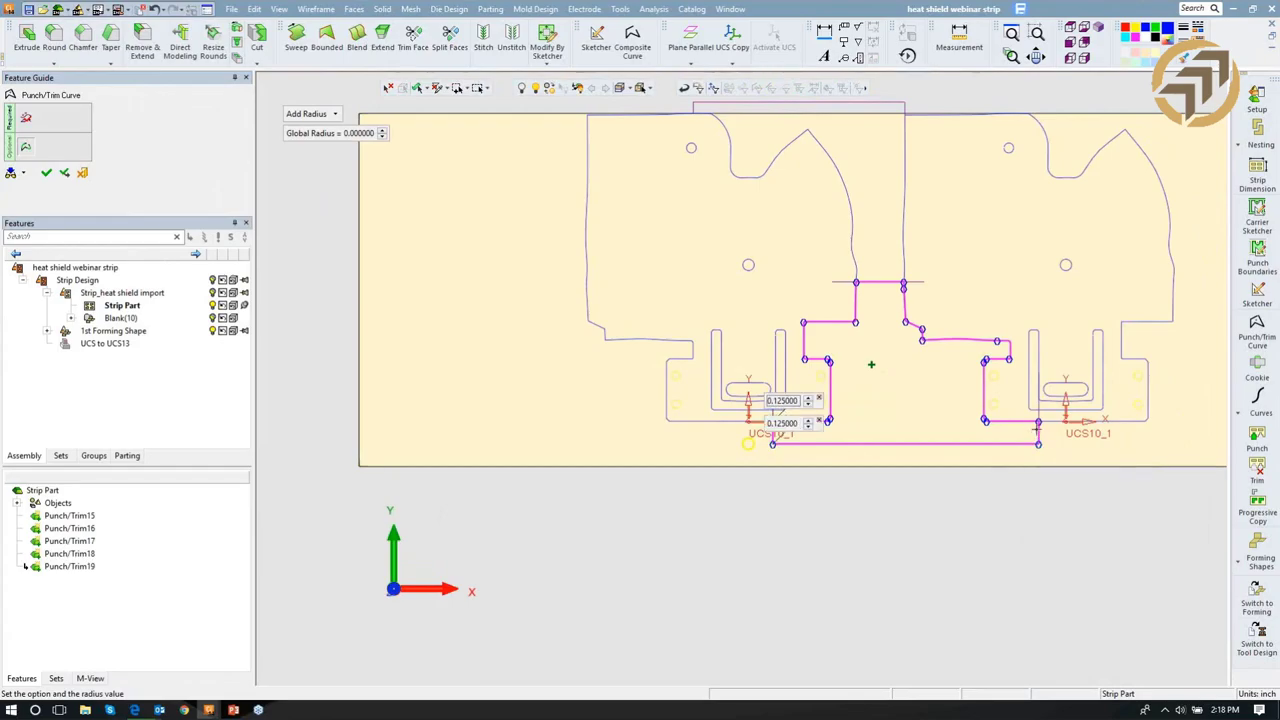
pyautogui.click(1038, 420)
pyautogui.click(1038, 444)
pyautogui.moveTo(876, 337); pyautogui.dragTo(645, 291, button='middle')
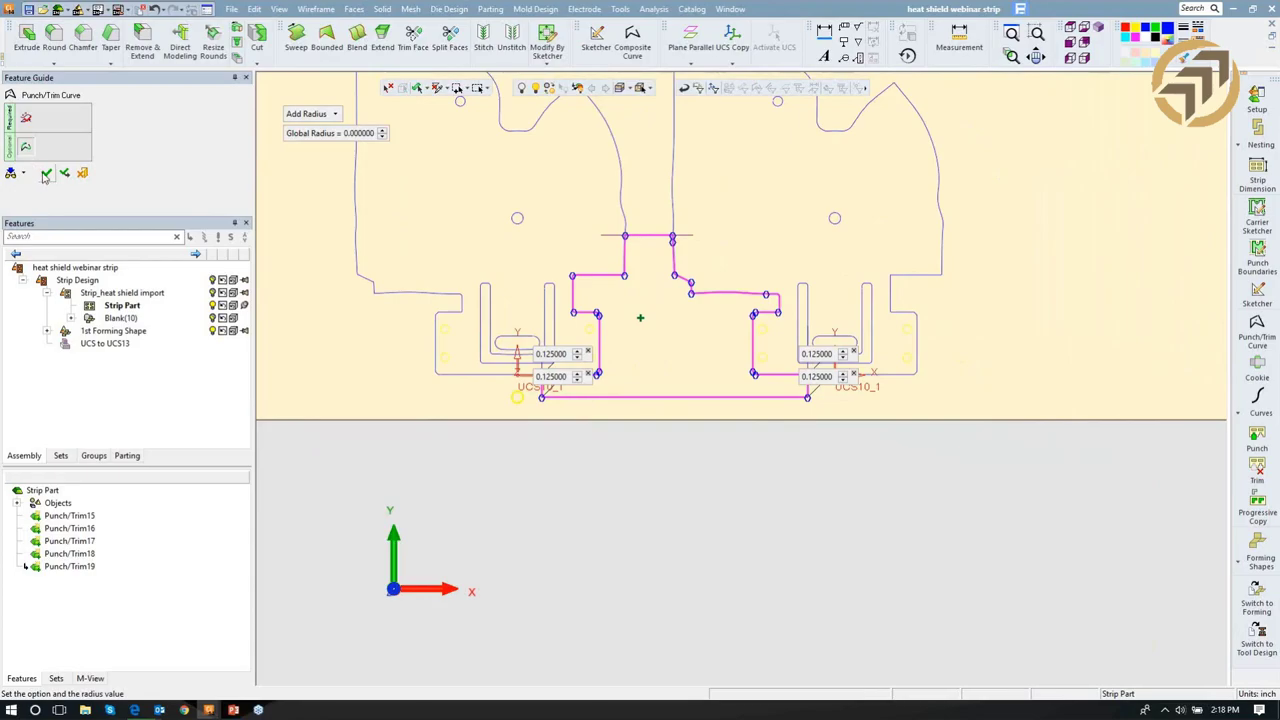
pyautogui.click(46, 173)
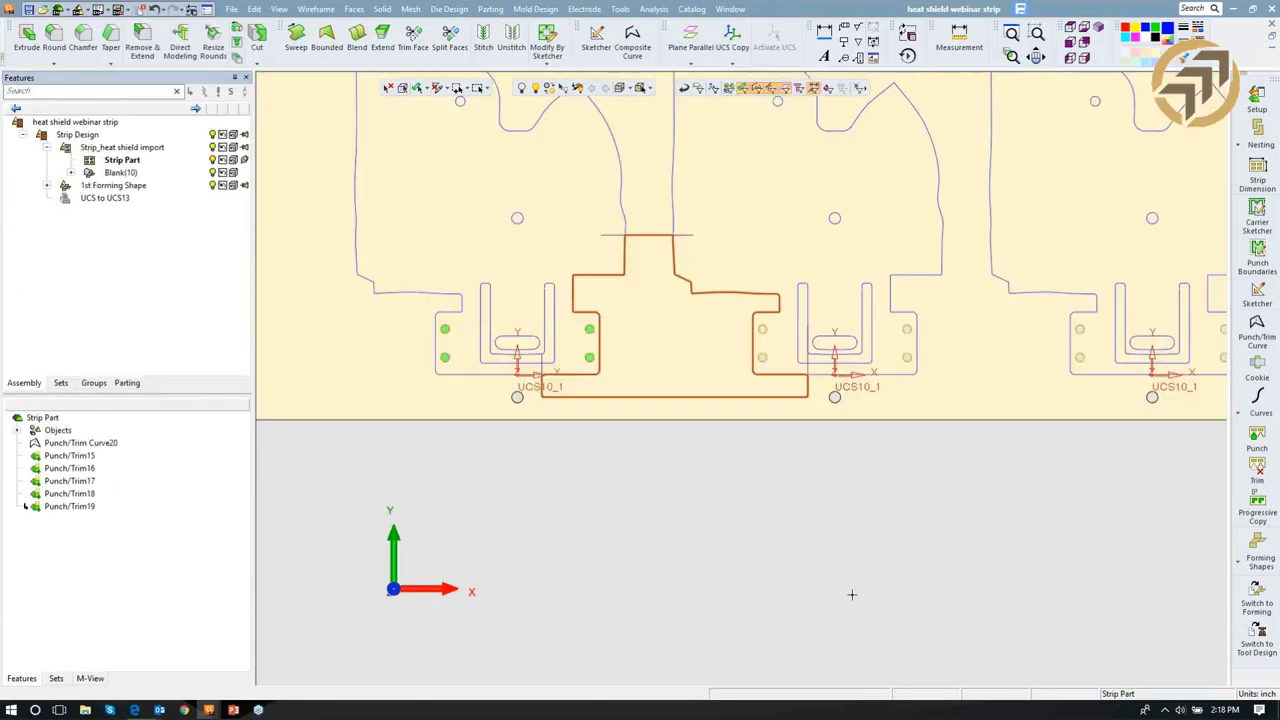
# Punch the lower scrap profile repeatedly along the strip, starting between the second and third blanks.
pyautogui.click(1256, 438)
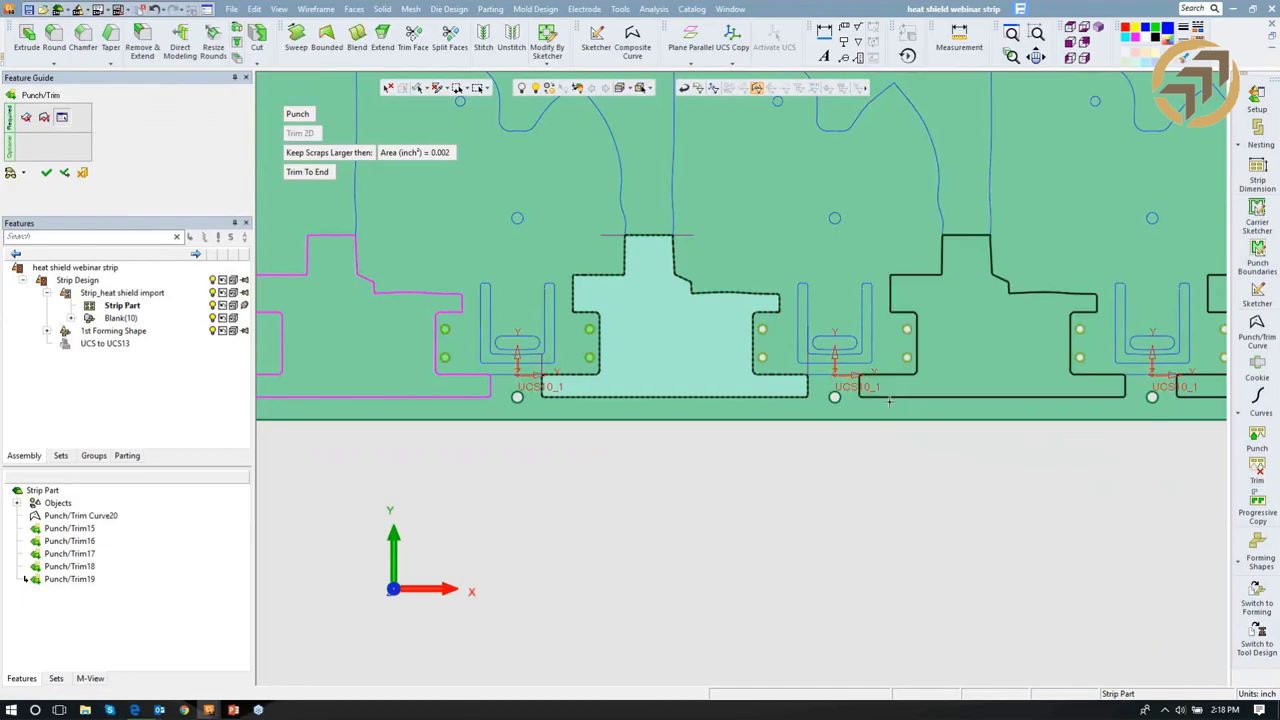
pyautogui.click(888, 402)
pyautogui.keyDown('ctrl'); pyautogui.moveTo(864, 482); pyautogui.dragTo(2, 215, button='right'); pyautogui.keyUp('ctrl')
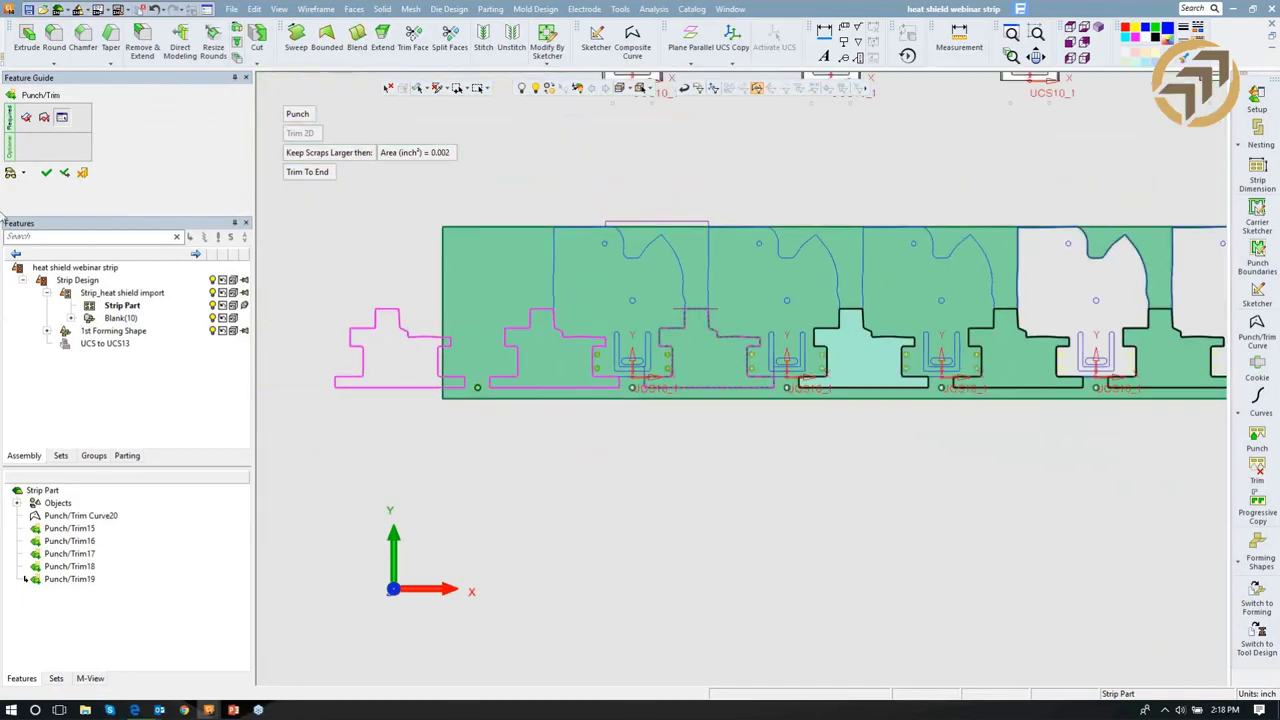
pyautogui.click(42, 174)
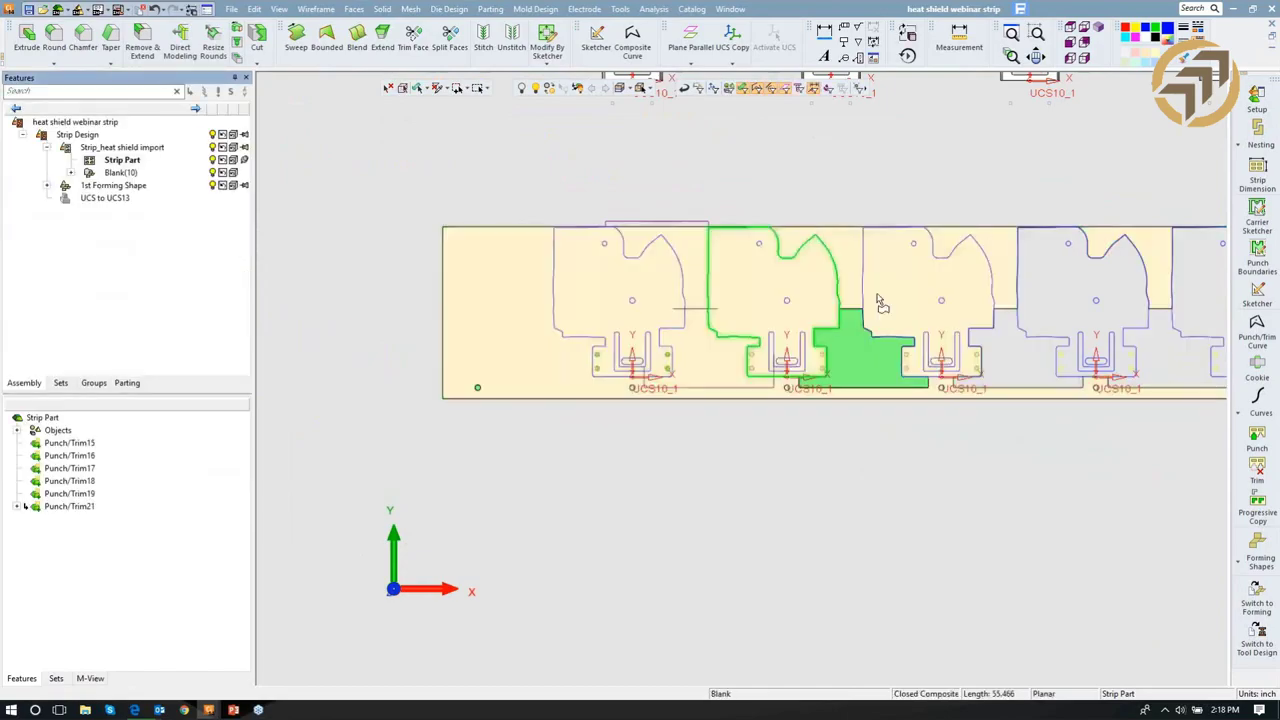
# Start a punch/trim curve from the upper region between the first two blanks, including the area extending above the strip's edge.
pyautogui.click(1256, 328)
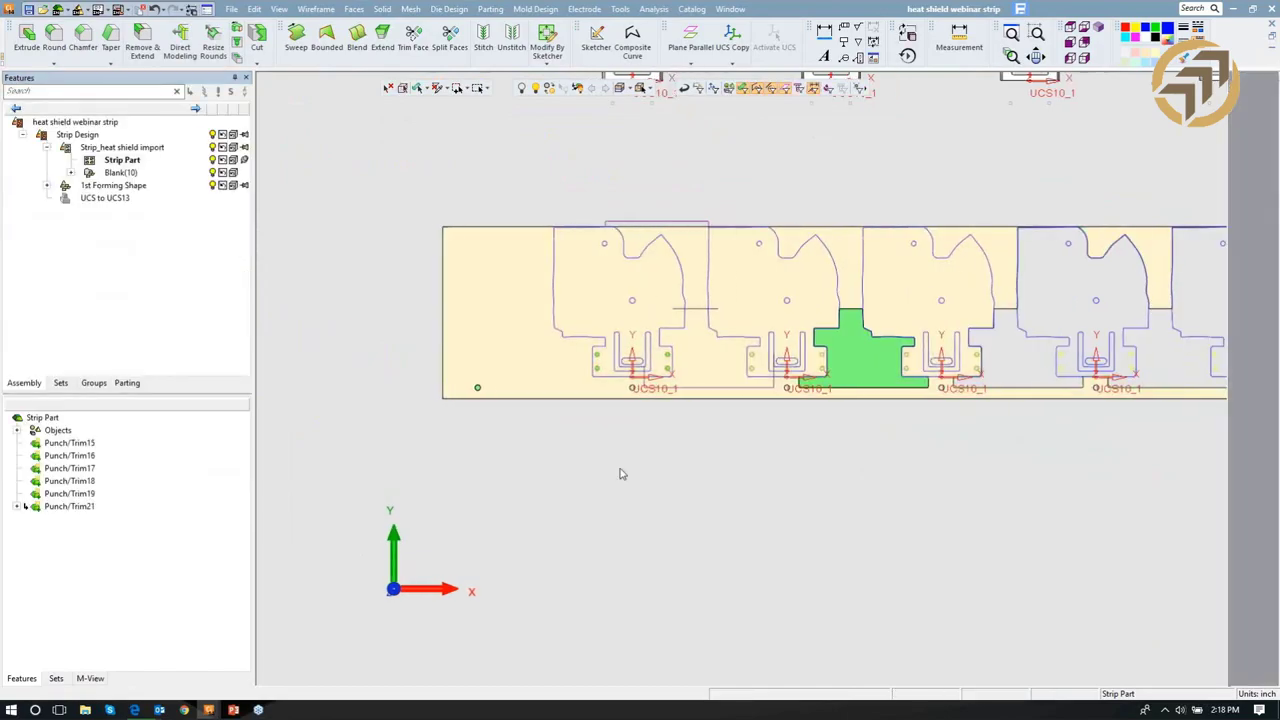
pyautogui.keyDown('ctrl'); pyautogui.moveTo(556, 114); pyautogui.dragTo(562, 120, button='right'); pyautogui.keyUp('ctrl')
pyautogui.keyDown('ctrl'); pyautogui.moveTo(660, 204); pyautogui.dragTo(688, 337, button='middle'); pyautogui.keyUp('ctrl')
pyautogui.click(686, 310)
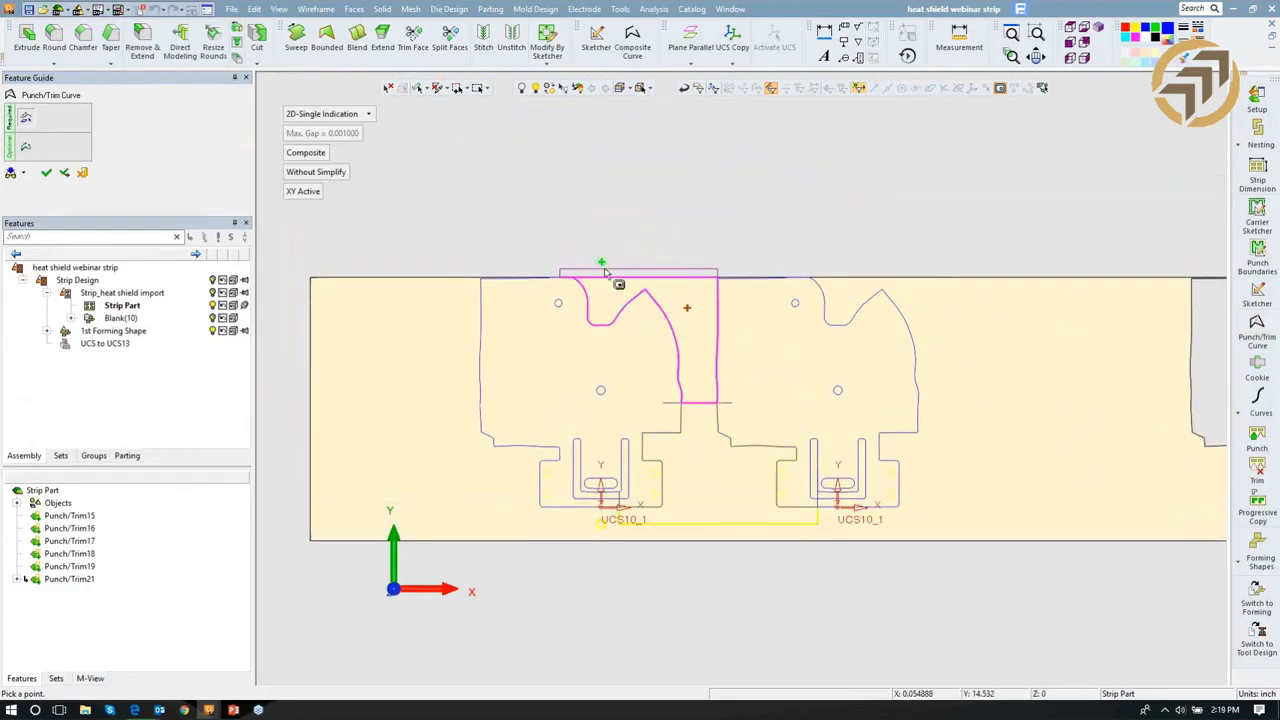
pyautogui.click(604, 271)
# Add 0.125 inch radii to the two outer corners above the strip's edge and finish the upper punch curve.
pyautogui.click(26, 147)
pyautogui.click(561, 269)
pyautogui.click(567, 250)
pyautogui.write('.')
pyautogui.write('.125')
pyautogui.press('Return')
pyautogui.click(714, 270)
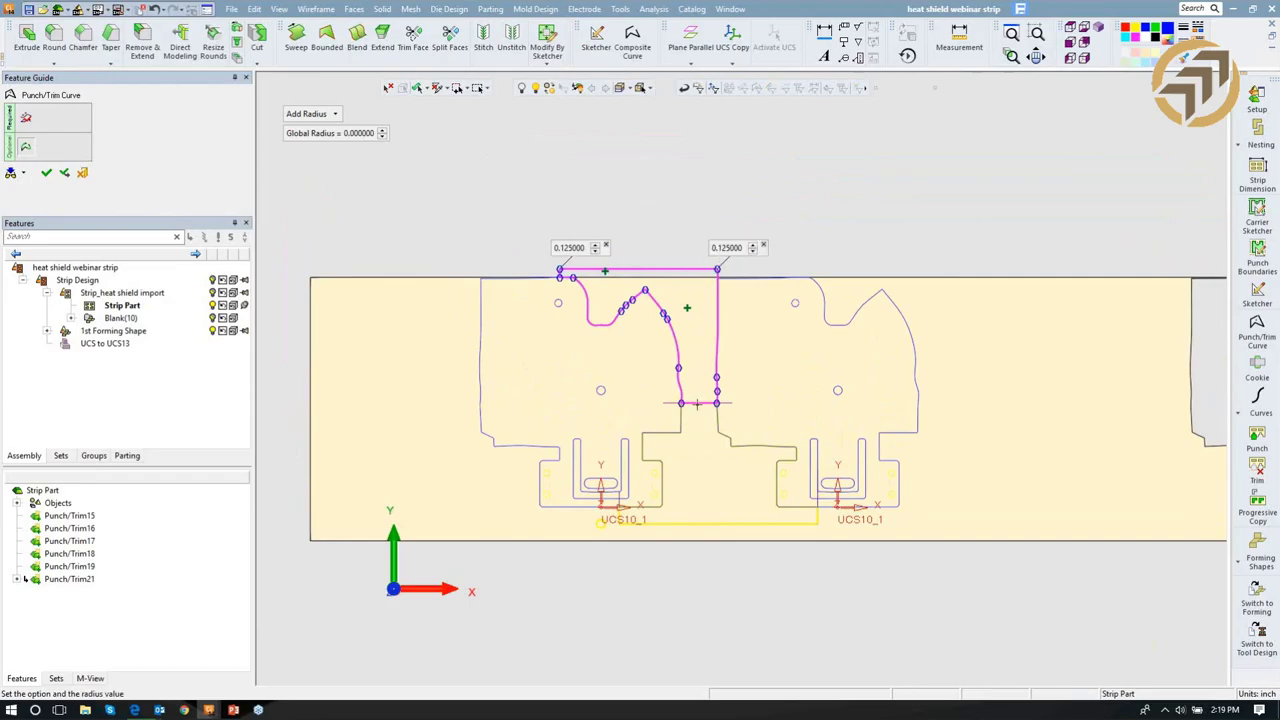
pyautogui.scroll(4, 685, 400)
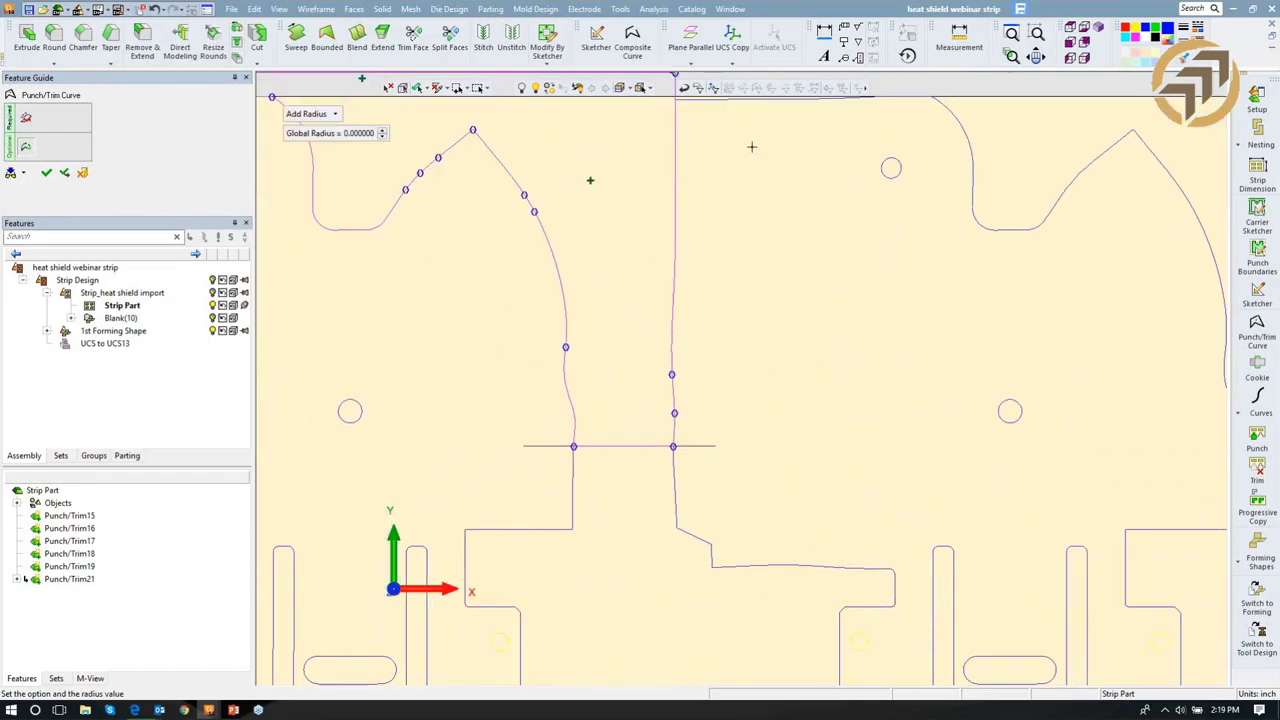
pyautogui.click(44, 172)
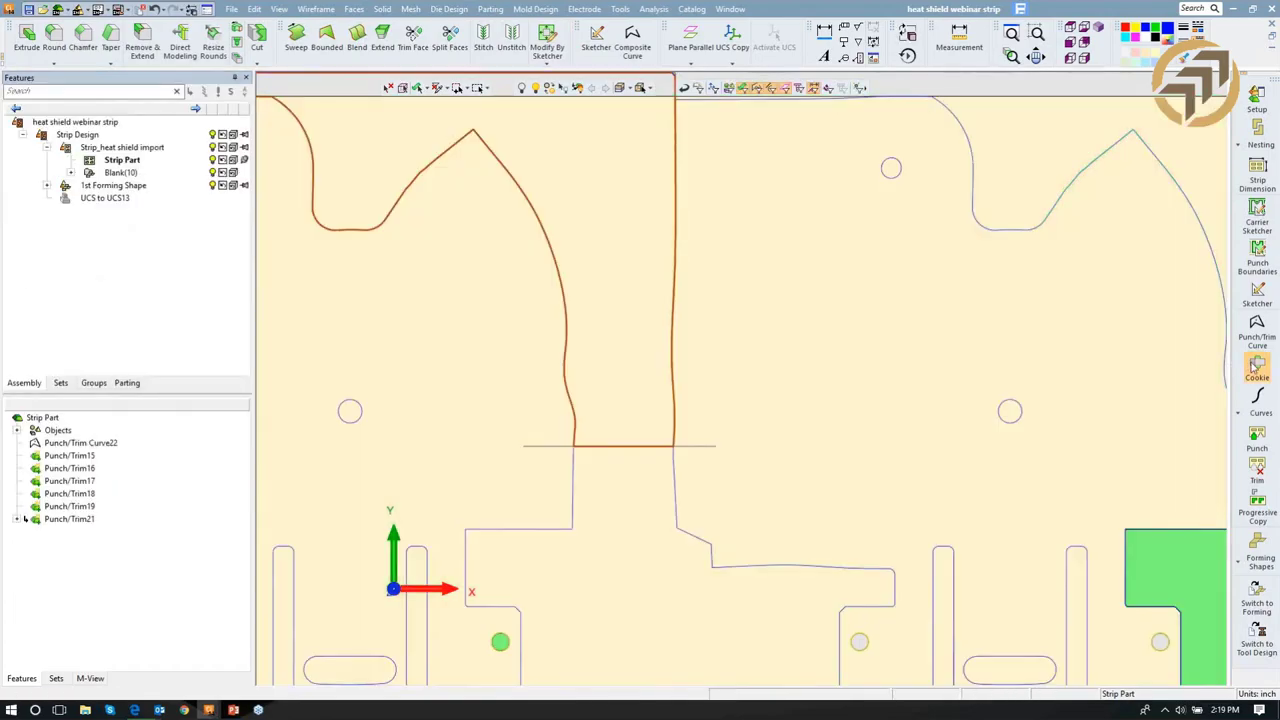
# Start a Cookie overlap on the short bottom edge of the upper punch curve.
pyautogui.click(1256, 366)
pyautogui.click(640, 450)
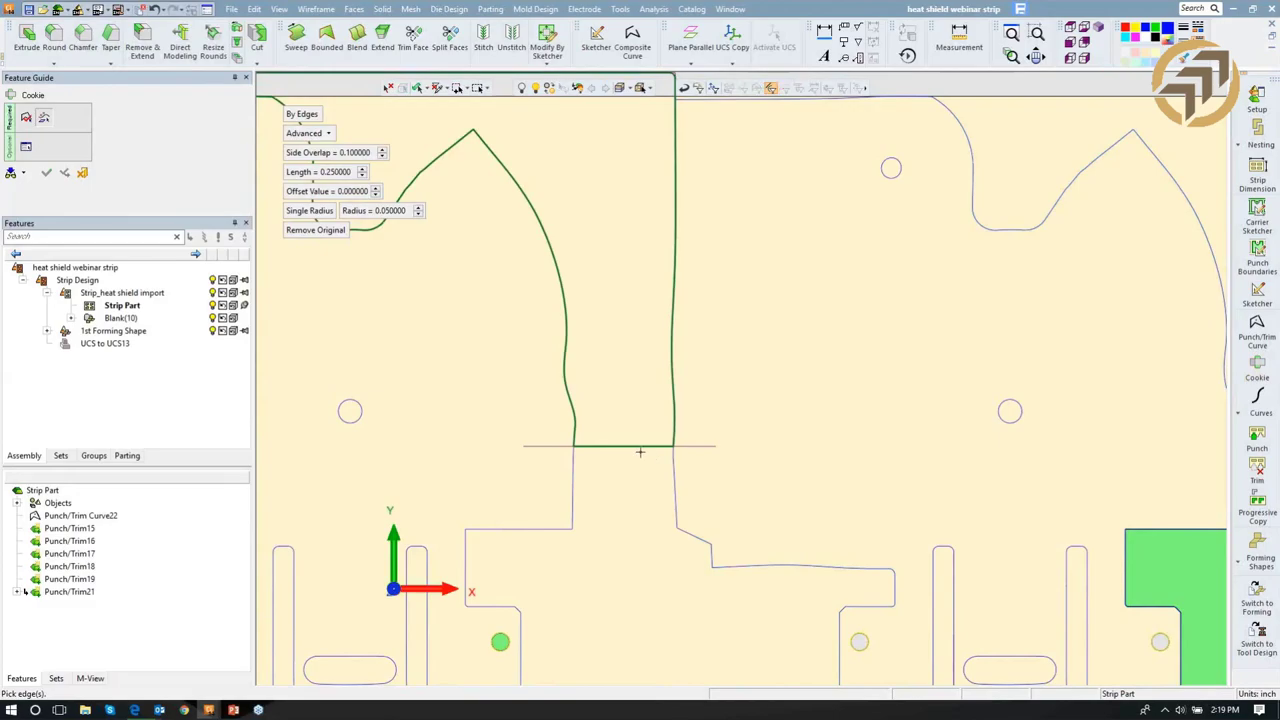
pyautogui.click(640, 451)
pyautogui.keyDown('ctrl'); pyautogui.moveTo(669, 480); pyautogui.dragTo(789, 426, button='middle'); pyautogui.keyUp('ctrl')
pyautogui.keyDown('ctrl'); pyautogui.moveTo(786, 497); pyautogui.dragTo(755, 188, button='right'); pyautogui.keyUp('ctrl')
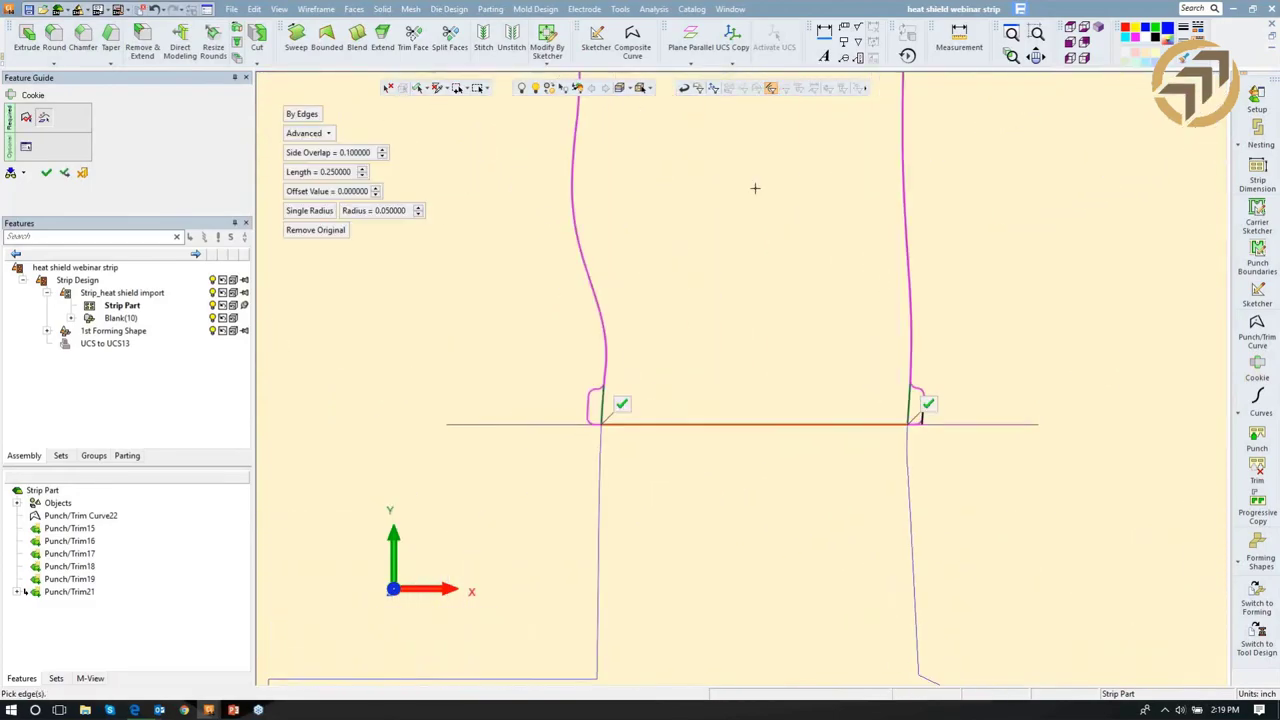
# Try a 0.1 inch offset on the Advanced cookie overlap.
pyautogui.click(312, 192)
pyautogui.write('0.1')
pyautogui.press('Return')
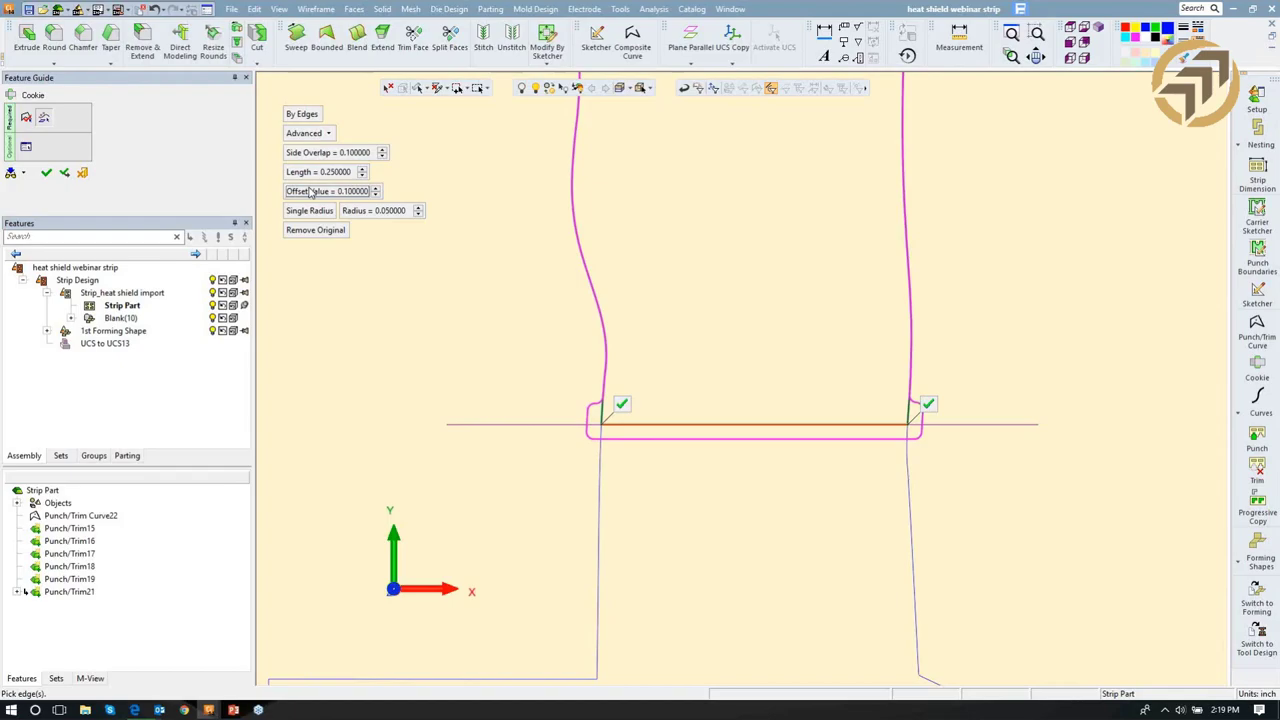
# Switch the cookie overlap to the Extend type with an offset of 0.25 inch.
pyautogui.click(302, 133)
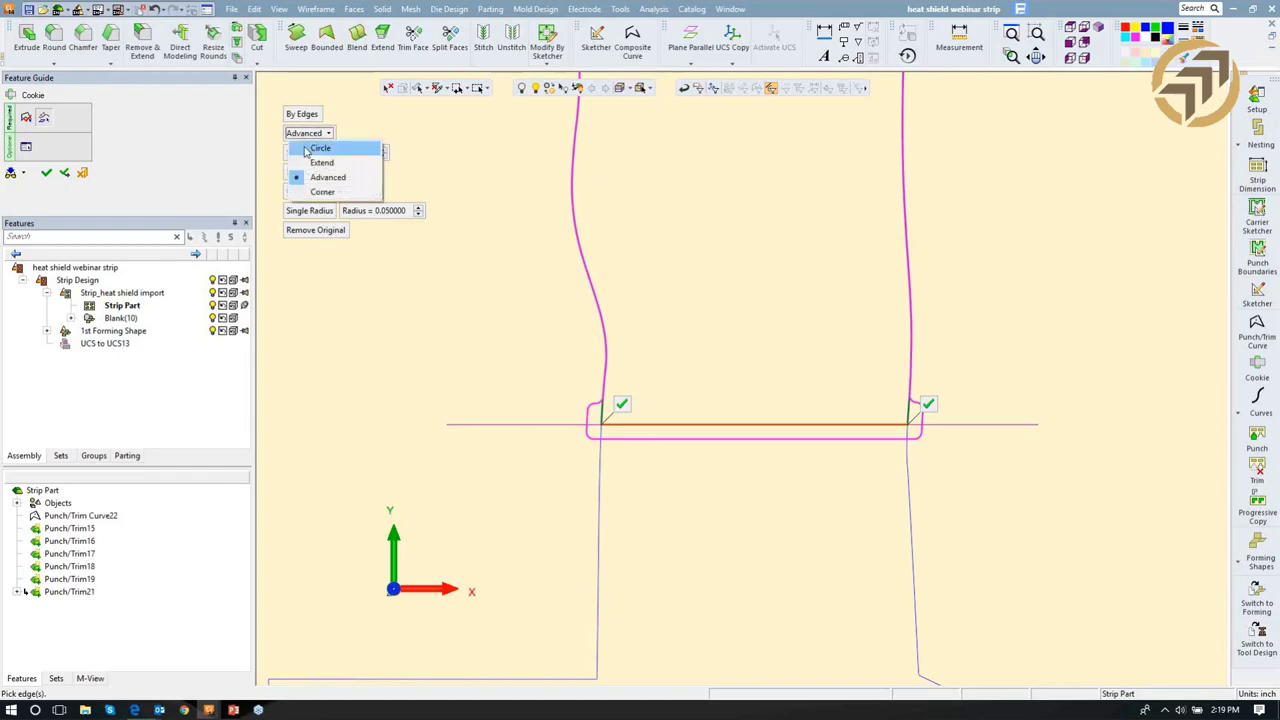
pyautogui.click(301, 162)
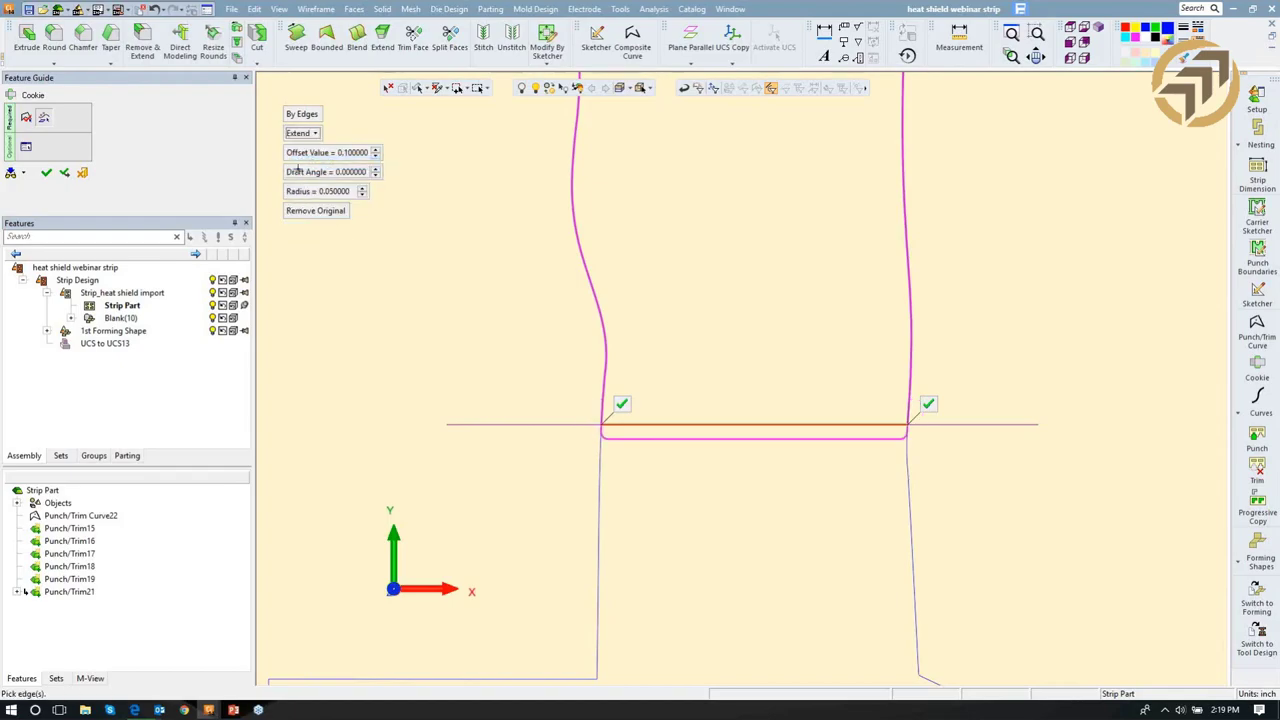
pyautogui.click(304, 155)
pyautogui.press('BackSpace')
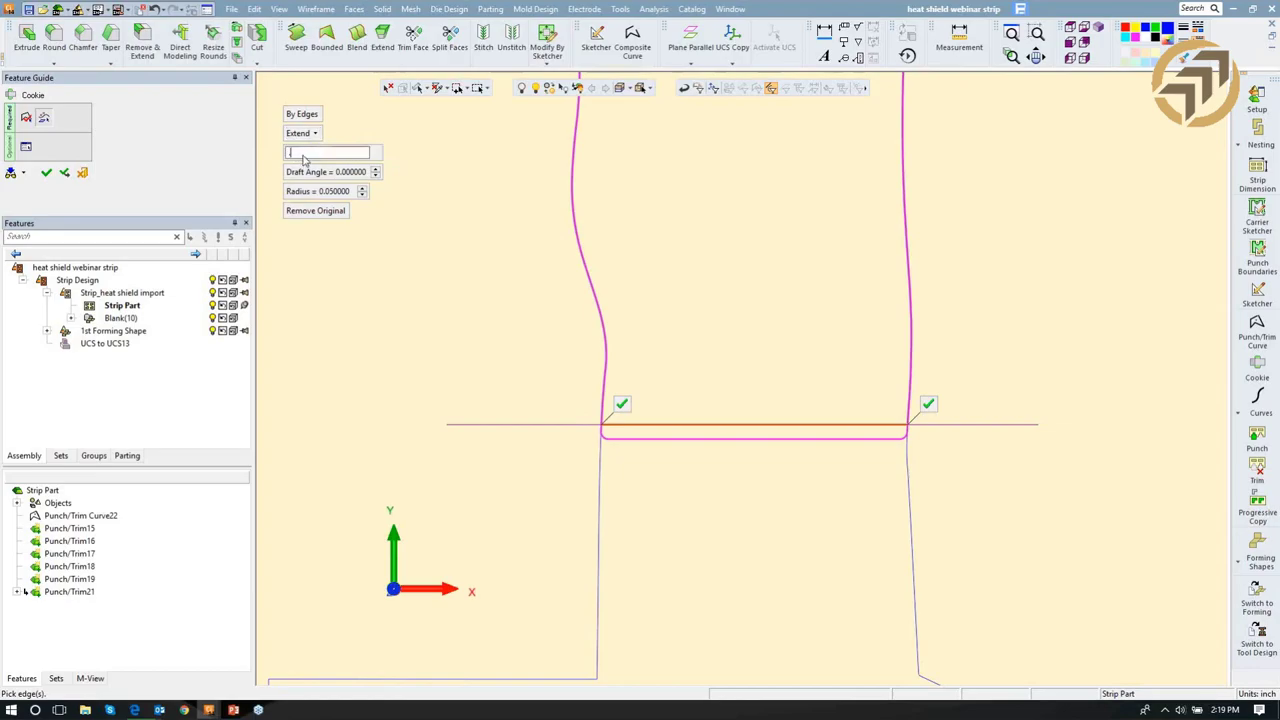
pyautogui.write('.25')
pyautogui.press('Return')
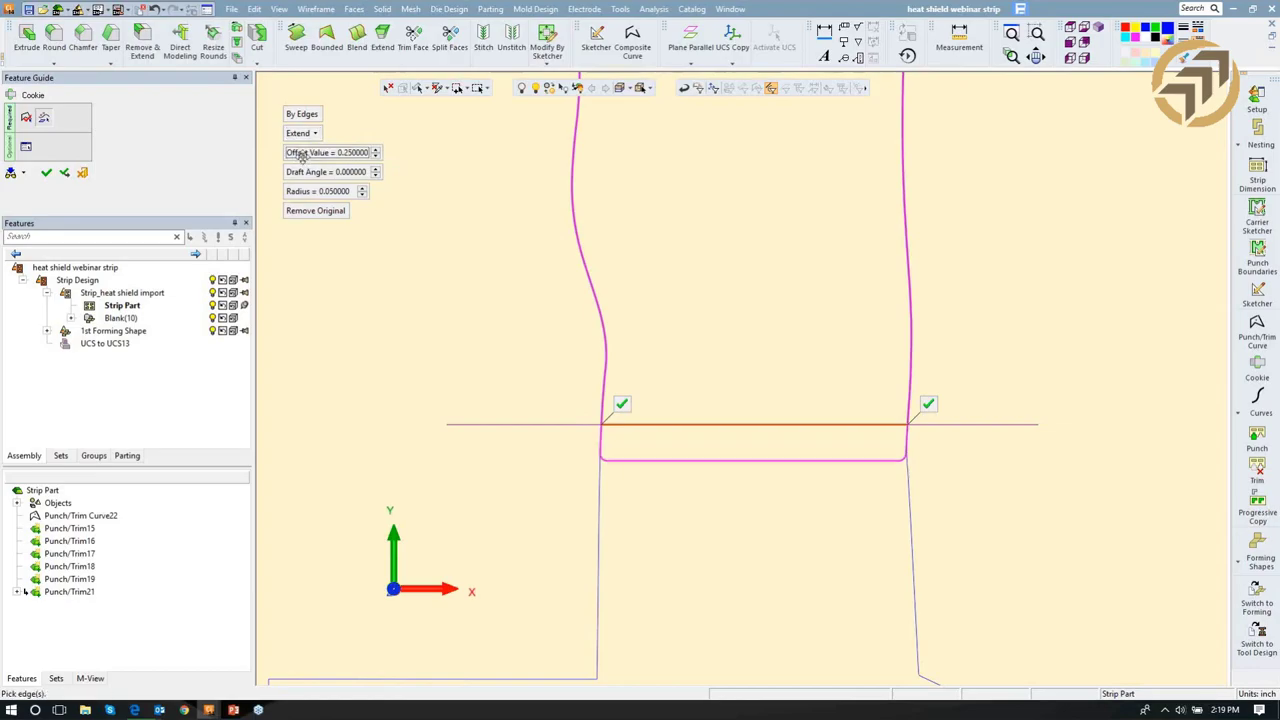
# Set the cookie overlap's radius to 0.06 inch and apply it to the upper punch curve.
pyautogui.click(296, 192)
pyautogui.press('BackSpace')
pyautogui.write('.06')
pyautogui.press('Return')
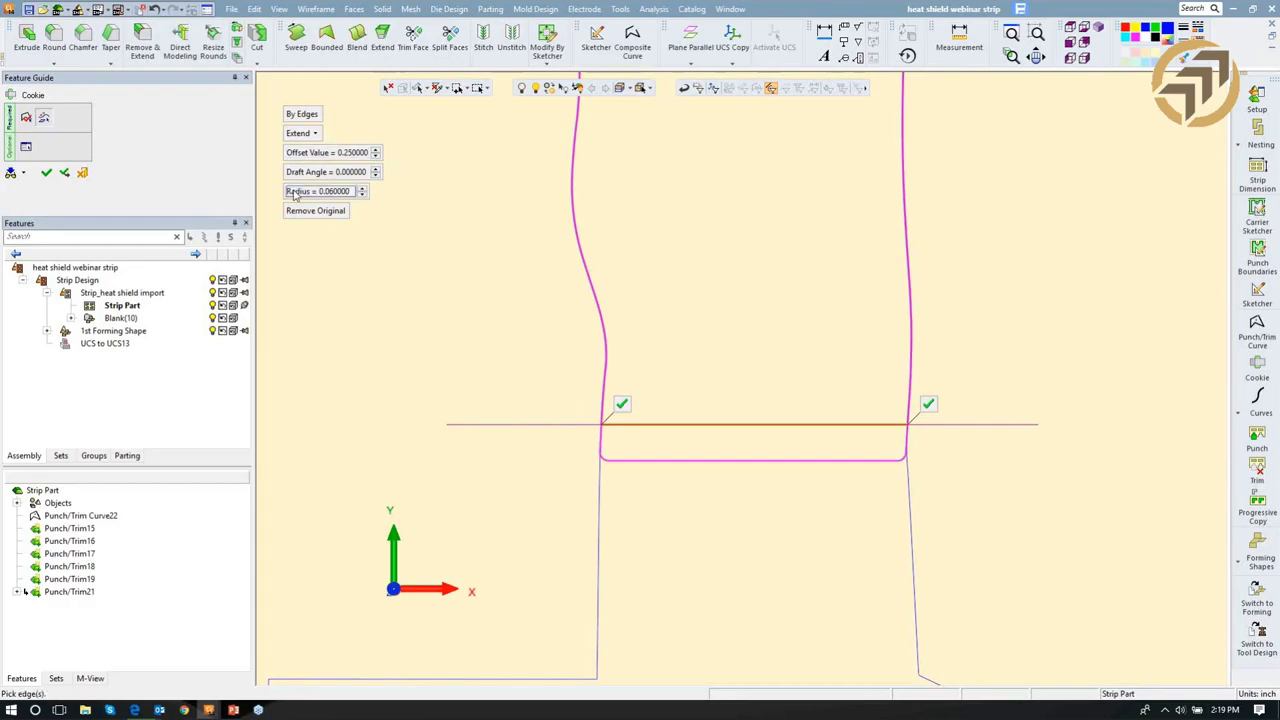
pyautogui.scroll(-5, 650, 220)
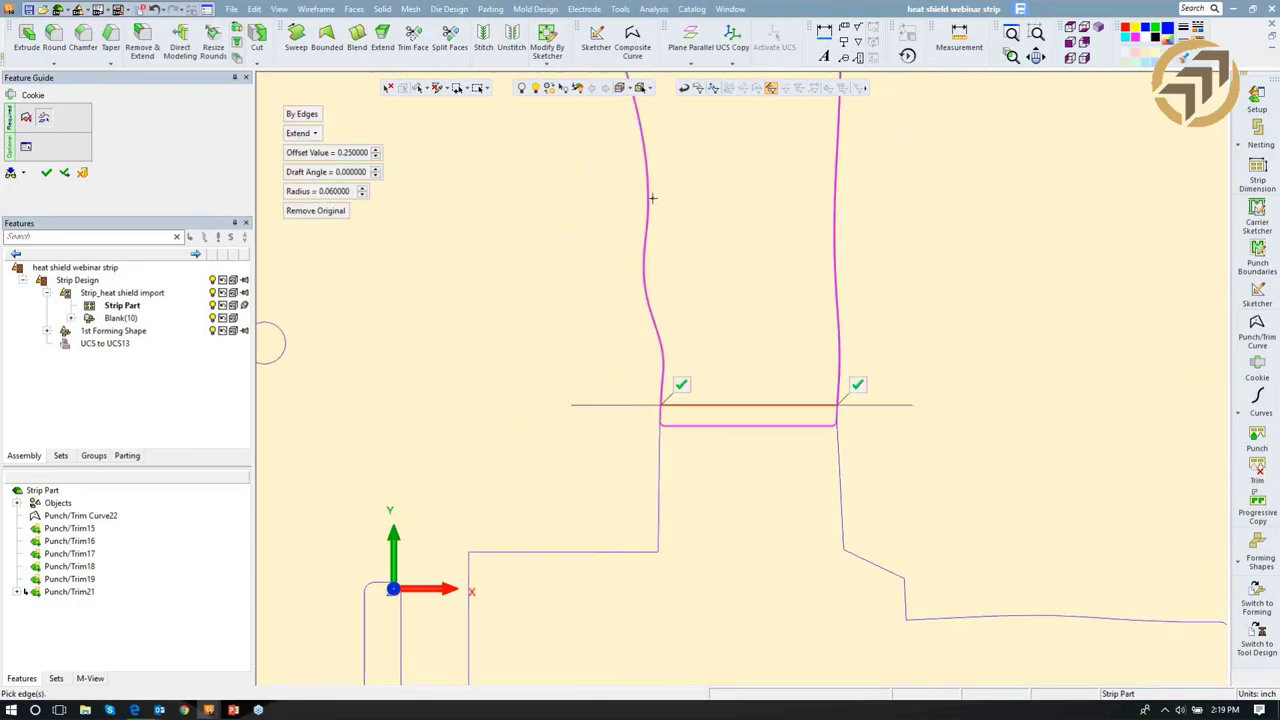
pyautogui.scroll(-3, 690, 293)
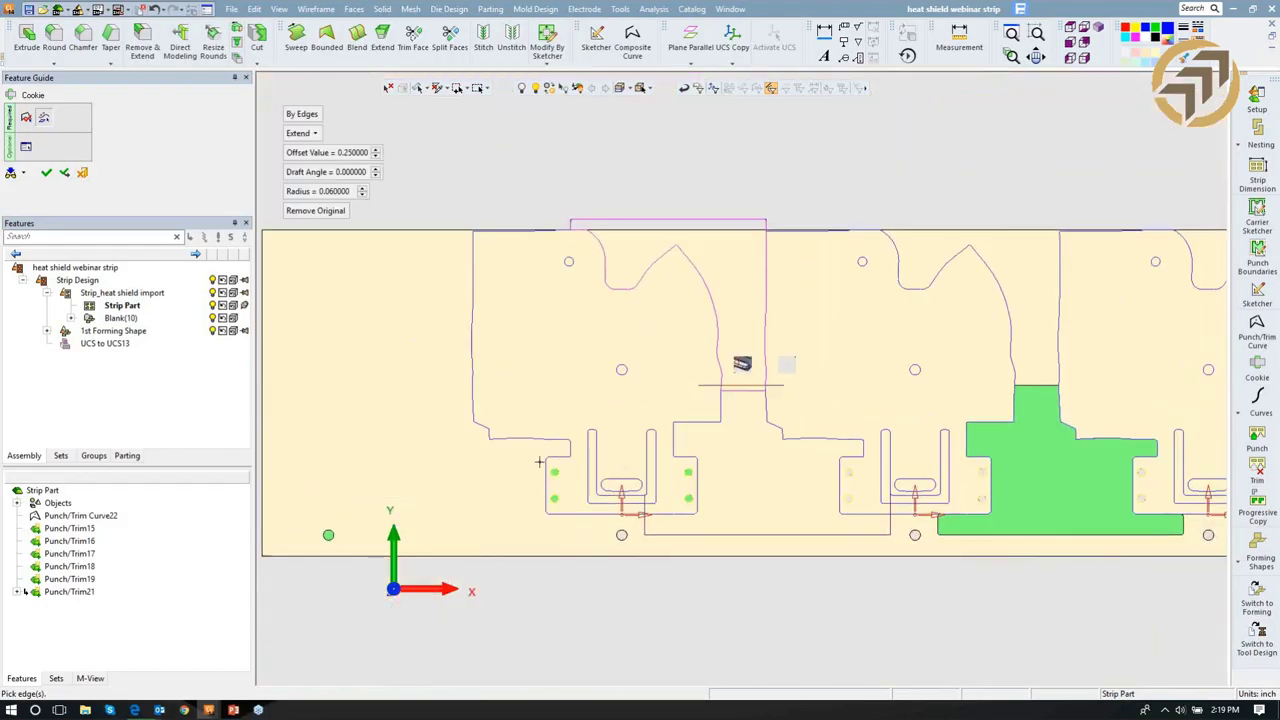
pyautogui.click(46, 174)
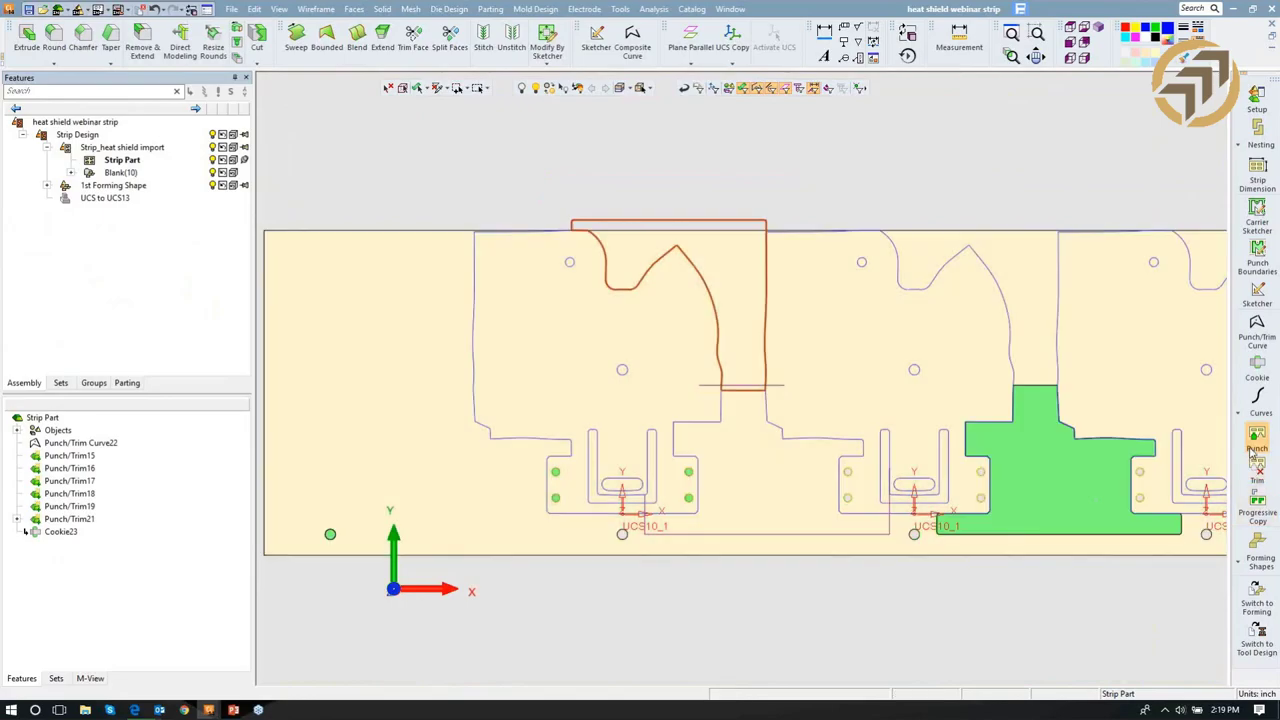
# Punch the extended upper scrap profile repeatedly along the strip, starting between the third and fourth blanks.
pyautogui.click(1257, 440)
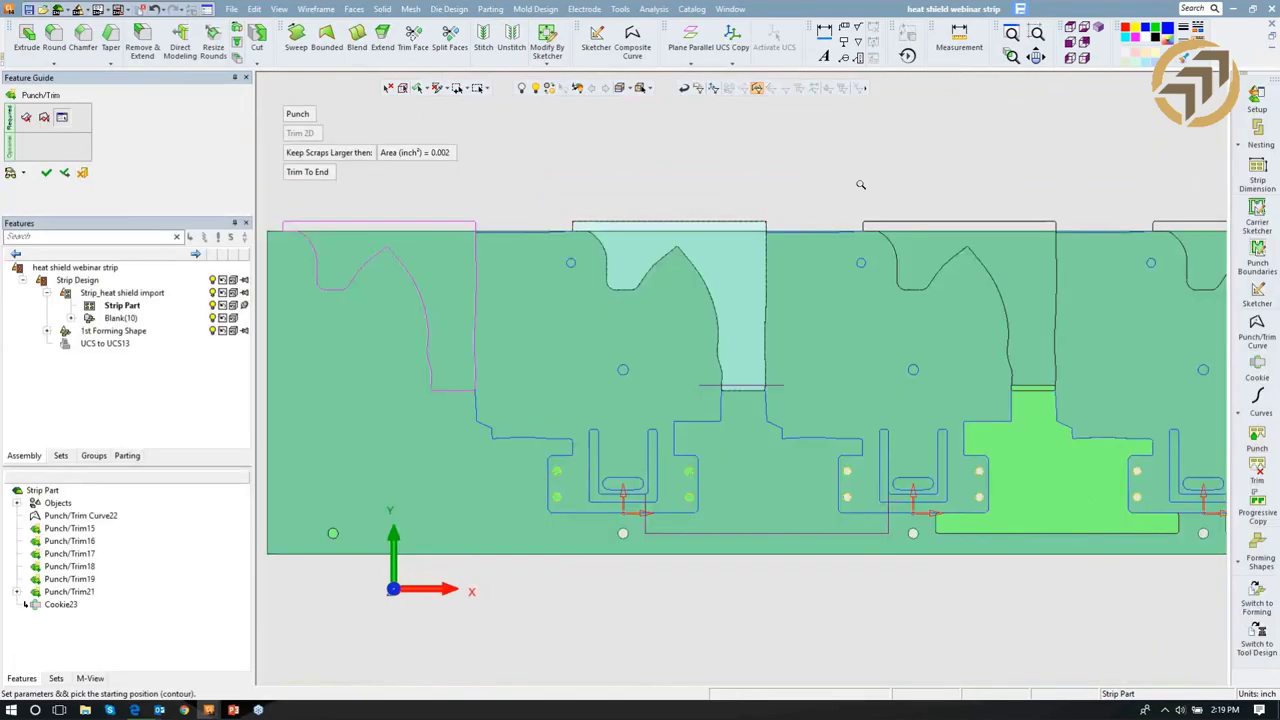
pyautogui.click(1028, 288)
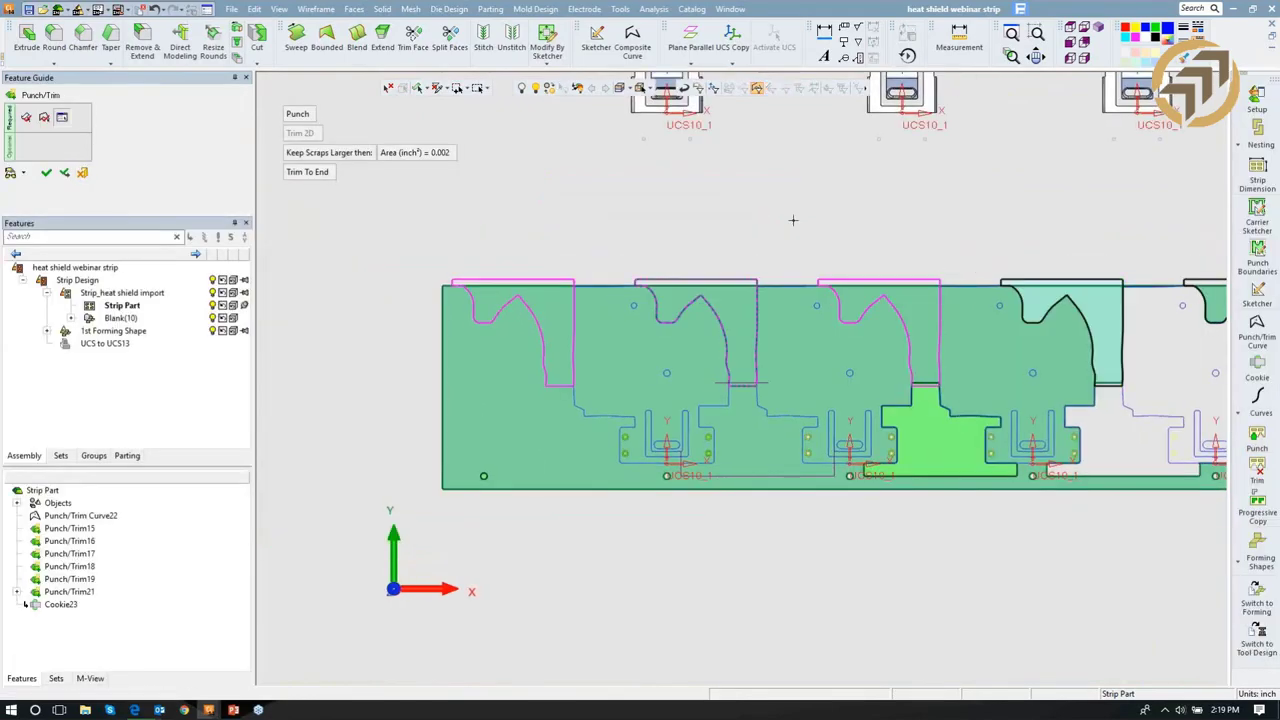
pyautogui.click(46, 172)
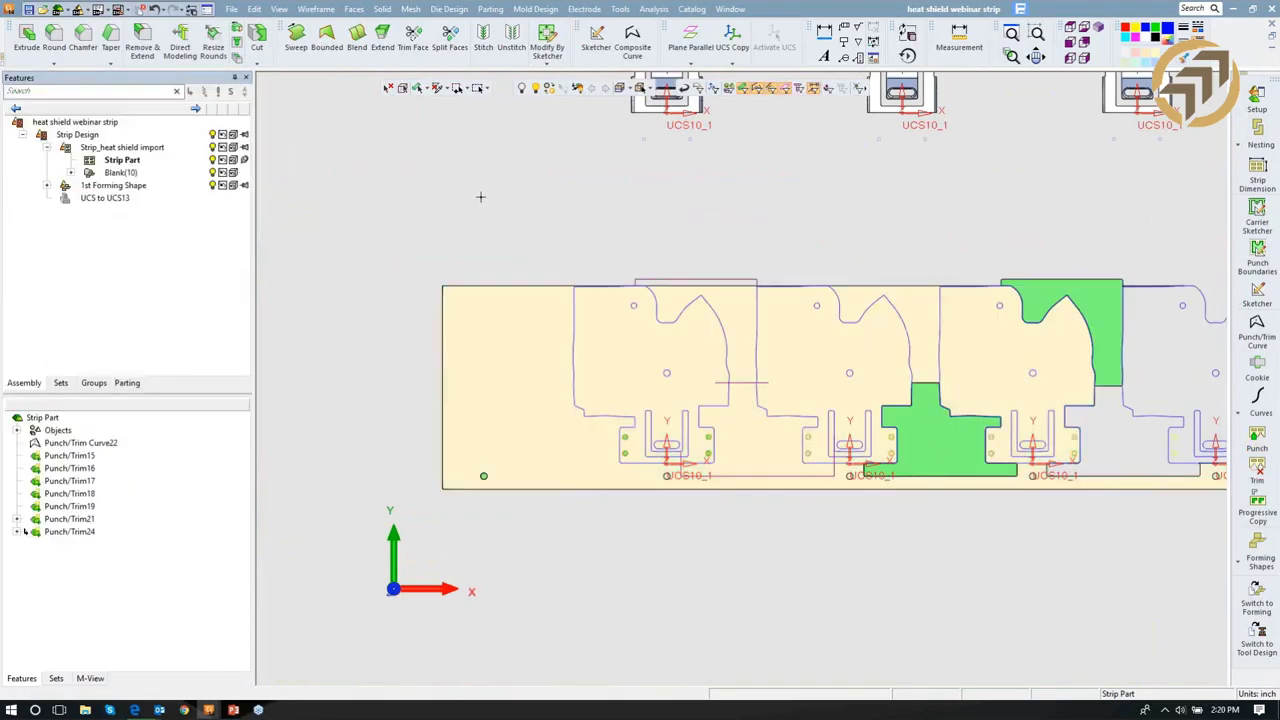
# Add the flat forming shape to the strip at the fourth blank position.
pyautogui.moveTo(883, 232); pyautogui.dragTo(551, 220, button='middle')
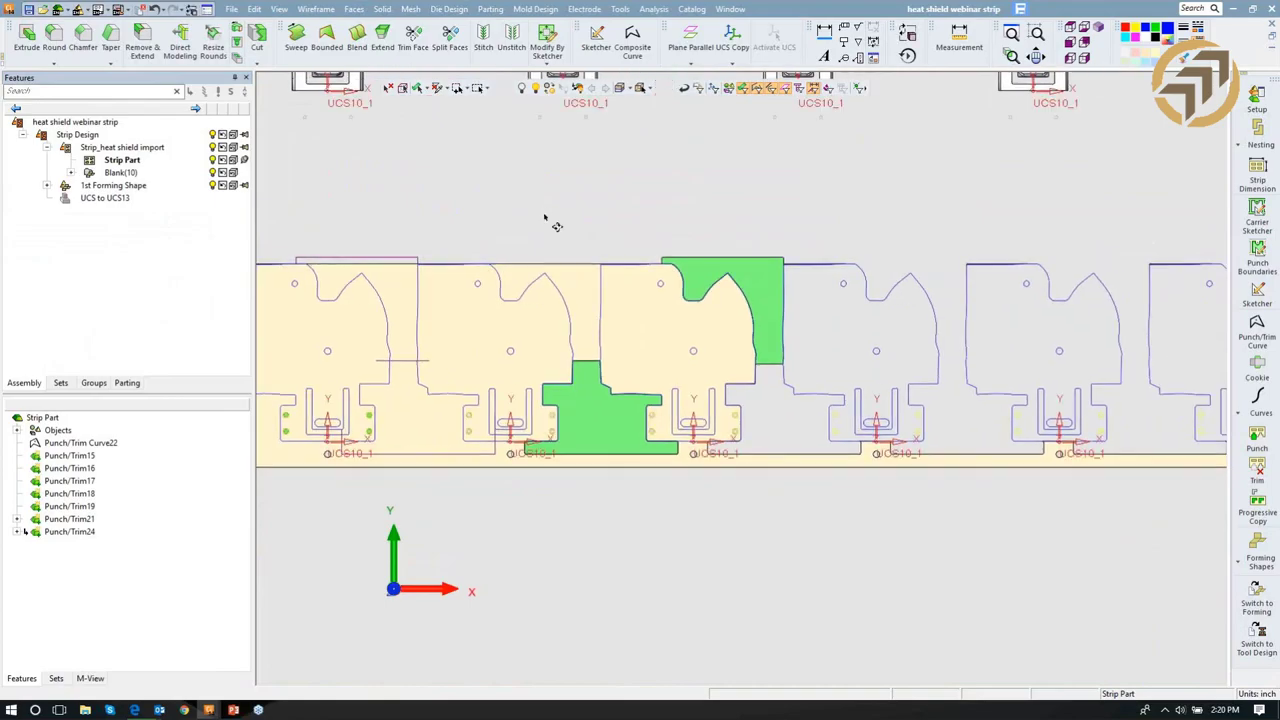
pyautogui.keyDown('ctrl'); pyautogui.moveTo(513, 216); pyautogui.dragTo(586, 166); pyautogui.keyUp('ctrl')
pyautogui.keyDown('ctrl'); pyautogui.moveTo(586, 166); pyautogui.dragTo(758, 506, button='right'); pyautogui.keyUp('ctrl')
pyautogui.moveTo(757, 507); pyautogui.dragTo(654, 494, button='middle')
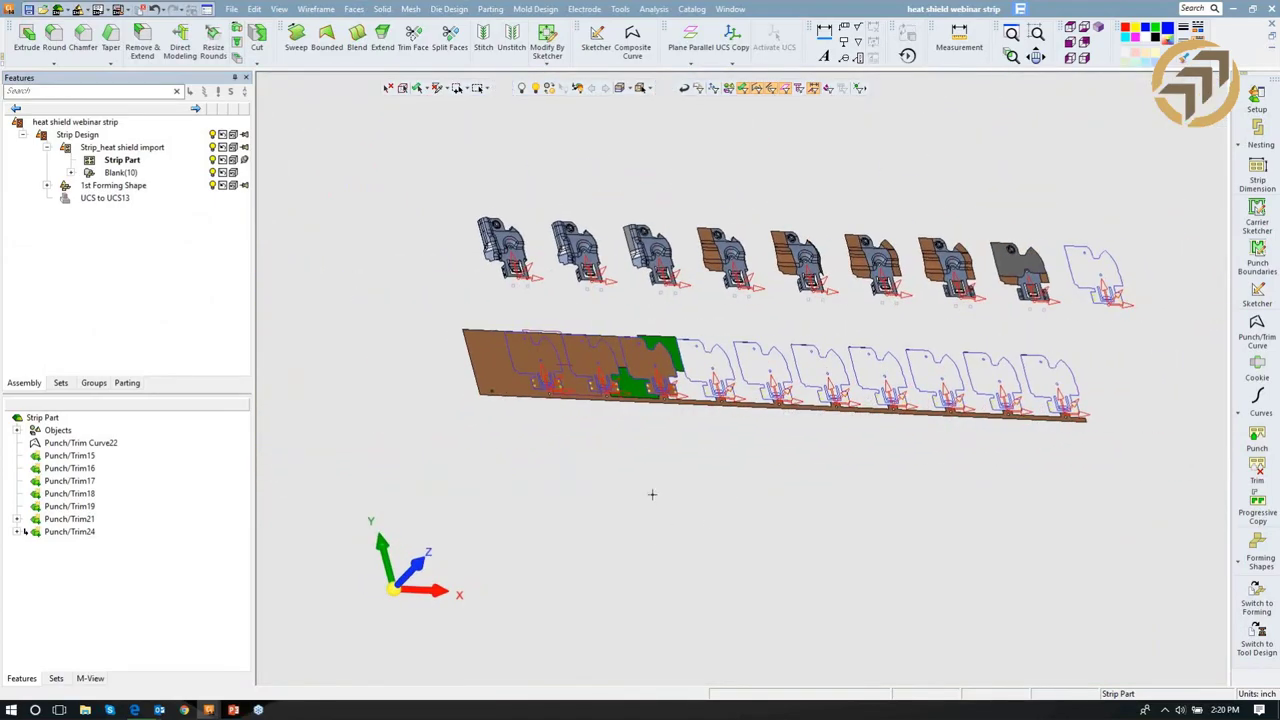
pyautogui.click(1260, 510)
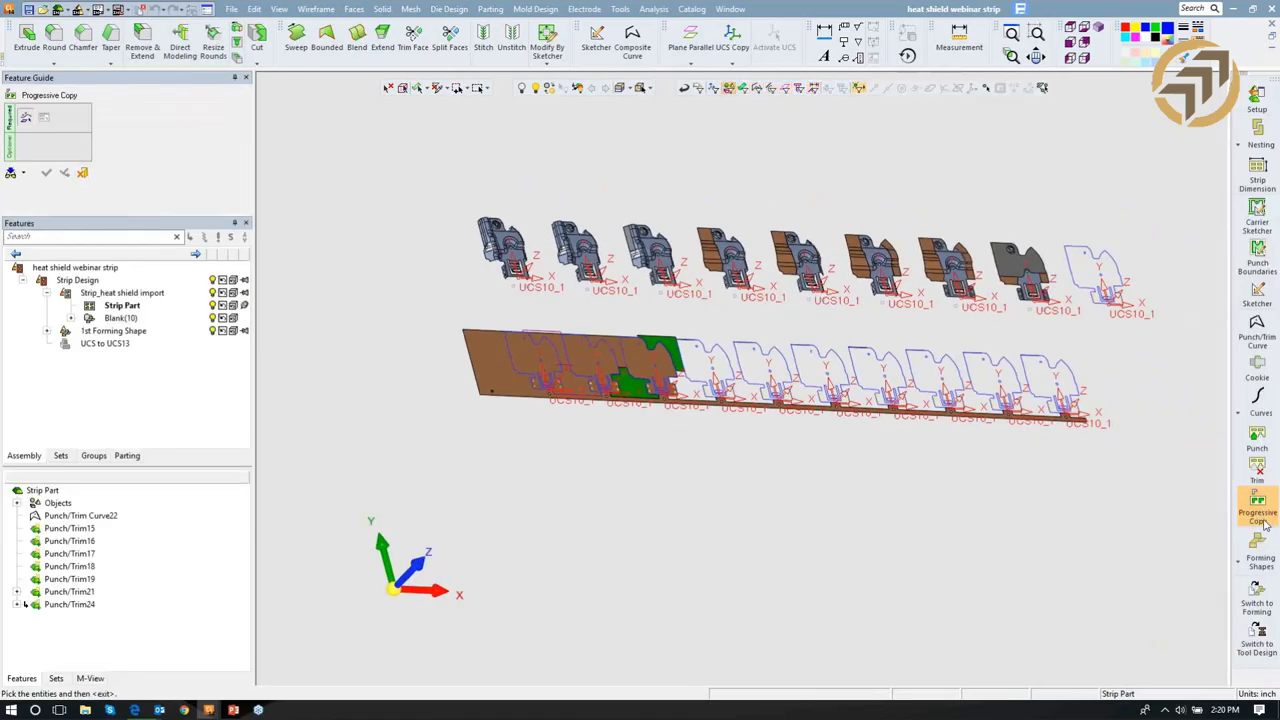
pyautogui.moveTo(1258, 558)
pyautogui.click(1195, 541)
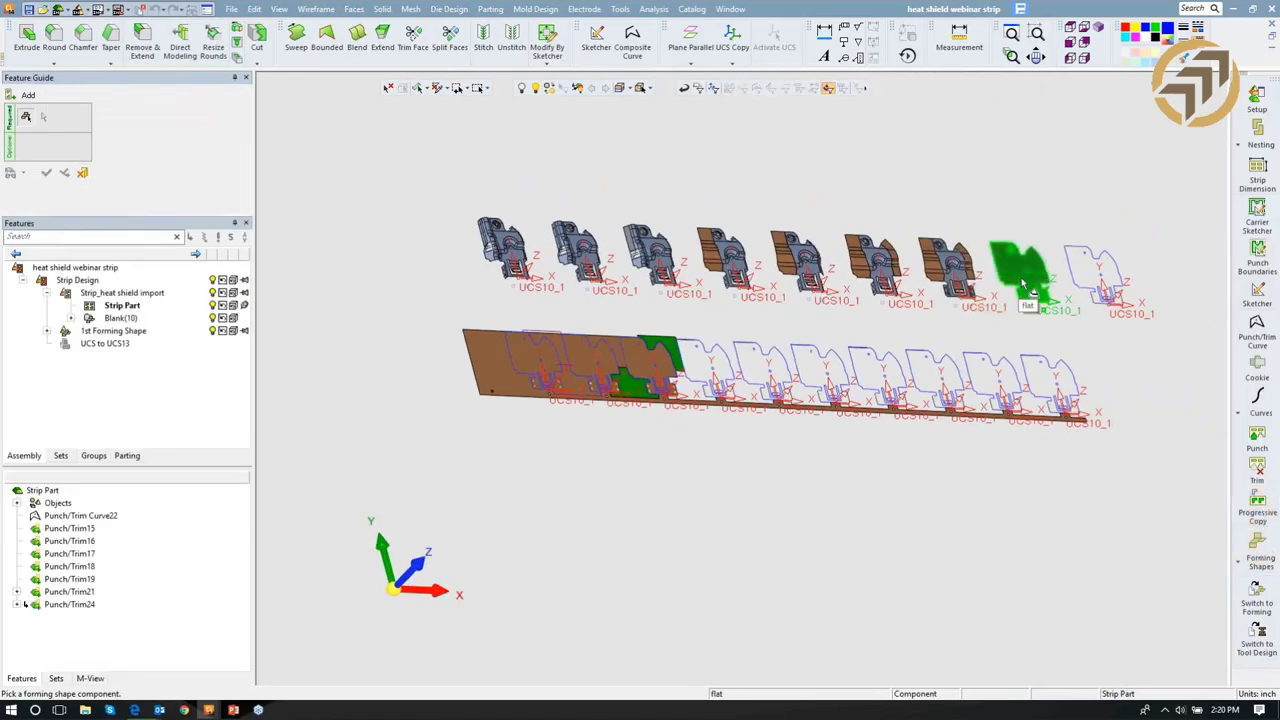
pyautogui.click(1024, 287)
pyautogui.click(720, 405)
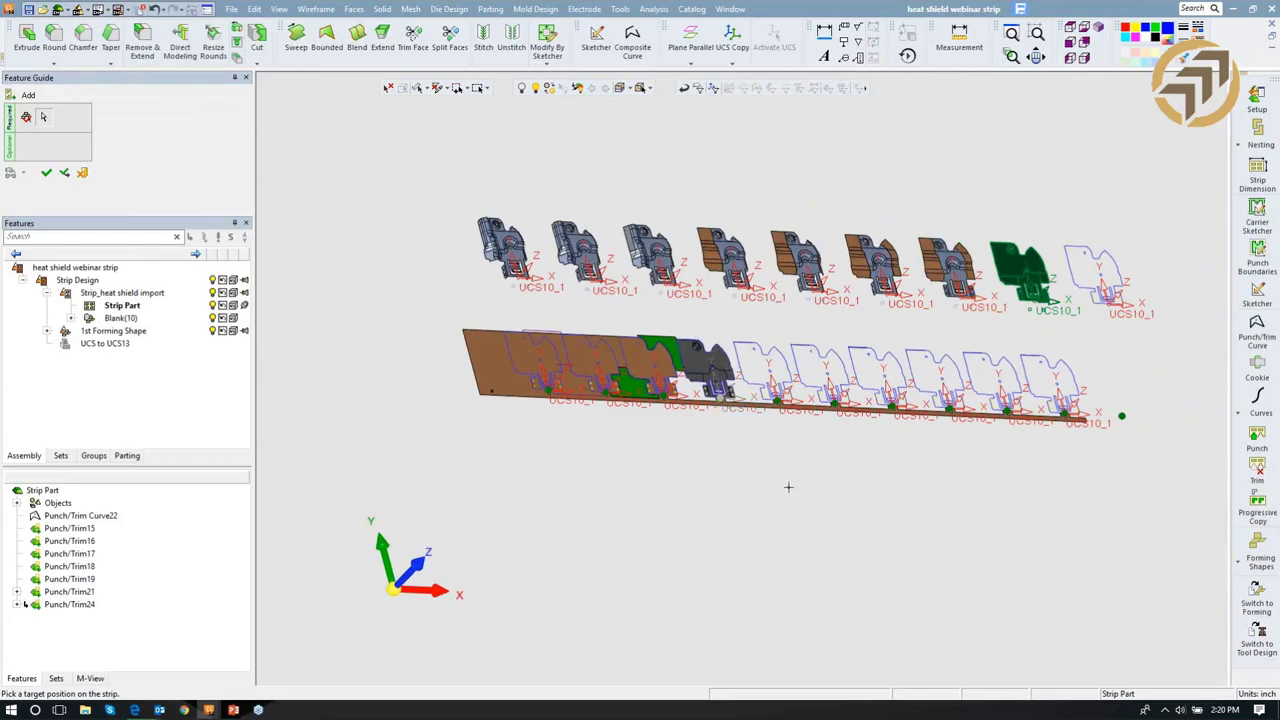
pyautogui.click(788, 488)
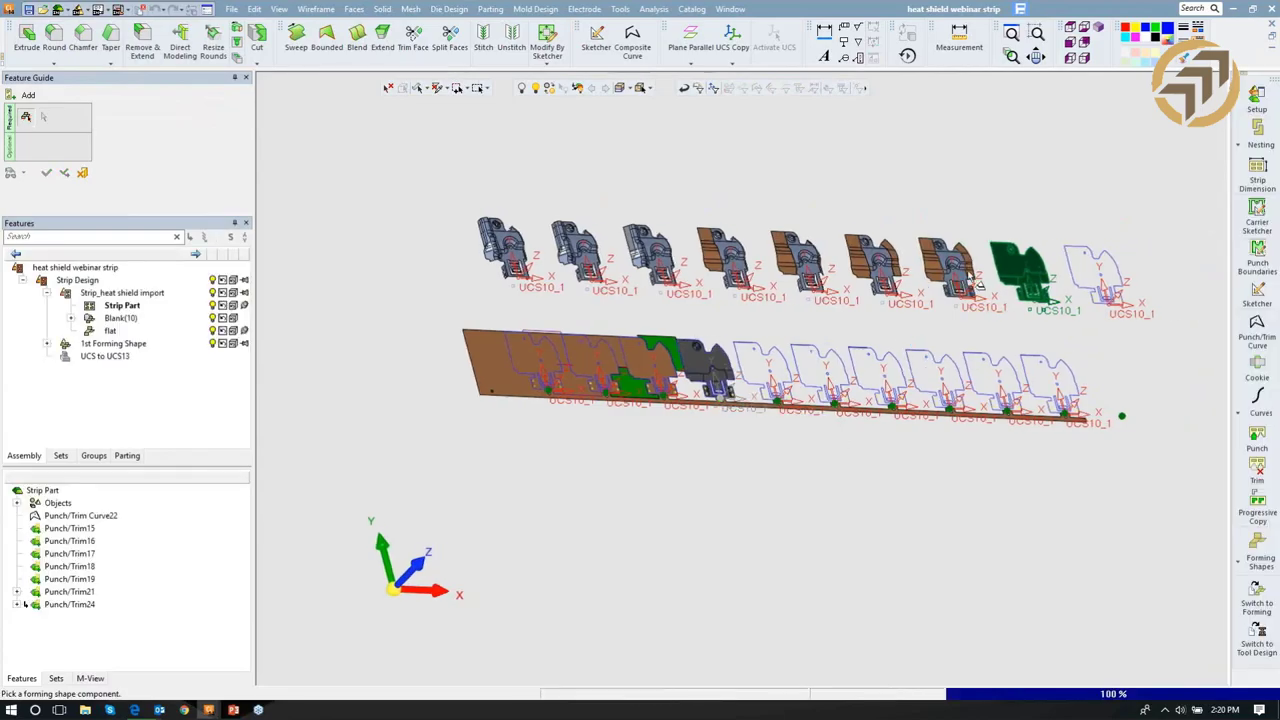
# Add the unbend forming shape at the strip's fifth blank position and the binhder4 shape at the sixth.
pyautogui.click(813, 473)
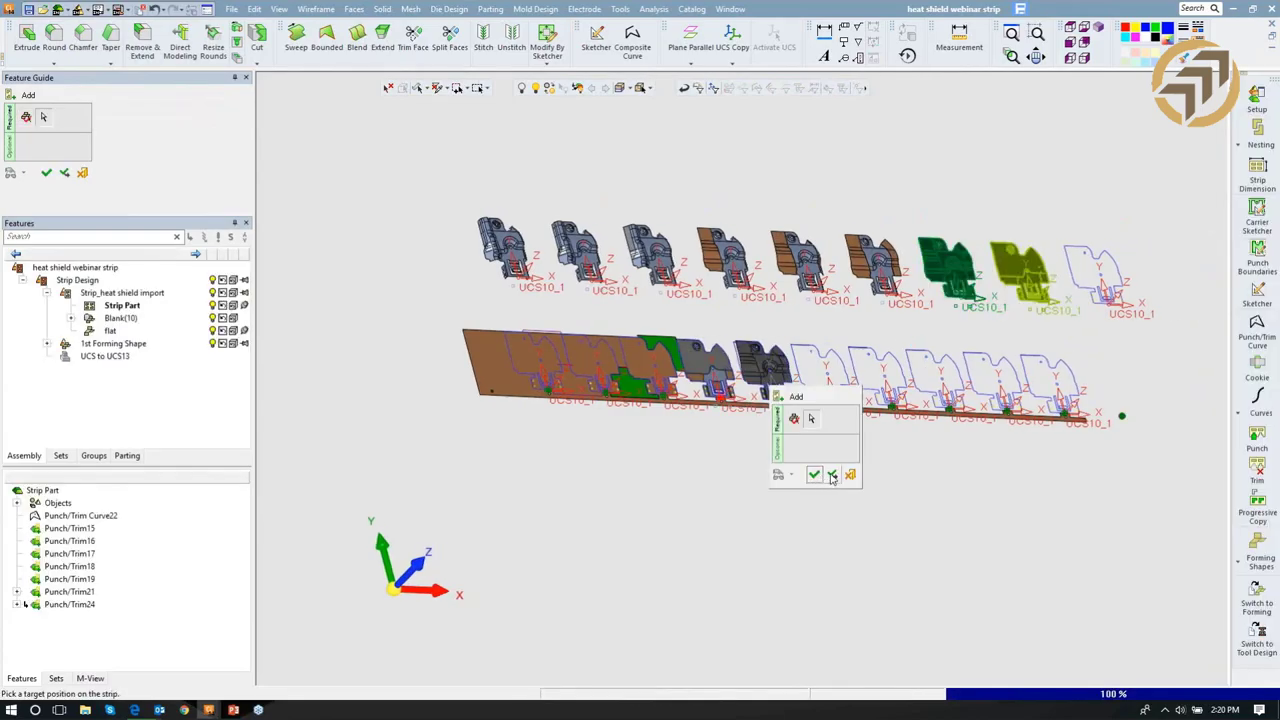
pyautogui.click(831, 476)
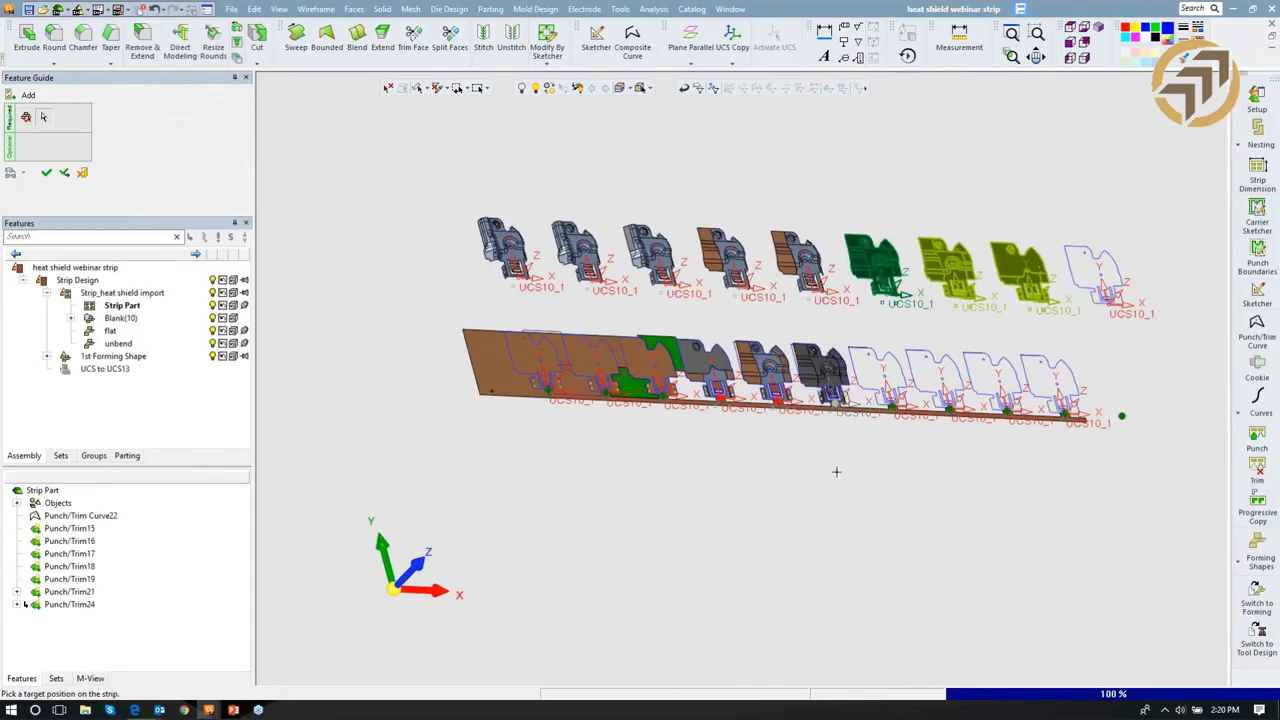
pyautogui.click(836, 408)
pyautogui.click(834, 471)
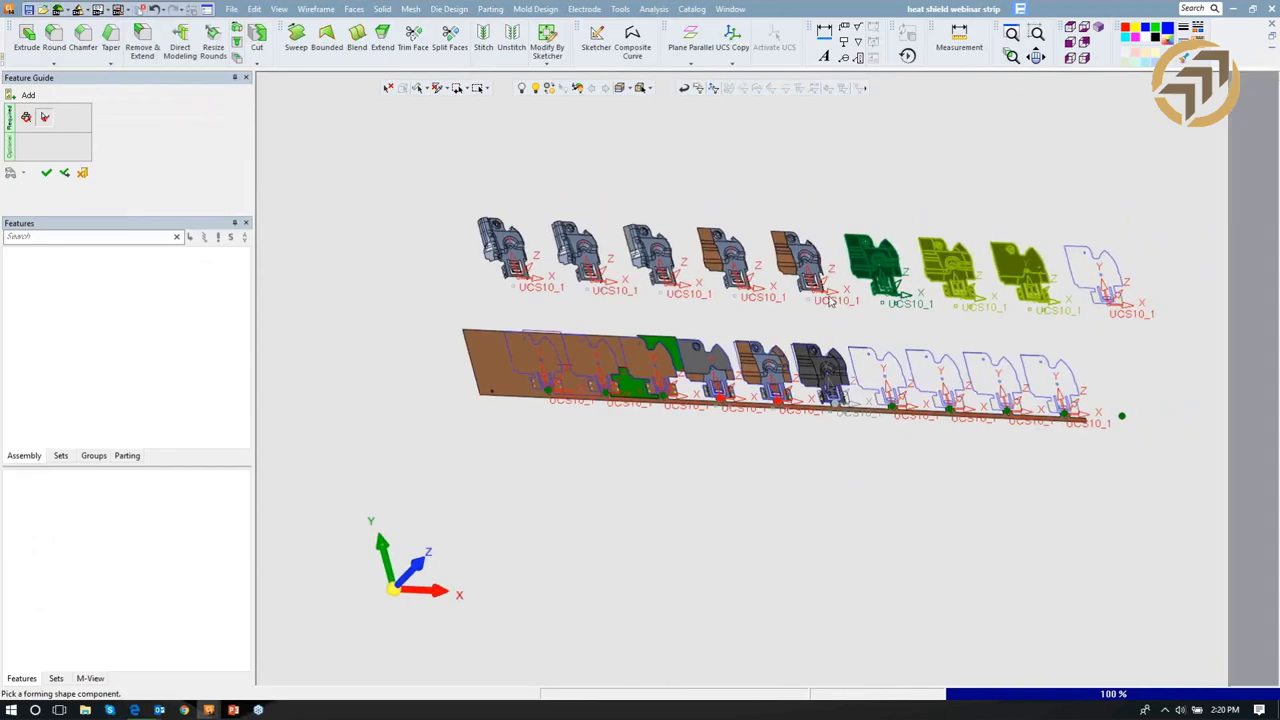
# Add the binder3 forming shape at the strip's seventh blank position and the binder1#1 shape at the eighth.
pyautogui.click(873, 421)
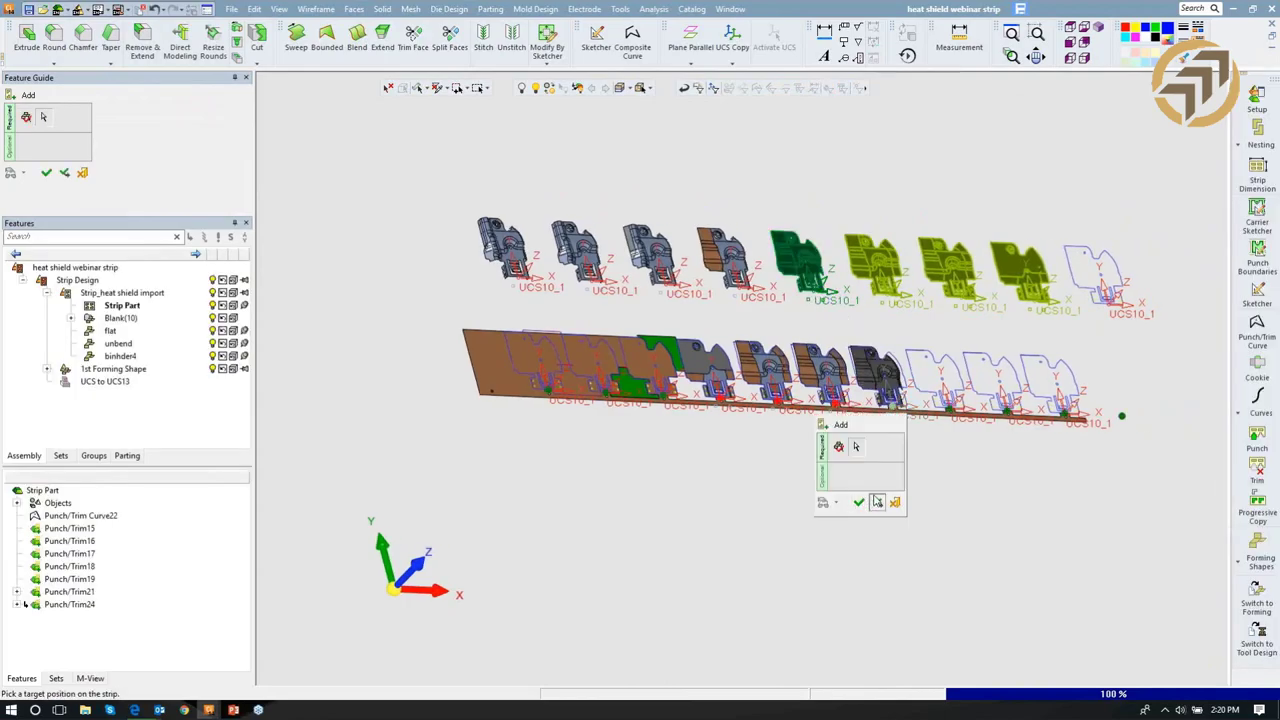
pyautogui.click(876, 501)
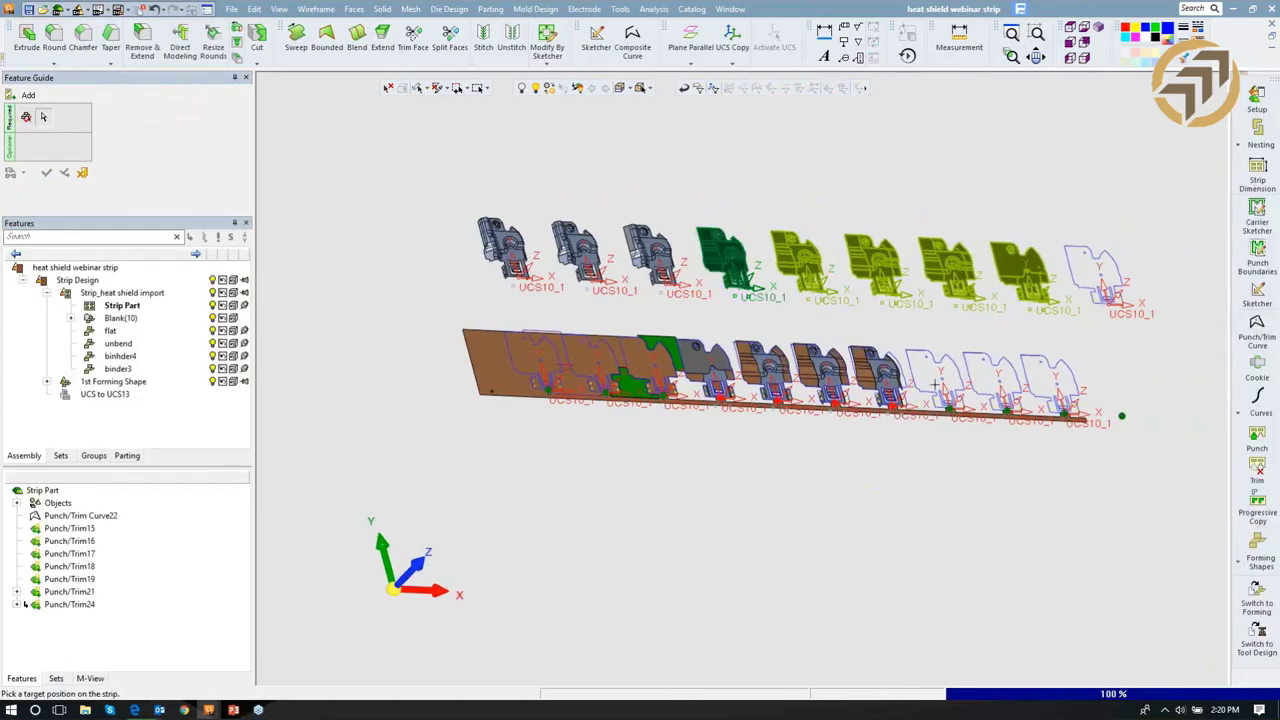
pyautogui.click(949, 411)
pyautogui.middleClick(897, 481)
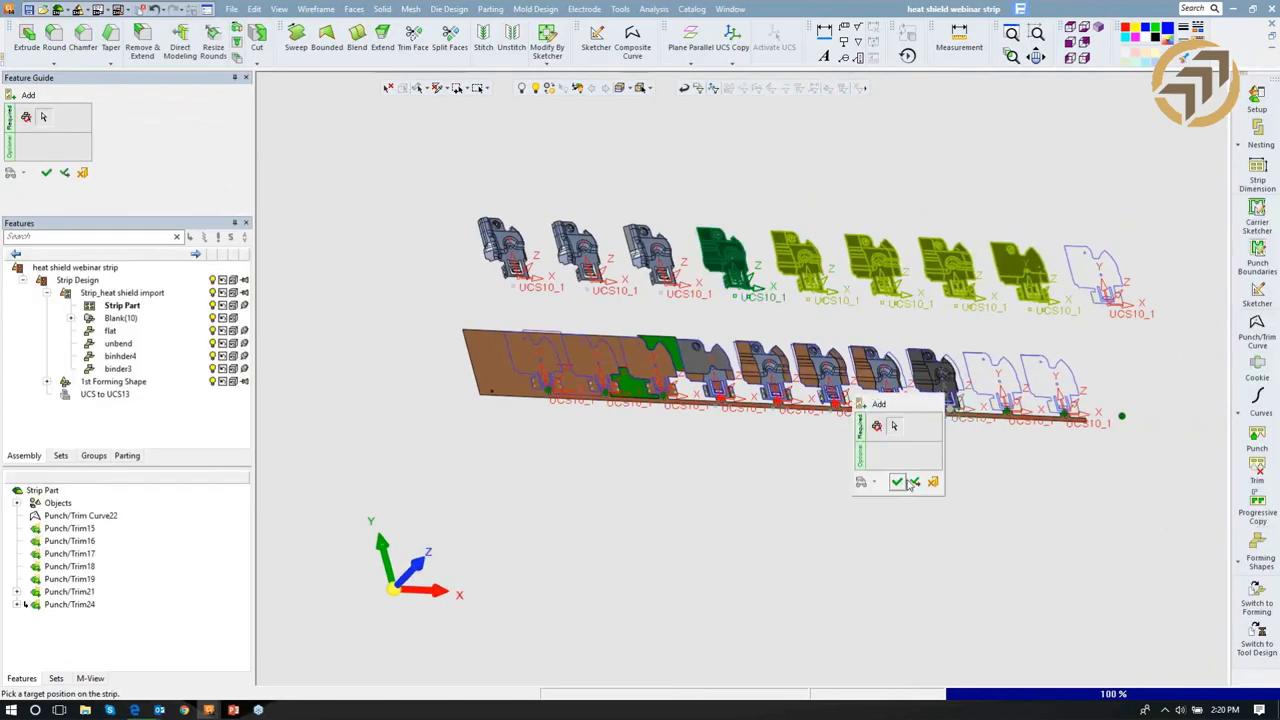
pyautogui.click(911, 483)
# Add the binder1 forming shape at the strip's ninth blank position.
pyautogui.click(655, 272)
pyautogui.click(970, 432)
pyautogui.click(962, 527)
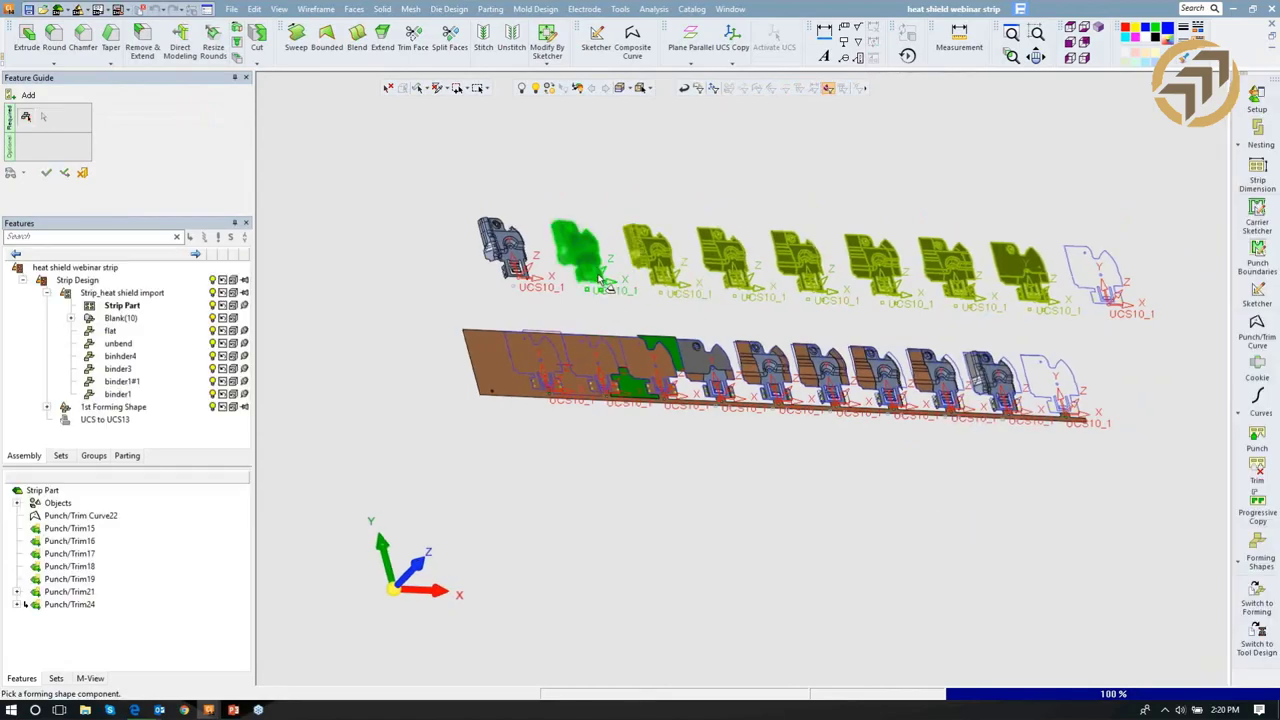
# Add the picked forming shape to the empty last station of the strip.
pyautogui.click(1056, 417)
pyautogui.middleClick(1011, 486)
pyautogui.click(1009, 484)
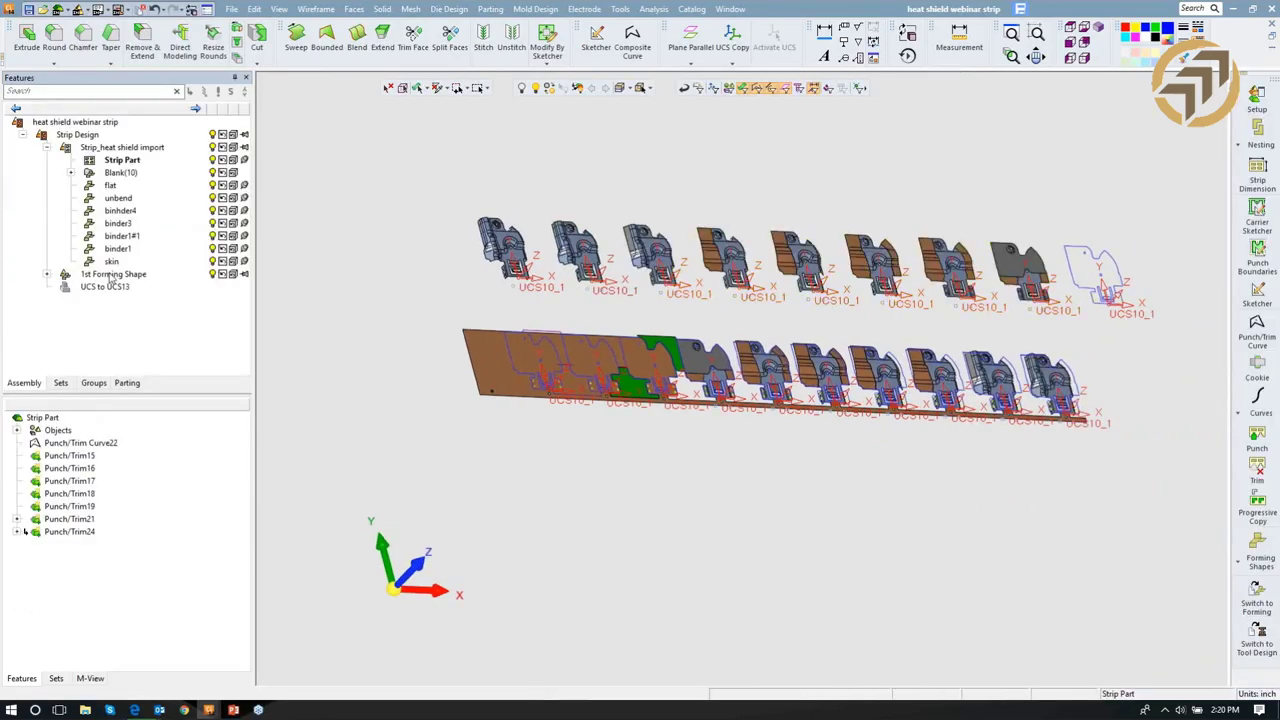
# Hide the 1st Forming Shape assembly and inspect the flat and first formed stations of the strip.
pyautogui.click(213, 275)
pyautogui.moveTo(560, 280); pyautogui.dragTo(600, 265, button='middle')
pyautogui.moveTo(732, 553); pyautogui.dragTo(776, 195, button='middle')
pyautogui.moveTo(560, 202); pyautogui.dragTo(748, 191, button='middle')
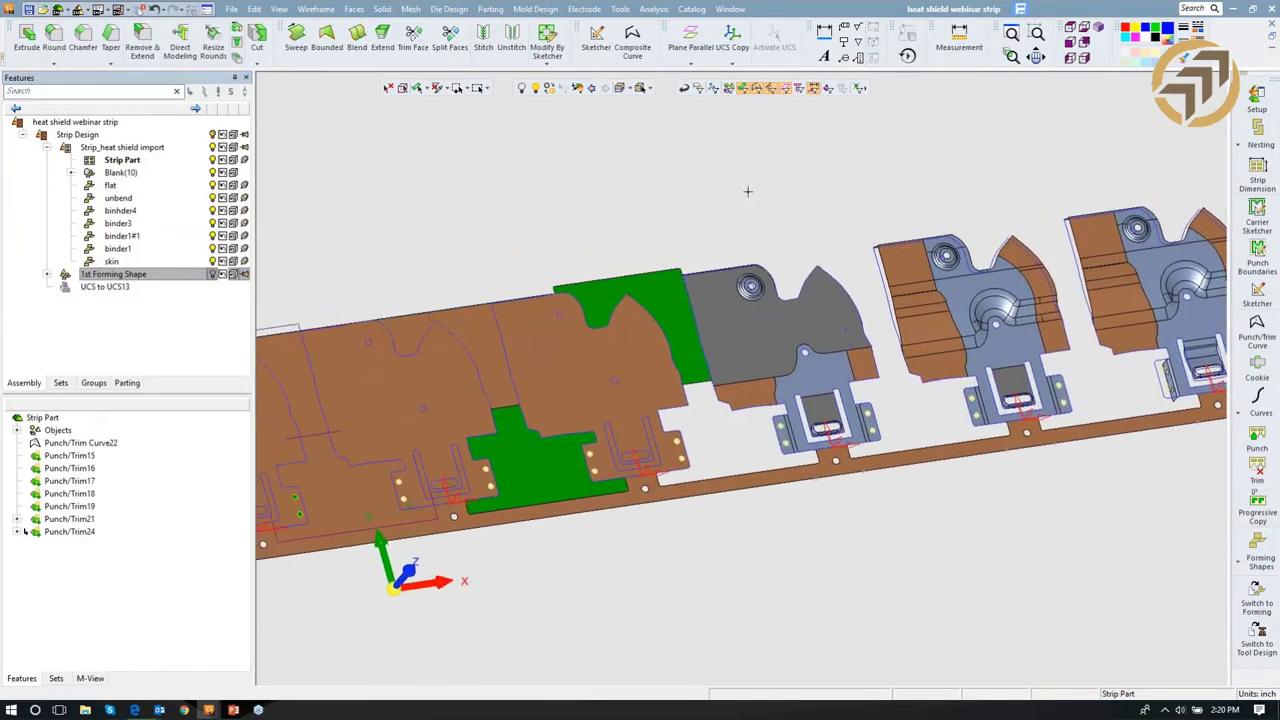
pyautogui.keyDown('ctrl'); pyautogui.moveTo(832, 164); pyautogui.dragTo(966, 134, button='middle'); pyautogui.keyUp('ctrl')
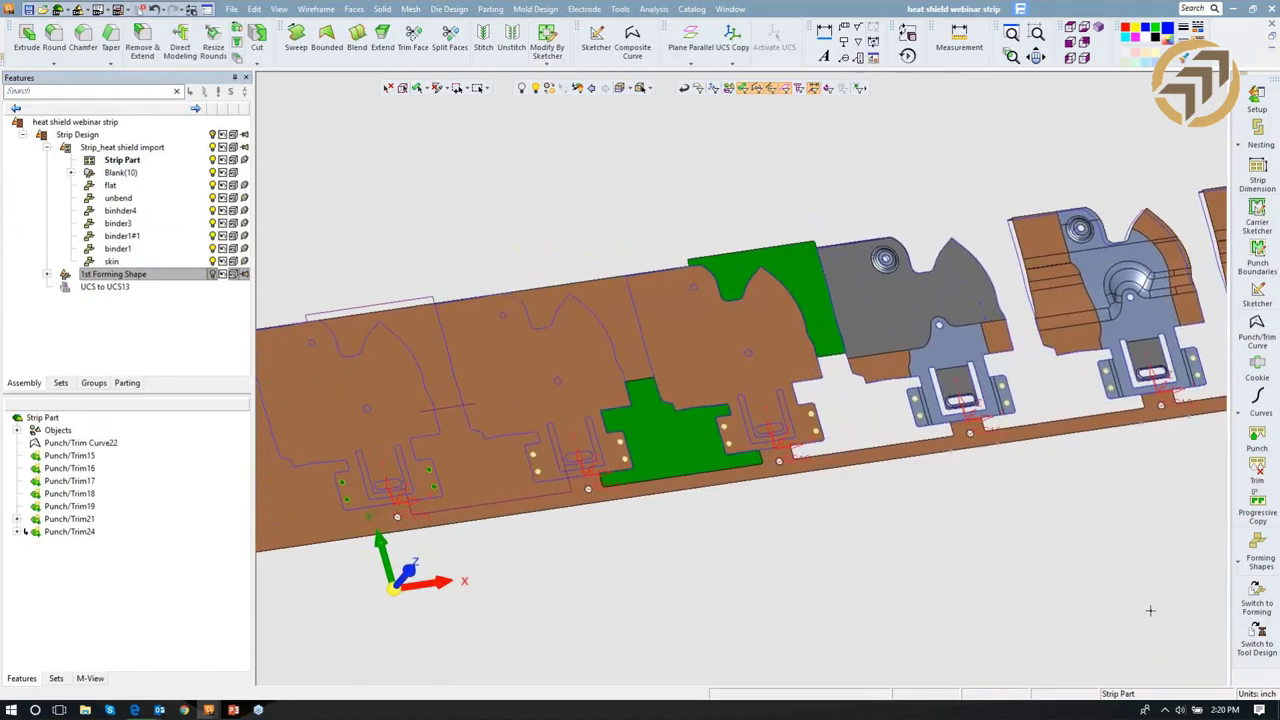
pyautogui.click(1257, 521)
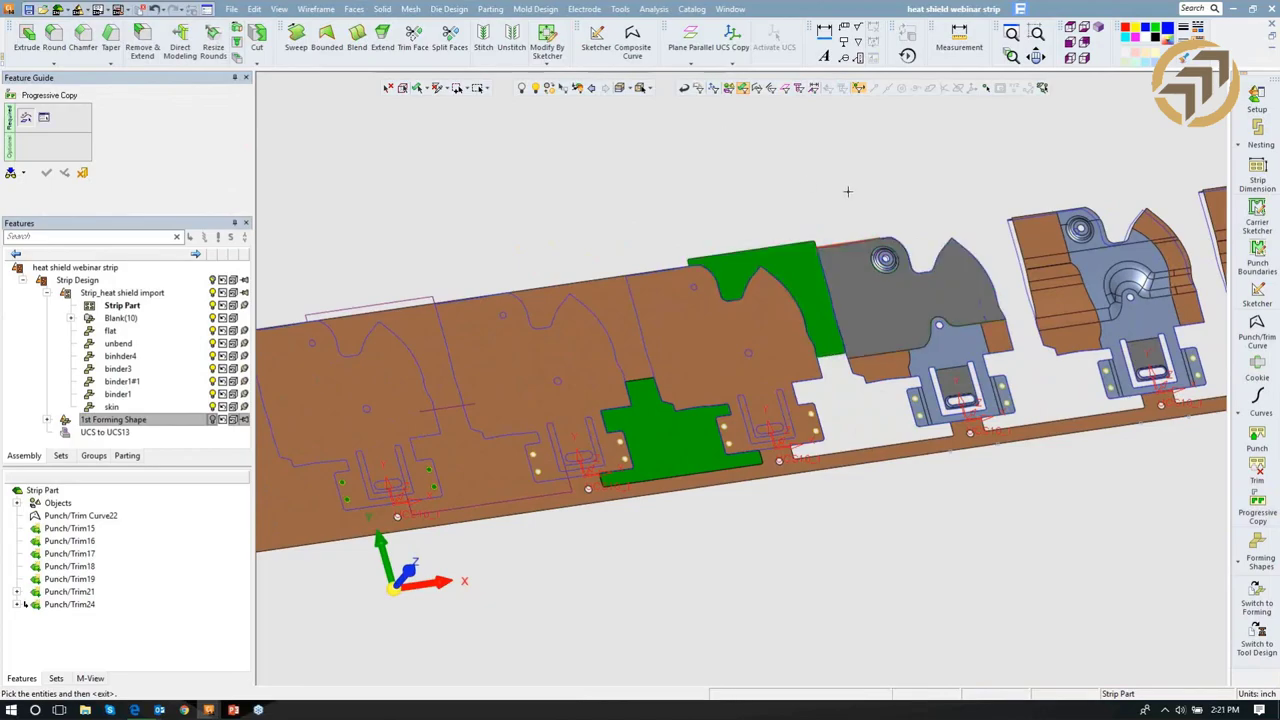
pyautogui.click(920, 338)
pyautogui.scroll(3, 901, 409)
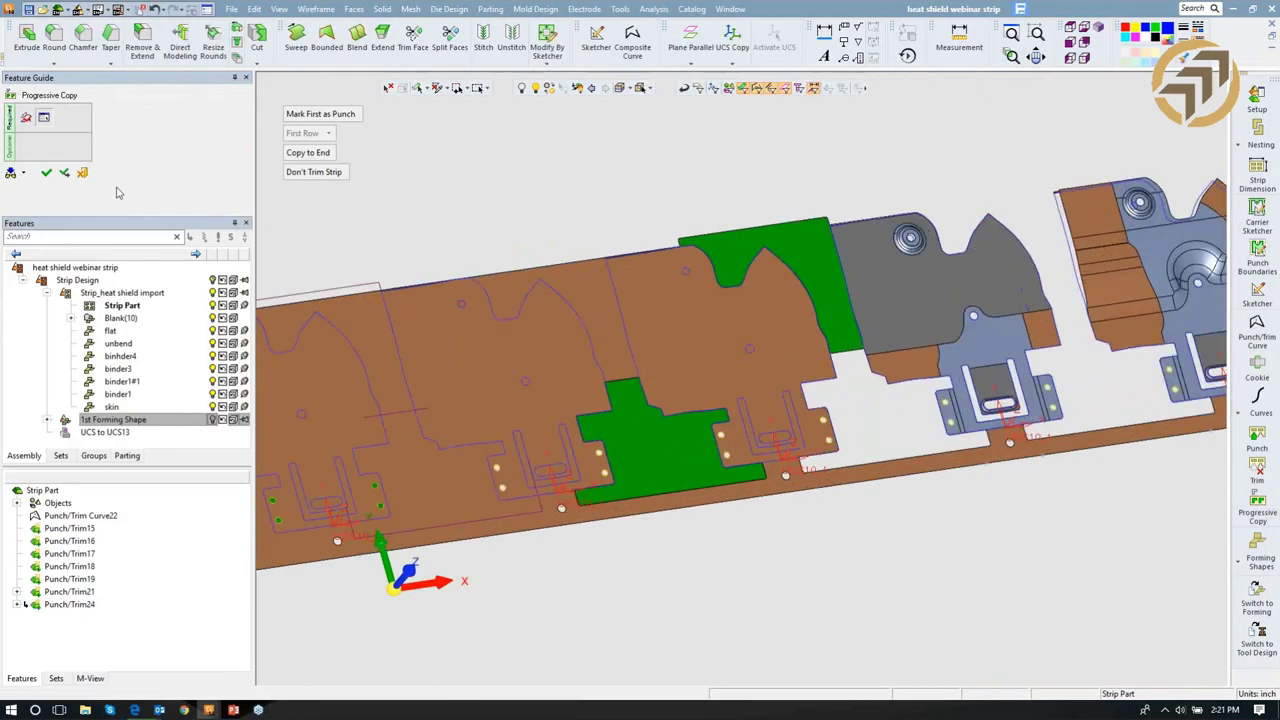
pyautogui.click(82, 172)
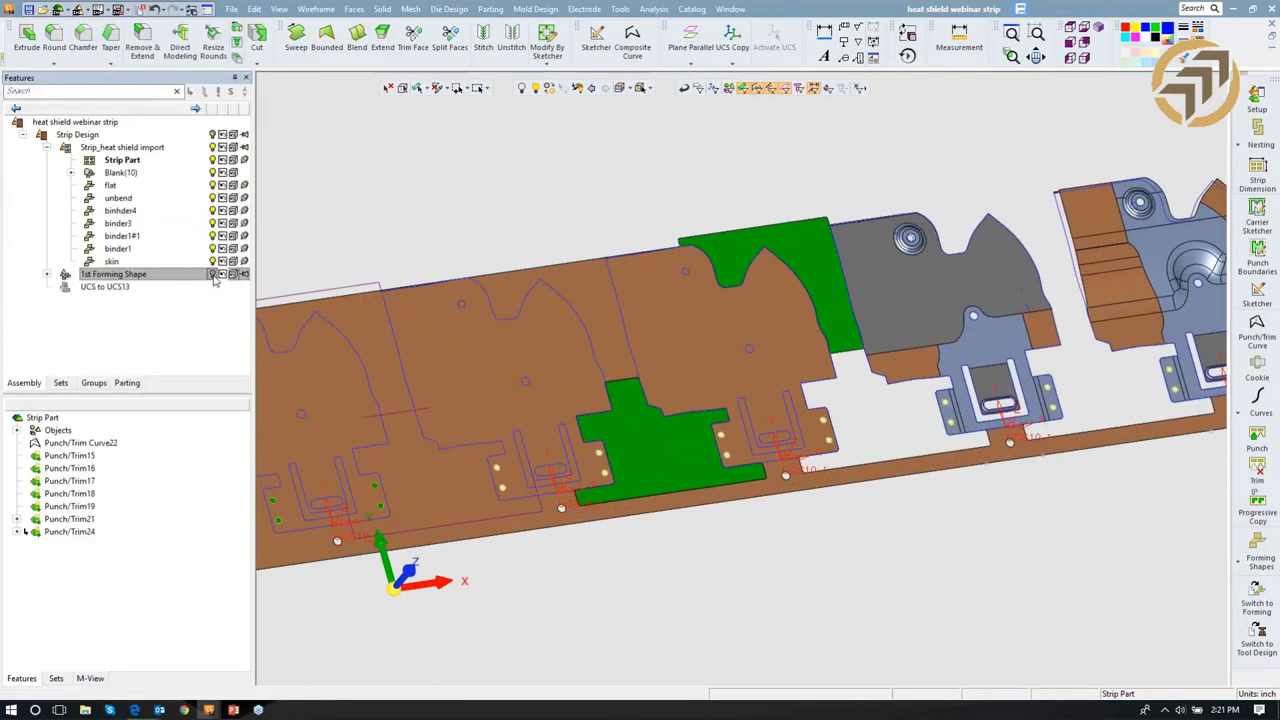
# Show the 1st Forming Shape assembly and select the round emboss on its flat shape for a Progressive Copy.
pyautogui.scroll(-3, 754, 542)
pyautogui.moveTo(754, 542); pyautogui.dragTo(753, 545, button='middle')
pyautogui.click(1241, 509)
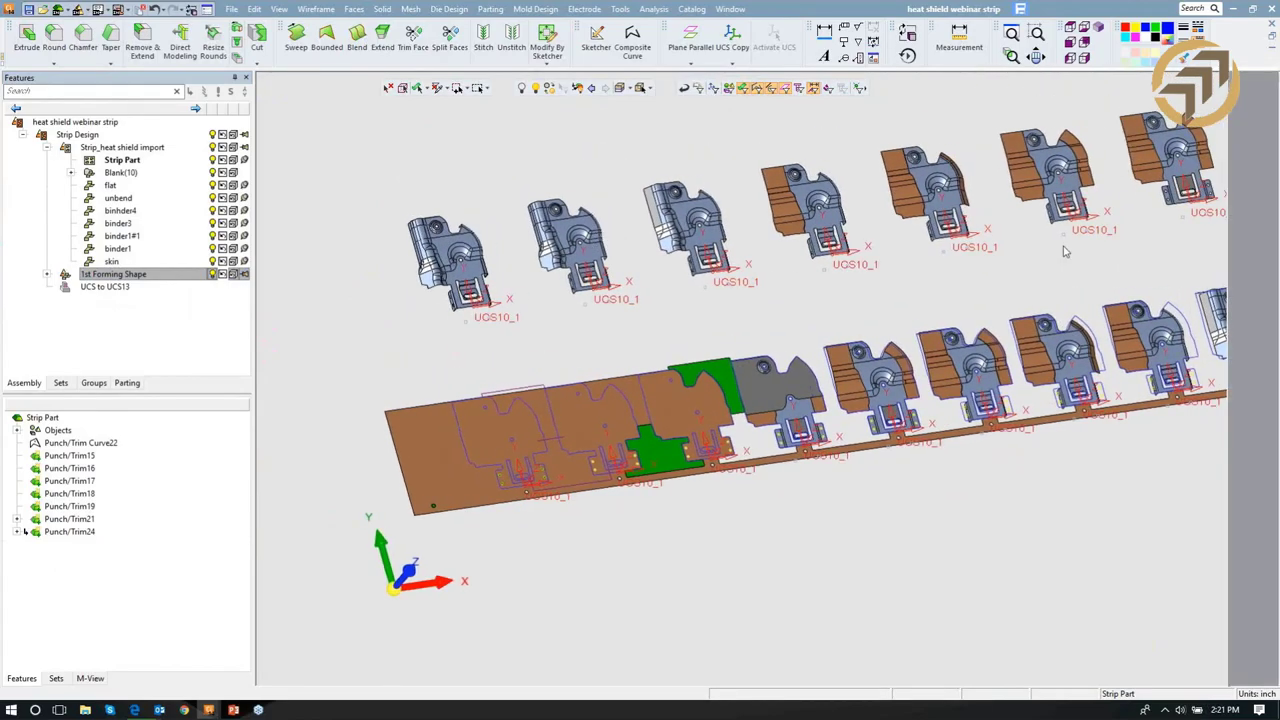
pyautogui.moveTo(1178, 244); pyautogui.dragTo(731, 363, button='middle')
pyautogui.scroll(3, 731, 363)
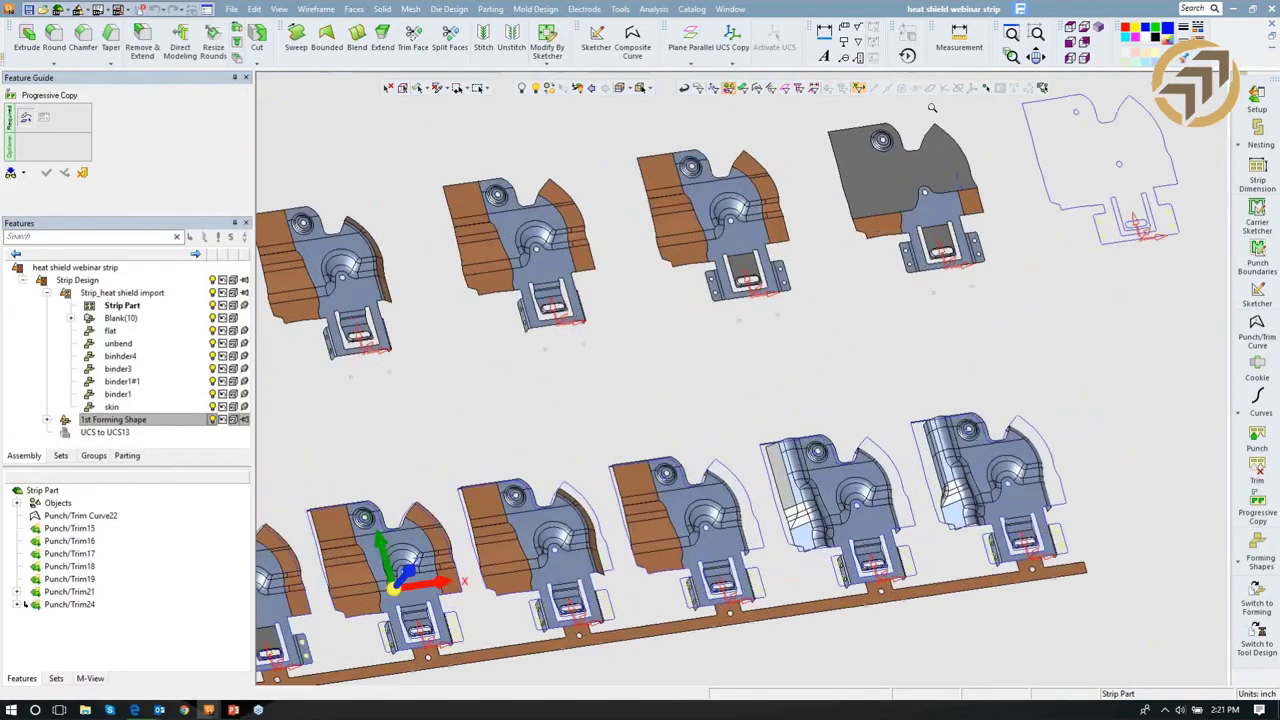
pyautogui.scroll(3, 932, 107)
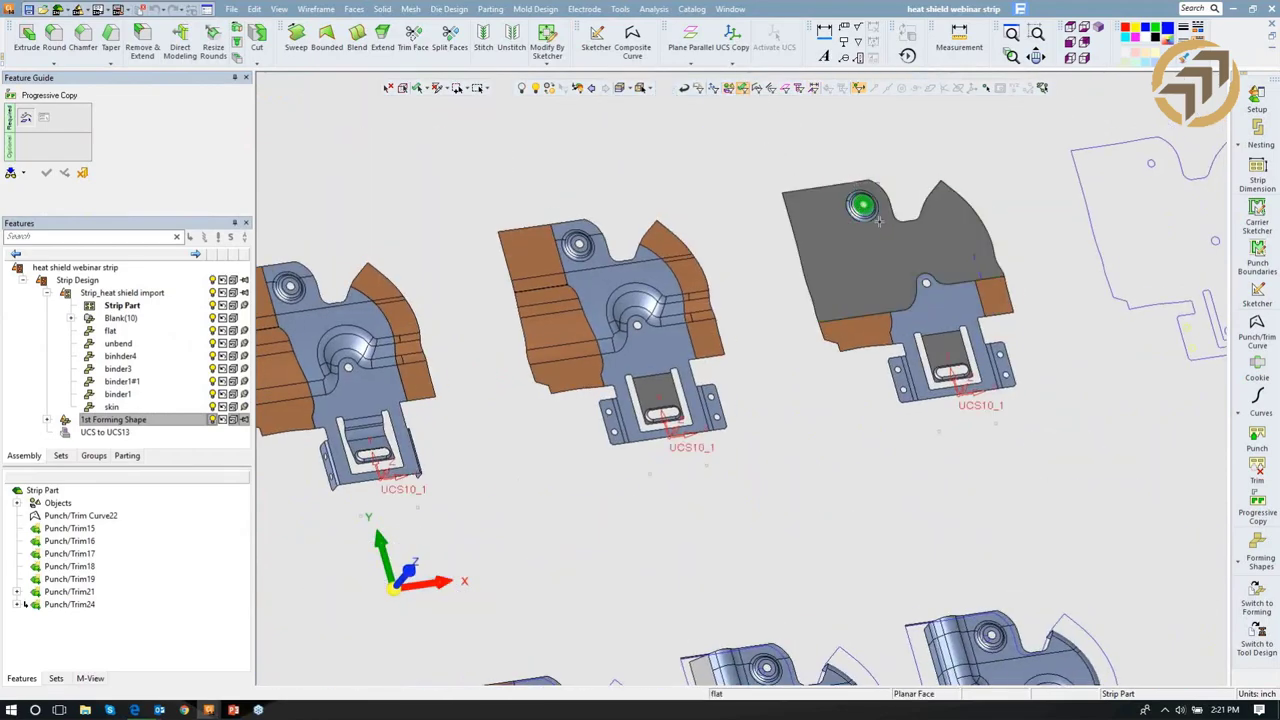
pyautogui.click(880, 222)
pyautogui.scroll(-4, 683, 441)
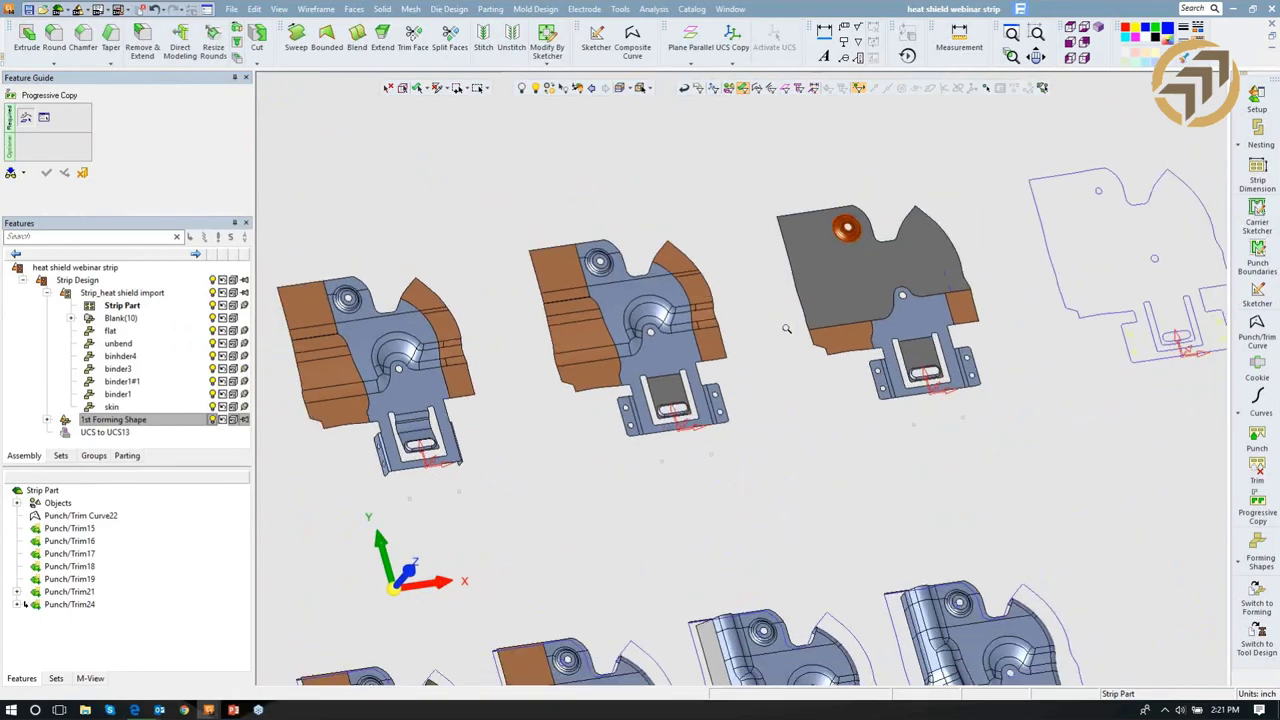
pyautogui.keyDown('ctrl'); pyautogui.moveTo(683, 441); pyautogui.dragTo(1128, 337, button='middle'); pyautogui.keyUp('ctrl')
pyautogui.middleClick(986, 369)
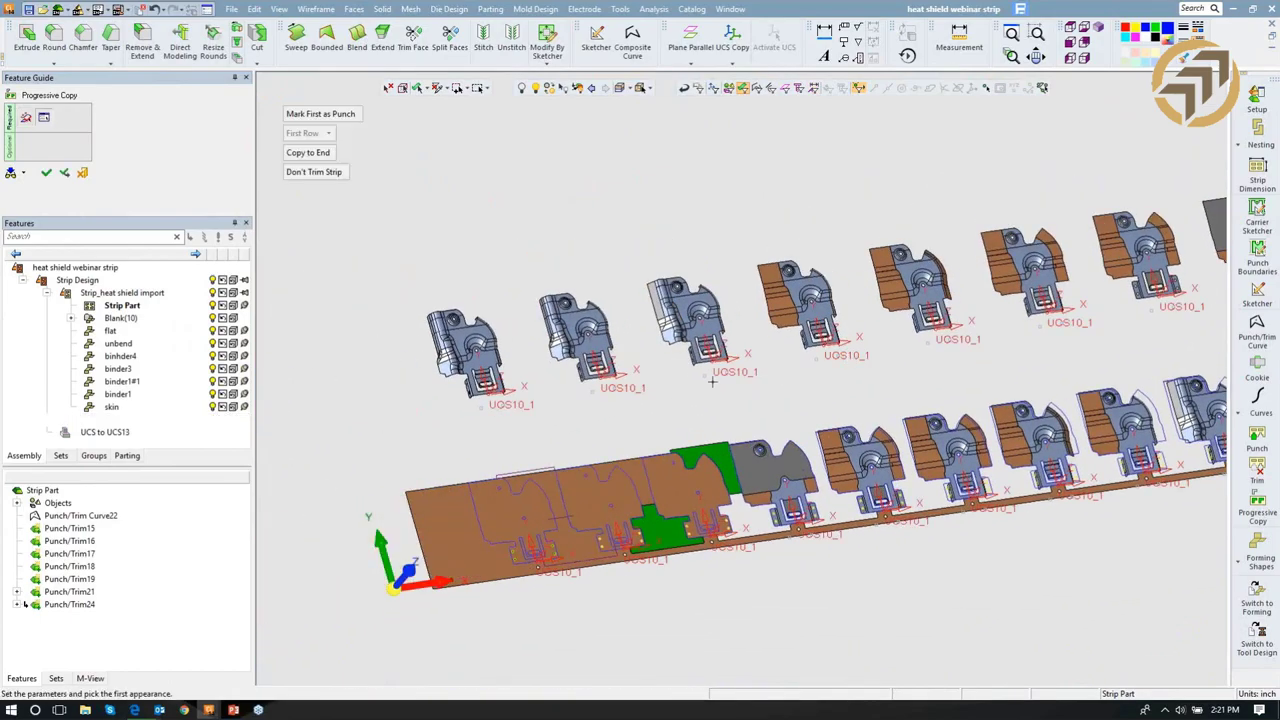
# Progressively copy the emboss from the first outlined blank station, using Copy by Number of Progressions set to 3 and Trim Strip.
pyautogui.scroll(5, 716, 399)
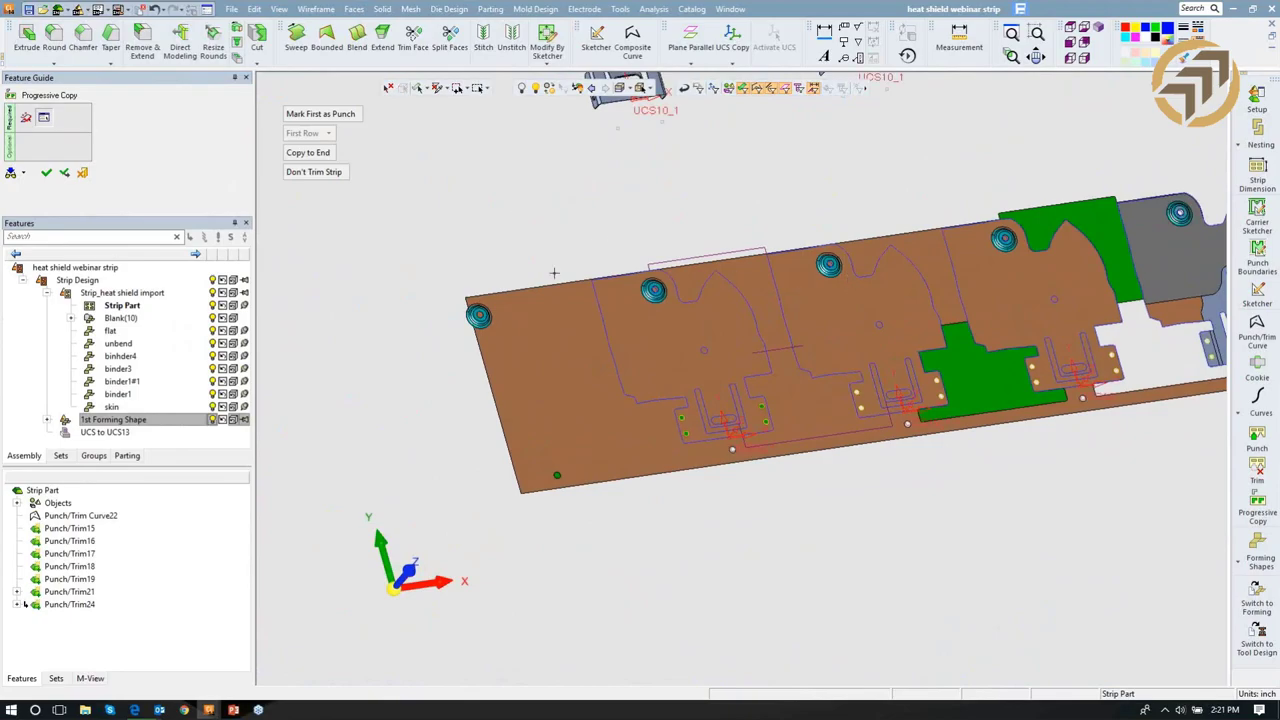
pyautogui.click(653, 286)
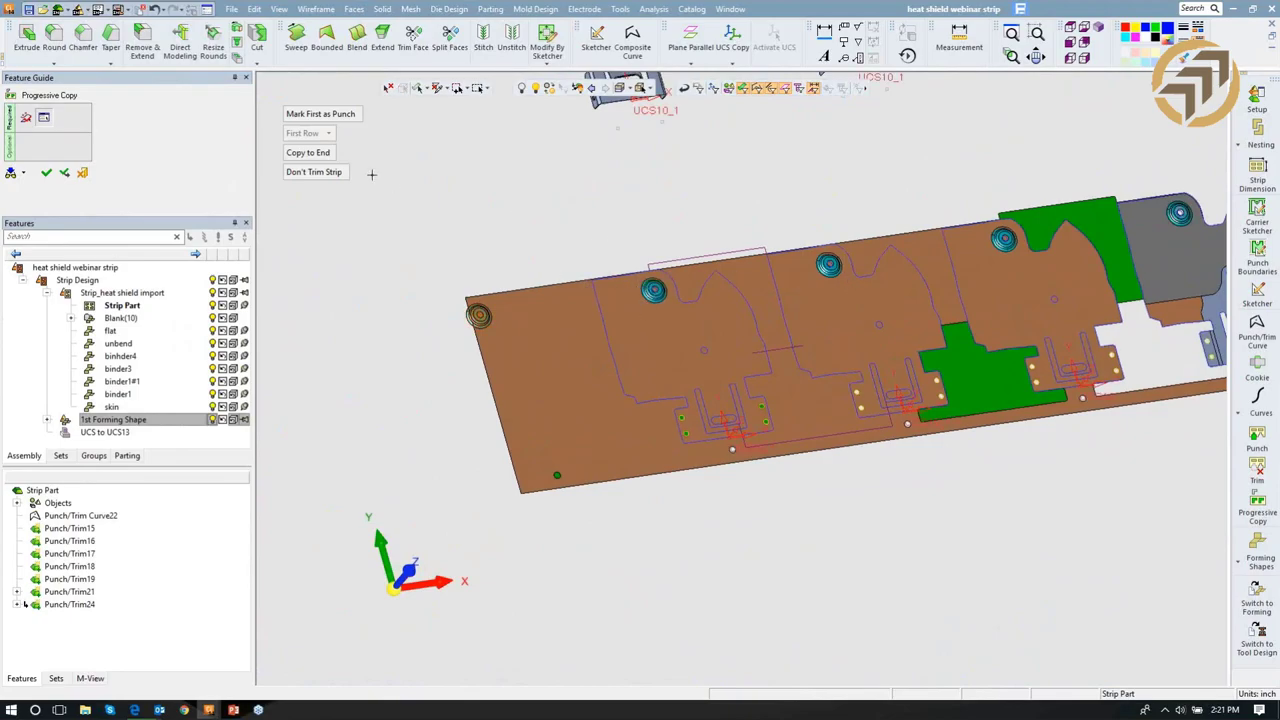
pyautogui.click(318, 153)
pyautogui.click(326, 174)
pyautogui.write('3')
pyautogui.press('Return')
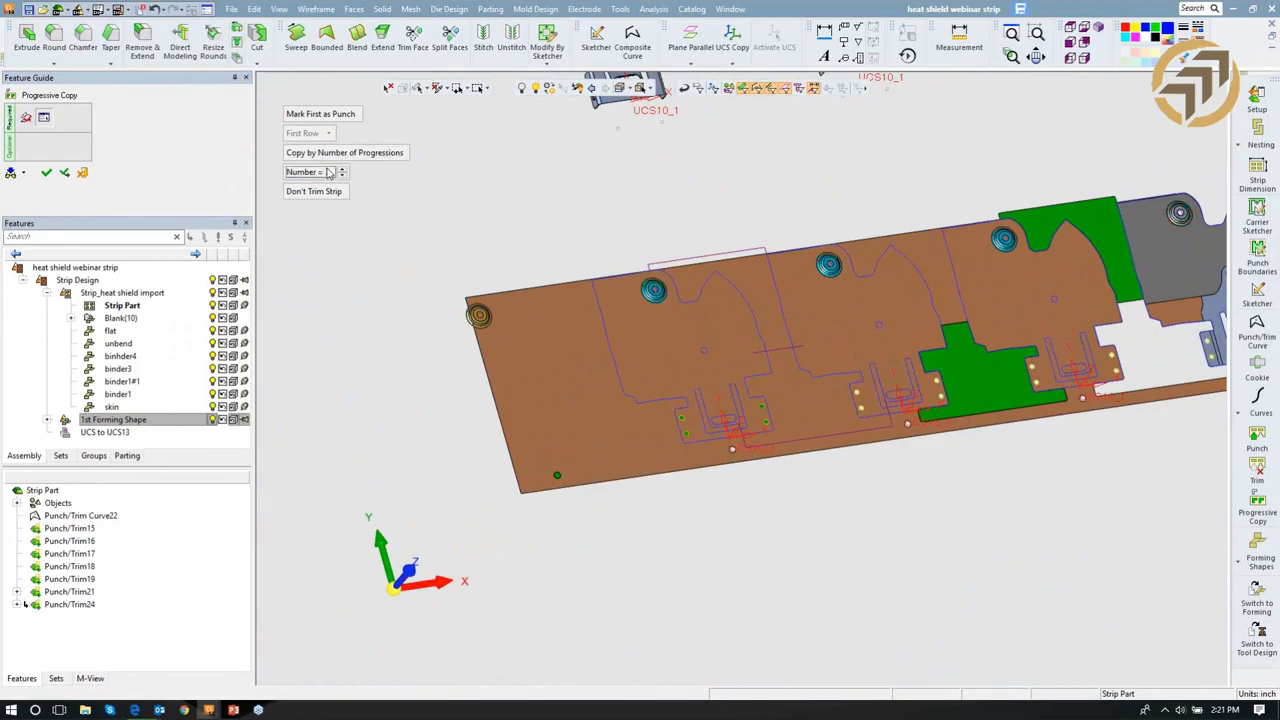
pyautogui.click(305, 191)
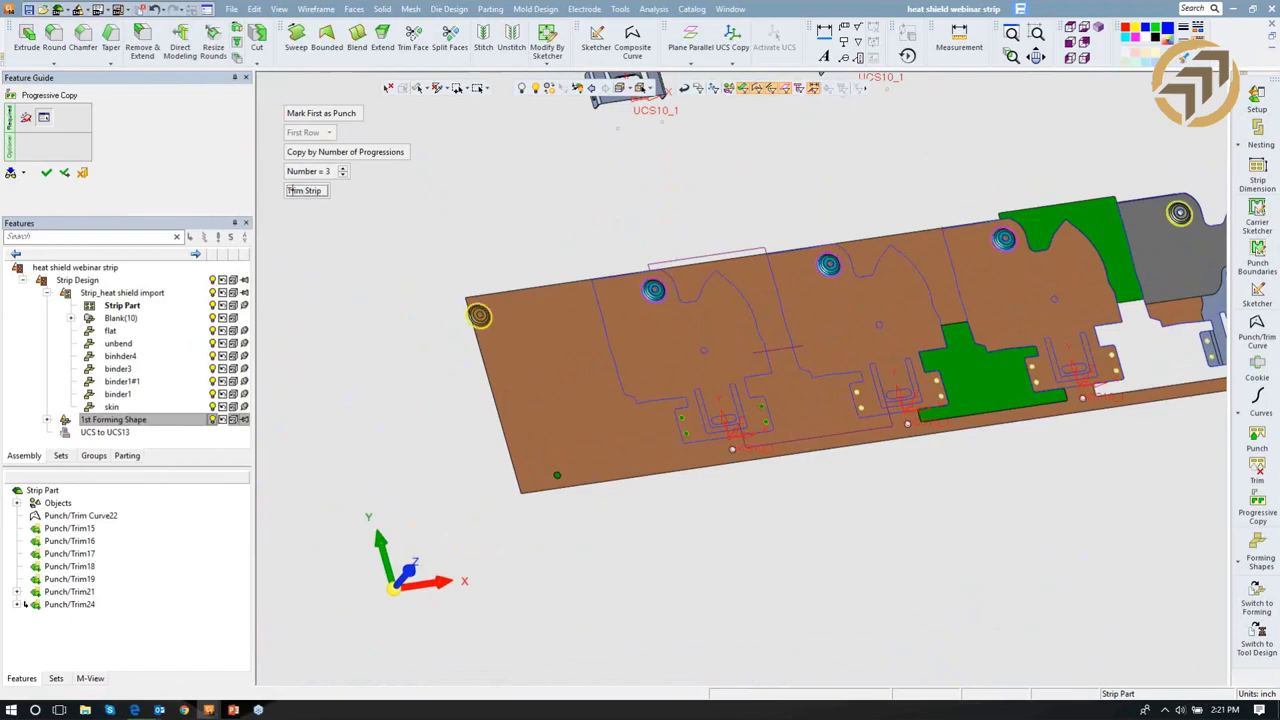
pyautogui.click(46, 172)
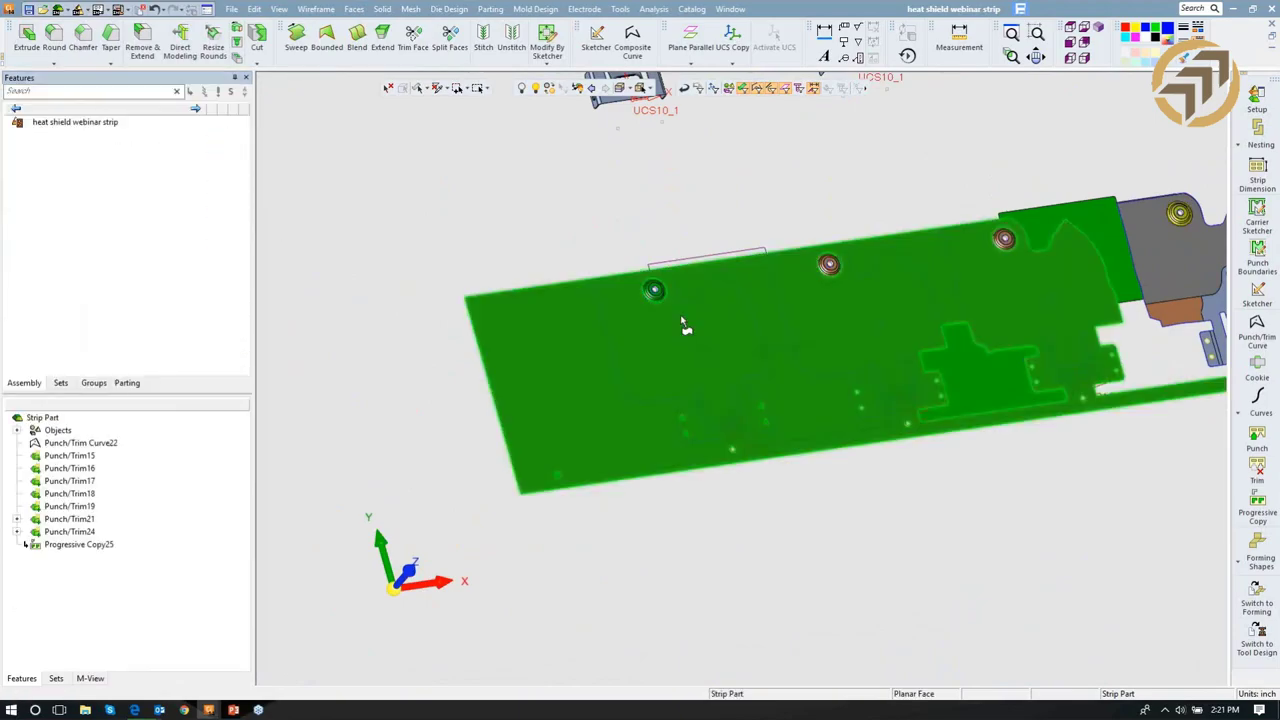
# Hide the 1st Forming Shape assembly so only the complete strip is displayed.
pyautogui.moveTo(843, 392); pyautogui.dragTo(553, 424, button='middle')
pyautogui.scroll(-4, 871, 375)
pyautogui.click(213, 274)
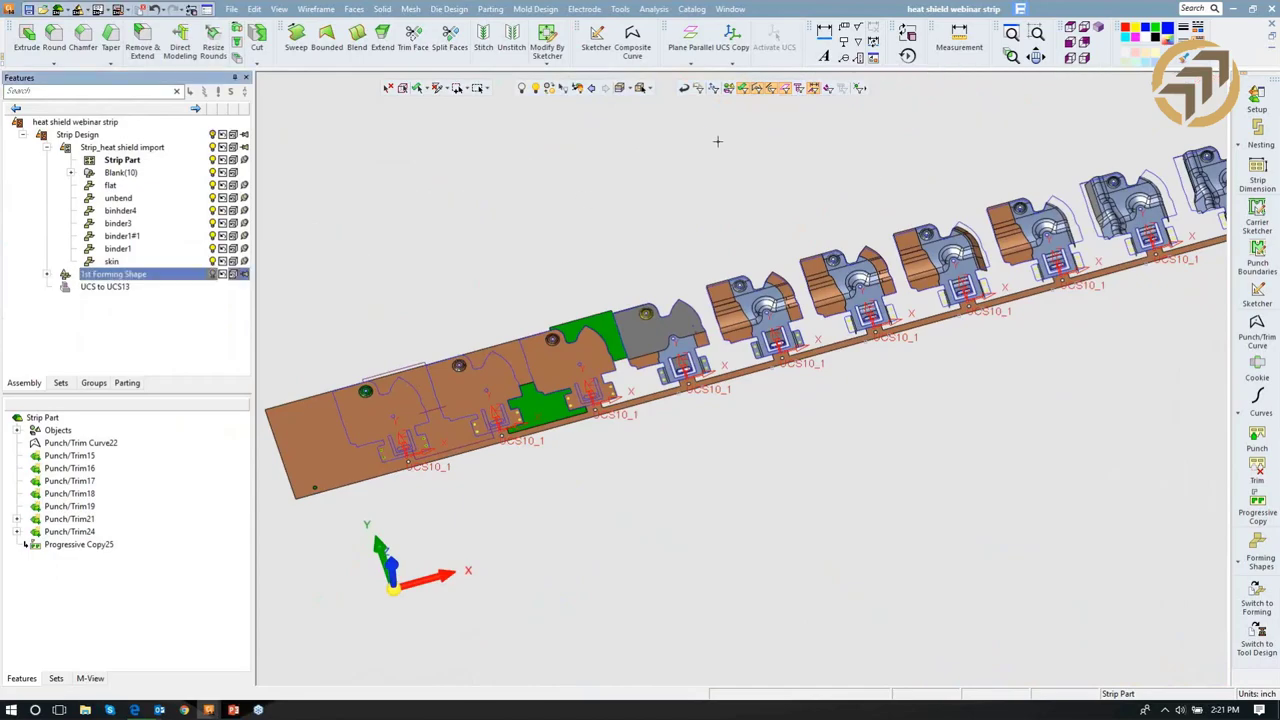
pyautogui.scroll(-2, 680, 245)
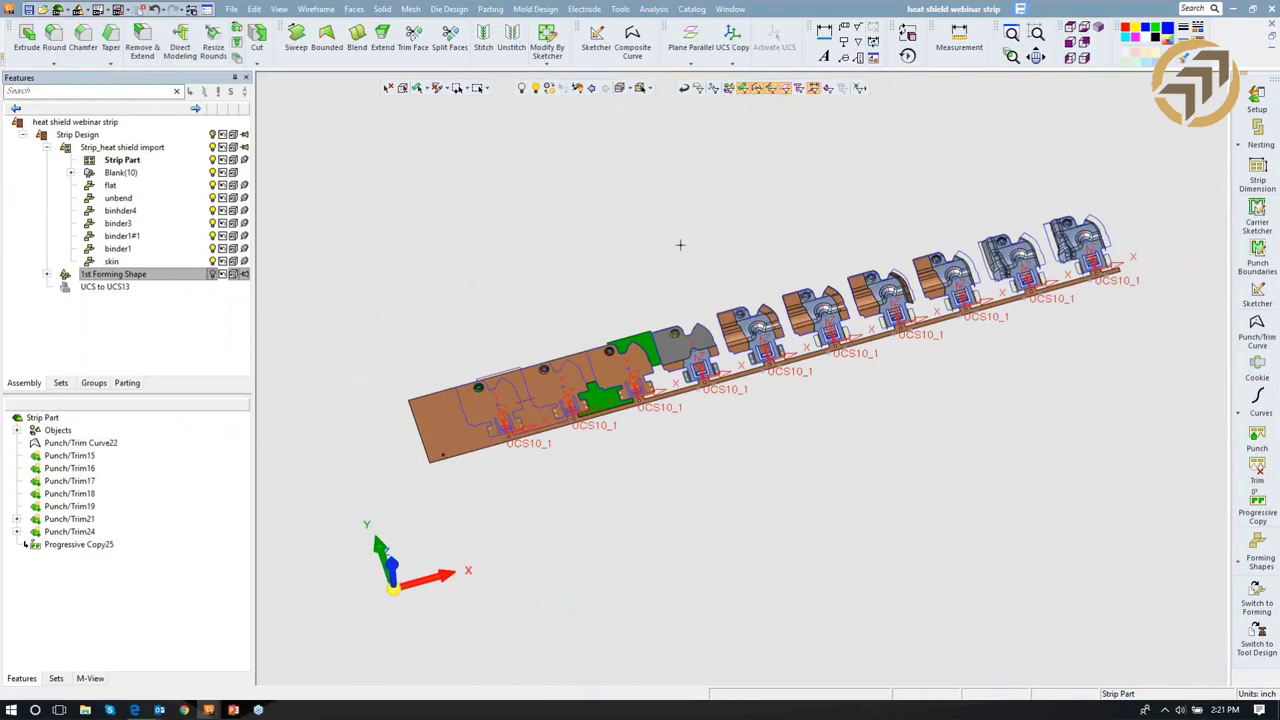
# Switch to the Cimatron window containing the Show dialog for export assembly.
pyautogui.hotkey('alt', 'Tab')
pyautogui.hotkey('alt', 'Tab')
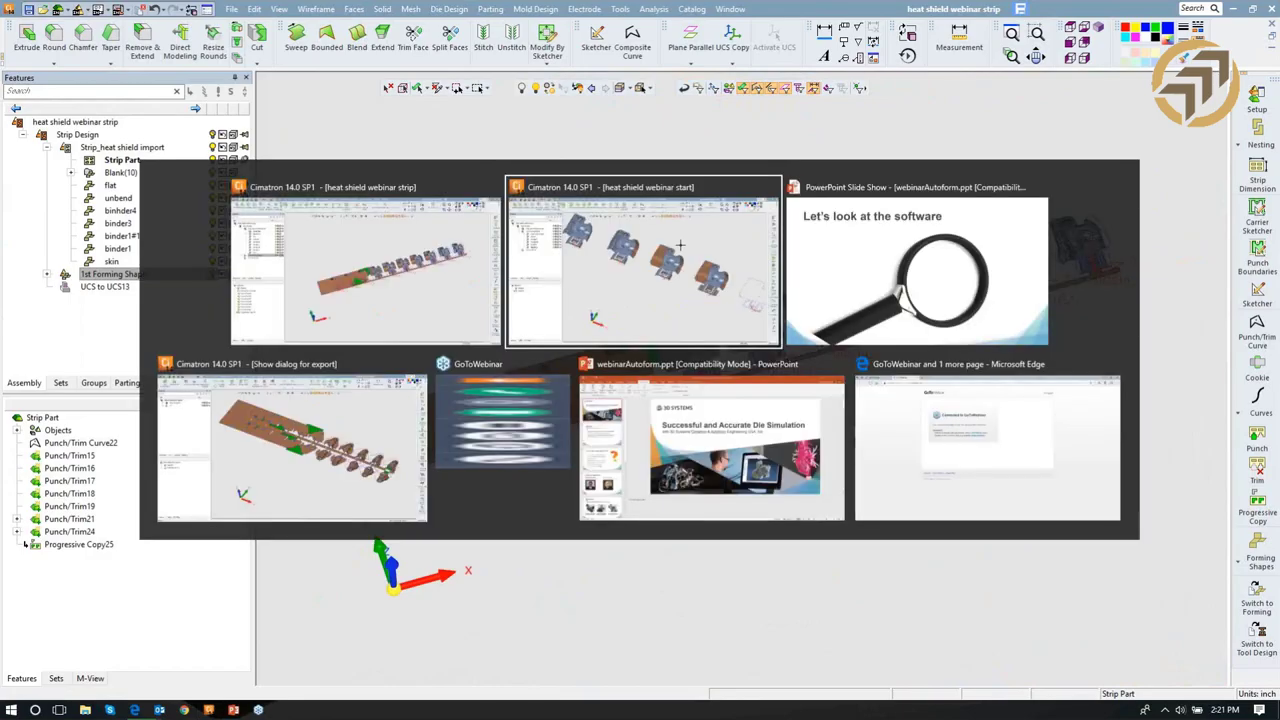
pyautogui.hotkey('alt', 'Tab')
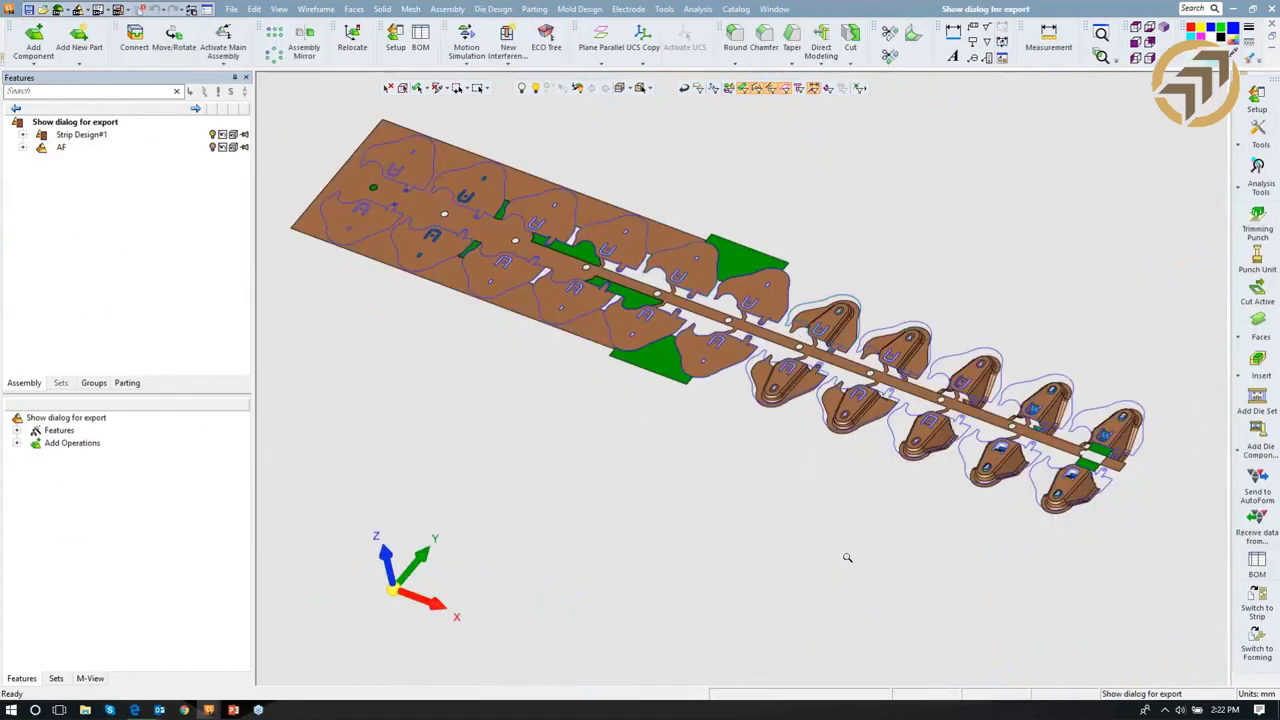
# Examine the two-row strip layout from the flat blanks through the formed stations.
pyautogui.scroll(5, 861, 351)
pyautogui.scroll(1, 852, 338)
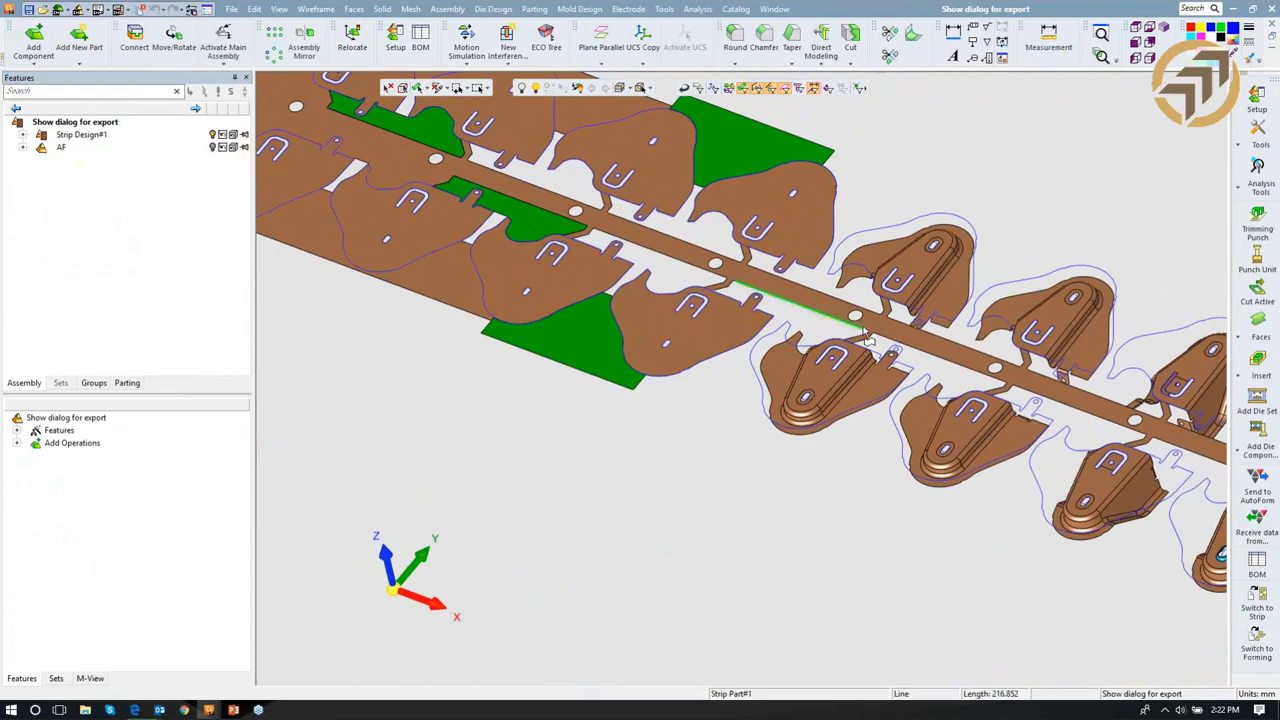
pyautogui.scroll(-3, 860, 340)
pyautogui.scroll(2, 912, 403)
pyautogui.moveTo(913, 404); pyautogui.dragTo(874, 398, button='middle')
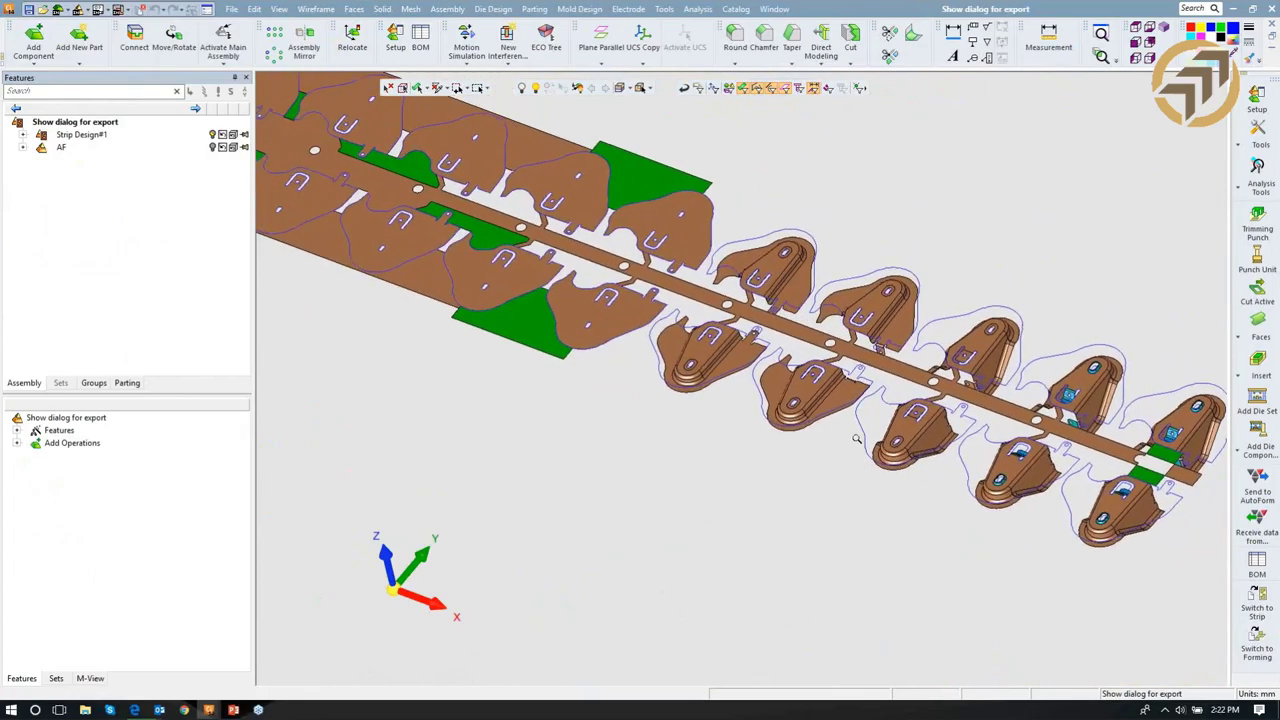
pyautogui.scroll(2, 852, 420)
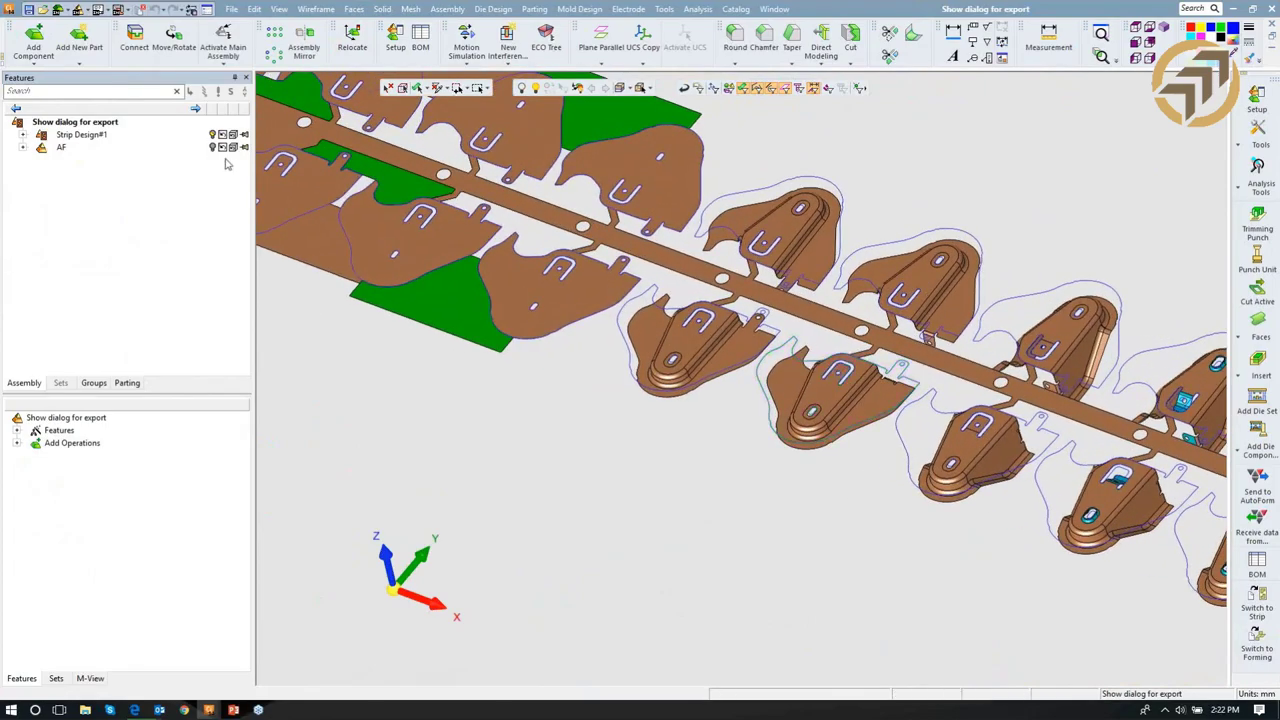
pyautogui.scroll(-2, 520, 330)
pyautogui.moveTo(520, 330); pyautogui.dragTo(550, 408, button='middle')
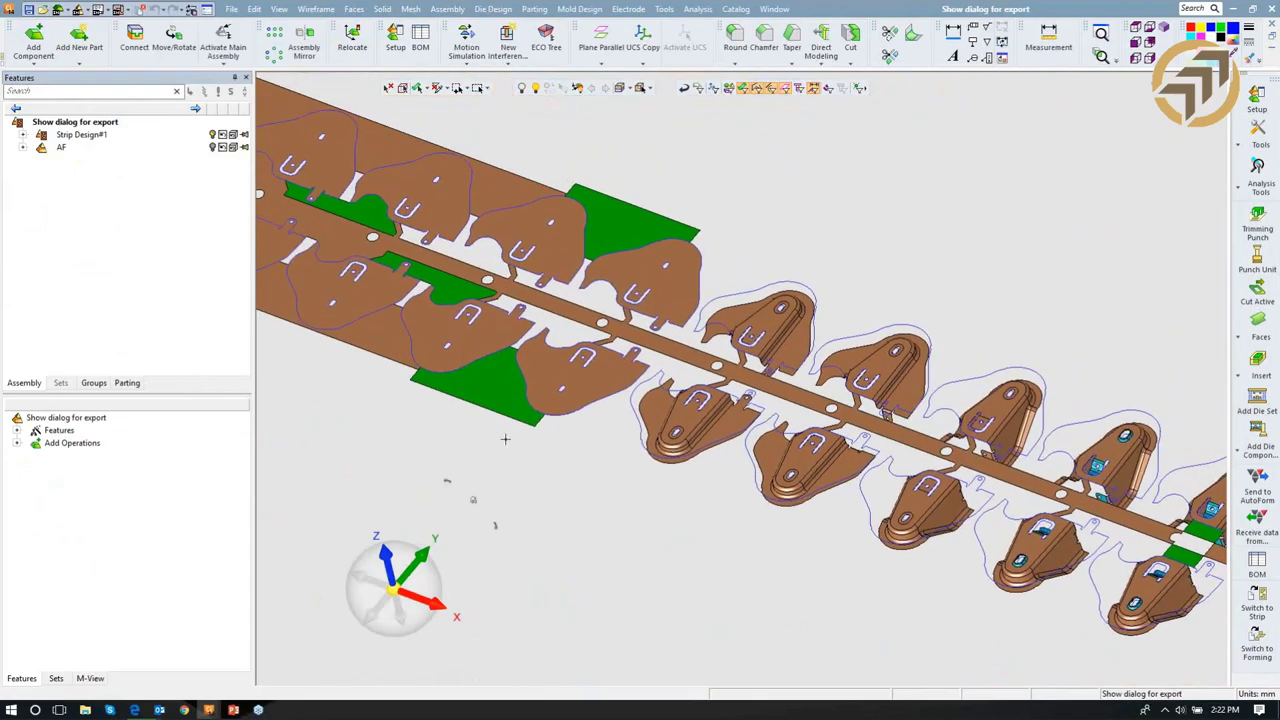
# Show the AF sub-assembly on the strip and expand its component list.
pyautogui.click(213, 150)
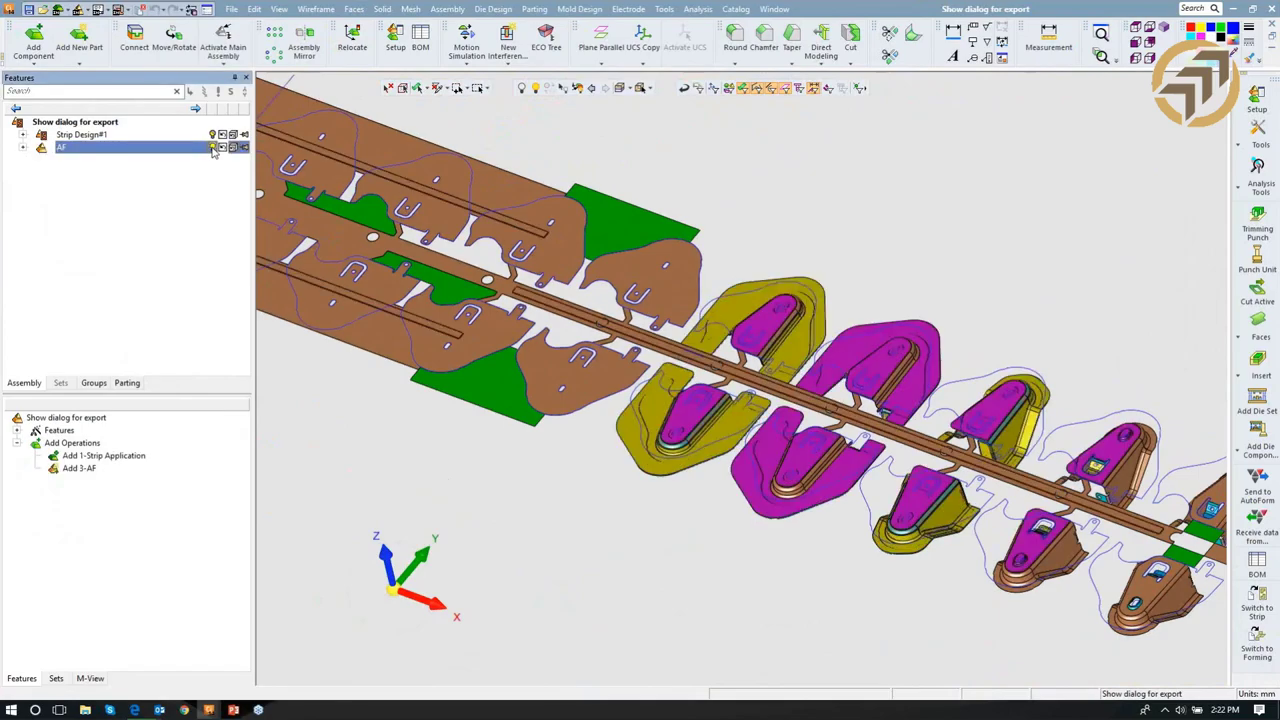
pyautogui.moveTo(420, 260); pyautogui.dragTo(568, 313, button='middle')
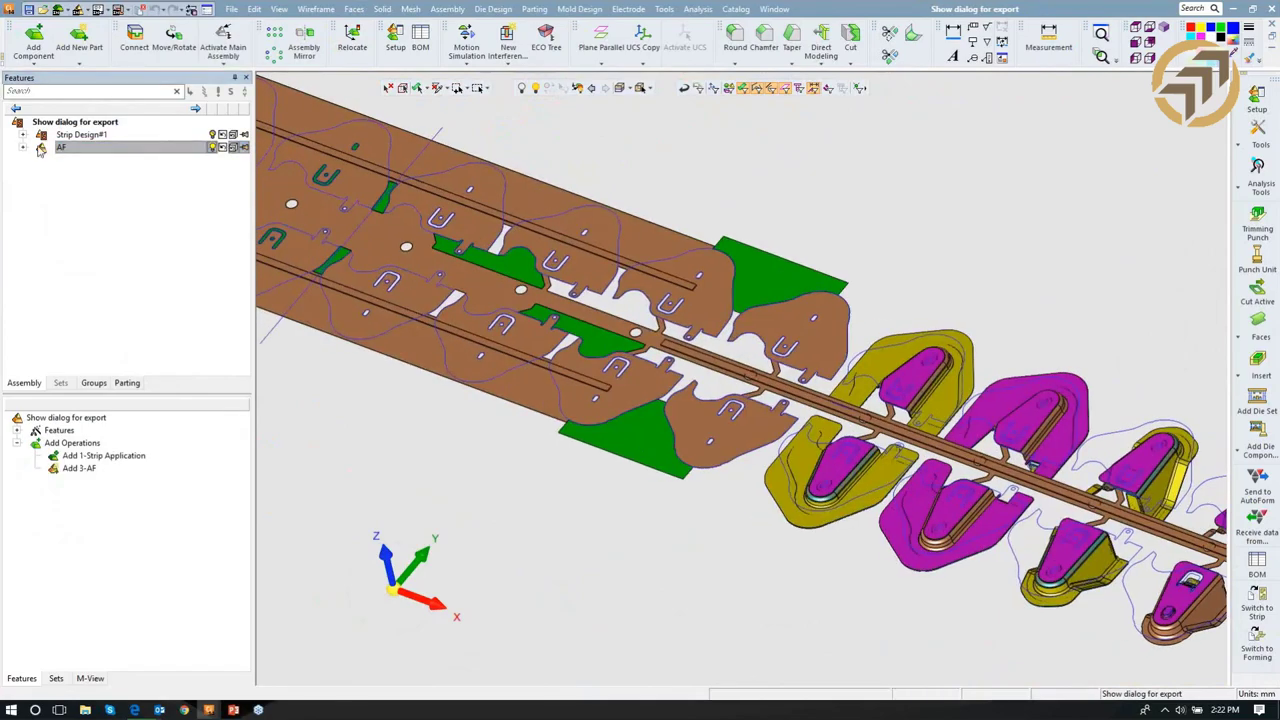
pyautogui.click(23, 148)
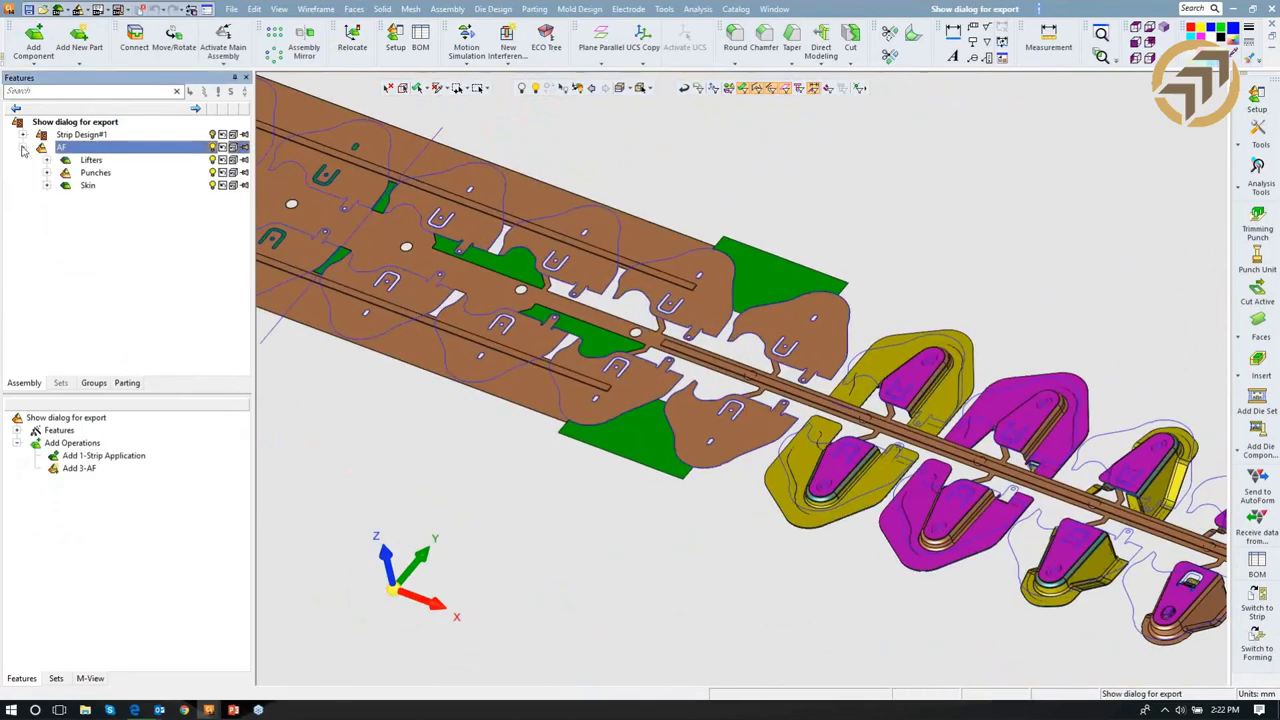
# Highlight the Lifters and Punches components of AF and examine the forming tools around the strip.
pyautogui.click(88, 161)
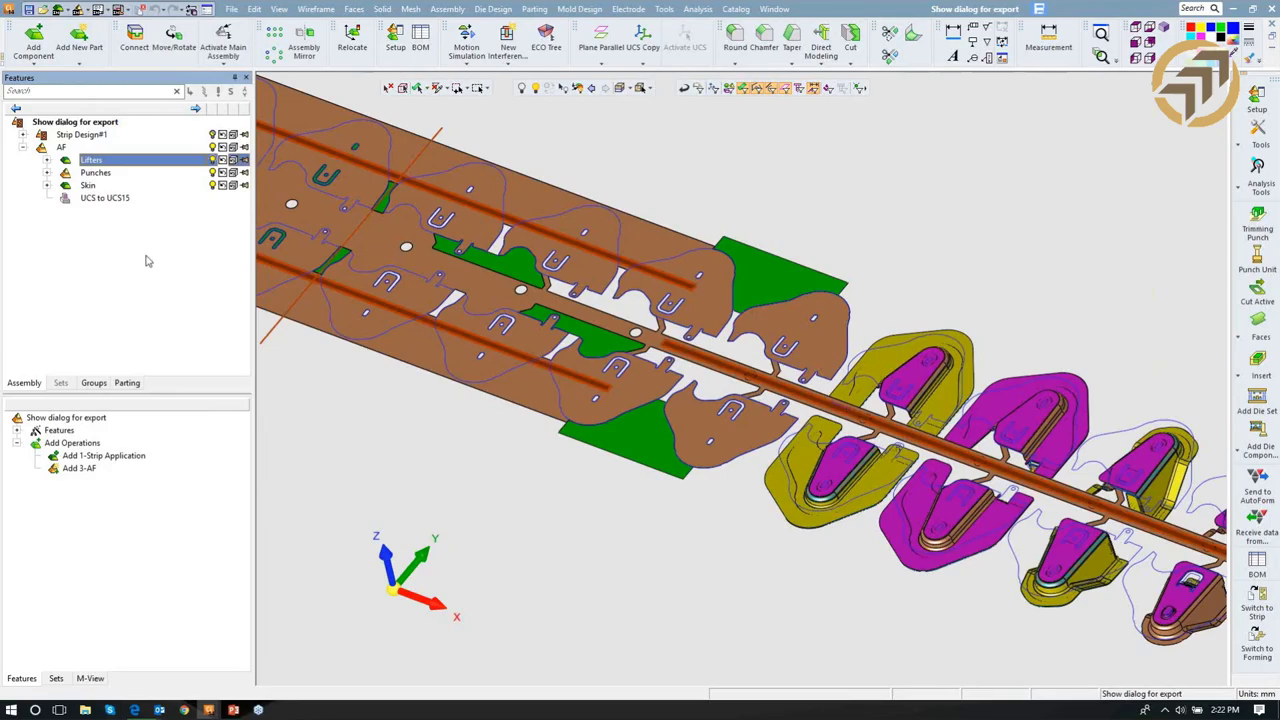
pyautogui.click(112, 173)
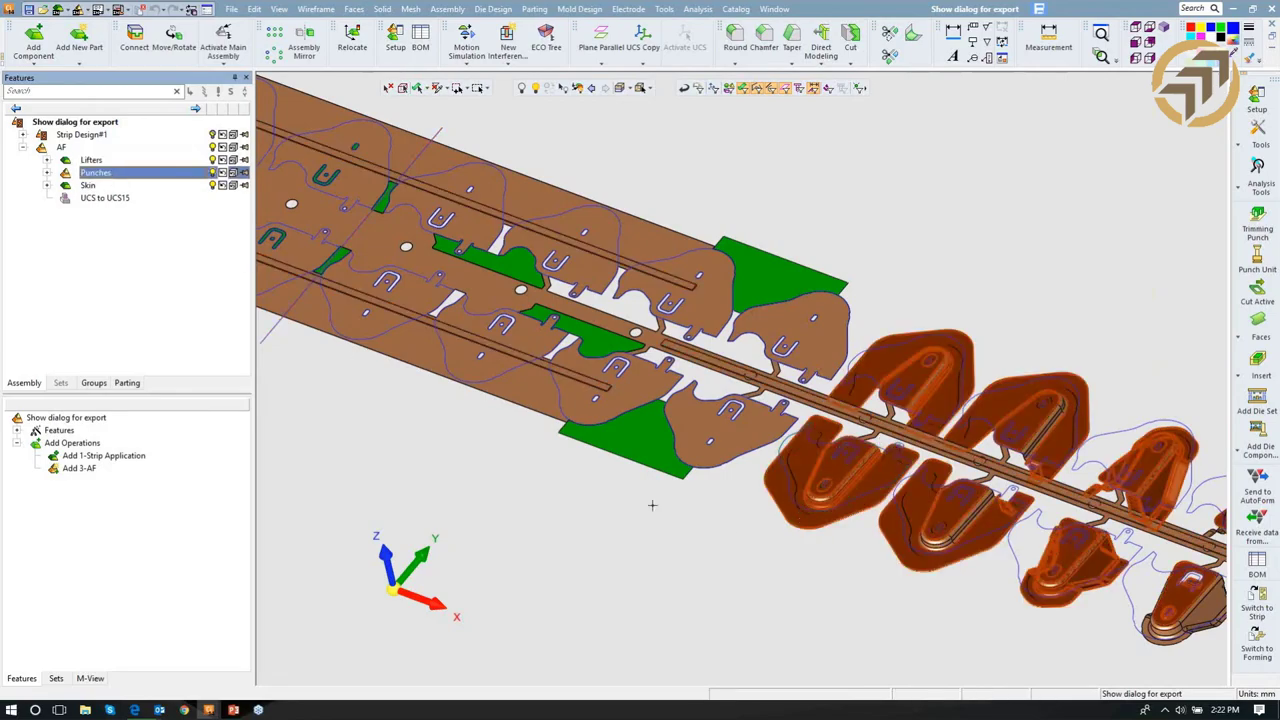
pyautogui.moveTo(617, 486)
pyautogui.mouseDown(button='middle')
pyautogui.moveTo(622, 510)
pyautogui.moveTo(618, 495)
pyautogui.mouseUp(button='middle')
pyautogui.keyDown('ctrl'); pyautogui.moveTo(618, 495); pyautogui.dragTo(648, 654, button='right'); pyautogui.keyUp('ctrl')
pyautogui.keyDown('ctrl'); pyautogui.moveTo(648, 654); pyautogui.dragTo(619, 600, button='middle'); pyautogui.keyUp('ctrl')
pyautogui.rightClick(619, 600)
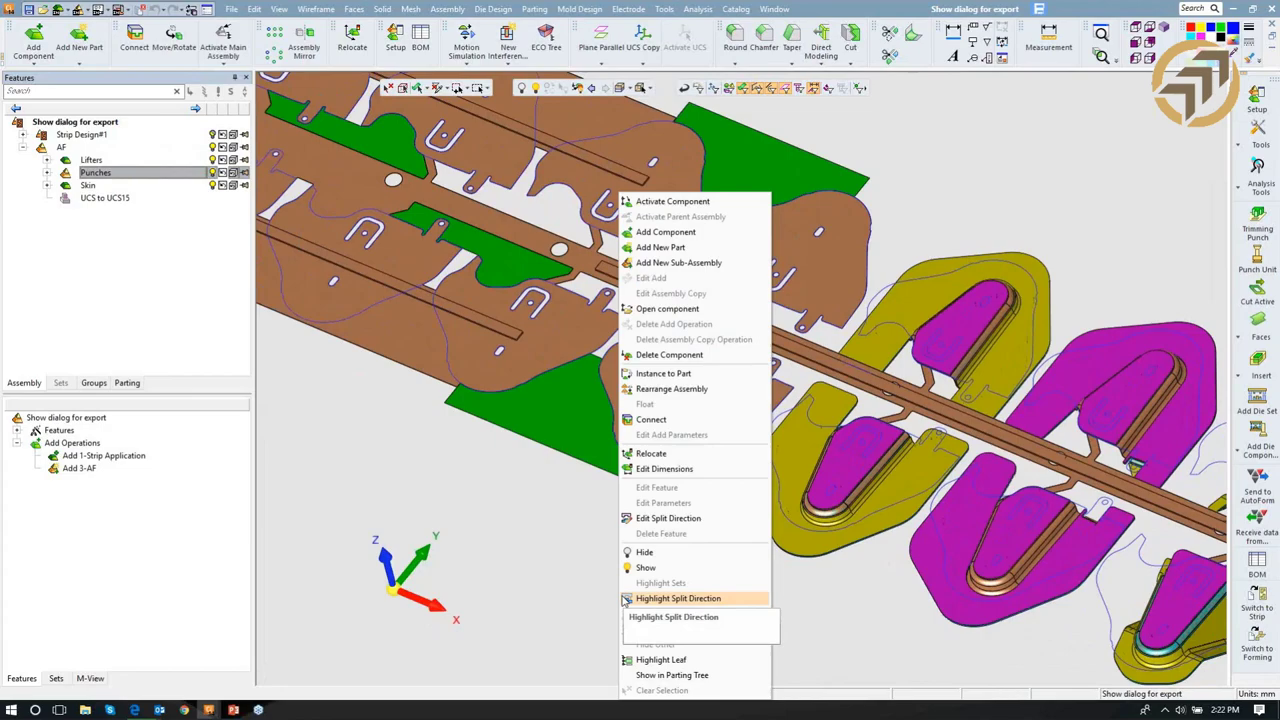
pyautogui.click(1020, 177)
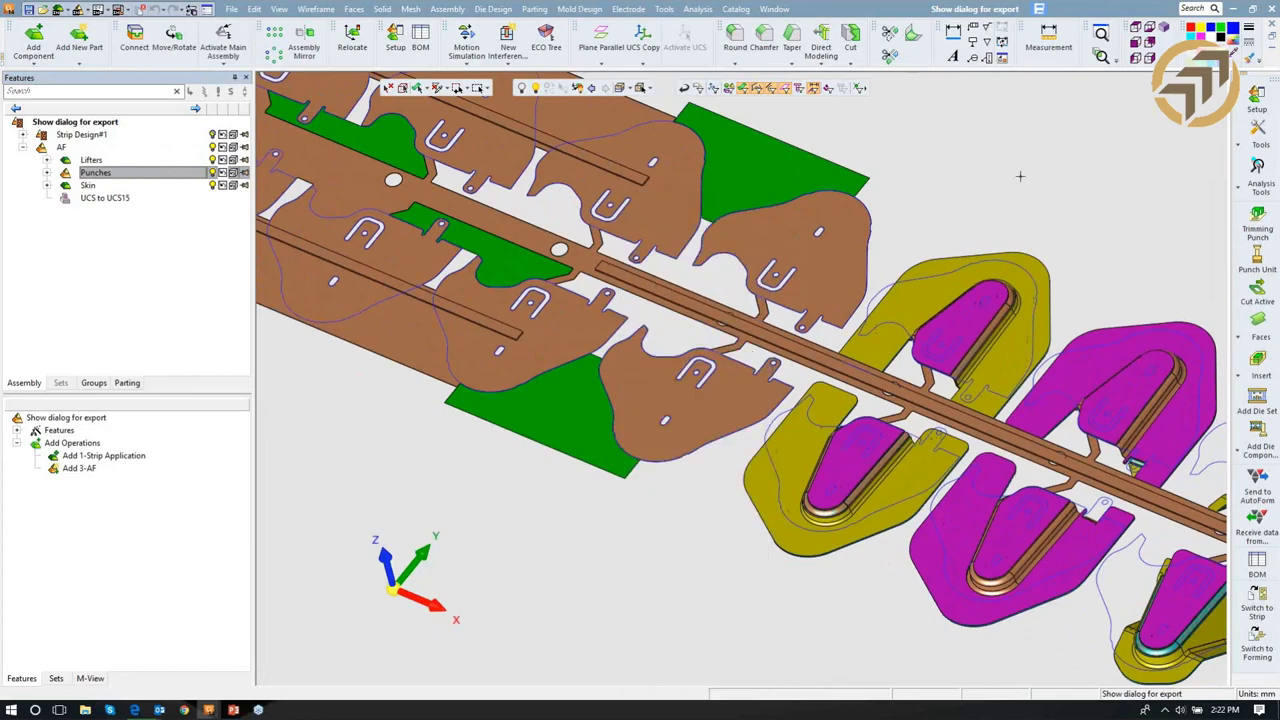
pyautogui.moveTo(1007, 172)
pyautogui.mouseDown(button='middle')
pyautogui.moveTo(1011, 190)
pyautogui.moveTo(1020, 160)
pyautogui.mouseUp(button='middle')
pyautogui.keyDown('ctrl'); pyautogui.moveTo(1010, 165); pyautogui.dragTo(998, 300, button='right'); pyautogui.keyUp('ctrl')
pyautogui.keyDown('ctrl'); pyautogui.moveTo(984, 161); pyautogui.dragTo(988, 145, button='middle'); pyautogui.keyUp('ctrl')
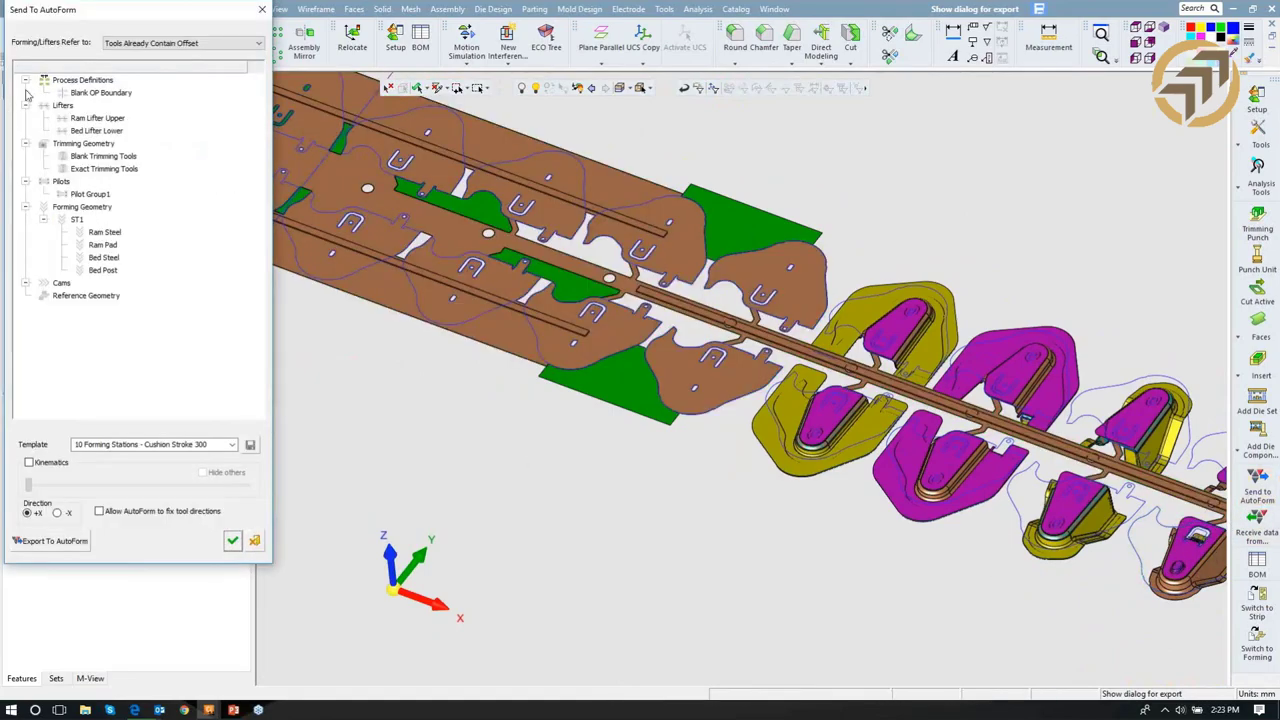
# Define the Blank OP Boundary for the AutoForm export by picking the slanted line across the flat strip.
pyautogui.click(95, 93)
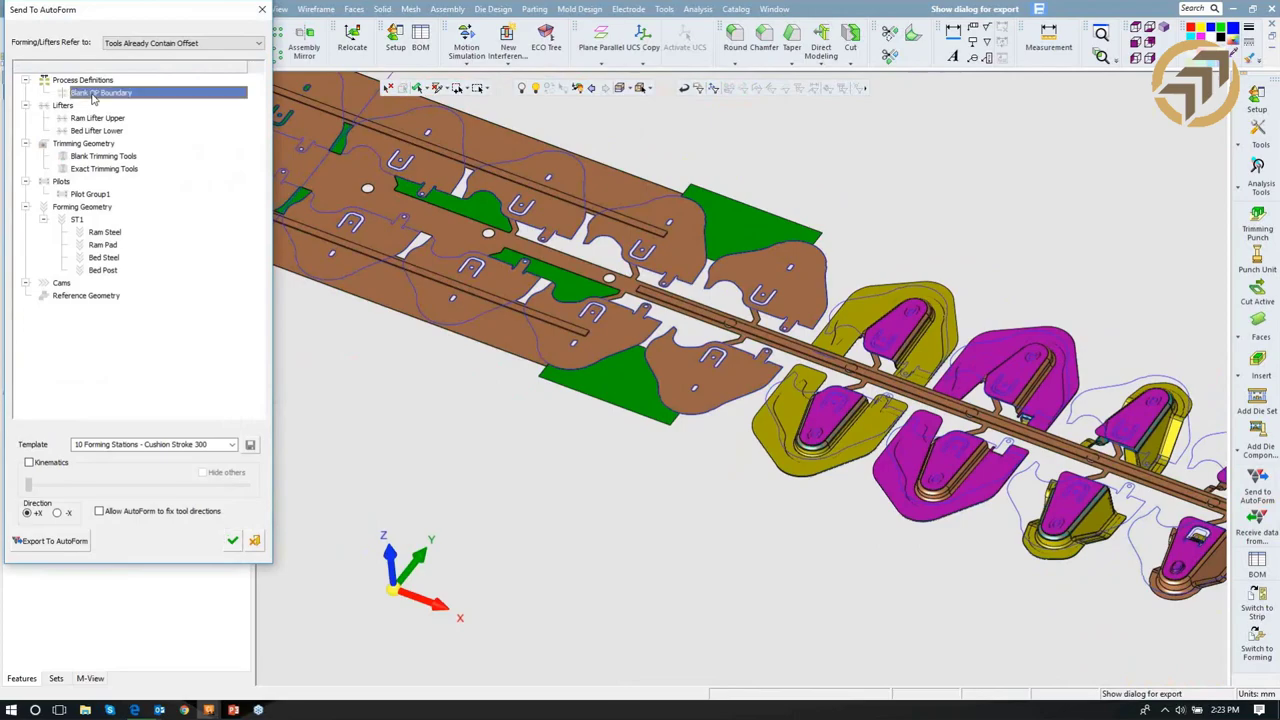
pyautogui.keyDown('ctrl'); pyautogui.moveTo(350, 261); pyautogui.dragTo(554, 339, button='middle'); pyautogui.keyUp('ctrl')
pyautogui.click(529, 239)
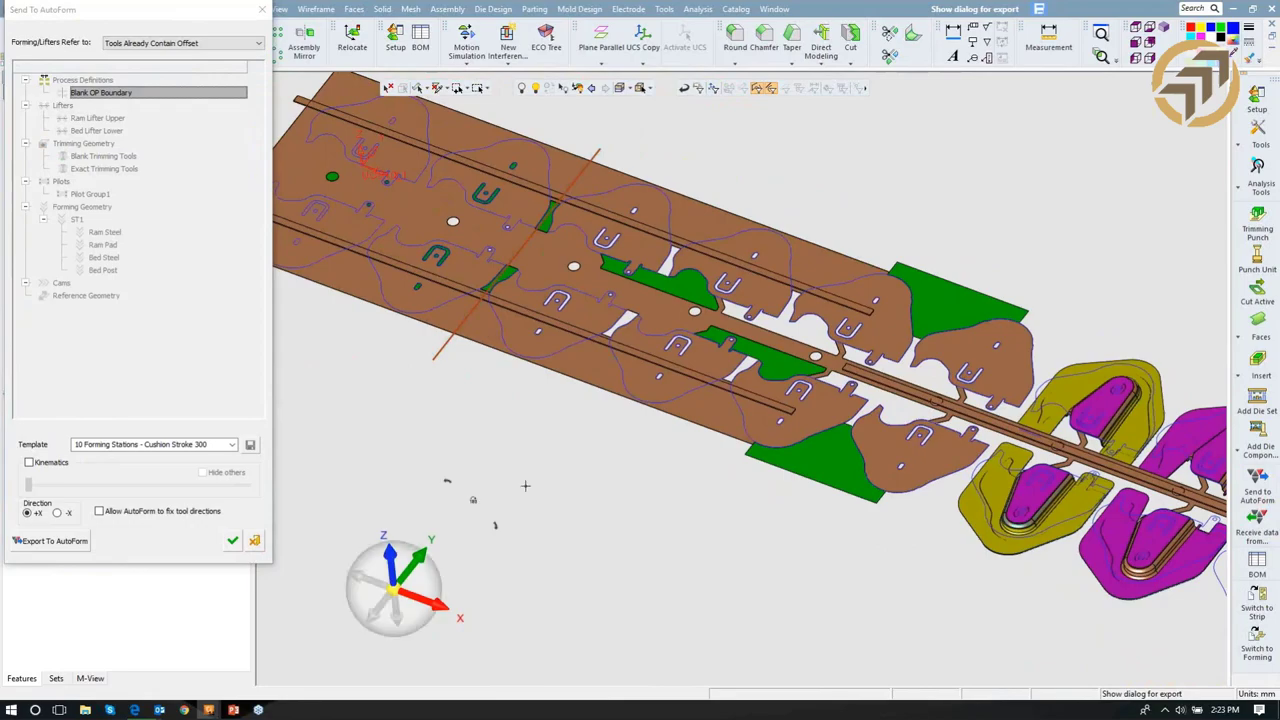
pyautogui.middleClick(509, 455)
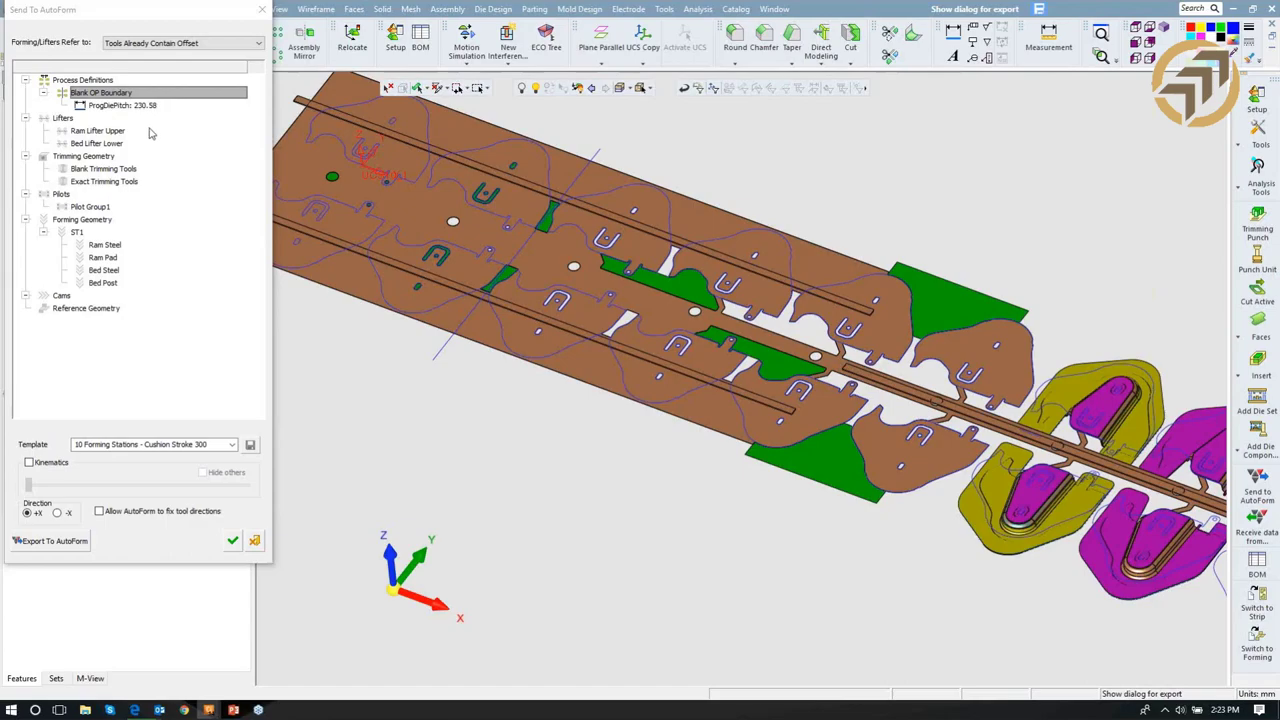
# Define the Ram Lifter Upper by picking the two long lifter rail faces on the upper side of the strip.
pyautogui.click(86, 131)
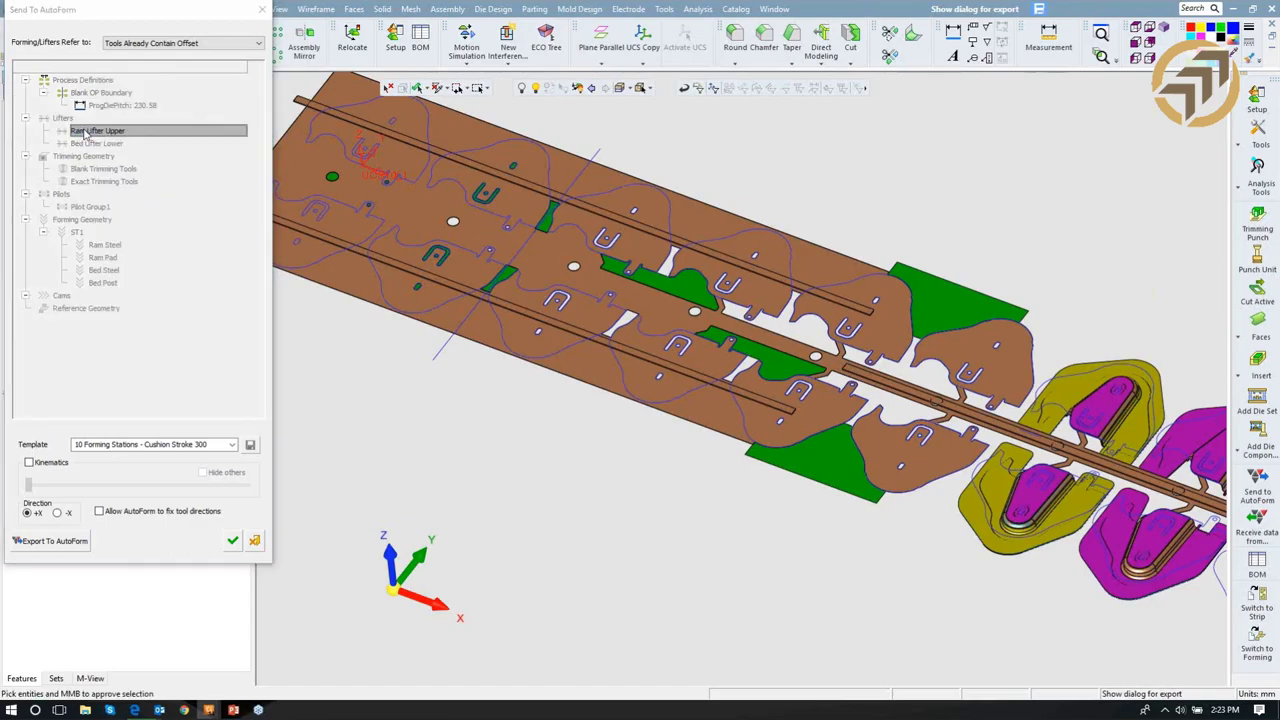
pyautogui.click(298, 103)
pyautogui.keyDown('ctrl'); pyautogui.moveTo(382, 154); pyautogui.dragTo(491, 172, button='middle'); pyautogui.keyUp('ctrl')
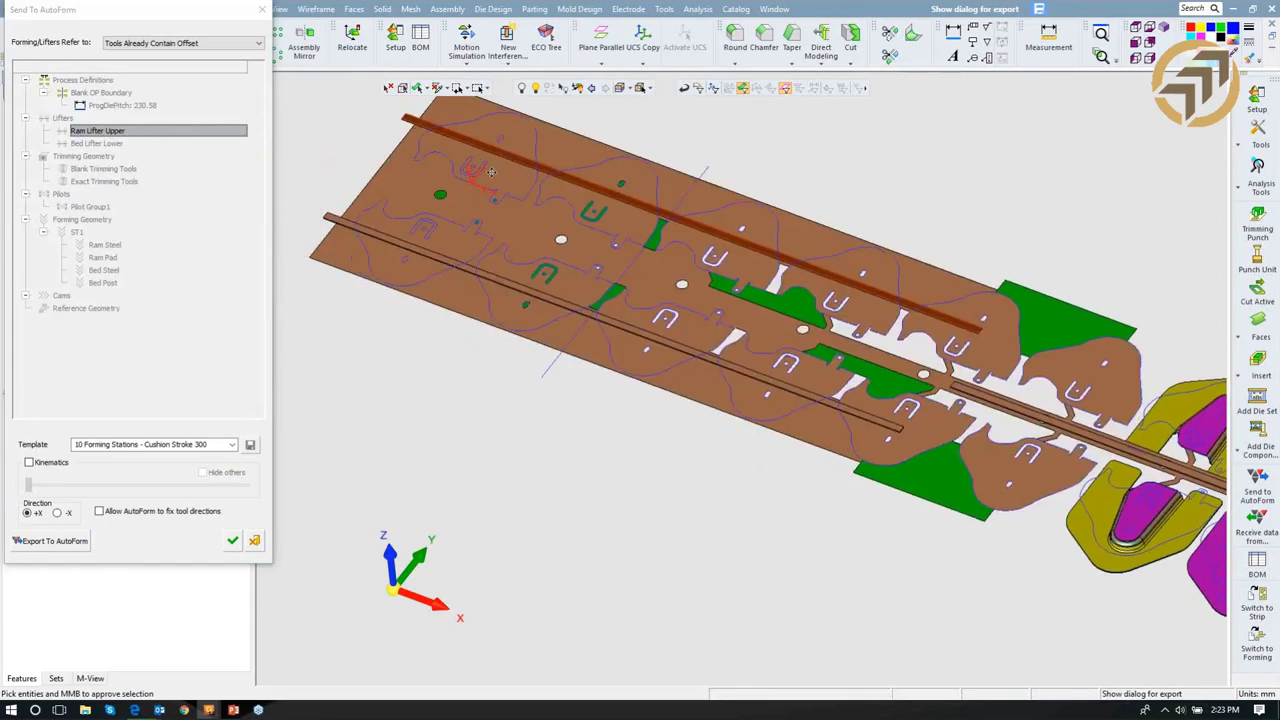
pyautogui.click(330, 216)
pyautogui.middleClick(925, 375)
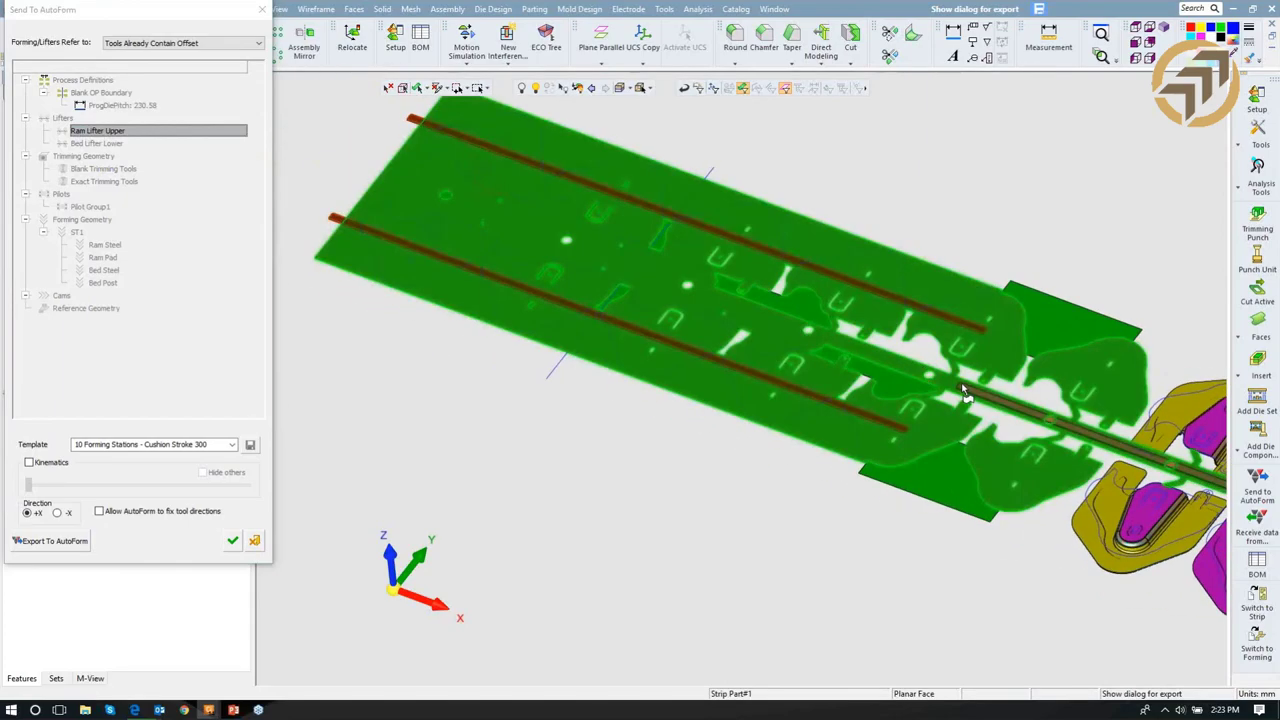
# Define the Bed Lifter Lower by picking the long lifter rail faces on the underside of the strip.
pyautogui.click(73, 143)
pyautogui.moveTo(417, 357); pyautogui.dragTo(371, 380, button='middle')
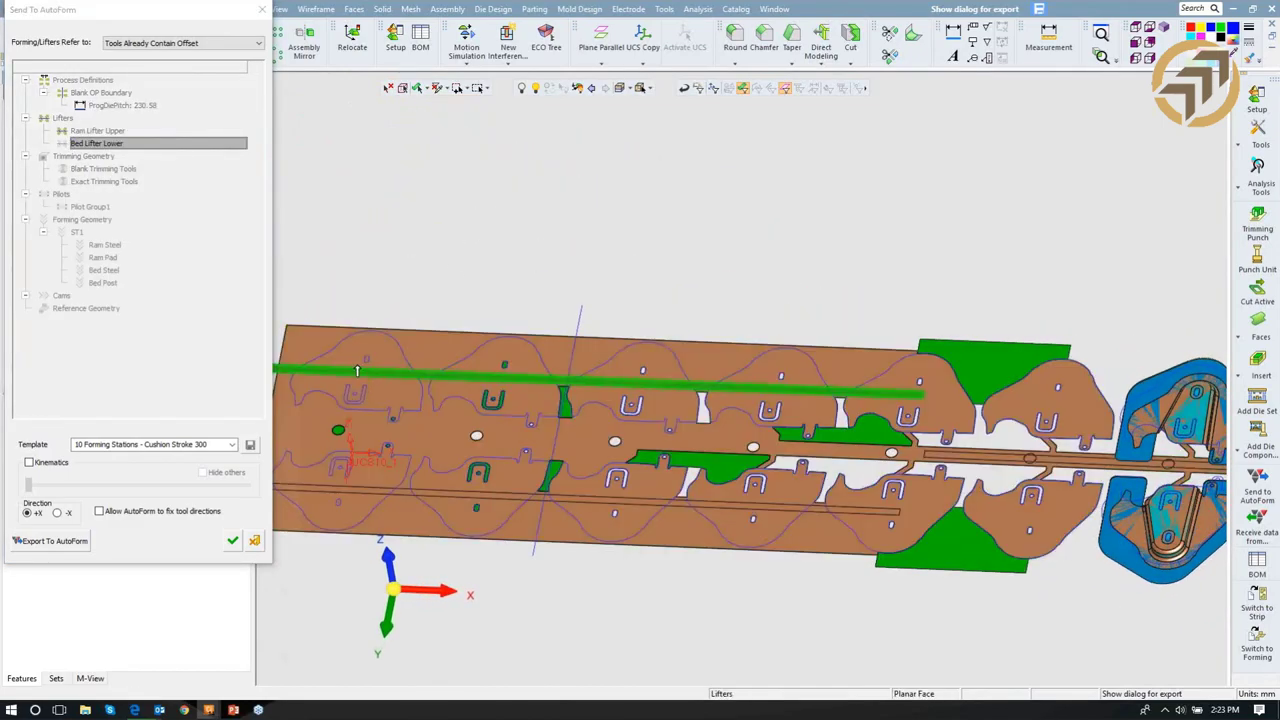
pyautogui.click(357, 372)
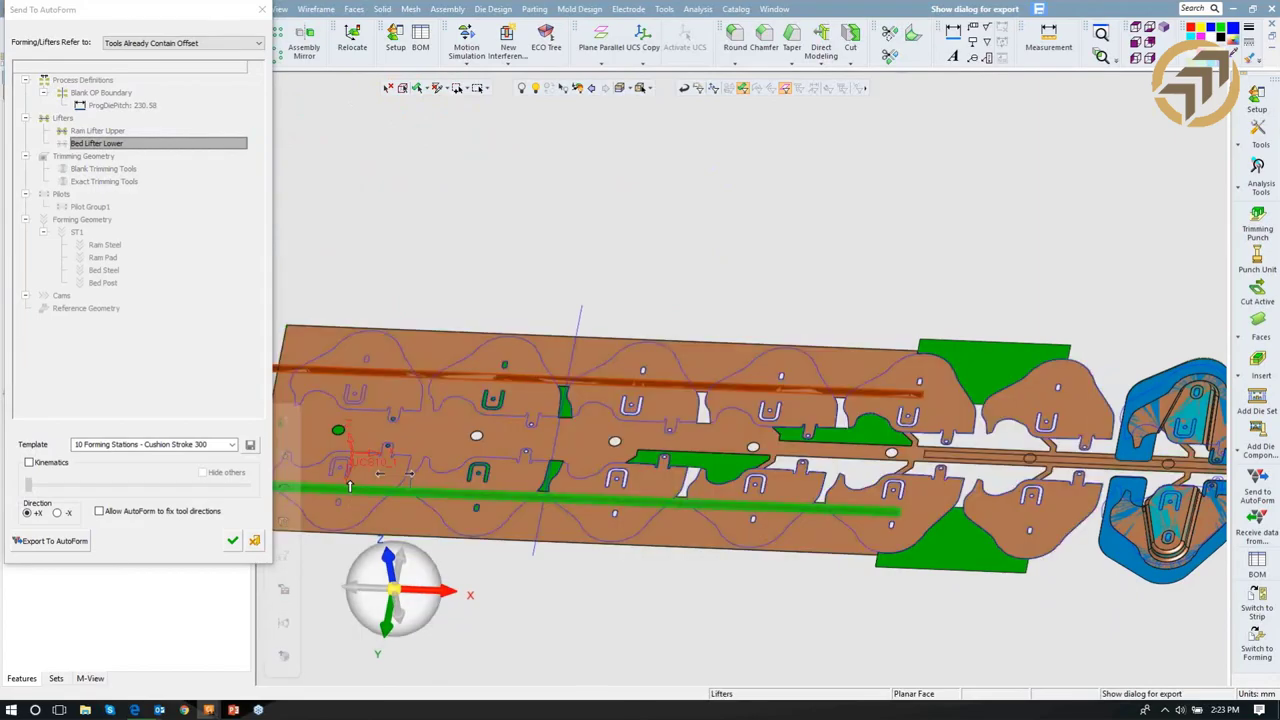
pyautogui.click(351, 491)
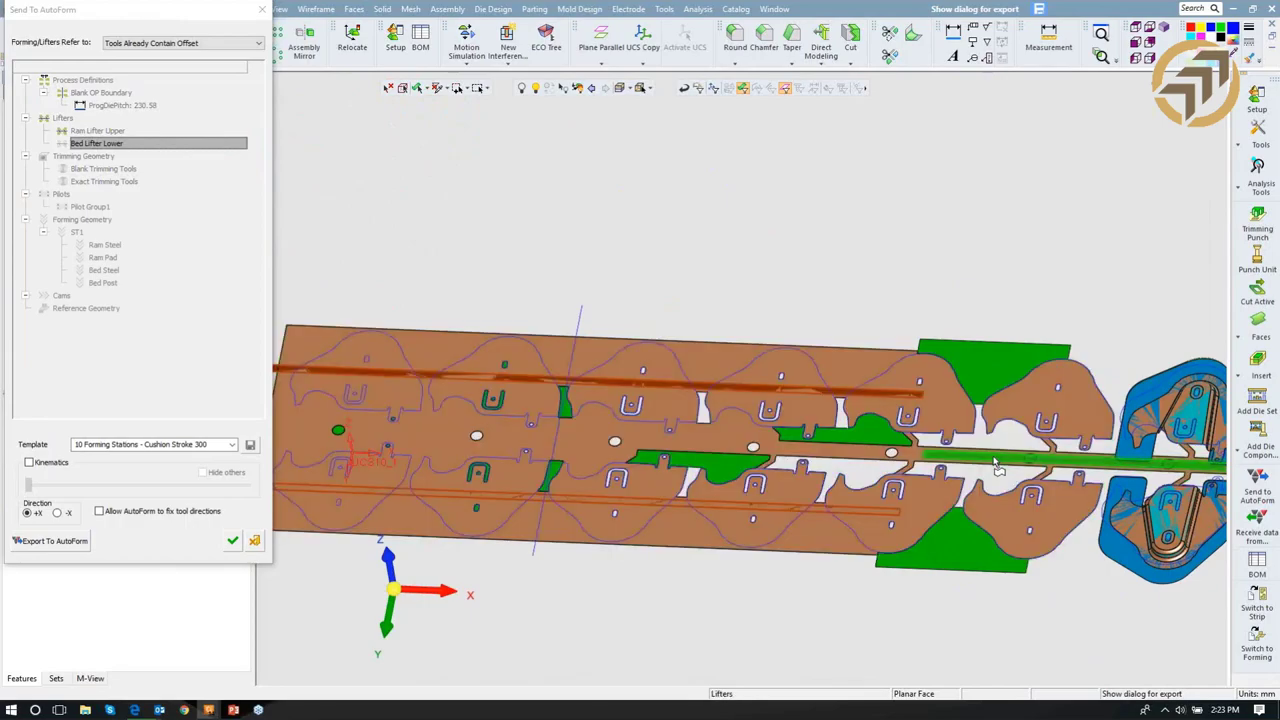
pyautogui.moveTo(836, 266); pyautogui.dragTo(770, 450, button='middle')
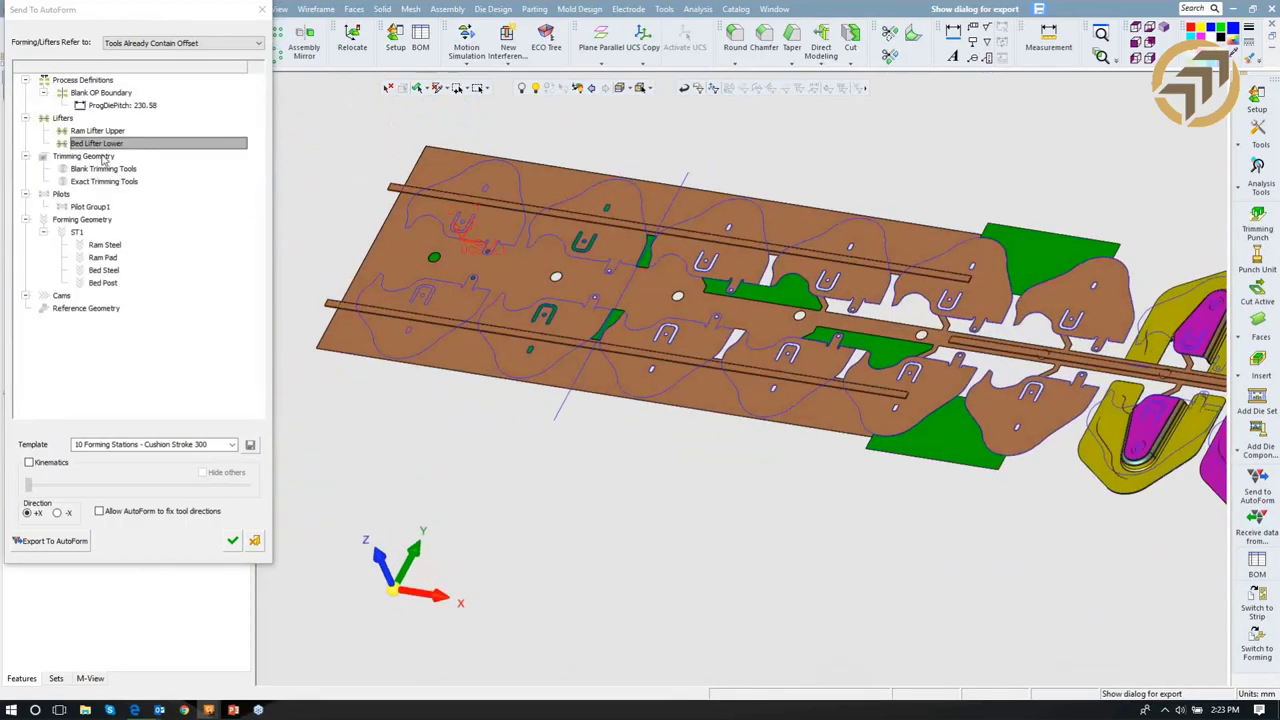
pyautogui.click(104, 170)
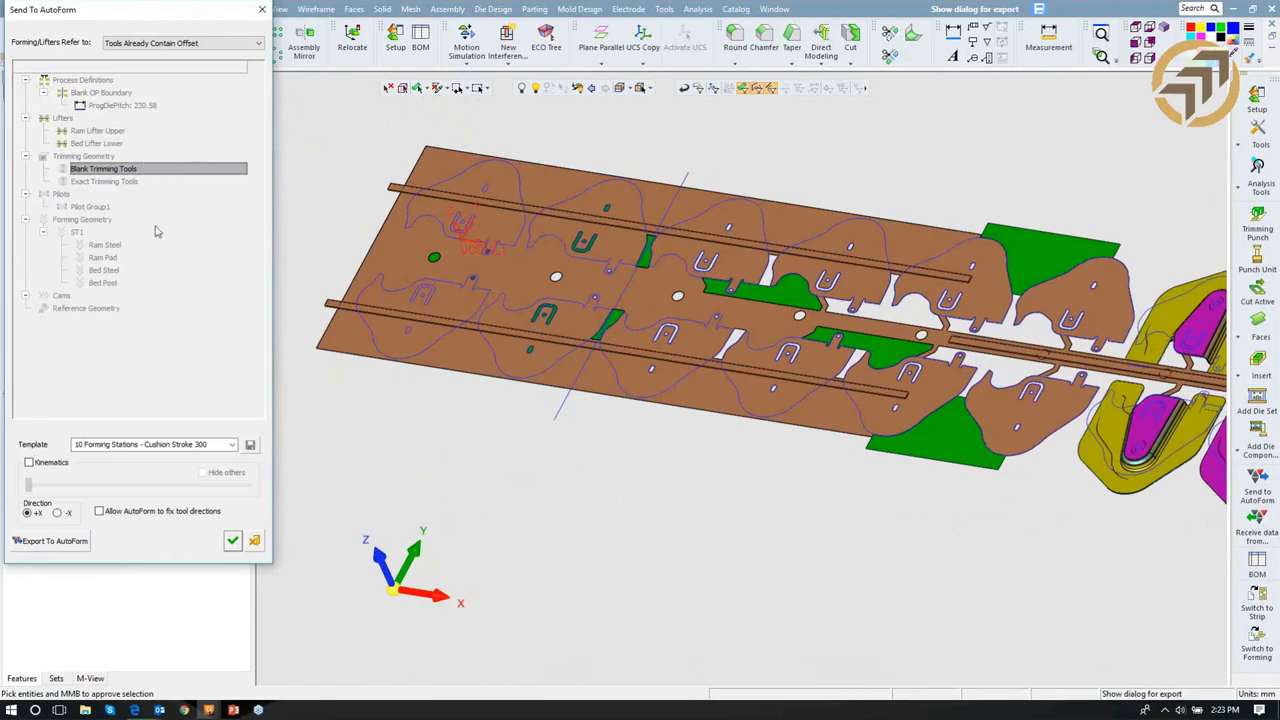
pyautogui.middleClick(300, 349)
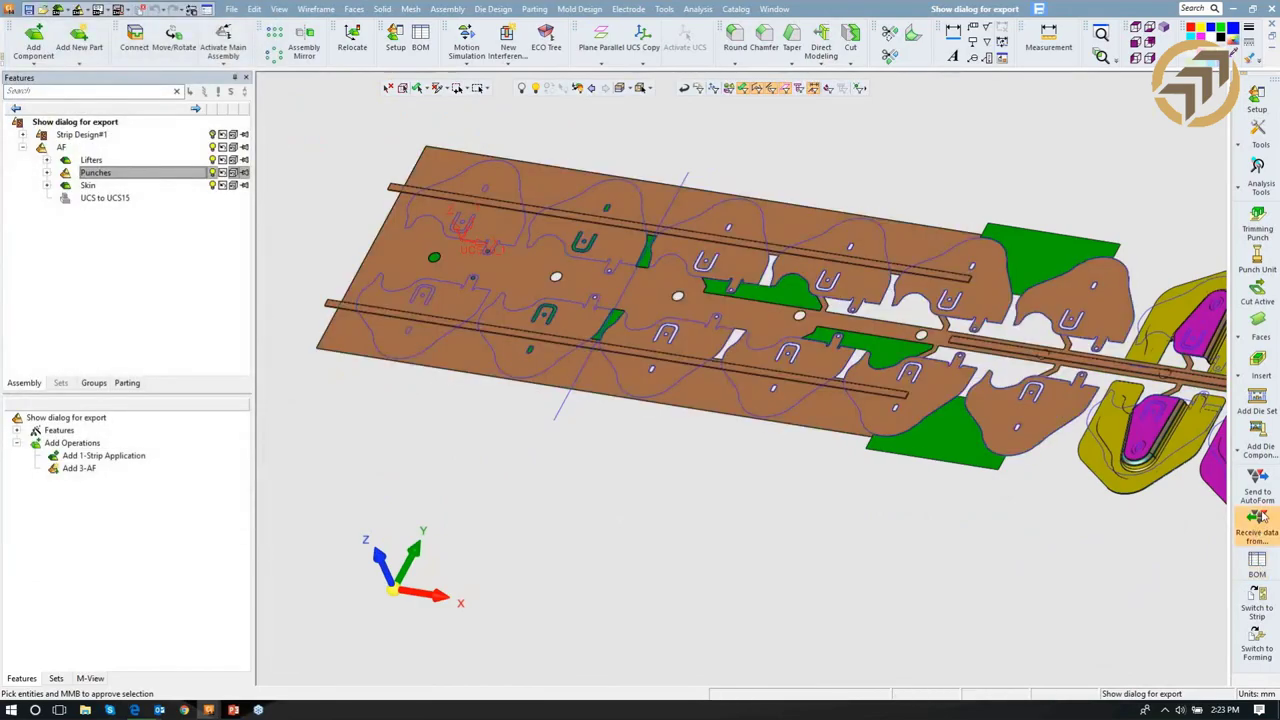
pyautogui.click(158, 160)
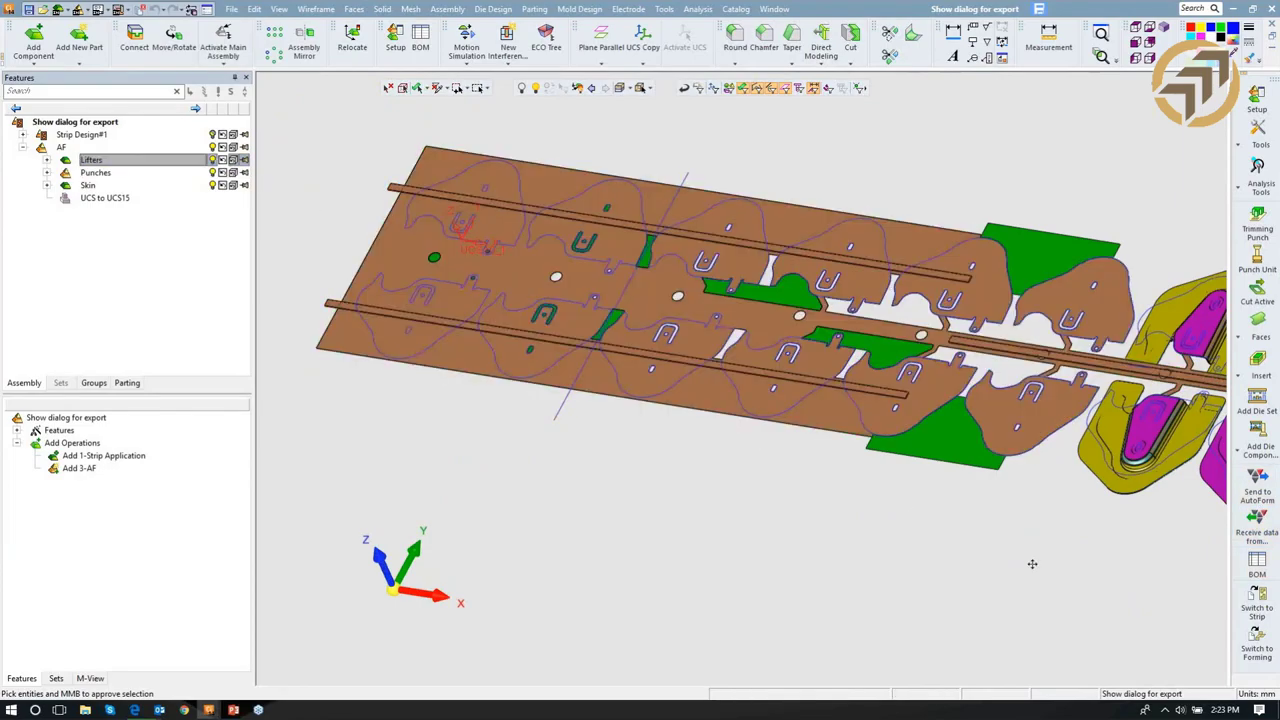
pyautogui.keyDown('ctrl'); pyautogui.moveTo(1161, 530); pyautogui.dragTo(1063, 514, button='middle'); pyautogui.keyUp('ctrl')
# Reopen the AutoForm export setup and autoselect the trimming punches as Blank Trimming Tools.
pyautogui.click(1264, 499)
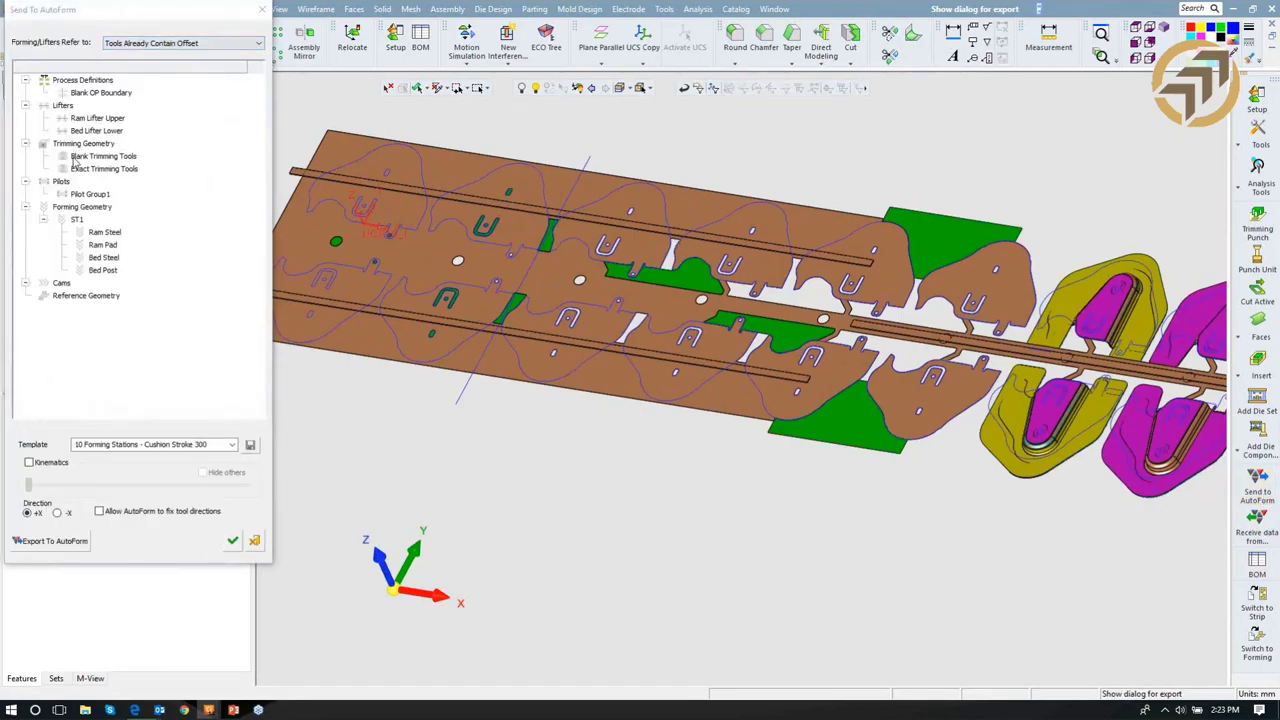
pyautogui.click(73, 157)
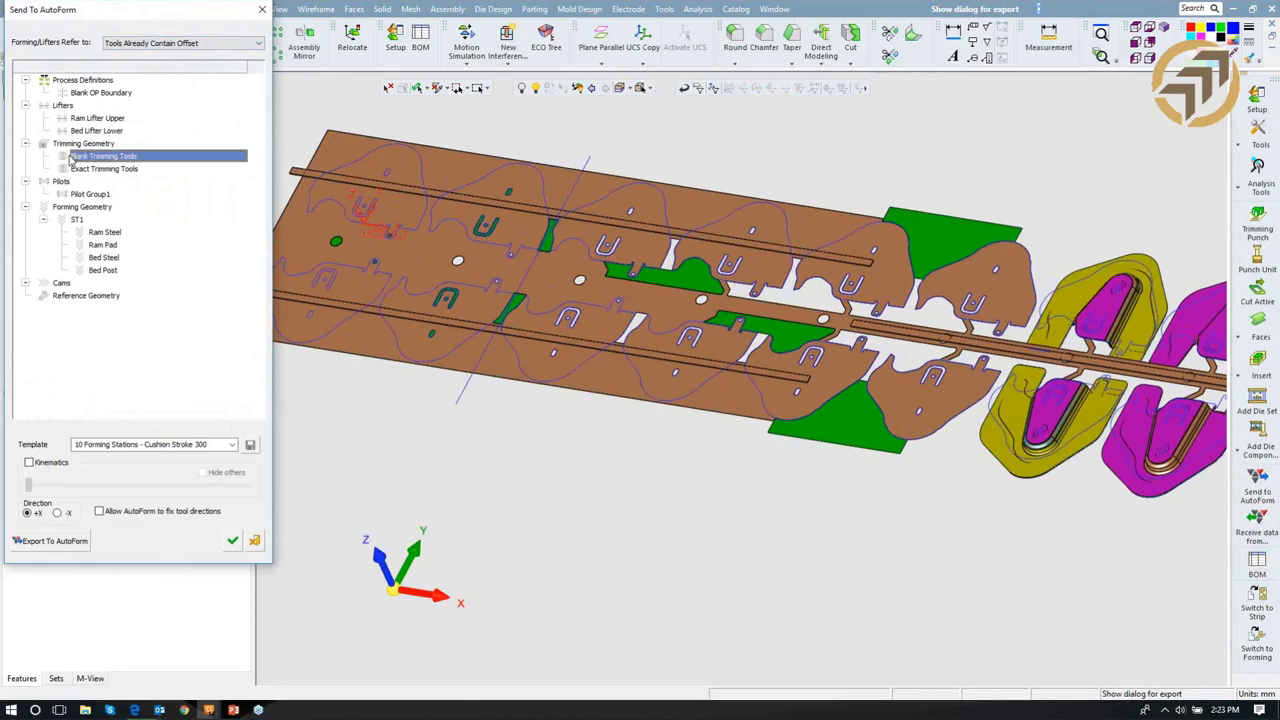
pyautogui.rightClick(73, 159)
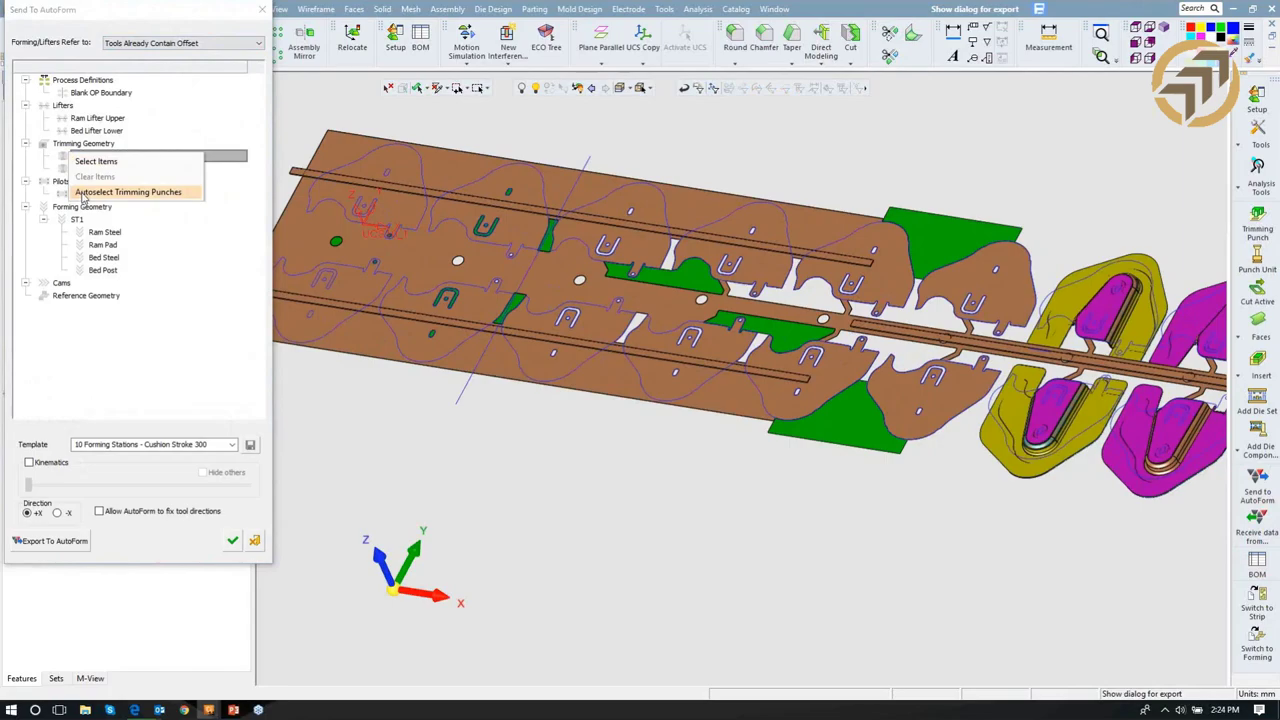
pyautogui.click(90, 193)
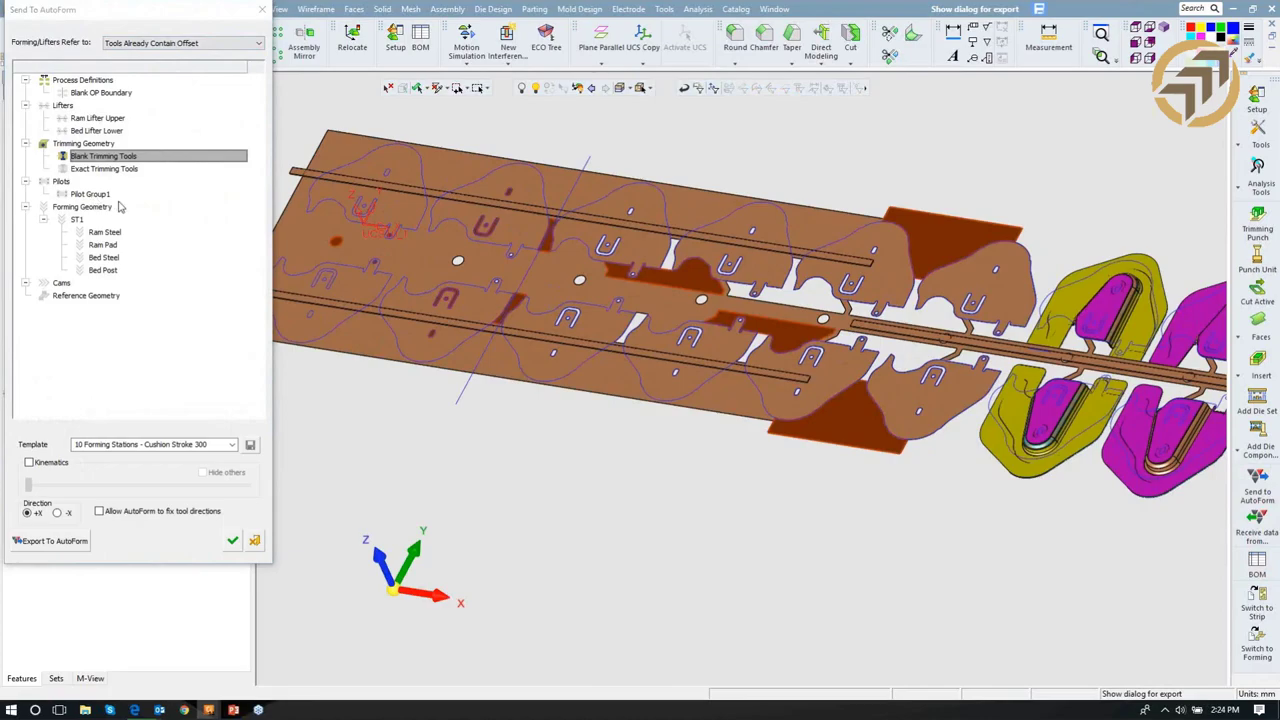
pyautogui.click(117, 200)
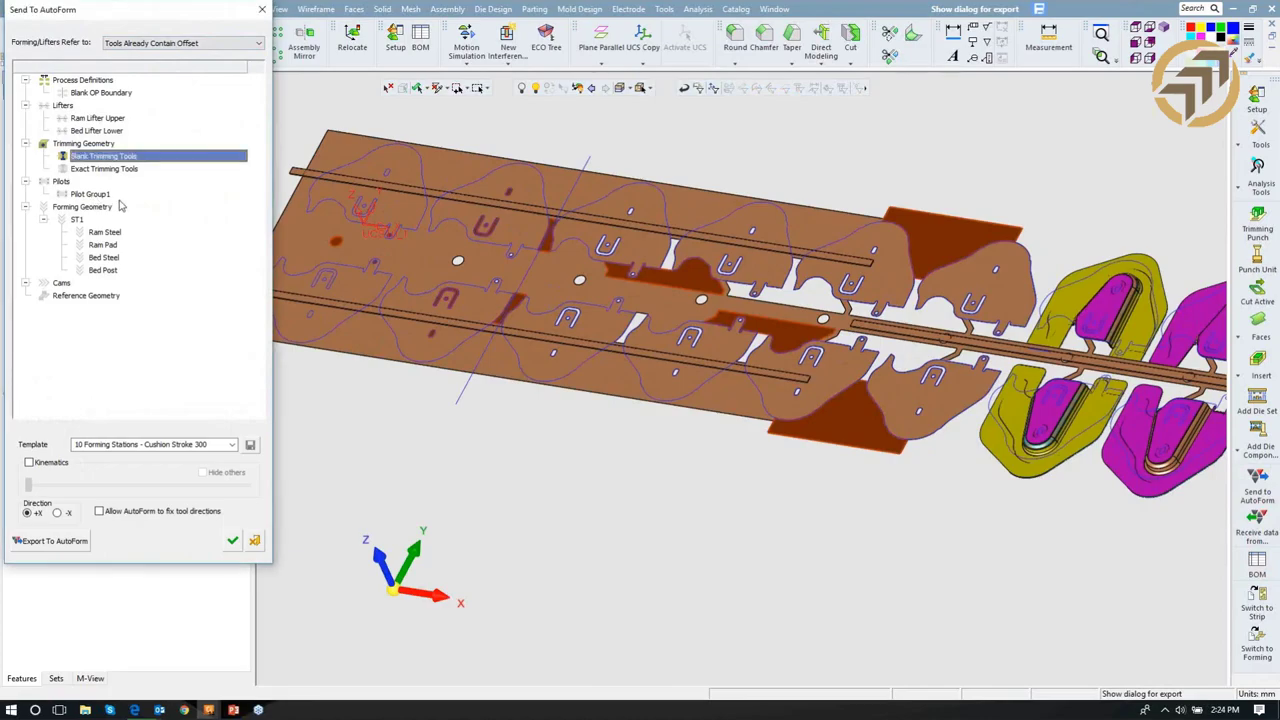
pyautogui.click(78, 194)
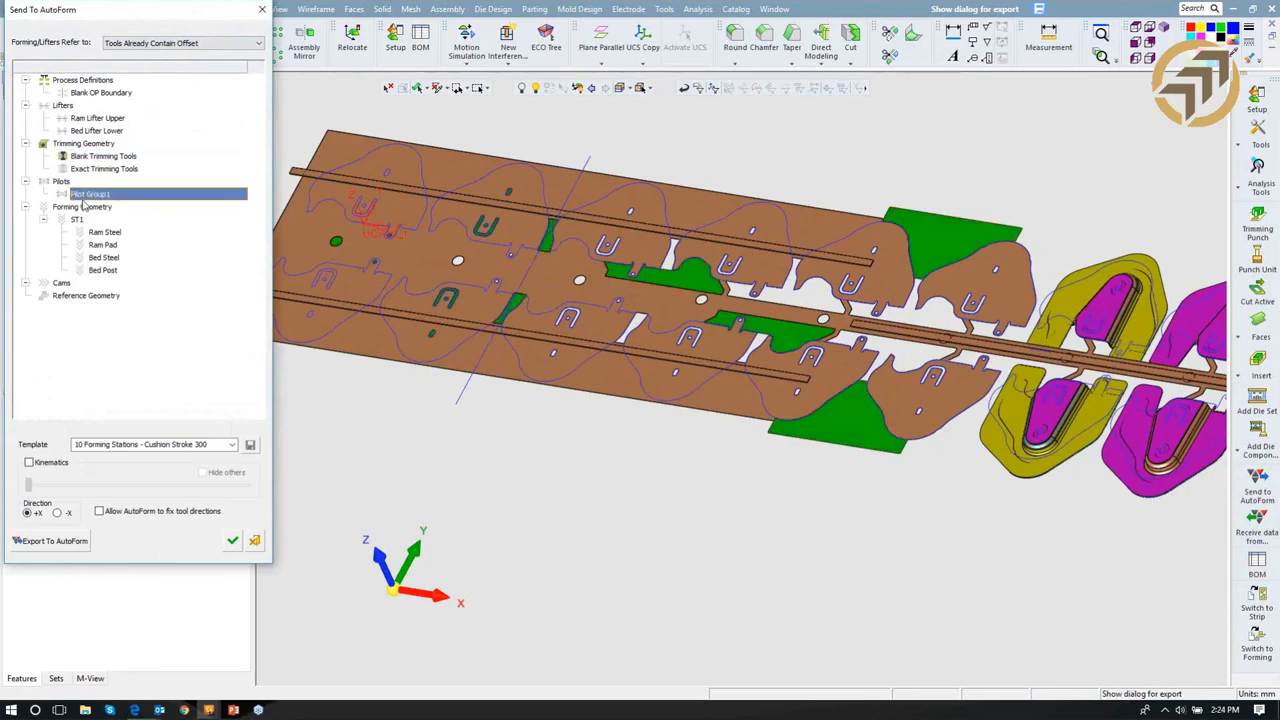
pyautogui.click(84, 197)
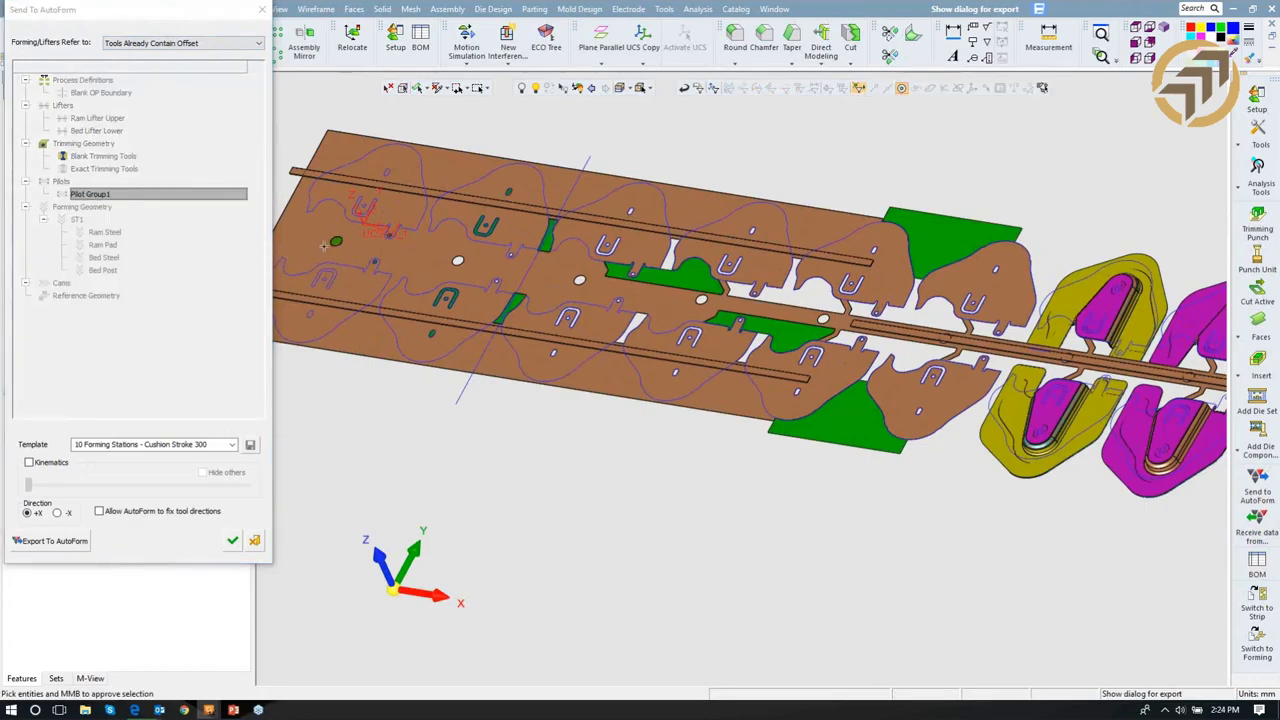
pyautogui.middleClick(336, 250)
pyautogui.rightClick(131, 194)
pyautogui.click(158, 198)
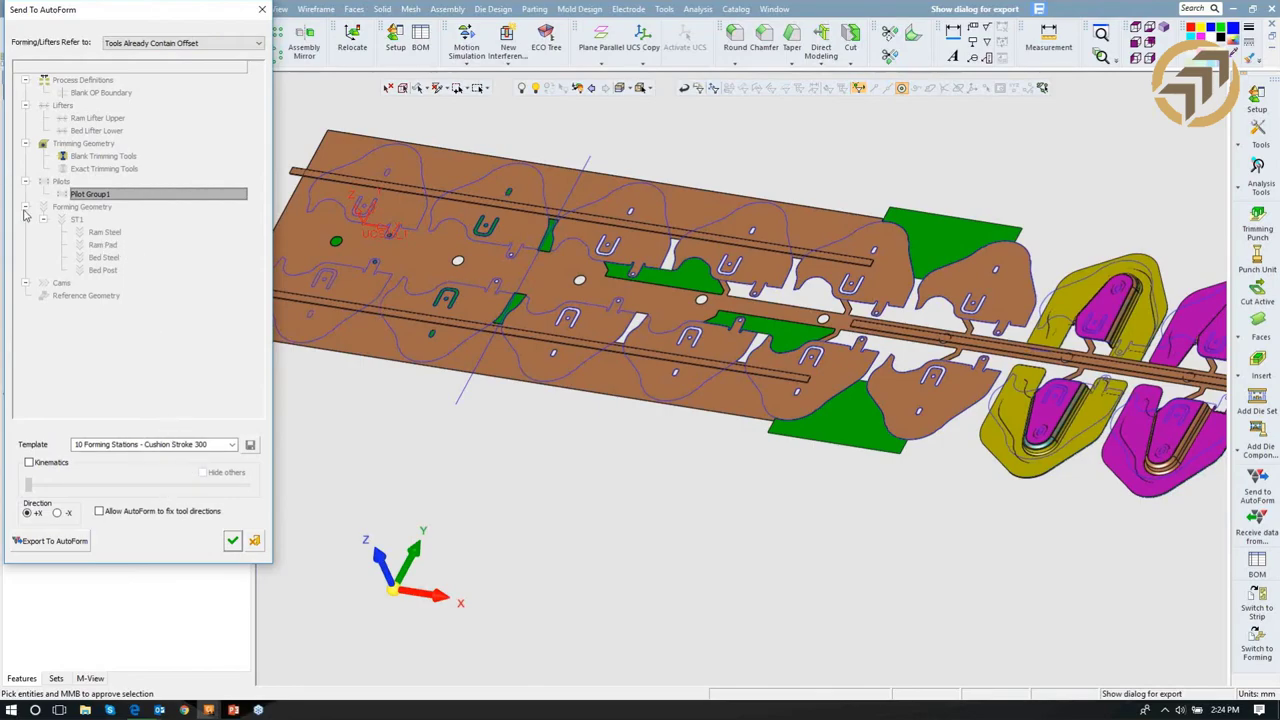
pyautogui.click(63, 155)
pyautogui.press('Escape')
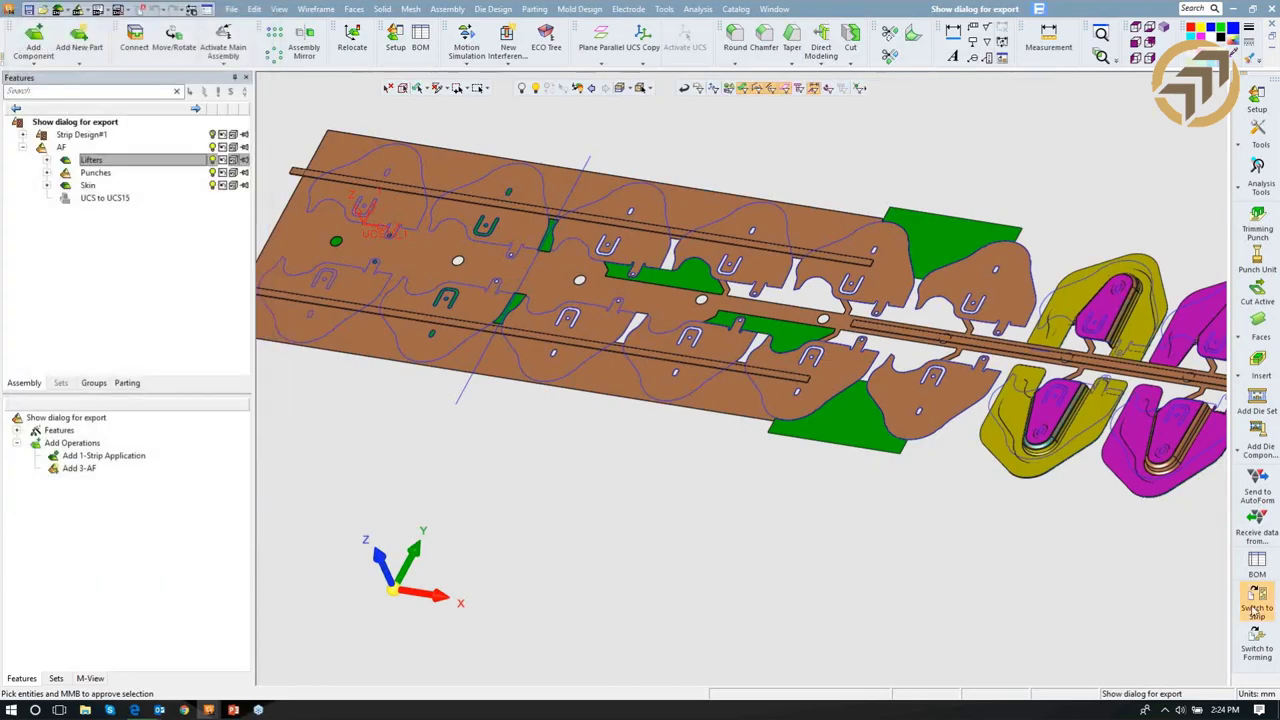
# Reopen the AutoForm export setup and assign both yellow outer surfaces of the first forming station as the ST1 Ram Steel.
pyautogui.click(1250, 497)
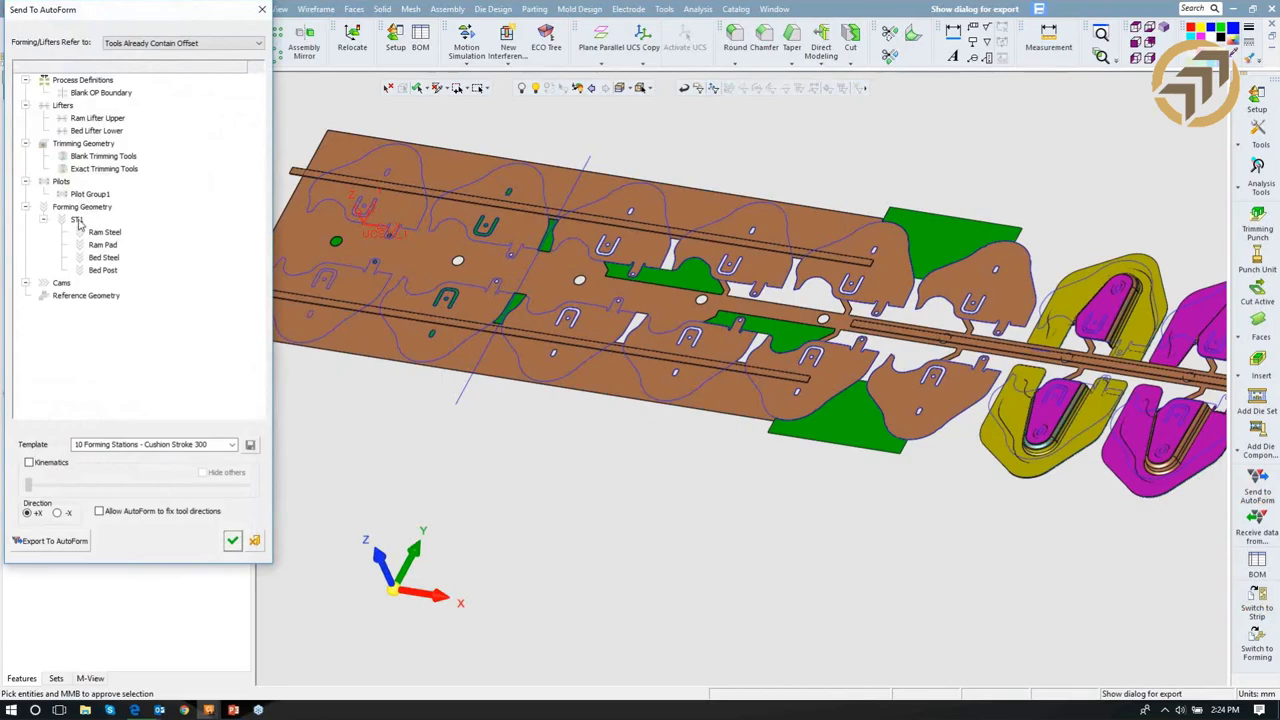
pyautogui.click(78, 220)
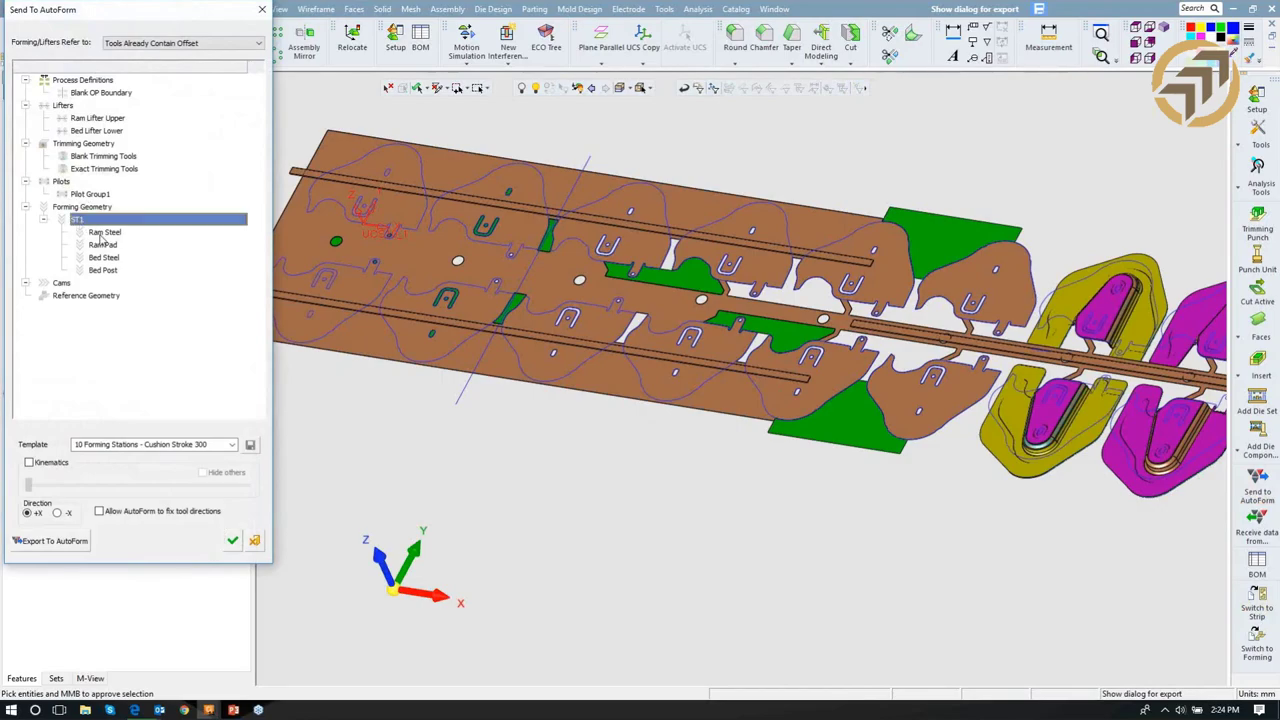
pyautogui.moveTo(768, 388); pyautogui.dragTo(464, 346, button='middle')
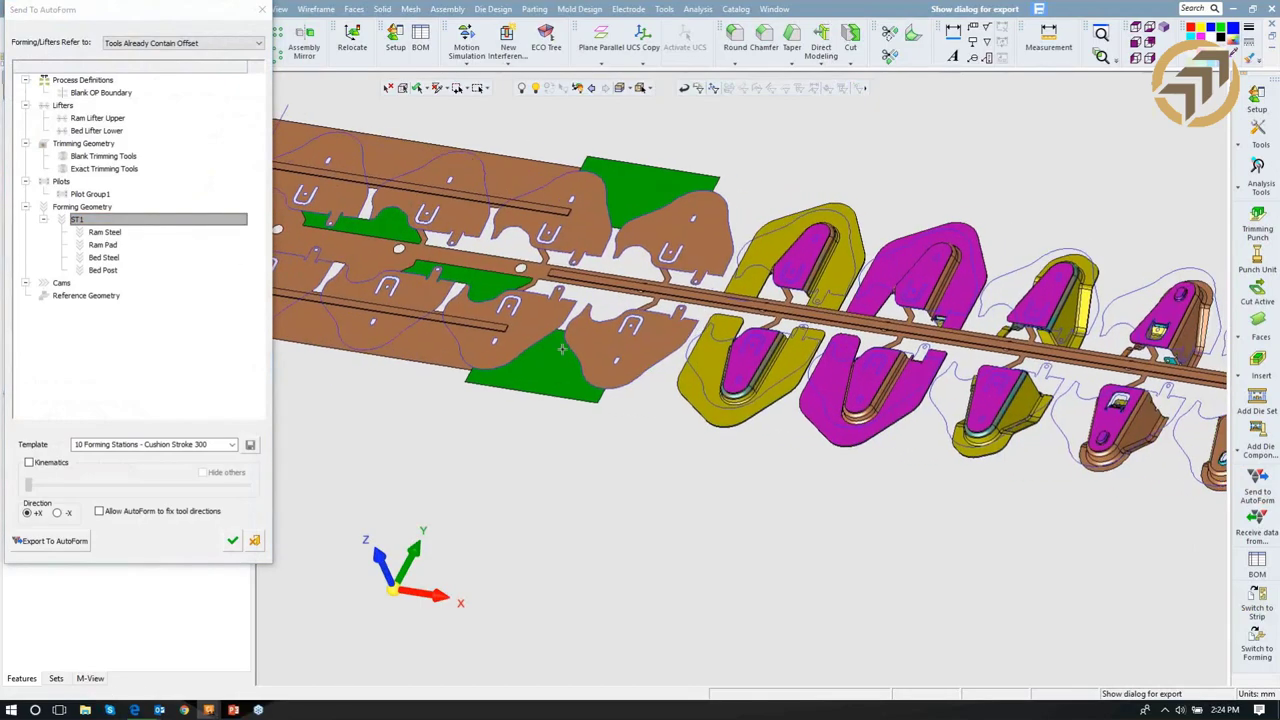
pyautogui.click(100, 232)
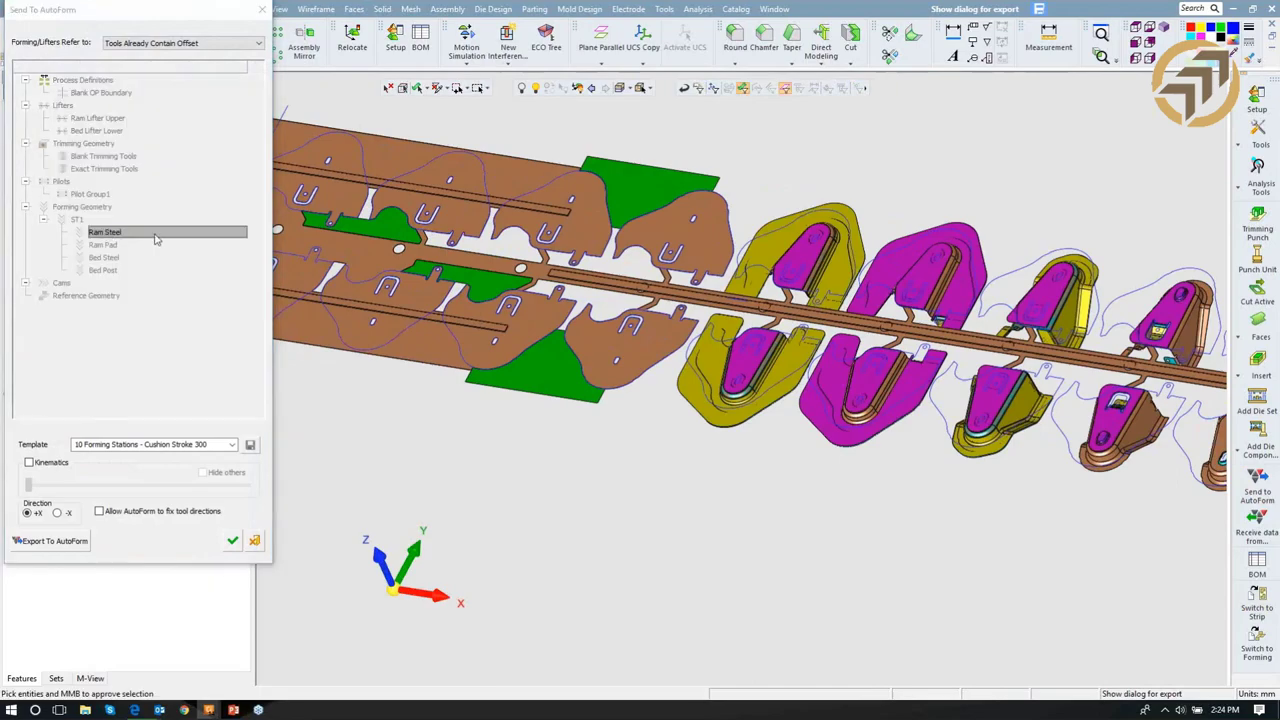
pyautogui.click(845, 298)
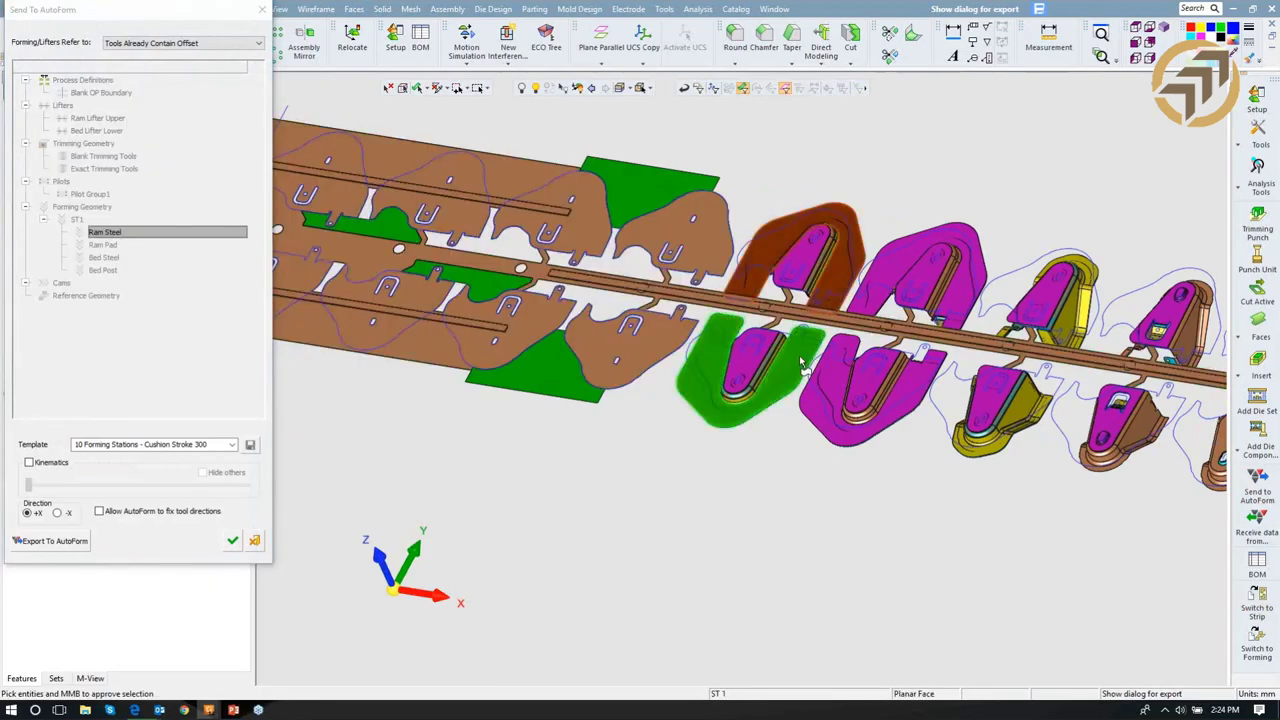
pyautogui.click(800, 365)
pyautogui.middleClick(729, 473)
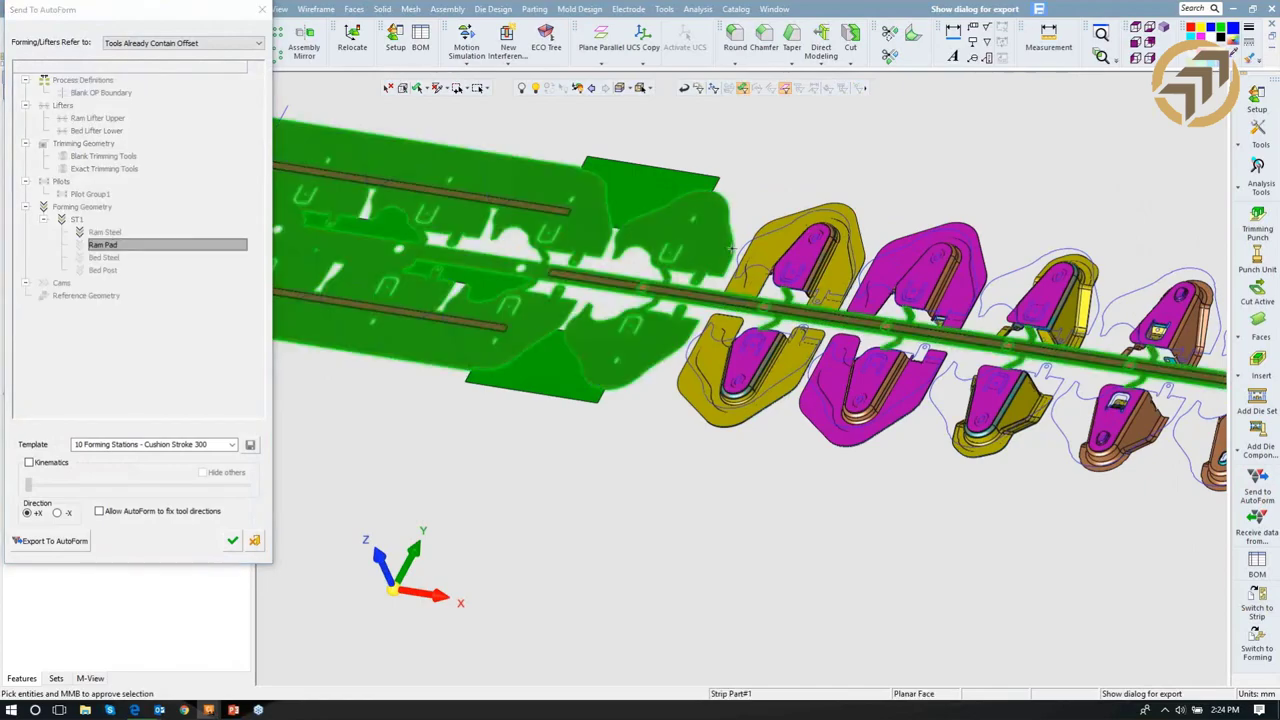
# Assign the first station's inner magenta surfaces as the ST1 Ram Pad and its outer underside surfaces as the Bed Steel.
pyautogui.click(745, 360)
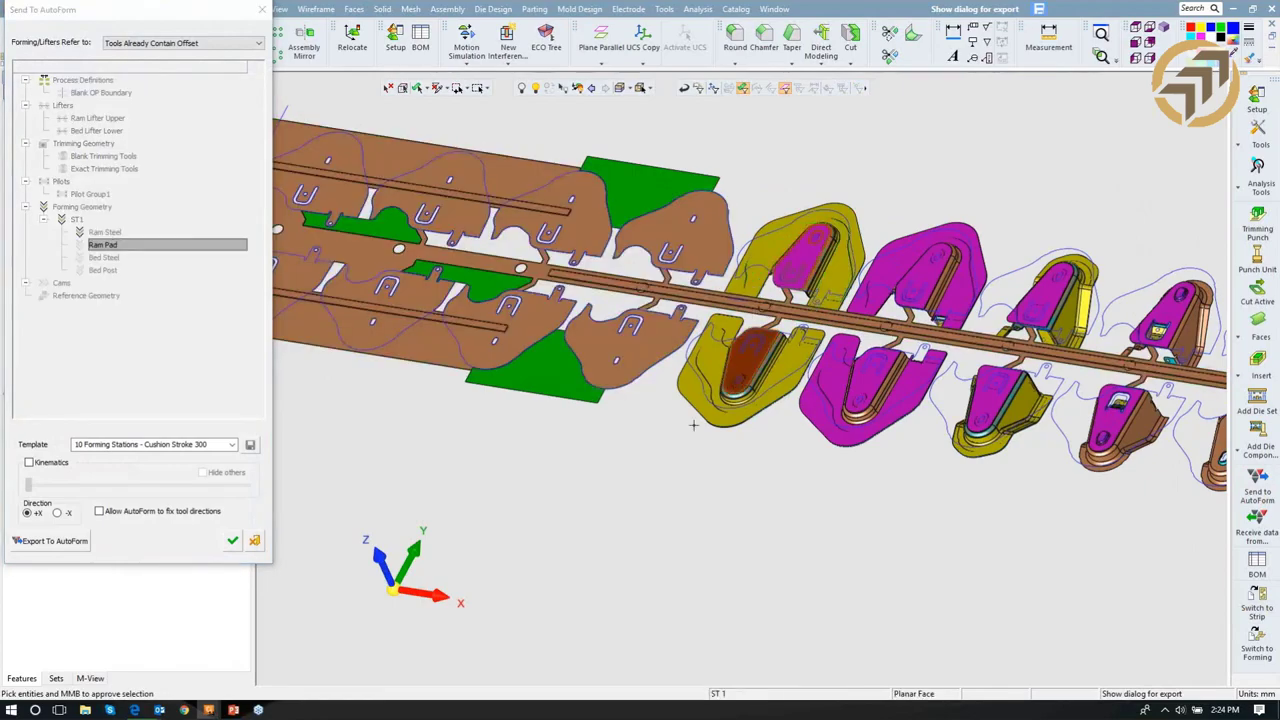
pyautogui.middleClick(692, 421)
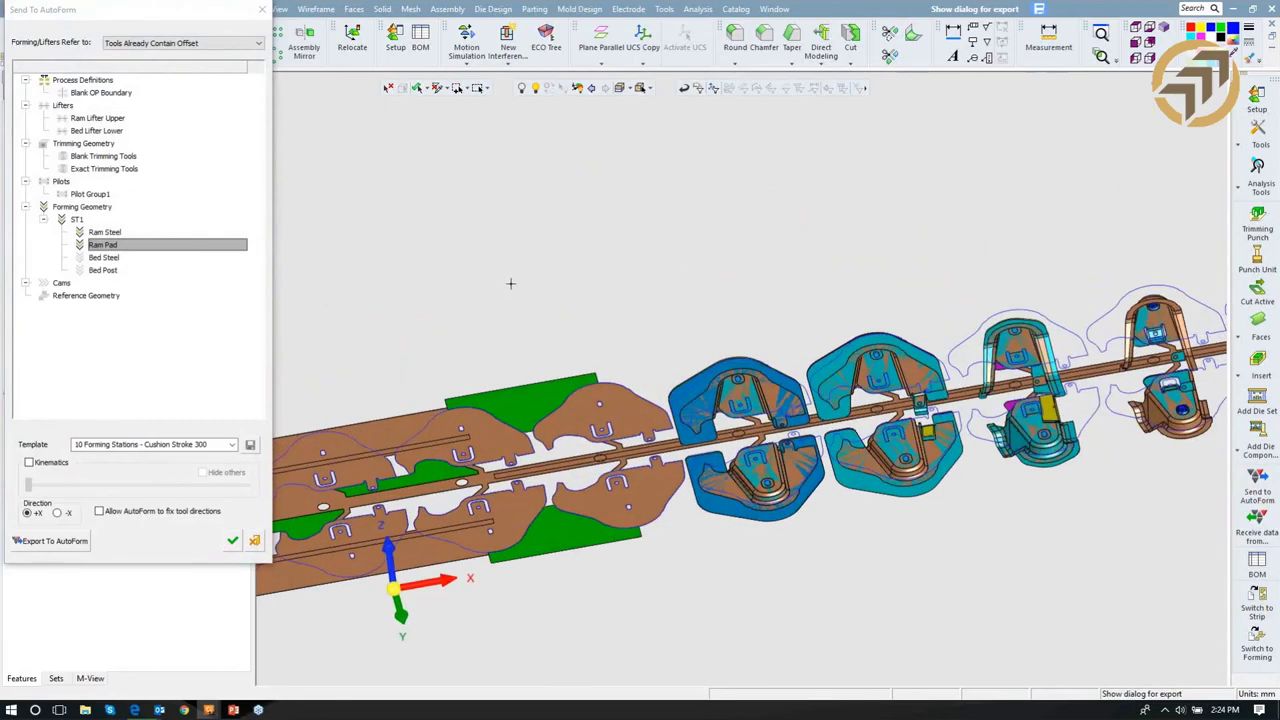
pyautogui.click(105, 258)
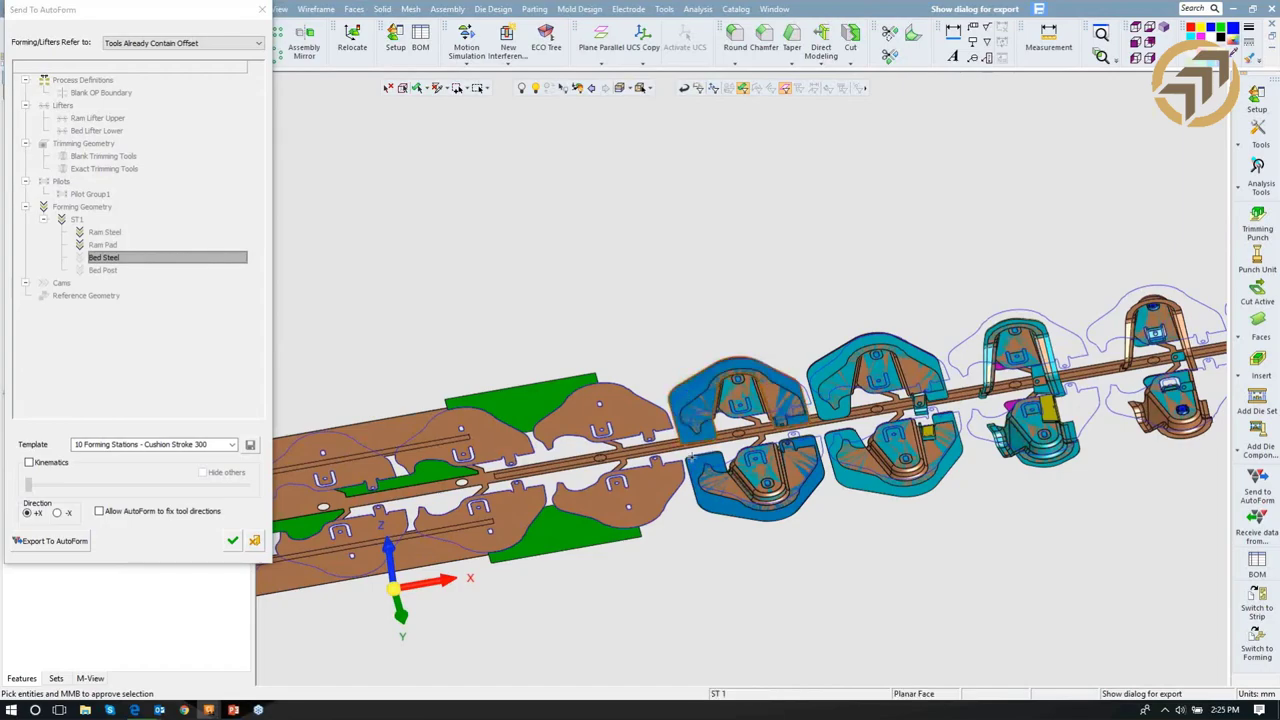
pyautogui.middleClick(590, 335)
# Assign both inner surfaces on the underside of the first forming station as the ST1 Bed Post.
pyautogui.click(103, 270)
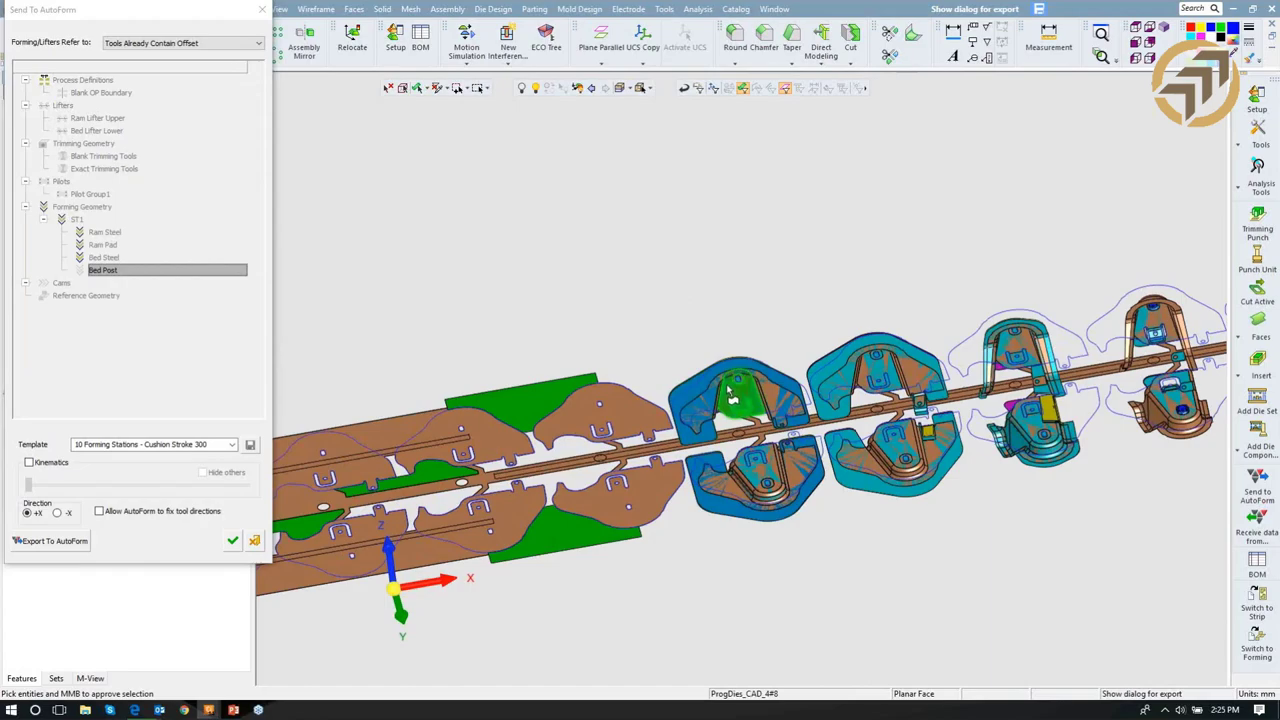
pyautogui.click(729, 389)
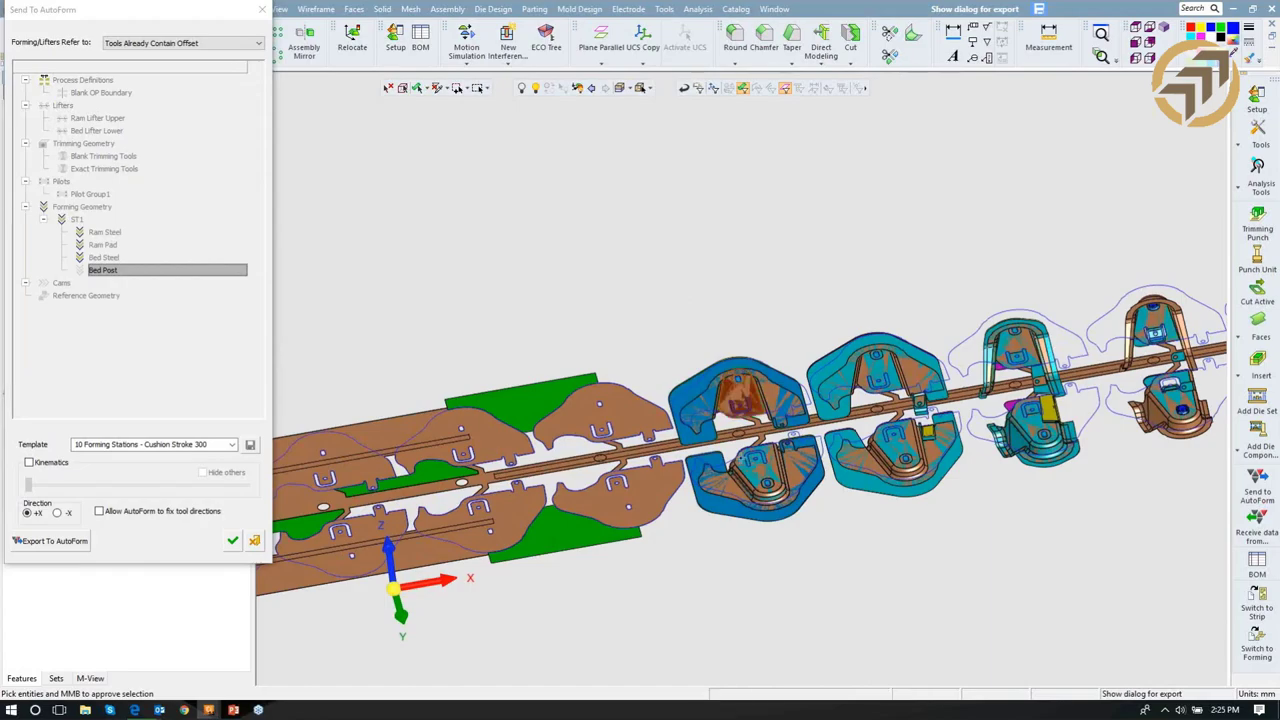
pyautogui.click(760, 480)
pyautogui.moveTo(680, 316); pyautogui.dragTo(657, 383, button='middle')
pyautogui.middleClick(657, 383)
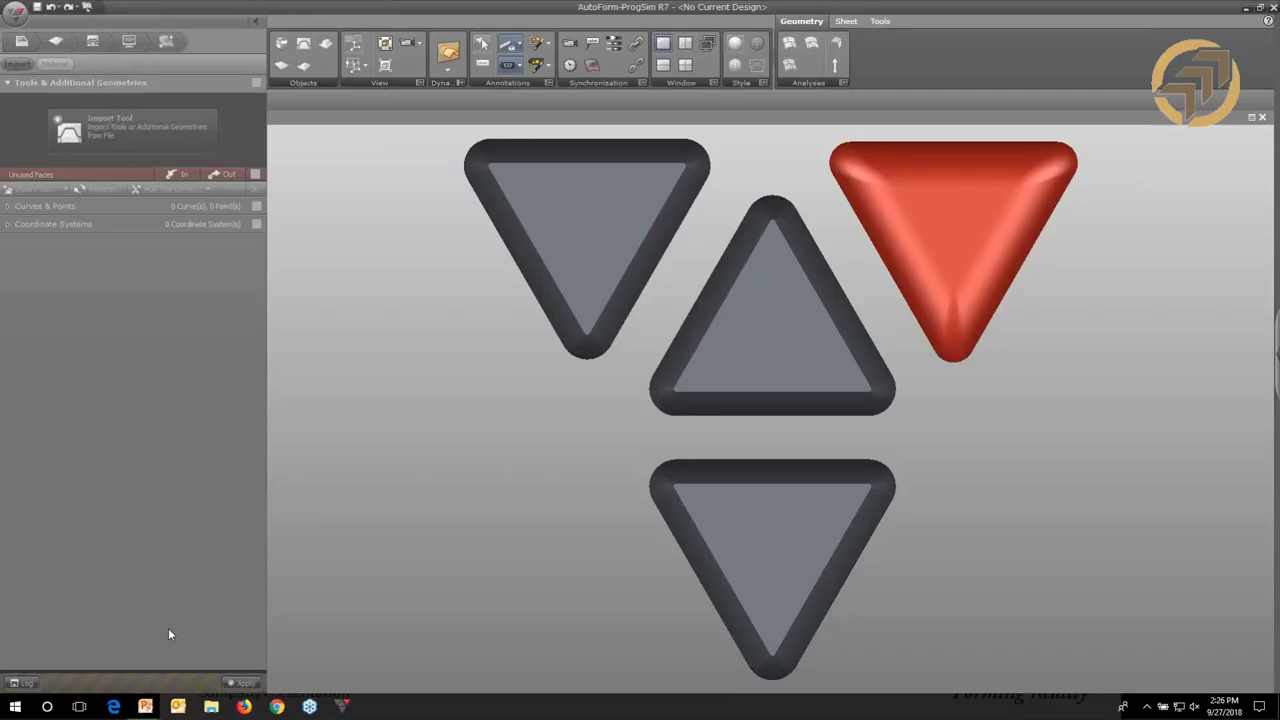
# Switch to the running PowerPoint slide show of the AutoForm presentation.
pyautogui.moveTo(145, 711)
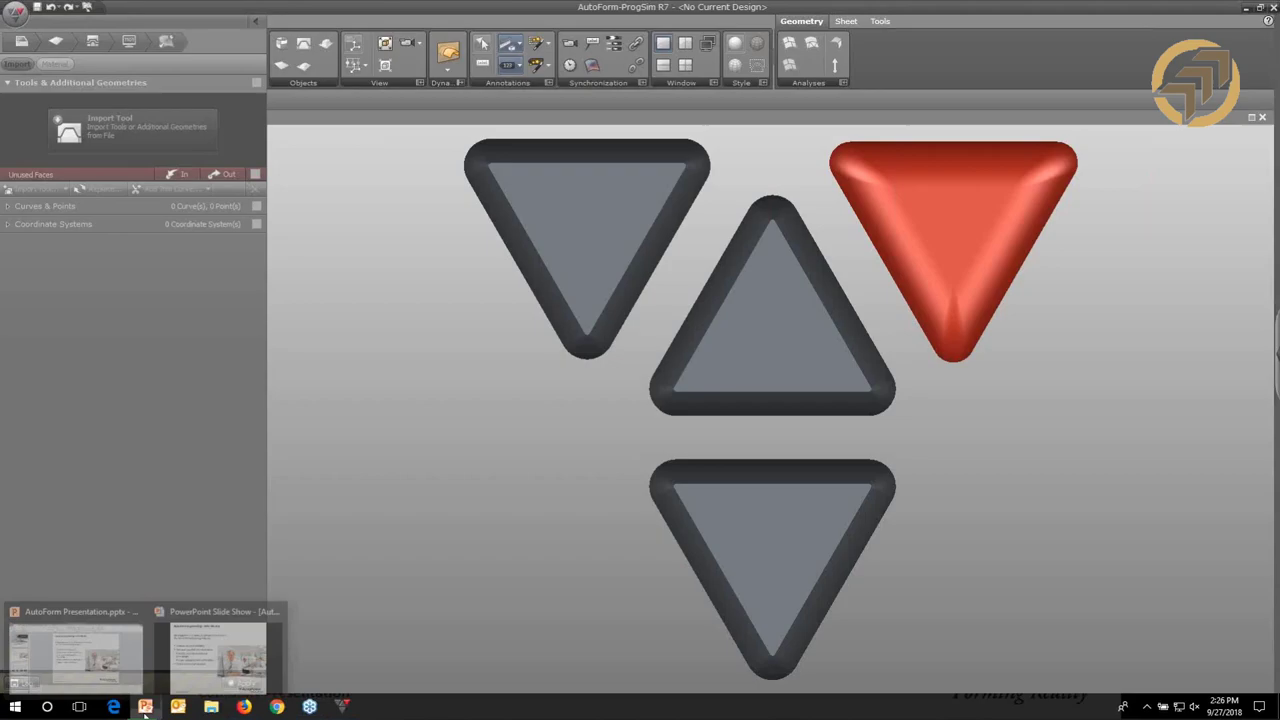
pyautogui.click(218, 655)
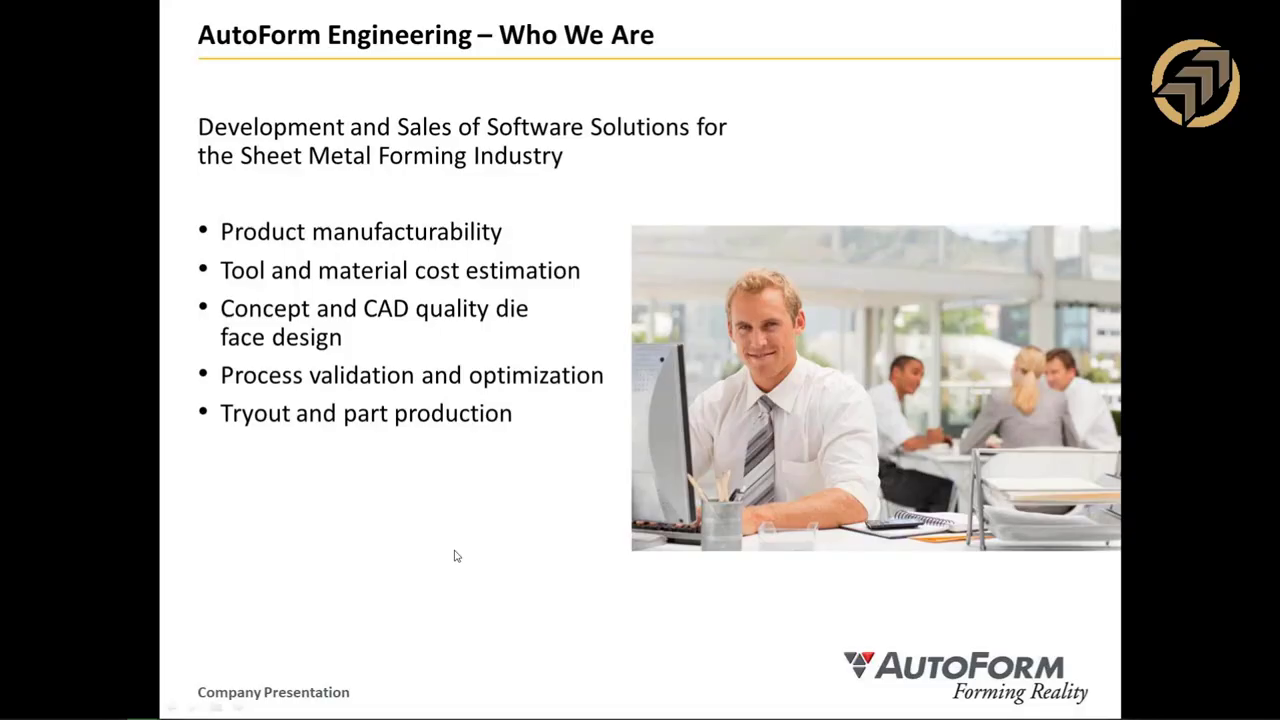
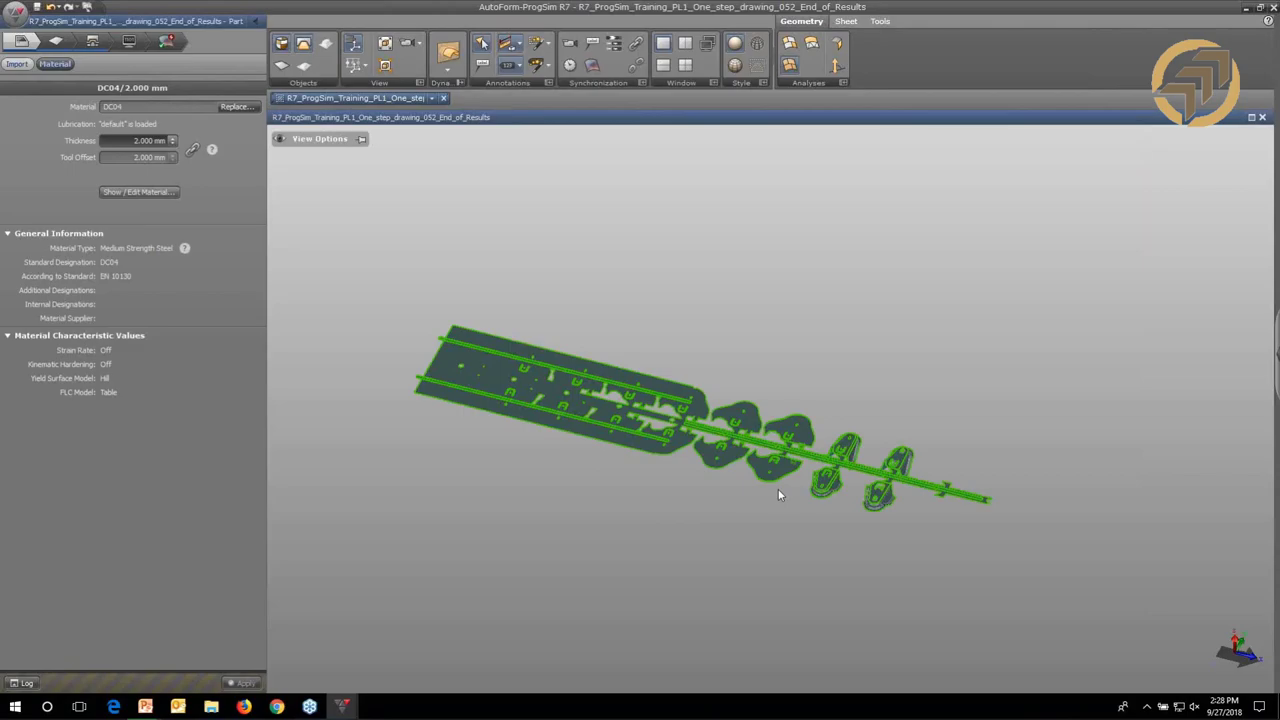
# Show the imported tools and additional geometries of the progressive die design in AutoForm-ProgSim.
pyautogui.click(17, 64)
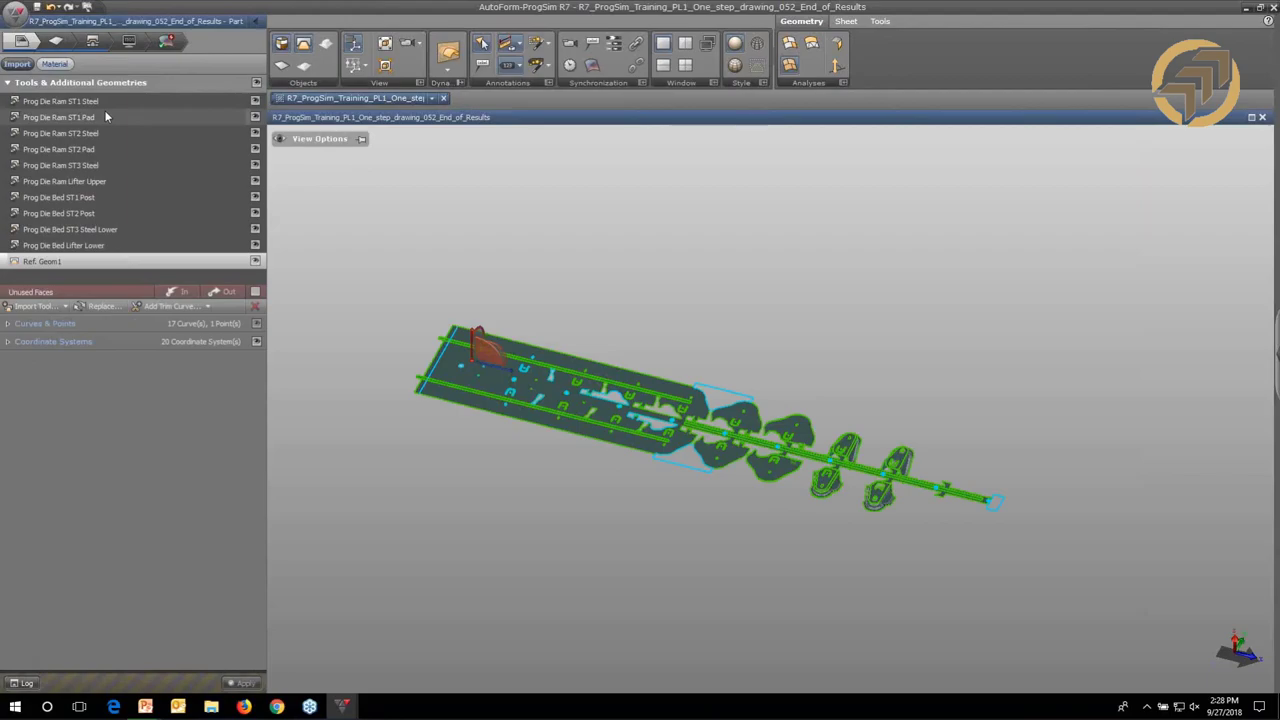
# Review the imported cam coordinate systems, the DC04 sheet material and the blank's pitch and constraining lines.
pyautogui.click(30, 341)
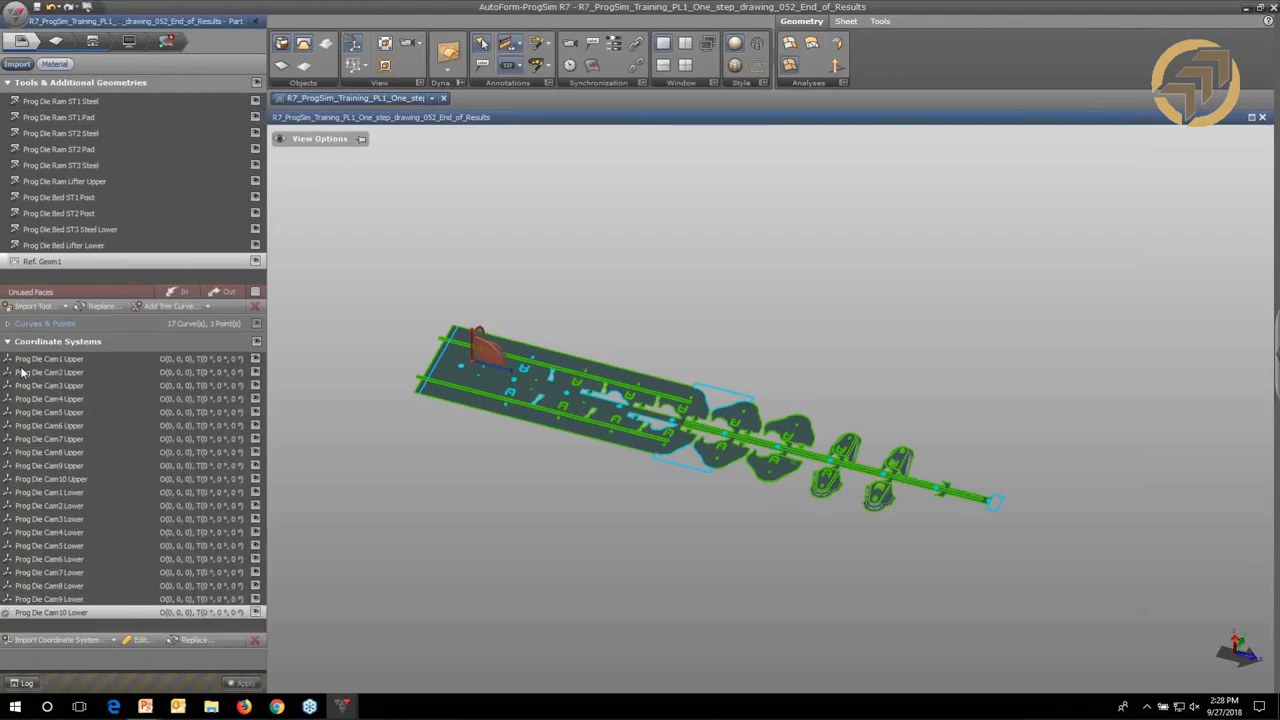
pyautogui.click(55, 42)
pyautogui.click(55, 65)
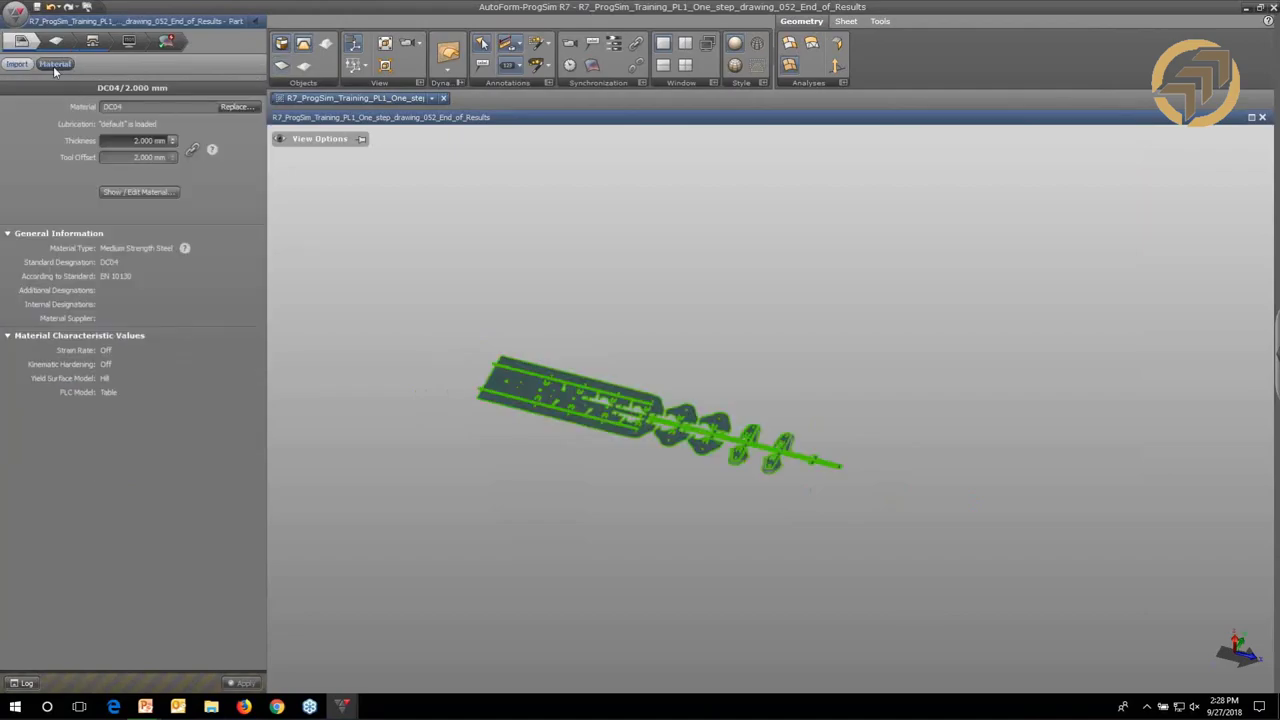
pyautogui.click(56, 41)
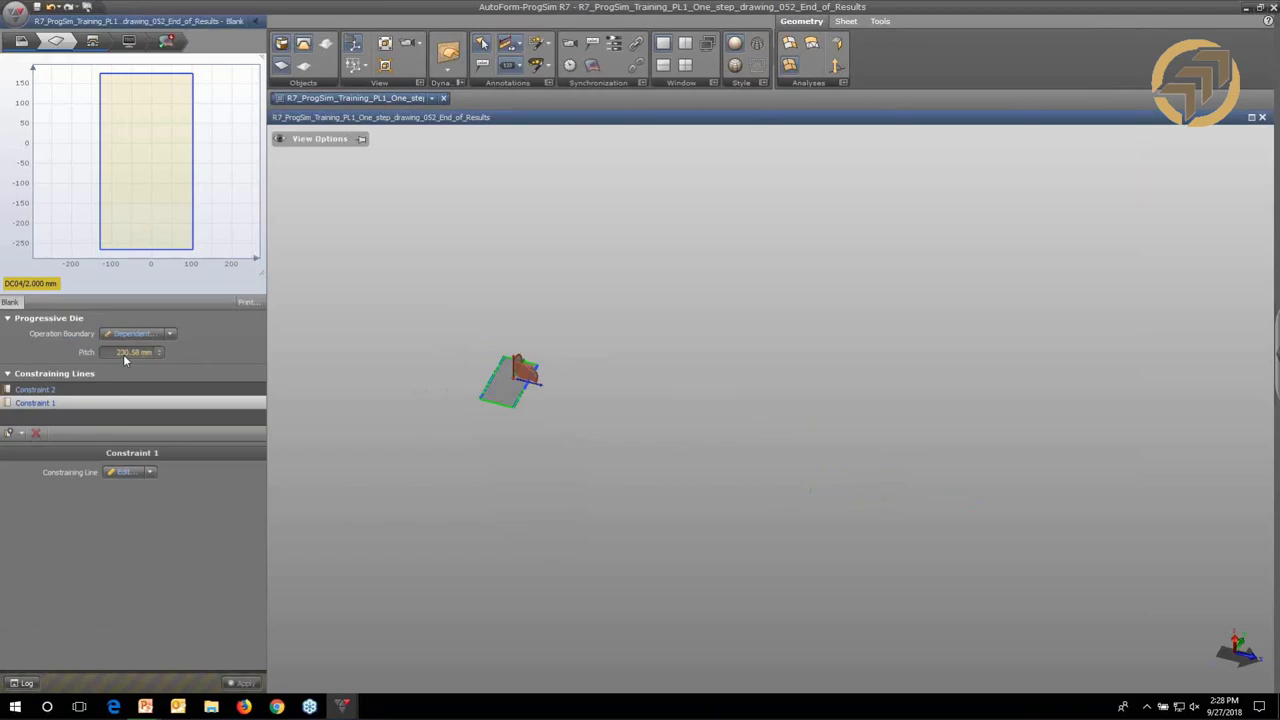
# Review the process definition: general settings, lubrication, the ST2 Steel and ST2 Pad tools, and the pilot group.
pyautogui.click(92, 42)
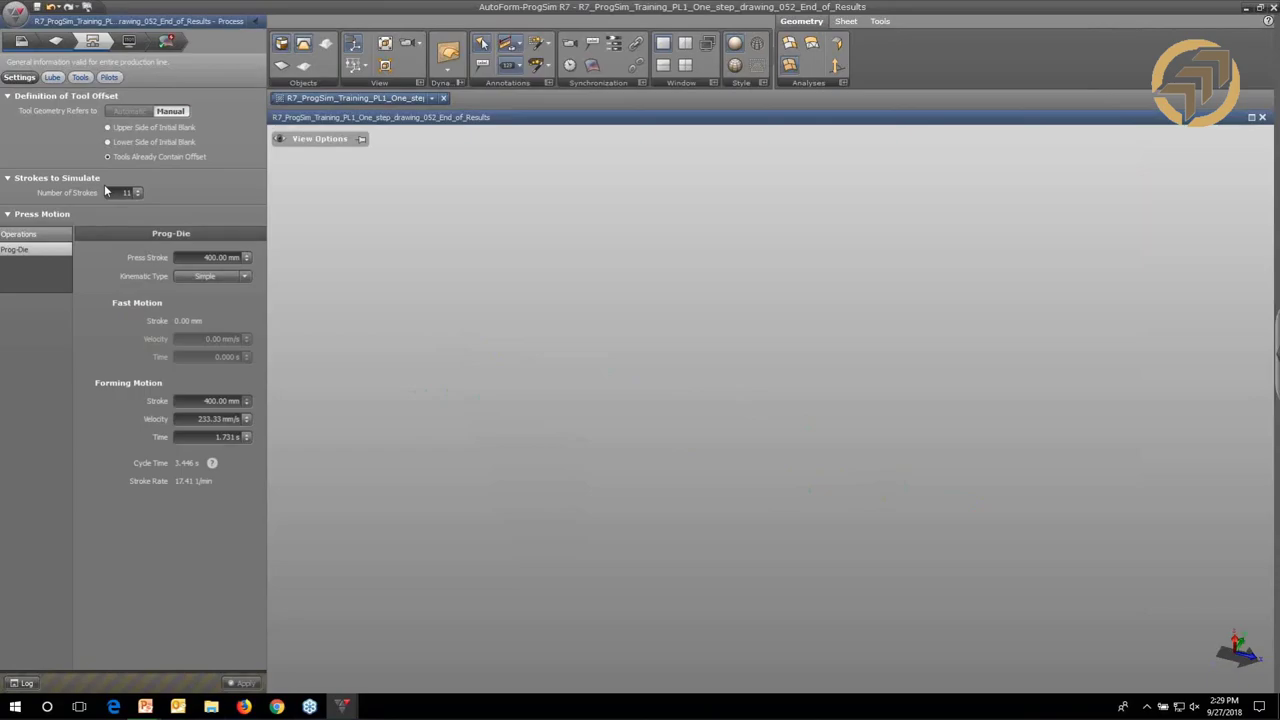
pyautogui.click(53, 78)
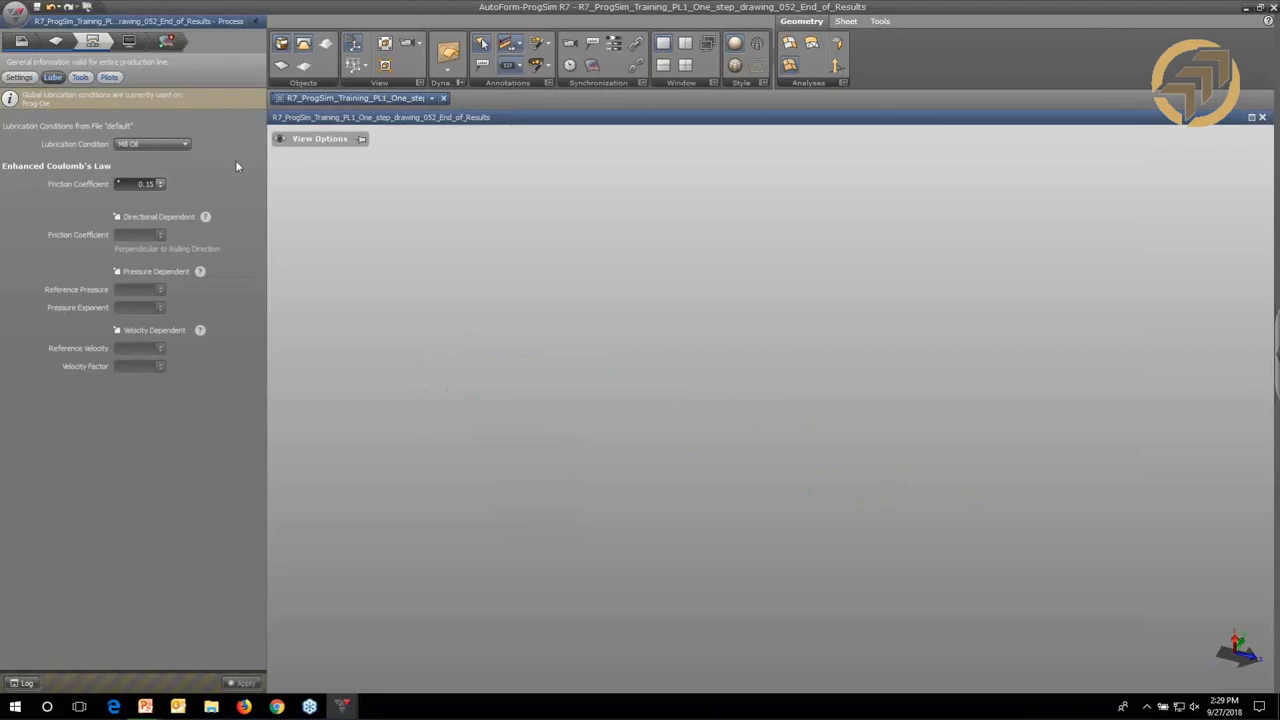
pyautogui.click(81, 78)
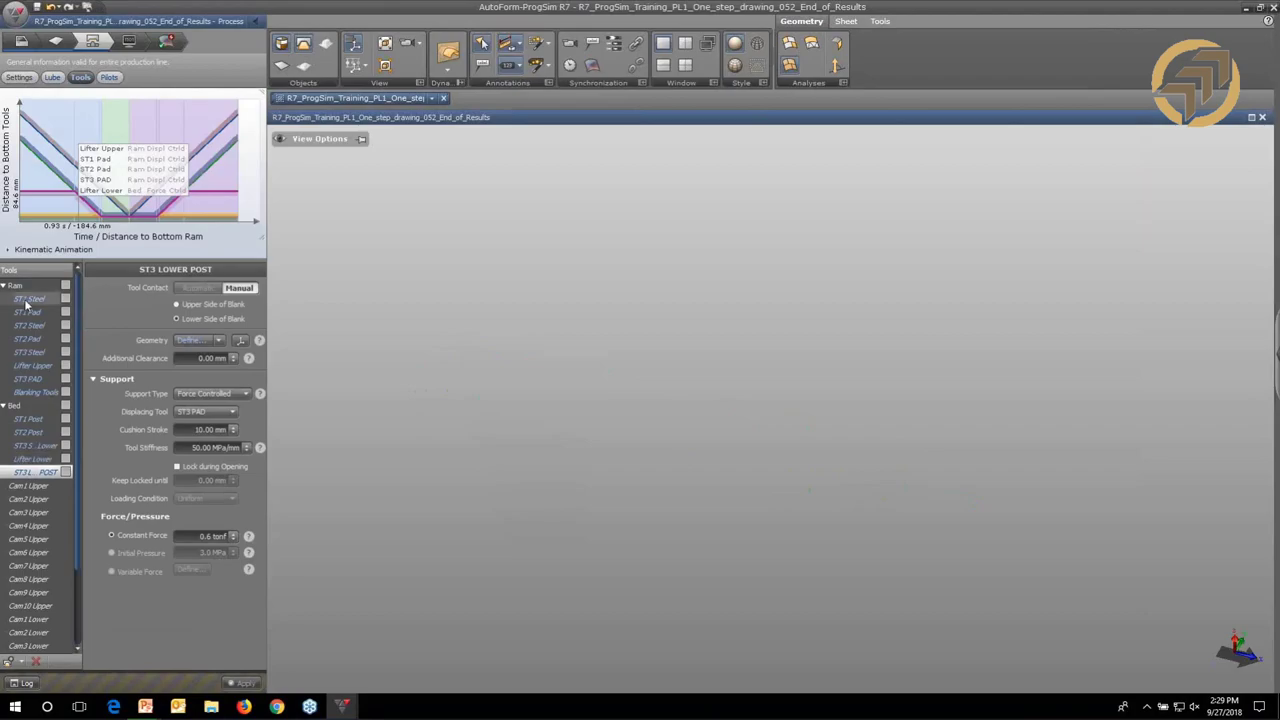
pyautogui.click(29, 325)
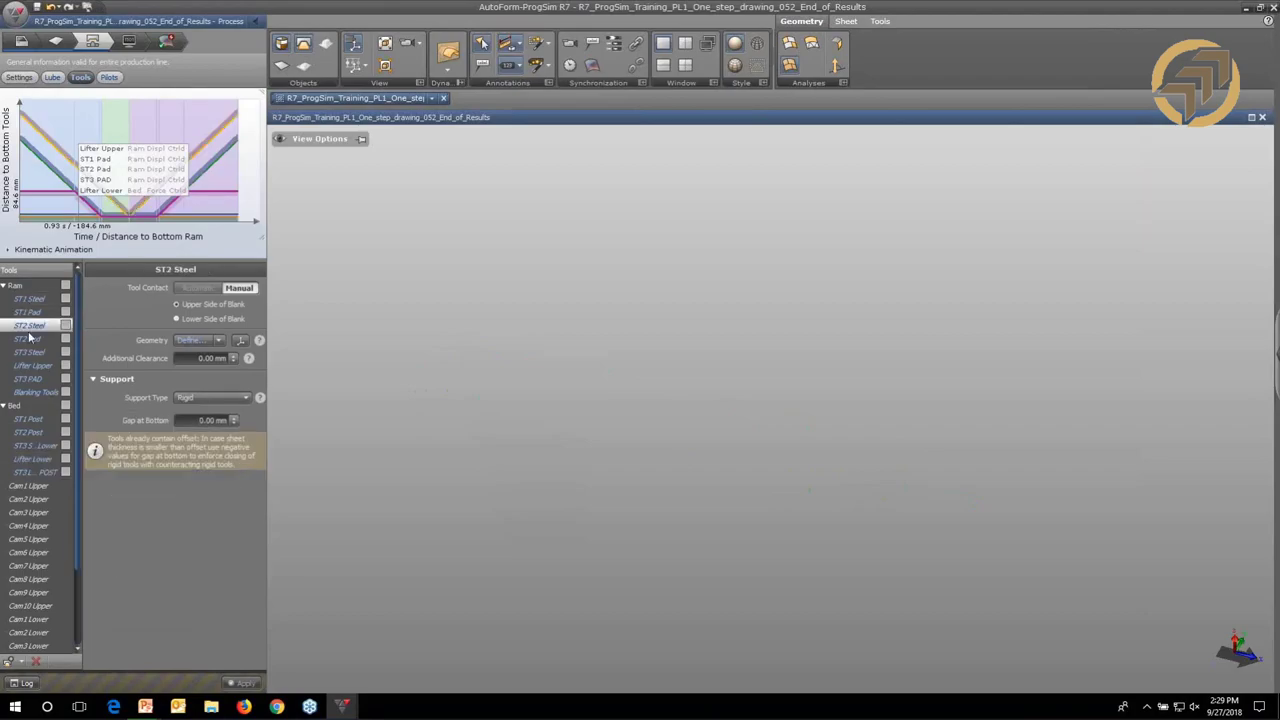
pyautogui.click(29, 339)
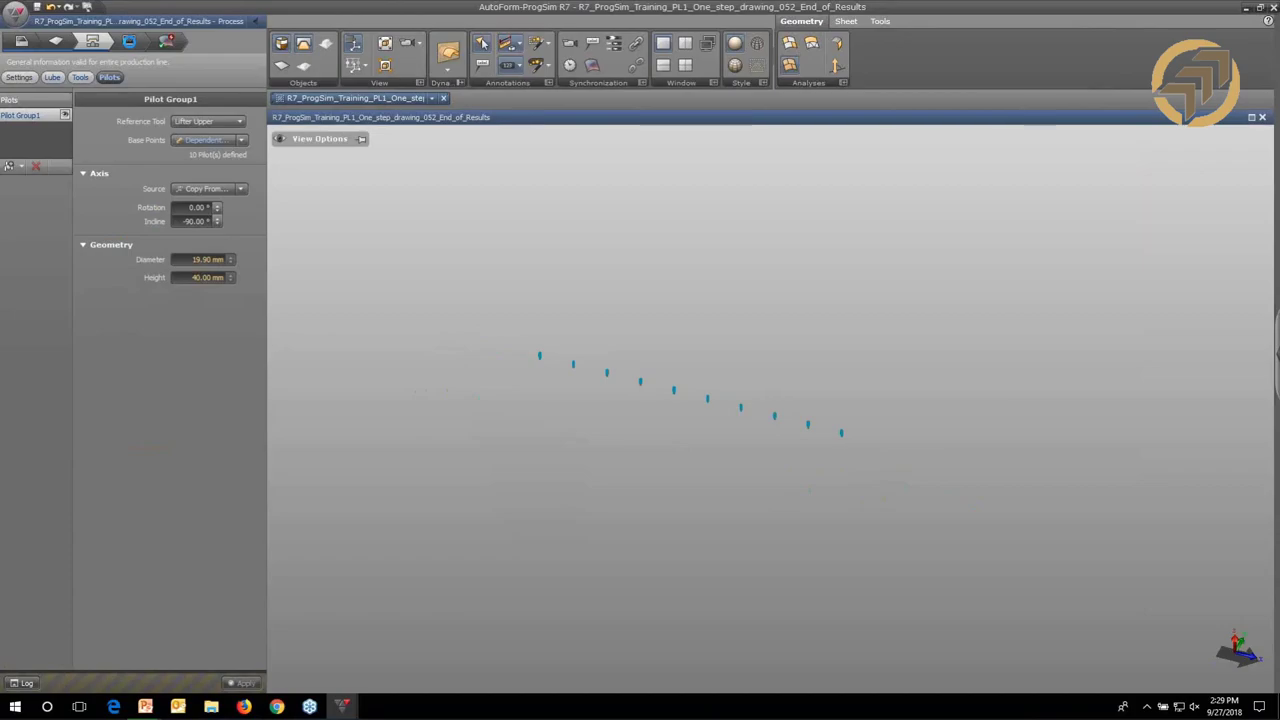
# Examine the simulation control parameters, including the engineering phase options.
pyautogui.click(129, 42)
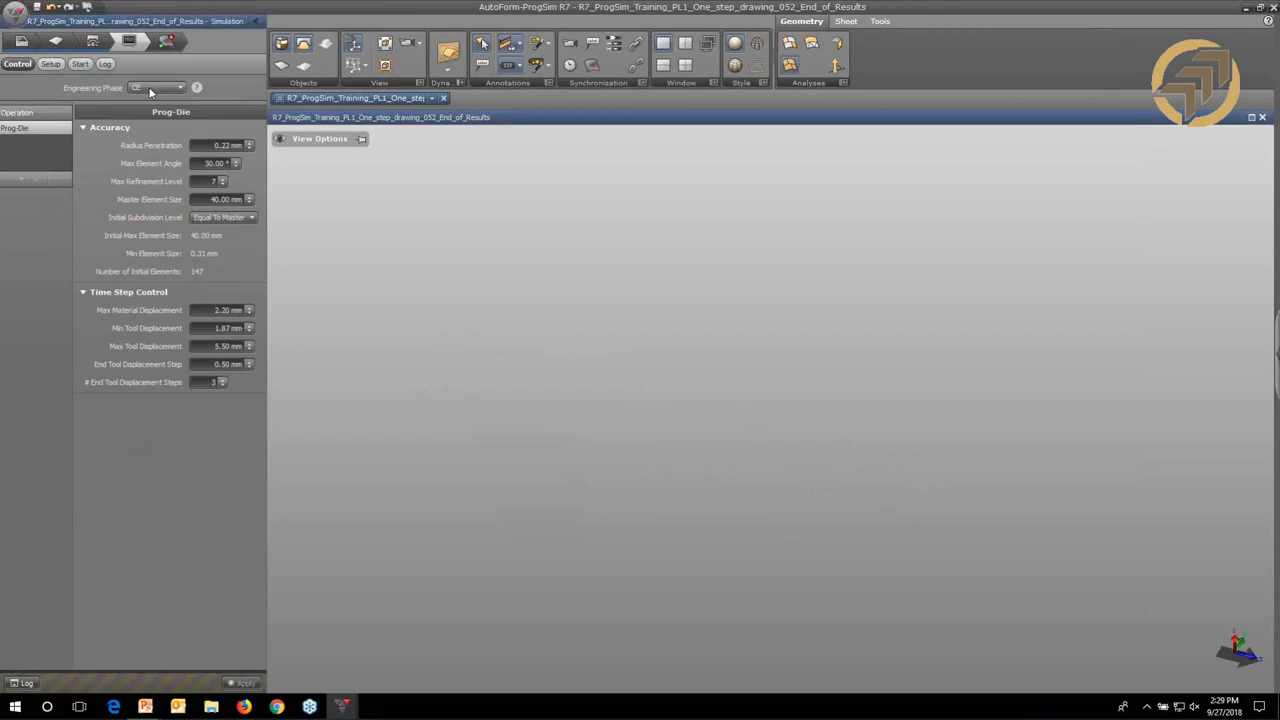
pyautogui.click(151, 88)
pyautogui.click(520, 463)
# Run a kinematic check of the progressive die process, saving the file as Prog Die Ram ST1 Steel.afp.
pyautogui.click(76, 64)
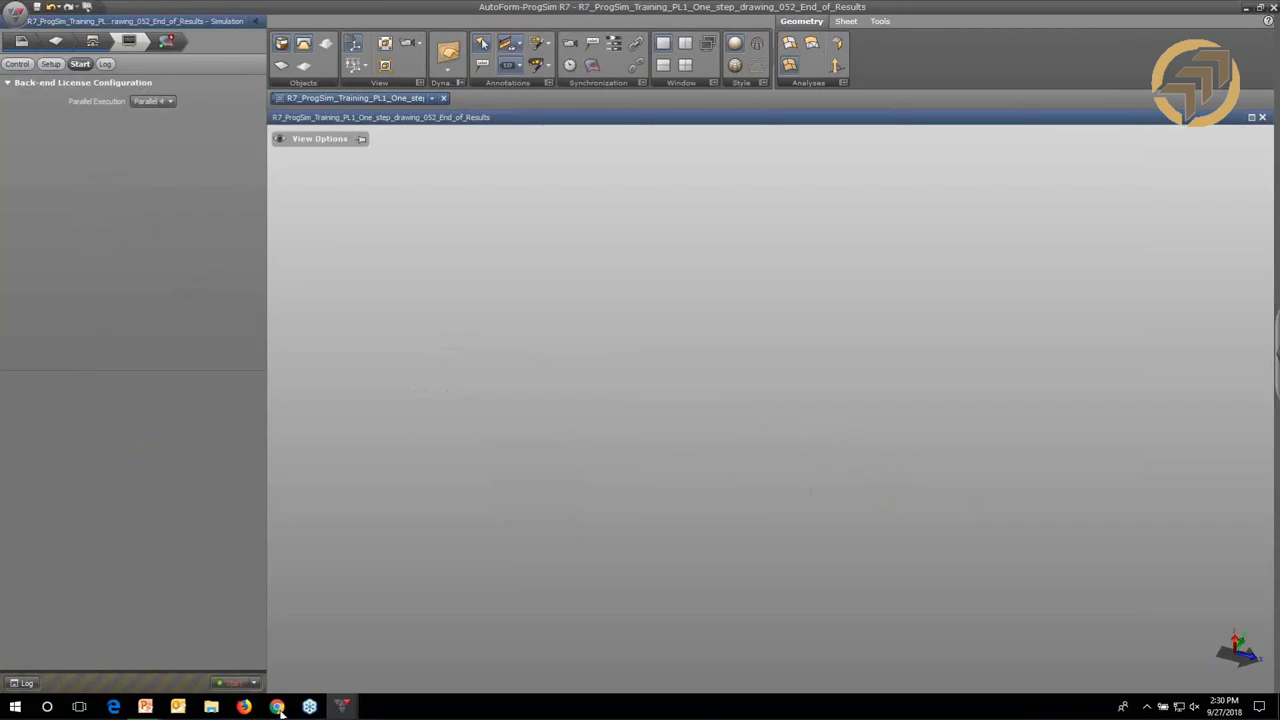
pyautogui.click(253, 683)
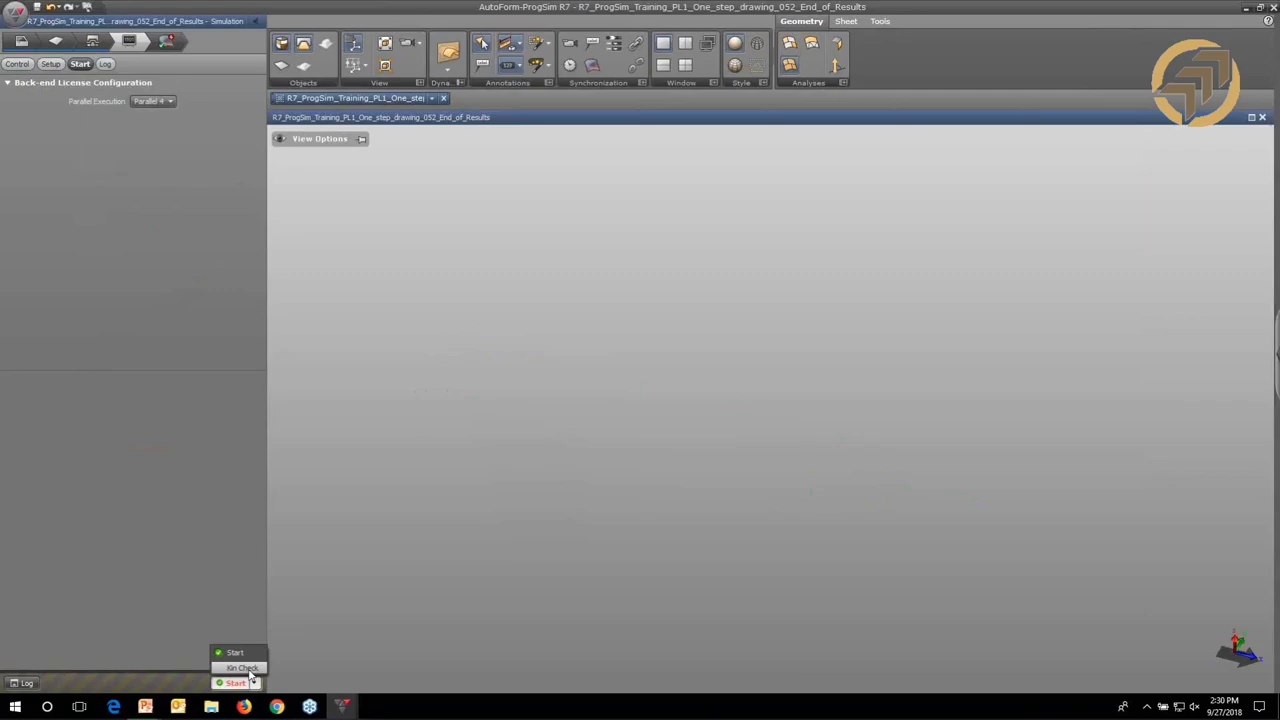
pyautogui.click(249, 670)
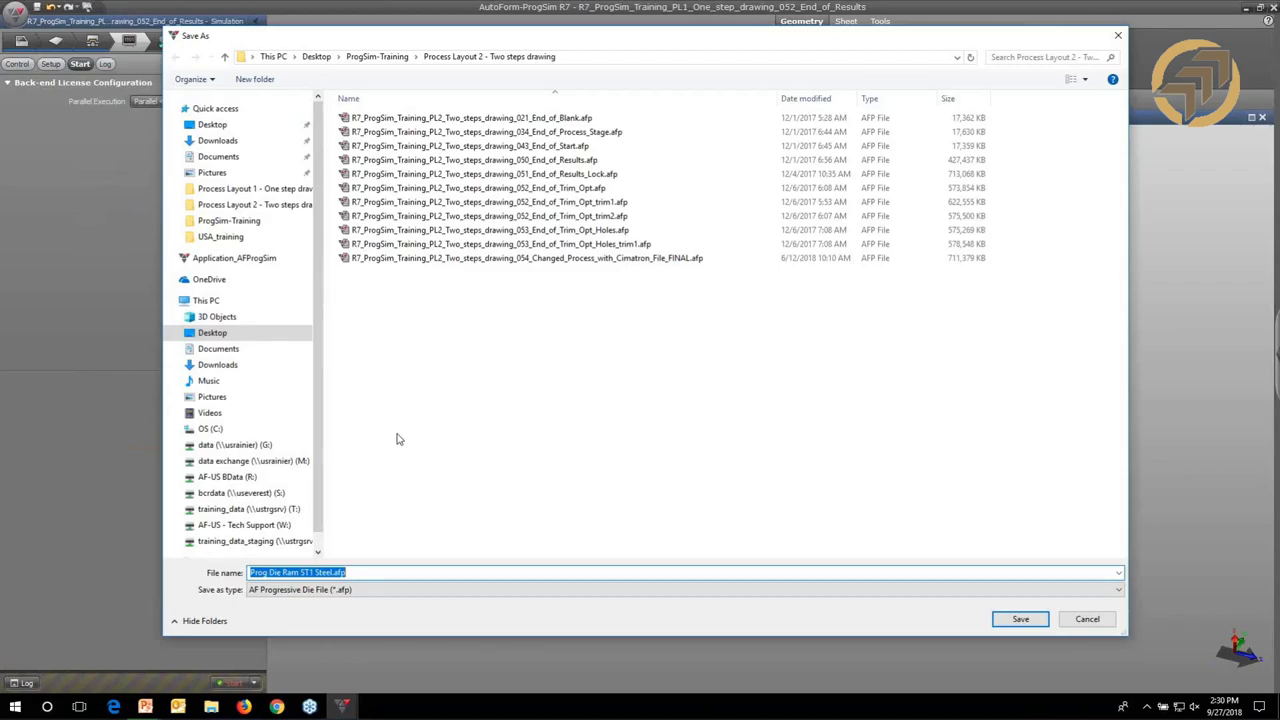
pyautogui.press('Return')
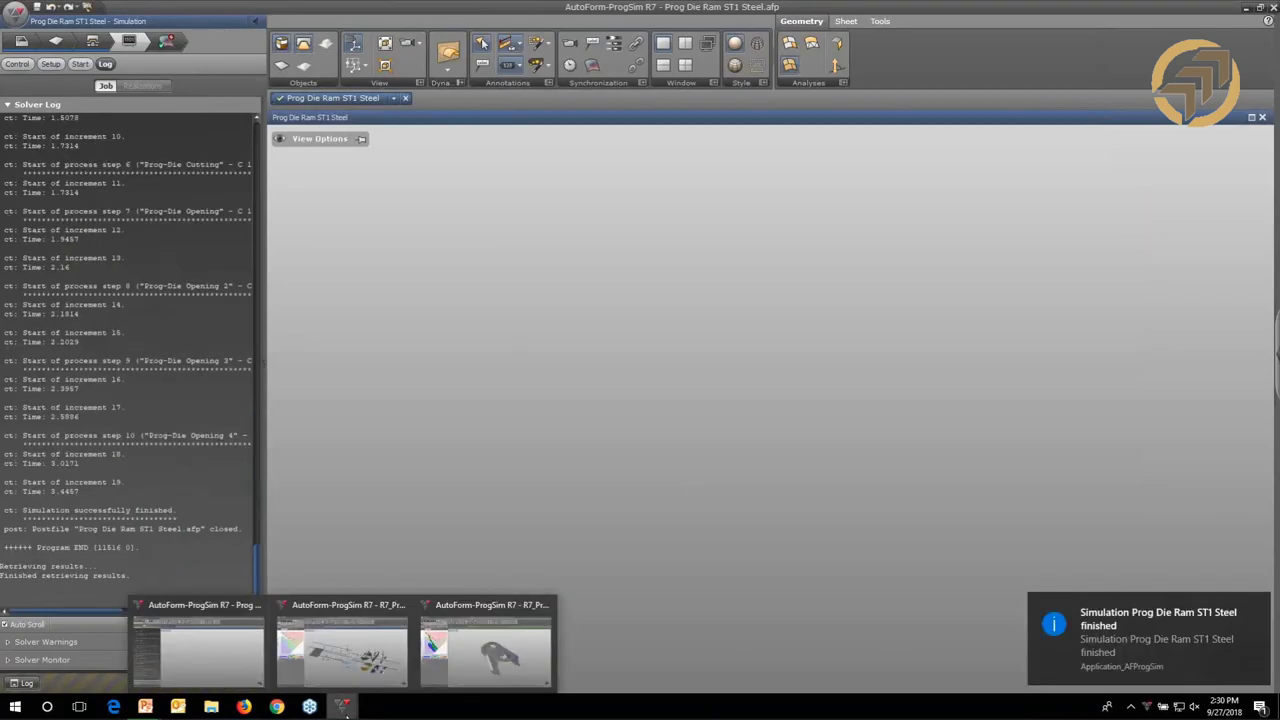
# Switch to the computed End_of_Results simulation and follow the strip through the stations from S-01 to S-10.
pyautogui.click(343, 650)
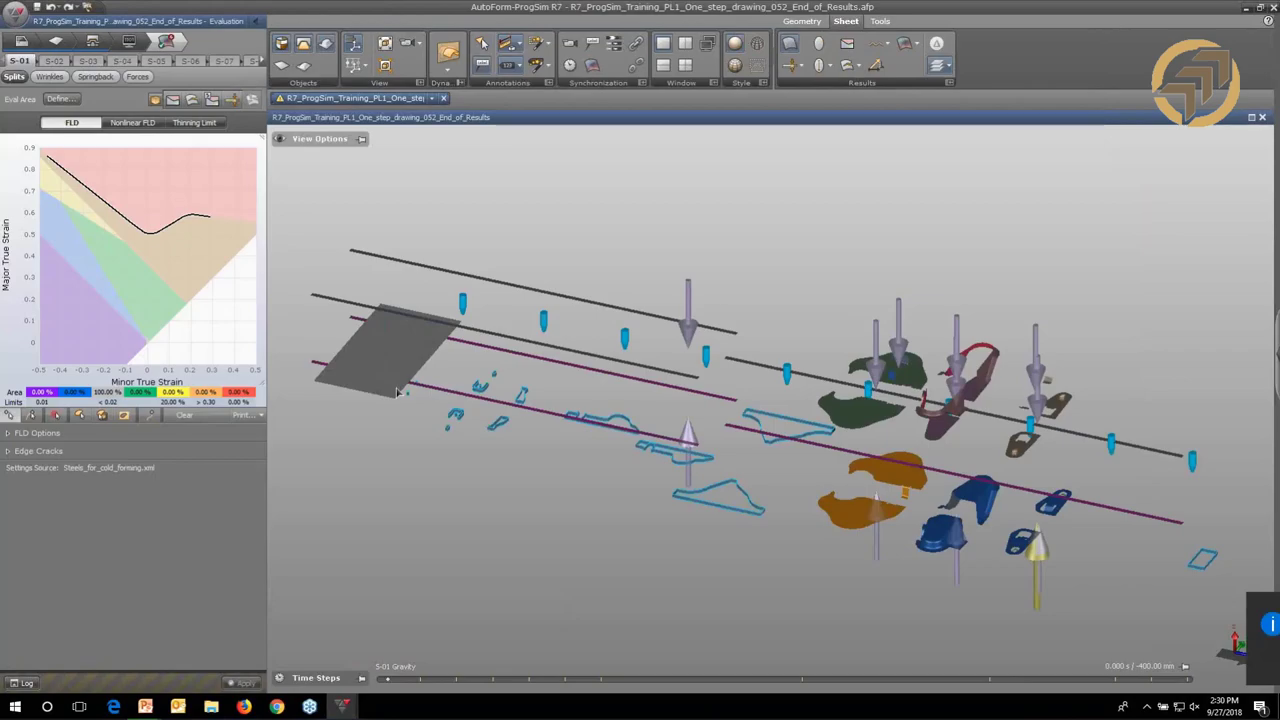
pyautogui.moveTo(581, 425); pyautogui.dragTo(544, 420, button='middle')
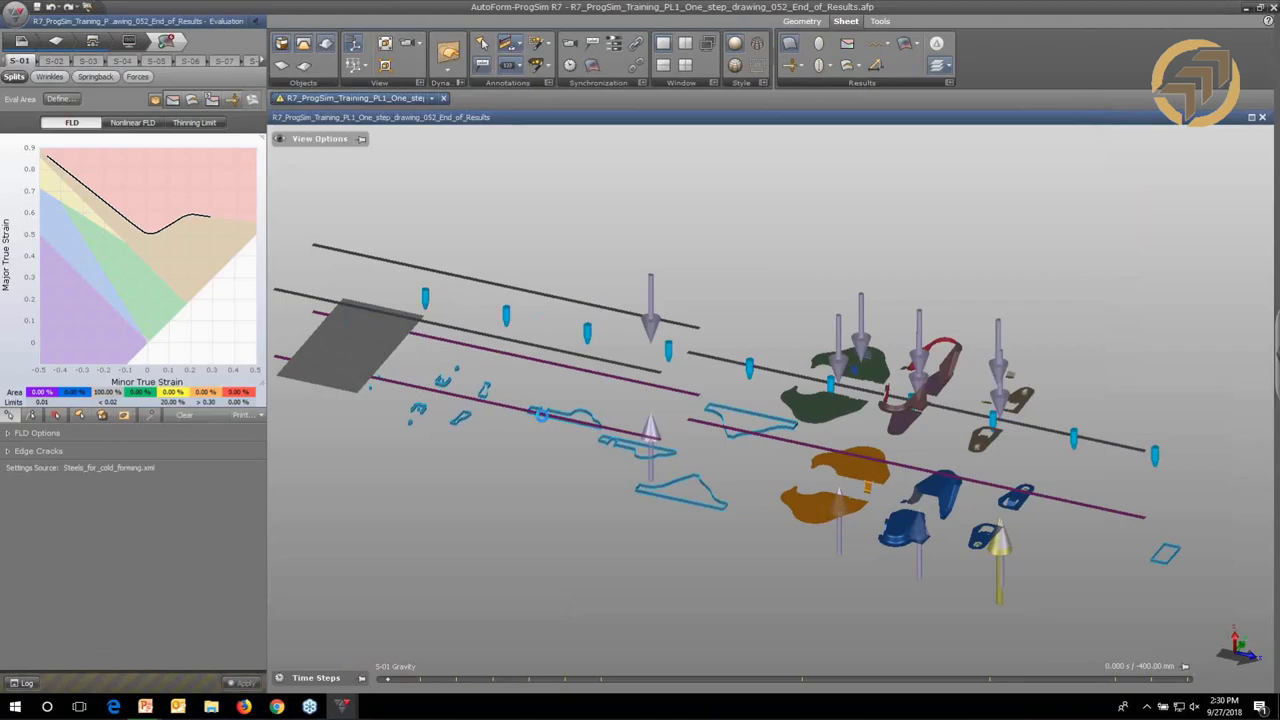
pyautogui.press('pagedown')
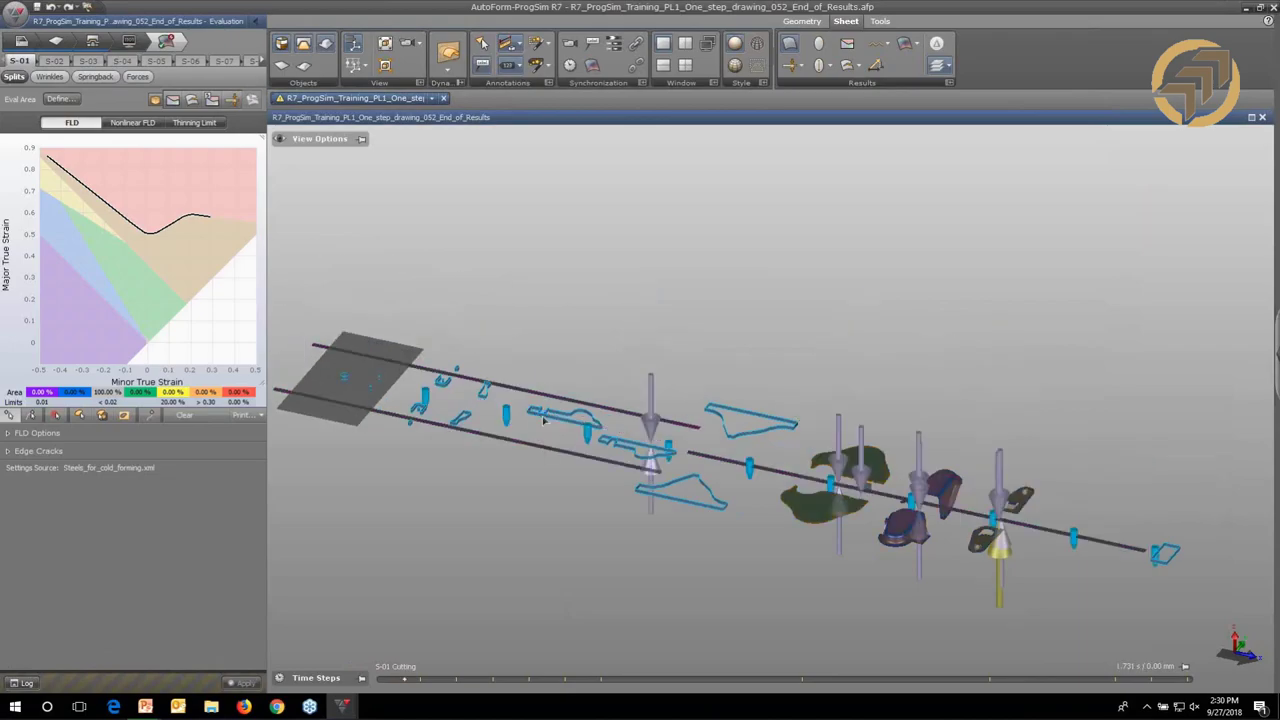
pyautogui.press('pagedown')
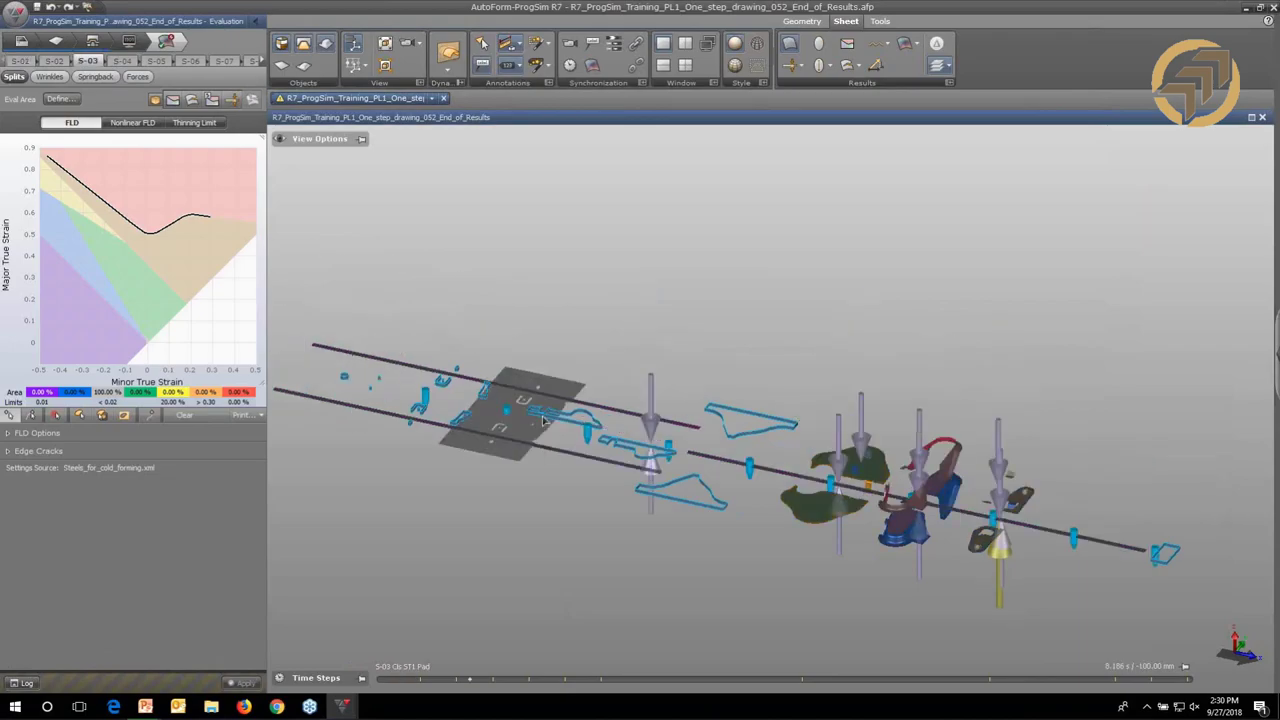
pyautogui.press('pagedown')
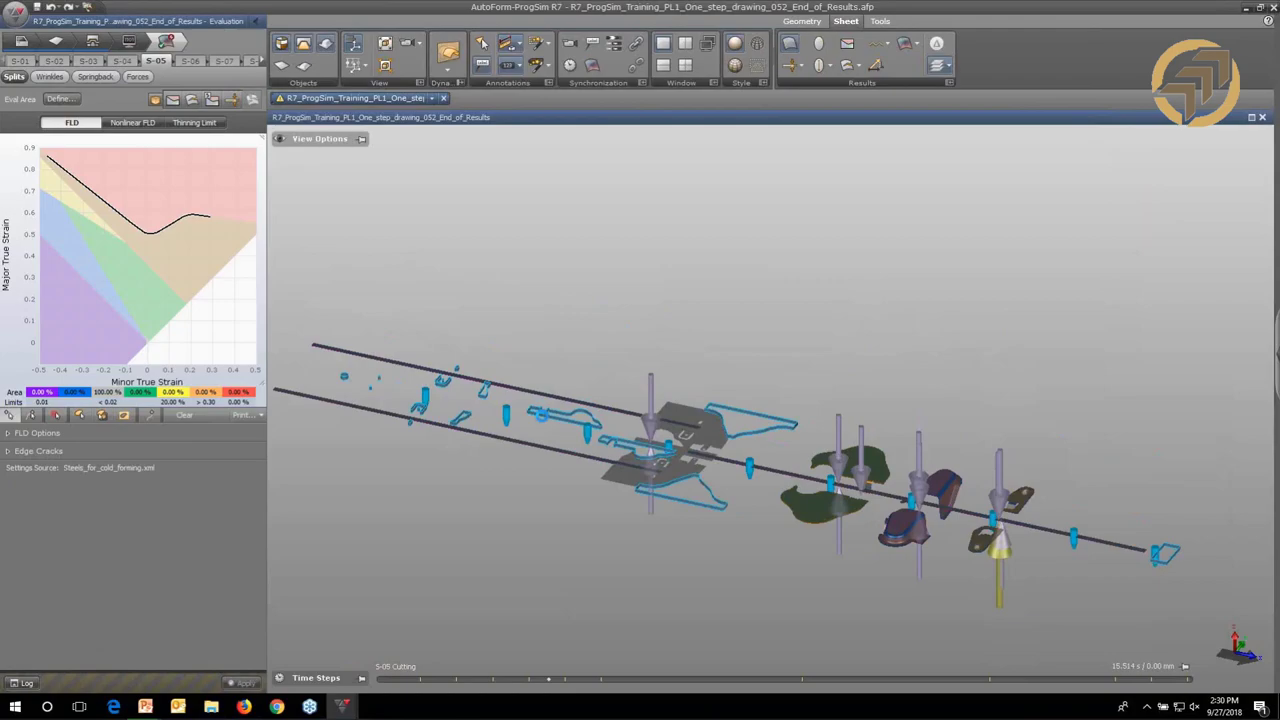
pyautogui.press('pagedown')
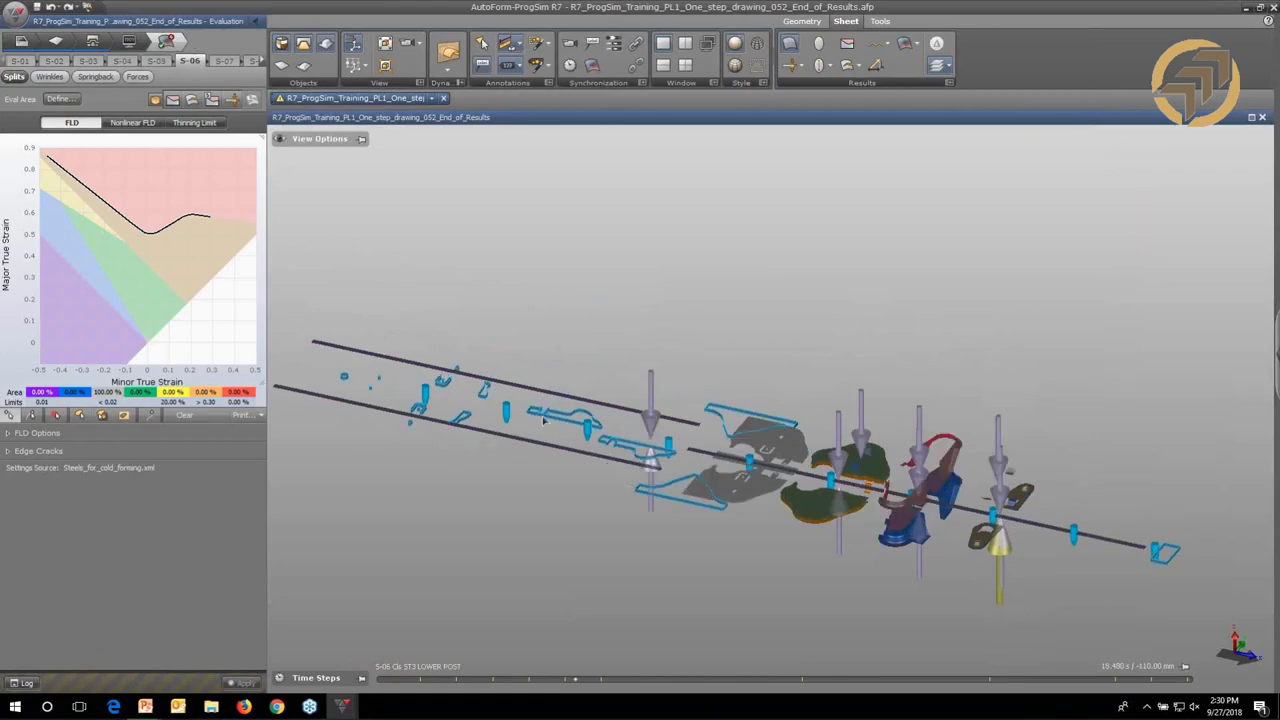
pyautogui.press('pagedown')
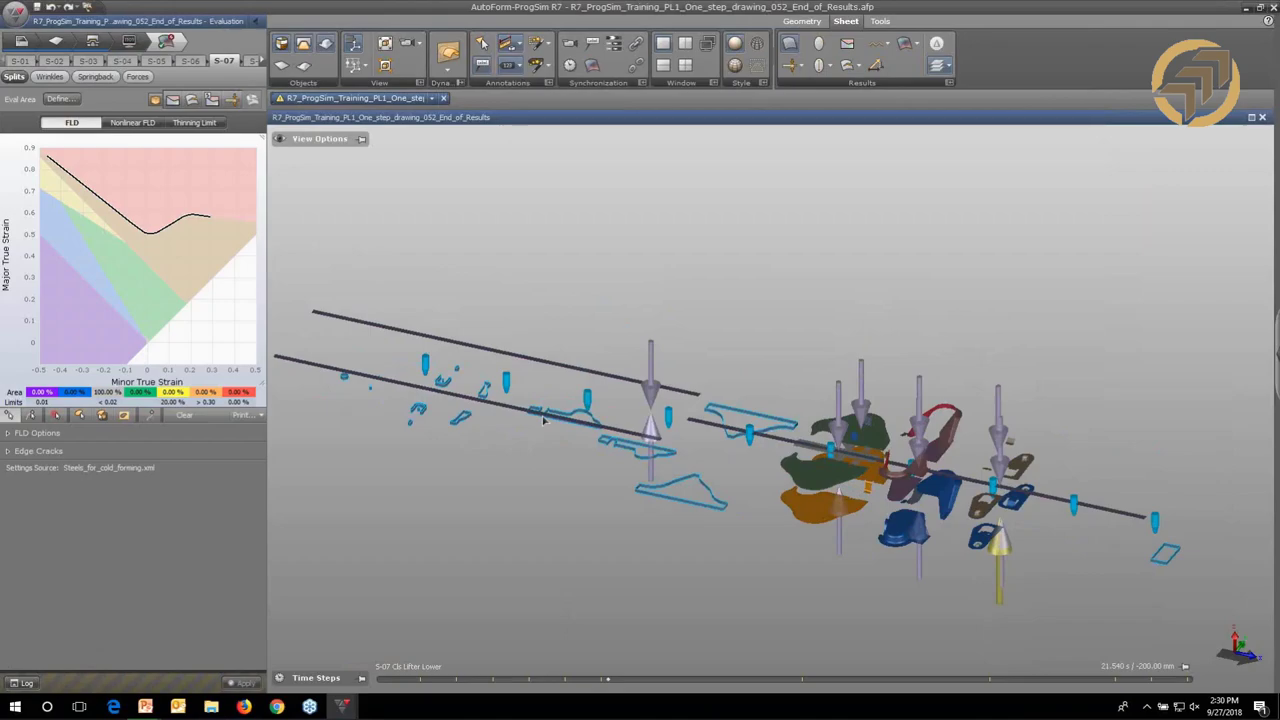
pyautogui.press('pagedown')
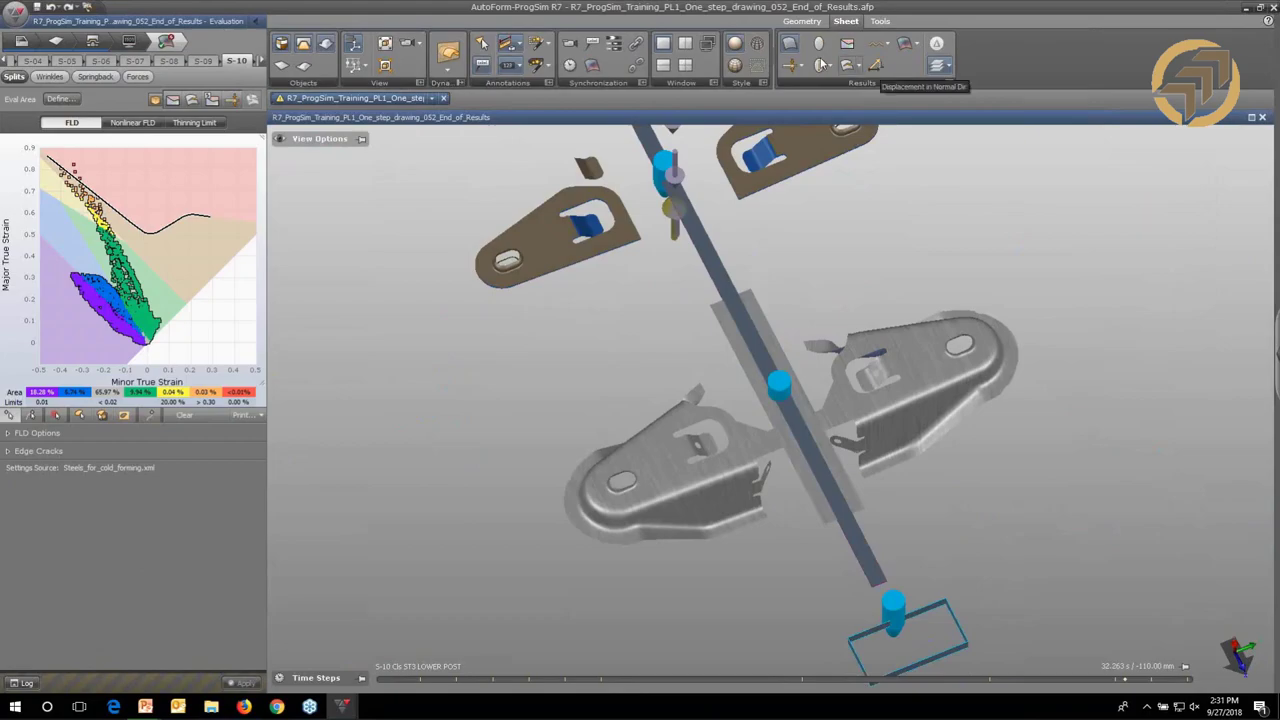
# Inspect the formed parts at station S-10 closely from several angles, together with the surrounding tools.
pyautogui.scroll(3, 806, 504)
pyautogui.moveTo(806, 504); pyautogui.dragTo(770, 468, button='middle')
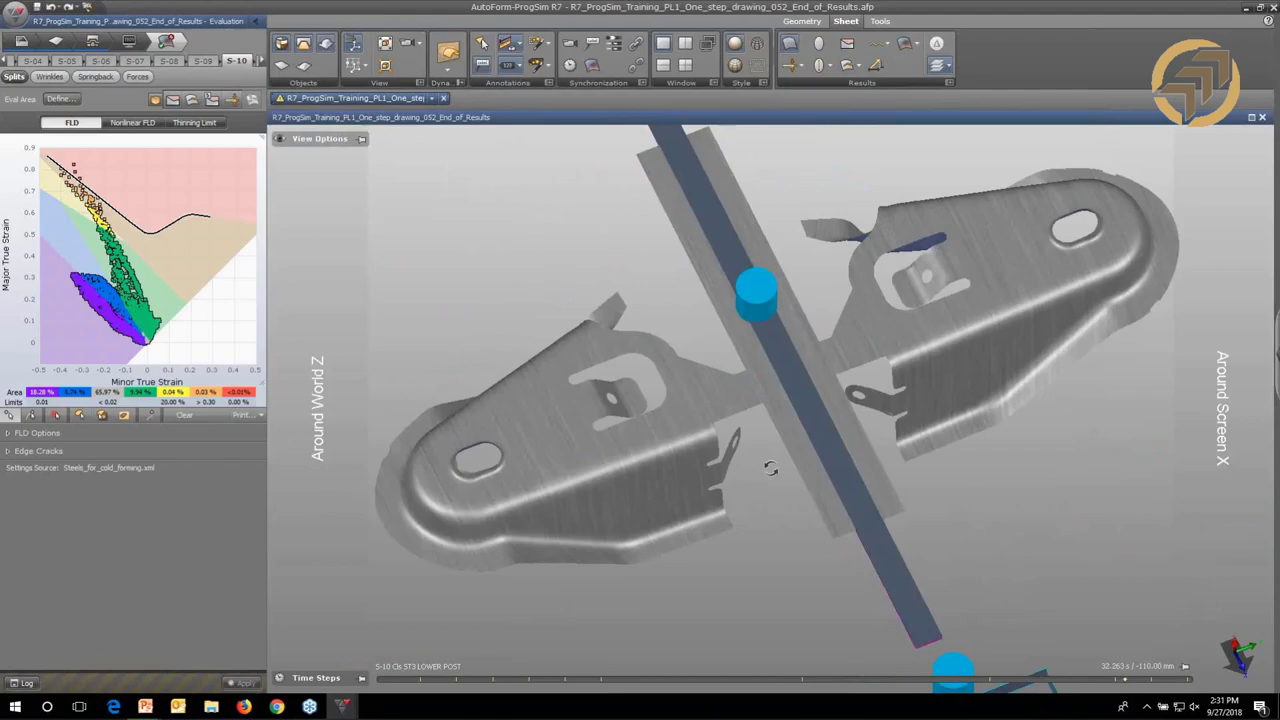
pyautogui.moveTo(770, 468); pyautogui.dragTo(753, 421)
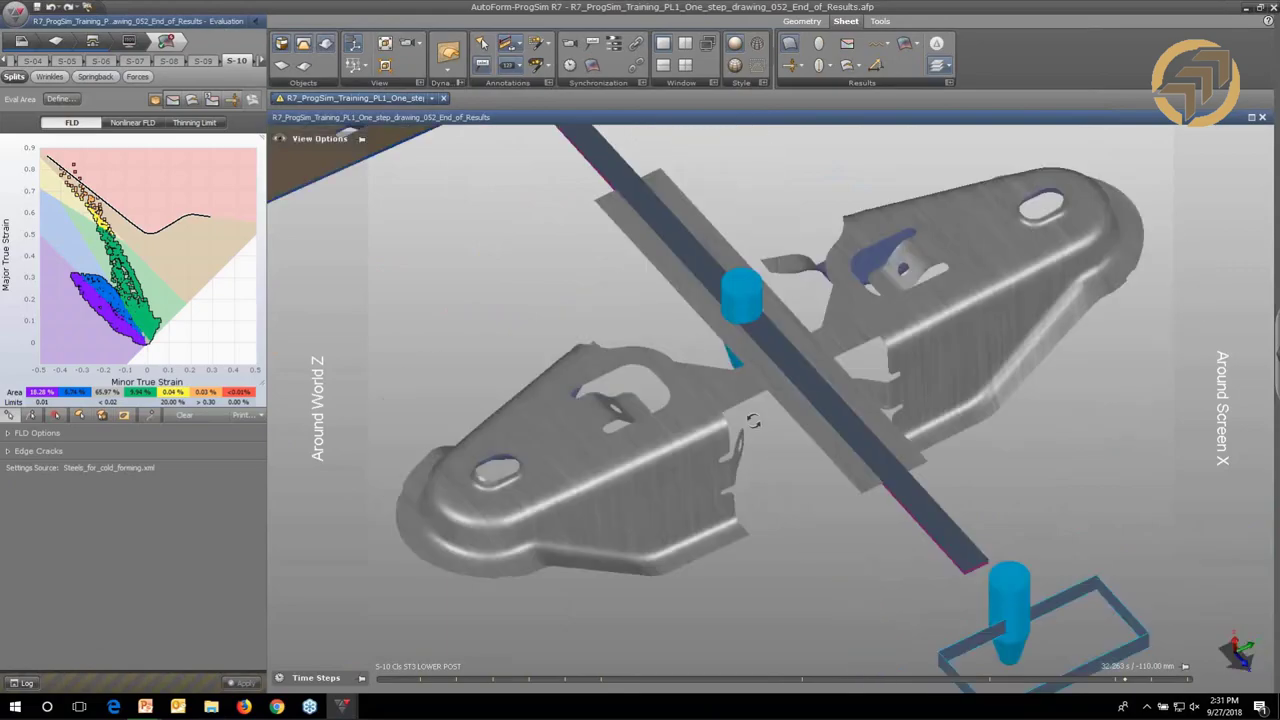
pyautogui.moveTo(753, 421); pyautogui.dragTo(739, 480)
pyautogui.scroll(-5, 731, 429)
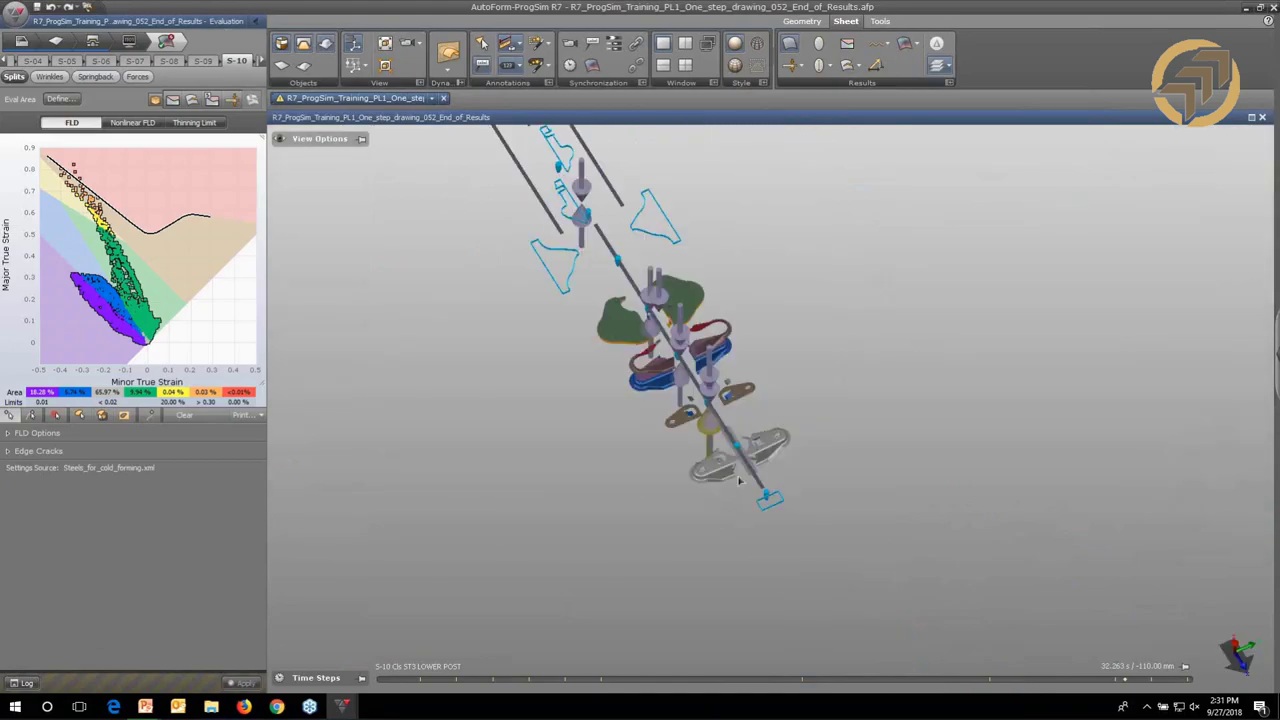
pyautogui.scroll(3, 739, 481)
pyautogui.moveTo(739, 481); pyautogui.dragTo(625, 694)
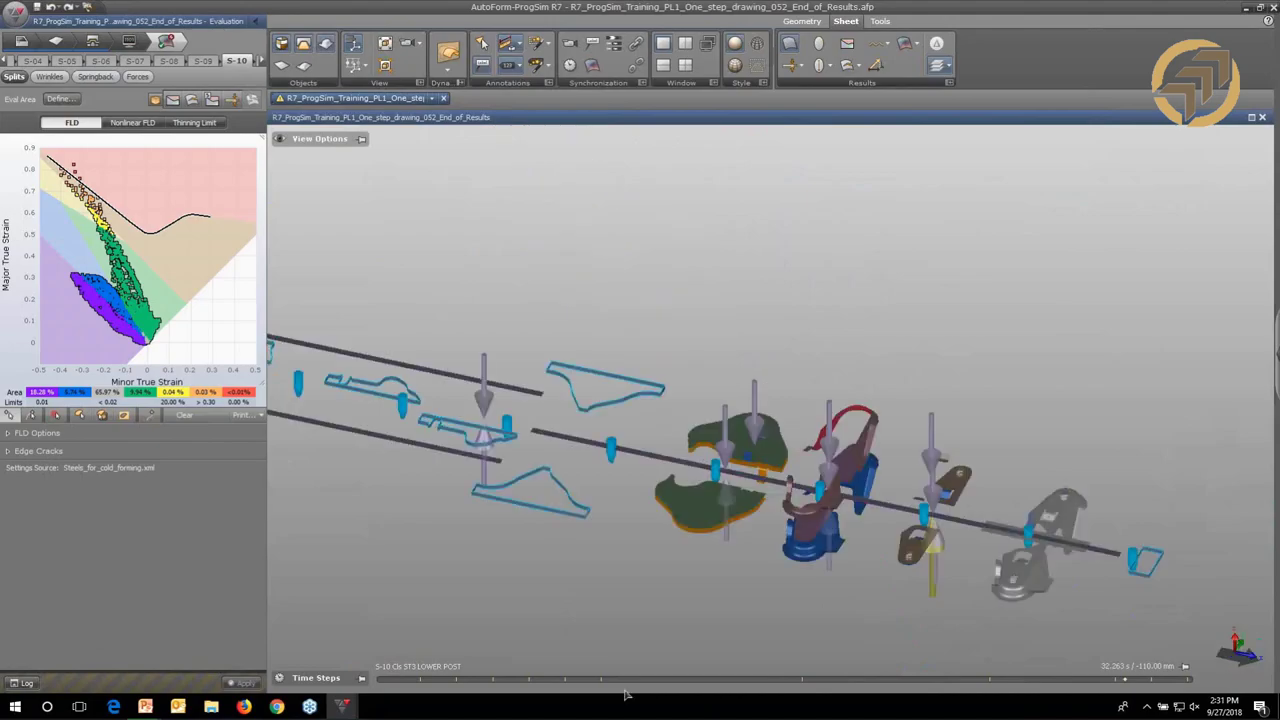
# Show the S-07 Opening 4 time step and cut a dynamic section lengthwise through the strip's centre carrier.
pyautogui.click(802, 679)
pyautogui.scroll(1, 733, 424)
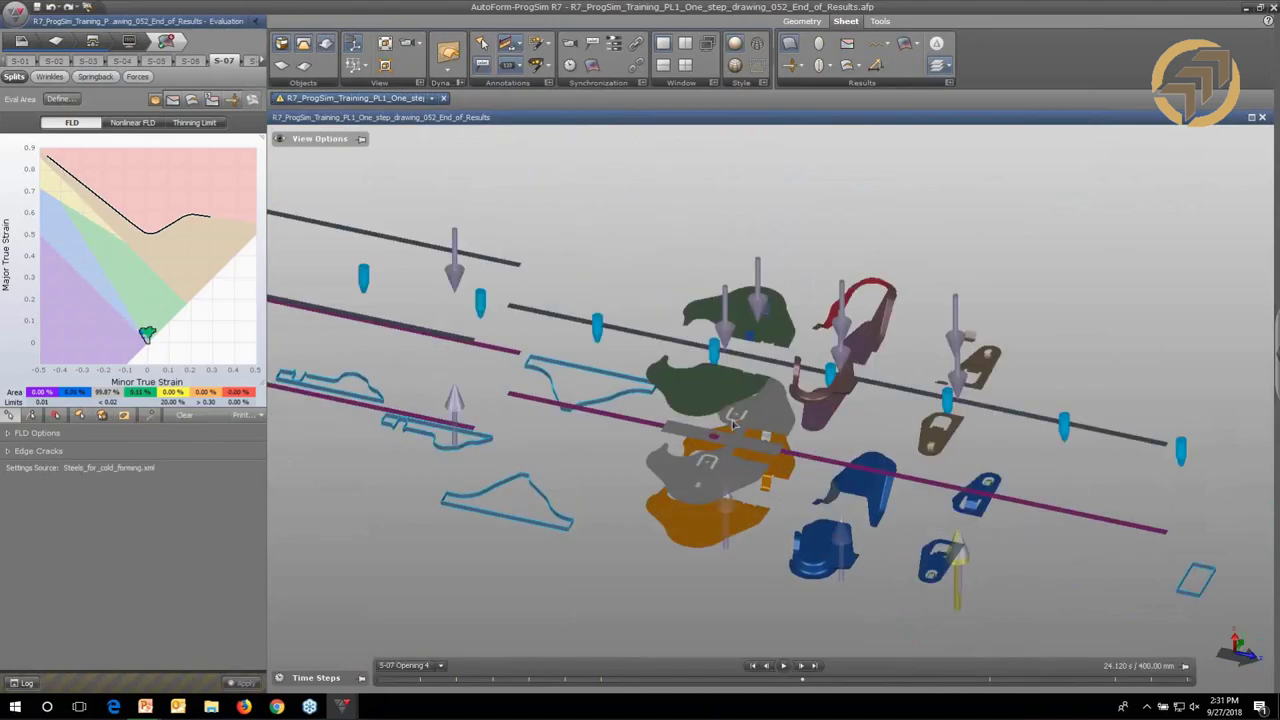
pyautogui.scroll(3, 733, 424)
pyautogui.moveTo(733, 424); pyautogui.dragTo(689, 446)
pyautogui.press('z')
pyautogui.click(448, 69)
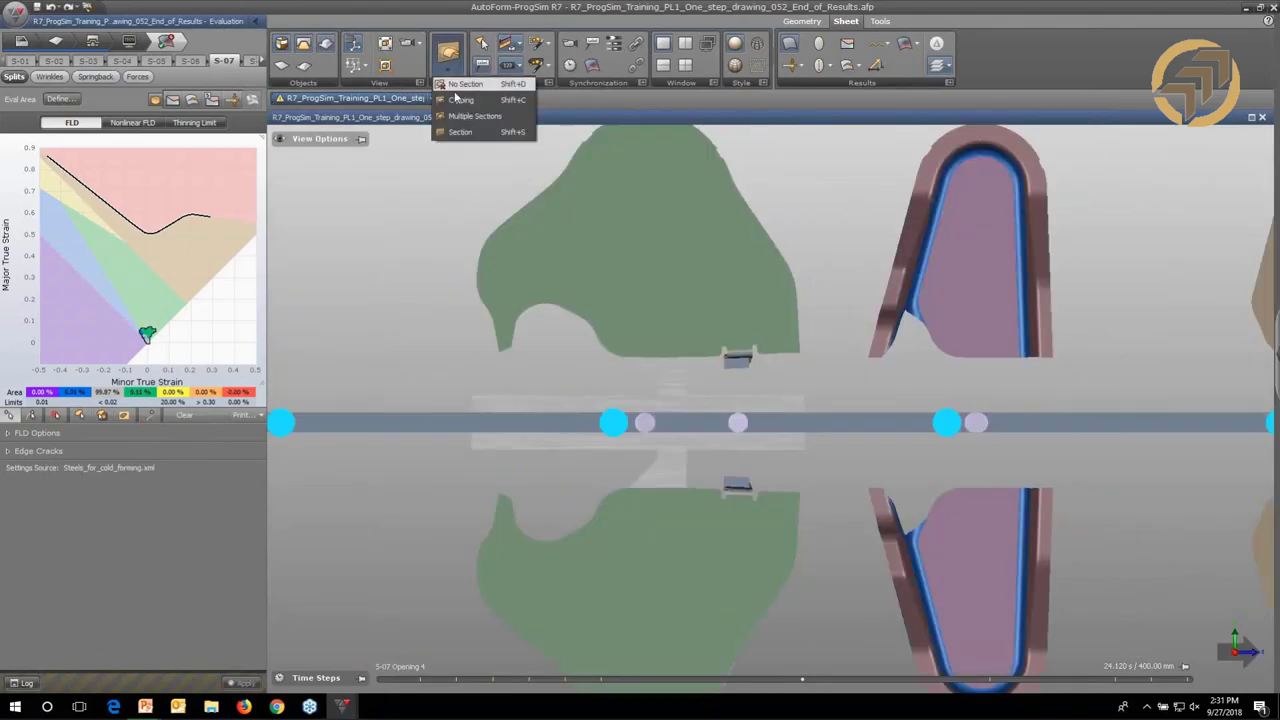
pyautogui.click(460, 132)
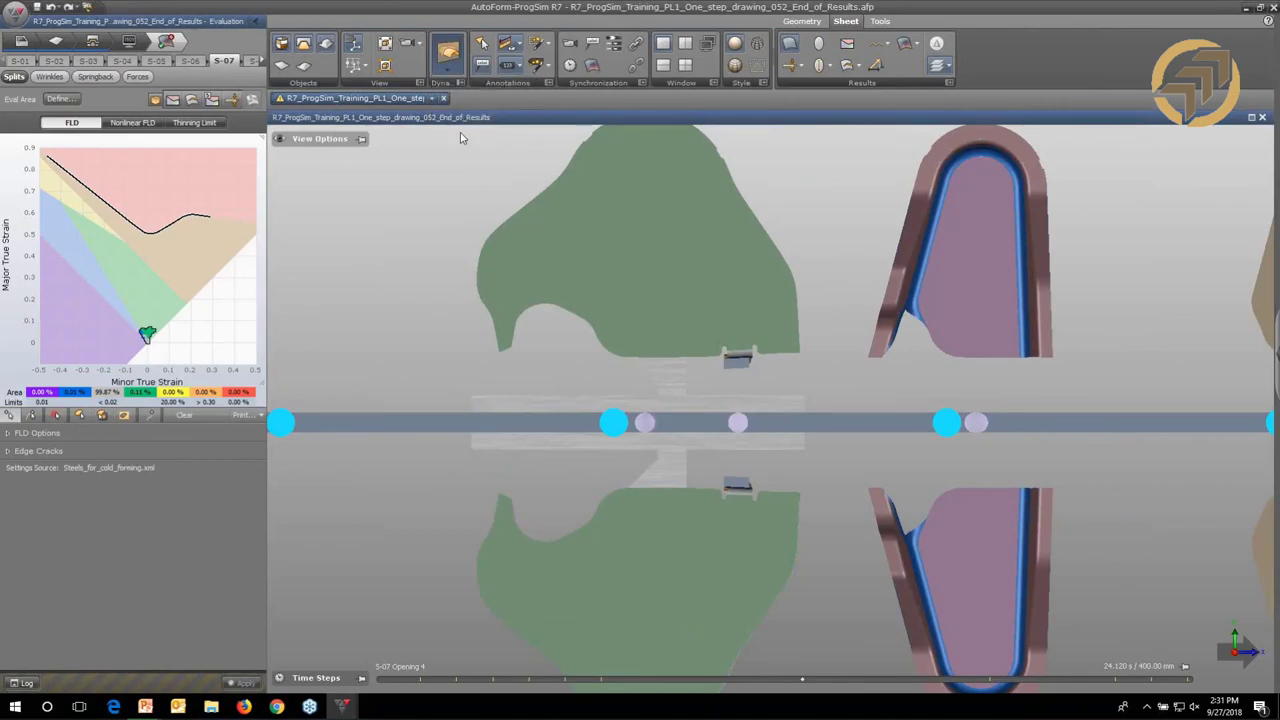
pyautogui.click(783, 357)
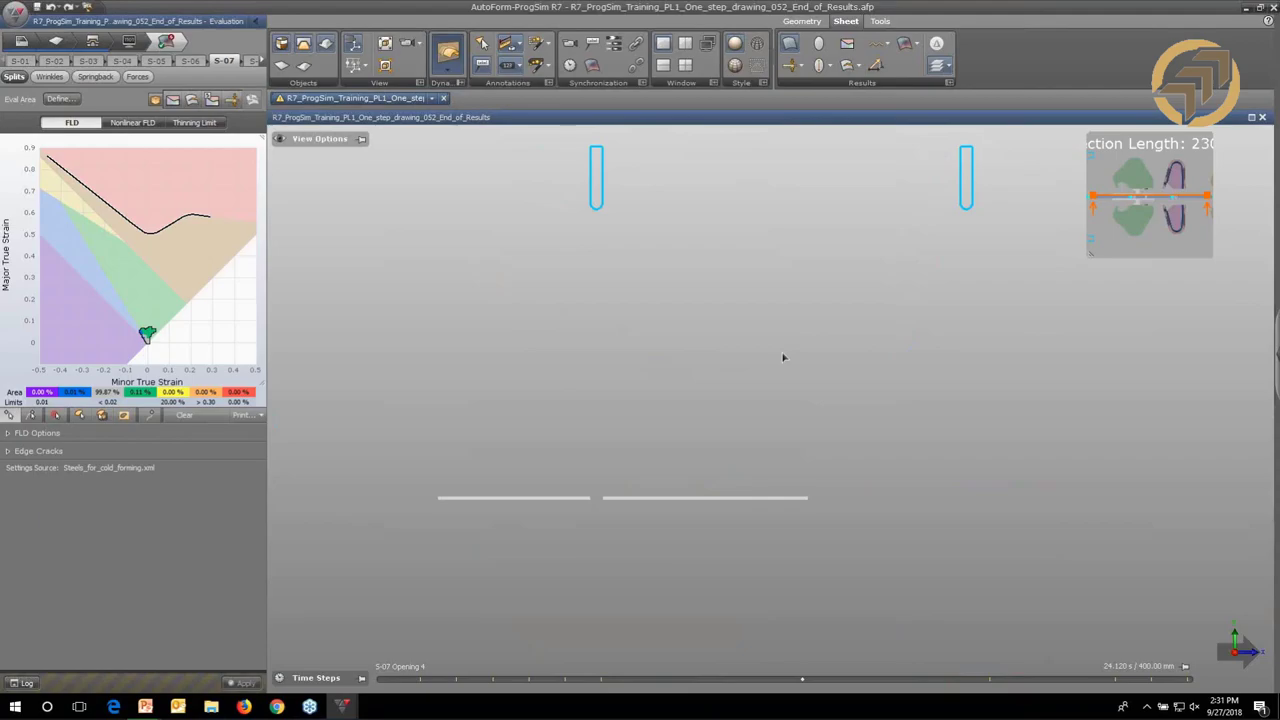
# Examine a crosswise section through the bent tabs at station S-07, stepping from Forming through to Opening 2.
pyautogui.scroll(-3, 674, 428)
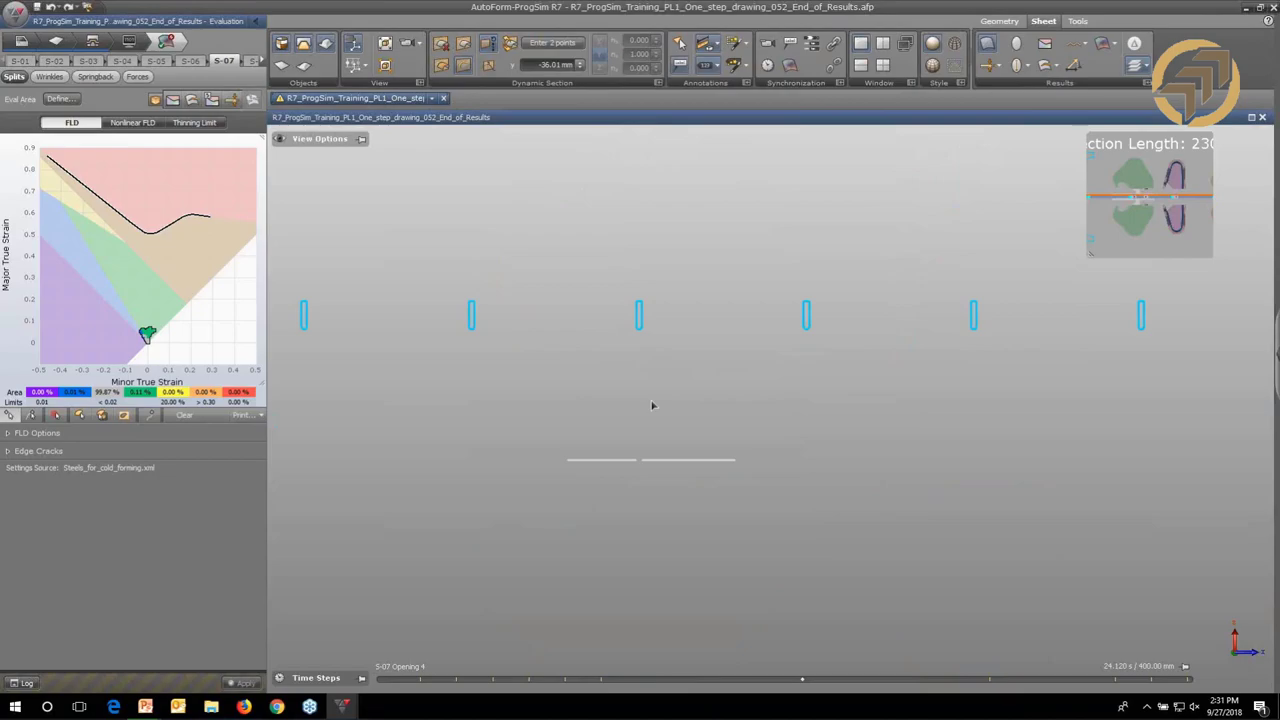
pyautogui.scroll(-3, 652, 405)
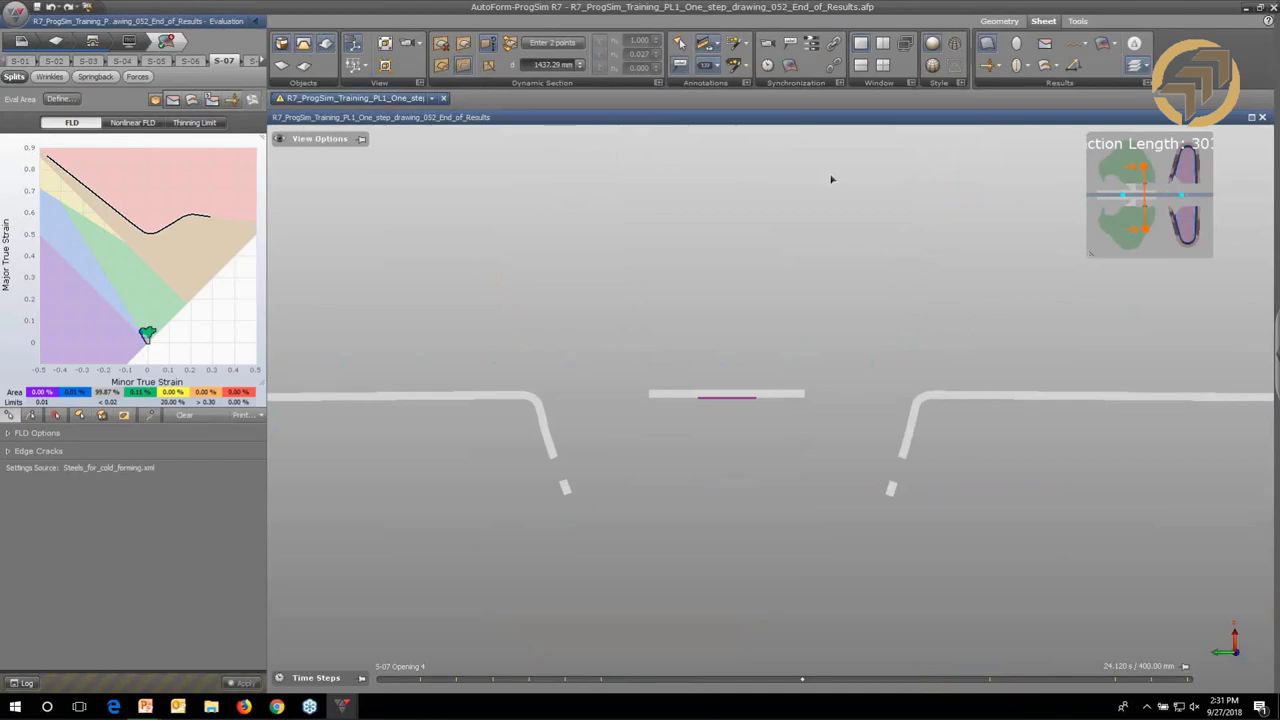
pyautogui.moveTo(789, 421); pyautogui.dragTo(847, 322, button='right')
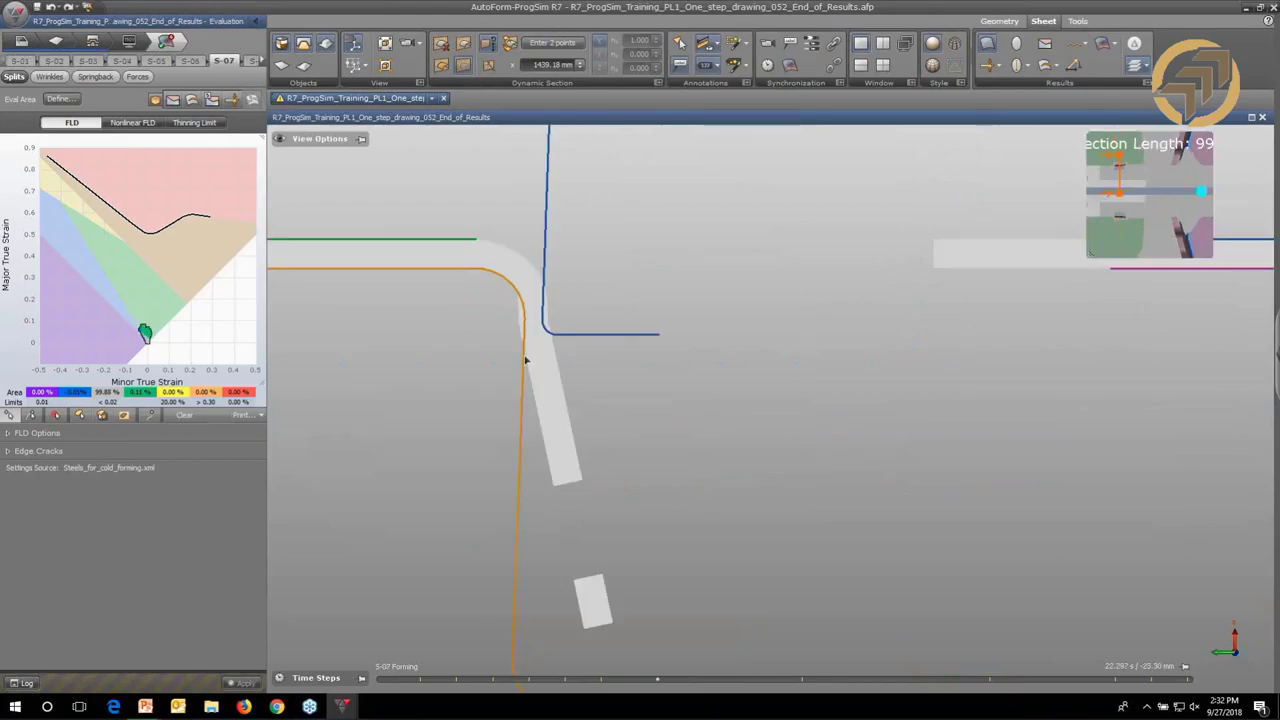
pyautogui.scroll(-2, 527, 390)
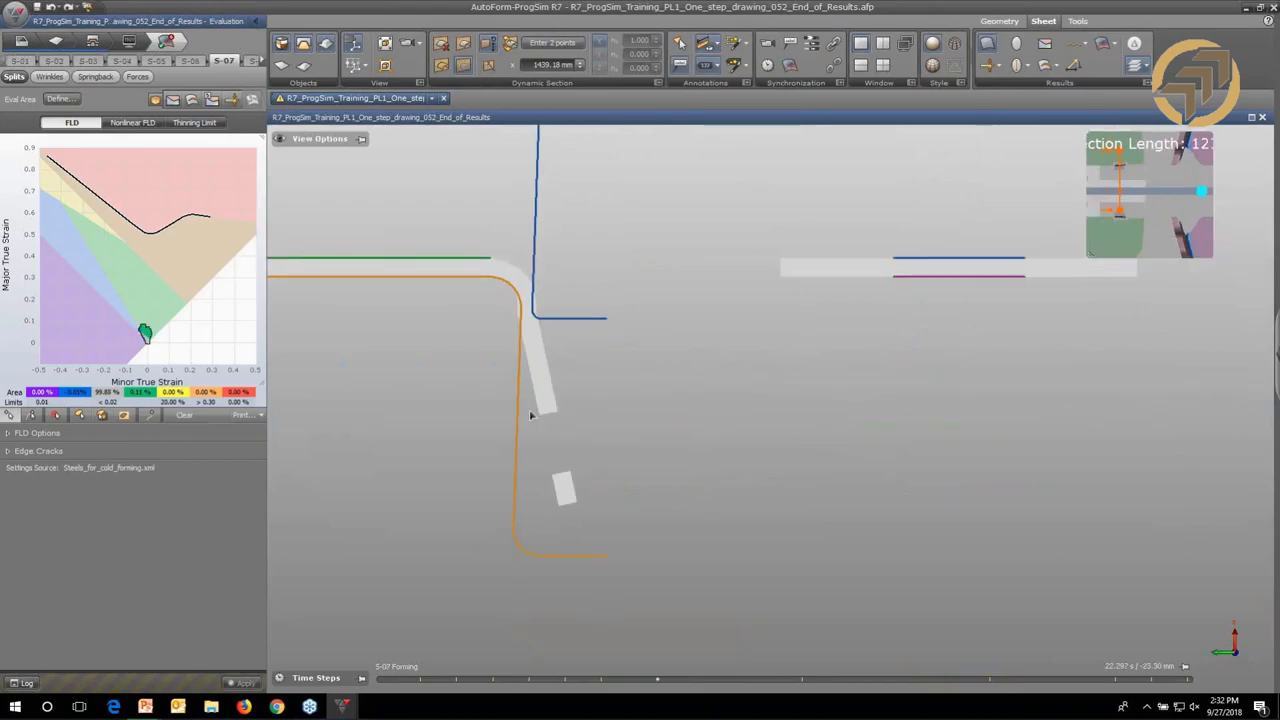
pyautogui.press('Right')
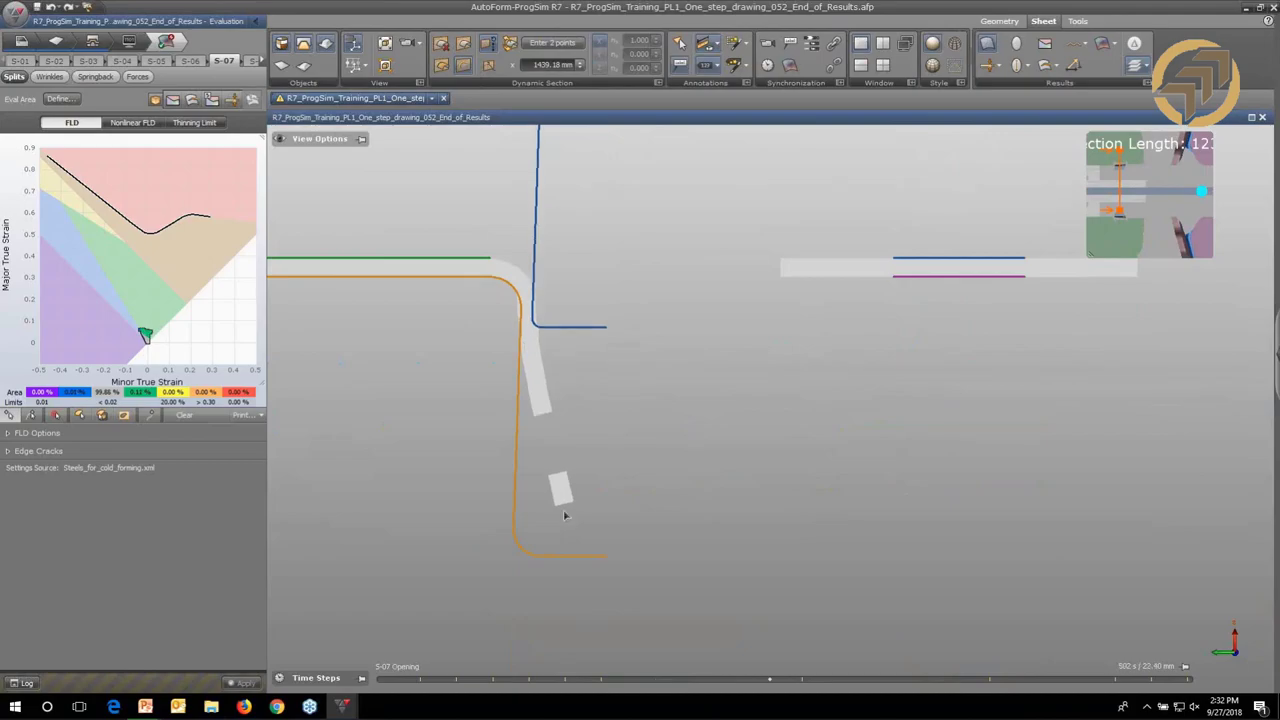
pyautogui.press('Right')
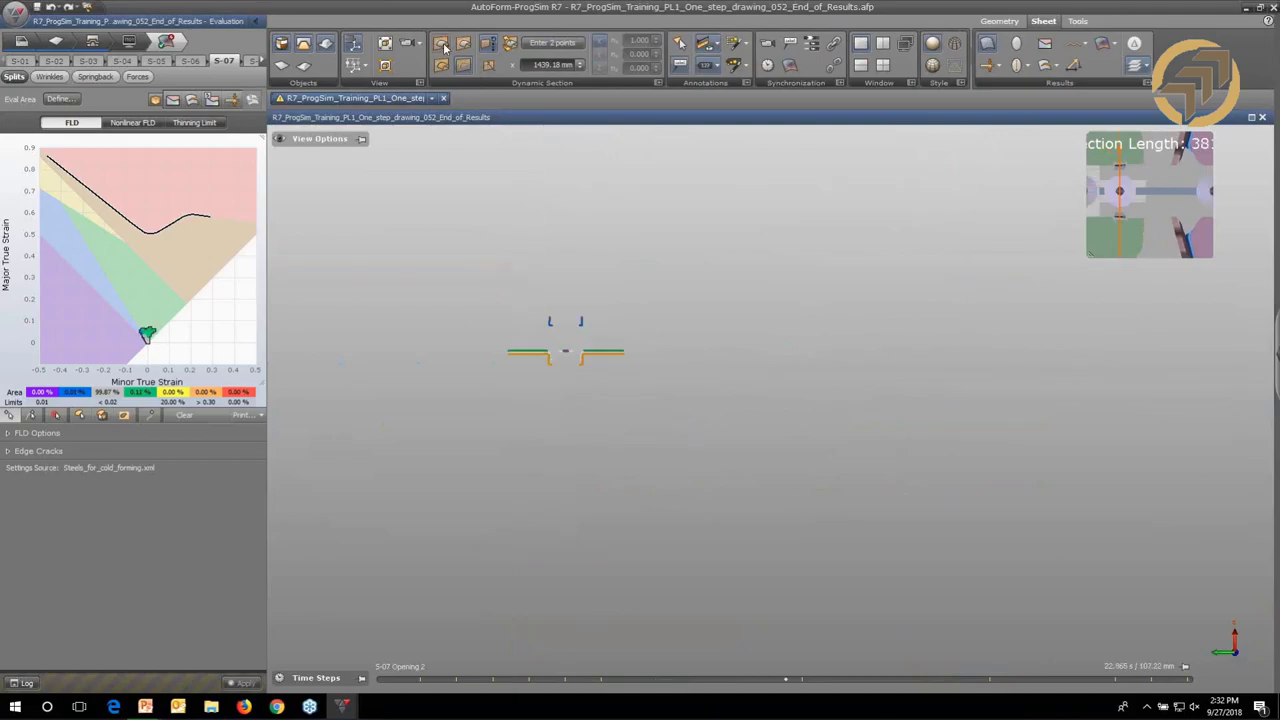
# Leave the dynamic section and show the transparent Prog-Die ST2 Steel at S-08 Forming with the Filled Boundary style.
pyautogui.click(444, 47)
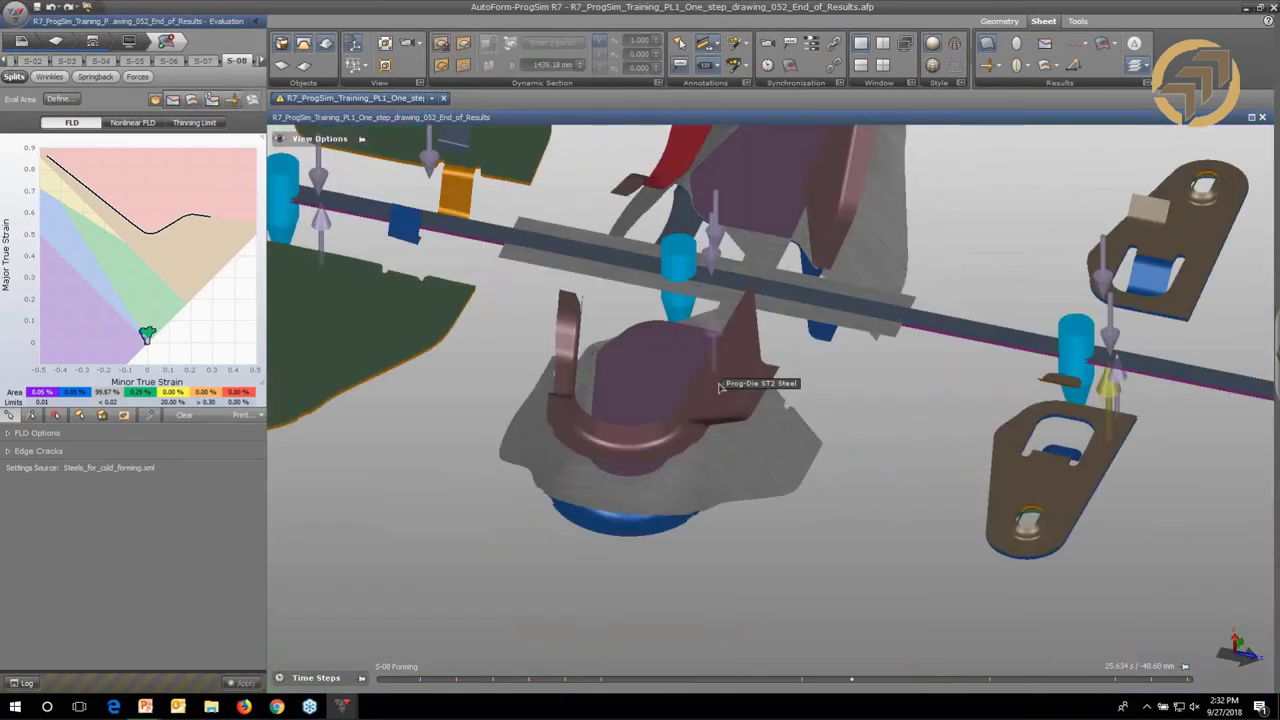
pyautogui.rightClick(717, 386)
pyautogui.click(744, 411)
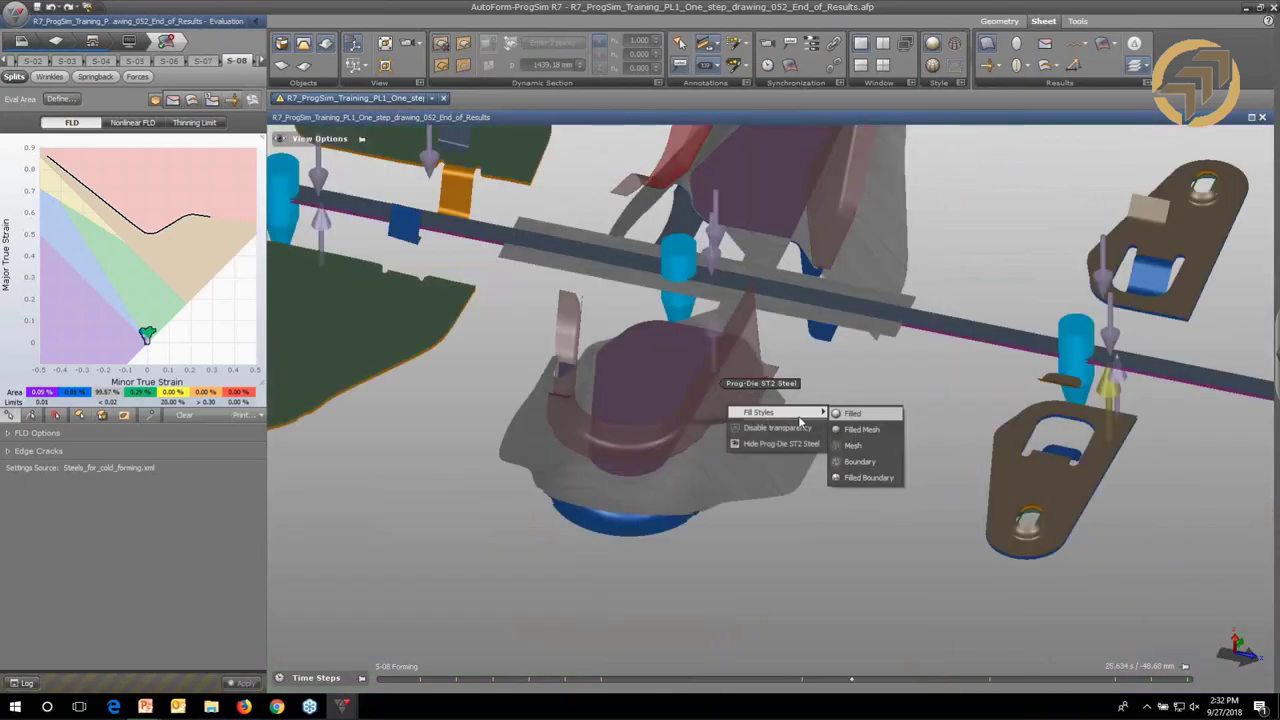
pyautogui.moveTo(790, 412)
pyautogui.click(885, 478)
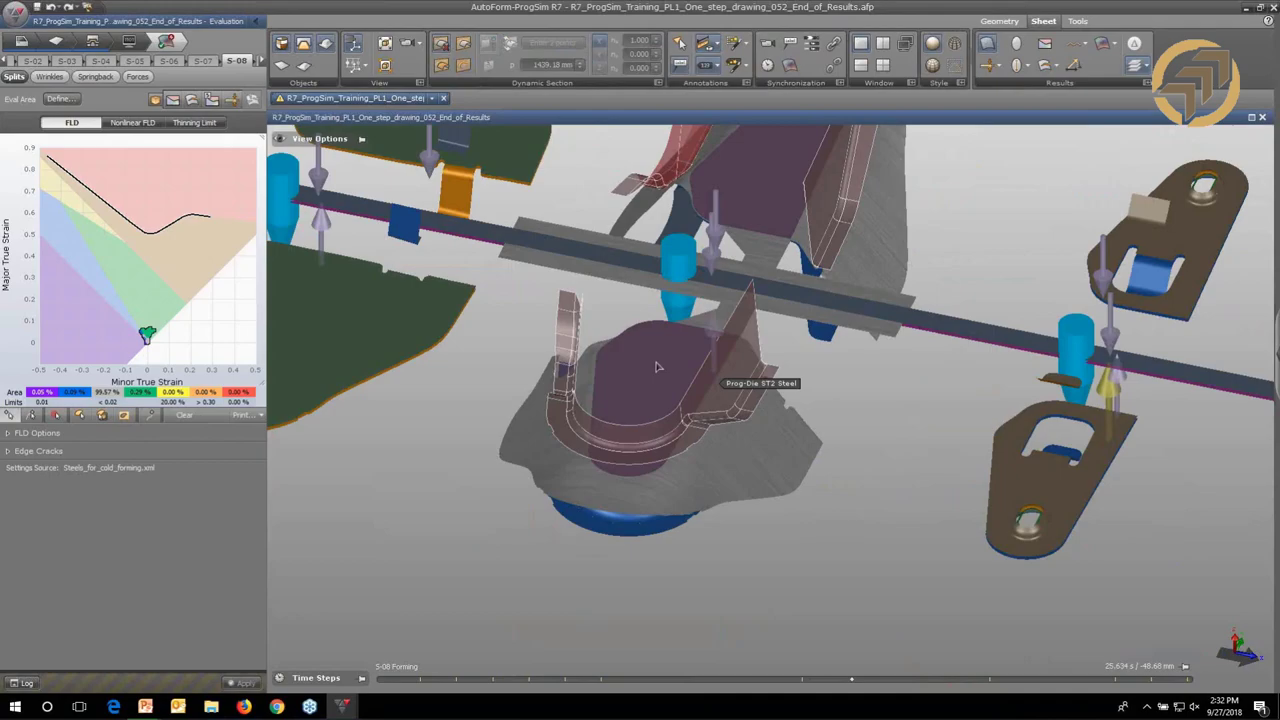
# Examine the outer flange under the ST2 steel through the S-08 Forming stroke down to 0.00 mm.
pyautogui.moveTo(657, 367); pyautogui.dragTo(678, 533, button='middle')
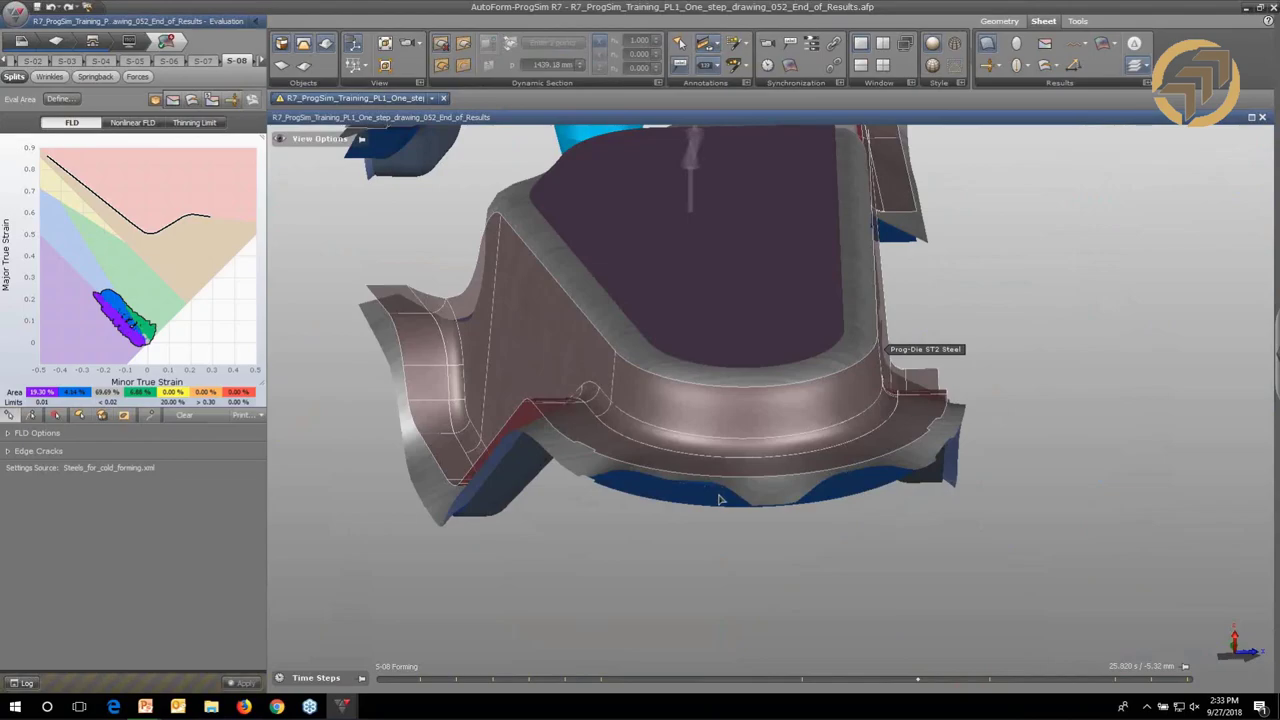
pyautogui.moveTo(775, 490); pyautogui.dragTo(778, 530, button='middle')
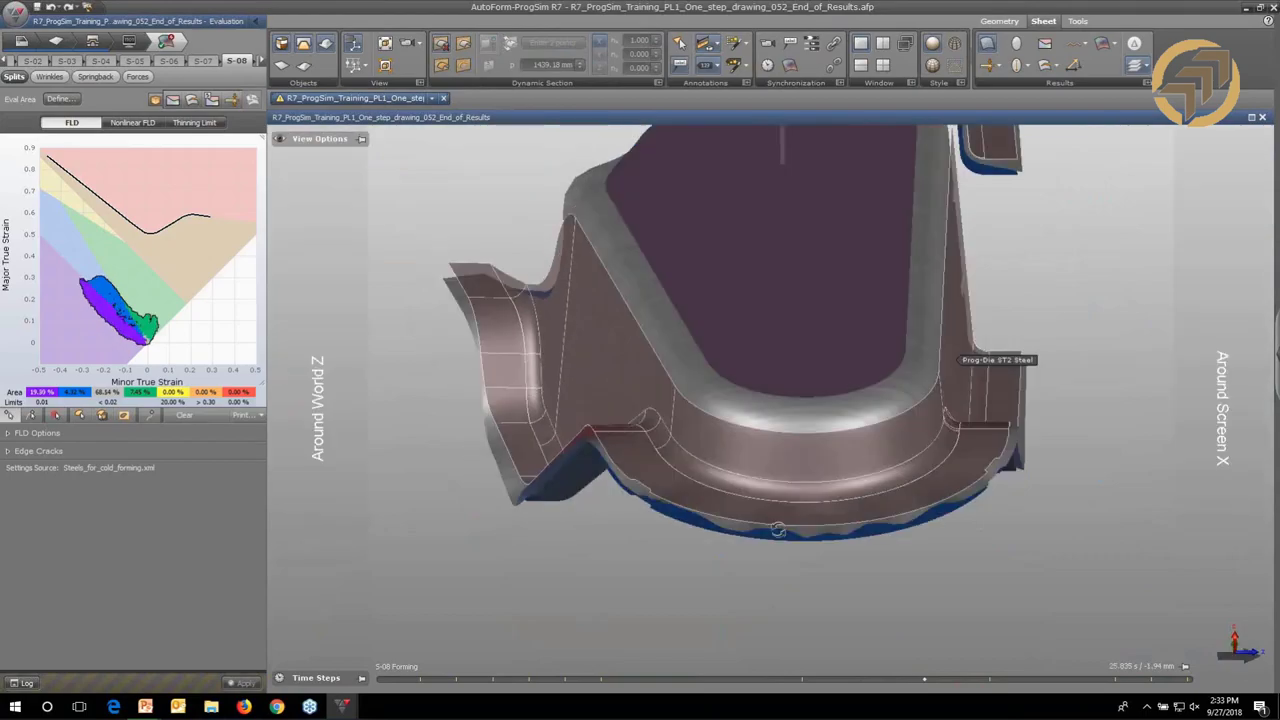
pyautogui.moveTo(778, 530); pyautogui.dragTo(790, 570, button='middle')
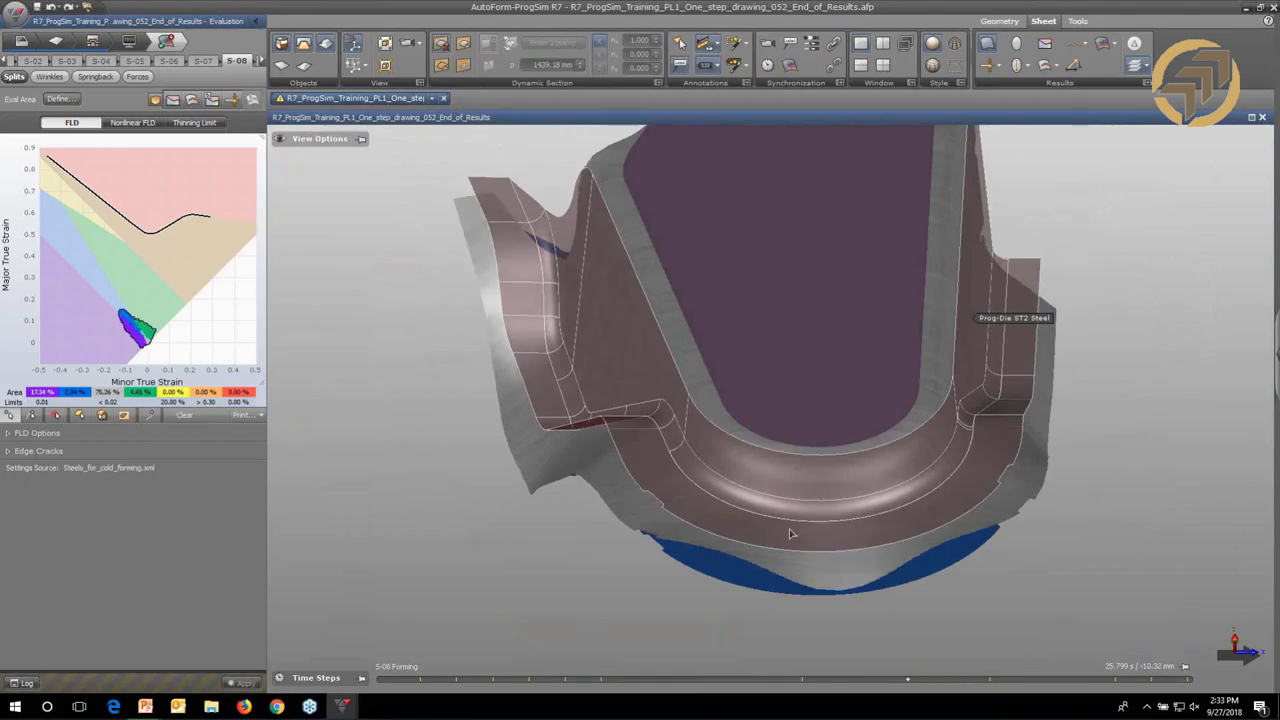
pyautogui.moveTo(790, 534); pyautogui.dragTo(729, 524, button='middle')
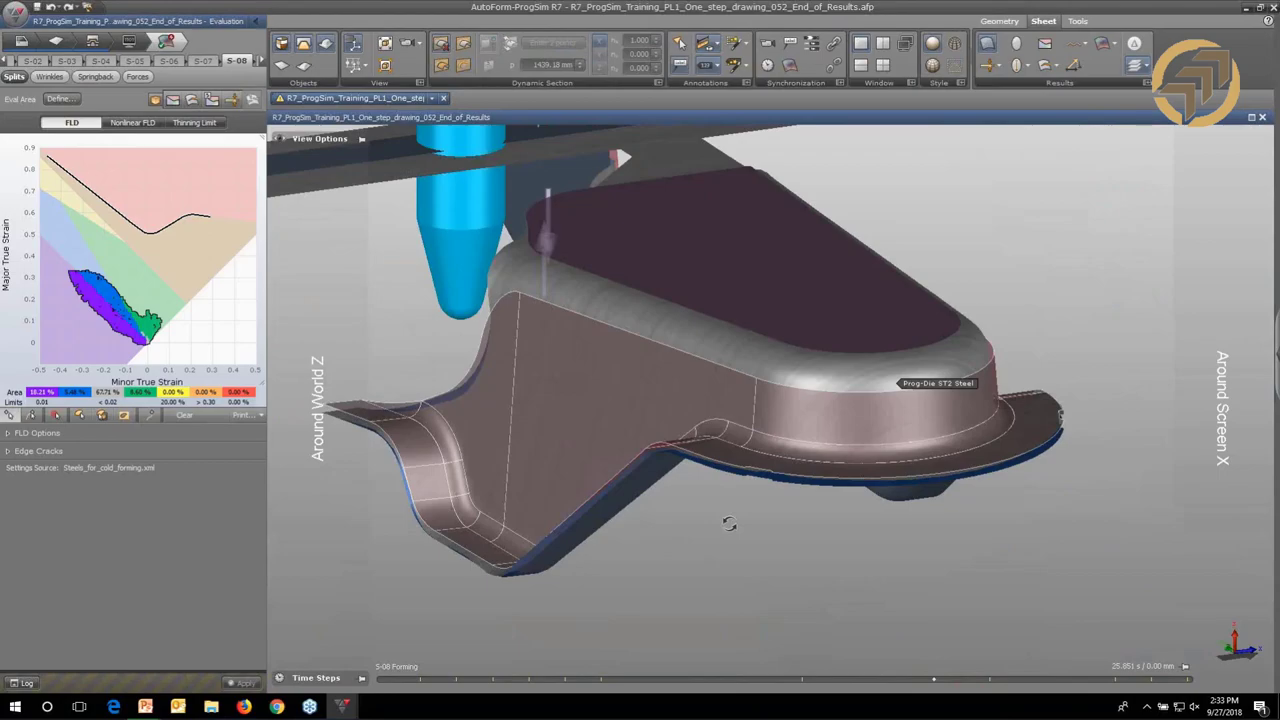
# Display the Wrinkles result on the sheet alone at the end of S-08 Forming.
pyautogui.click(1075, 45)
pyautogui.click(874, 549)
pyautogui.click(931, 542)
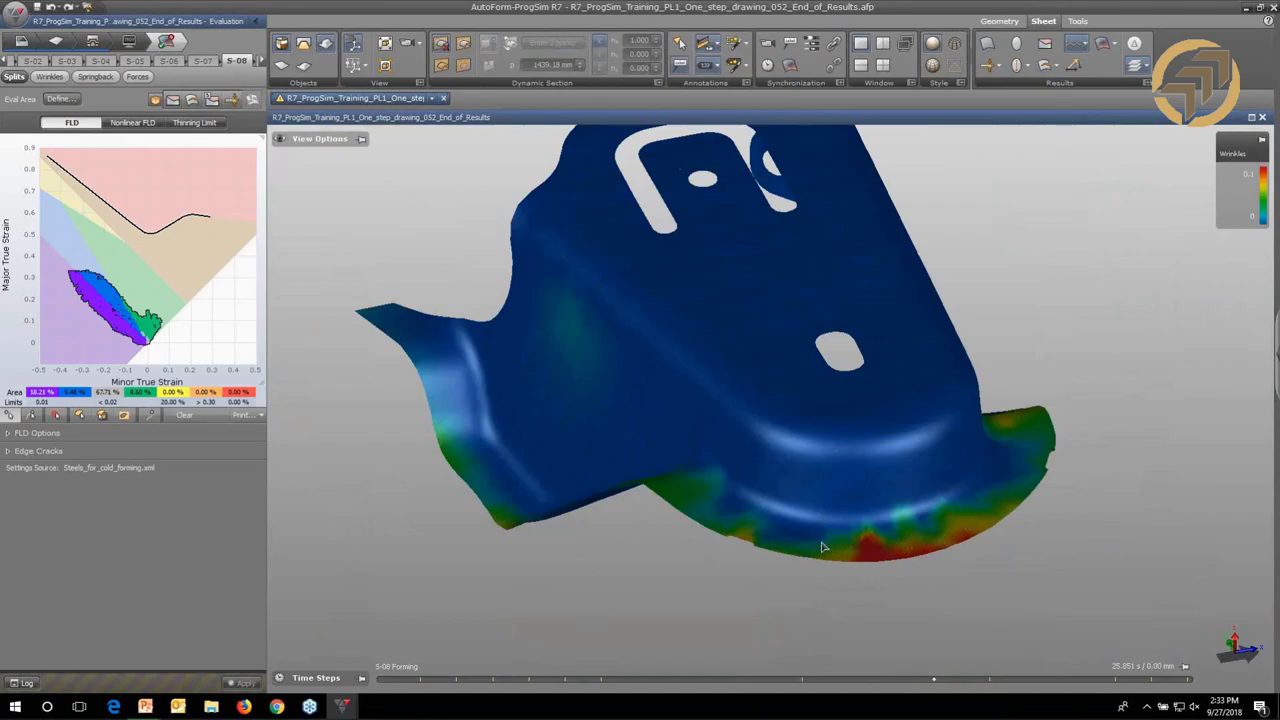
# Inspect the wrinkling along the flanges of both S-08 parts from several angles.
pyautogui.scroll(-2, 796, 532)
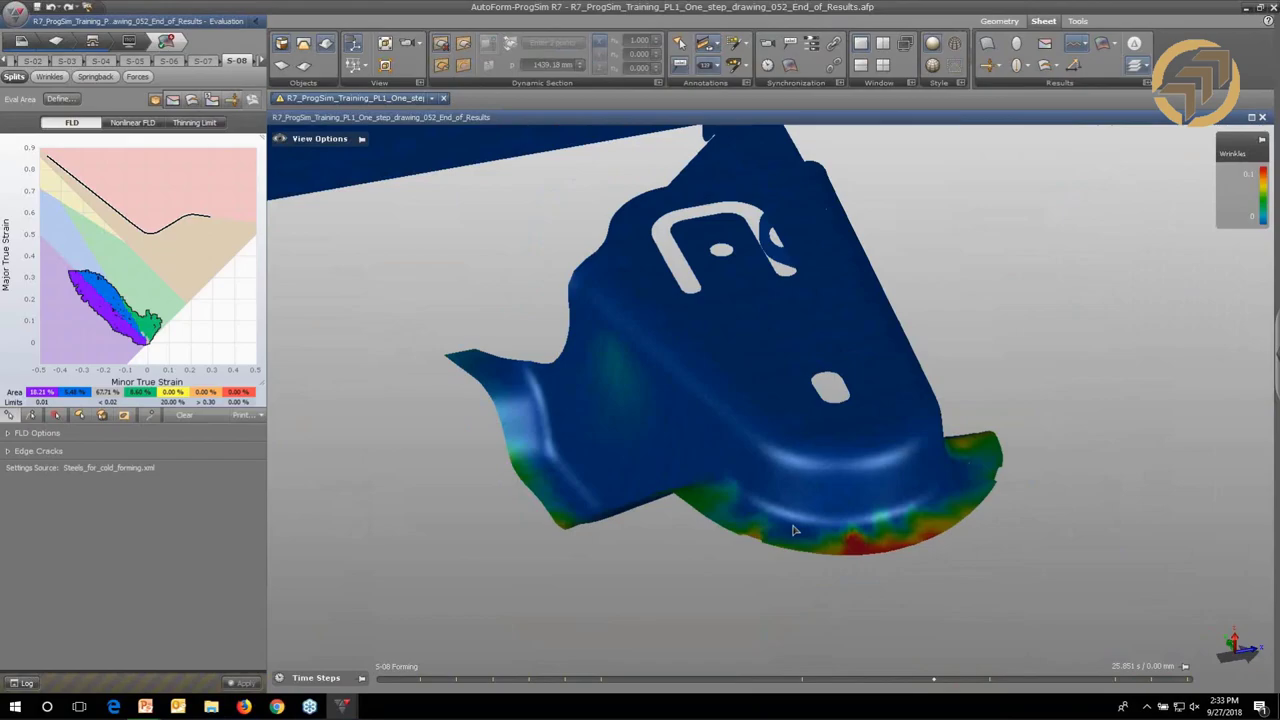
pyautogui.scroll(-3, 796, 530)
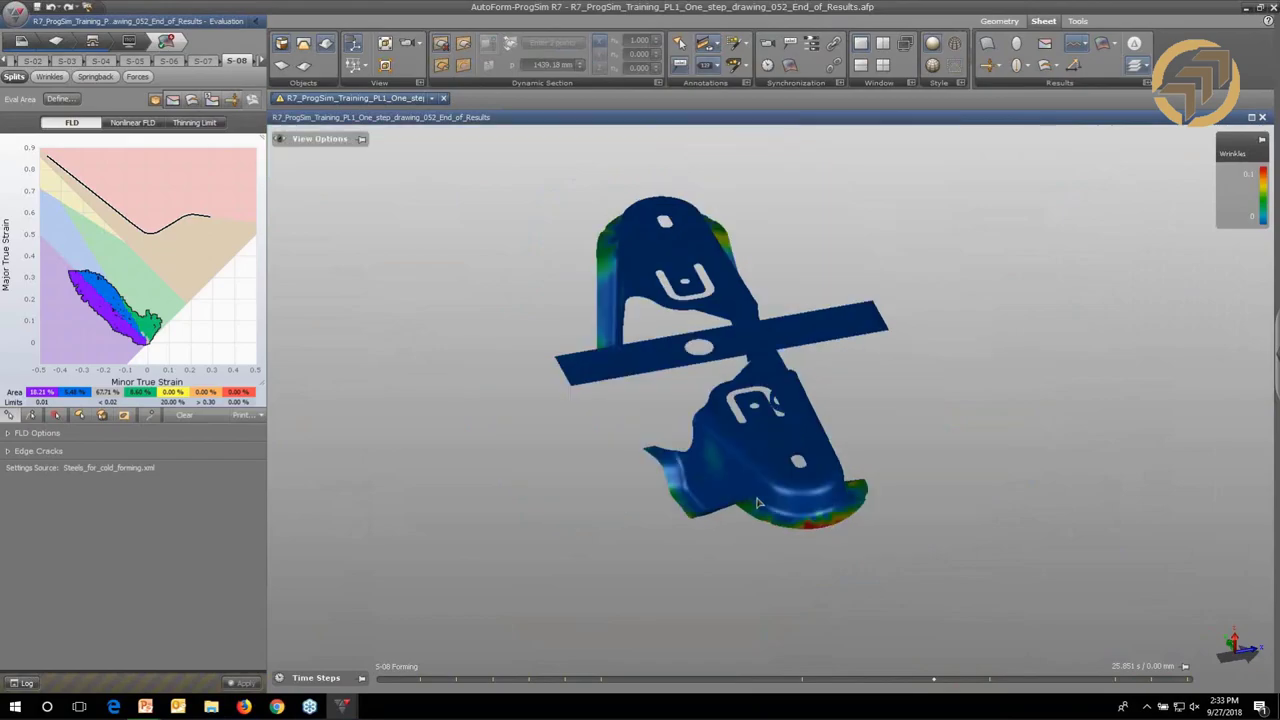
pyautogui.moveTo(757, 503); pyautogui.dragTo(832, 481, button='middle')
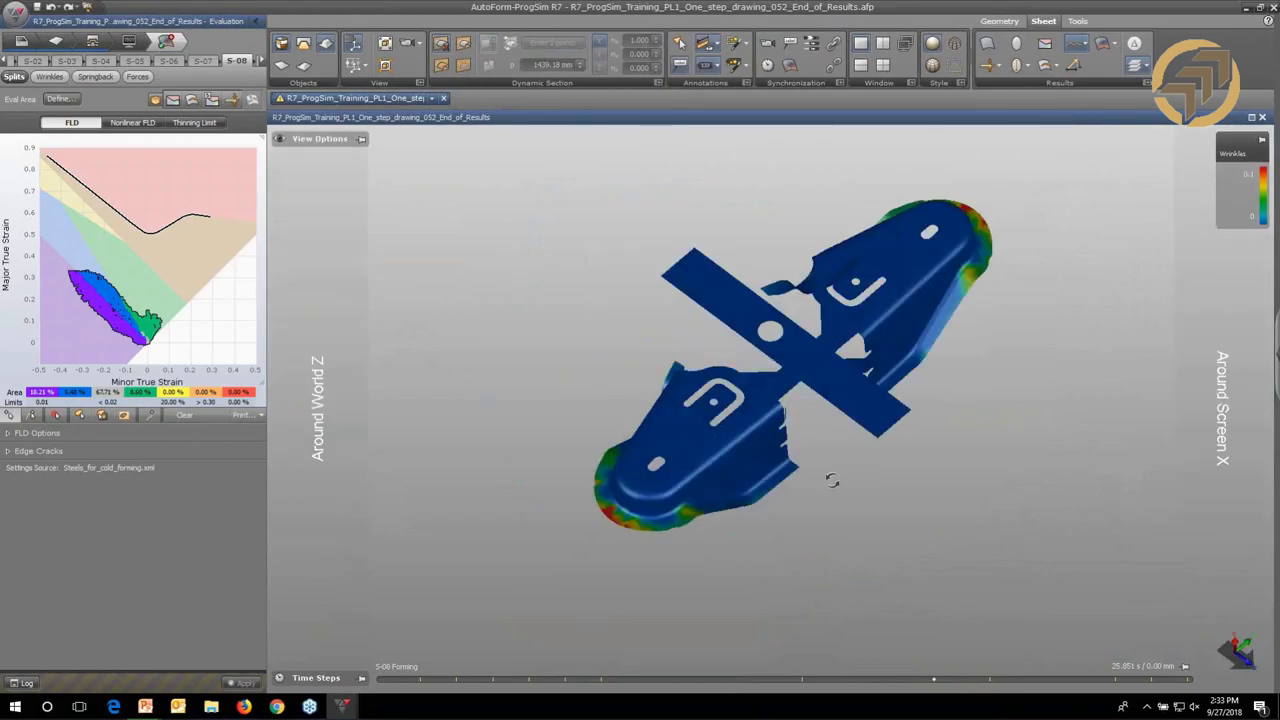
pyautogui.moveTo(832, 481); pyautogui.dragTo(774, 540, button='middle')
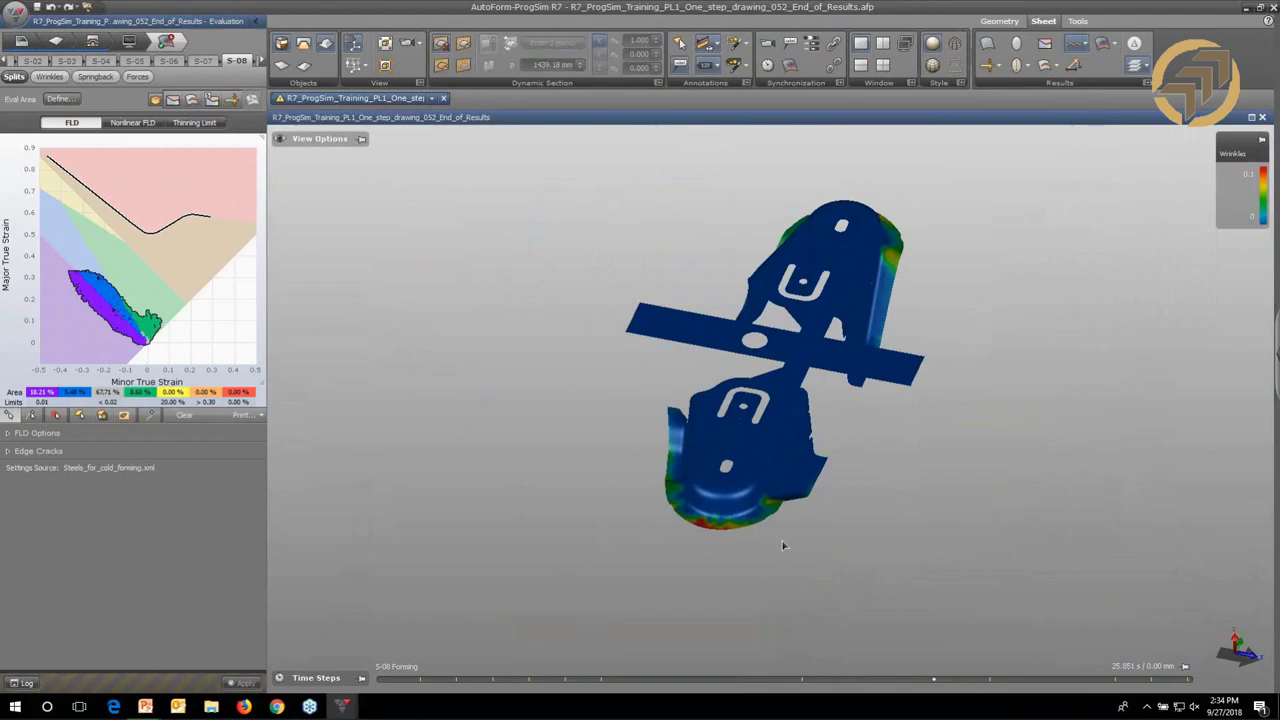
pyautogui.moveTo(784, 545); pyautogui.dragTo(745, 552, button='middle')
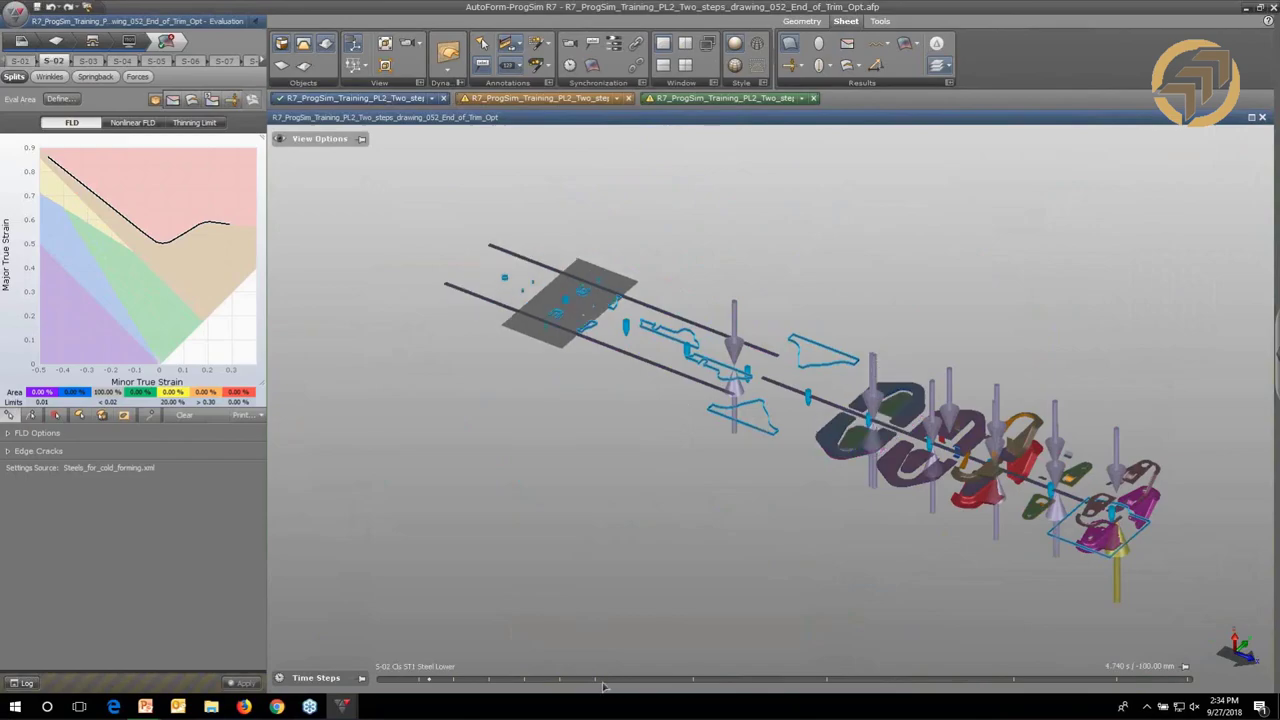
# Show the S-07 Opening 5 time step of the two-step drawing simulation and inspect the drawn parts between the tools.
pyautogui.click(696, 682)
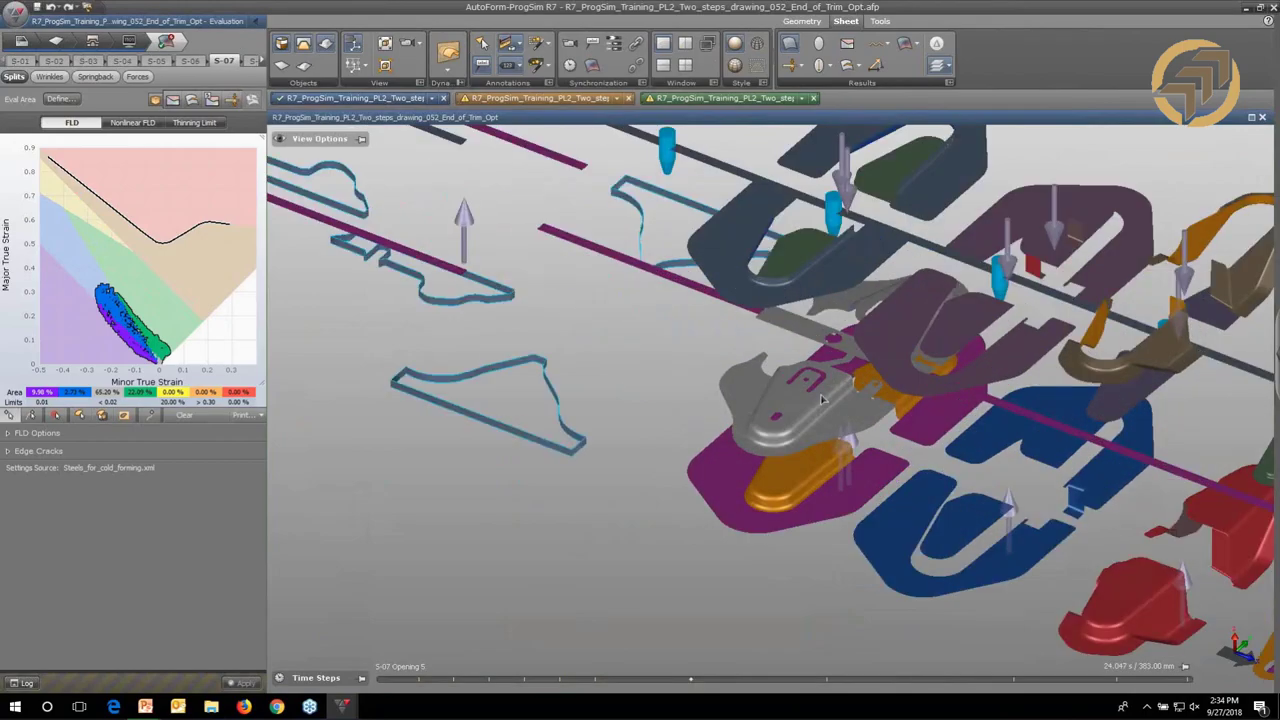
pyautogui.moveTo(823, 399); pyautogui.dragTo(802, 399, button='middle')
pyautogui.moveTo(802, 398); pyautogui.dragTo(813, 390)
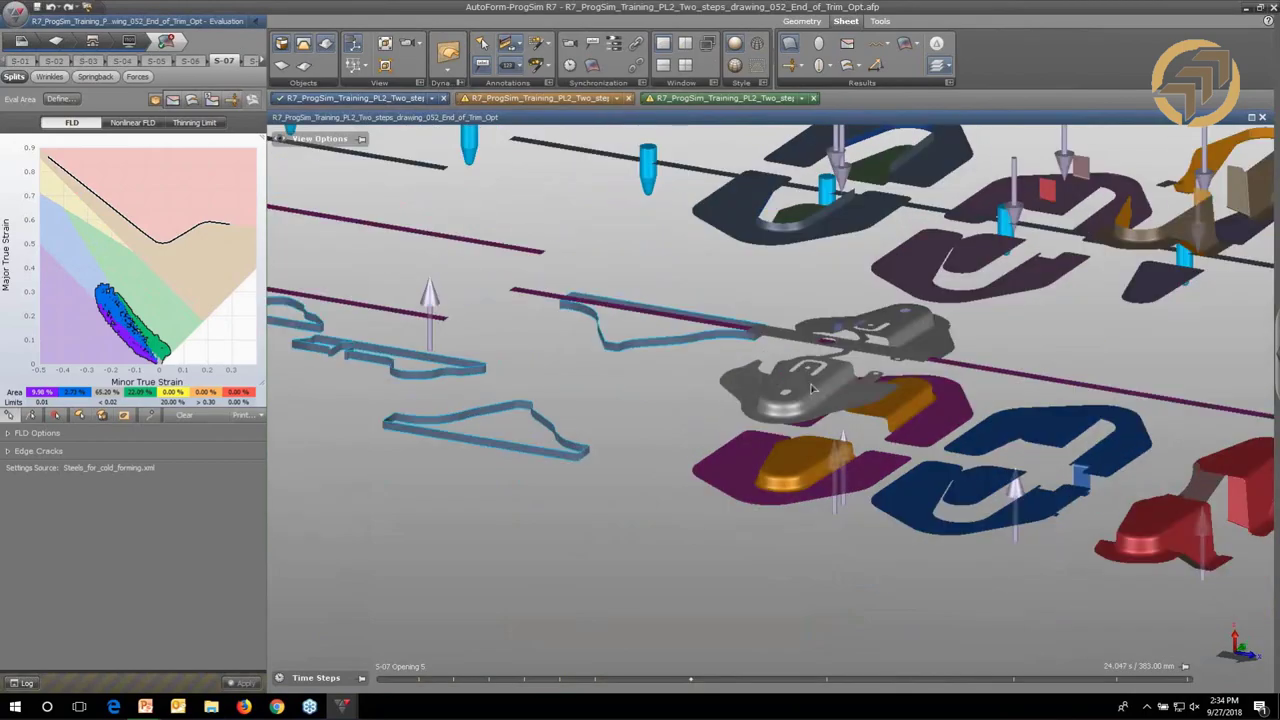
pyautogui.press('Left')
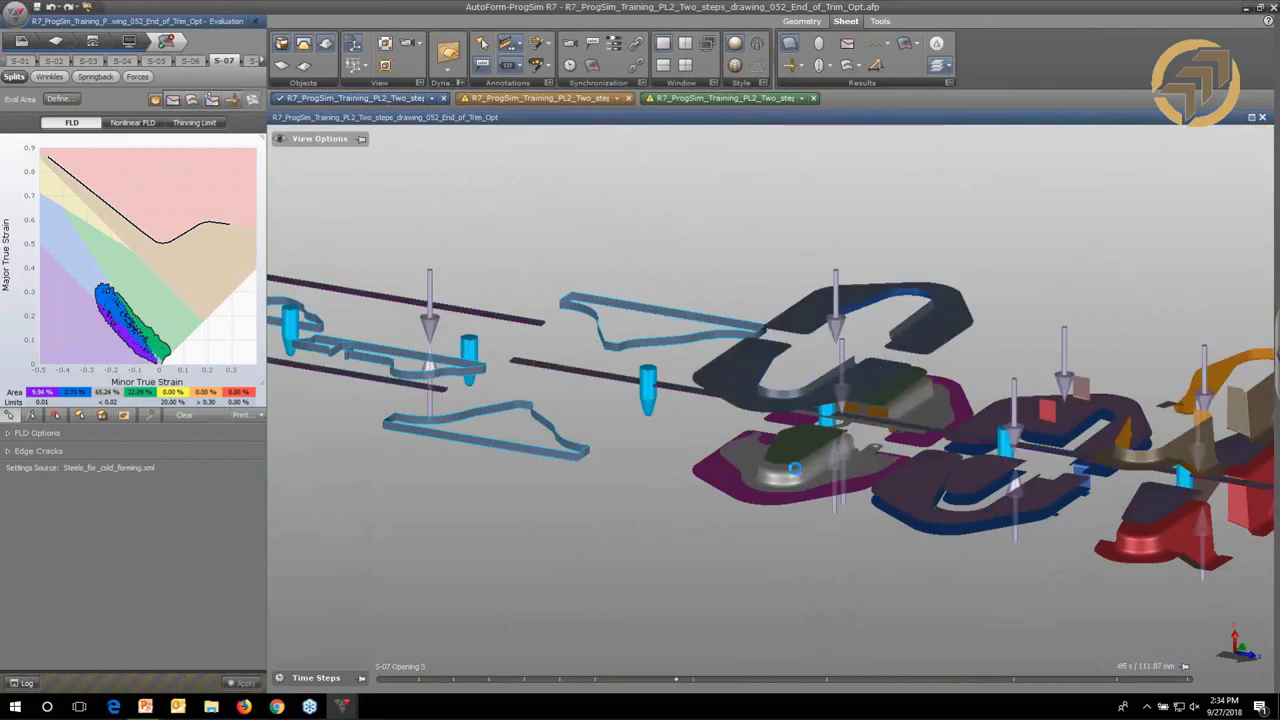
# Show the transparent Prog-Die ST1 Steel at station S-07 with the Filled Boundary style.
pyautogui.scroll(3, 795, 468)
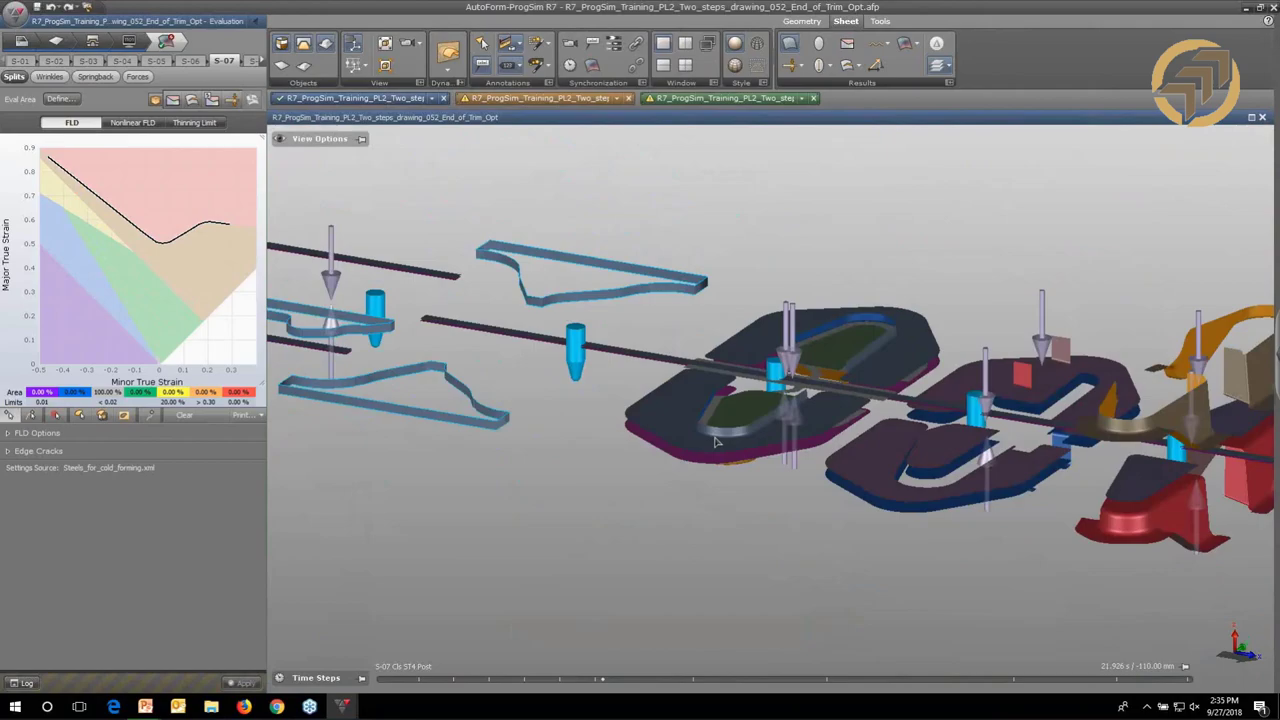
pyautogui.rightClick(716, 441)
pyautogui.click(697, 452)
pyautogui.moveTo(760, 429)
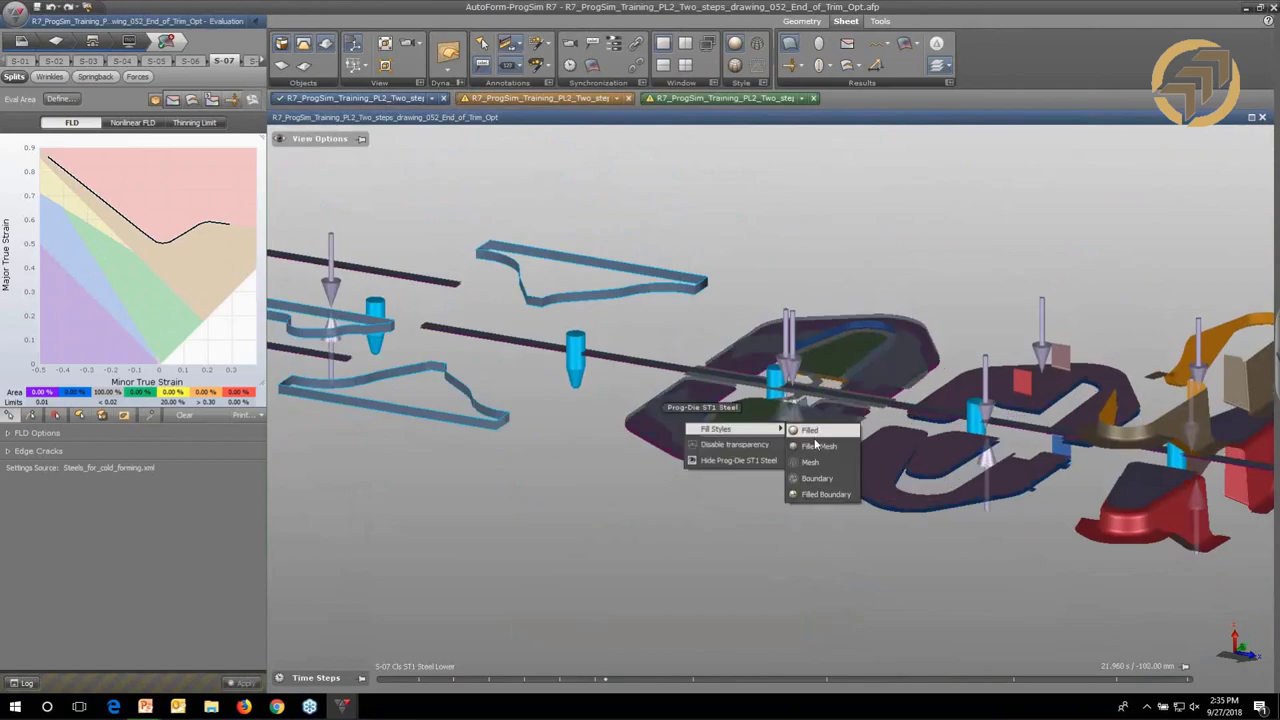
pyautogui.click(826, 494)
# Go to the S-07 Cutting time step, hide the tools and display the Wrinkles result on the sheet.
pyautogui.scroll(3, 820, 494)
pyautogui.moveTo(820, 494); pyautogui.dragTo(766, 568, button='middle')
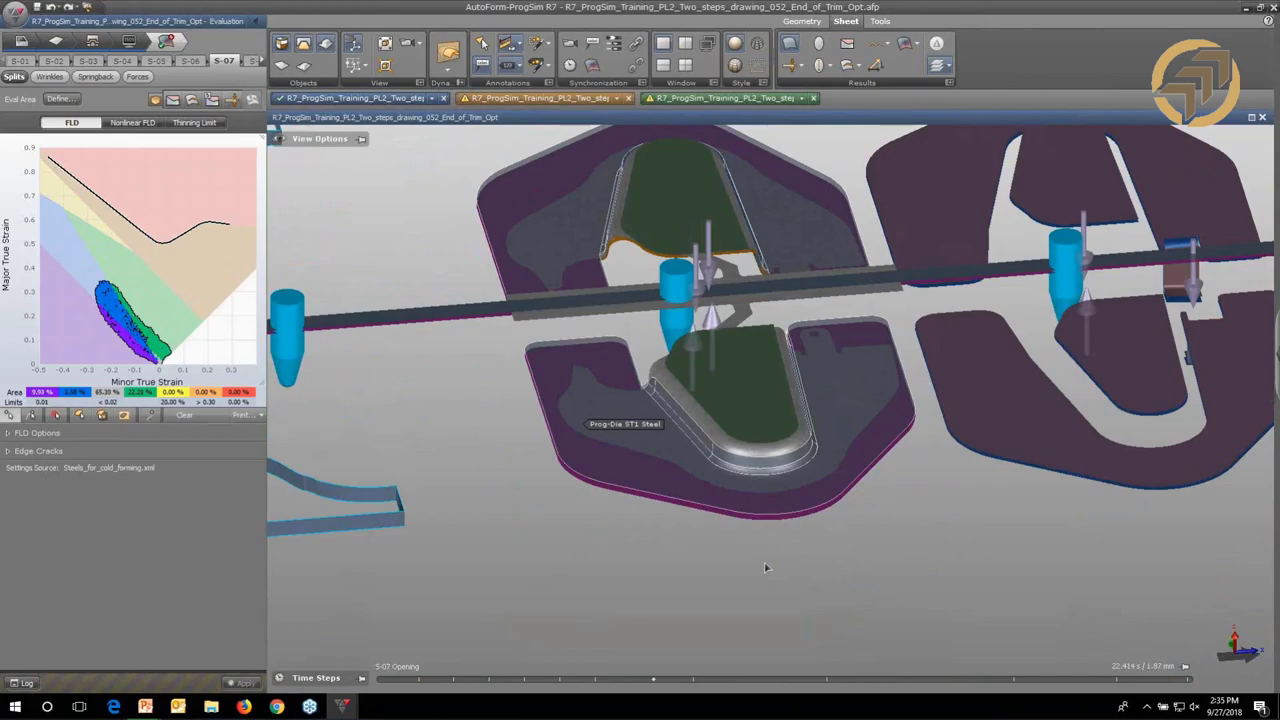
pyautogui.press('Left')
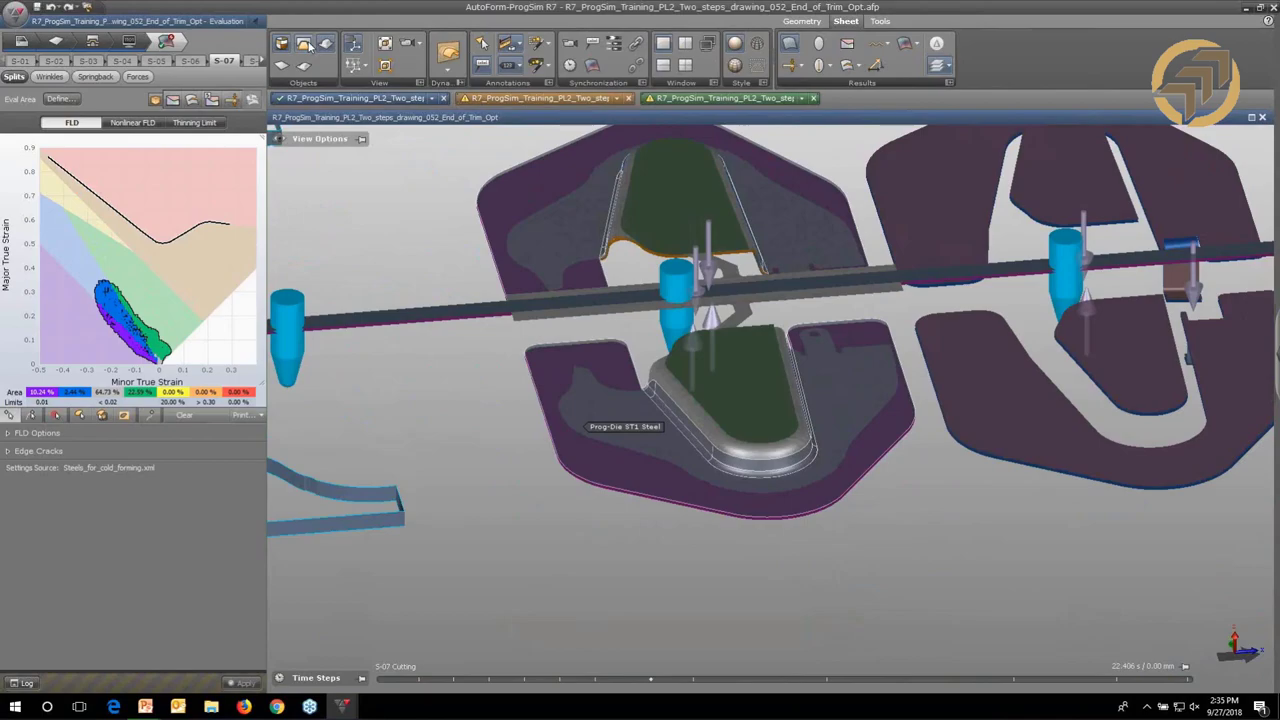
pyautogui.click(308, 45)
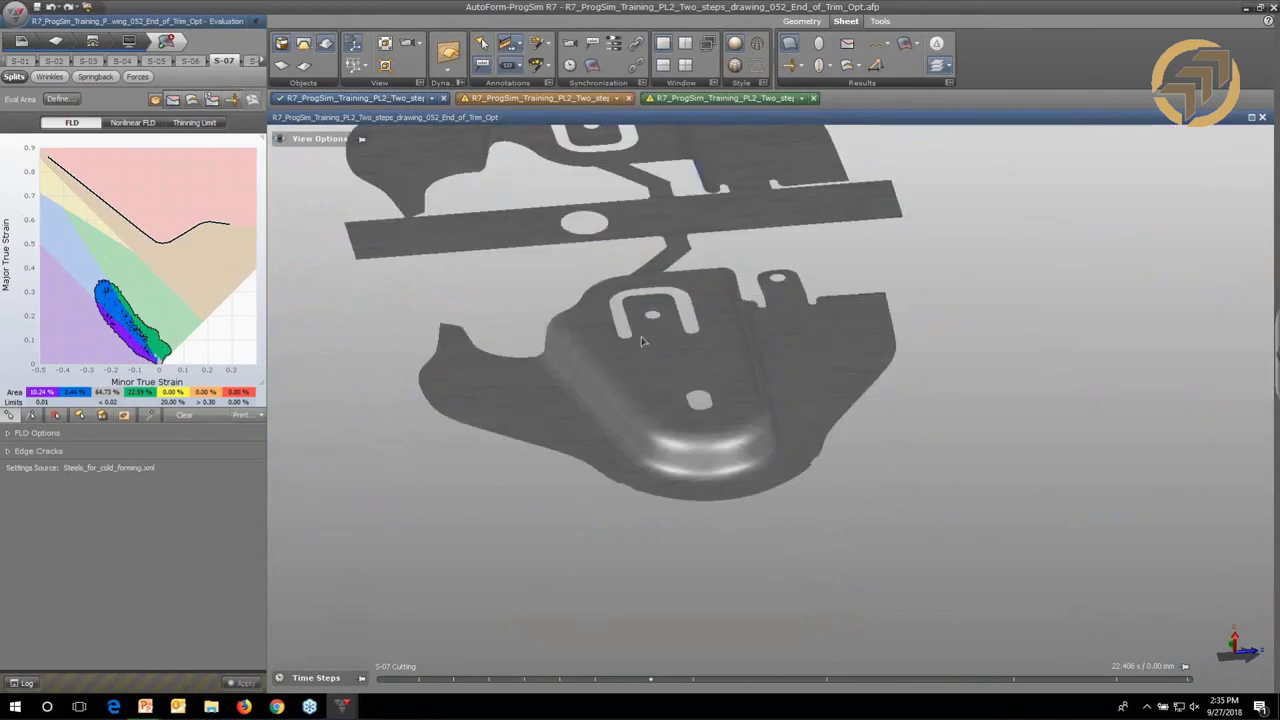
pyautogui.click(878, 44)
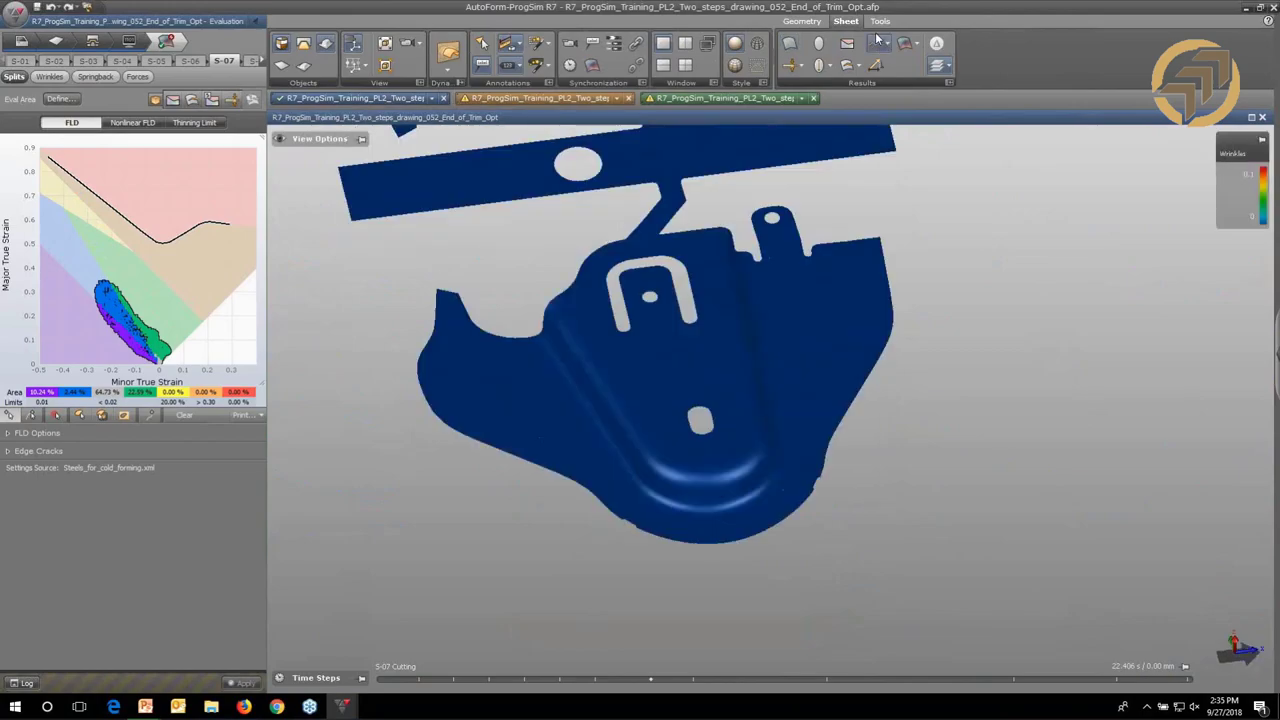
# Check the sheet for wrinkles by stepping back through S-07 Forming and forward again past Cutting.
pyautogui.press('Left')
pyautogui.press('Left')
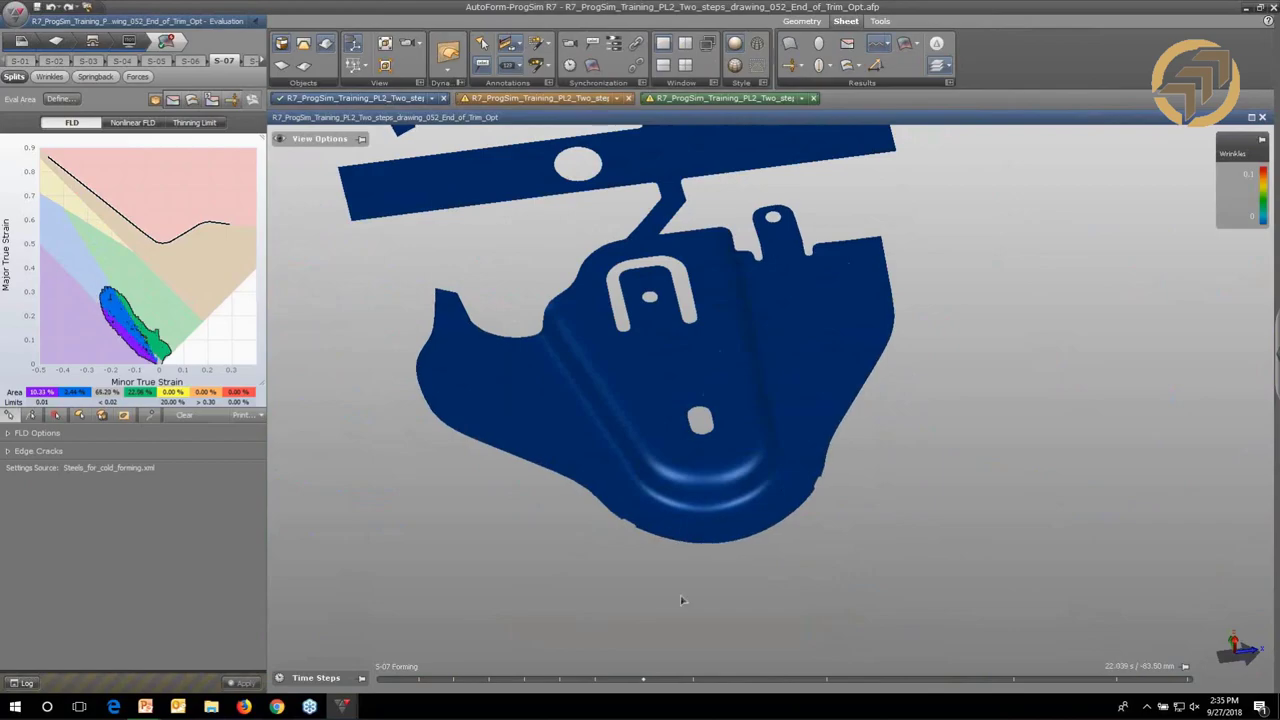
pyautogui.press('Left')
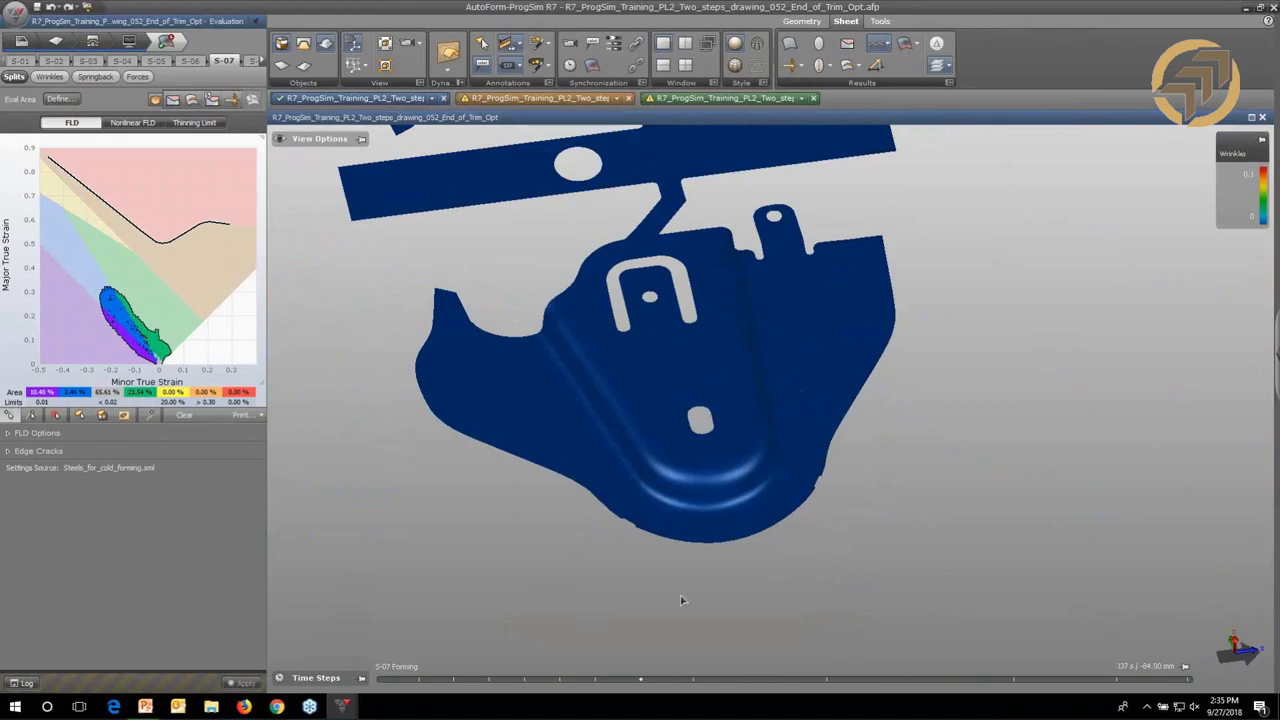
pyautogui.press('Left')
pyautogui.press('Right')
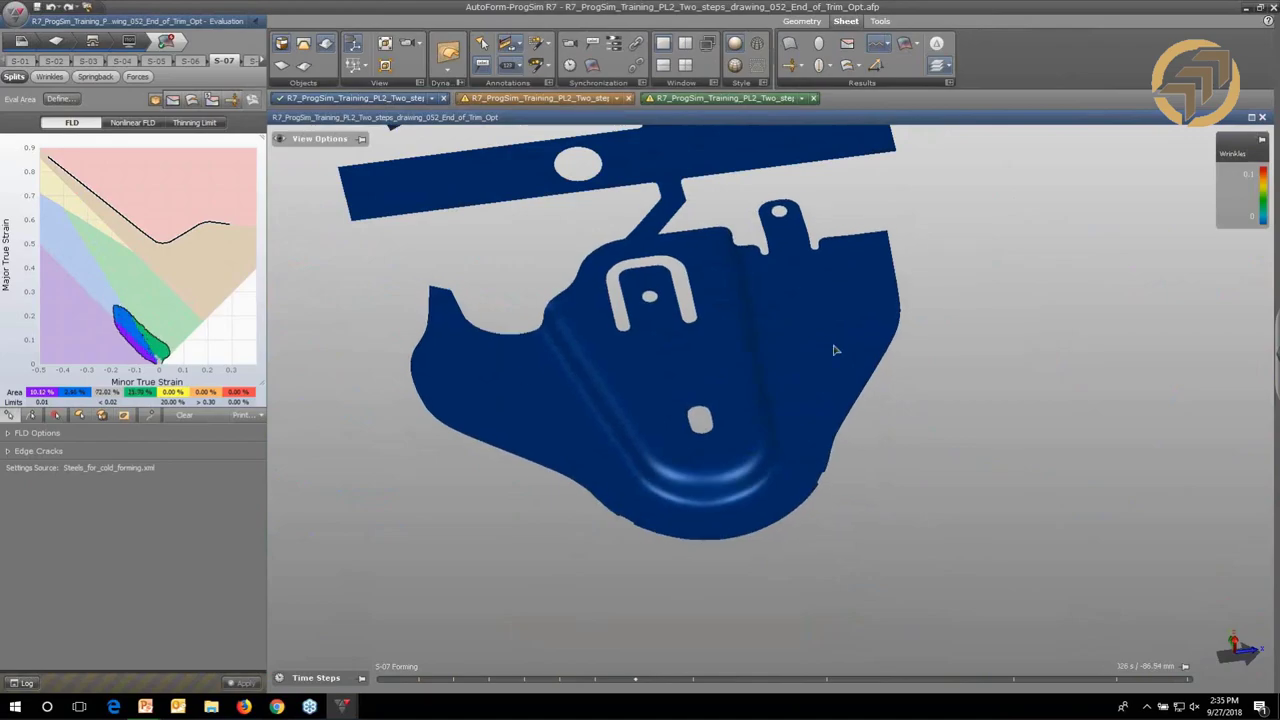
pyautogui.press('Right')
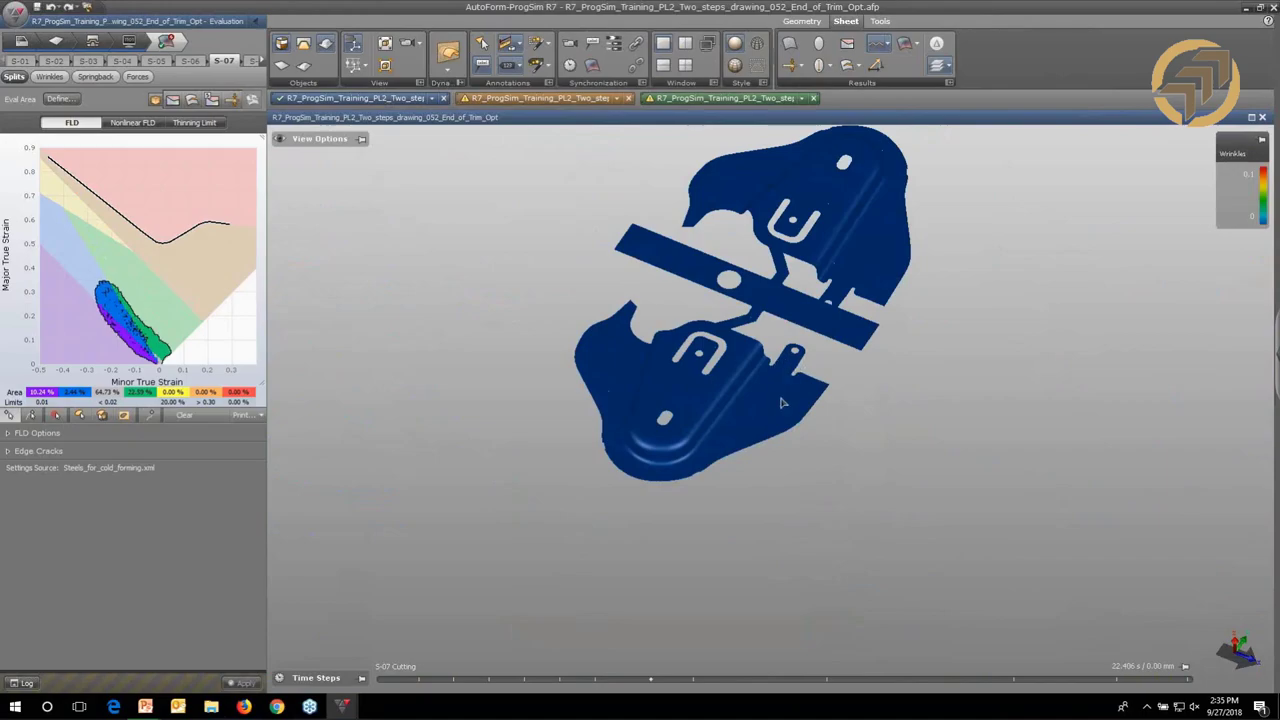
pyautogui.press('Right')
pyautogui.press('Right')
pyautogui.press('Right')
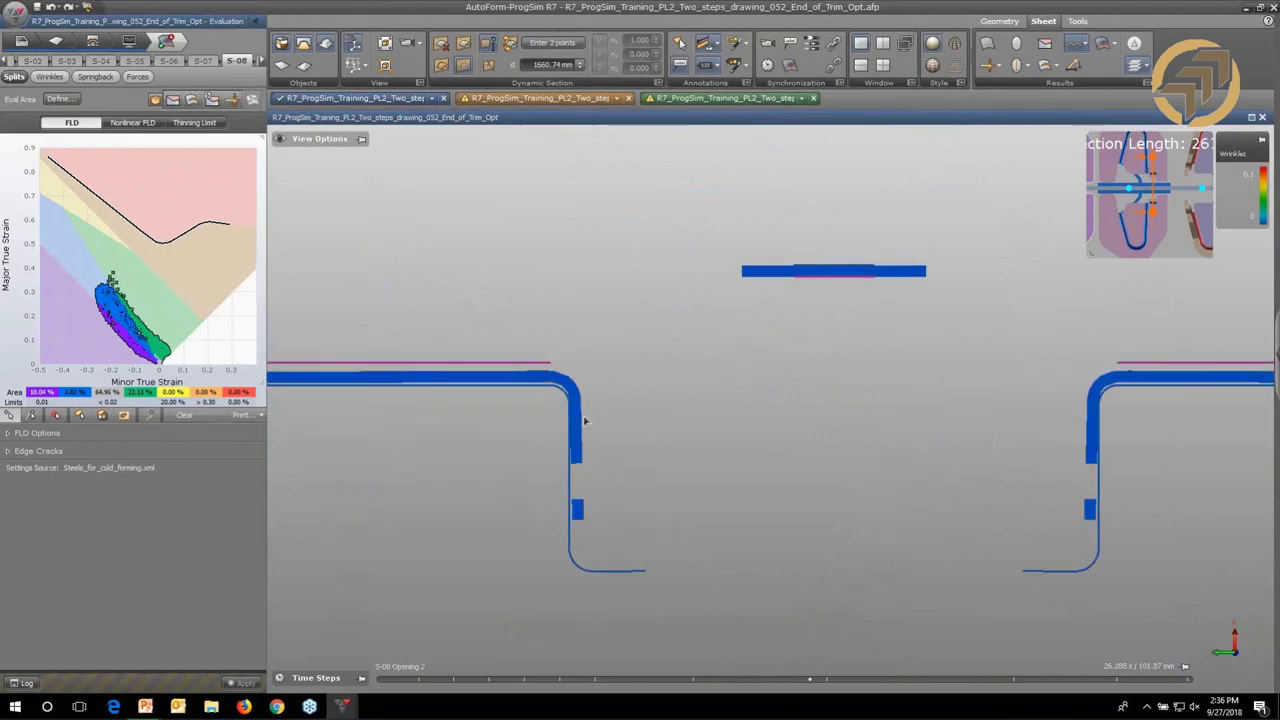
# Close the crosswise section at S-08 Opening 2 and view the strip with its tools up to Opening 3.
pyautogui.scroll(-4, 585, 421)
pyautogui.press('Escape')
pyautogui.moveTo(585, 421); pyautogui.dragTo(621, 396, button='middle')
pyautogui.scroll(-3, 626, 366)
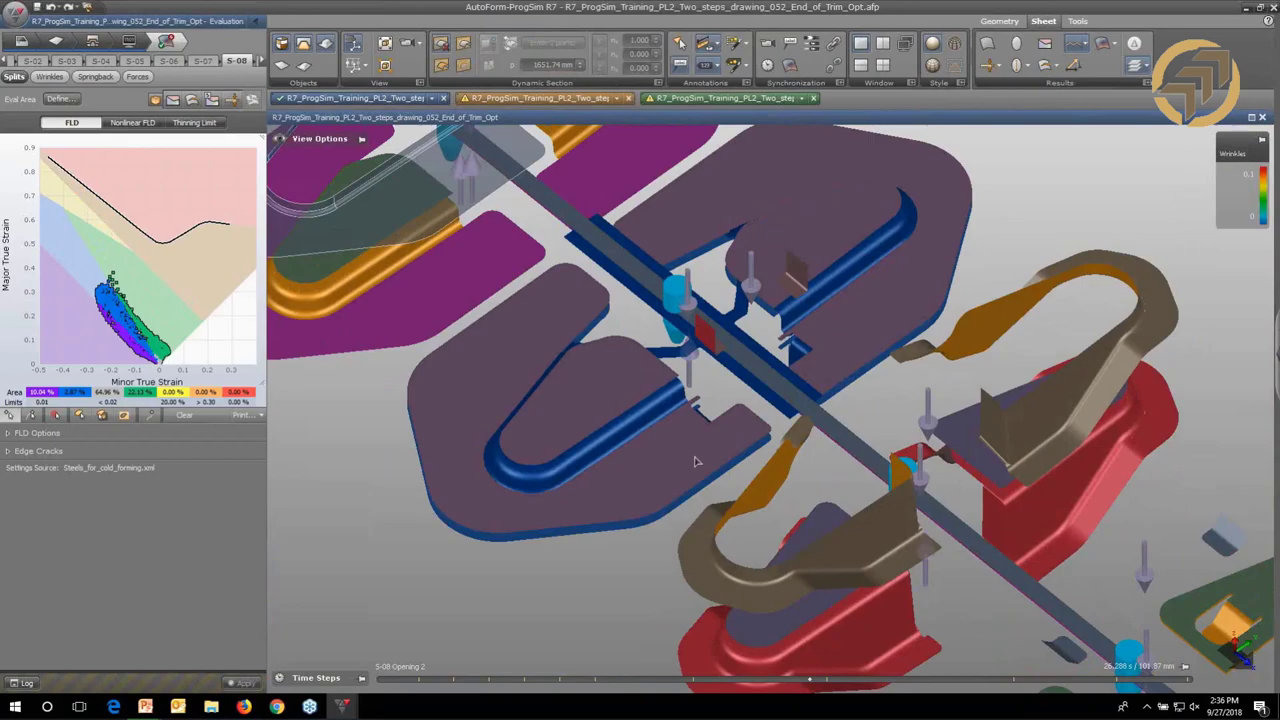
pyautogui.scroll(-3, 697, 461)
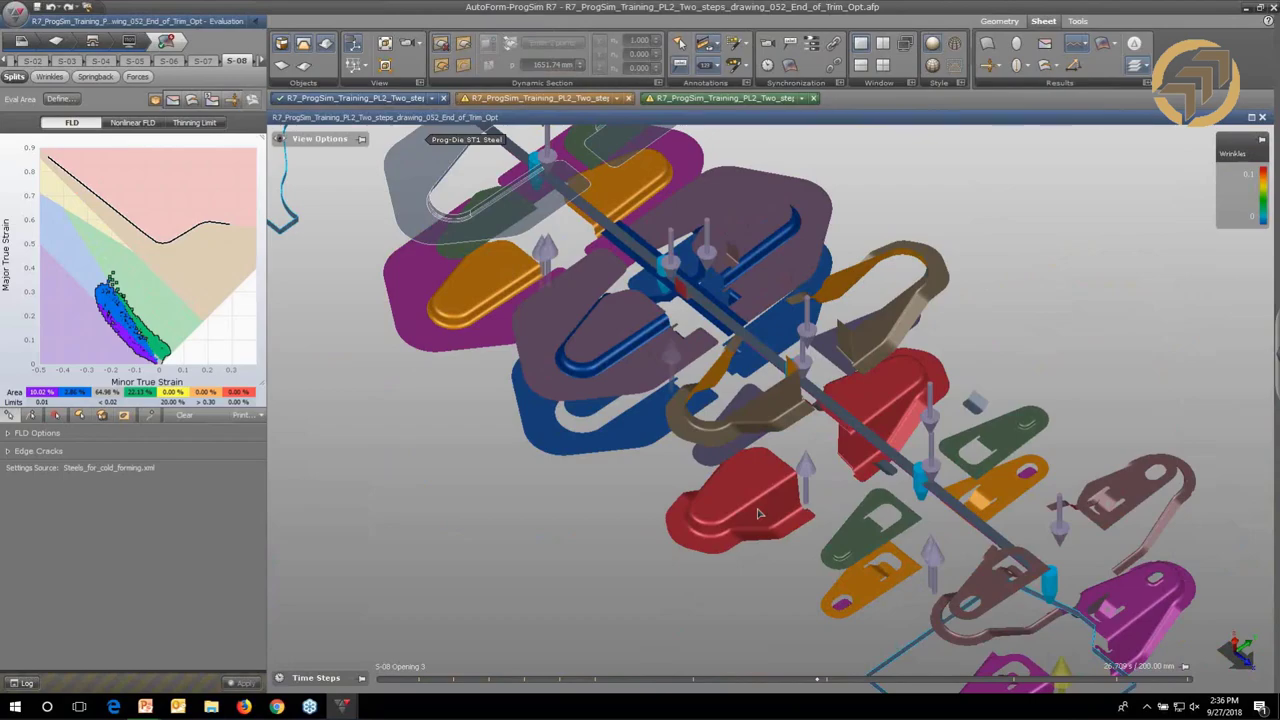
# Advance to S-09 Forming 2 and show the transparent Prog-Die ST3 Steel with the Filled Boundary style.
pyautogui.moveTo(758, 514); pyautogui.dragTo(806, 484)
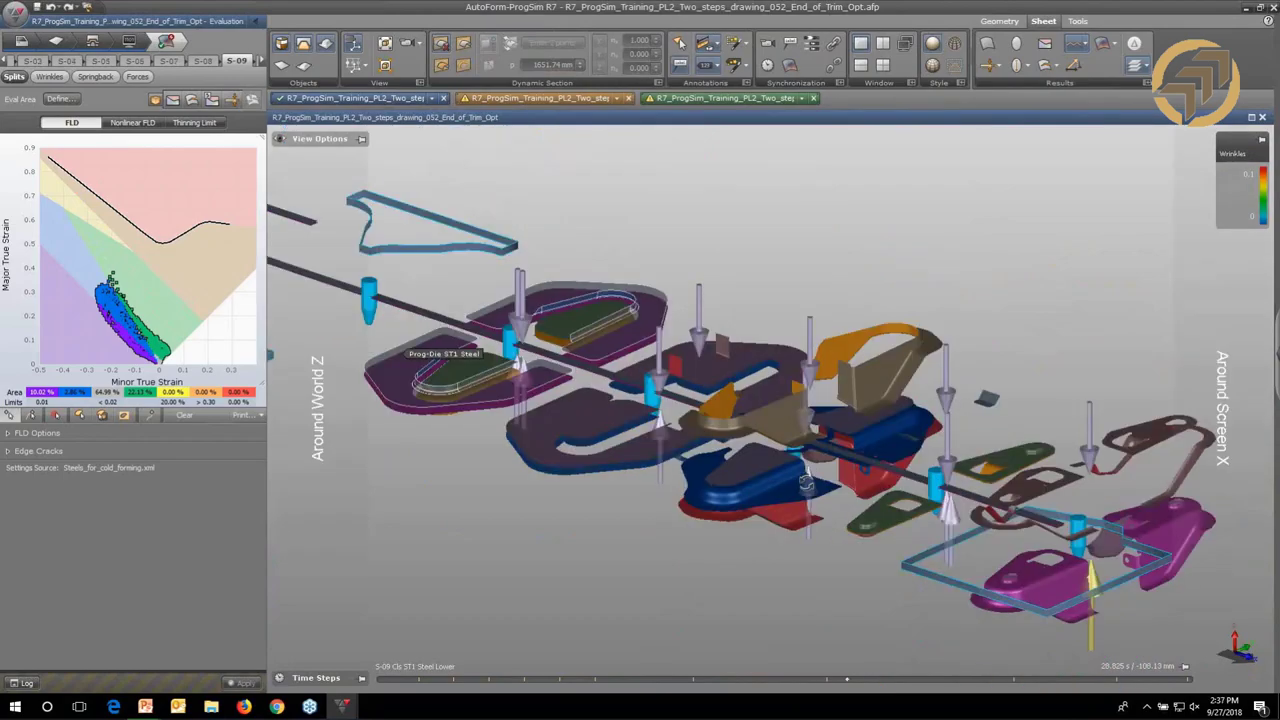
pyautogui.moveTo(806, 484); pyautogui.dragTo(867, 558)
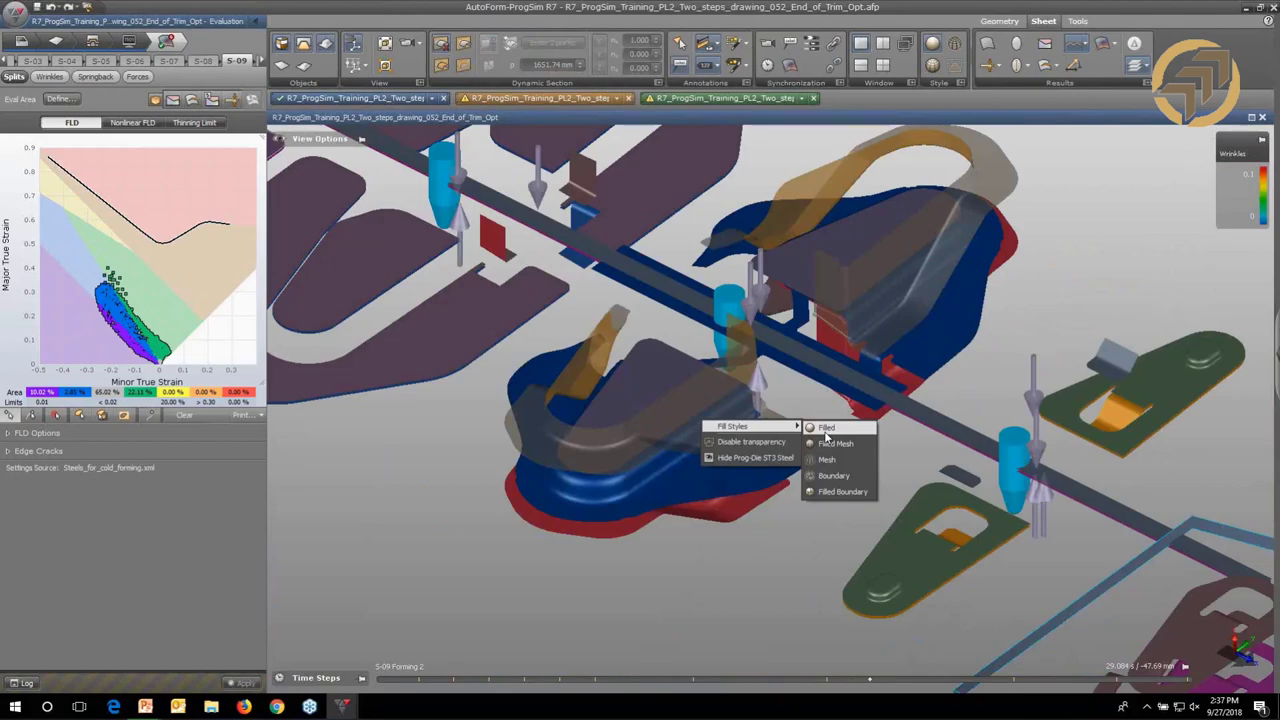
pyautogui.click(826, 430)
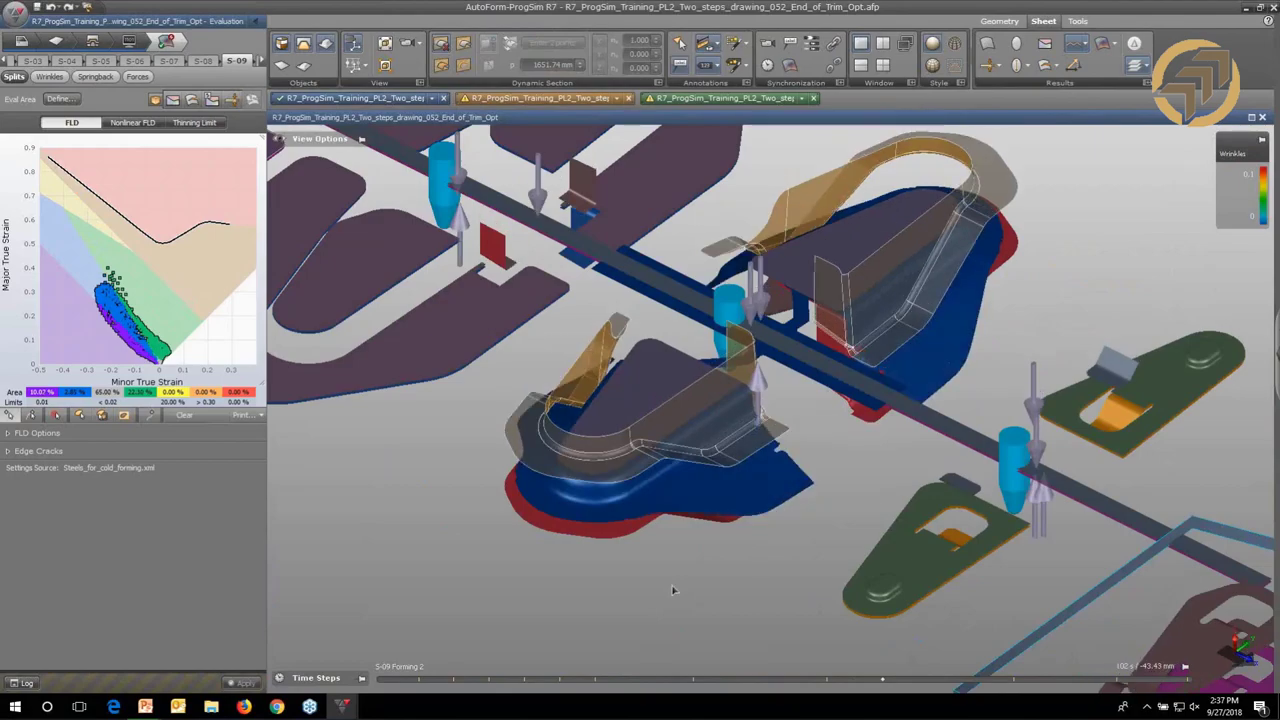
# Examine the wrinkle result on the formed parts at S-09 Opening 3, and follow the strip on to S-10.
pyautogui.scroll(3, 666, 583)
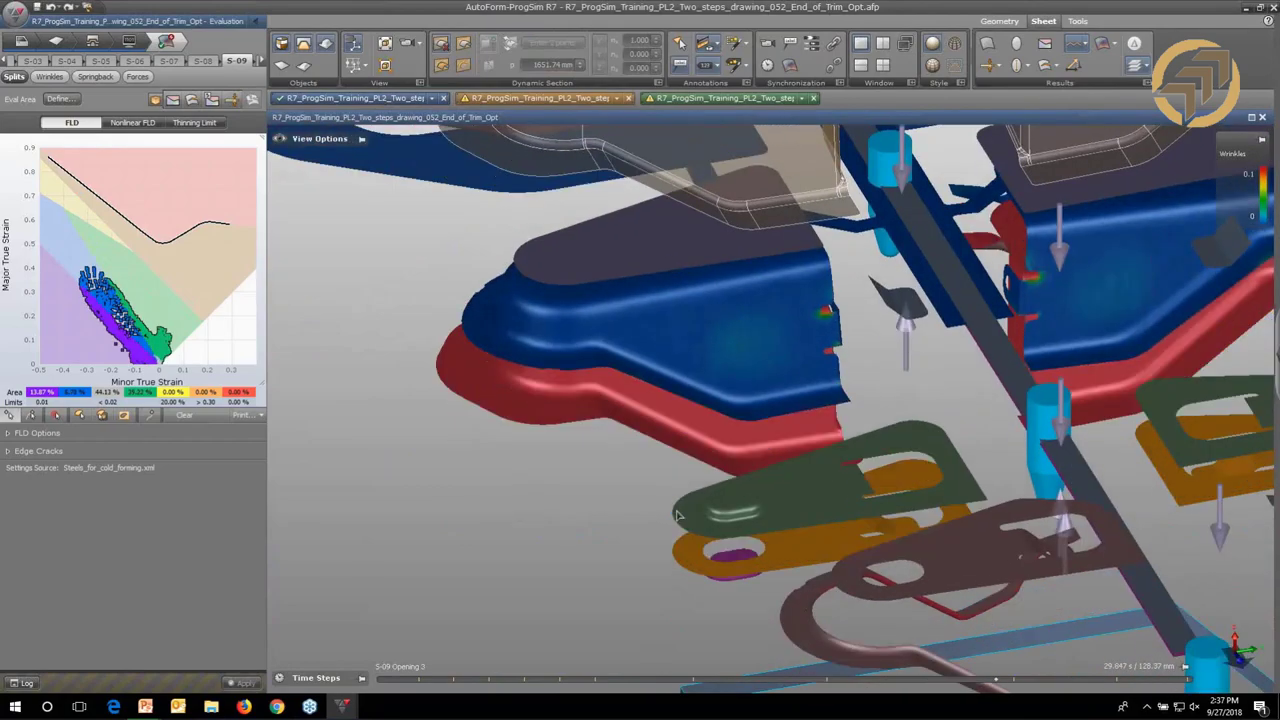
pyautogui.moveTo(676, 510); pyautogui.dragTo(686, 498, button='middle')
pyautogui.moveTo(686, 498); pyautogui.dragTo(683, 406)
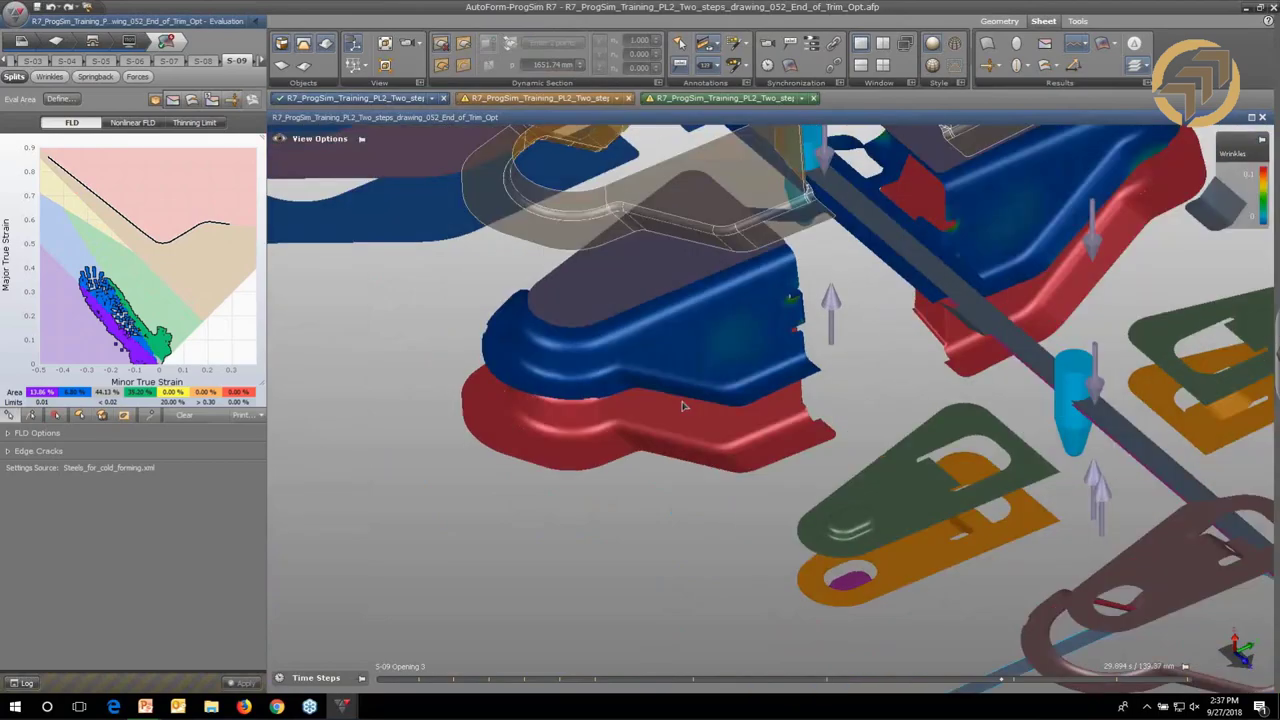
pyautogui.scroll(-3, 683, 406)
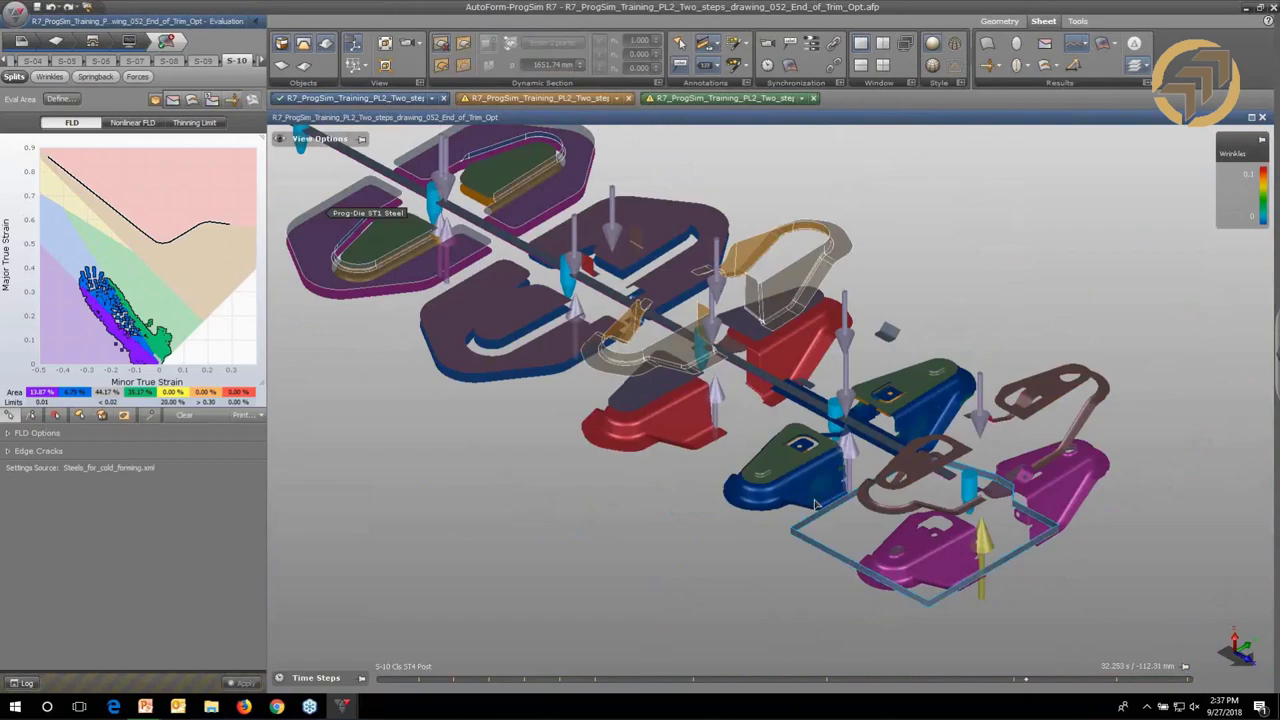
# Follow the strip to S-11 Opening 6, hide the tools, and inspect the wrinkle result on the finished part from several sides.
pyautogui.scroll(3, 815, 505)
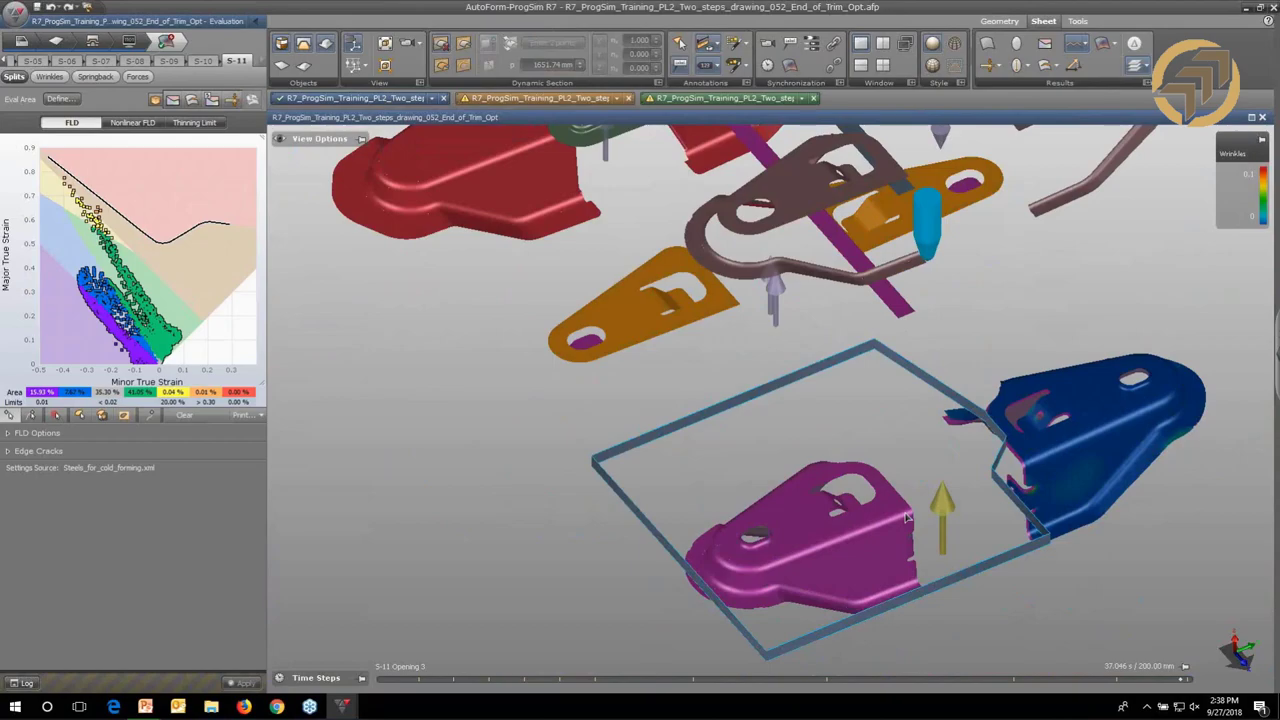
pyautogui.click(306, 48)
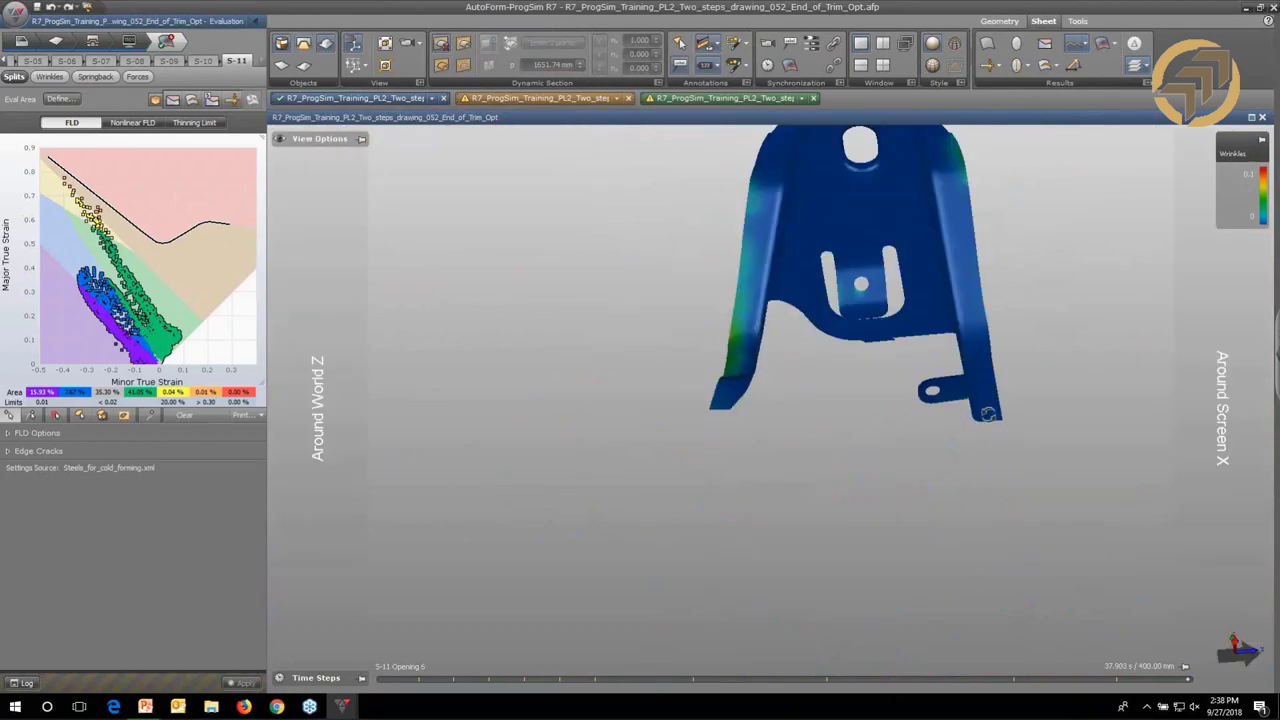
pyautogui.moveTo(988, 414); pyautogui.dragTo(748, 436)
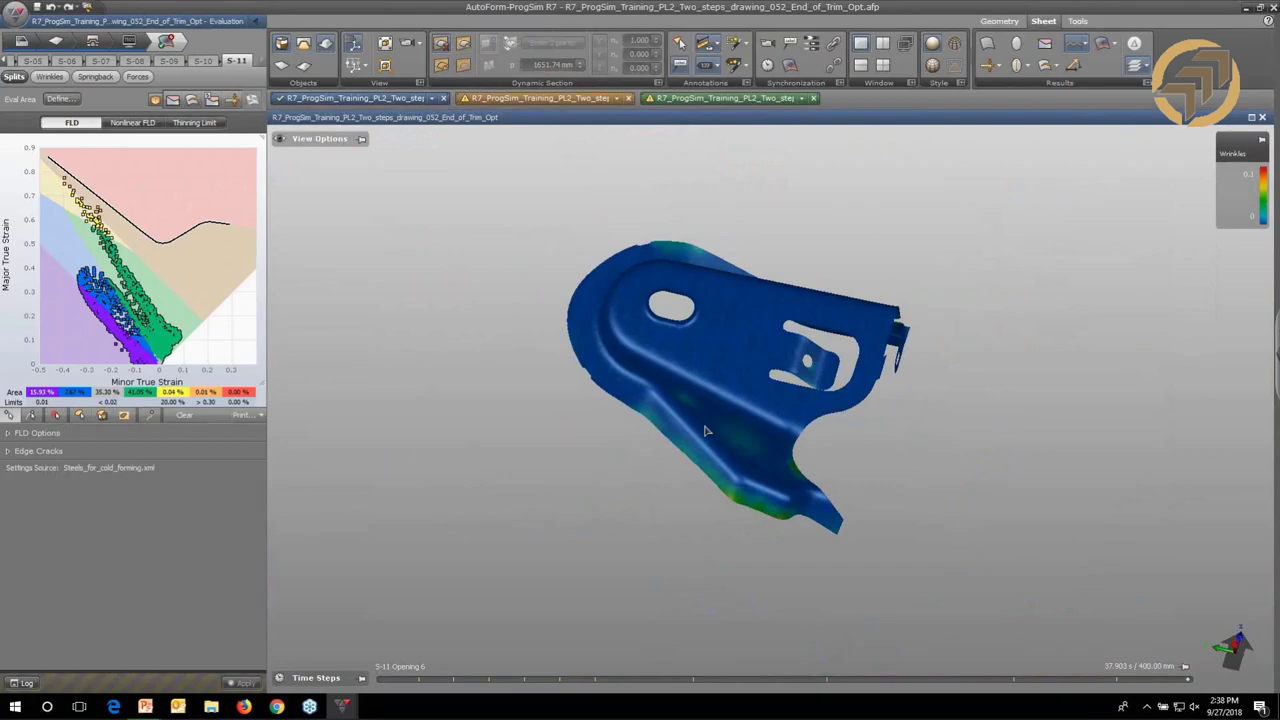
pyautogui.moveTo(705, 430); pyautogui.dragTo(654, 387)
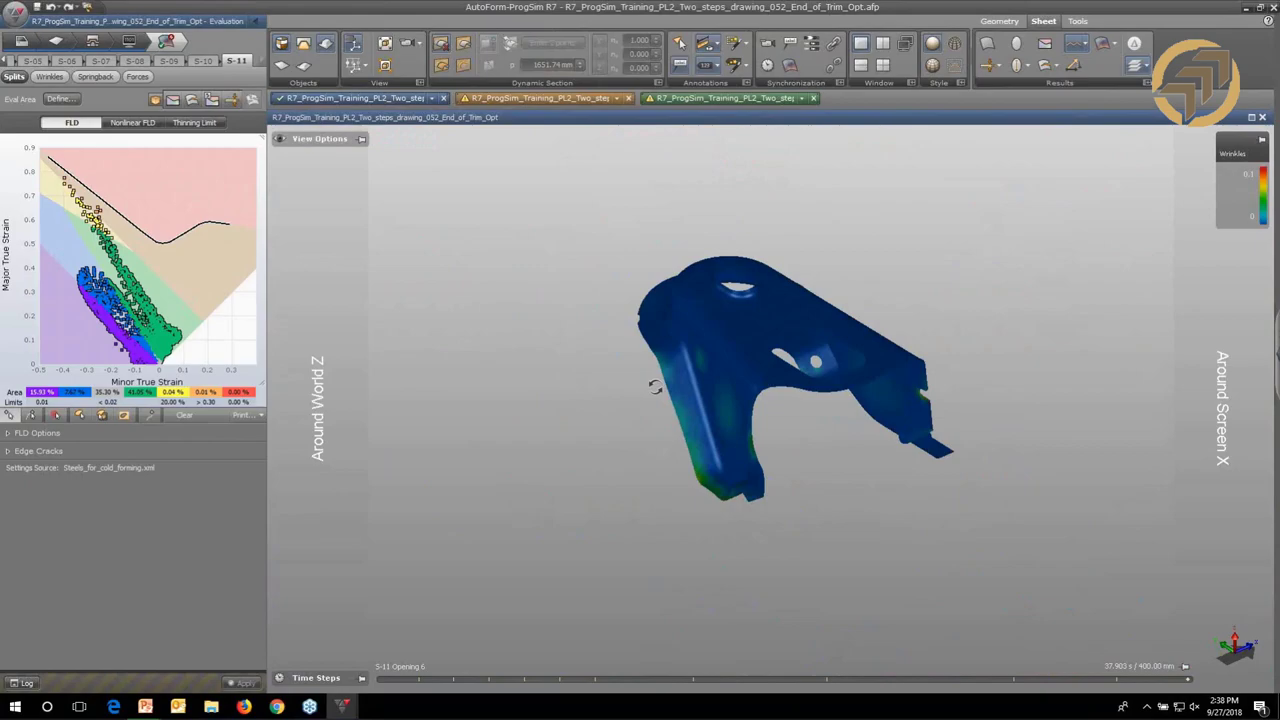
pyautogui.moveTo(655, 387); pyautogui.dragTo(610, 430)
# Show the forces overview for all stations and browse the tool force list up to S-02.
pyautogui.click(135, 77)
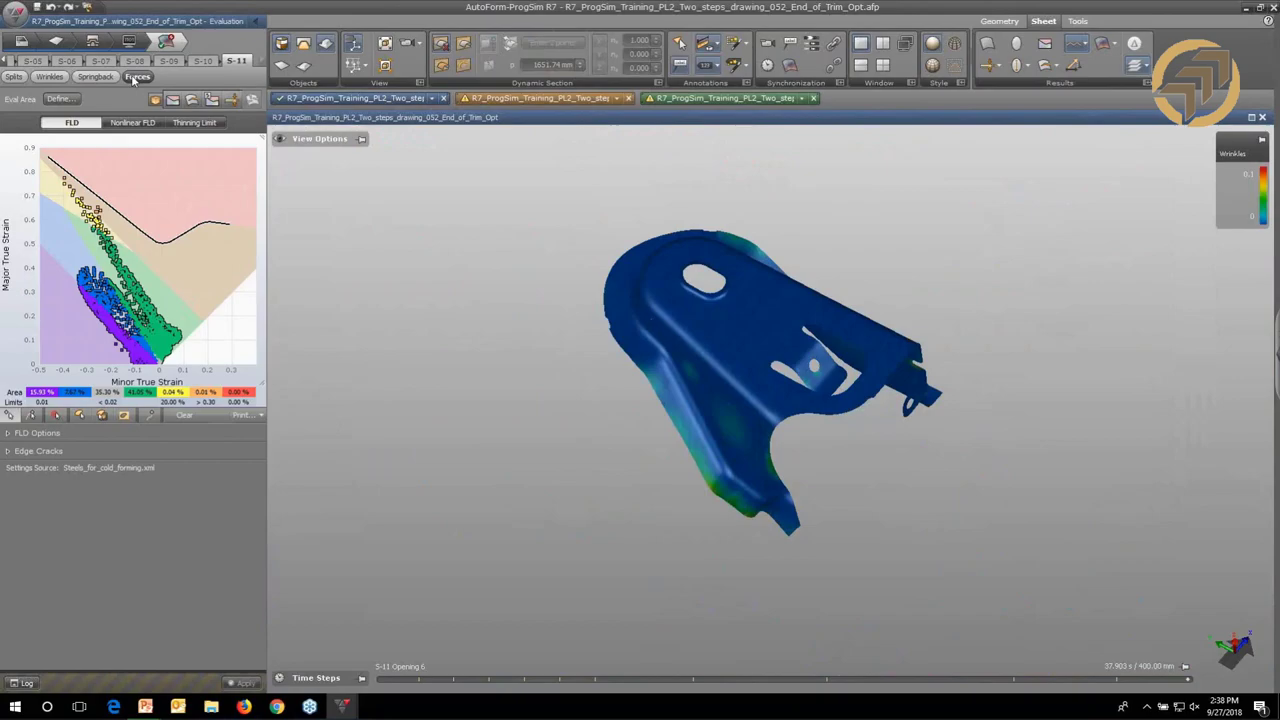
pyautogui.click(137, 77)
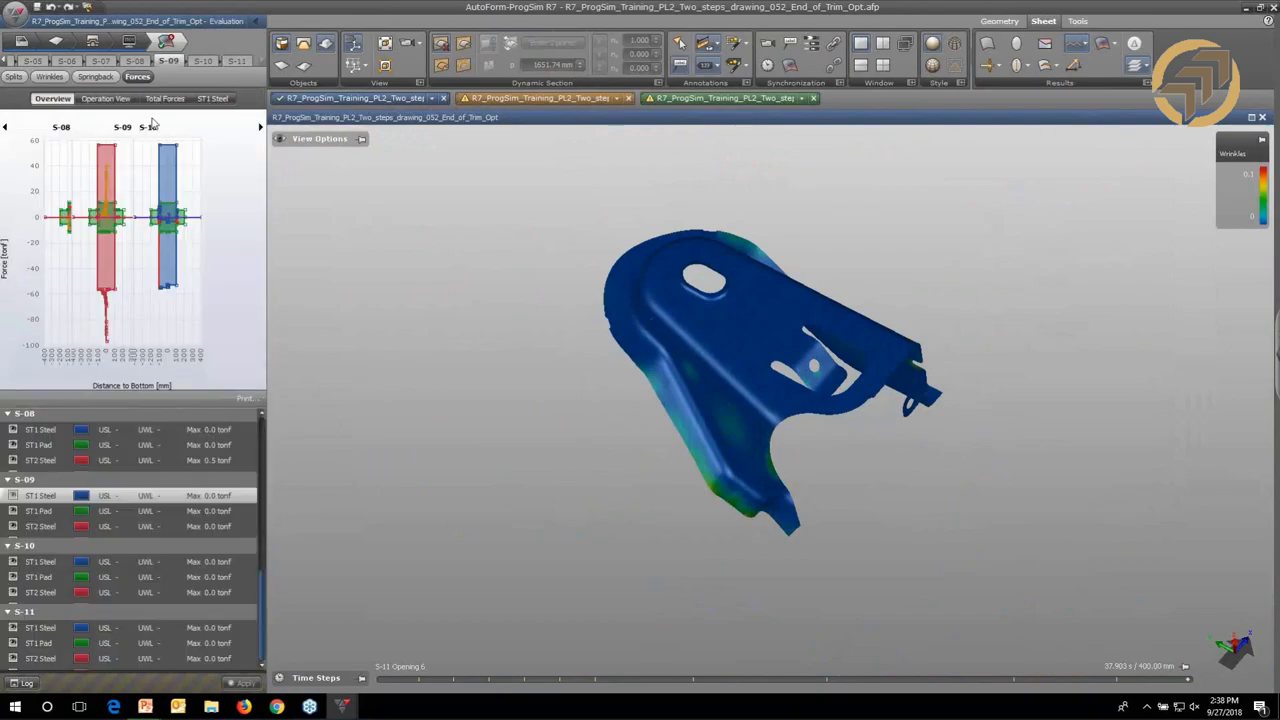
pyautogui.click(152, 122)
pyautogui.scroll(3, 247, 526)
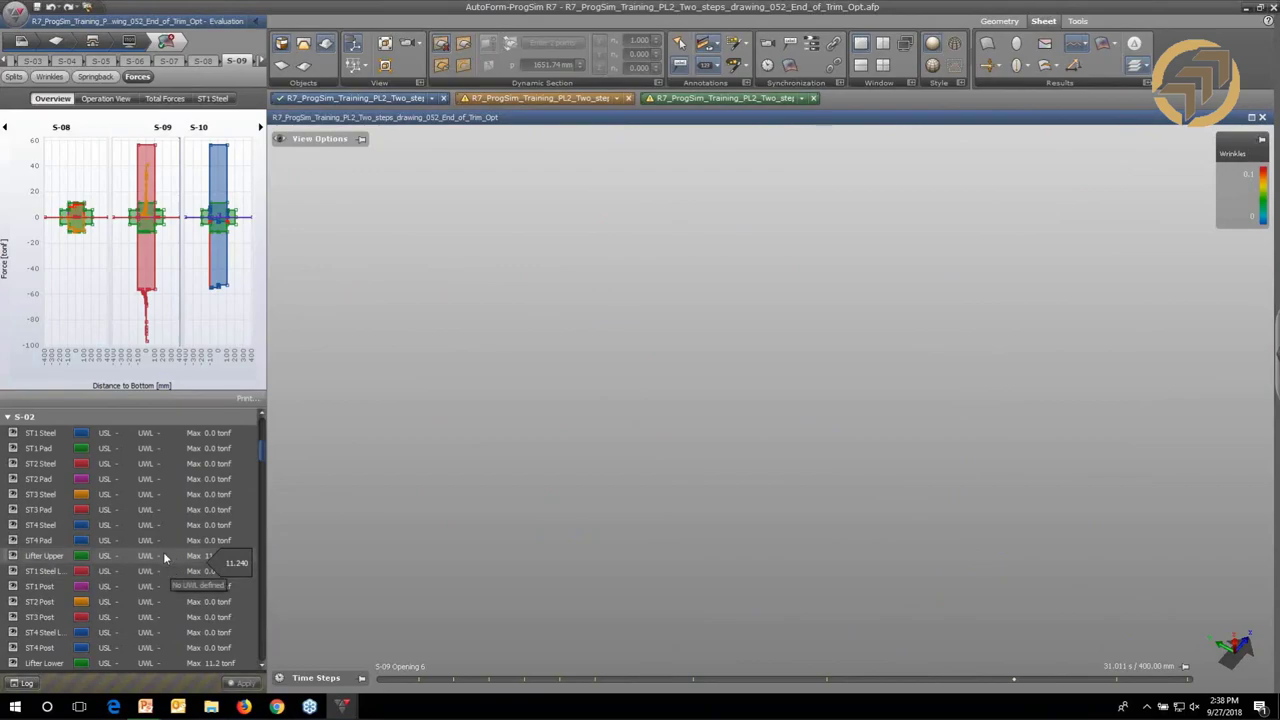
# Show the S-07 forces in Operation View and check the entries for ST1 Pad, Lifter Upper, lower ST1 Steel and ST1 Post.
pyautogui.click(100, 99)
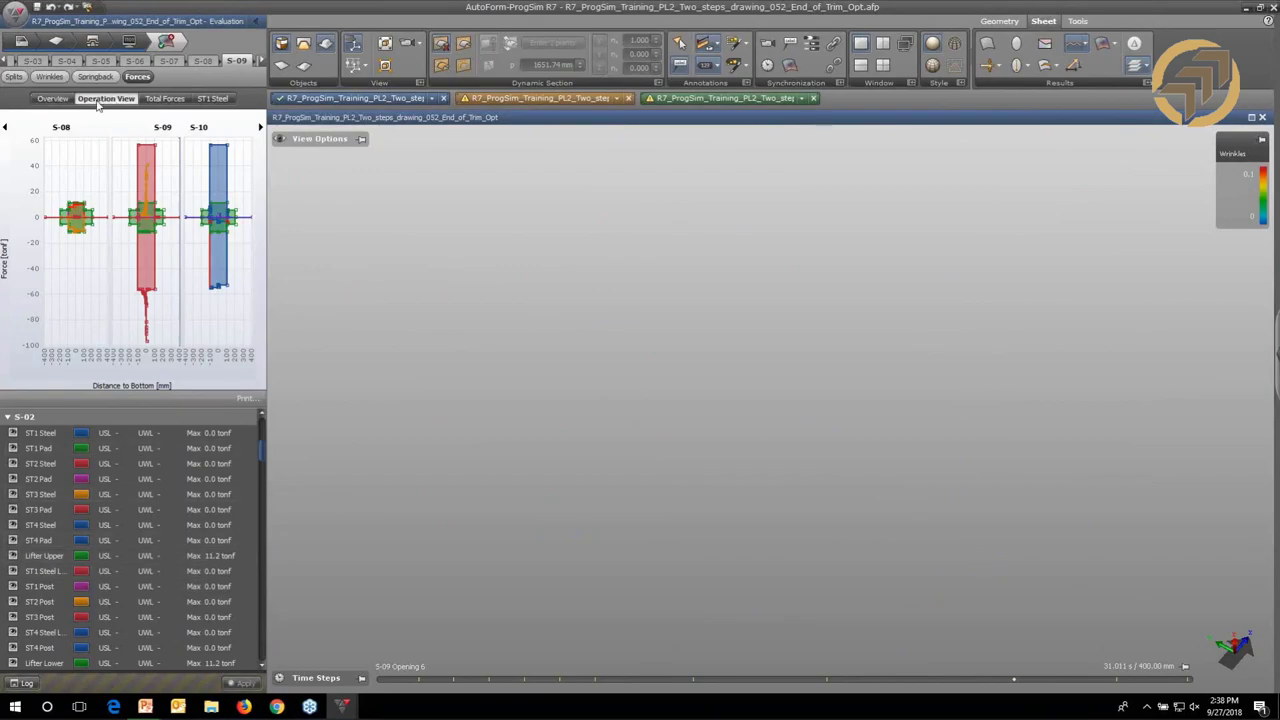
pyautogui.click(170, 61)
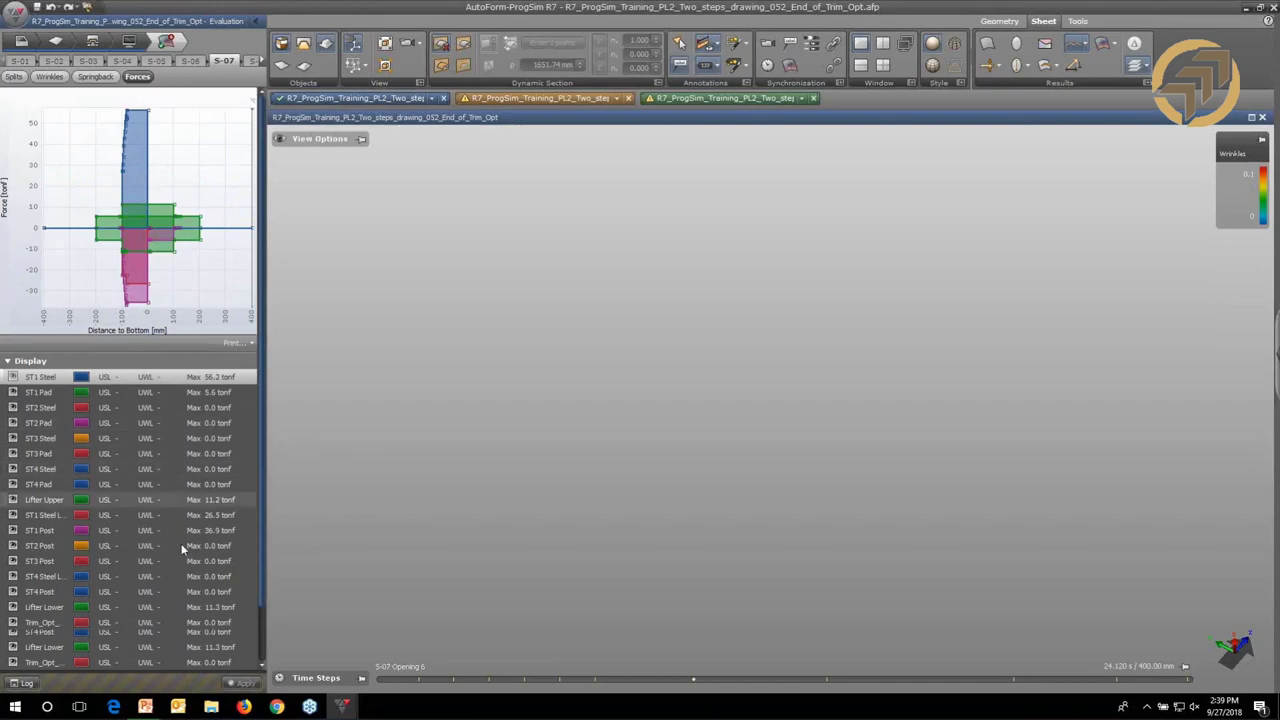
pyautogui.click(232, 370)
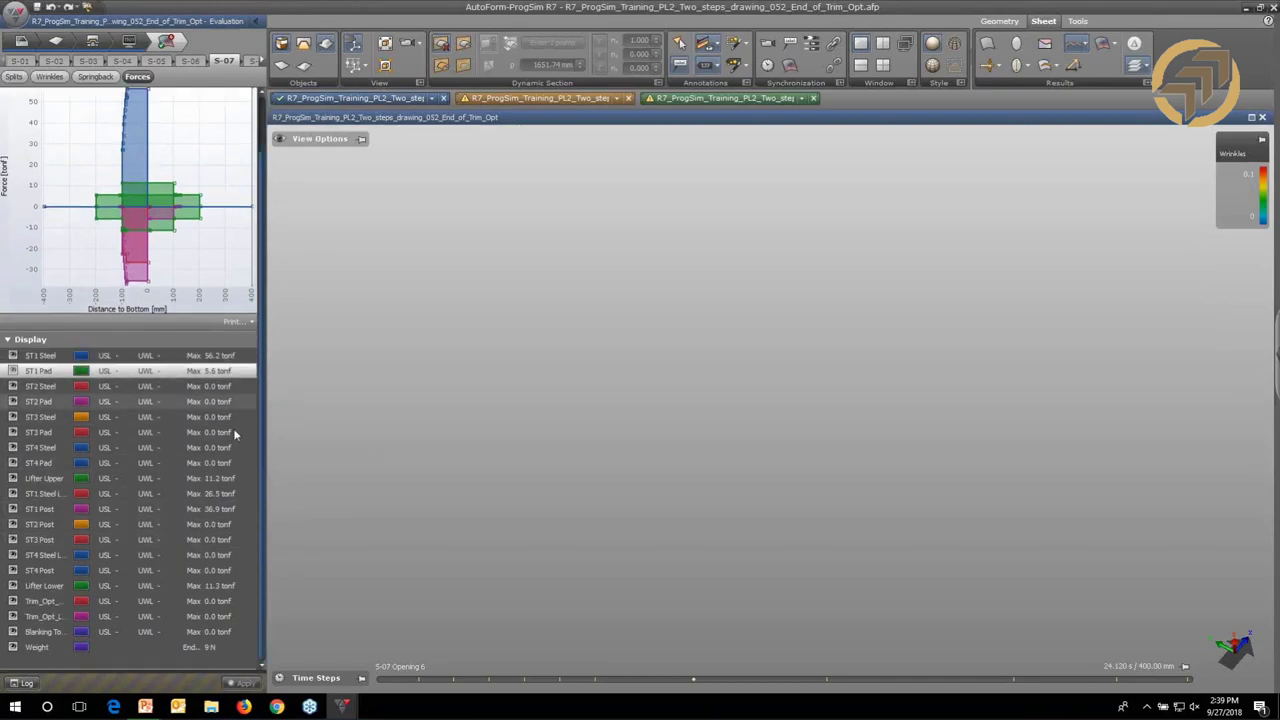
pyautogui.click(220, 478)
pyautogui.click(216, 493)
pyautogui.click(215, 509)
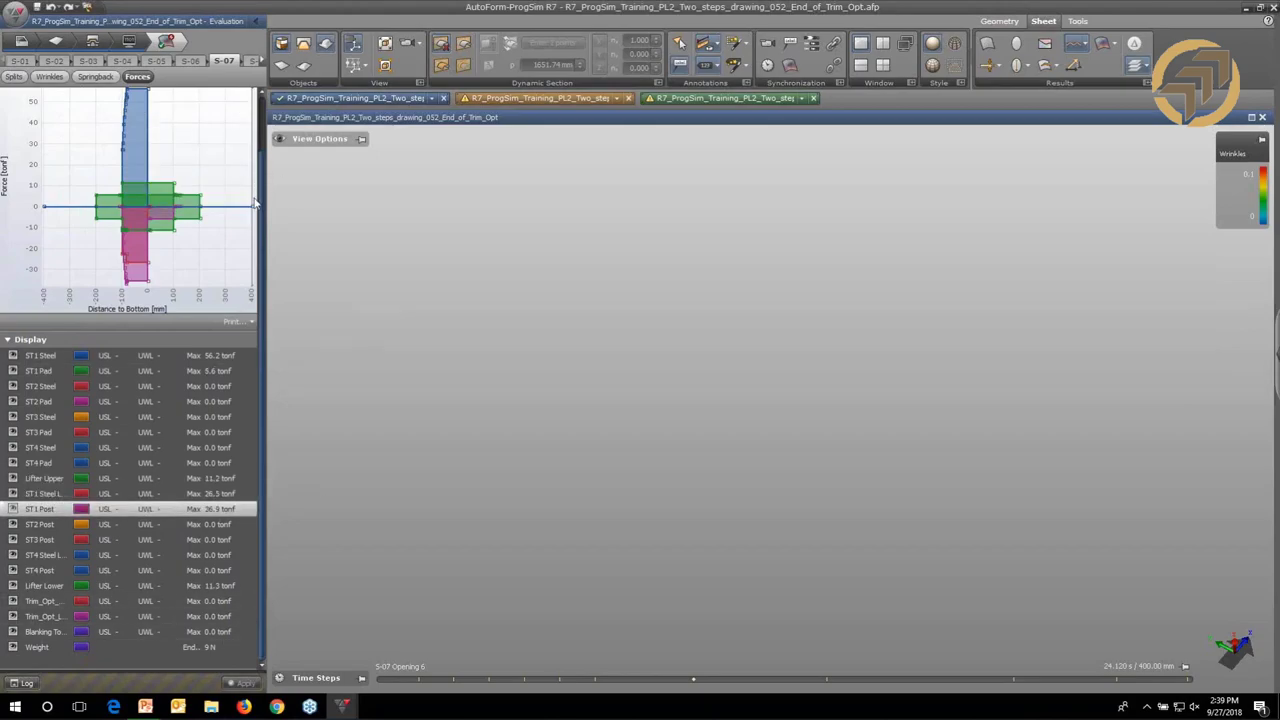
pyautogui.scroll(2, 263, 206)
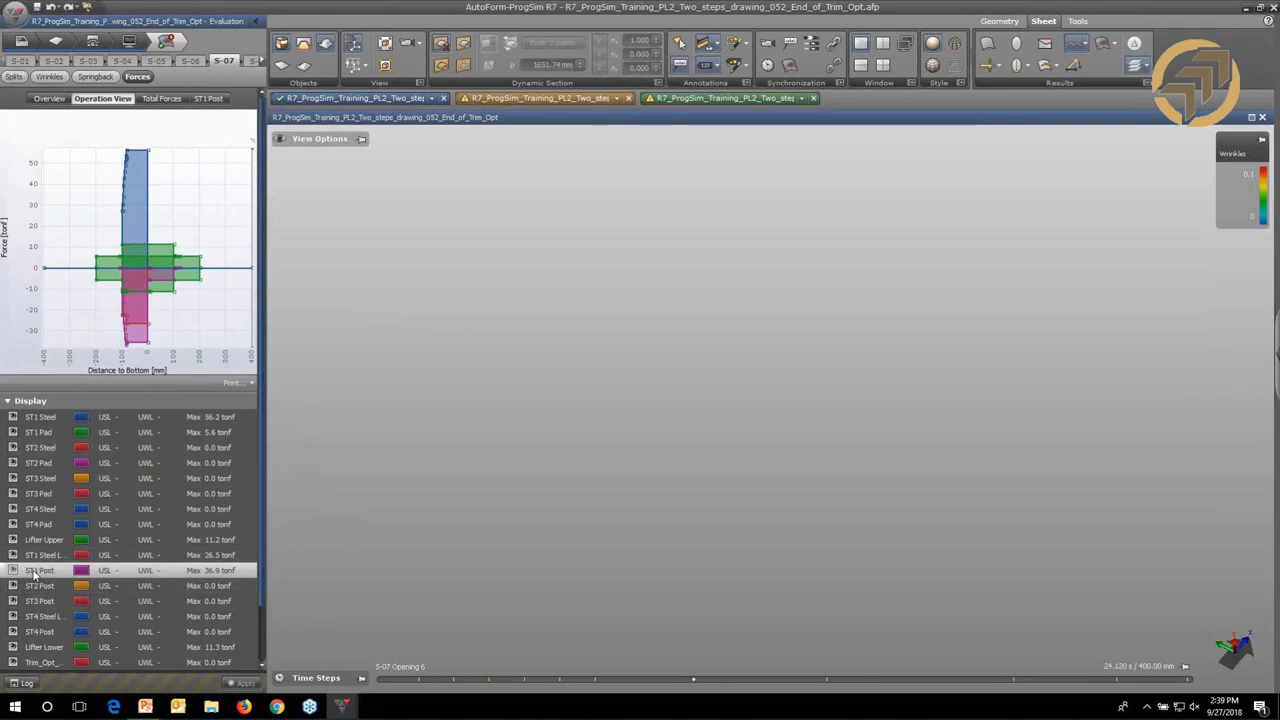
# Plot the ST1 Pad tool forces in working direction at S-07 and read the force breakdown at the curve's peak.
pyautogui.click(181, 436)
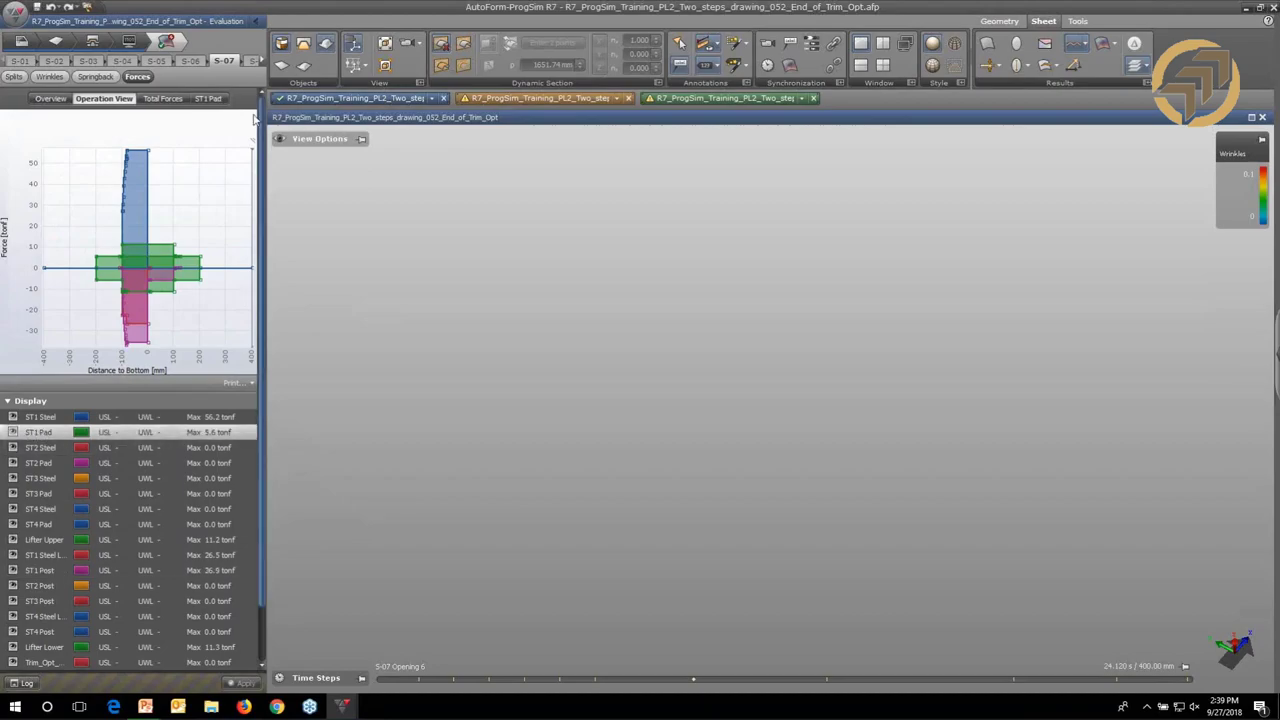
pyautogui.click(211, 99)
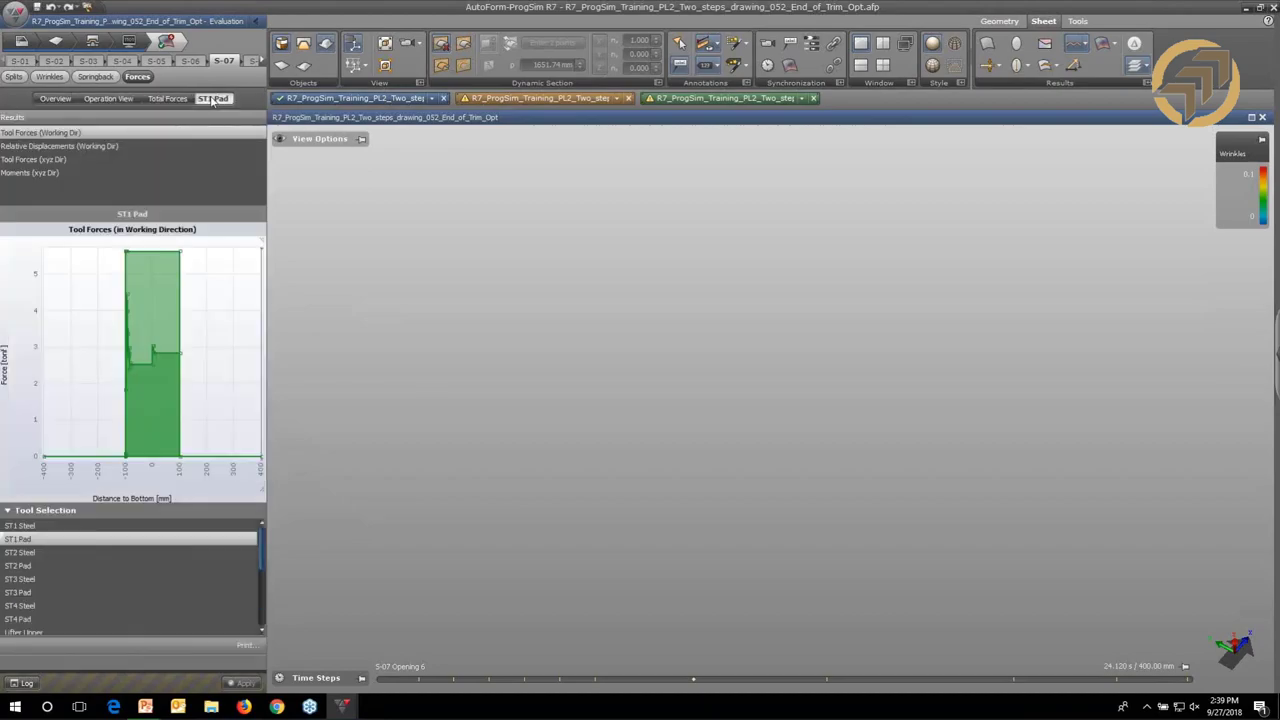
pyautogui.moveTo(107, 452)
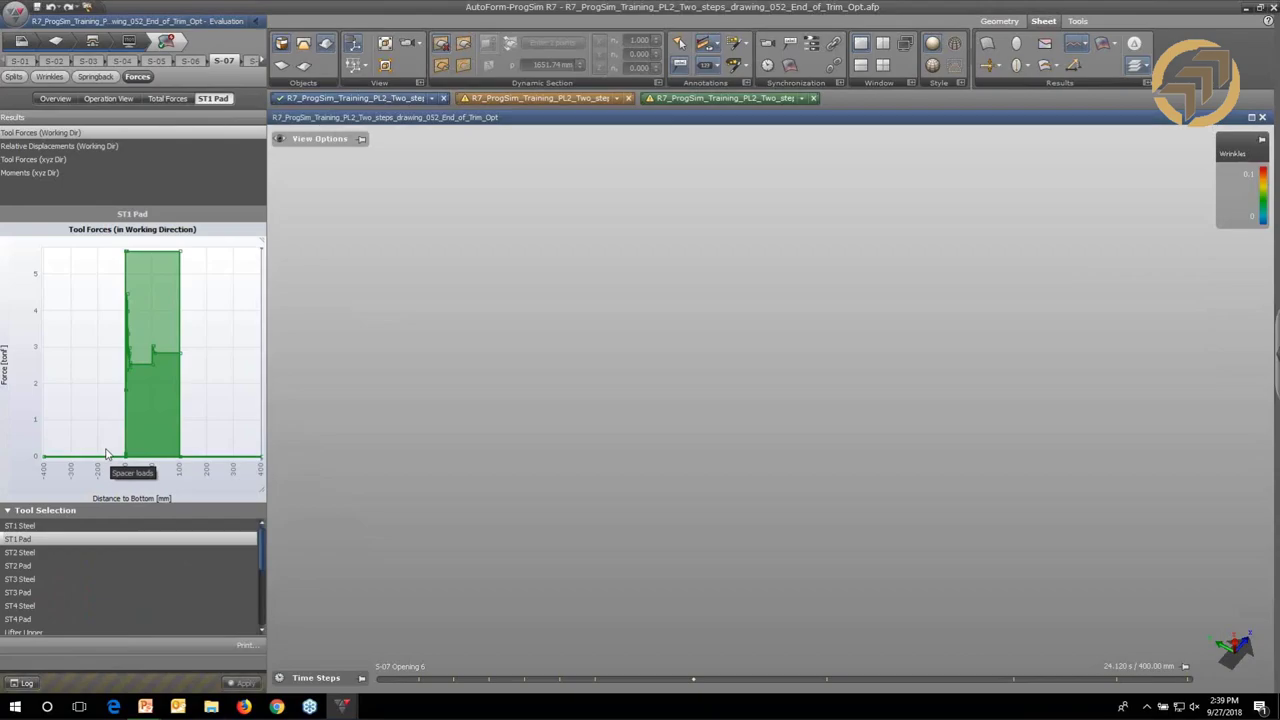
pyautogui.moveTo(123, 302)
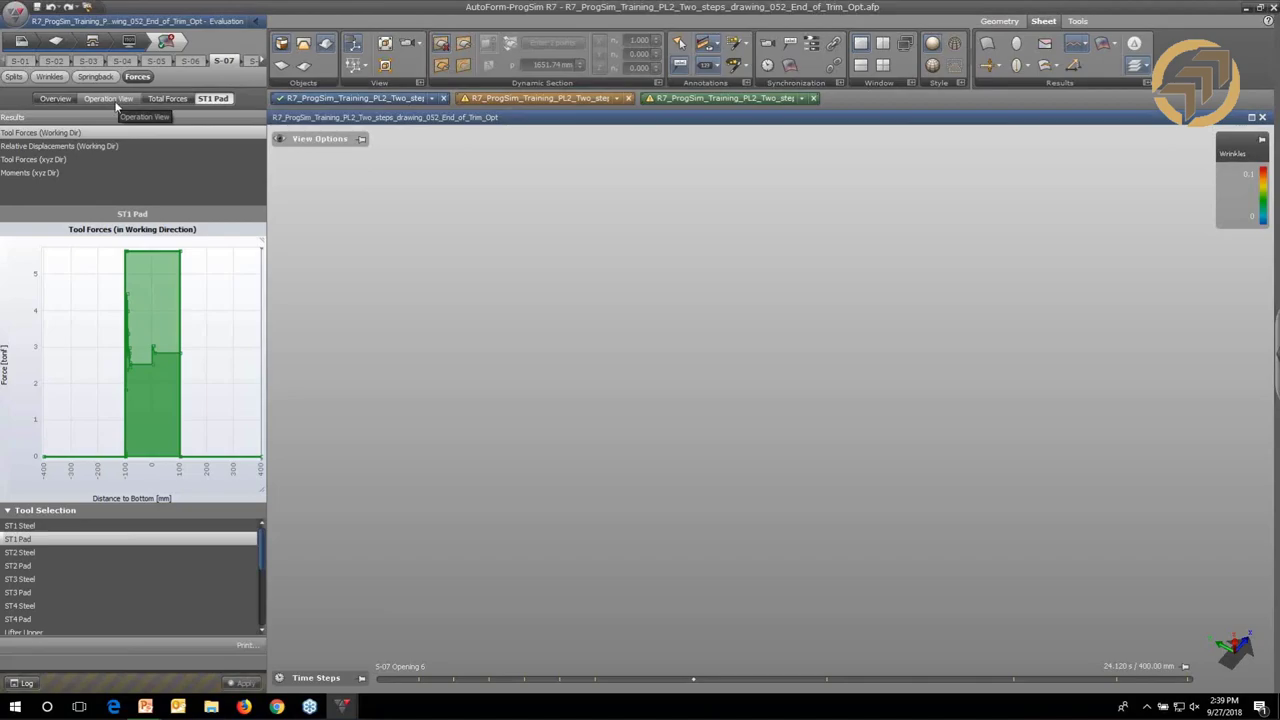
pyautogui.moveTo(125, 249)
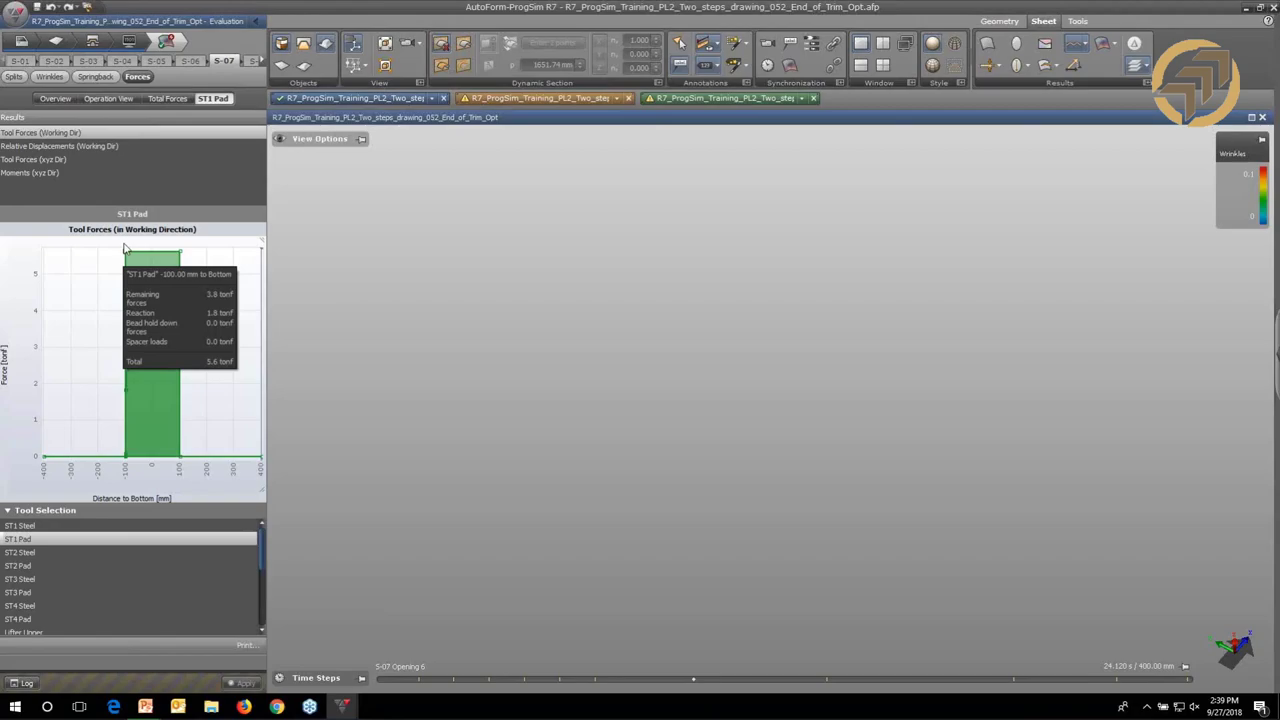
# Plot the total ram and bed forces at S-11 and view the finished part from several angles.
pyautogui.click(106, 100)
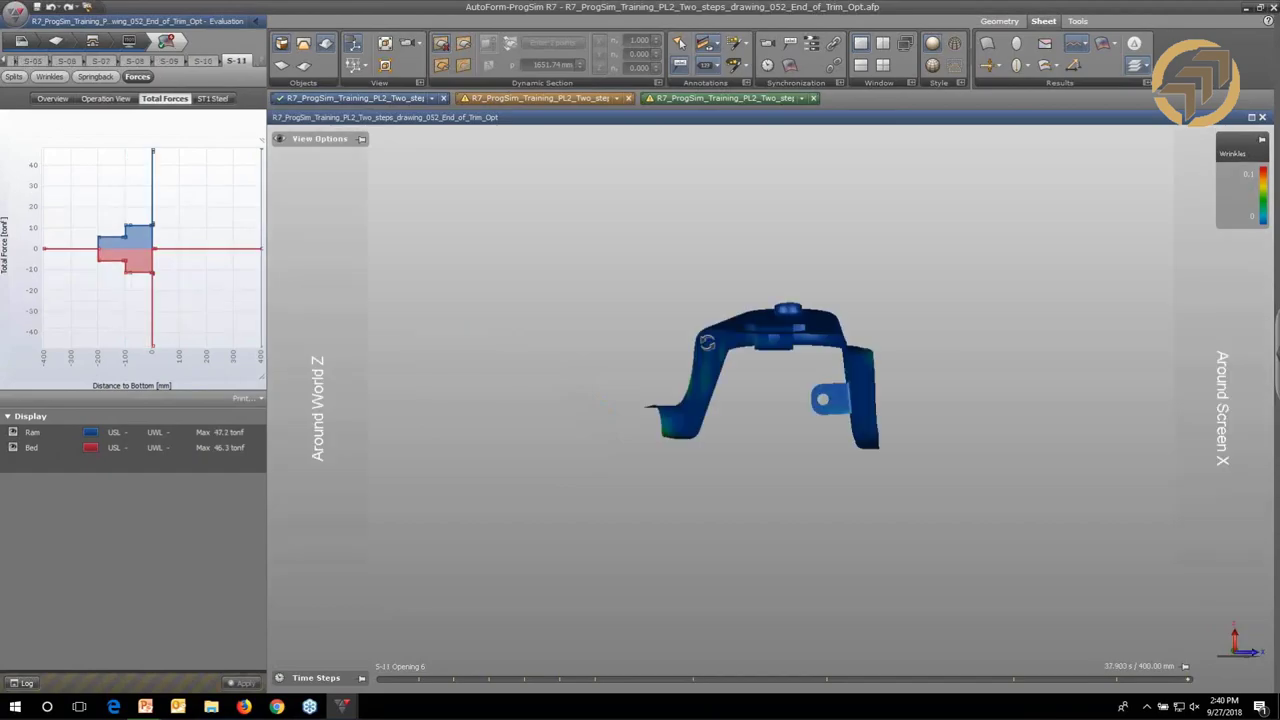
pyautogui.moveTo(707, 341); pyautogui.dragTo(740, 240)
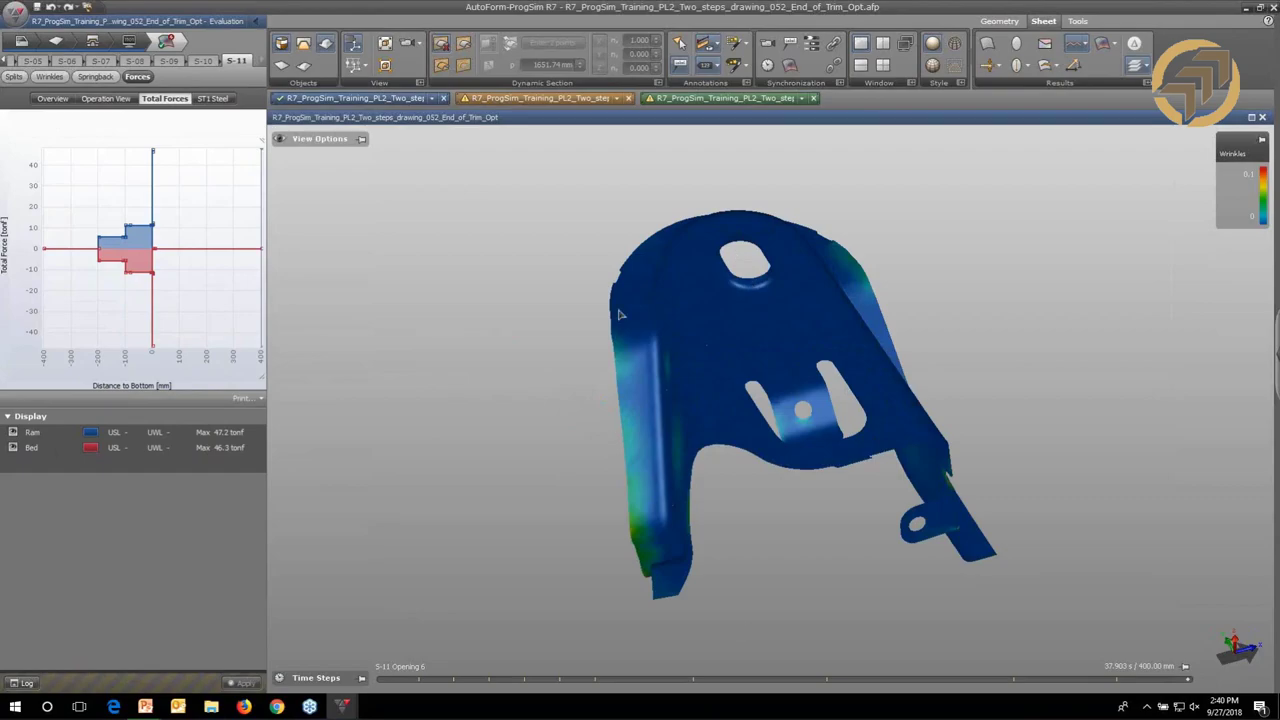
pyautogui.moveTo(906, 496); pyautogui.dragTo(802, 498)
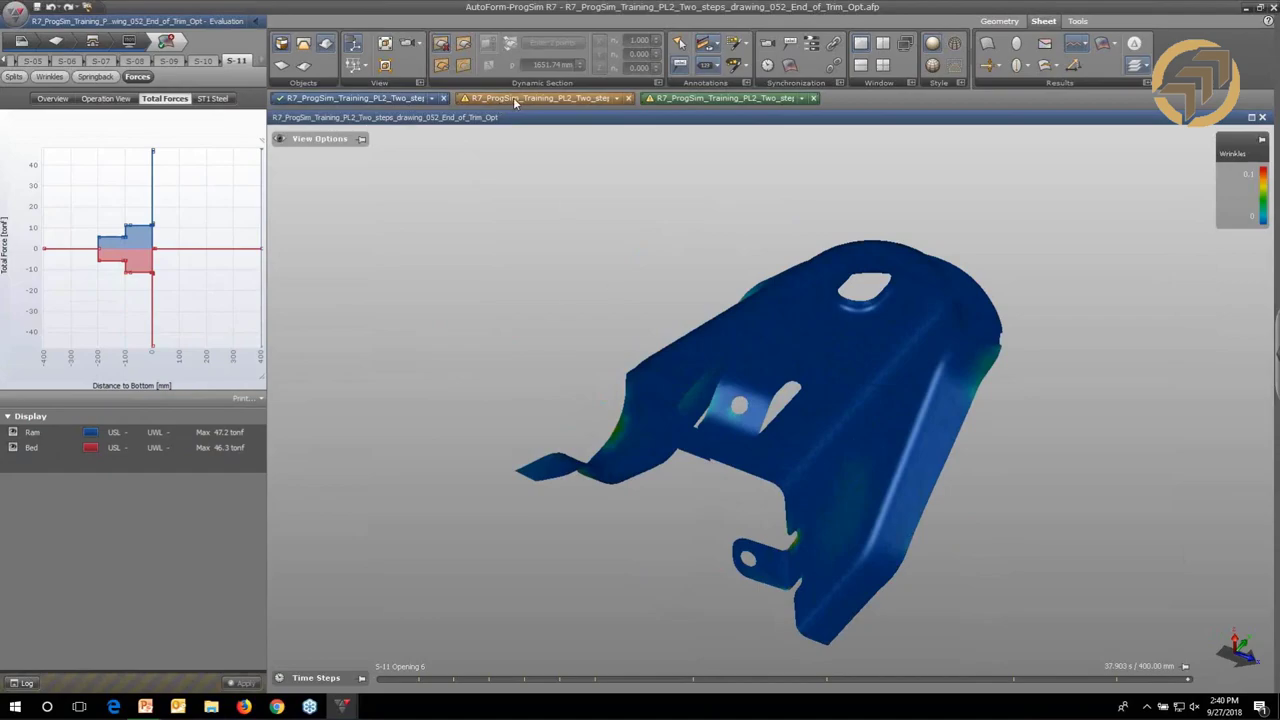
# Display the Trimline Optimization setup of the Two_steps_drawing_052_End_of_Trim_Opt simulation.
pyautogui.click(397, 100)
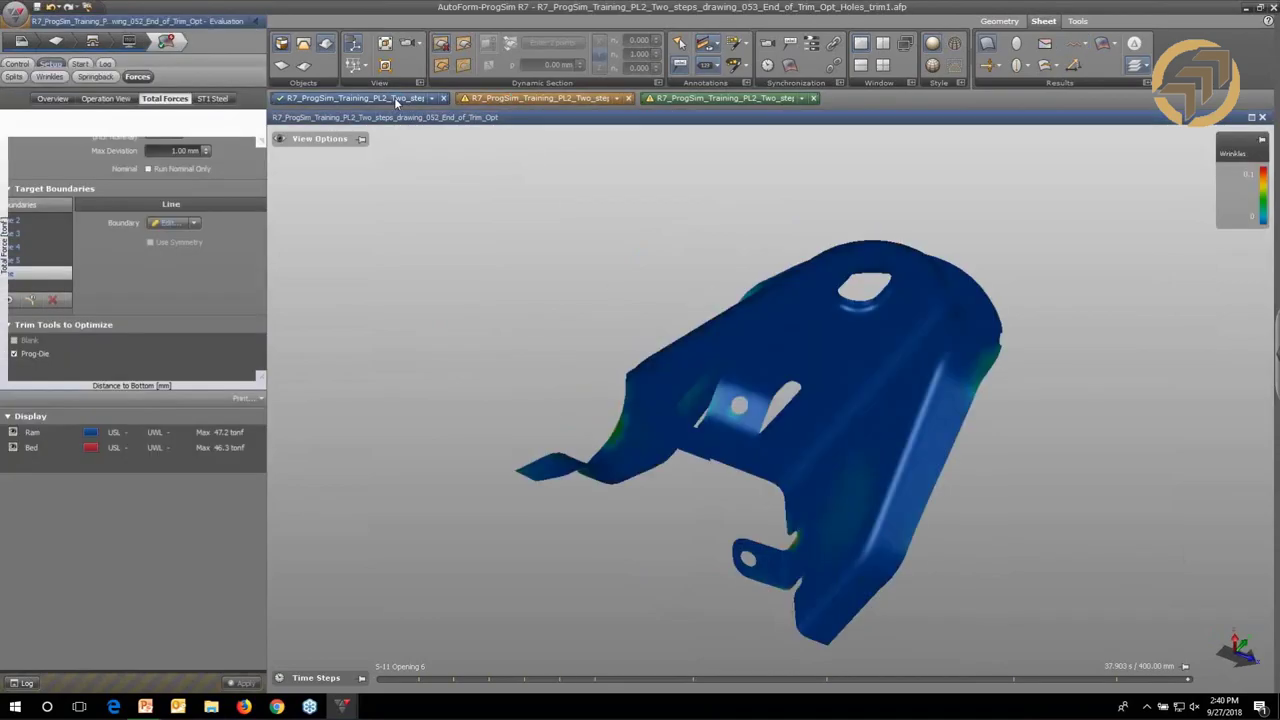
pyautogui.click(126, 41)
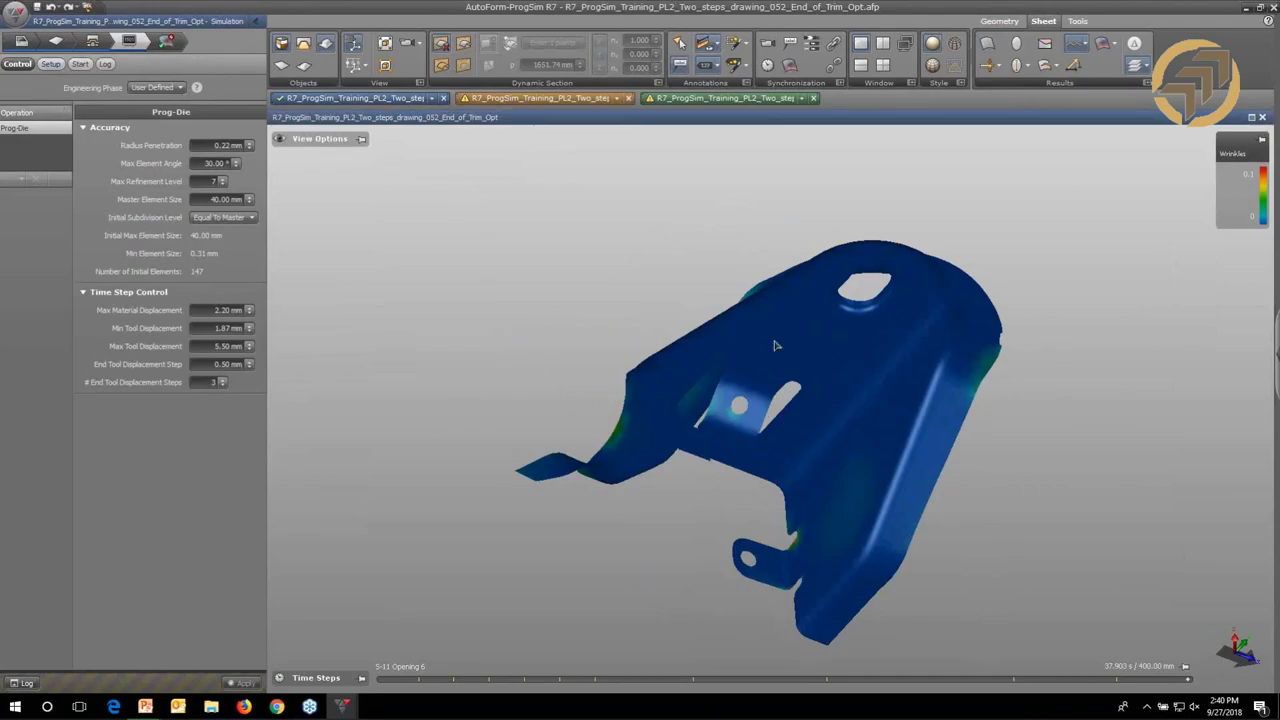
pyautogui.click(50, 64)
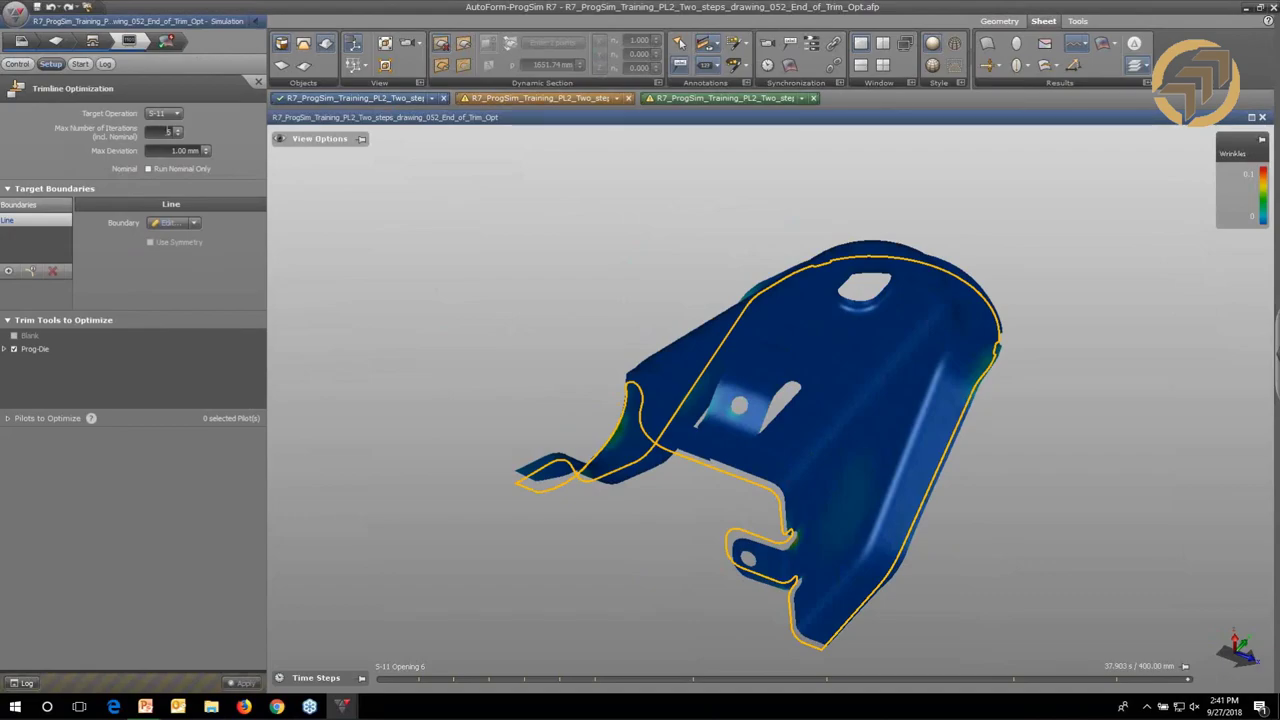
# Switch to the 053_End_of_Trim_Opt_Holes_trim1 simulation, expand its trim targets, and compare the U-shaped slot with its target line.
pyautogui.click(704, 99)
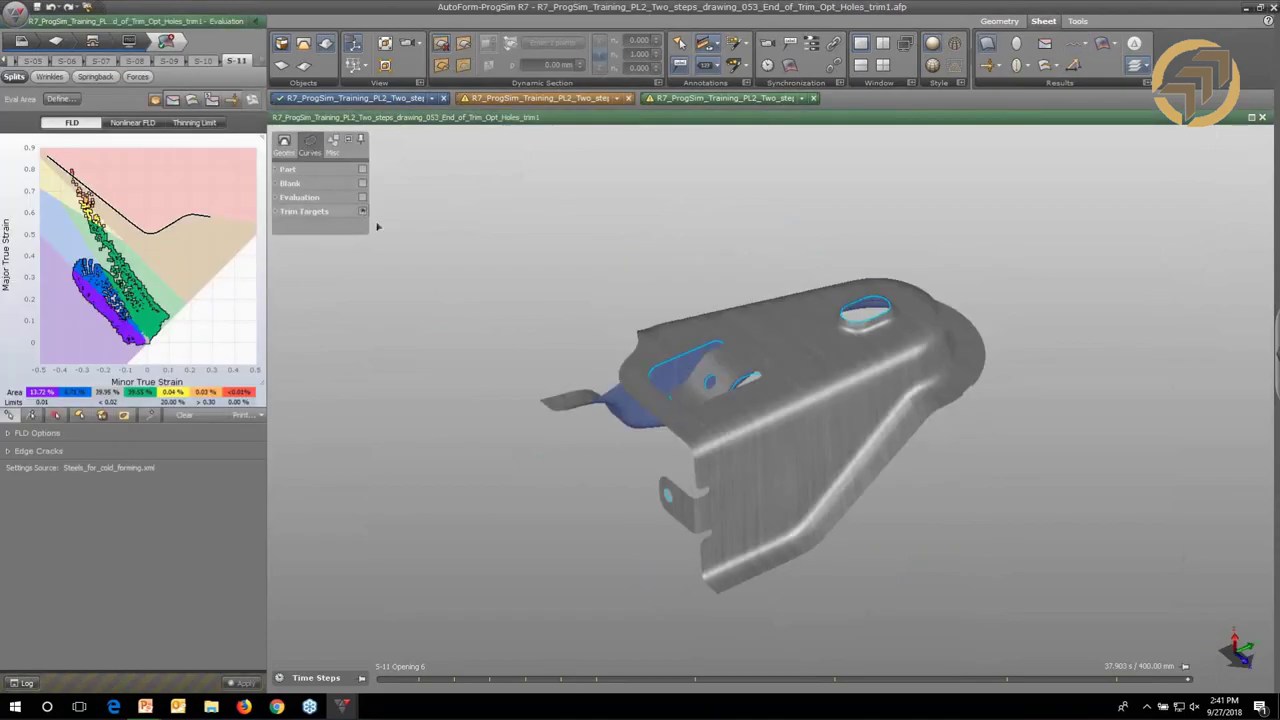
pyautogui.moveTo(378, 226); pyautogui.dragTo(270, 219, button='right')
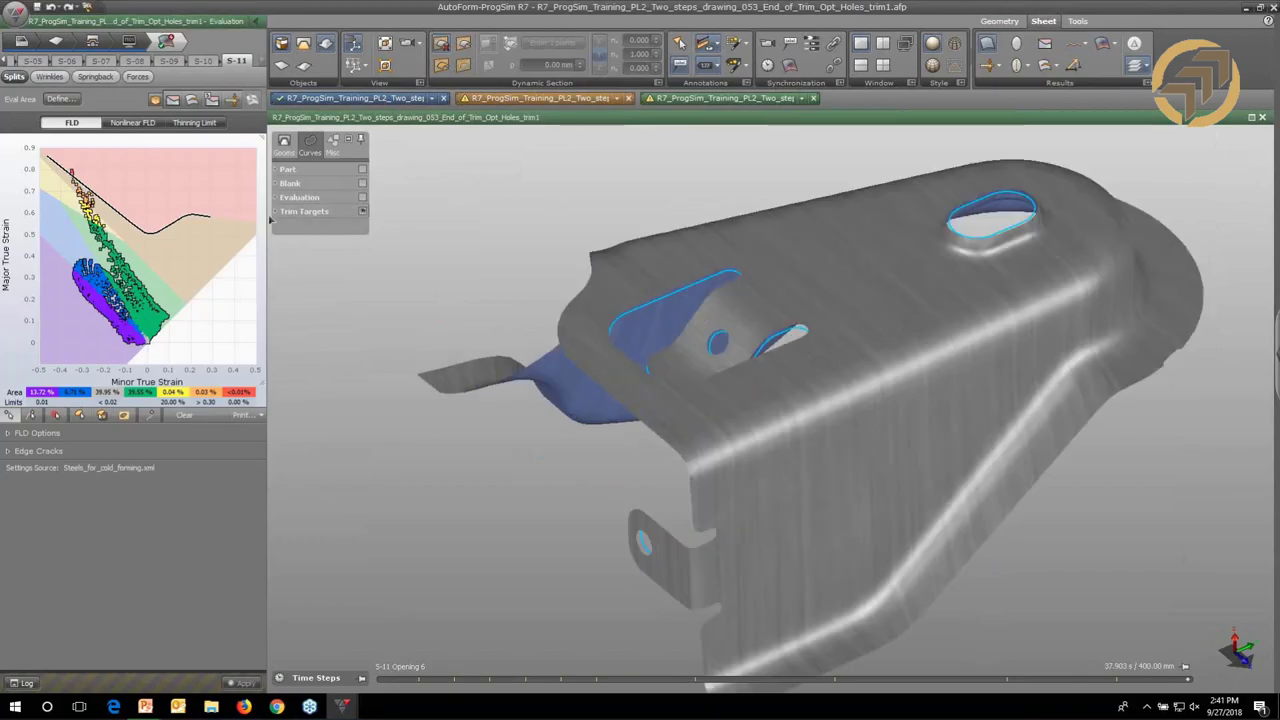
pyautogui.click(275, 211)
pyautogui.moveTo(660, 420); pyautogui.dragTo(715, 467)
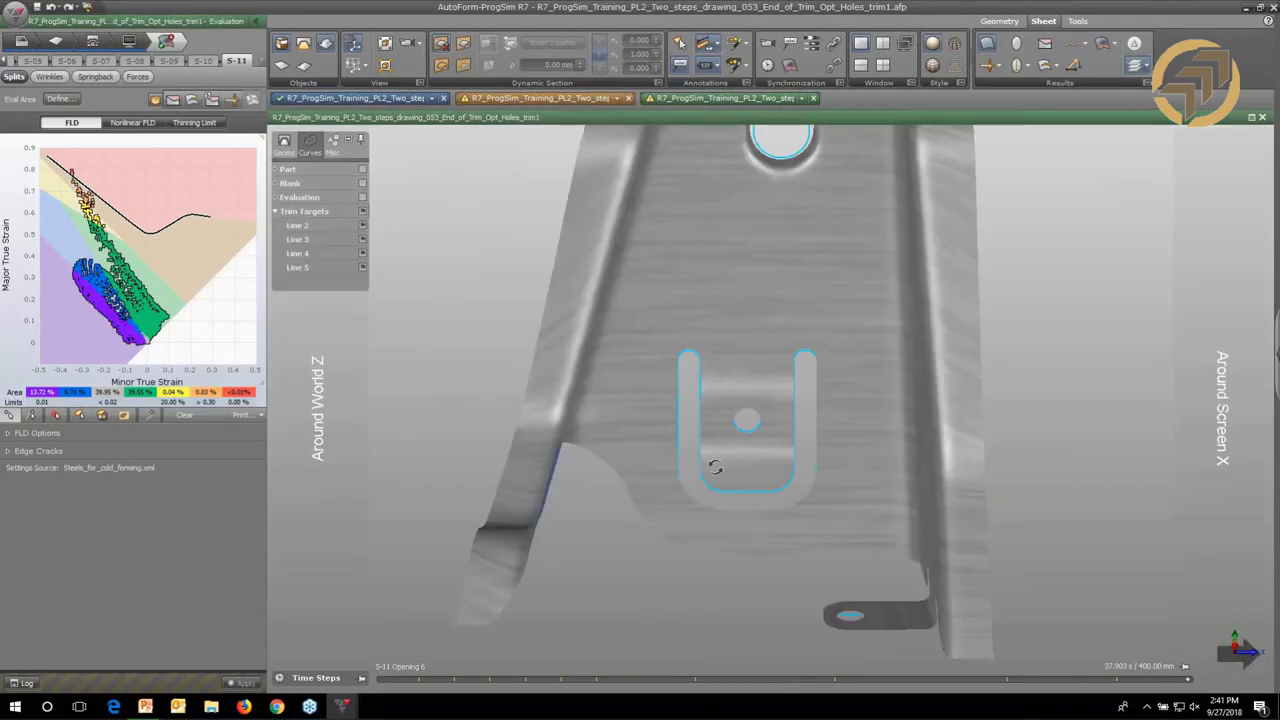
pyautogui.moveTo(715, 467); pyautogui.dragTo(723, 378, button='middle')
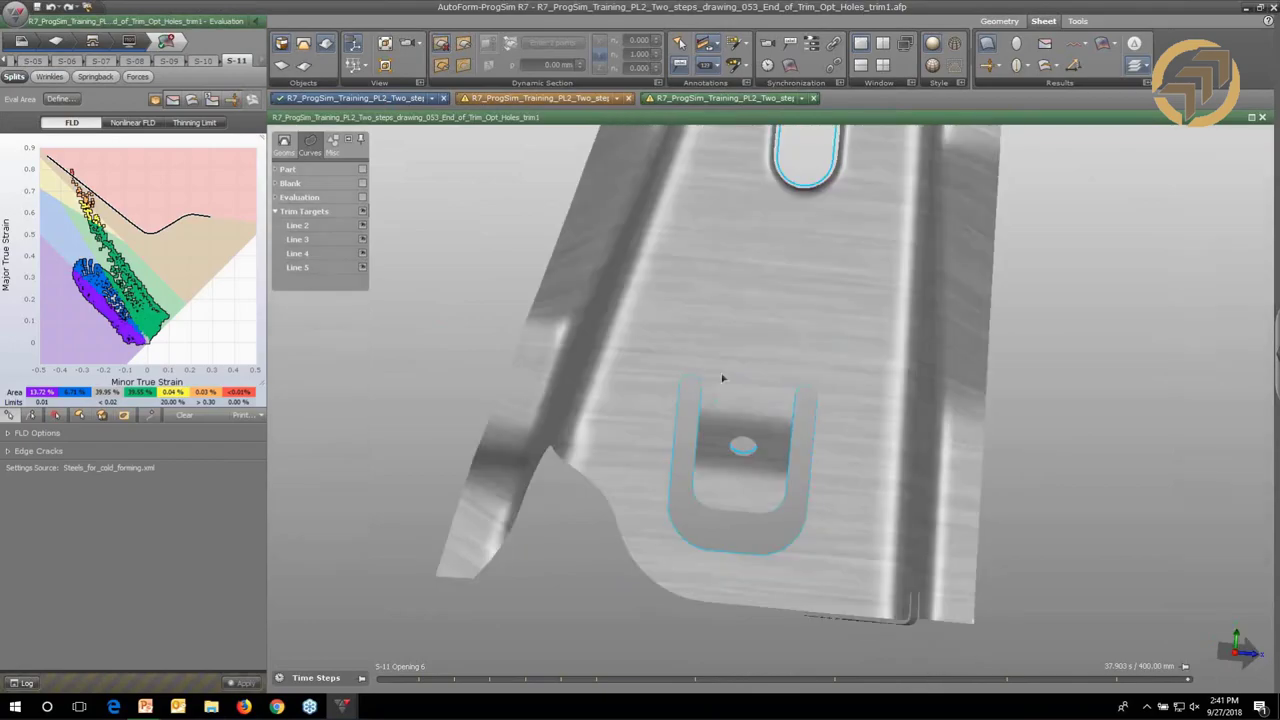
# Examine the oblong collar hole's edge against its trim target line from the side and from above.
pyautogui.scroll(5, 814, 289)
pyautogui.moveTo(791, 316); pyautogui.dragTo(843, 311, button='middle')
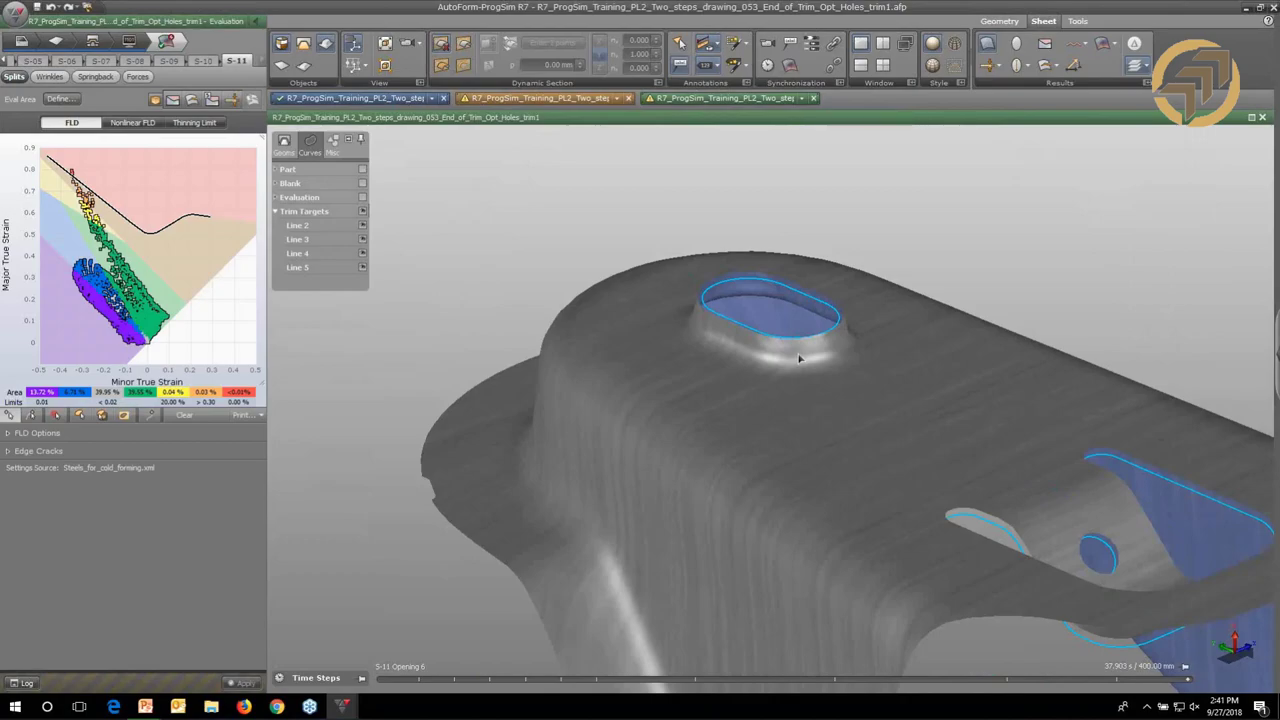
pyautogui.moveTo(799, 358); pyautogui.dragTo(768, 413, button='middle')
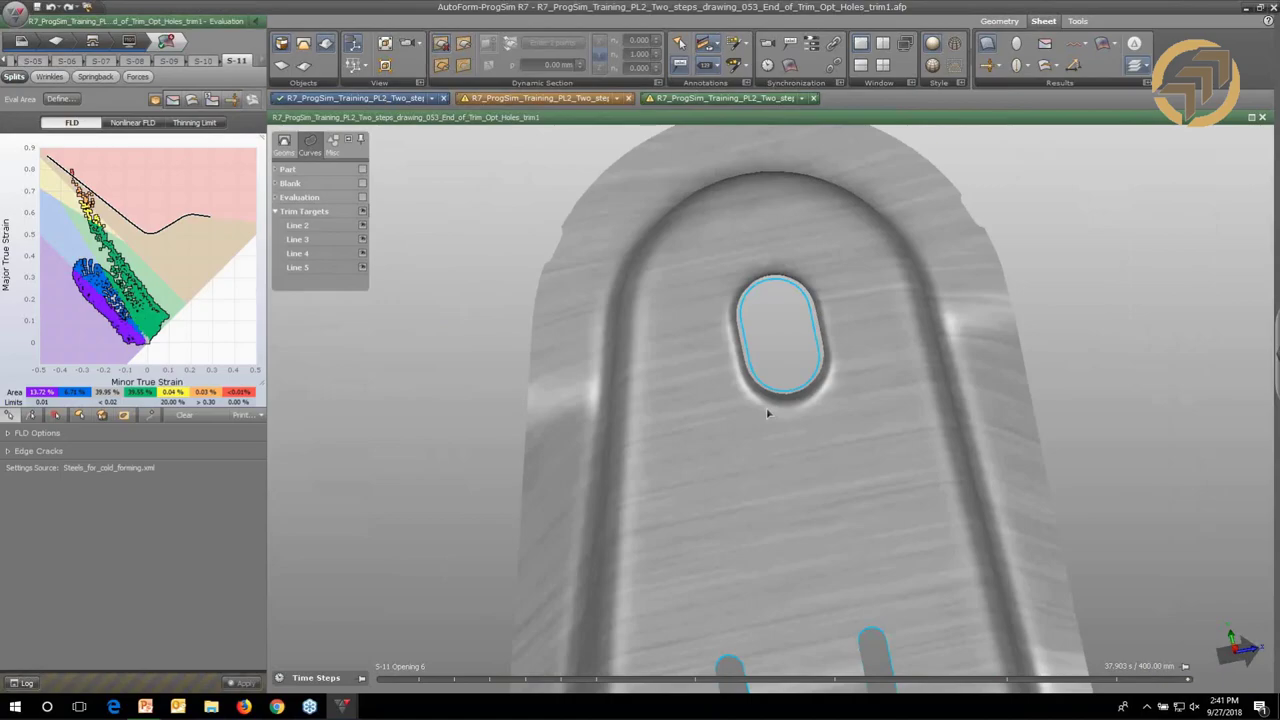
pyautogui.scroll(3, 768, 413)
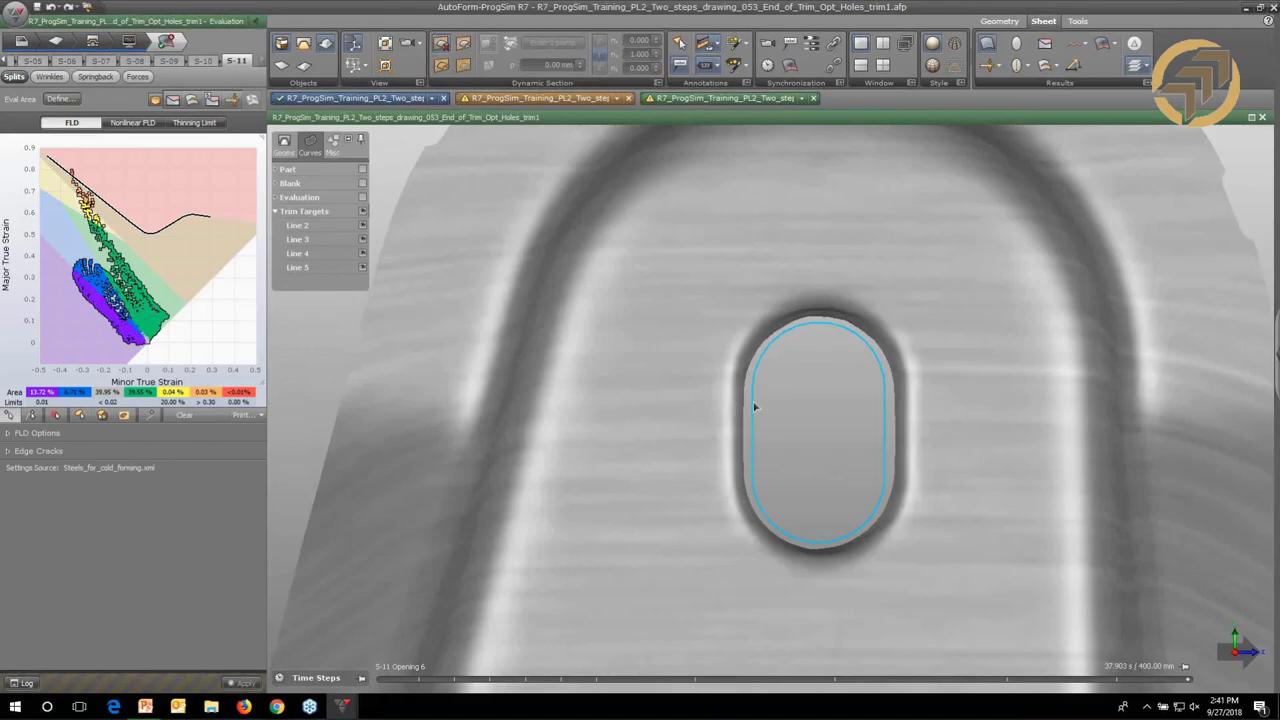
pyautogui.moveTo(755, 406); pyautogui.dragTo(705, 346, button='middle')
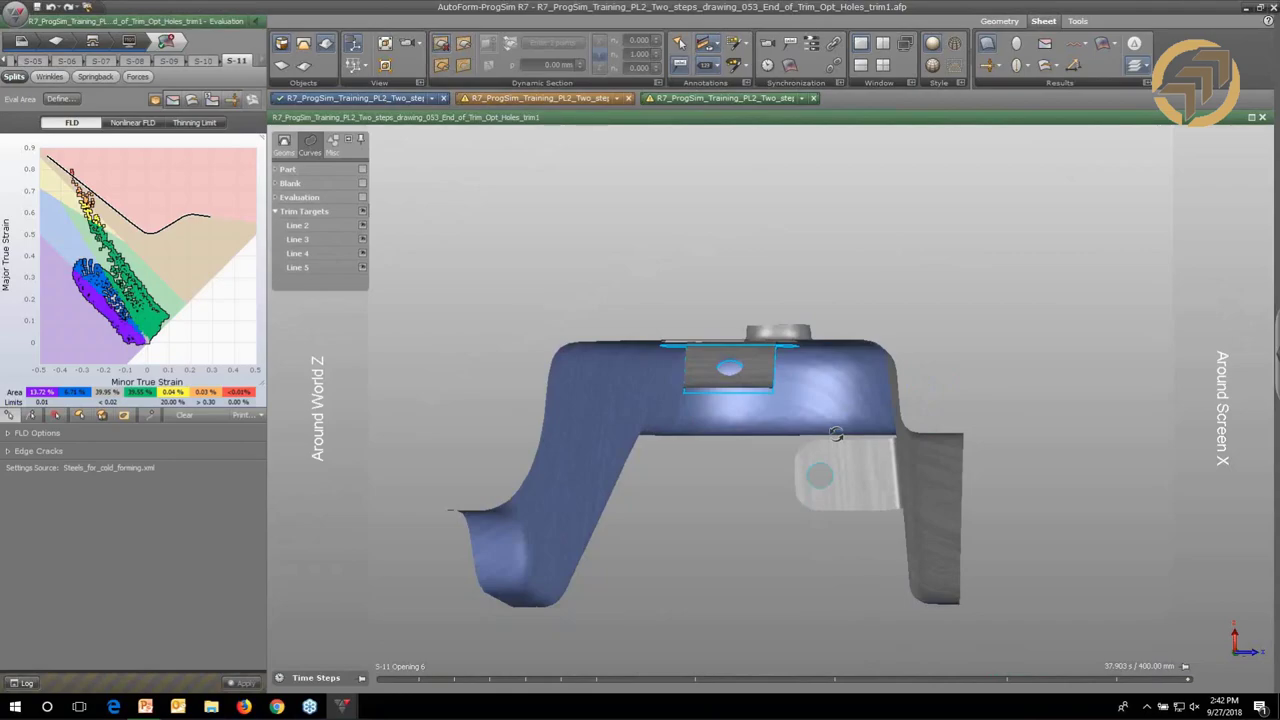
# Check the remaining hole targets around the part, and show the Trimline Optimization setup of the 053 Holes_trim1 simulation.
pyautogui.moveTo(836, 433); pyautogui.dragTo(840, 440, button='middle')
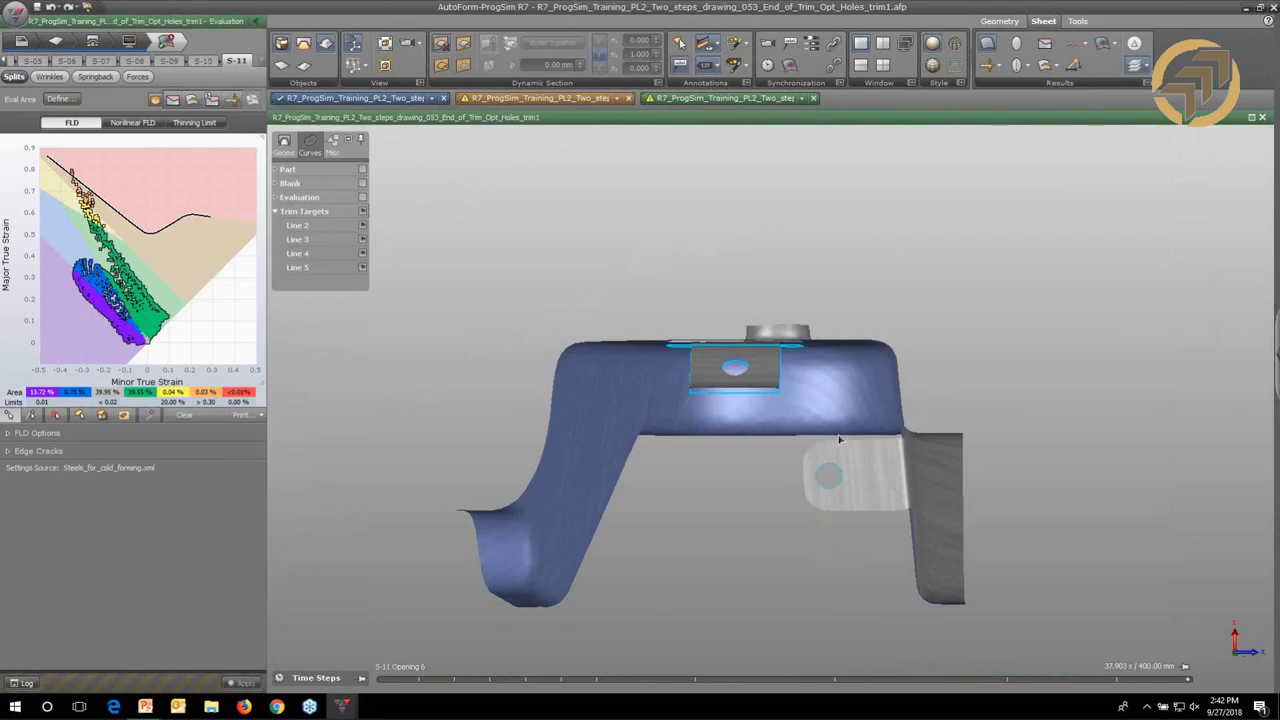
pyautogui.moveTo(840, 440); pyautogui.dragTo(810, 341, button='middle')
pyautogui.moveTo(704, 463); pyautogui.dragTo(668, 422, button='middle')
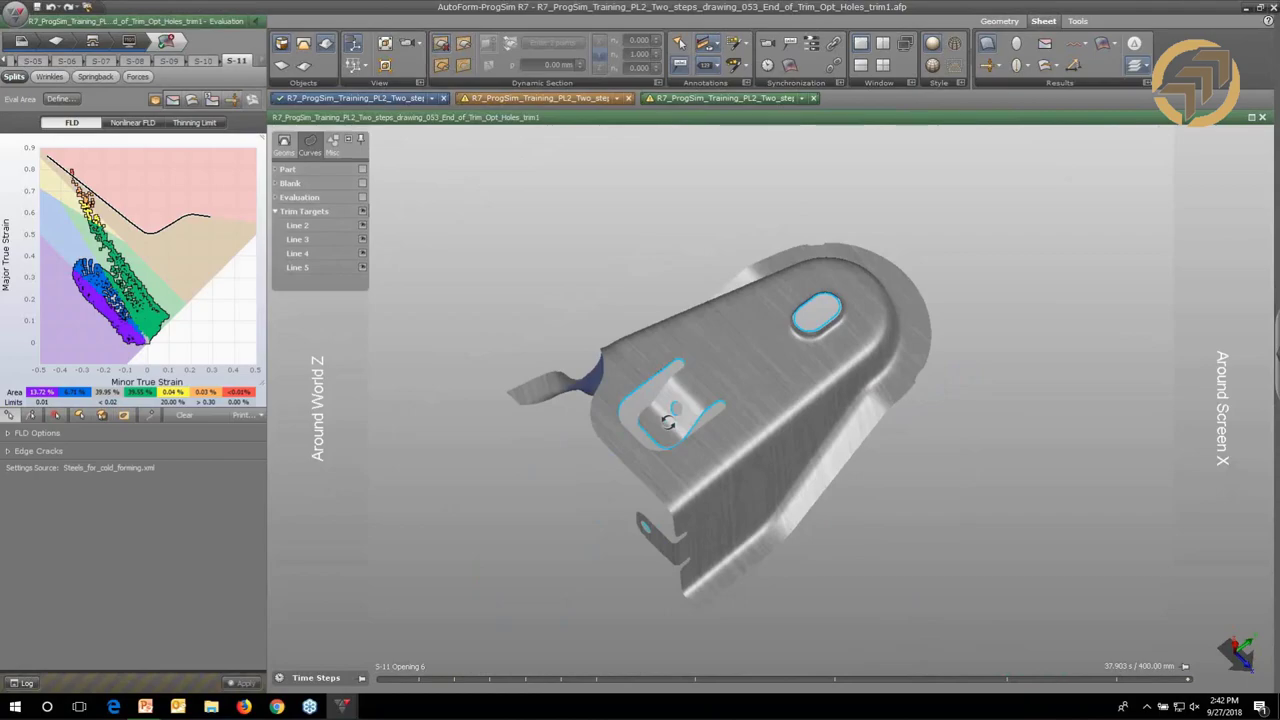
pyautogui.moveTo(668, 422); pyautogui.dragTo(760, 350, button='middle')
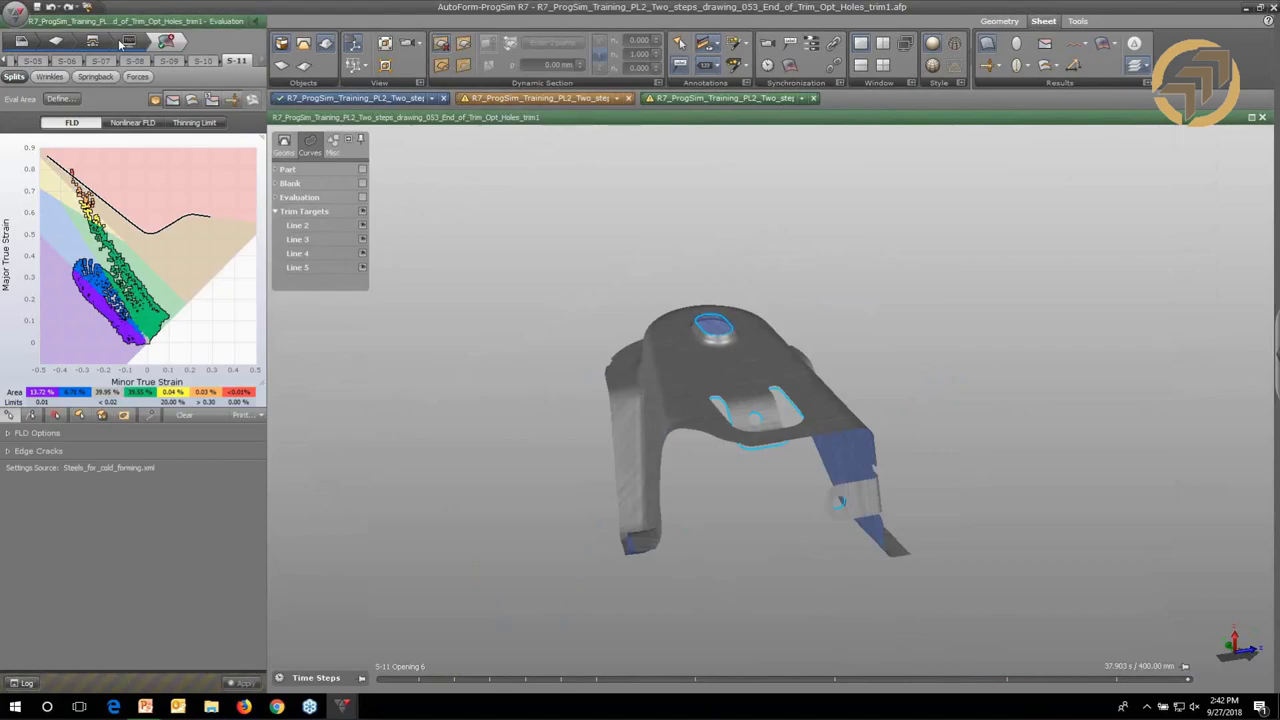
pyautogui.click(122, 42)
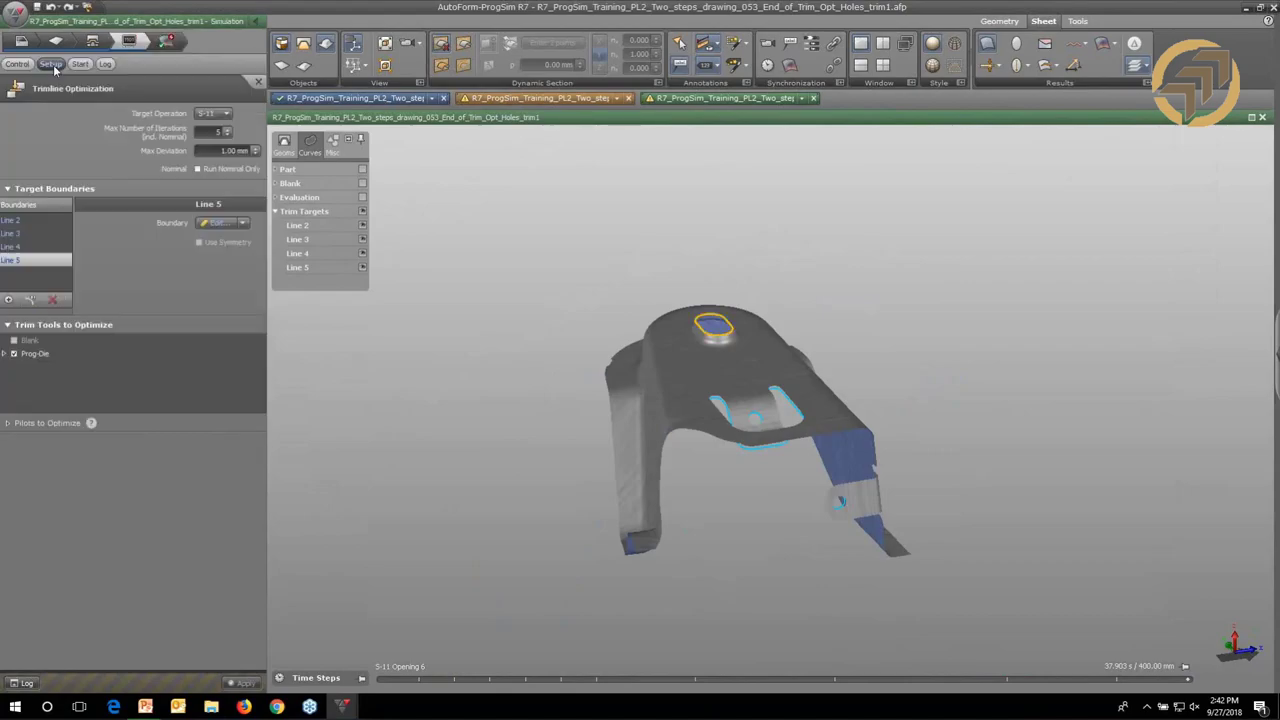
# Review the Prog-Die accuracy and time step control settings and Engineering Phase options, and inspect the part from several sides.
pyautogui.click(17, 64)
pyautogui.click(156, 87)
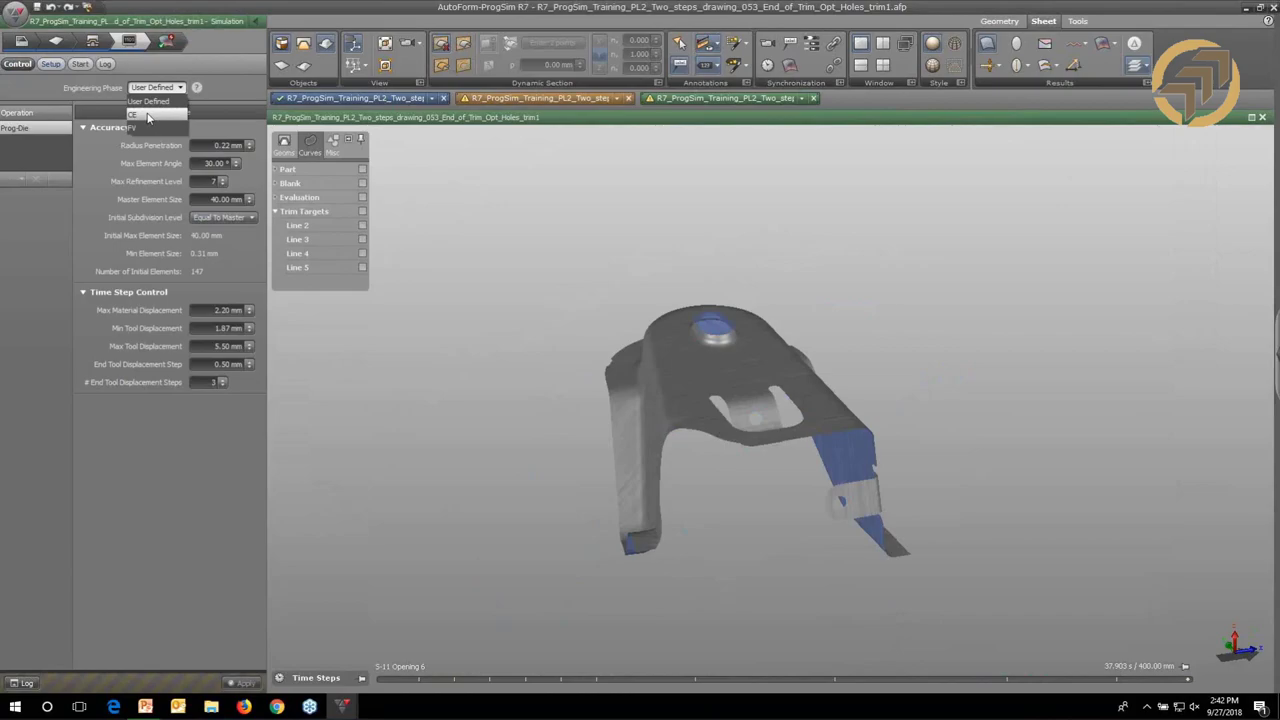
pyautogui.click(678, 356)
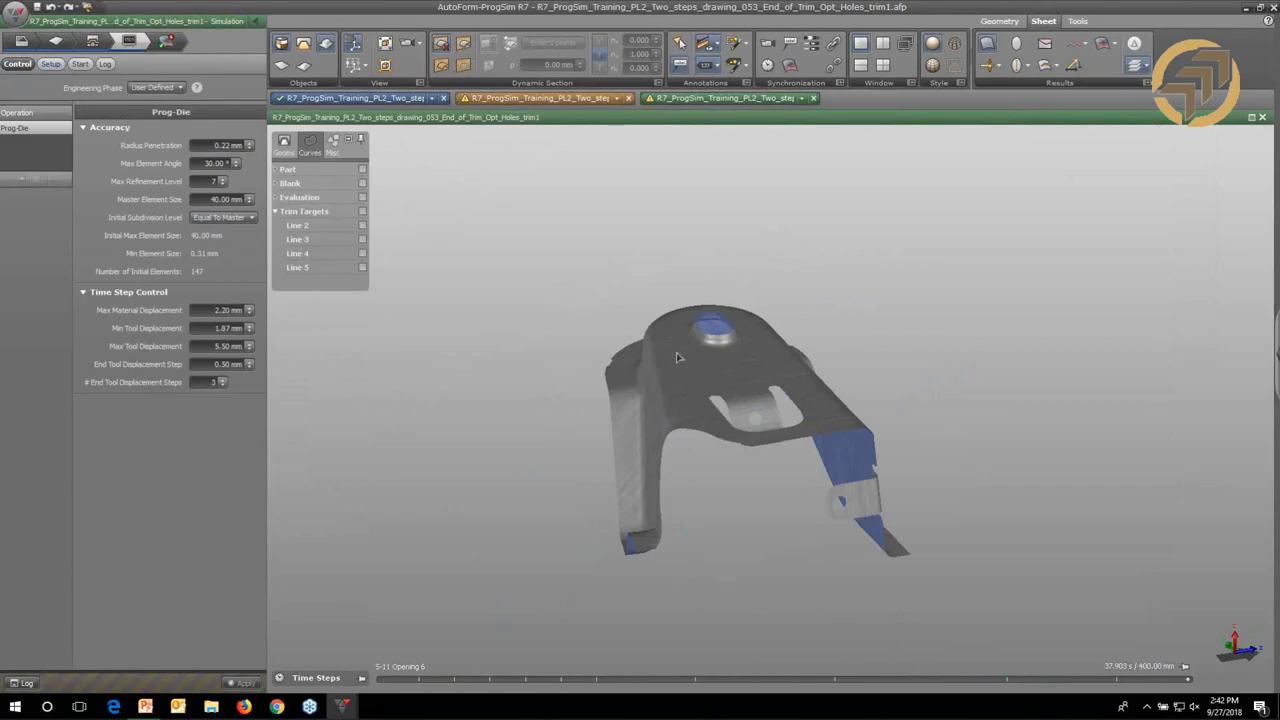
pyautogui.moveTo(677, 357); pyautogui.dragTo(713, 404)
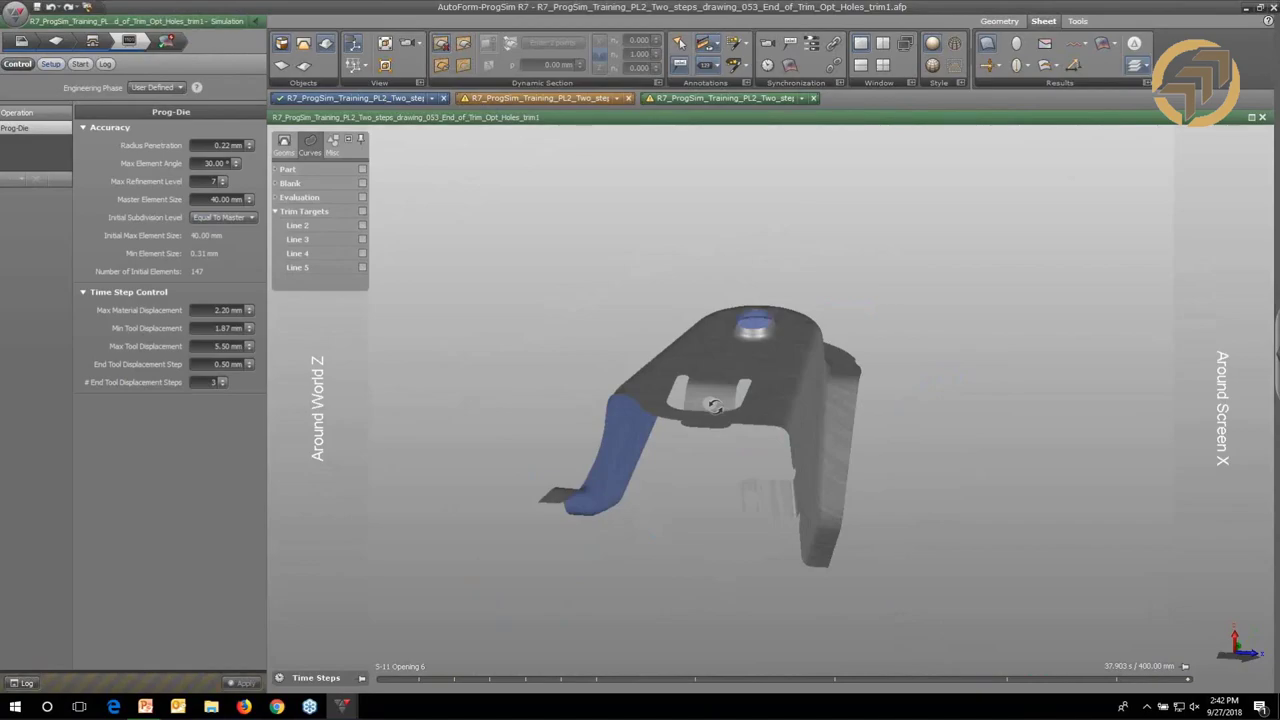
pyautogui.moveTo(713, 404); pyautogui.dragTo(738, 423)
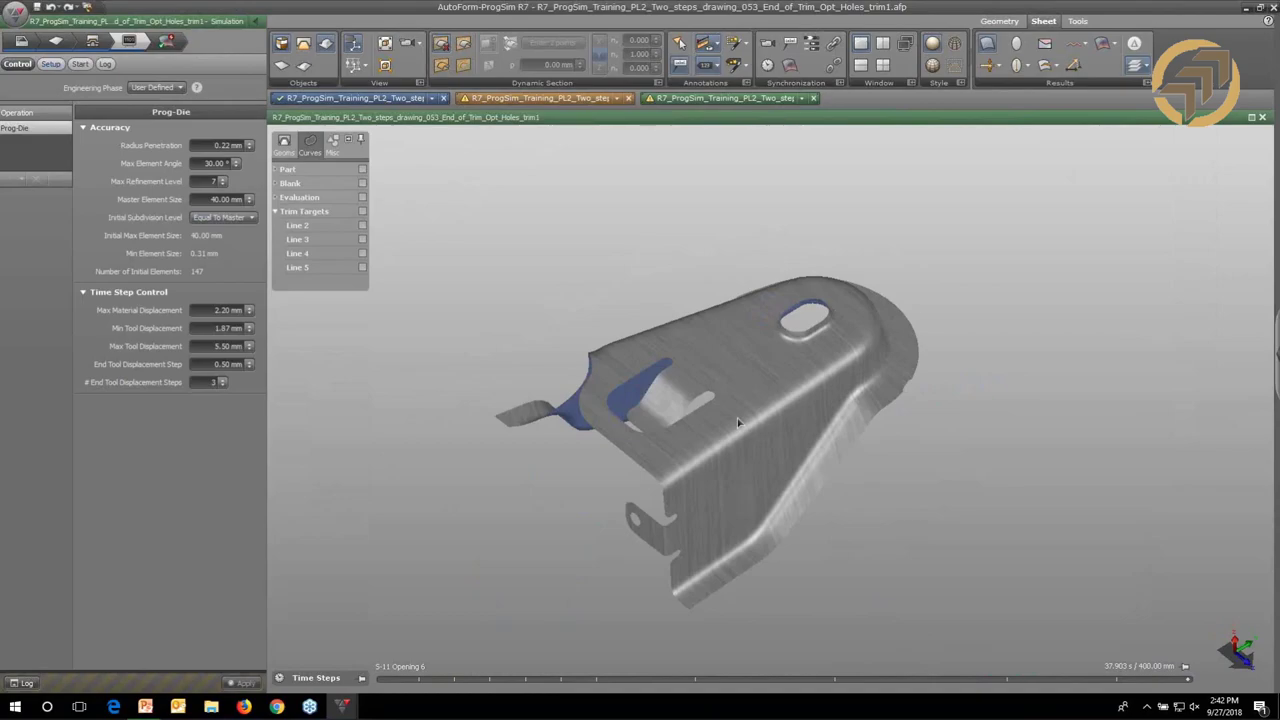
# Show the displacement in normal direction at S-11, and place the maximum labels of the tab and front edge clear of the part.
pyautogui.click(1073, 66)
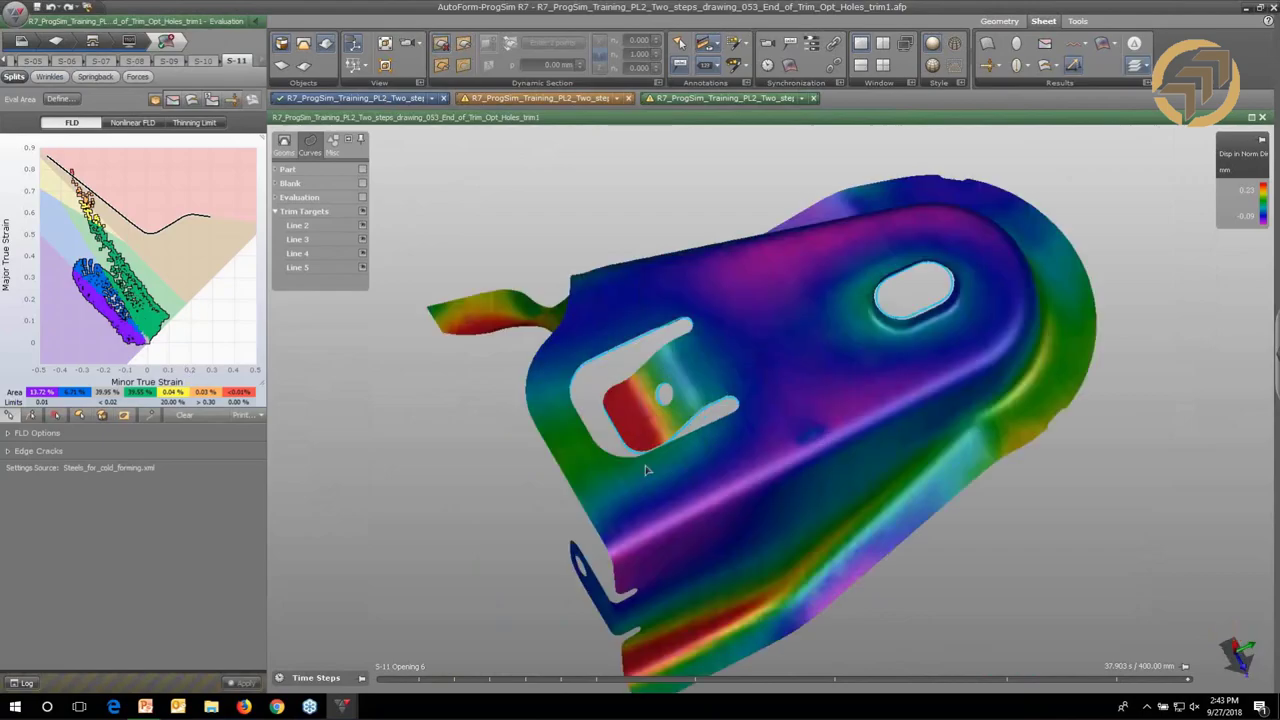
pyautogui.moveTo(637, 405); pyautogui.dragTo(563, 396)
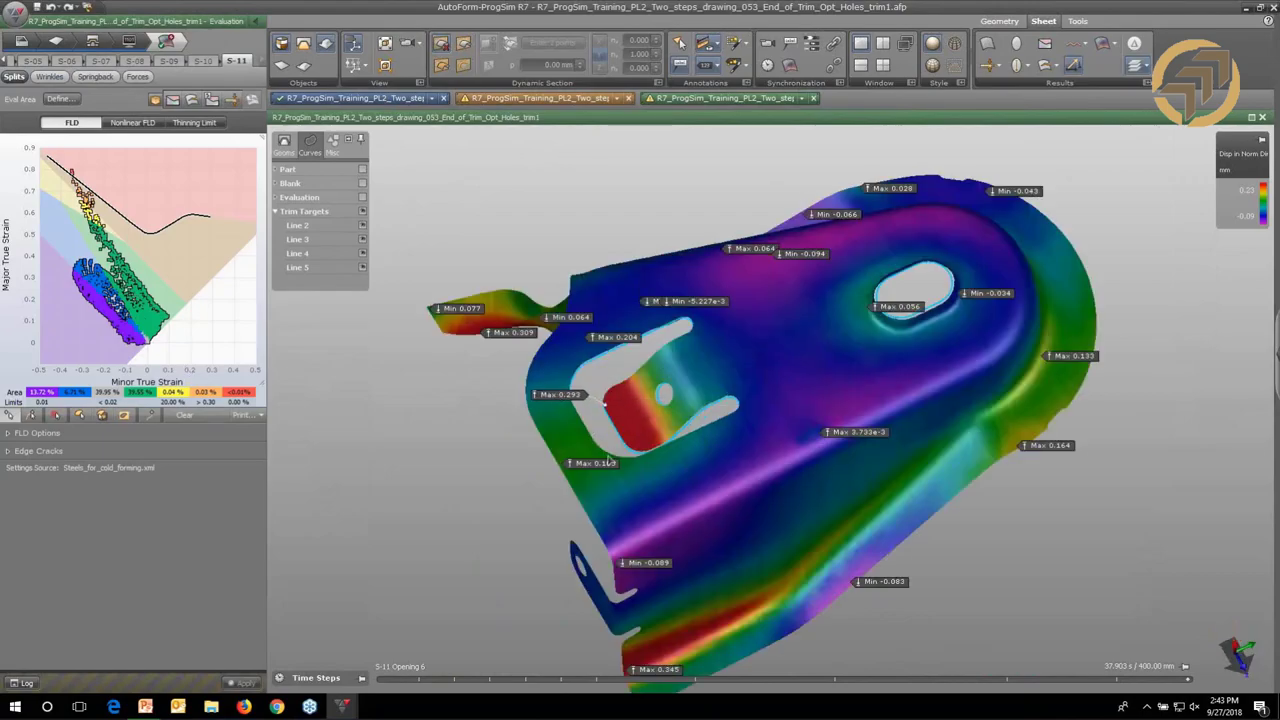
pyautogui.moveTo(582, 465); pyautogui.dragTo(490, 465)
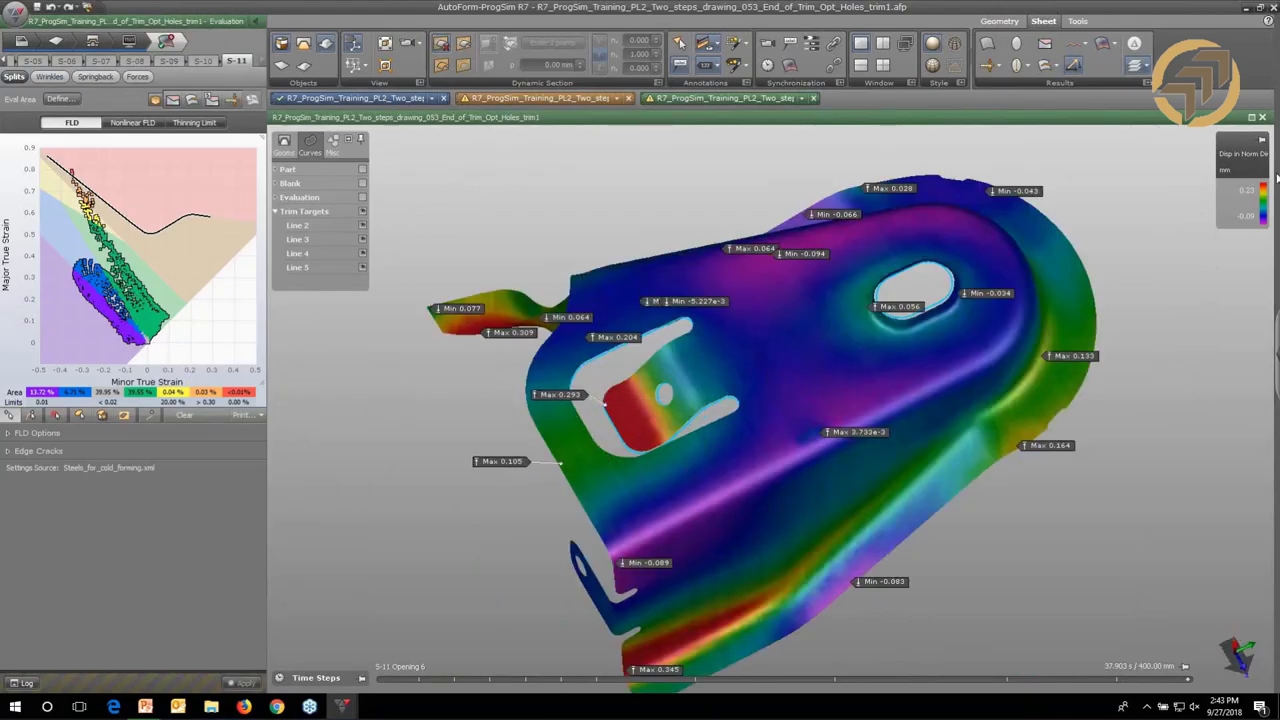
# Set the colour scale of the normal displacement result to a range from 0.5 to -0.5 mm.
pyautogui.moveTo(1260, 194)
pyautogui.write('.5')
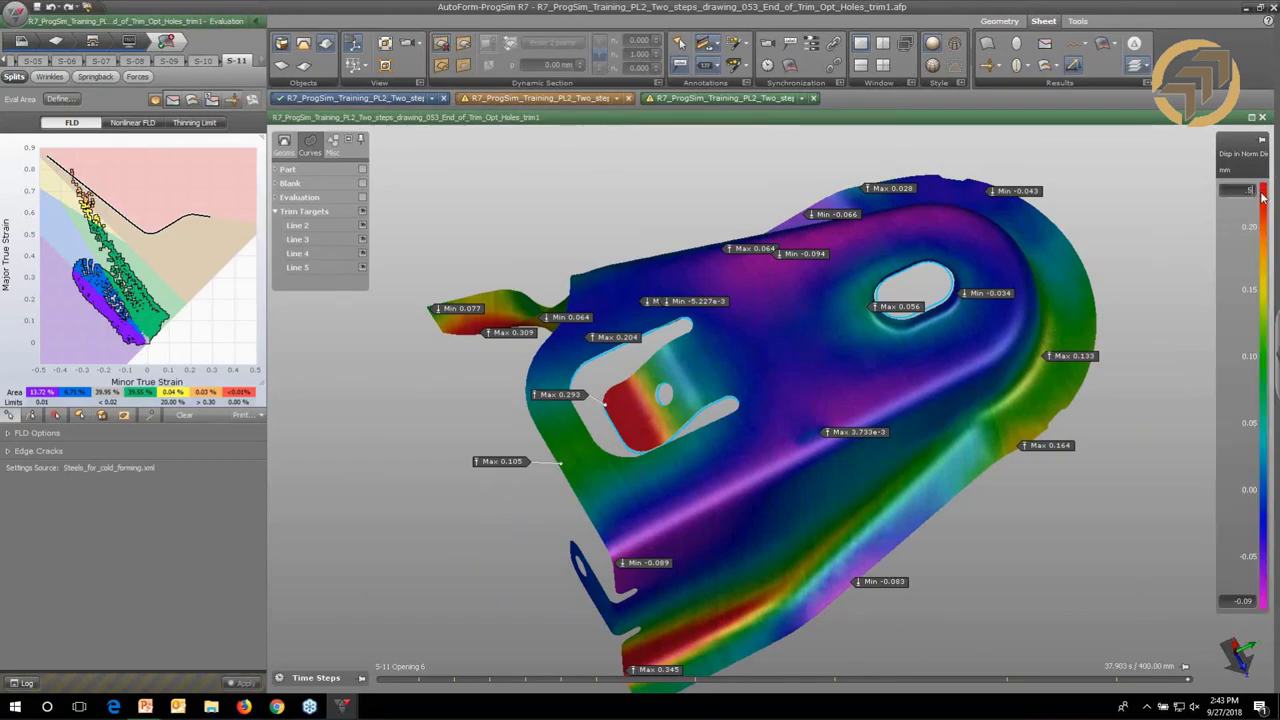
pyautogui.press('Return')
pyautogui.write('-.5')
pyautogui.press('Return')
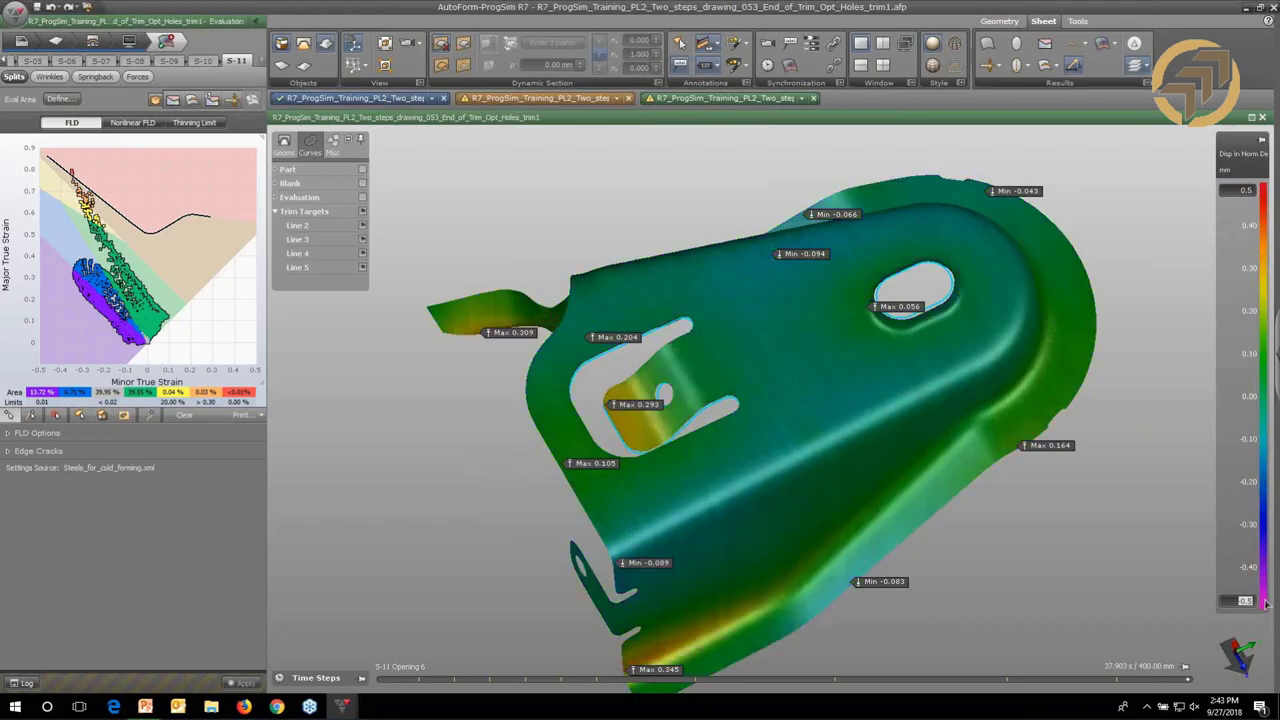
# Place the maximum displacement labels of the side flange end and the inner tab outside the part surface.
pyautogui.scroll(-2, 684, 400)
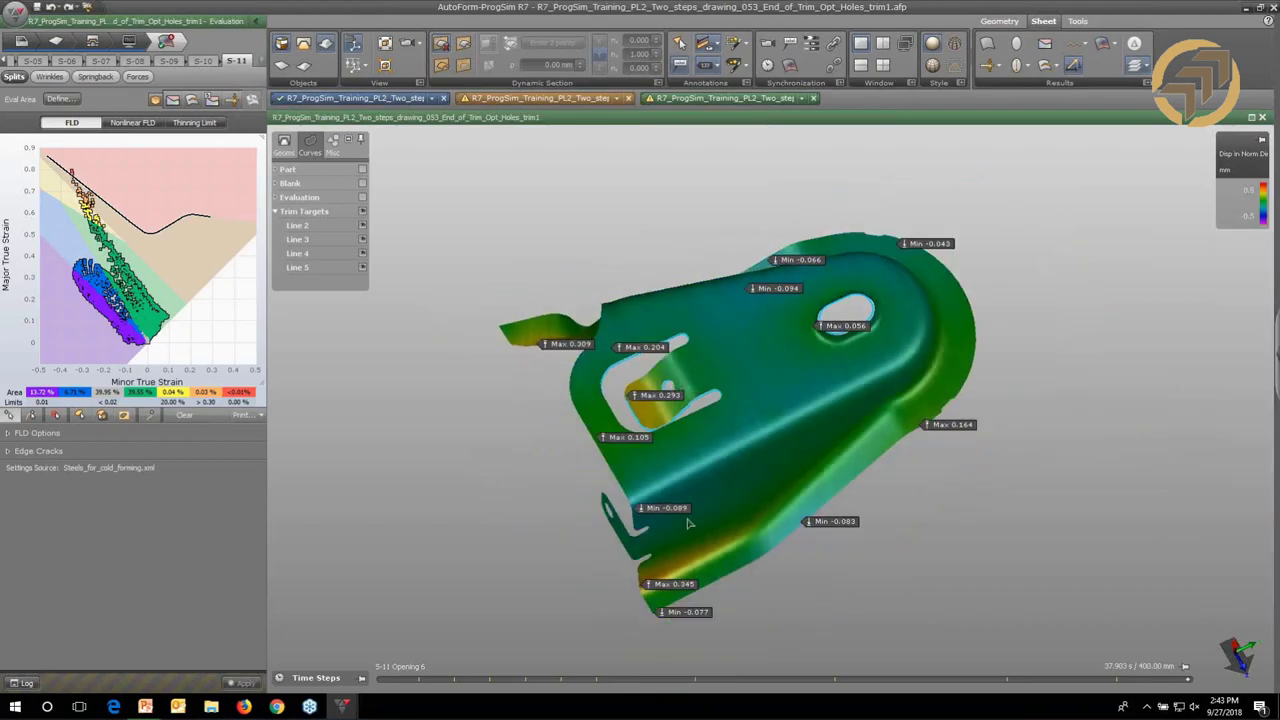
pyautogui.moveTo(671, 586); pyautogui.dragTo(593, 591)
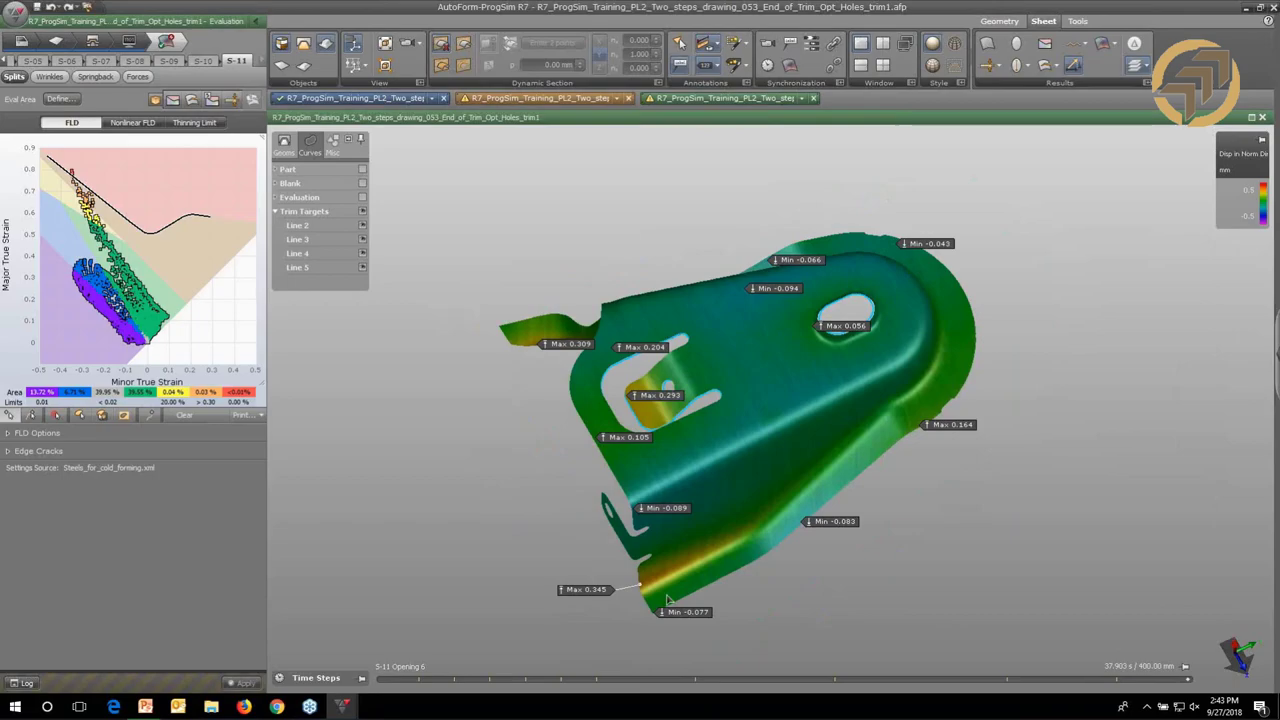
pyautogui.scroll(2, 668, 600)
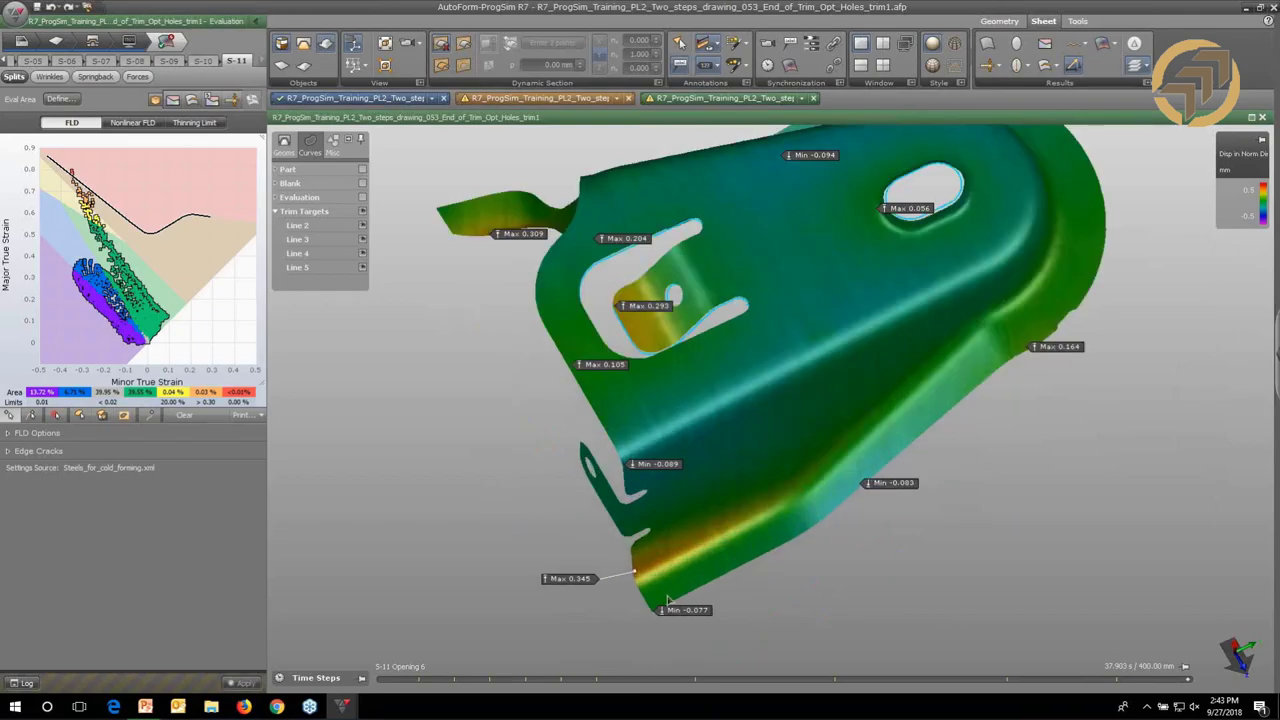
pyautogui.scroll(1, 668, 600)
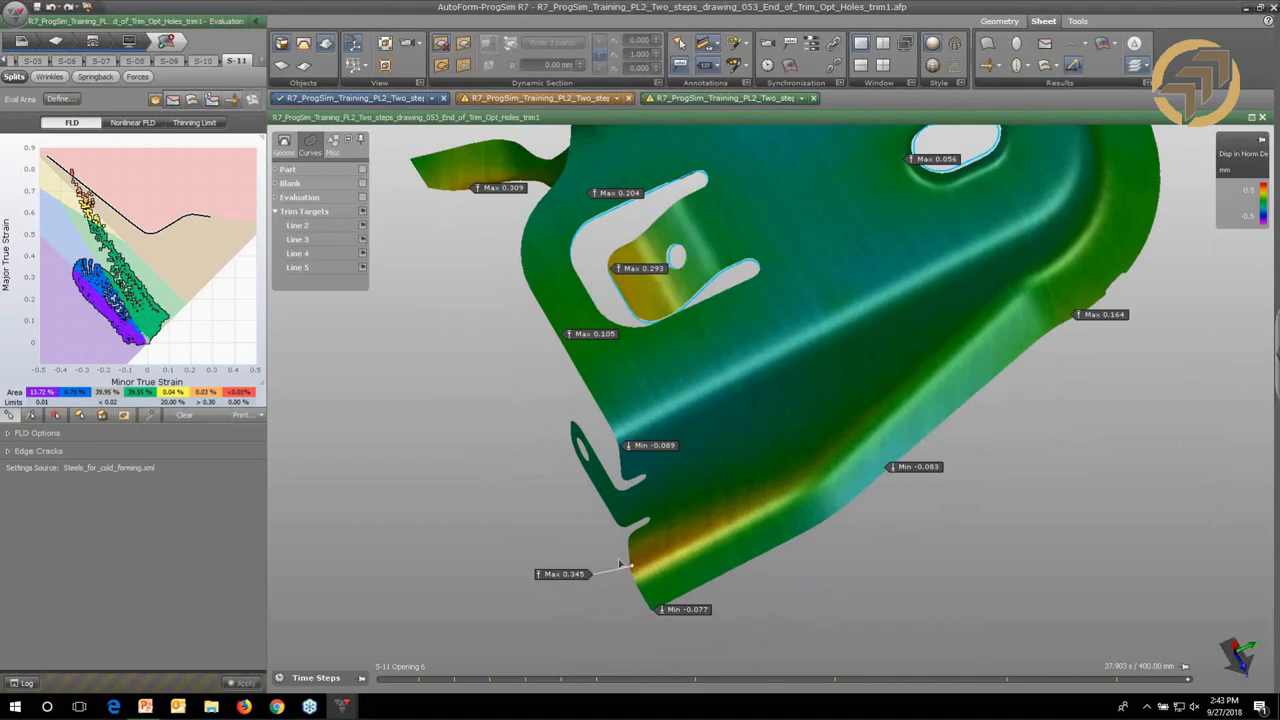
pyautogui.click(634, 273)
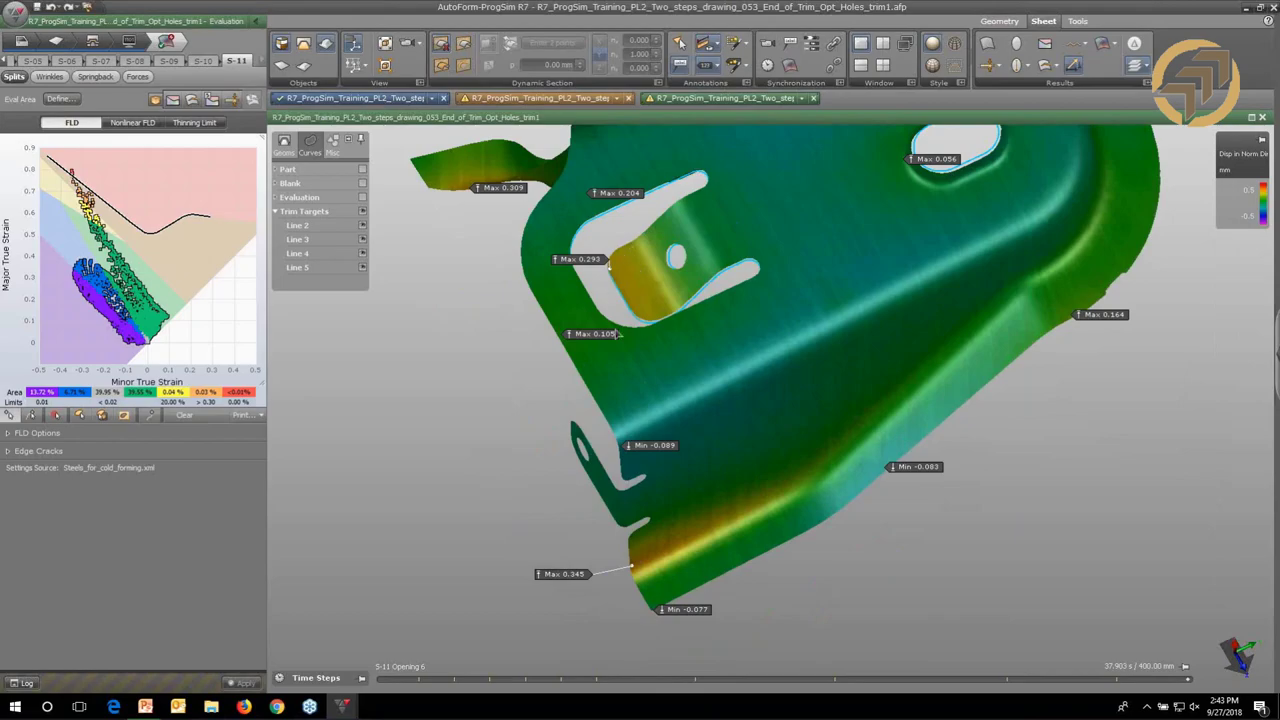
# Examine the normal displacement on the slot tab, both side flanges and the front edge from above and from the side.
pyautogui.moveTo(616, 334); pyautogui.dragTo(613, 328, button='middle')
pyautogui.moveTo(612, 326); pyautogui.dragTo(530, 524)
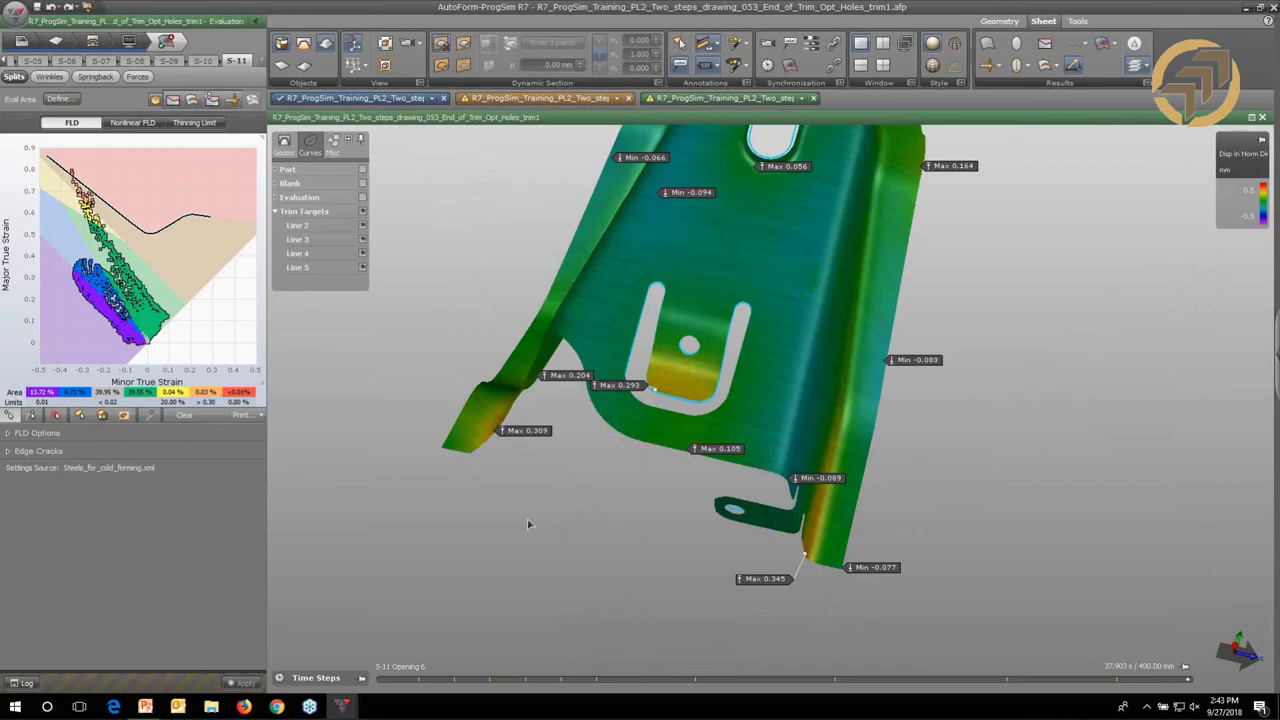
pyautogui.moveTo(530, 524); pyautogui.dragTo(627, 501, button='middle')
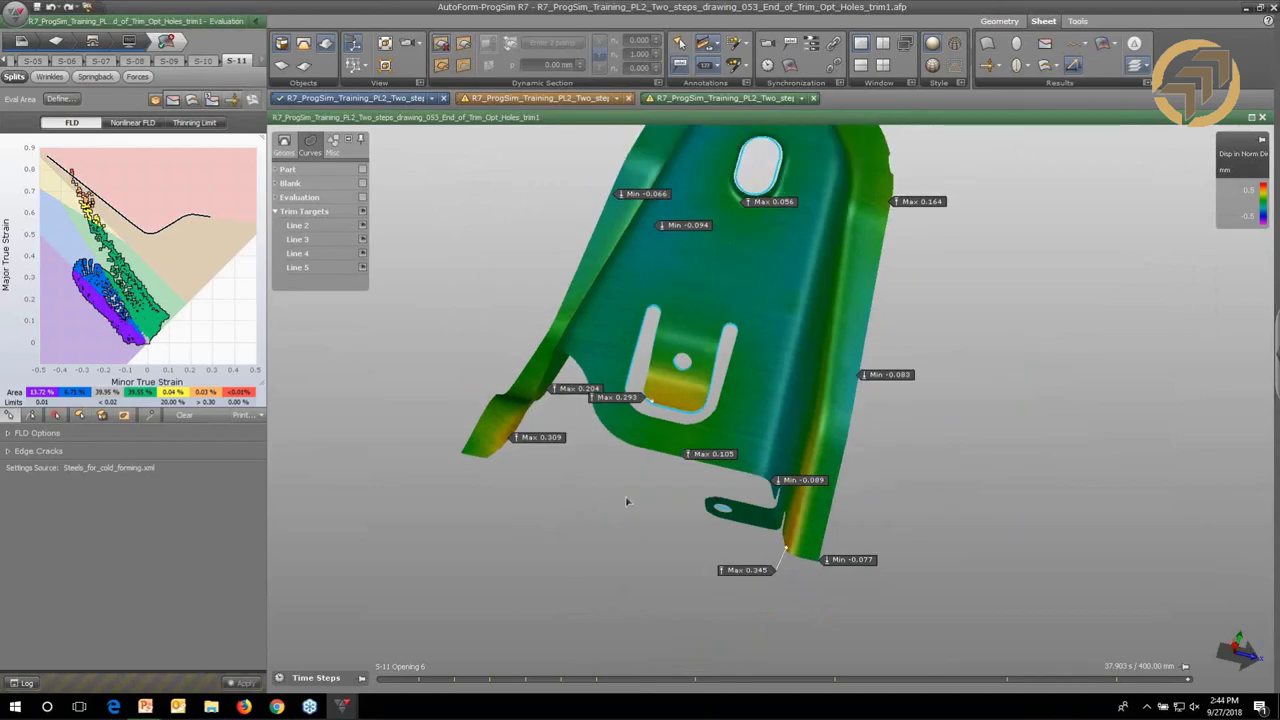
pyautogui.scroll(-3, 627, 501)
pyautogui.scroll(3, 644, 427)
pyautogui.moveTo(644, 427); pyautogui.dragTo(634, 494, button='middle')
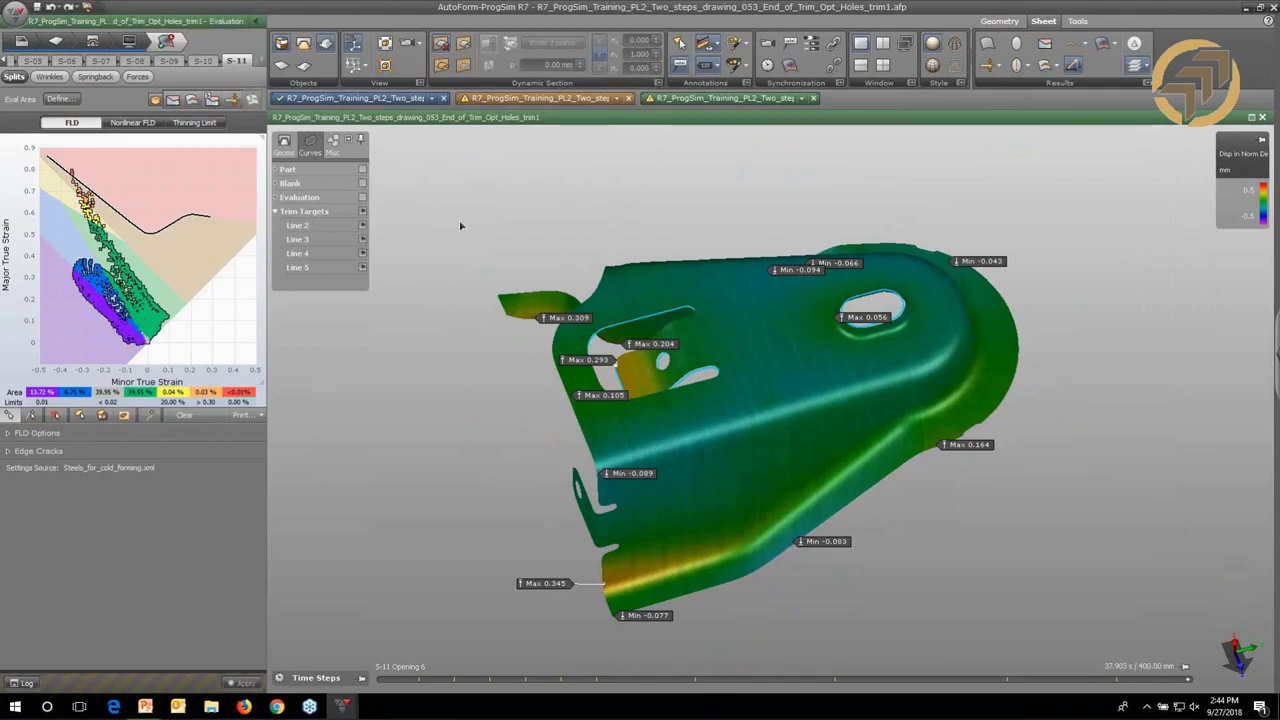
# Show the QuickLink export of the 053_End_of_Trim_Opt_Holes_trim1 simulation as a zip file, and leave it without saving.
pyautogui.click(14, 12)
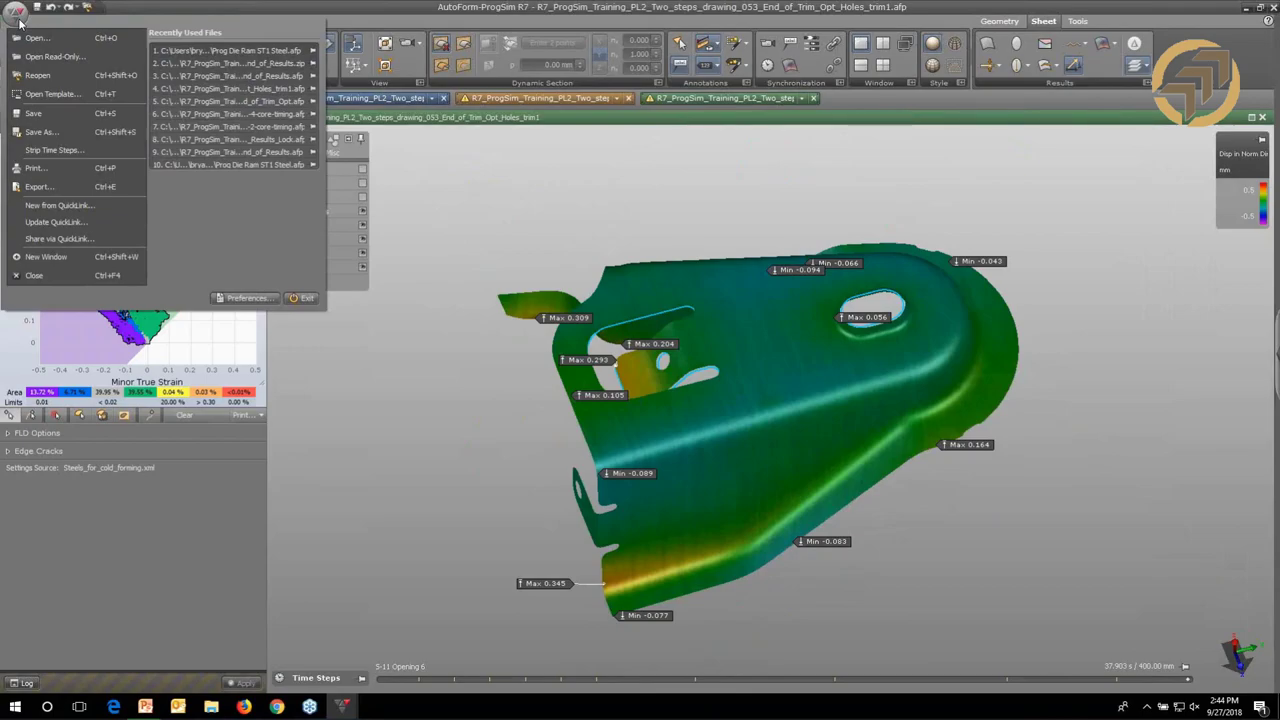
pyautogui.click(47, 239)
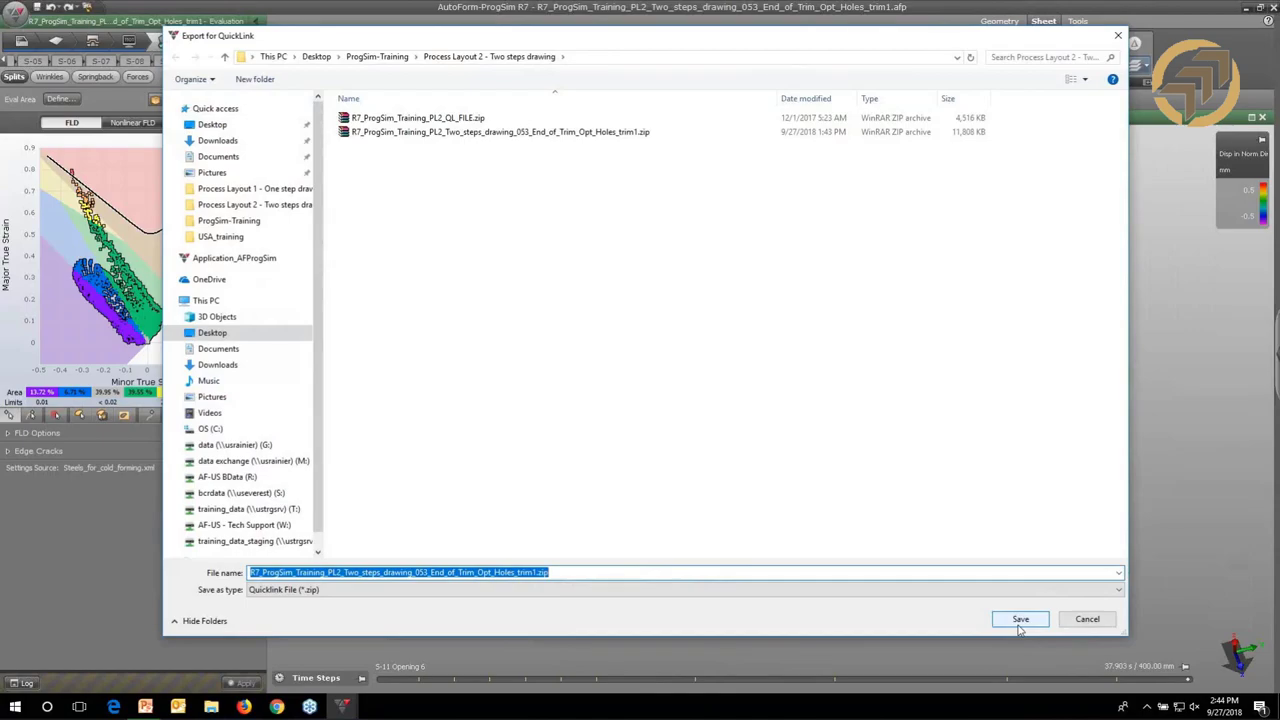
pyautogui.click(1092, 622)
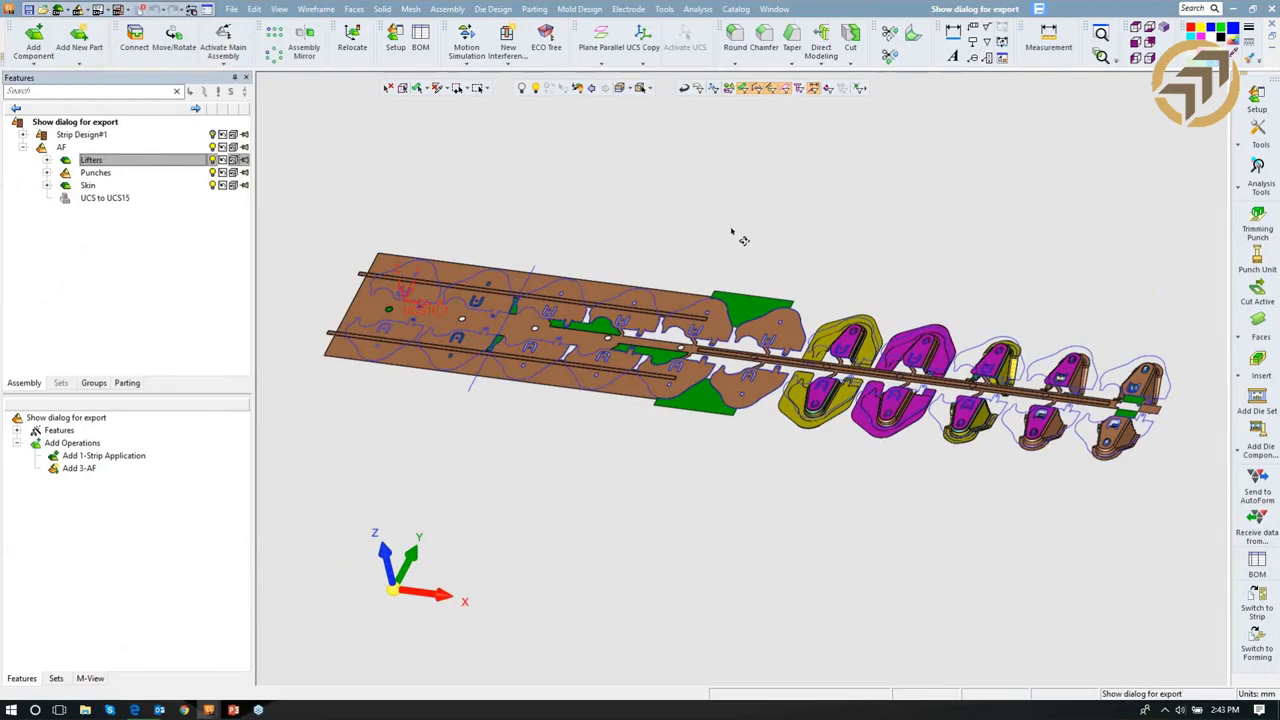
# Switch to the strip design in Cimatron and load the AutoForm results file for receiving data.
pyautogui.moveTo(737, 236); pyautogui.dragTo(729, 243, button='middle')
pyautogui.keyDown('ctrl'); pyautogui.moveTo(733, 390); pyautogui.dragTo(708, 336, button='right'); pyautogui.keyUp('ctrl')
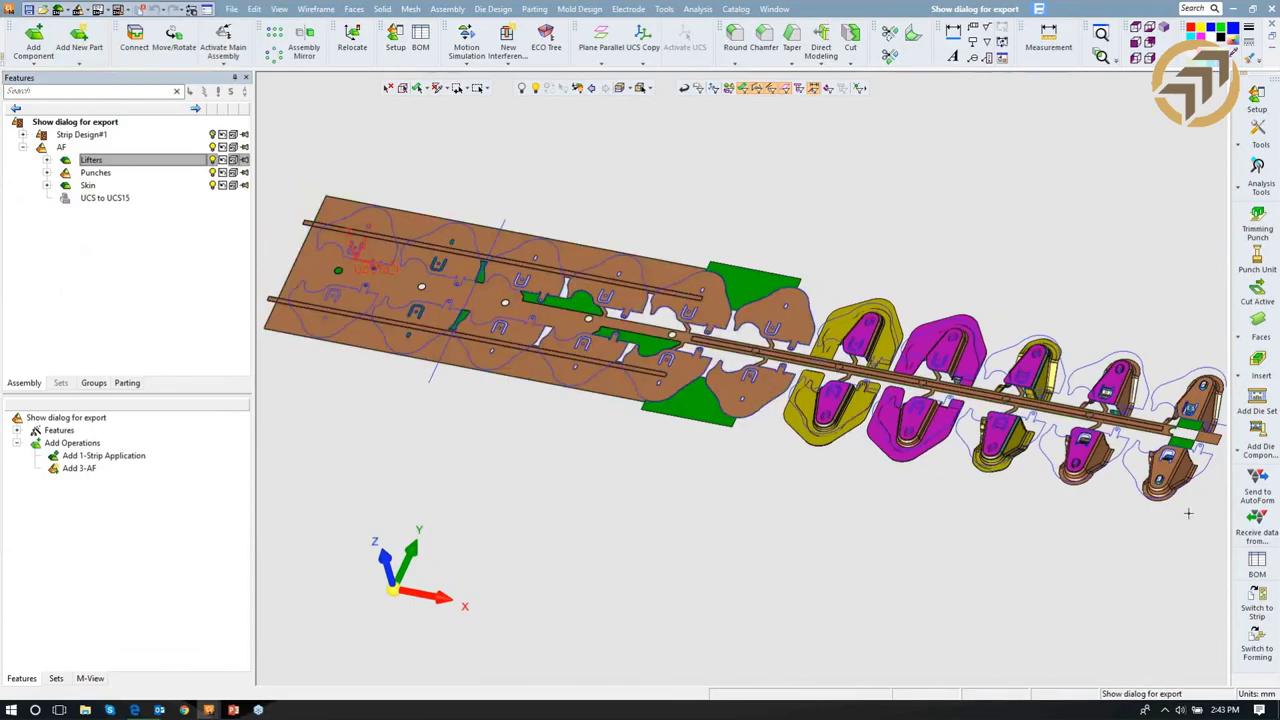
pyautogui.click(1256, 530)
pyautogui.click(604, 301)
pyautogui.click(795, 456)
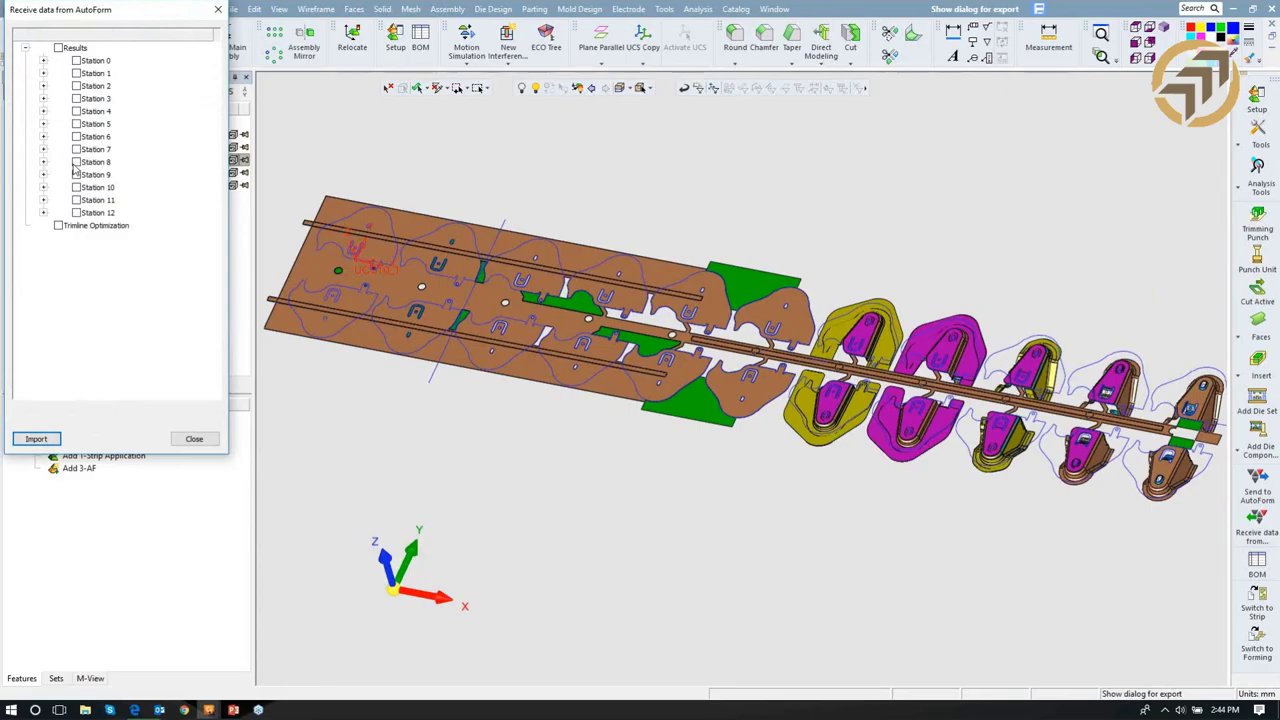
# Import the Station 8 mid-planes before and after springback, its displacement .csv, and the Trimline Optimization results.
pyautogui.click(43, 161)
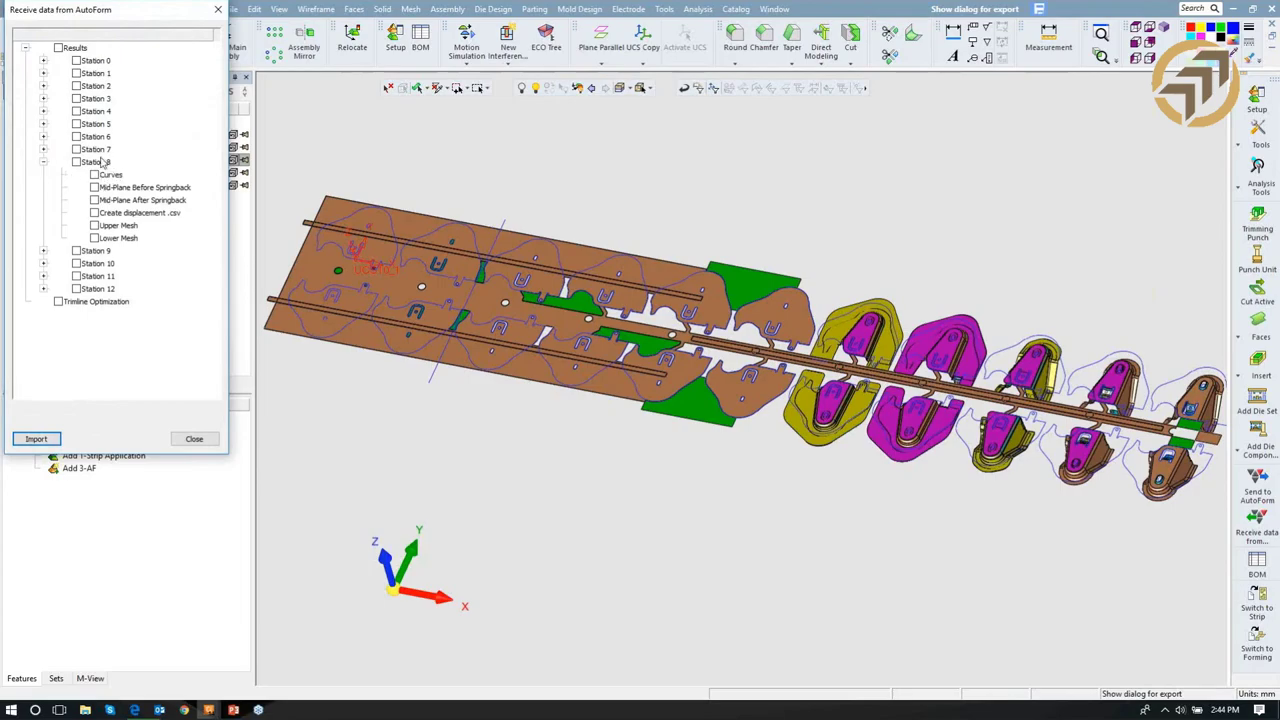
pyautogui.click(102, 162)
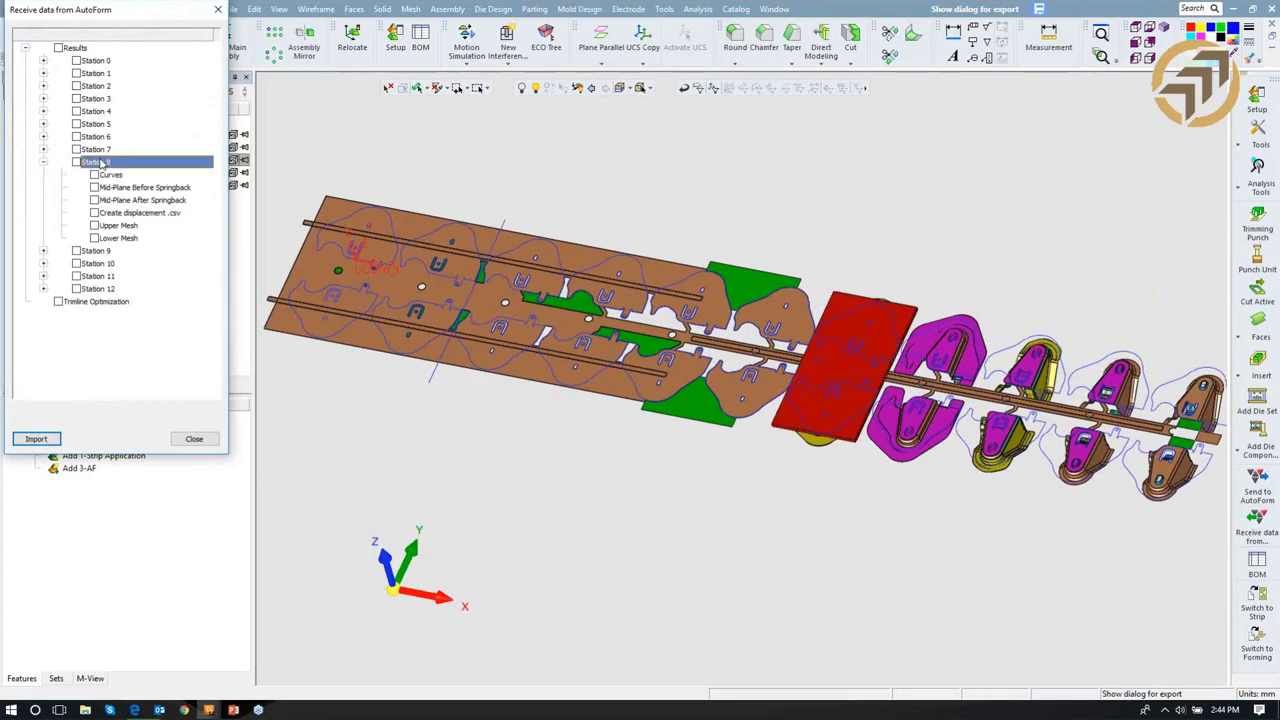
pyautogui.click(96, 189)
pyautogui.click(95, 188)
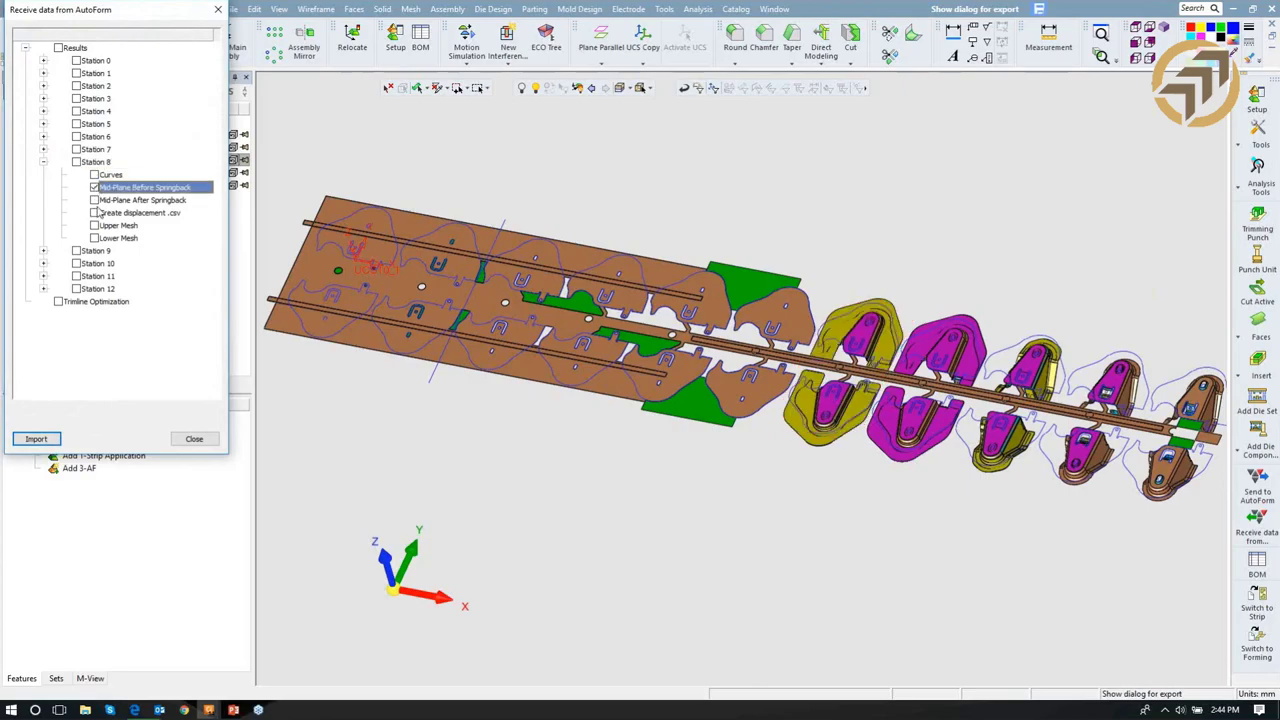
pyautogui.click(95, 200)
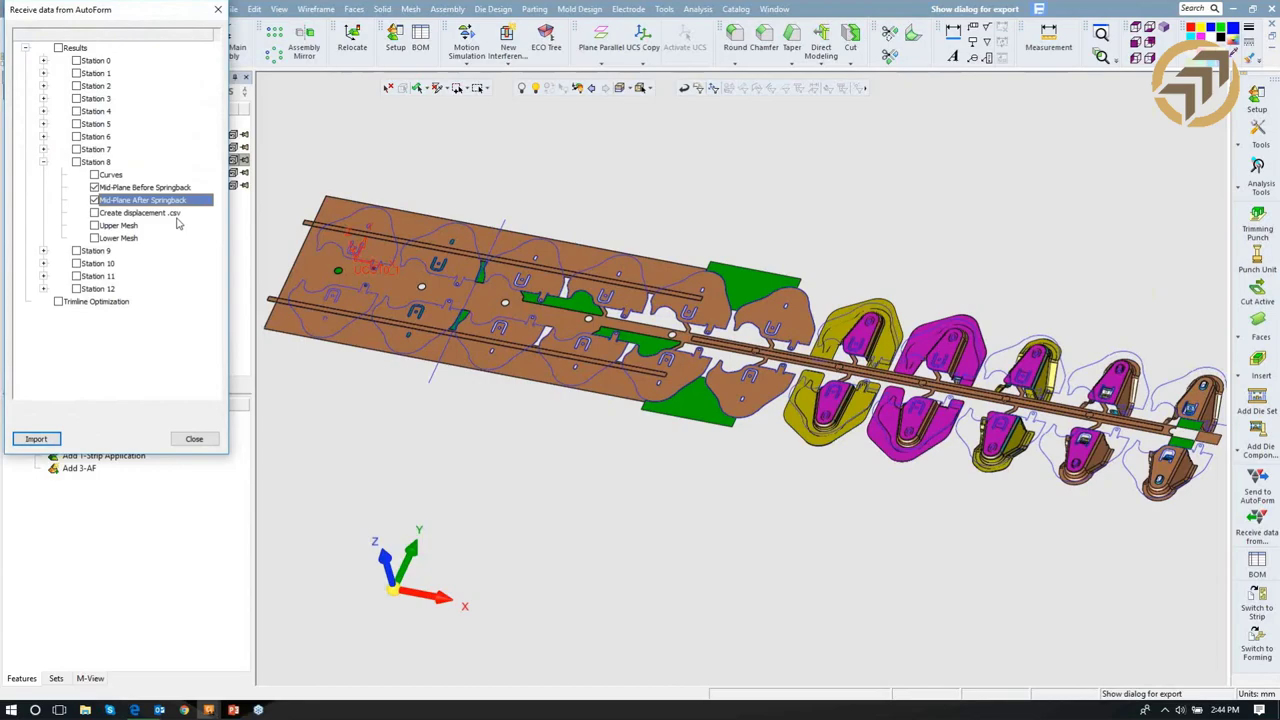
pyautogui.click(94, 213)
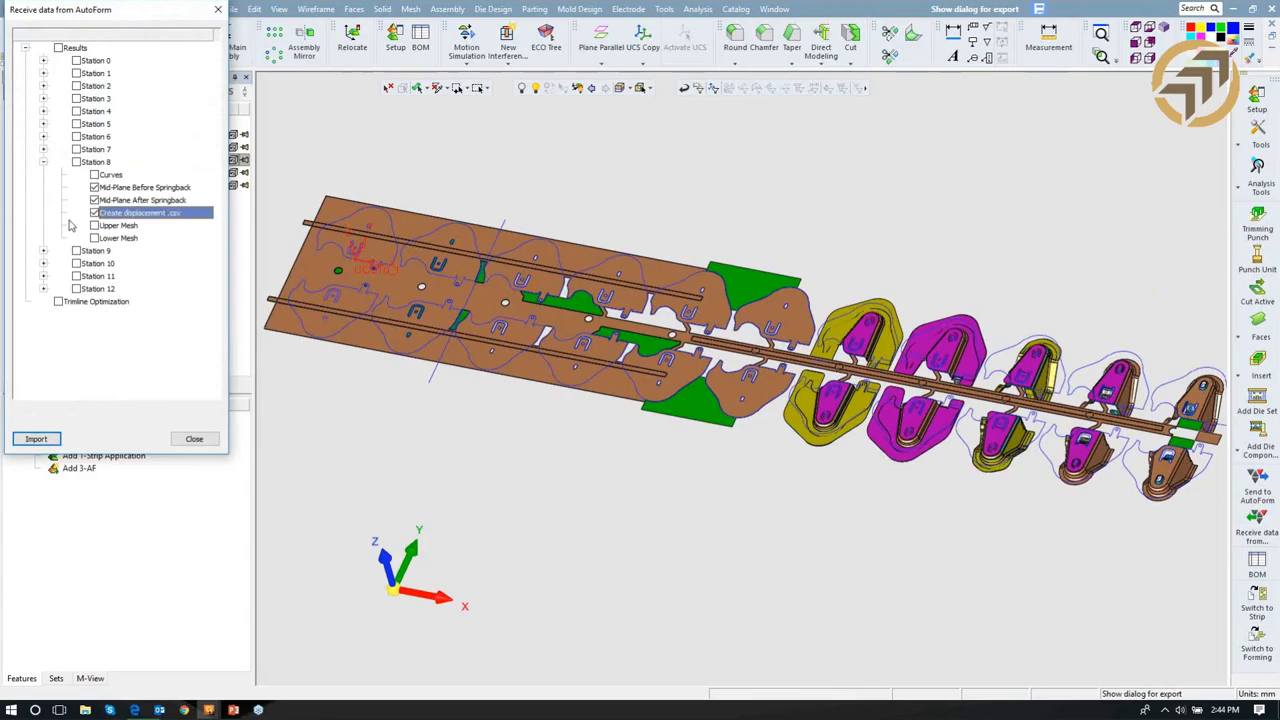
pyautogui.click(58, 301)
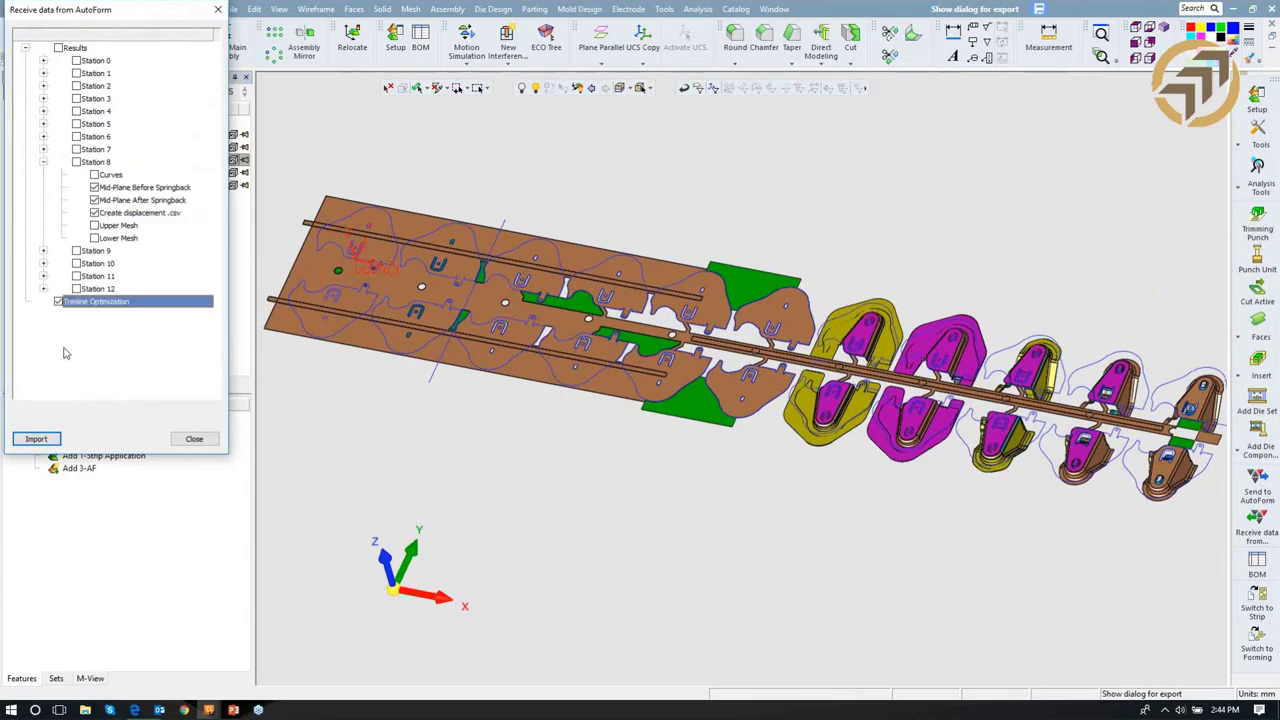
pyautogui.click(40, 439)
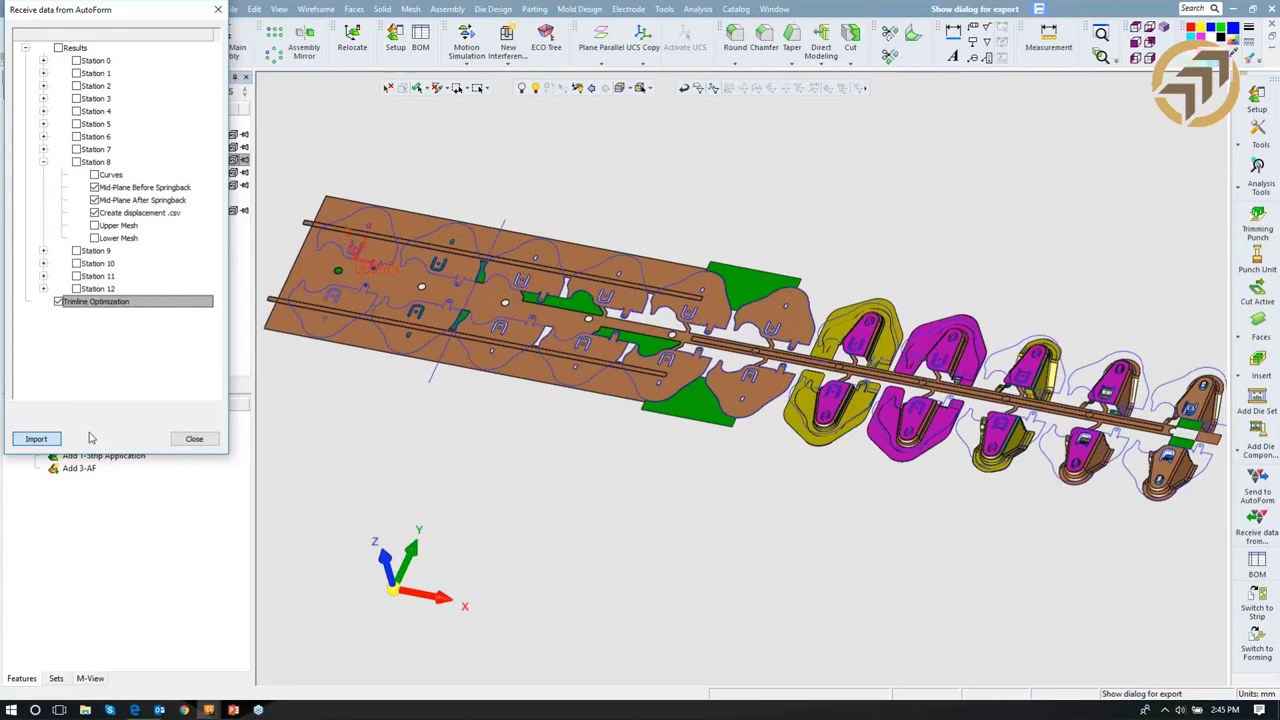
# Examine the imported trimlines against the outline of the green trimming punch in the middle of the strip.
pyautogui.keyDown('ctrl'); pyautogui.moveTo(524, 513); pyautogui.dragTo(498, 370, button='right'); pyautogui.keyUp('ctrl')
pyautogui.keyDown('ctrl'); pyautogui.moveTo(498, 370); pyautogui.dragTo(606, 399, button='middle'); pyautogui.keyUp('ctrl')
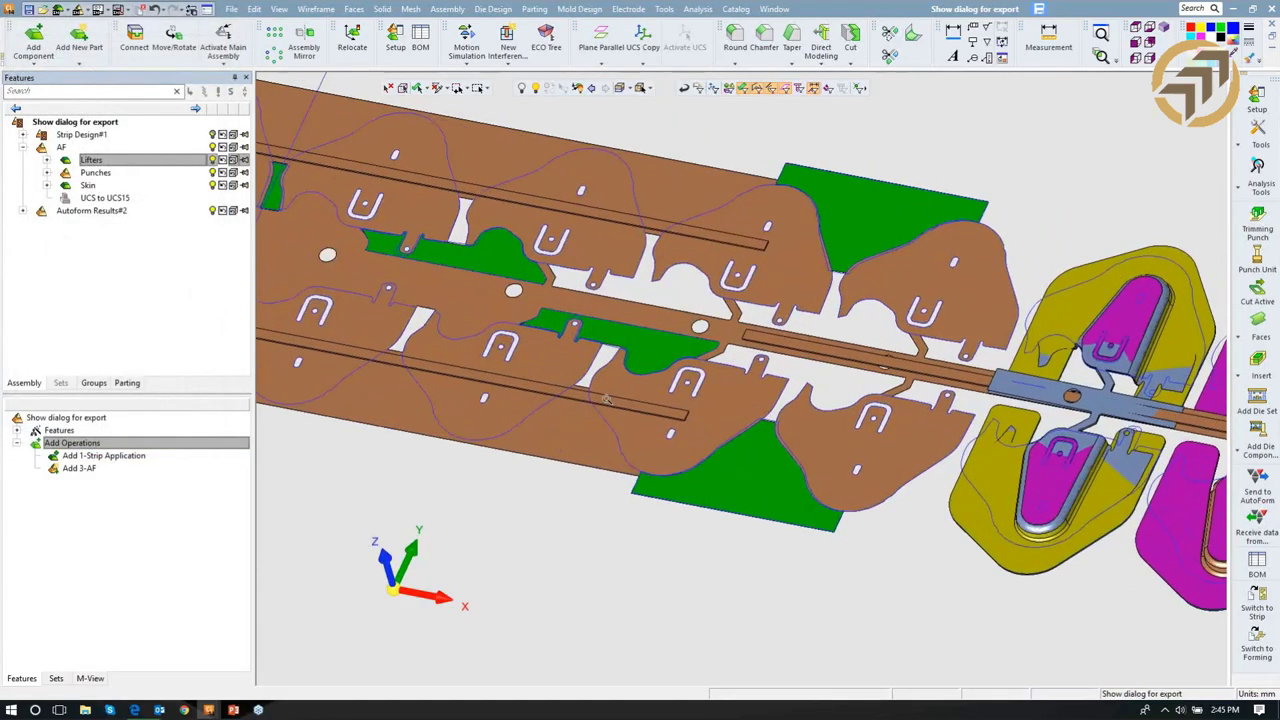
pyautogui.scroll(5, 606, 398)
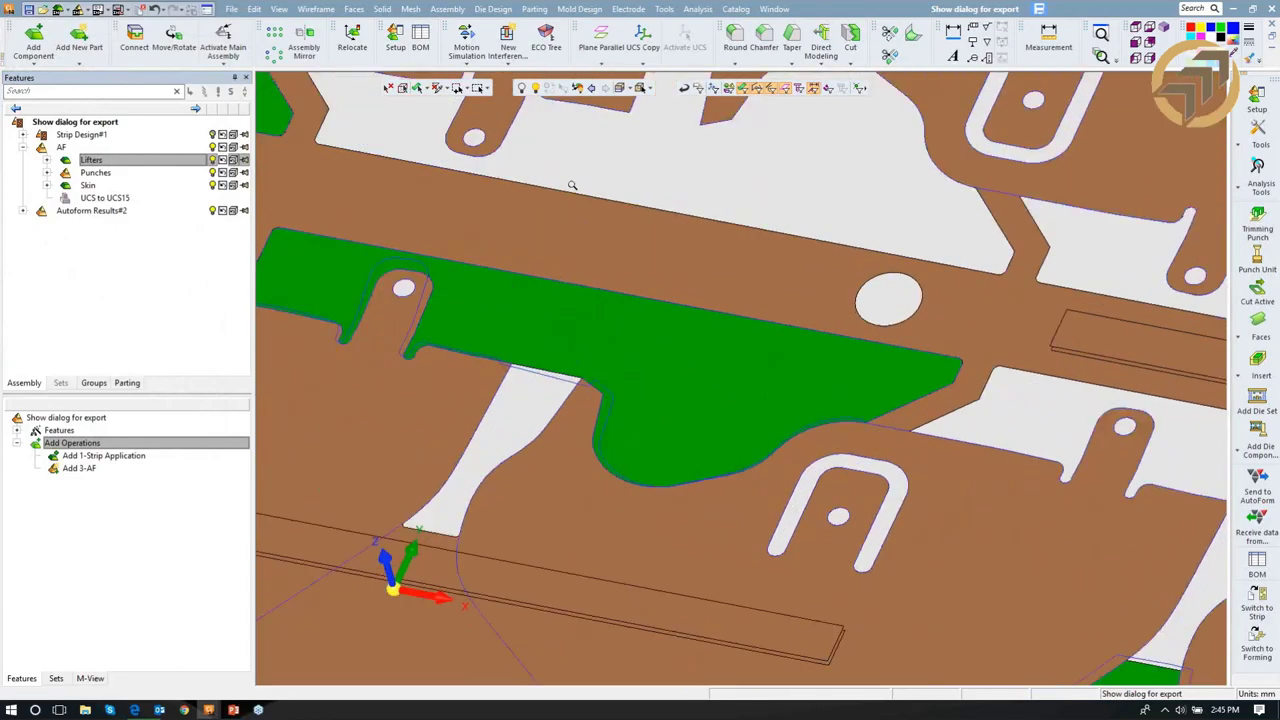
pyautogui.scroll(4, 572, 185)
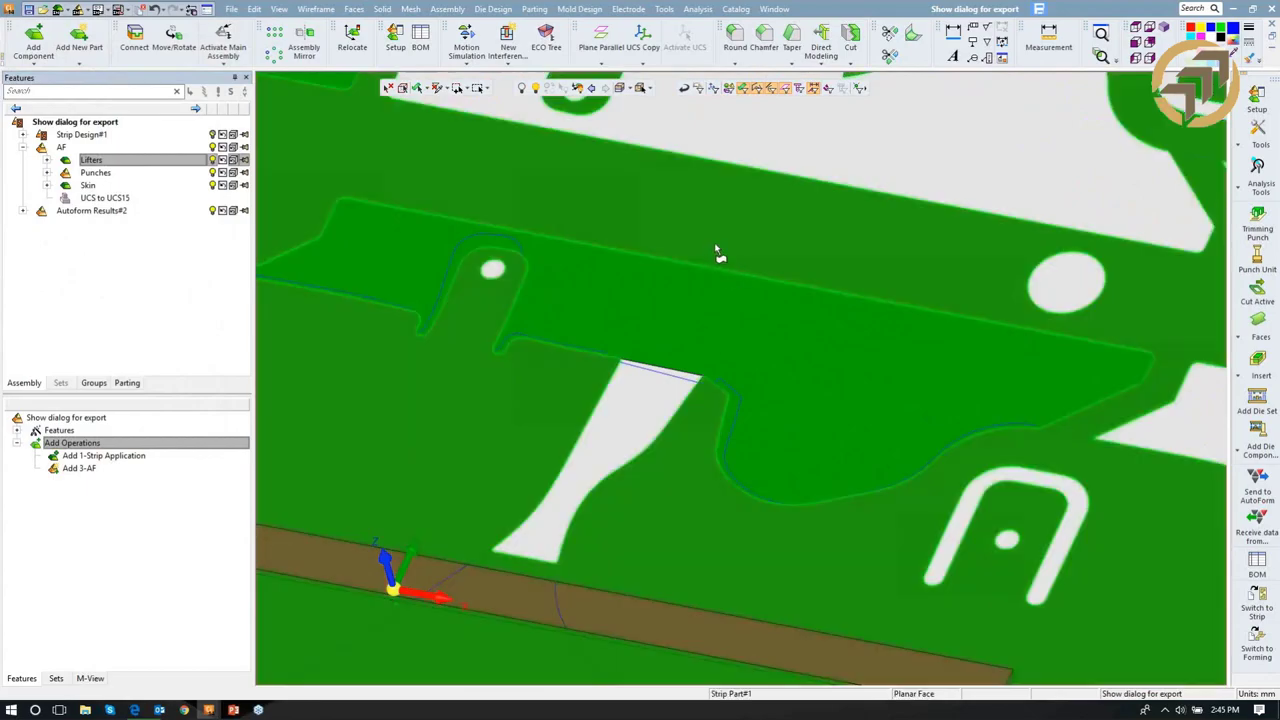
pyautogui.scroll(-3, 740, 400)
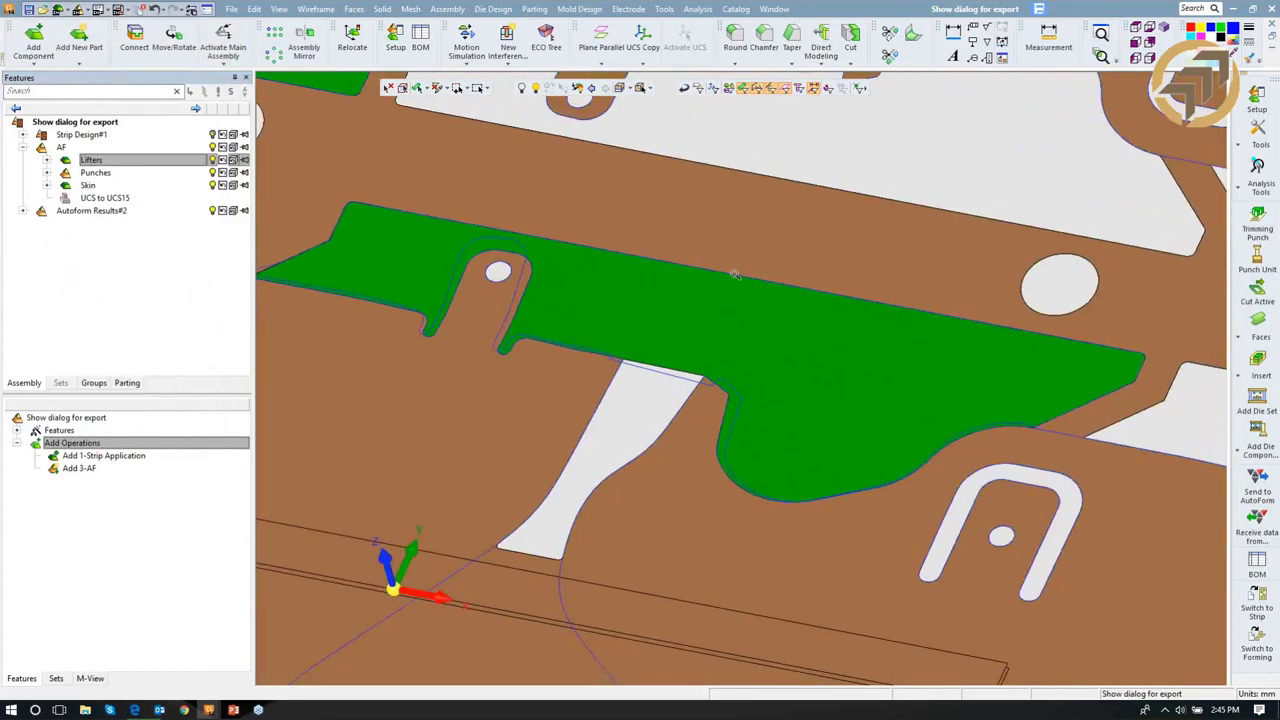
pyautogui.scroll(-4, 742, 404)
# Follow the strip to the forming stations and examine the imported mid-plane results at Station 8.
pyautogui.keyDown('ctrl'); pyautogui.moveTo(741, 511); pyautogui.dragTo(540, 473, button='middle'); pyautogui.keyUp('ctrl')
pyautogui.scroll(-1, 598, 456)
pyautogui.scroll(-1, 596, 455)
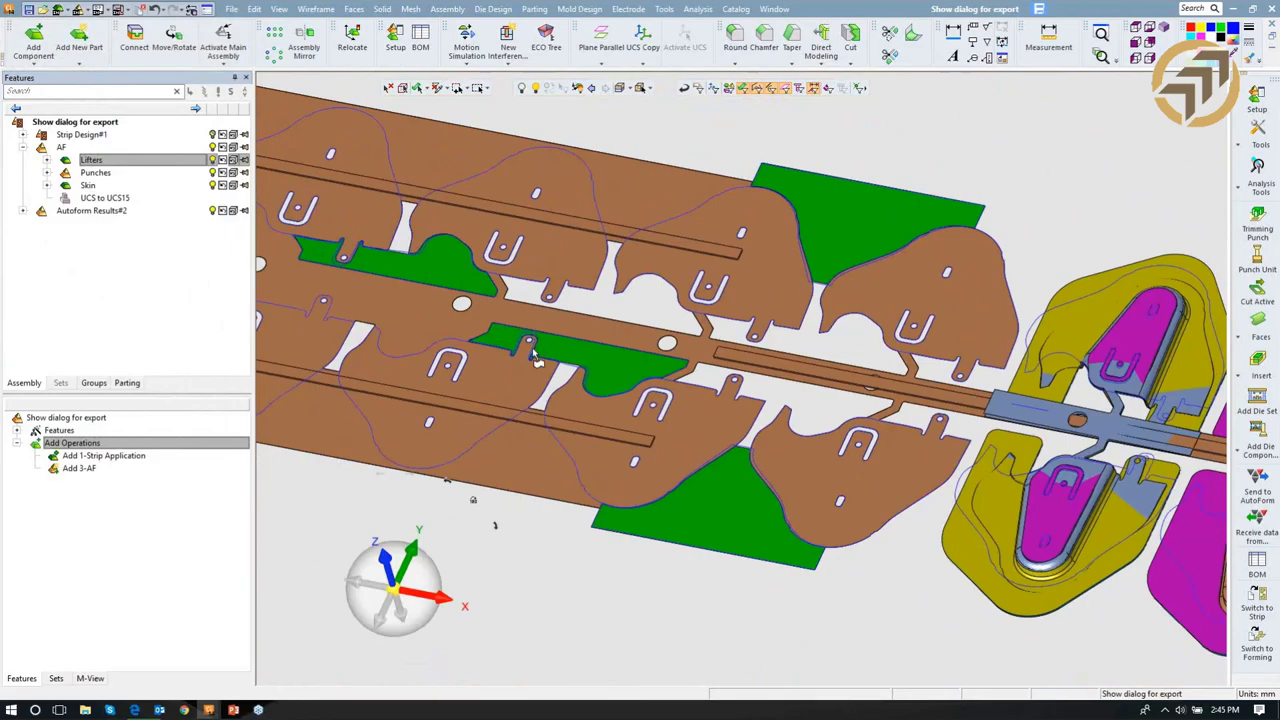
pyautogui.keyDown('ctrl'); pyautogui.moveTo(605, 394); pyautogui.dragTo(463, 353, button='middle'); pyautogui.keyUp('ctrl')
pyautogui.keyDown('ctrl'); pyautogui.moveTo(815, 392); pyautogui.dragTo(523, 318, button='middle'); pyautogui.keyUp('ctrl')
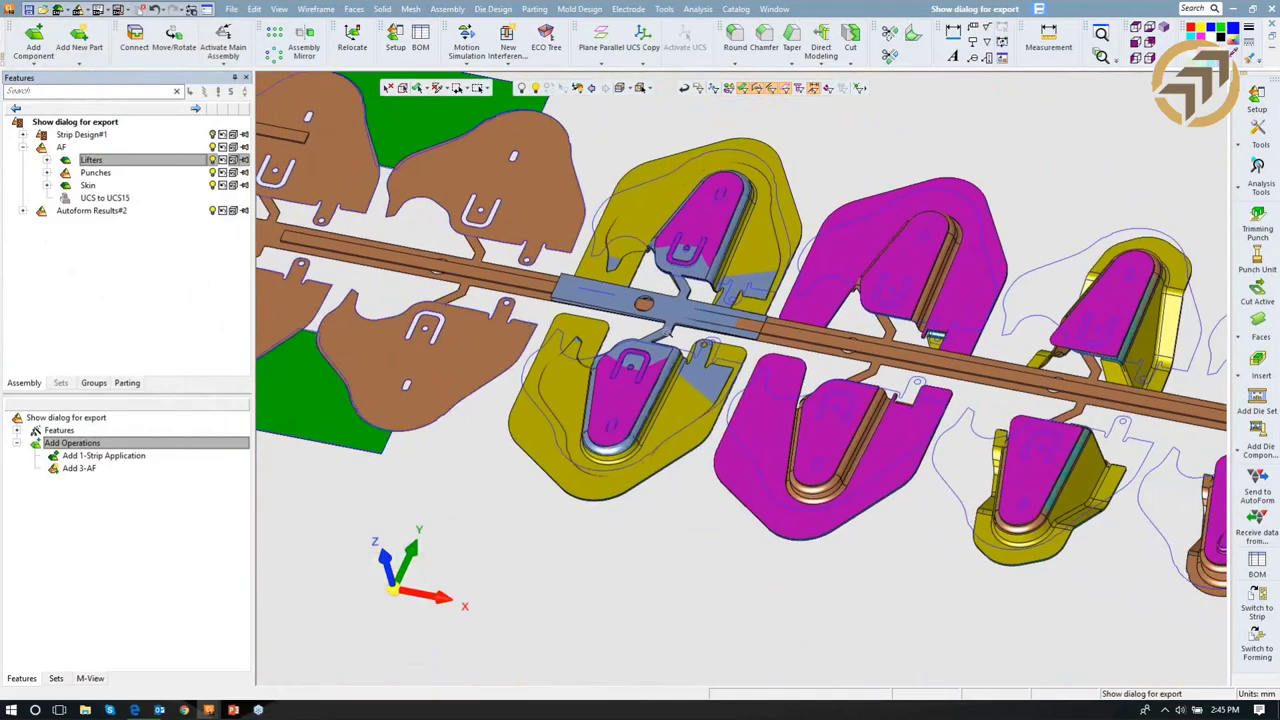
# Compare the forming station with and without the imported AutoForm results by hiding Autoform Results#2 and showing it again.
pyautogui.keyDown('ctrl'); pyautogui.moveTo(663, 328); pyautogui.dragTo(626, 477, button='right'); pyautogui.keyUp('ctrl')
pyautogui.keyDown('ctrl'); pyautogui.moveTo(650, 440); pyautogui.dragTo(655, 410); pyautogui.keyUp('ctrl')
pyautogui.scroll(-1, 660, 470)
pyautogui.scroll(5, 740, 228)
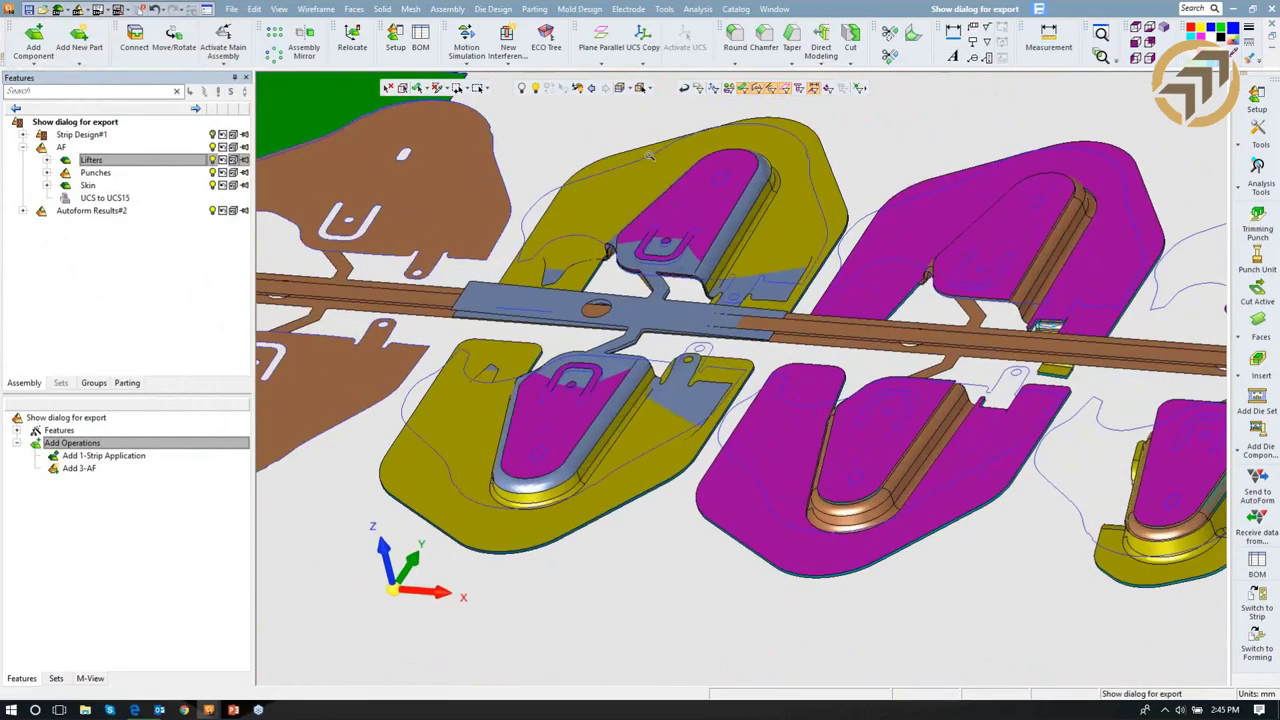
pyautogui.keyDown('ctrl'); pyautogui.moveTo(739, 227); pyautogui.dragTo(822, 175, button='middle'); pyautogui.keyUp('ctrl')
pyautogui.keyDown('ctrl'); pyautogui.moveTo(822, 175); pyautogui.dragTo(820, 195); pyautogui.keyUp('ctrl')
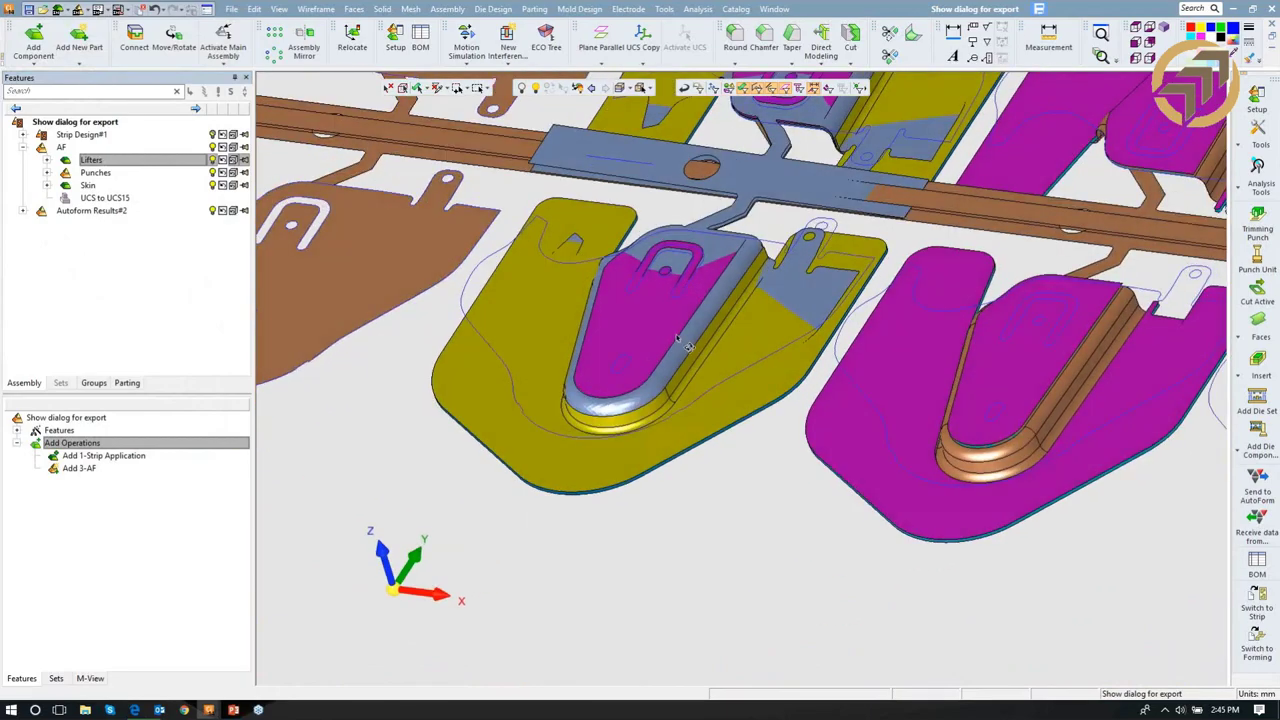
pyautogui.click(212, 211)
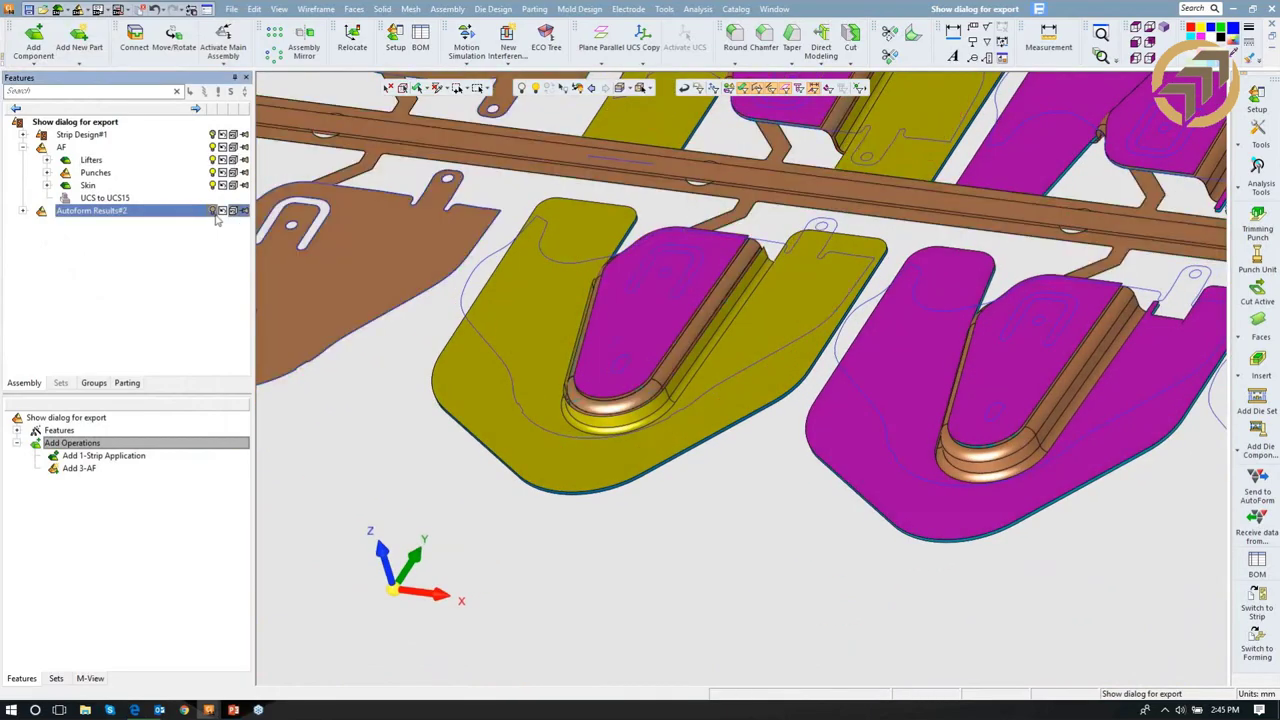
pyautogui.click(212, 210)
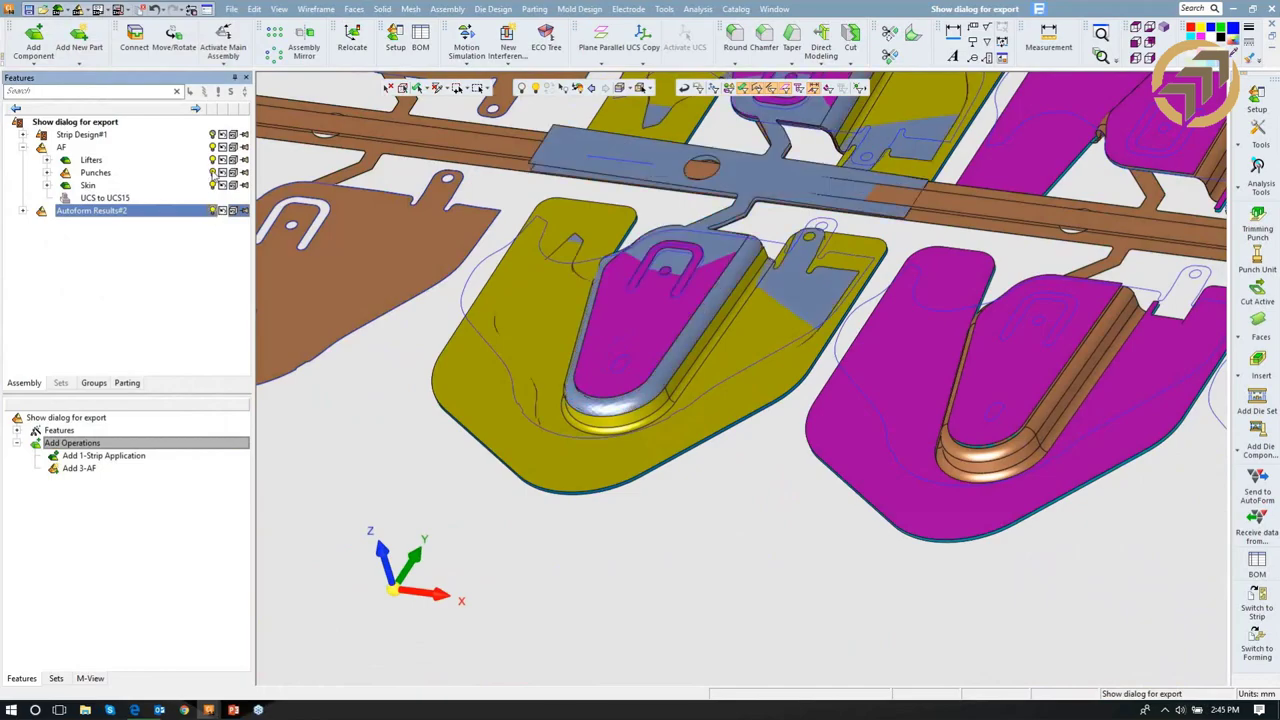
# Hide the Punches assembly and examine the imported mid-plane against the strip part and blank outline below the carrier.
pyautogui.click(212, 172)
pyautogui.scroll(5, 800, 360)
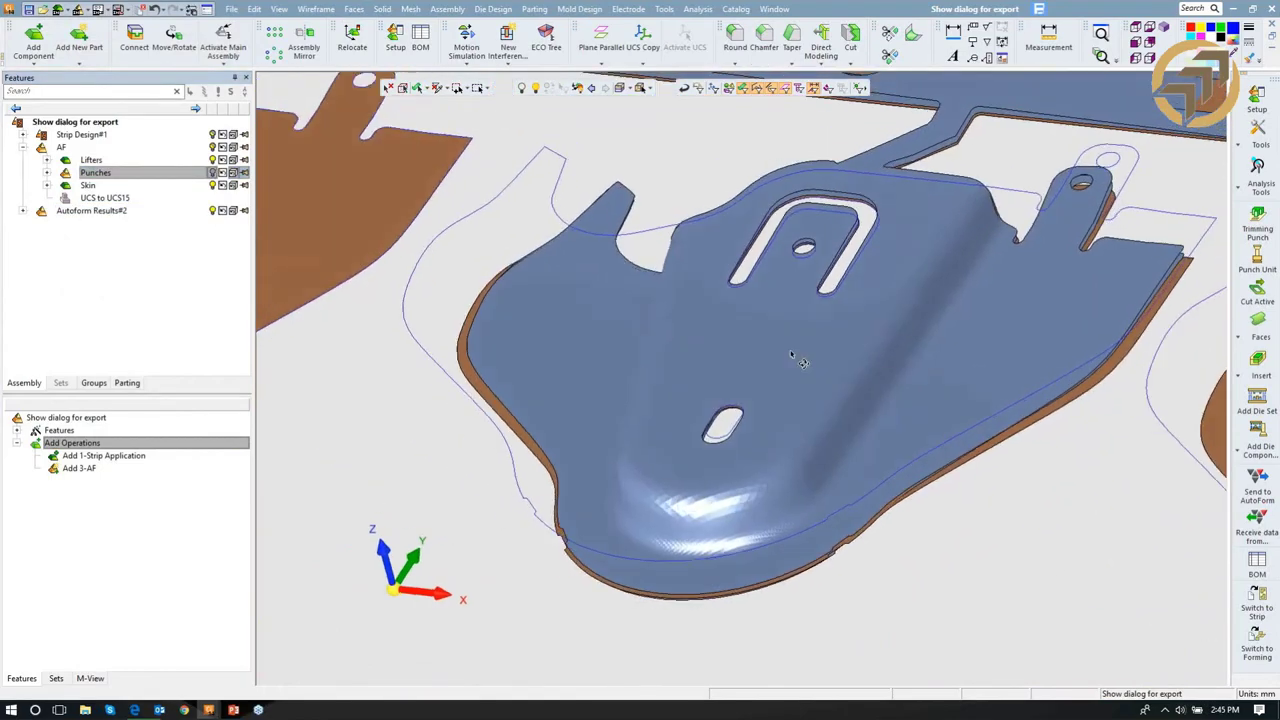
pyautogui.moveTo(800, 360); pyautogui.dragTo(770, 355, button='middle')
pyautogui.scroll(-2, 770, 355)
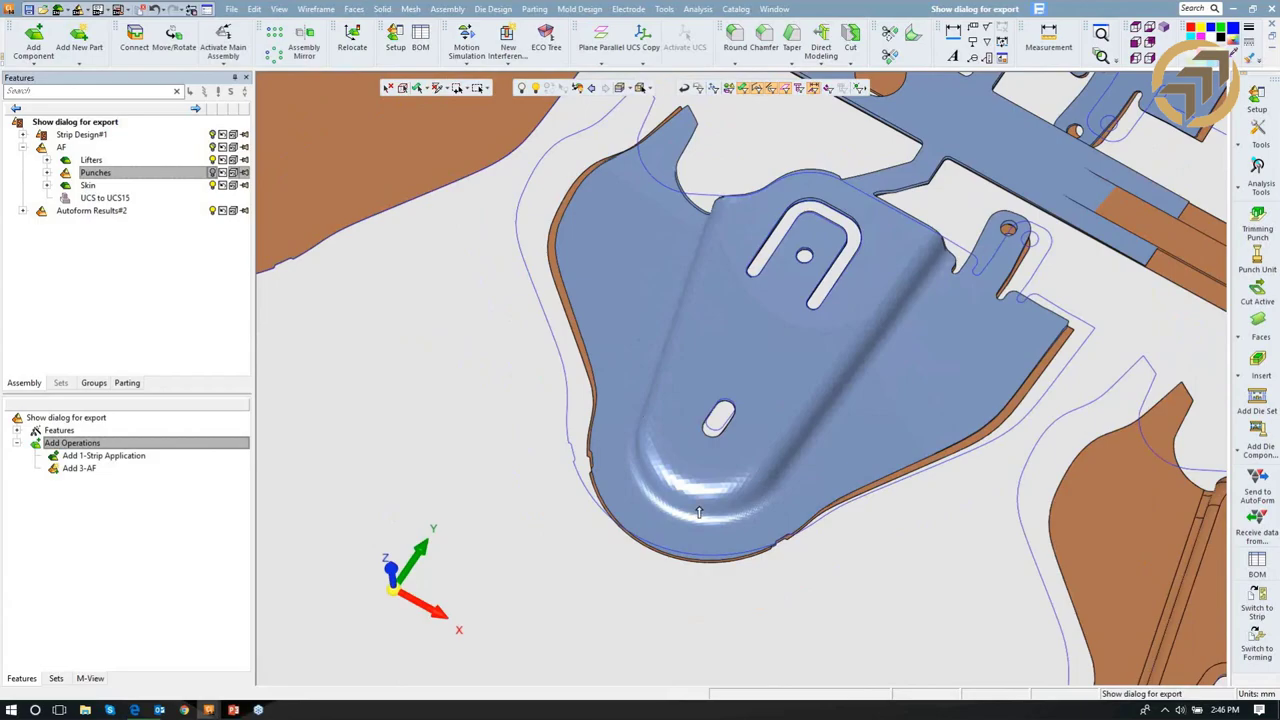
# Switch from Cimatron to the presentation slide titled "Let's look at the software".
pyautogui.hotkey('alt', 'Tab')
pyautogui.hotkey('alt', 'Tab')
pyautogui.hotkey('alt', 'Tab')
pyautogui.hotkey('alt', 'Tab')
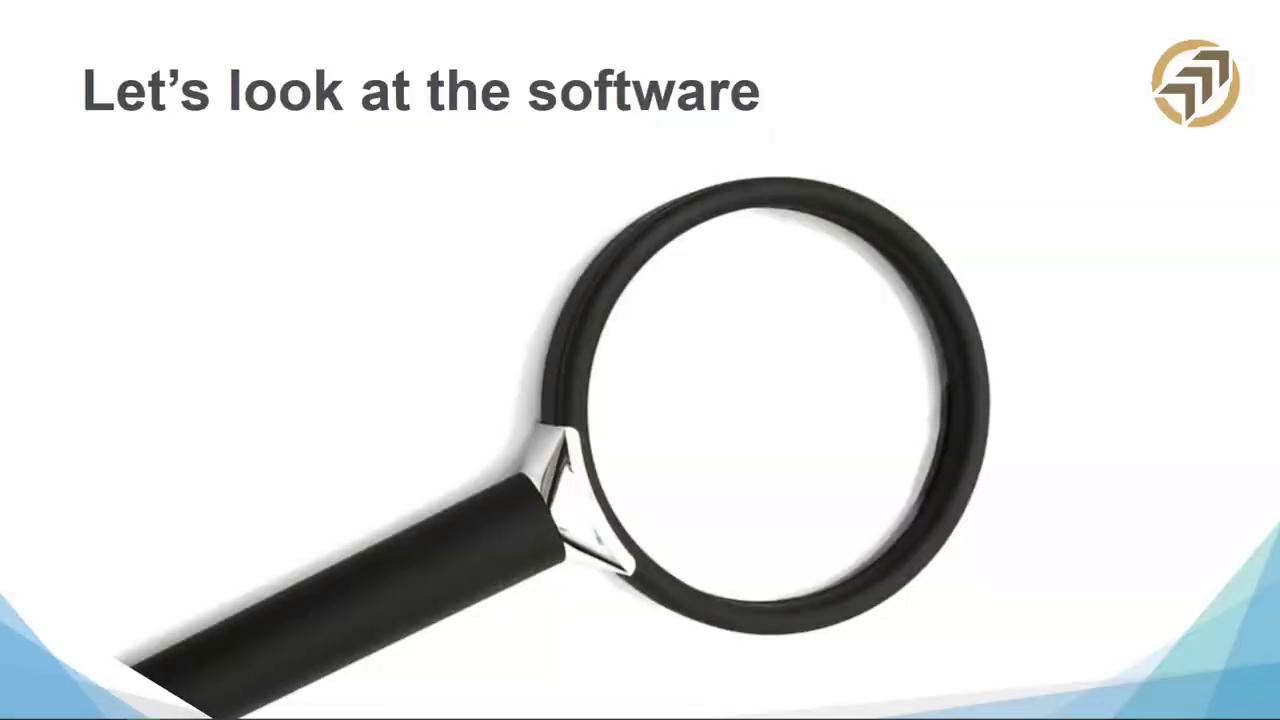